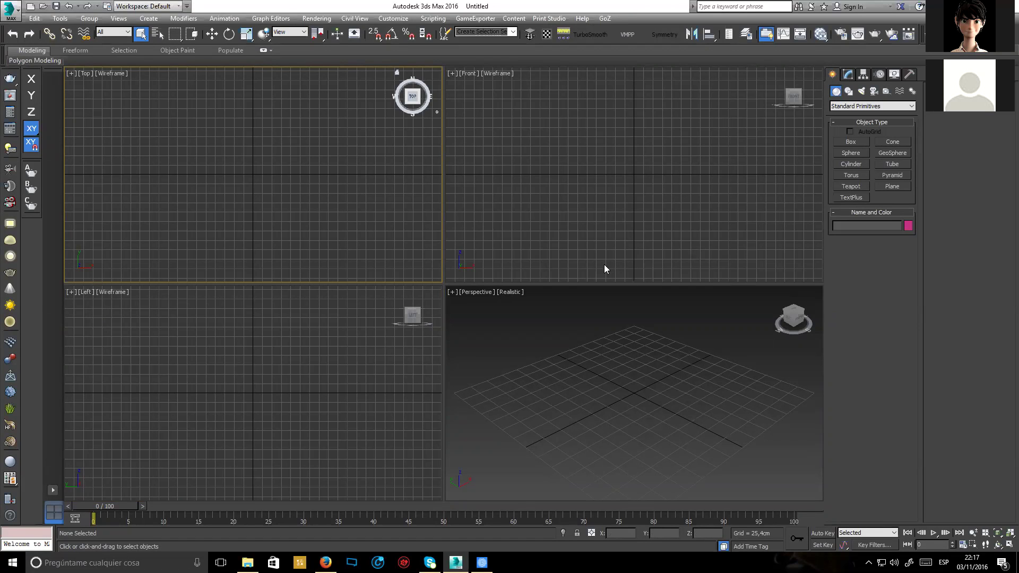
# Skim through the MODELADO SILLON.mp4 video to review how the sofa's armrests, cushions and pillows are modelled.
pyautogui.click(525, 322)
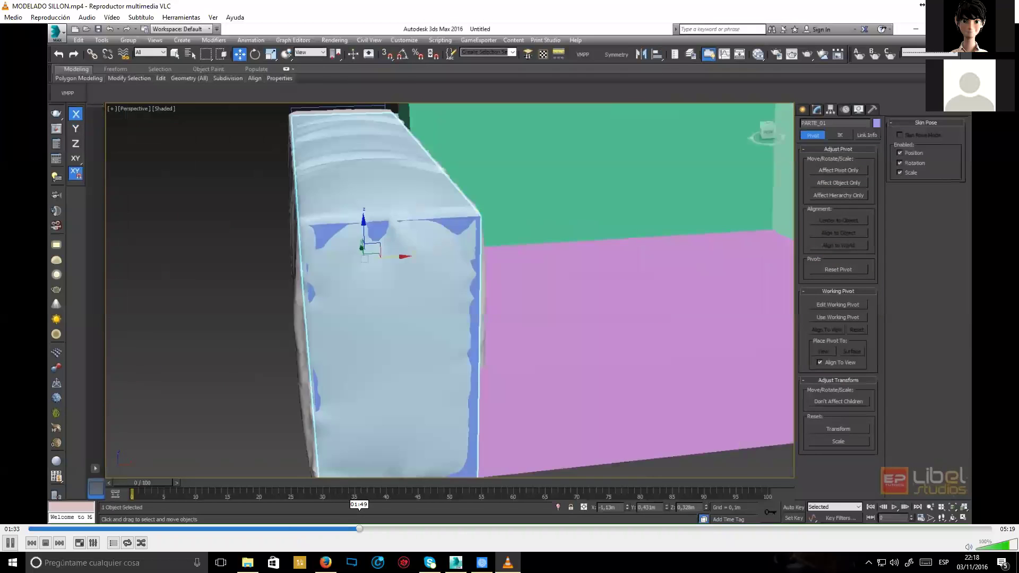
pyautogui.moveTo(360, 529); pyautogui.dragTo(454, 529)
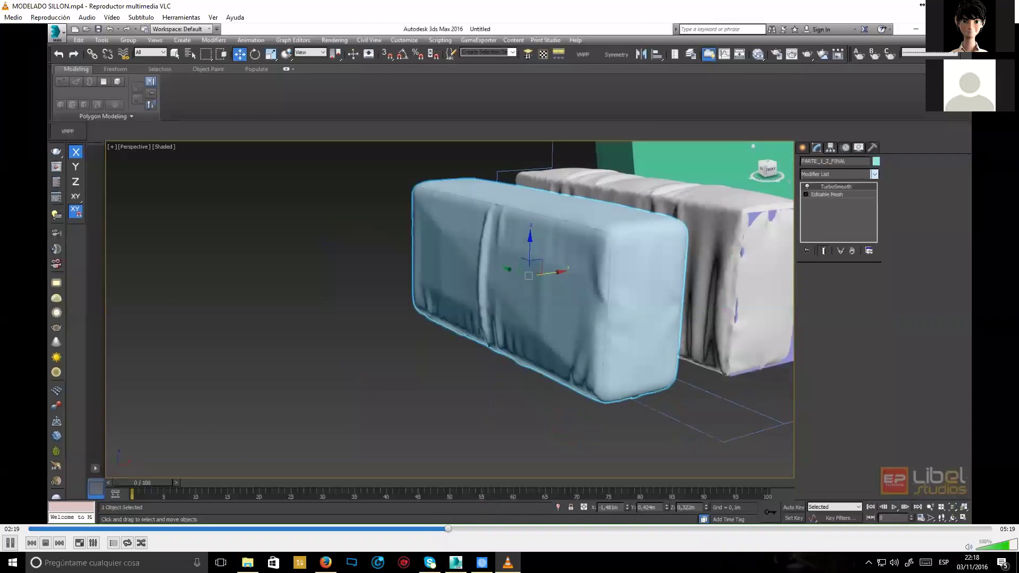
pyautogui.click(595, 529)
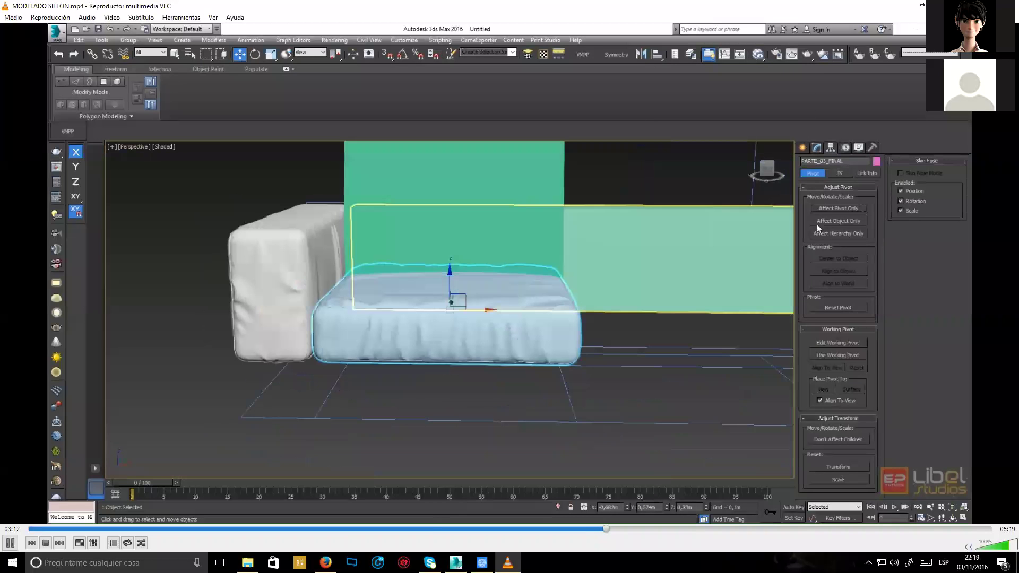
pyautogui.click(706, 529)
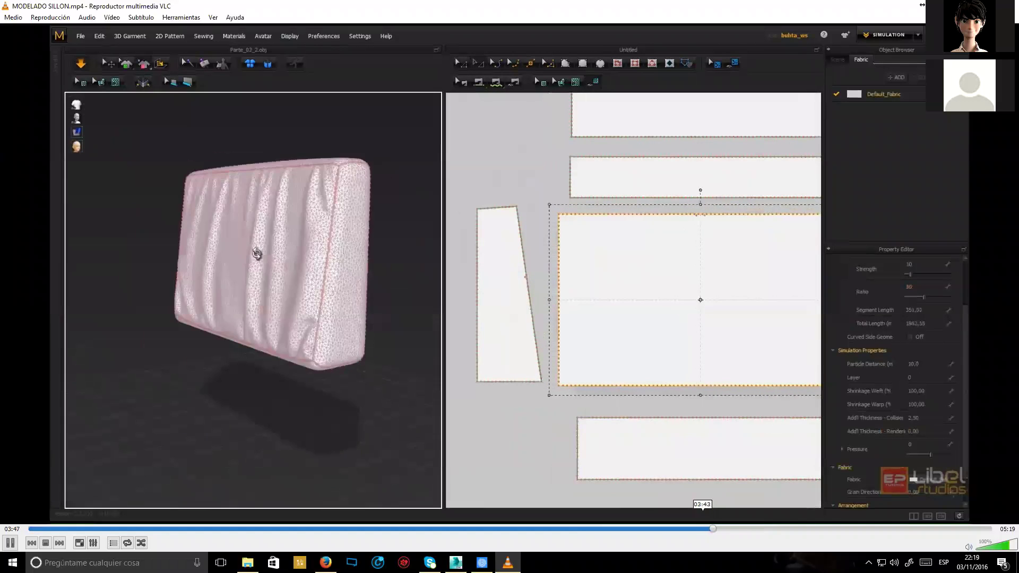
pyautogui.click(804, 529)
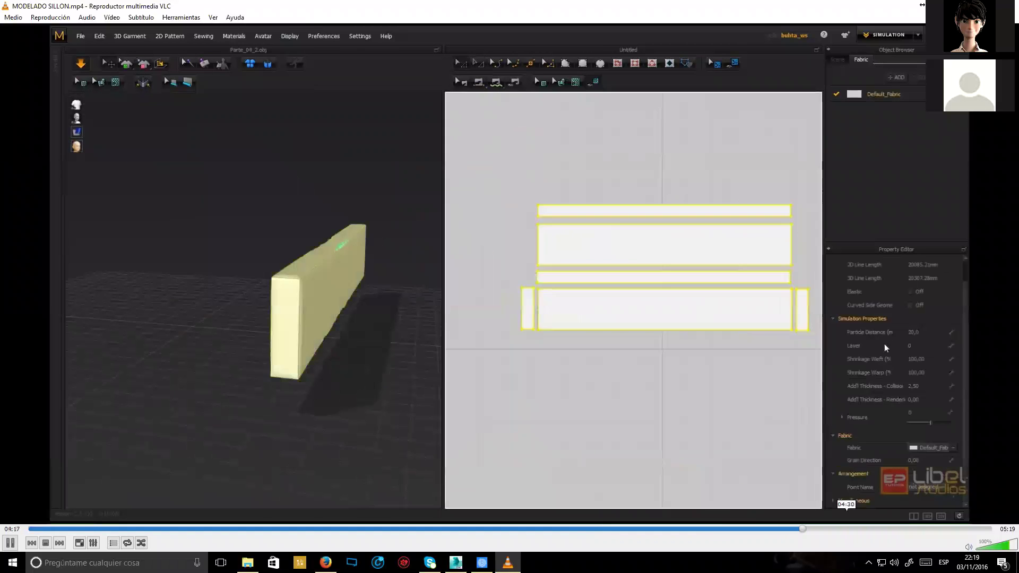
pyautogui.click(890, 529)
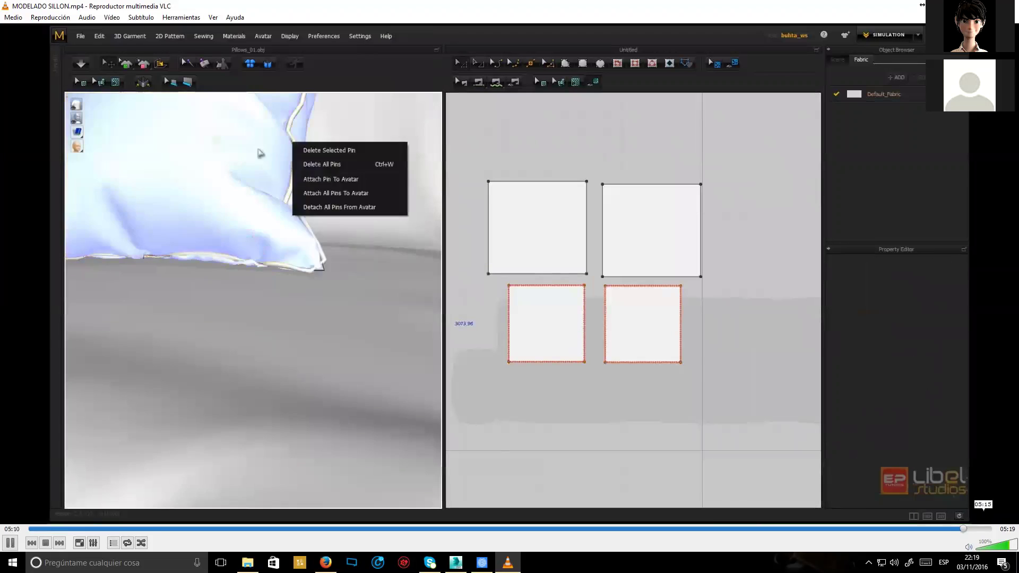
pyautogui.click(983, 529)
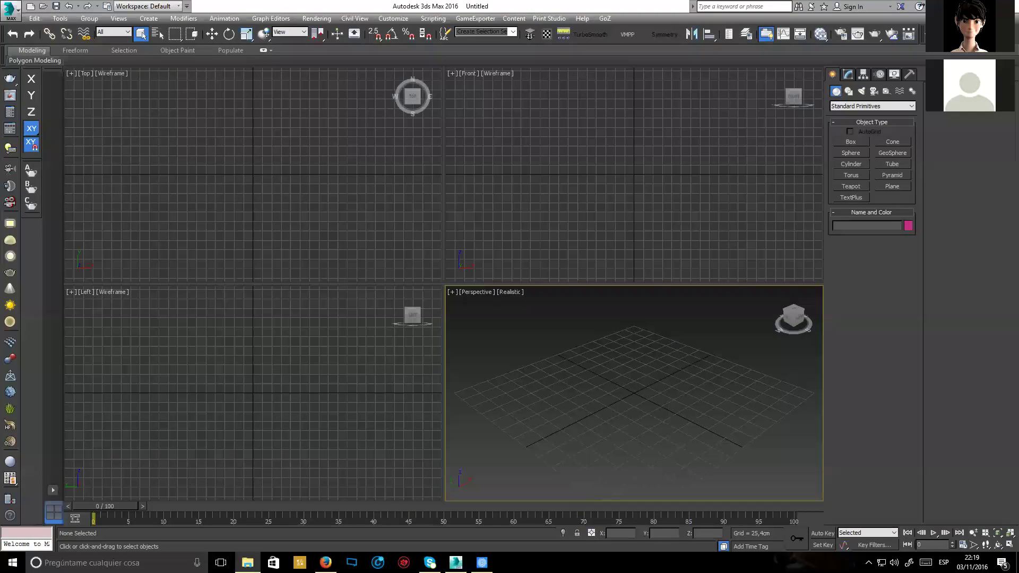
# Open the Sillon_01.max scene in place of the empty untitled one.
pyautogui.moveTo(690, 308); pyautogui.dragTo(694, 311)
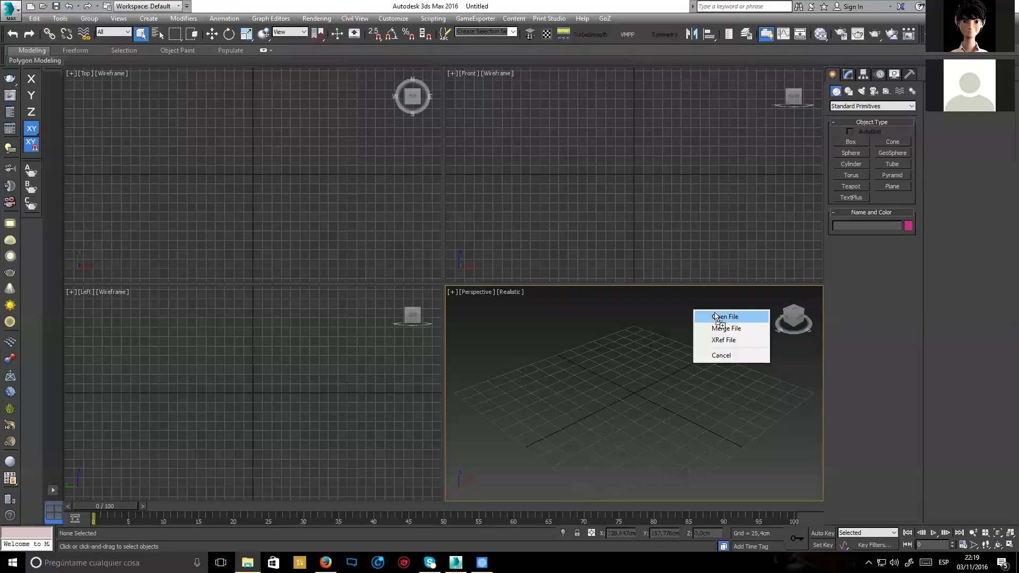
pyautogui.press('Return')
pyautogui.click(567, 367)
pyautogui.click(512, 331)
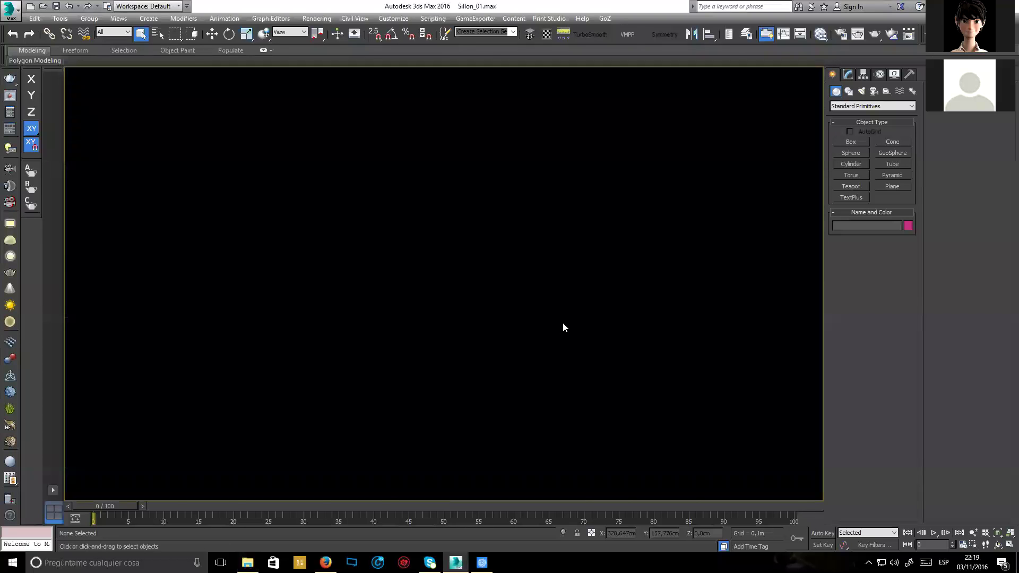
# Isolate the sofa's middle seat cushion from the rest of the model.
pyautogui.keyDown('alt'); pyautogui.moveTo(529, 319); pyautogui.dragTo(408, 315, button='middle'); pyautogui.keyUp('alt')
pyautogui.scroll(5, 408, 315)
pyautogui.click(407, 315)
pyautogui.rightClick(405, 313)
pyautogui.click(611, 272)
pyautogui.click(672, 281)
pyautogui.rightClick(671, 279)
pyautogui.click(690, 185)
# Examine the isolated cushion's seams, corners and wrinkles up close, briefly toggling its edged-faces display.
pyautogui.scroll(8, 480, 253)
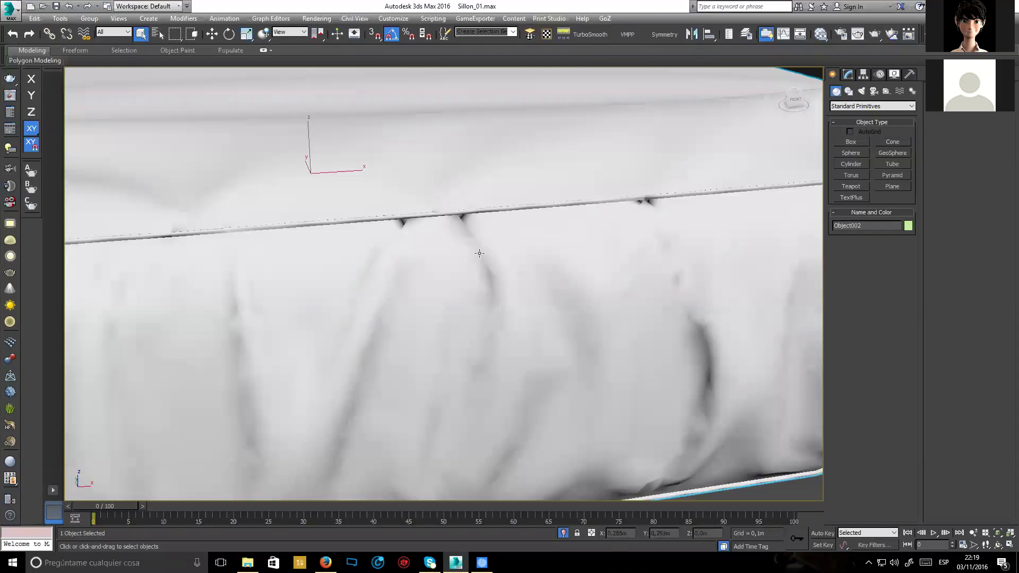
pyautogui.scroll(-6, 479, 253)
pyautogui.keyDown('alt'); pyautogui.moveTo(480, 254); pyautogui.dragTo(578, 200, button='middle'); pyautogui.keyUp('alt')
pyautogui.scroll(6, 577, 200)
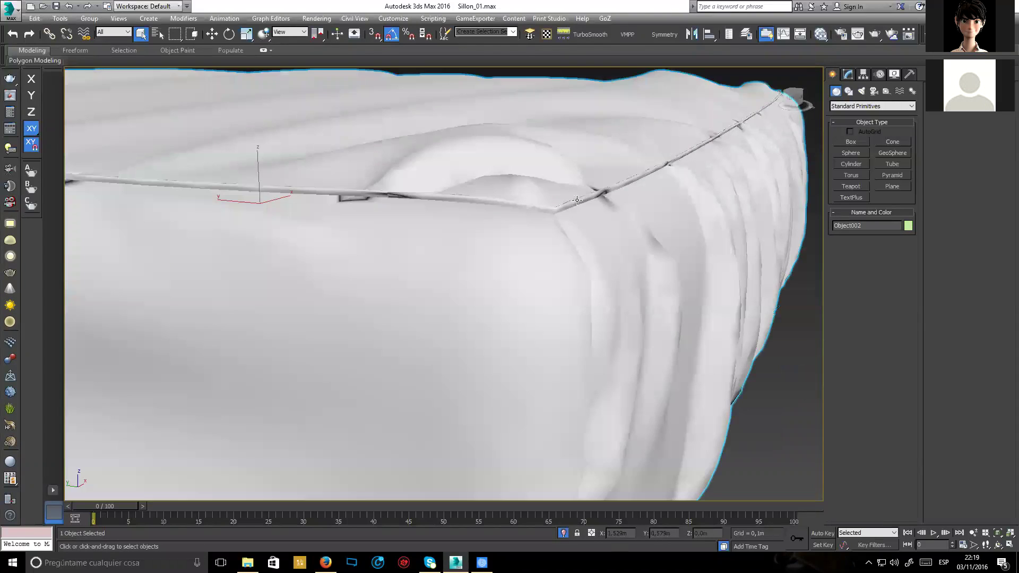
pyautogui.scroll(-6, 570, 217)
pyautogui.scroll(-2, 531, 229)
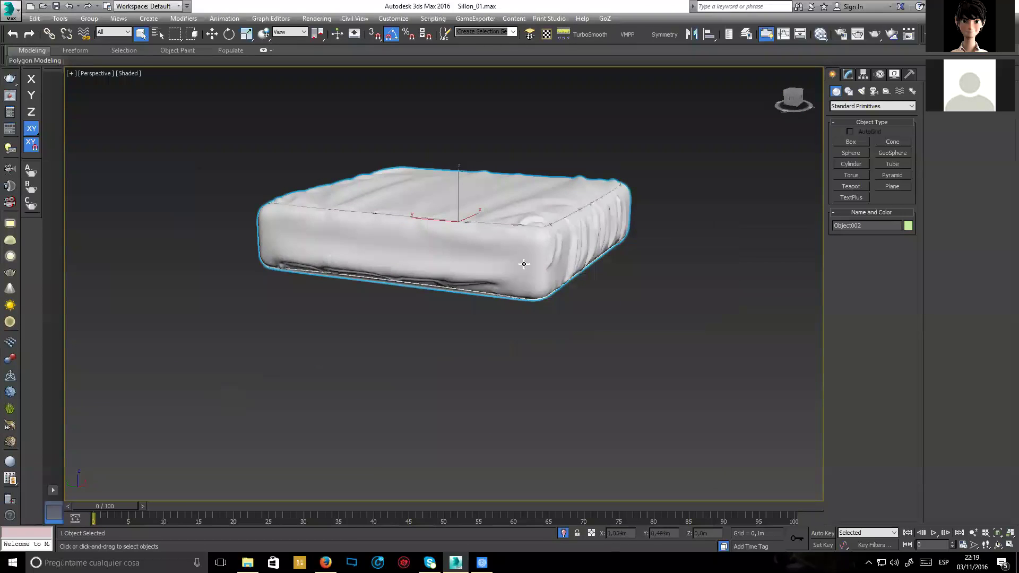
pyautogui.press('F4')
pyautogui.keyDown('alt'); pyautogui.moveTo(497, 241); pyautogui.dragTo(516, 244, button='middle'); pyautogui.keyUp('alt')
pyautogui.moveTo(607, 244)
pyautogui.keyDown('alt'); pyautogui.mouseDown(button='middle')
pyautogui.moveTo(552, 244)
pyautogui.moveTo(521, 150)
pyautogui.moveTo(584, 237)
pyautogui.moveTo(637, 233)
pyautogui.moveTo(626, 252)
pyautogui.mouseUp(button='middle'); pyautogui.keyUp('alt')
pyautogui.press('F4')
pyautogui.scroll(5, 545, 268)
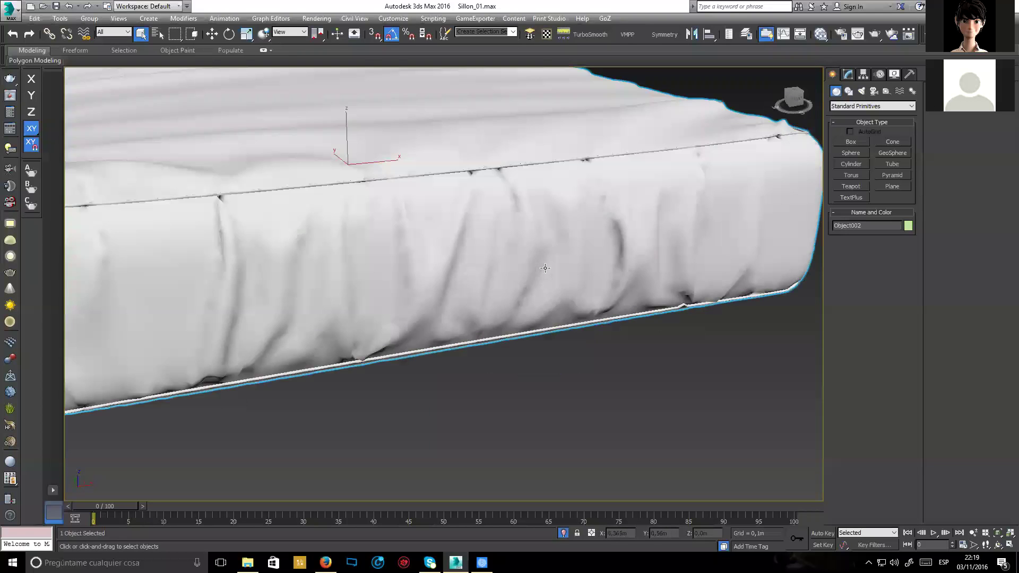
# End the cushion's isolation to show the whole sofa and activate the Move tool.
pyautogui.rightClick(572, 202)
pyautogui.click(587, 194)
pyautogui.moveTo(580, 225); pyautogui.dragTo(462, 254, button='middle')
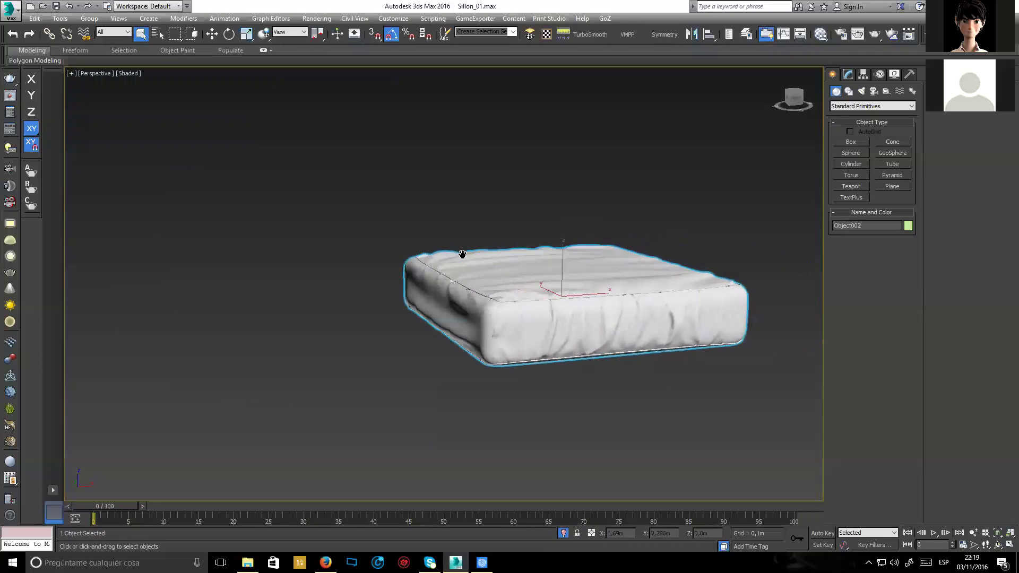
pyautogui.hotkey('alt', 'q')
pyautogui.scroll(-5, 537, 250)
pyautogui.scroll(4, 537, 250)
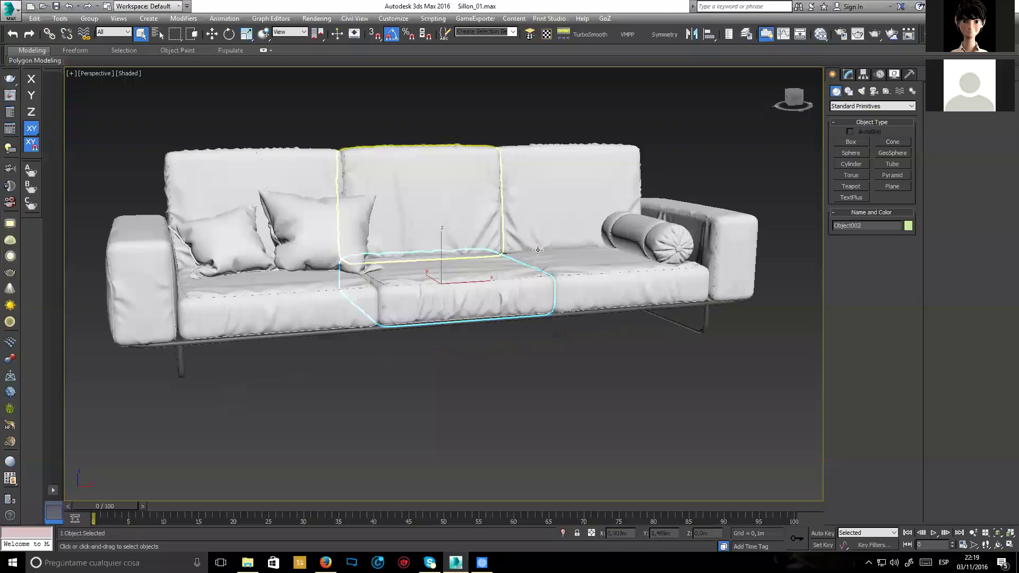
pyautogui.press('w')
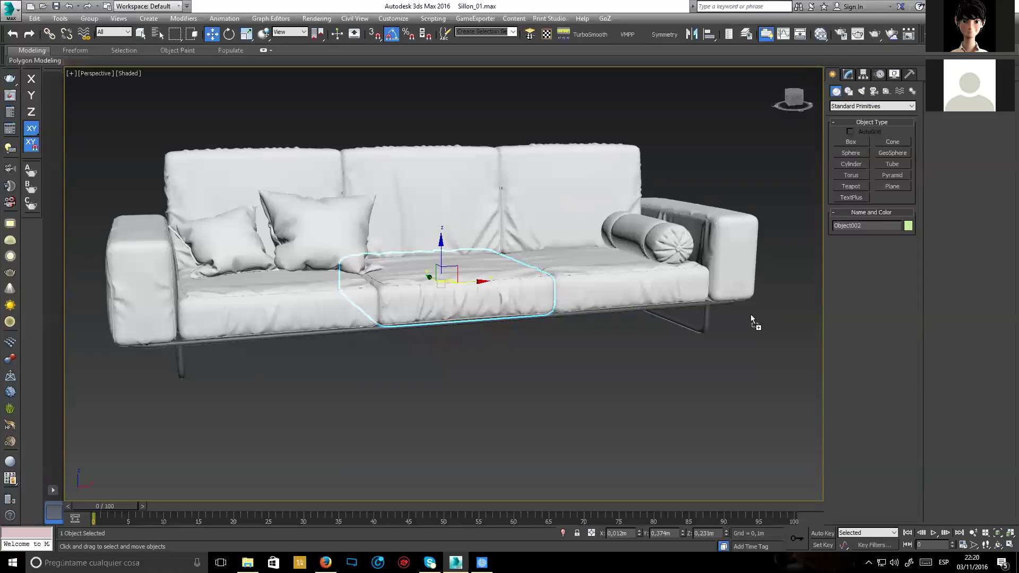
# Open the INTERIOR_1.max scene without saving the sofa scene, and continue past the missing external files.
pyautogui.moveTo(750, 314); pyautogui.dragTo(765, 337)
pyautogui.click(771, 334)
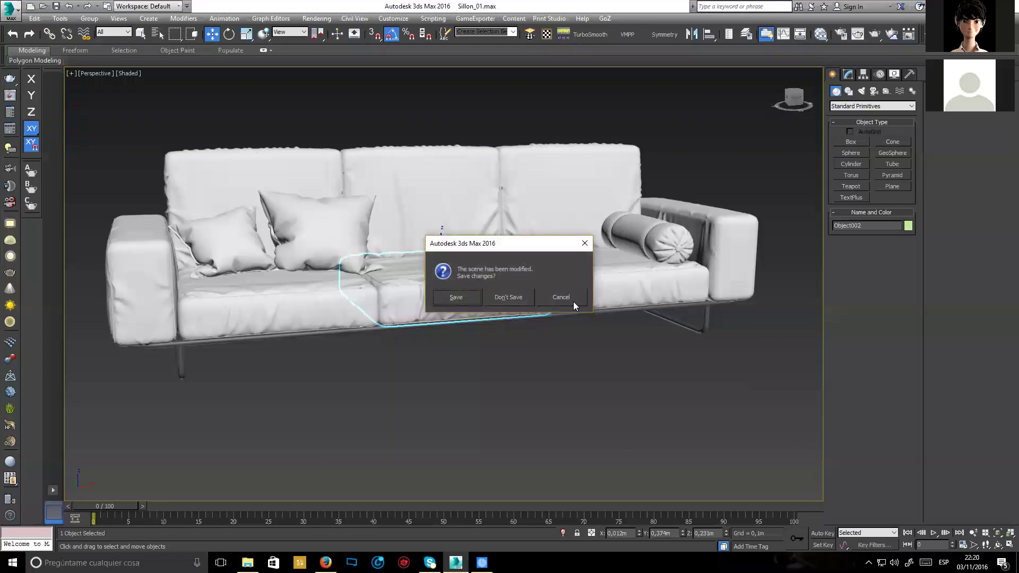
pyautogui.click(522, 301)
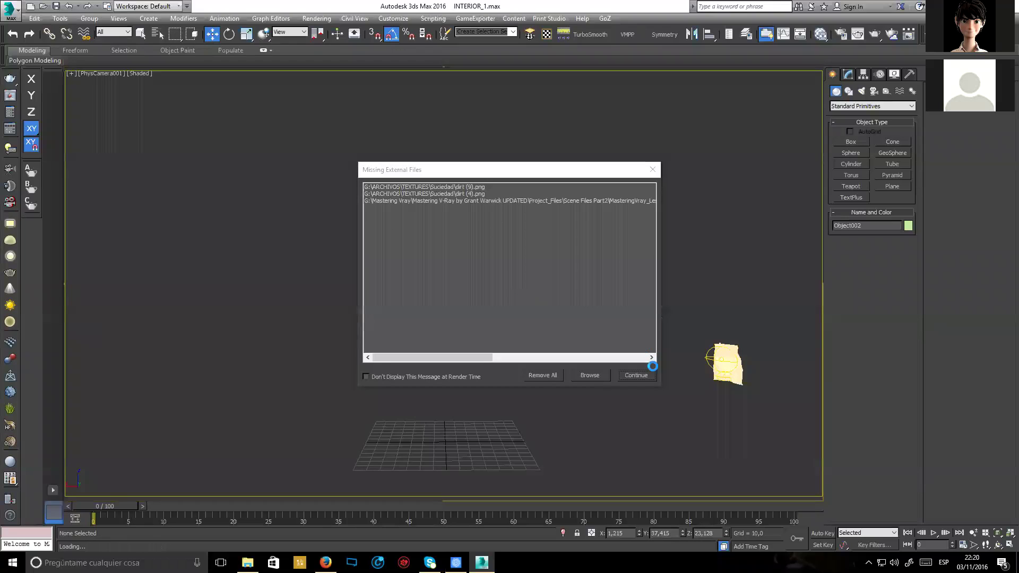
pyautogui.click(642, 374)
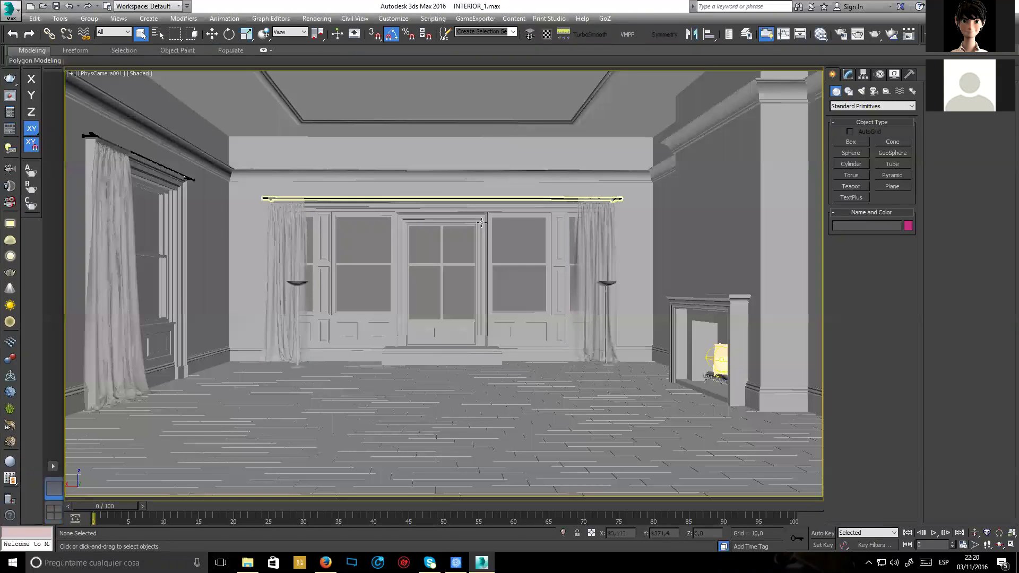
# Inspect the interior's edges by toggling the viewport display mode, and select the group inside the fireplace.
pyautogui.press('F3')
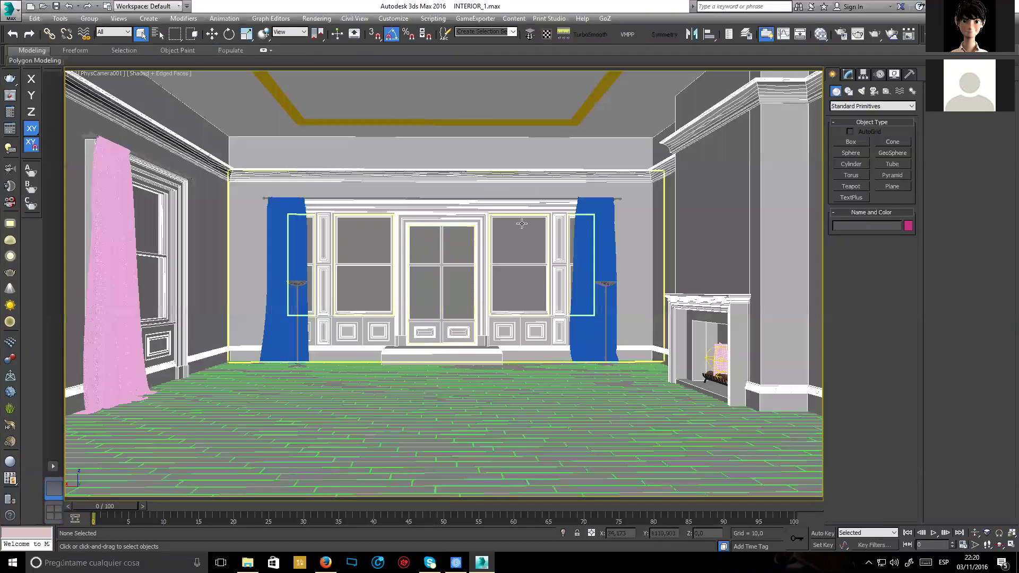
pyautogui.press('F3')
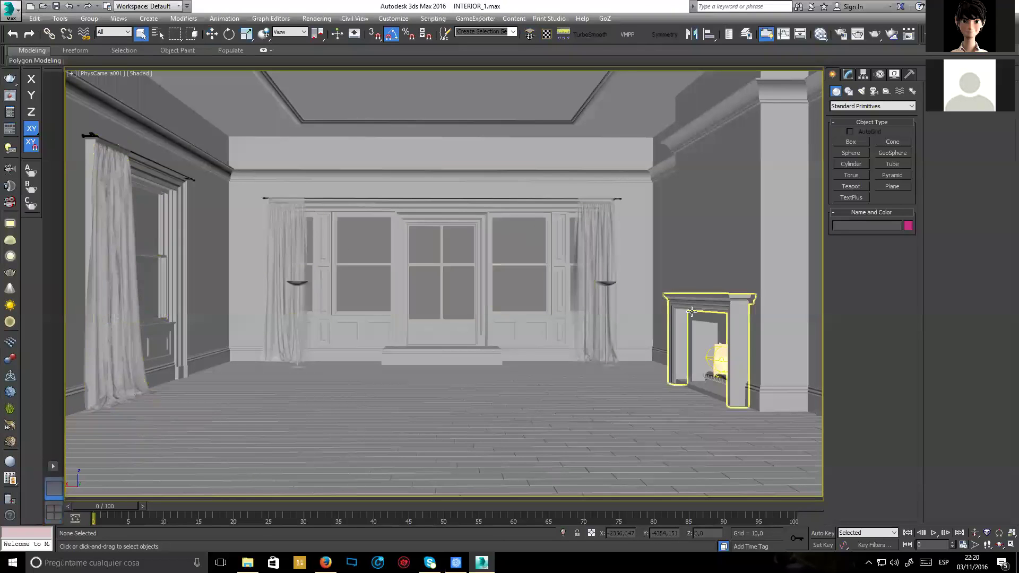
pyautogui.click(606, 255)
pyautogui.click(709, 361)
pyautogui.click(717, 361)
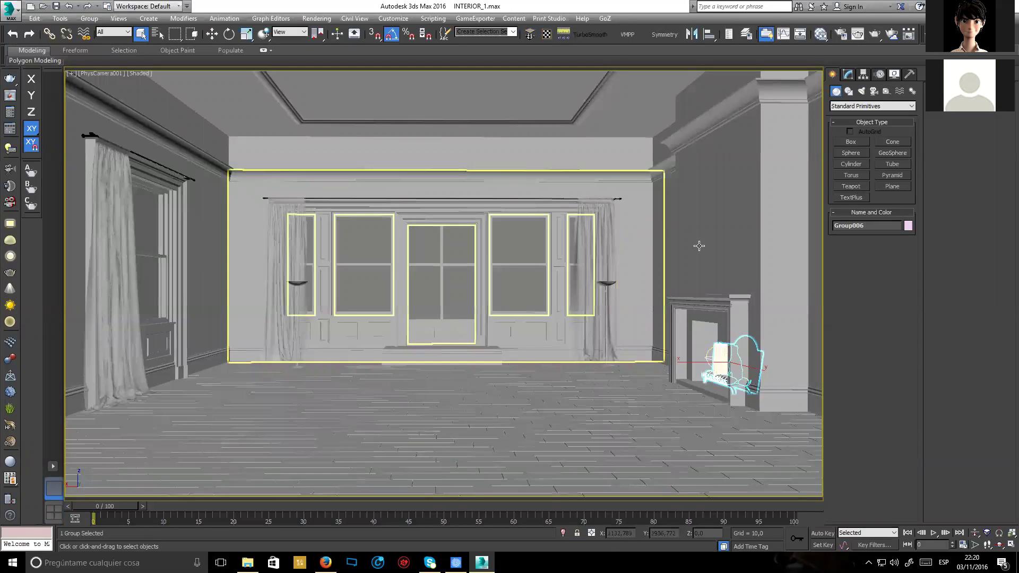
pyautogui.click(456, 562)
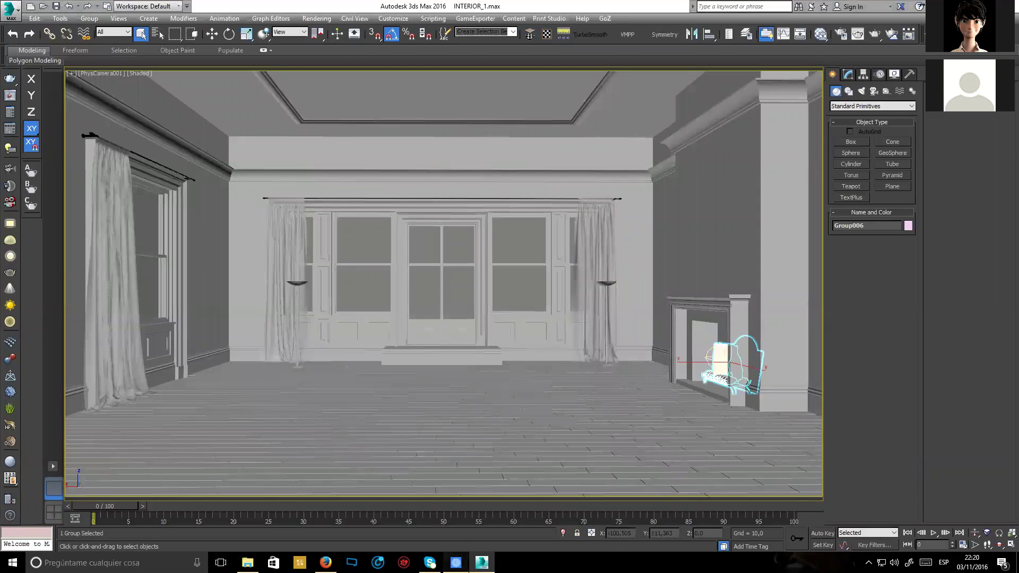
pyautogui.click(456, 563)
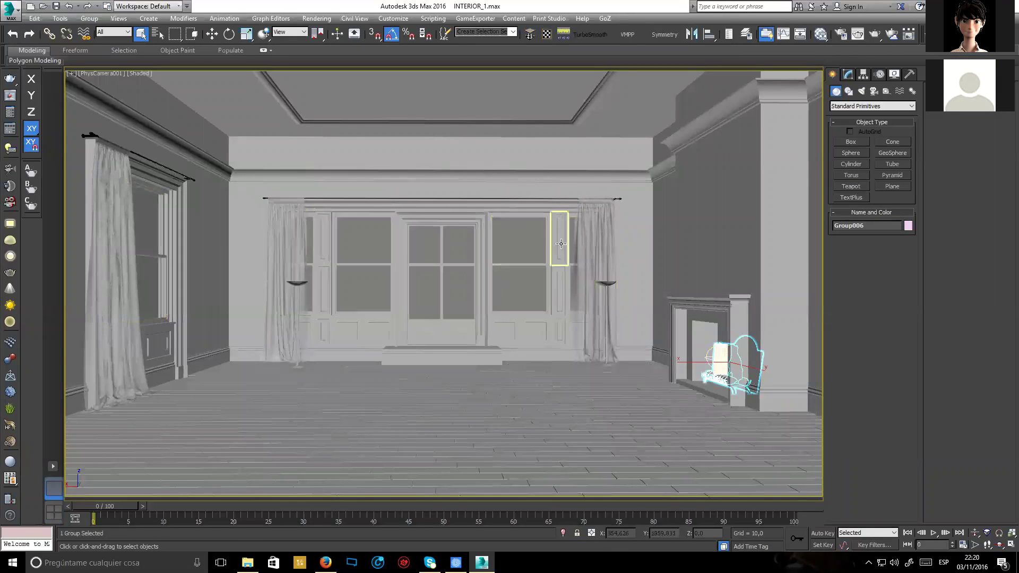
pyautogui.moveTo(551, 255); pyautogui.dragTo(553, 255, button='middle')
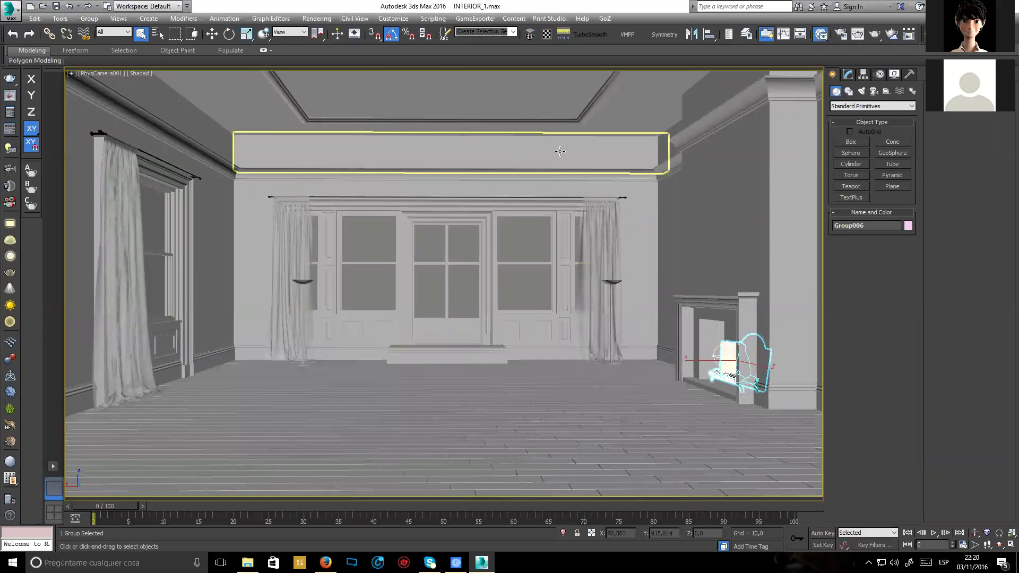
# Open the Slate Material Editor, review the basic parameters of the Material #63 VRayMtl, and close the editor.
pyautogui.press('m')
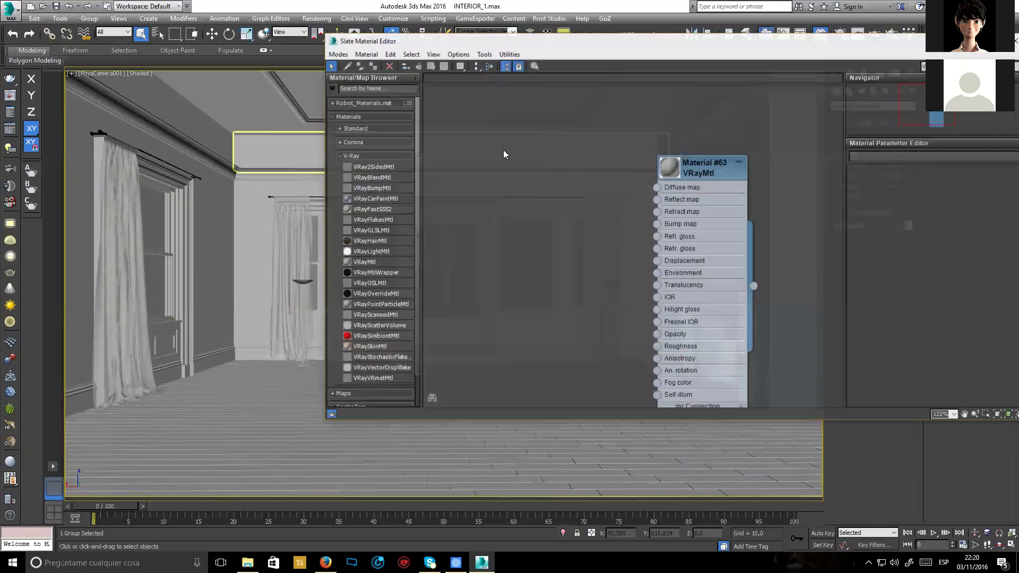
pyautogui.click(376, 117)
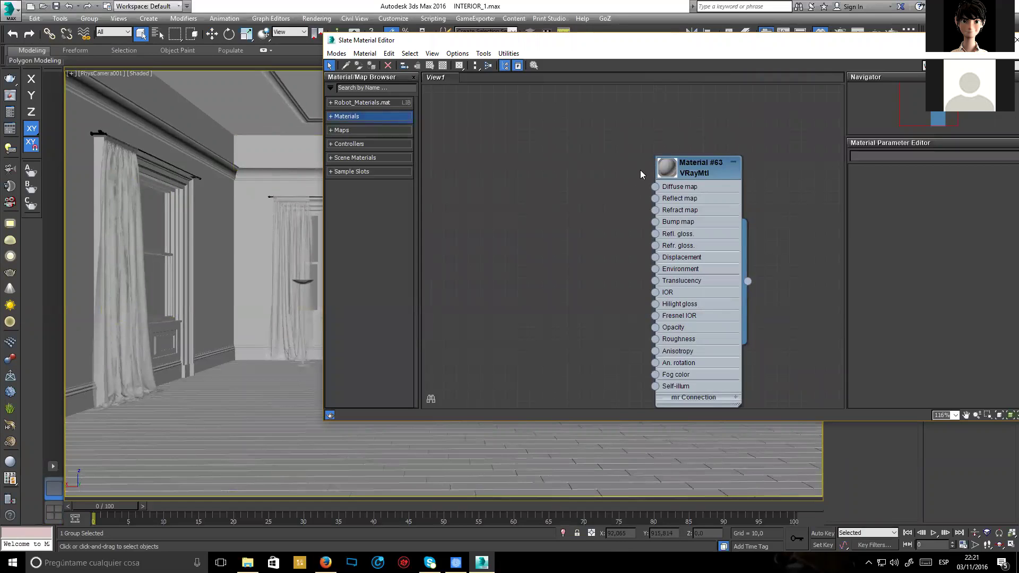
pyautogui.scroll(-1, 641, 170)
pyautogui.scroll(2, 677, 154)
pyautogui.scroll(2, 677, 154)
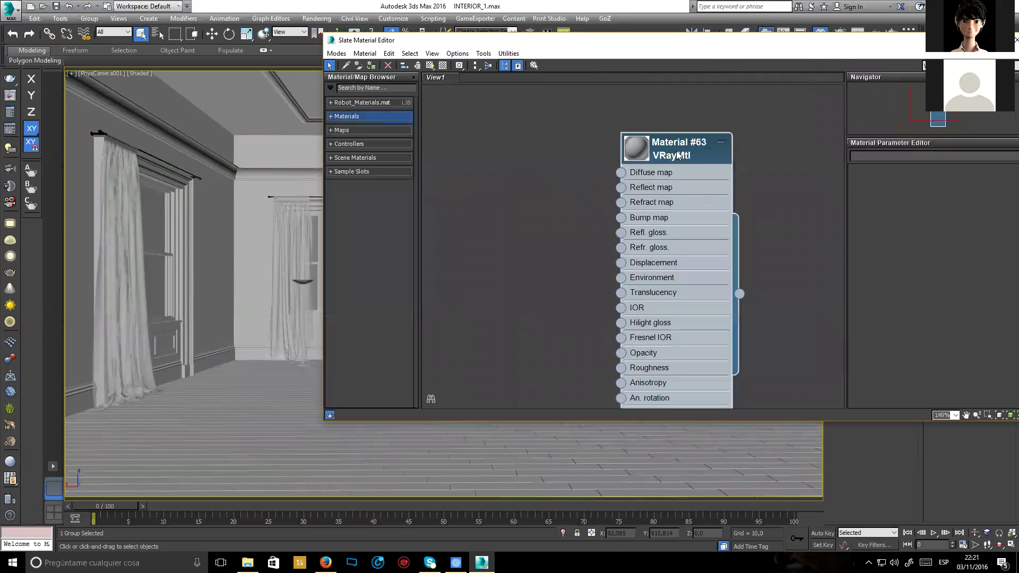
pyautogui.doubleClick(675, 154)
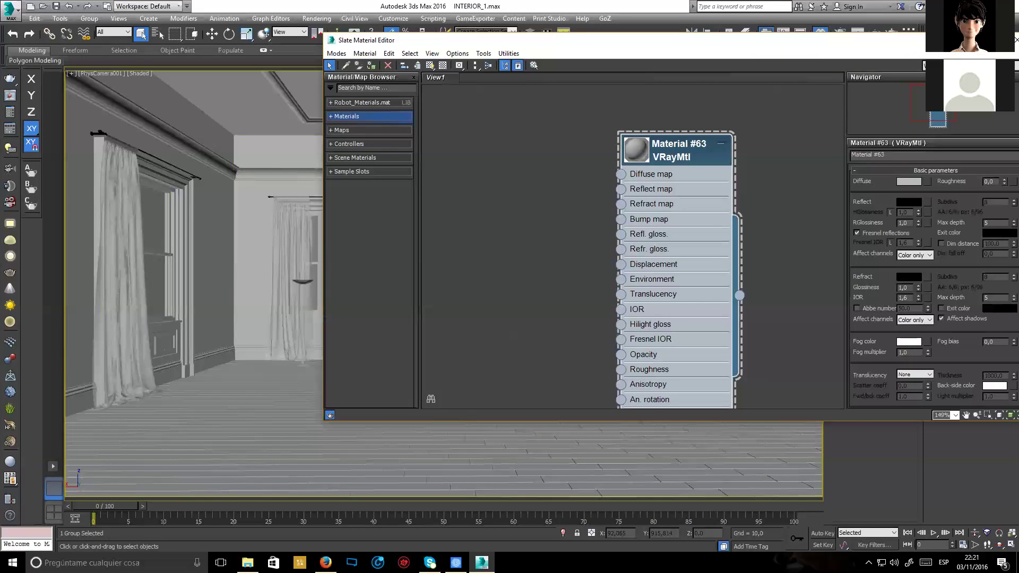
pyautogui.moveTo(531, 40); pyautogui.dragTo(361, 40)
pyautogui.click(848, 38)
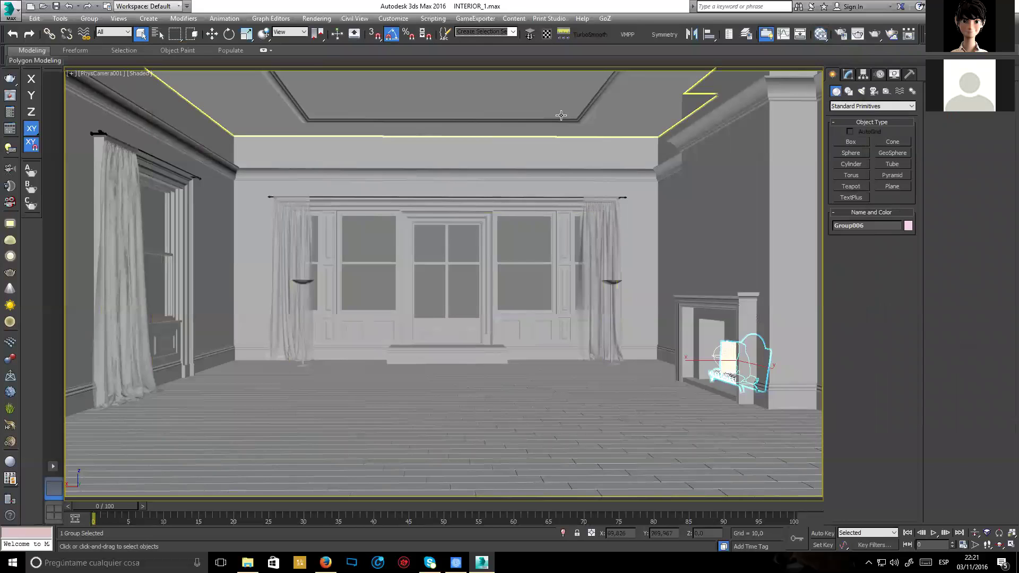
# Select the room's ceiling, the fireplace wall and the upper part of the back wall one after another.
pyautogui.click(523, 89)
pyautogui.click(675, 184)
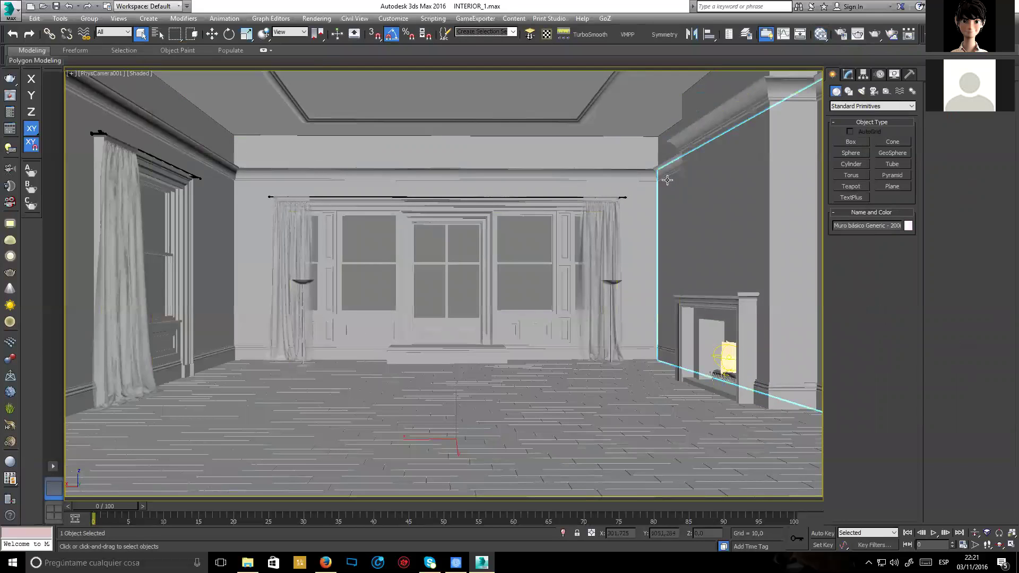
pyautogui.click(643, 151)
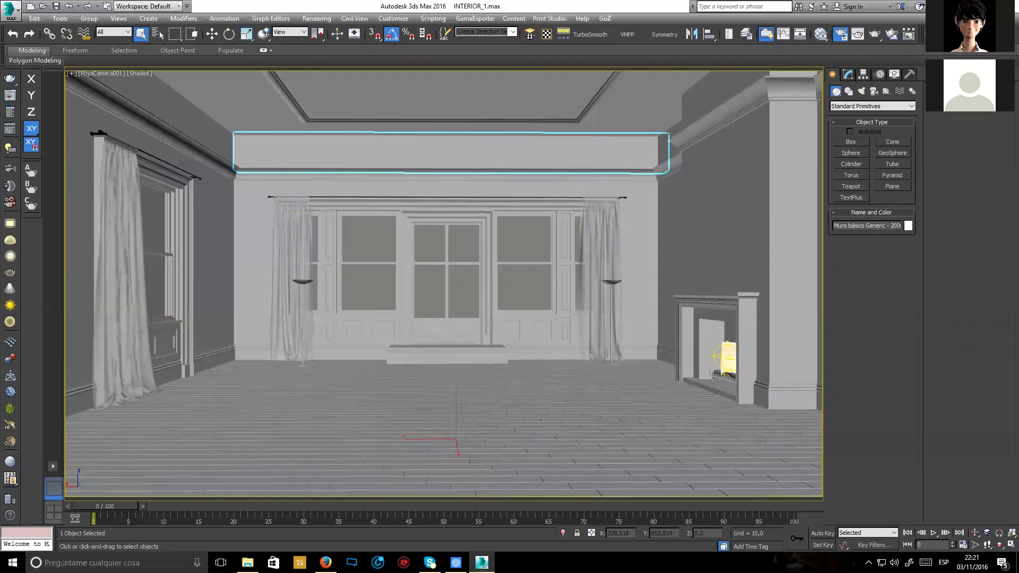
# Open the V-Ray Render Setup window and place it clear of the room's centre.
pyautogui.press('F10')
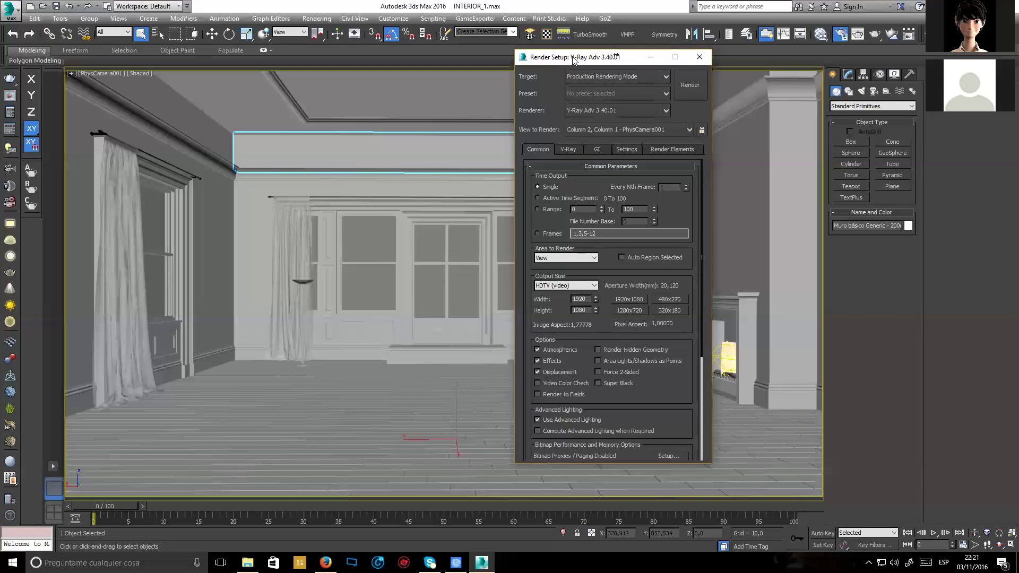
pyautogui.moveTo(616, 56); pyautogui.dragTo(503, 83)
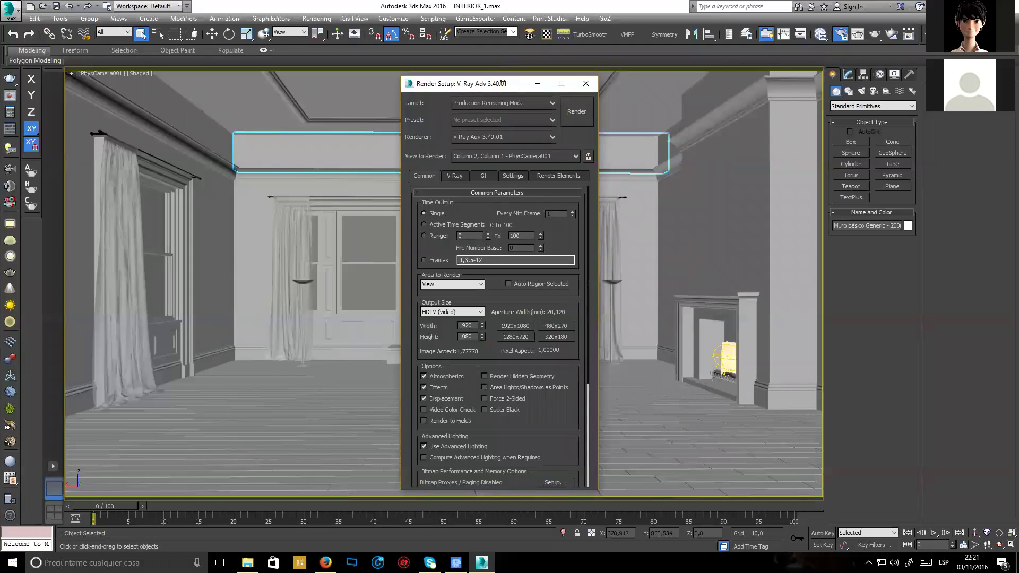
pyautogui.moveTo(503, 83); pyautogui.dragTo(737, 83)
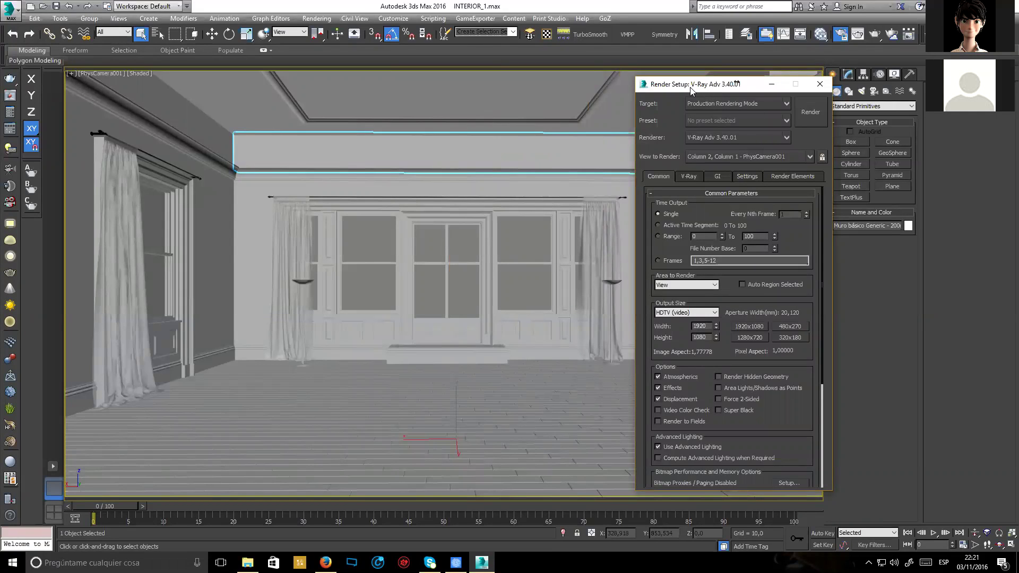
# Review the common render parameters, from time output and output size to the rendering options, and reposition the Render Setup window.
pyautogui.moveTo(691, 91); pyautogui.dragTo(438, 87)
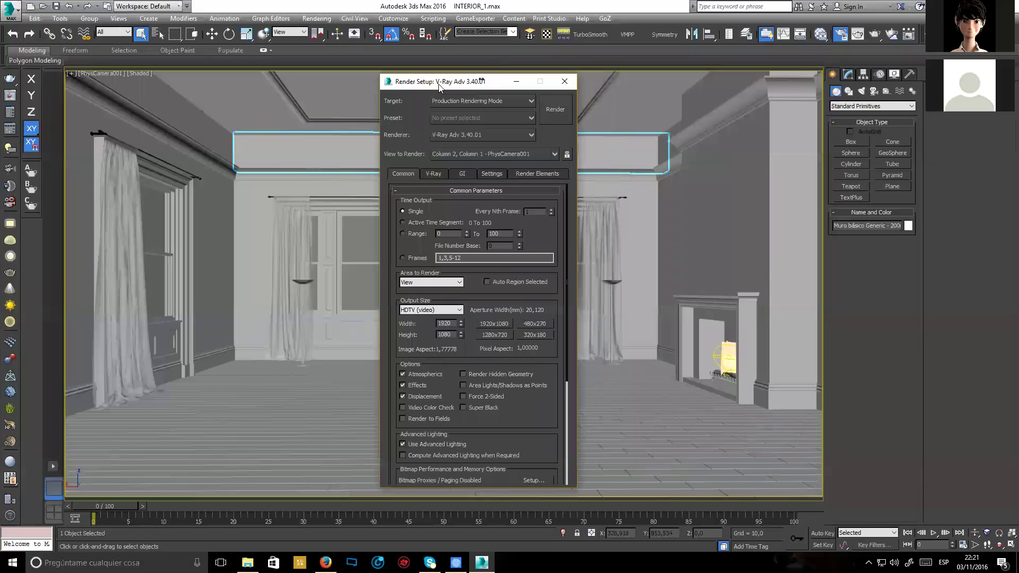
pyautogui.moveTo(447, 88); pyautogui.dragTo(523, 78)
pyautogui.moveTo(446, 90); pyautogui.dragTo(406, 100)
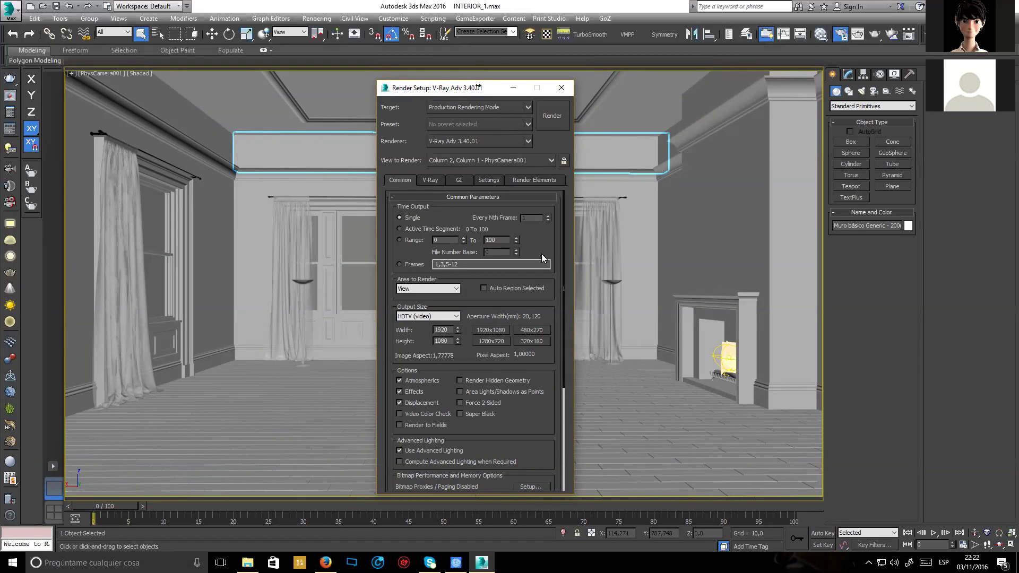
pyautogui.scroll(-5, 541, 254)
pyautogui.scroll(5, 544, 265)
pyautogui.scroll(-6, 545, 277)
pyautogui.scroll(6, 505, 249)
pyautogui.moveTo(425, 88); pyautogui.dragTo(427, 87)
pyautogui.moveTo(499, 86); pyautogui.dragTo(672, 68)
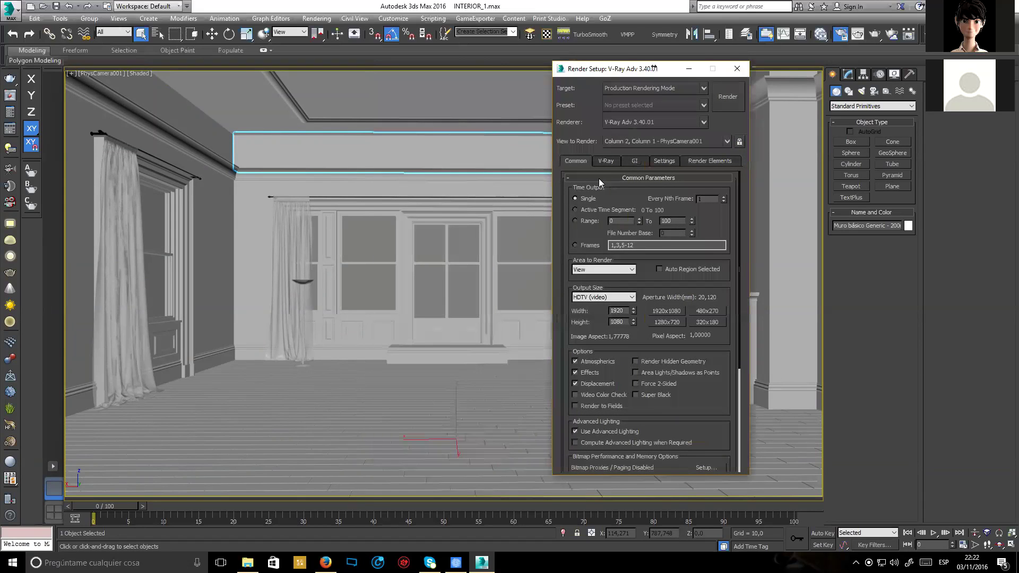
# Review V-Ray's image sampler (antialiasing) settings and choose Bucket from the available sampler types.
pyautogui.click(608, 162)
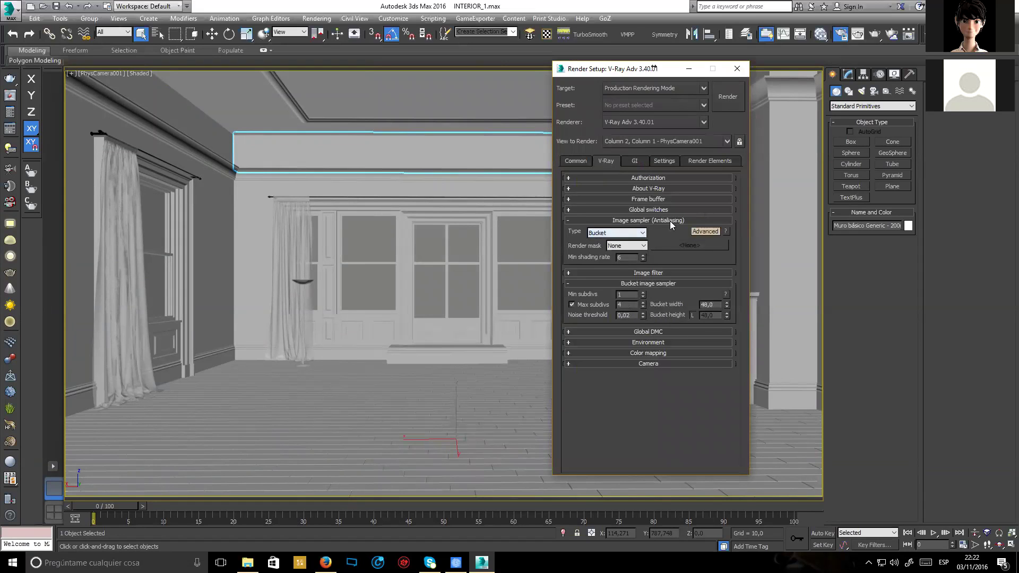
pyautogui.click(643, 234)
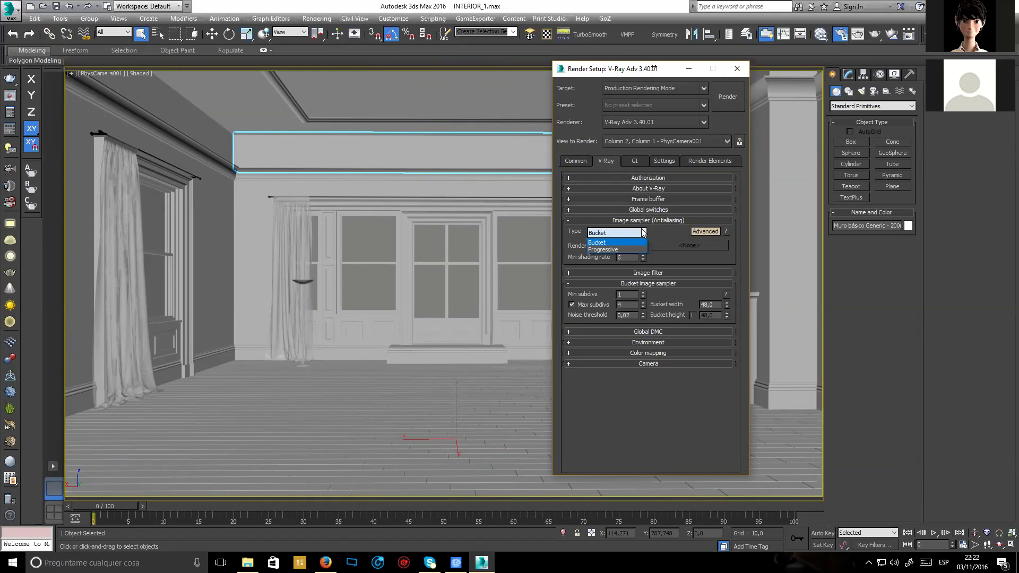
pyautogui.click(619, 244)
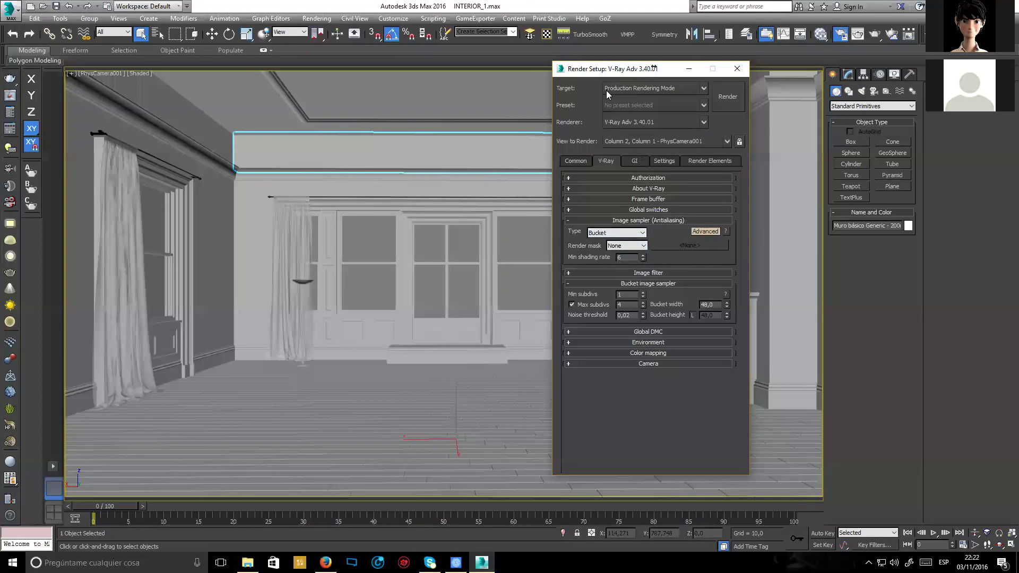
pyautogui.moveTo(596, 71); pyautogui.dragTo(573, 55)
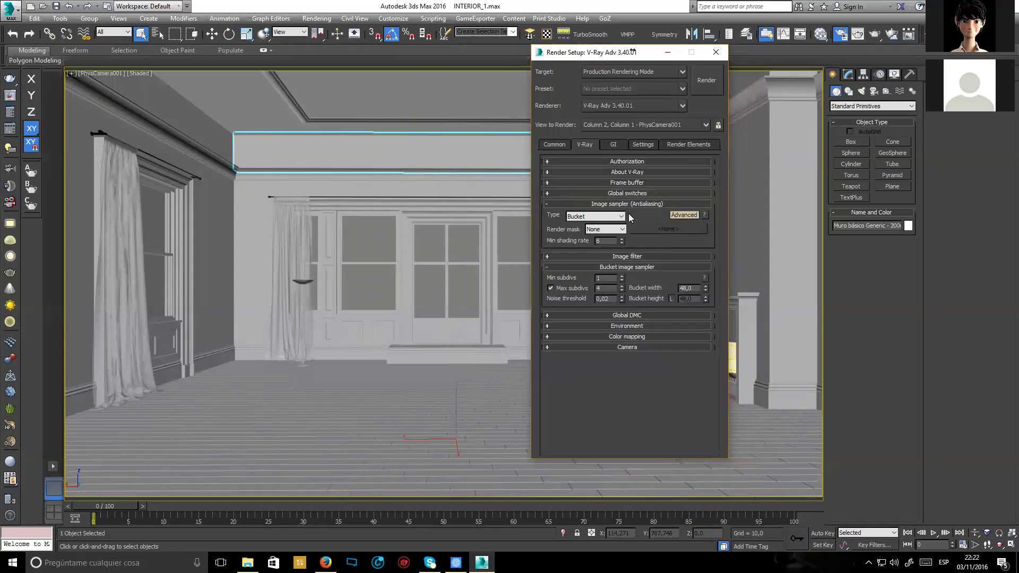
pyautogui.click(561, 144)
pyautogui.click(583, 145)
pyautogui.moveTo(575, 53); pyautogui.dragTo(605, 53)
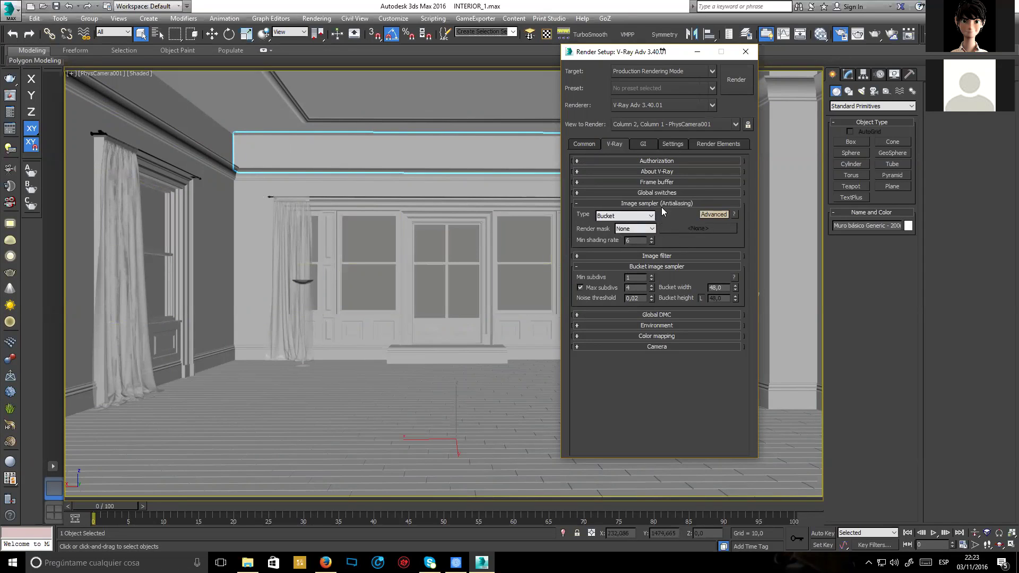
# Collapse the Bucket image sampler settings, centre the Render Setup window over the room, and inspect the image sampler type again.
pyautogui.click(587, 204)
pyautogui.click(587, 225)
pyautogui.click(599, 205)
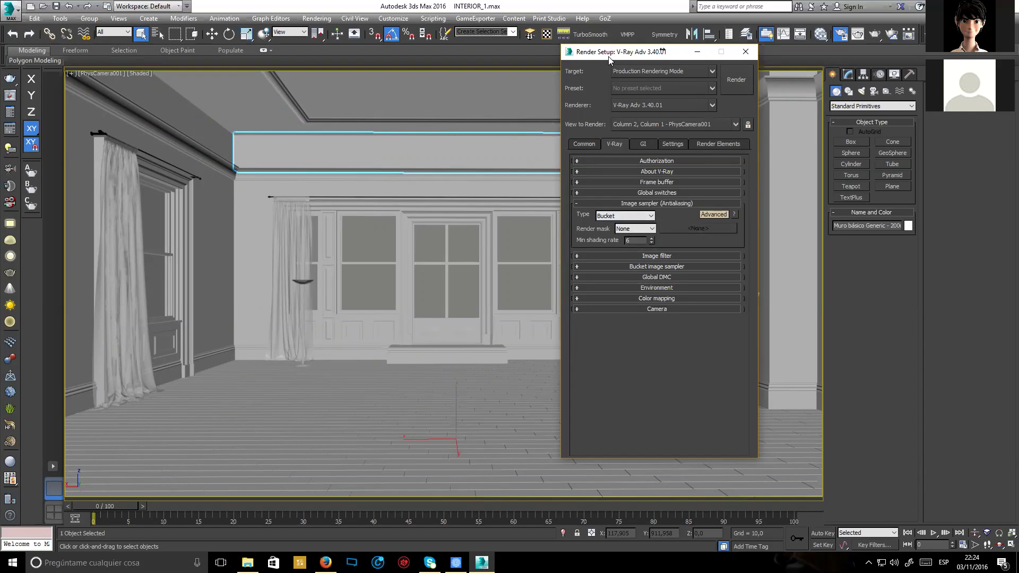
pyautogui.moveTo(609, 57); pyautogui.dragTo(517, 89)
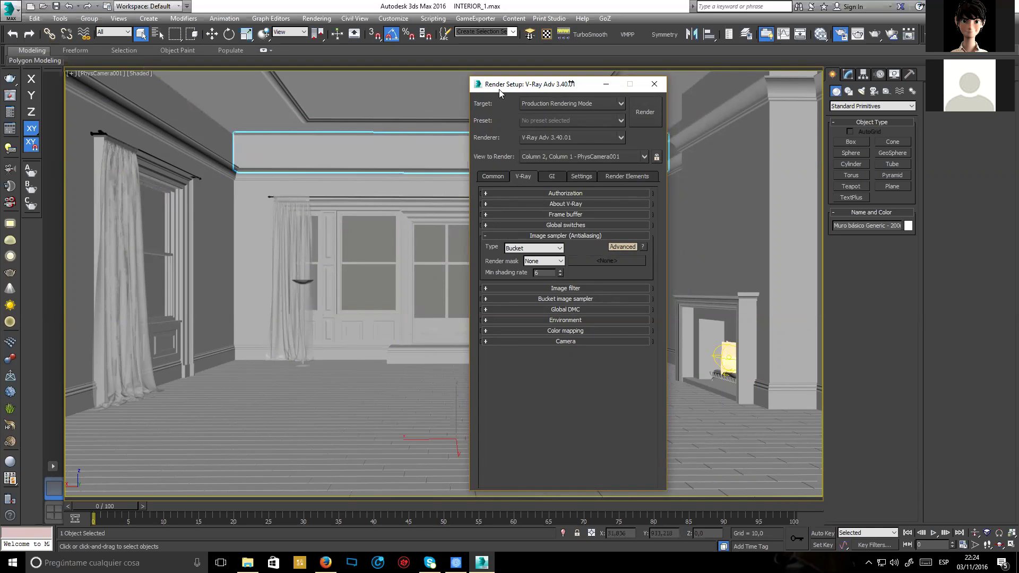
pyautogui.moveTo(499, 89); pyautogui.dragTo(402, 88)
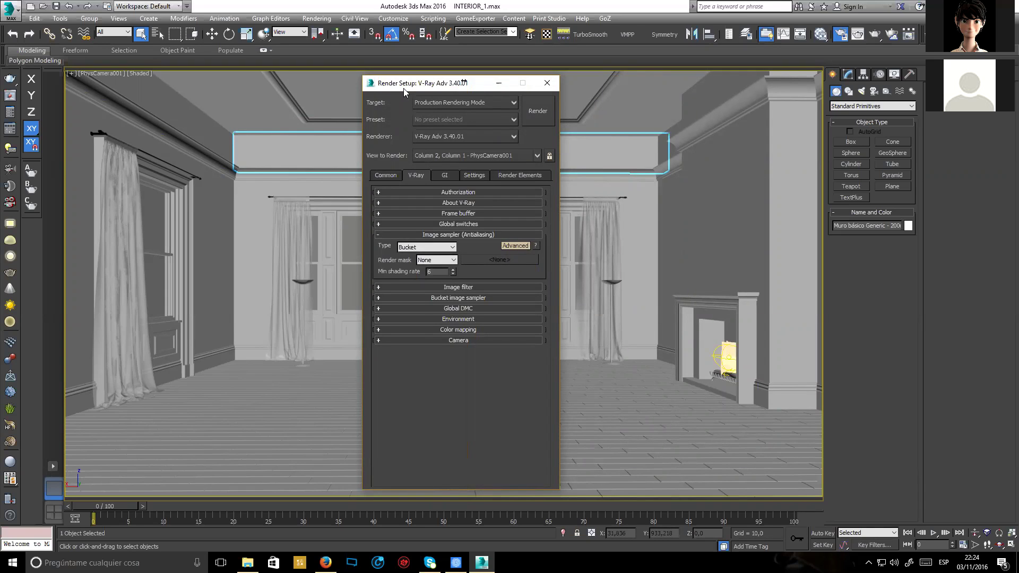
pyautogui.moveTo(404, 88); pyautogui.dragTo(406, 88)
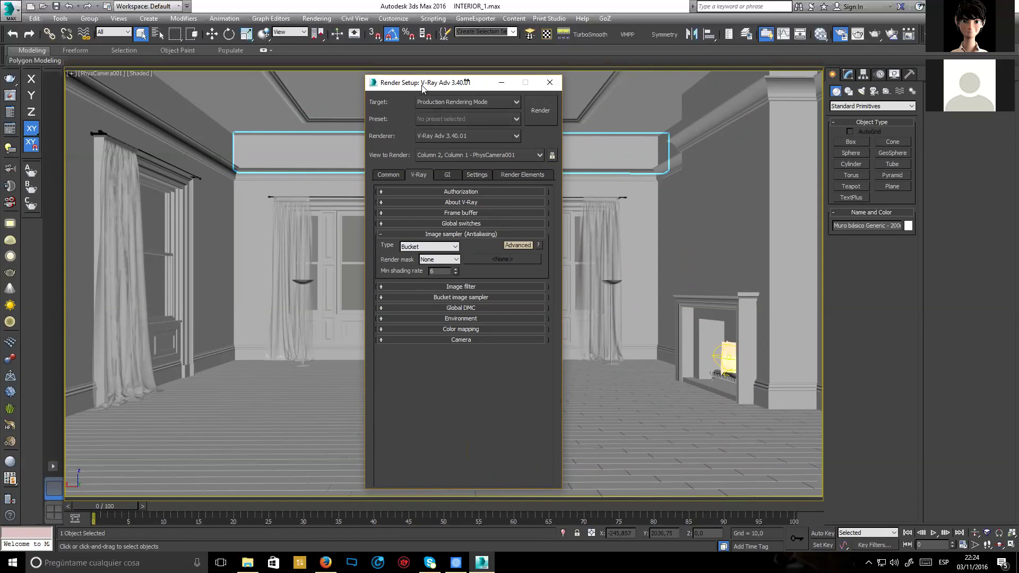
pyautogui.moveTo(419, 88); pyautogui.dragTo(417, 89)
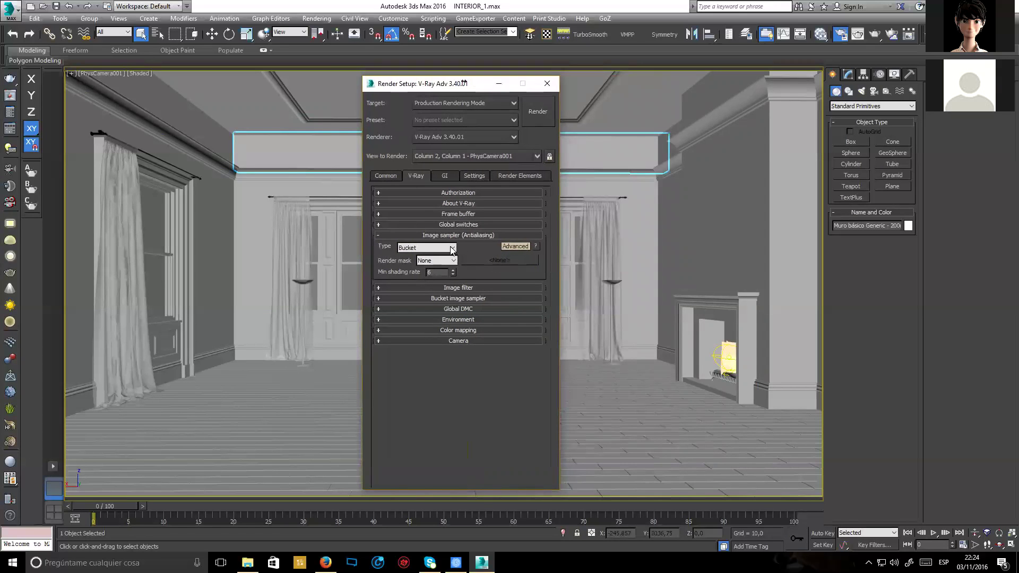
pyautogui.moveTo(460, 256)
pyautogui.click(454, 250)
pyautogui.click(473, 250)
# Set the render output size to the 1280x720 preset in the common parameters.
pyautogui.moveTo(415, 83); pyautogui.dragTo(429, 68)
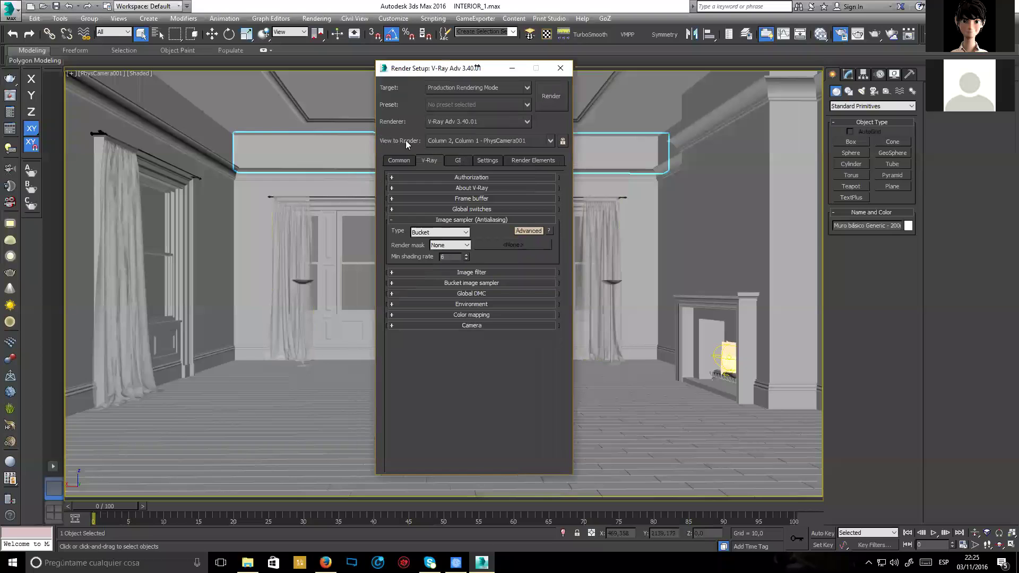
pyautogui.click(399, 160)
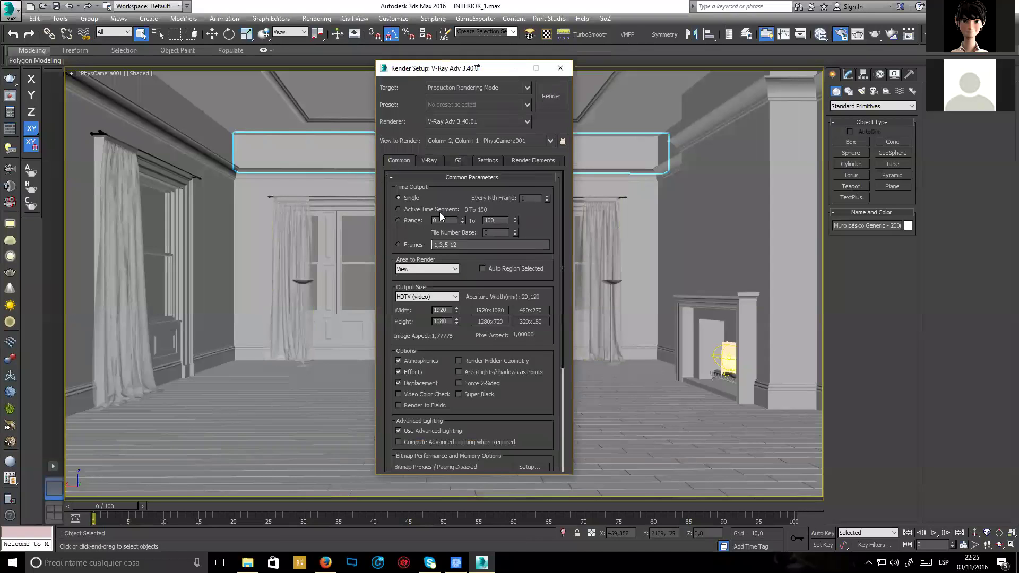
pyautogui.scroll(-3, 467, 292)
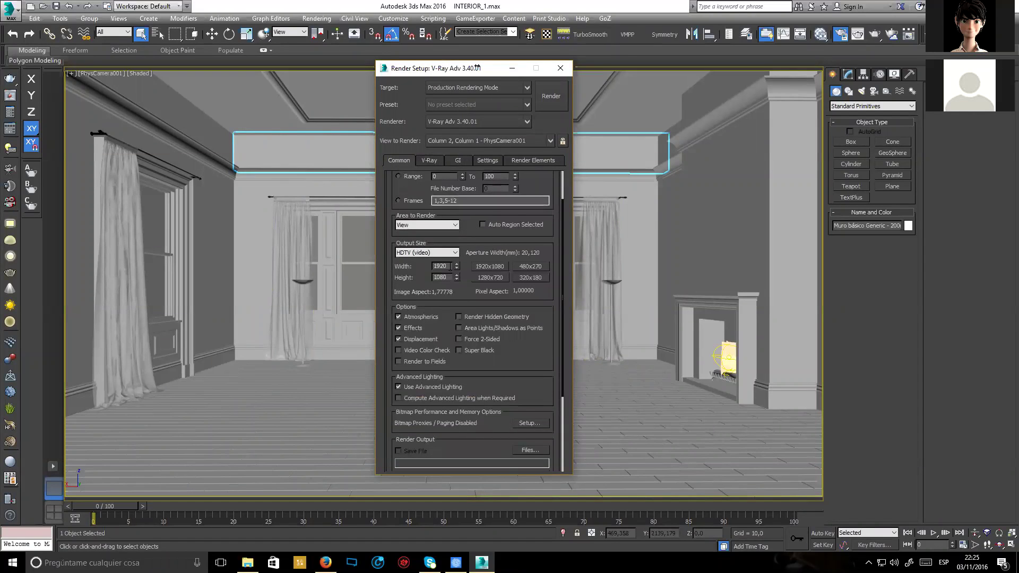
pyautogui.click(489, 277)
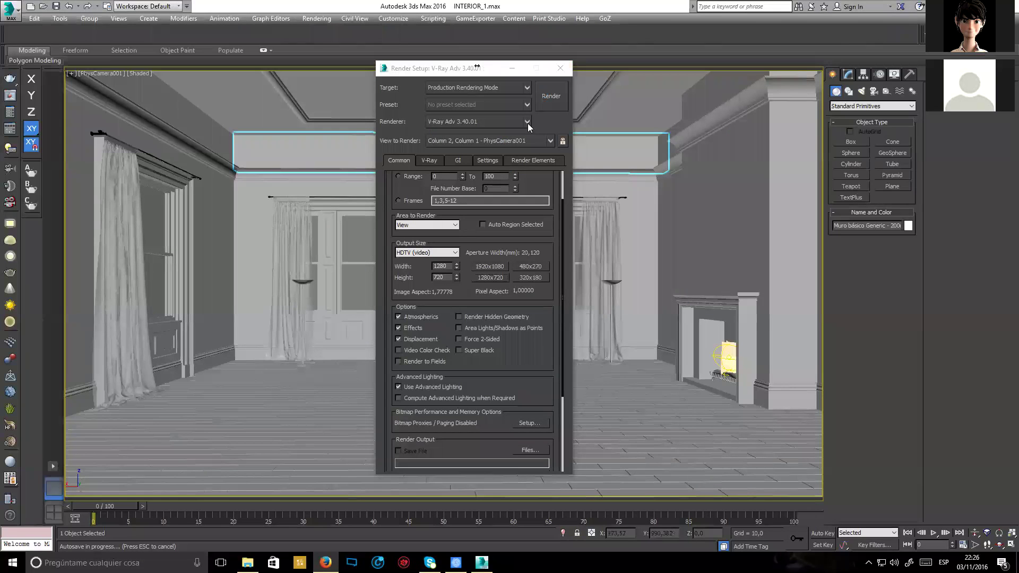
pyautogui.click(428, 73)
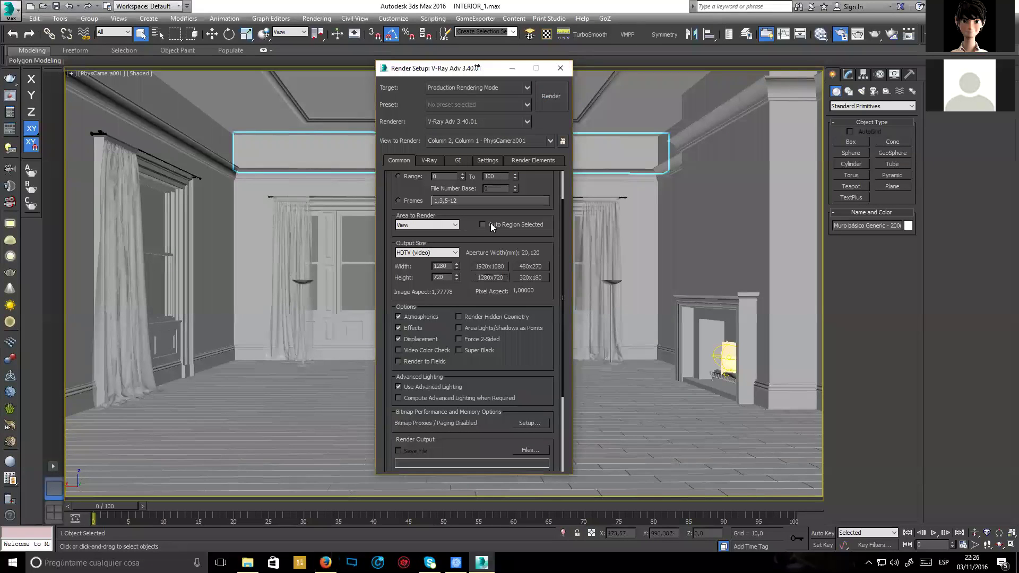
# Review V-Ray's frame buffer settings and the global switches, including the material override, collapsing each section again.
pyautogui.click(436, 163)
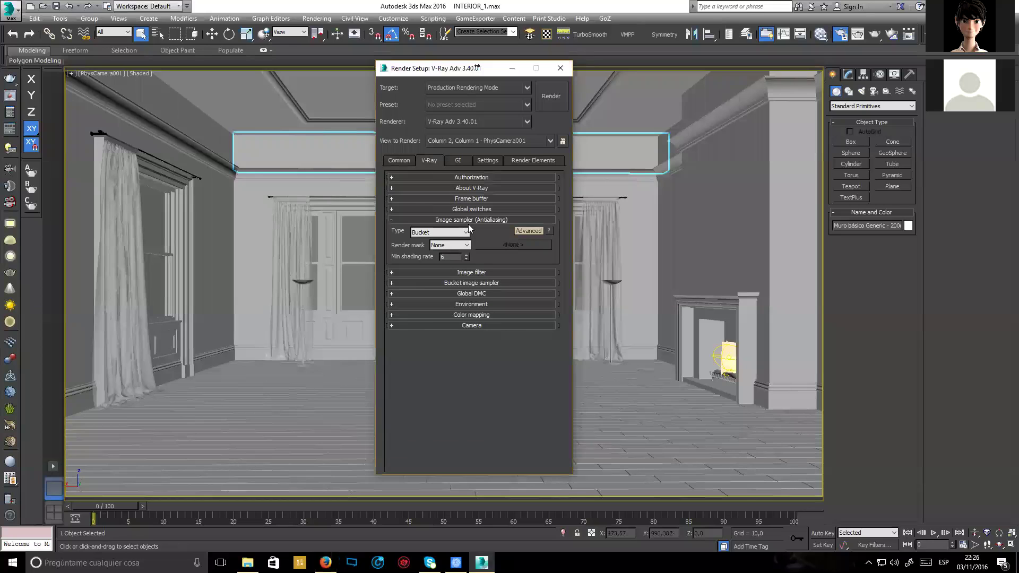
pyautogui.click(480, 200)
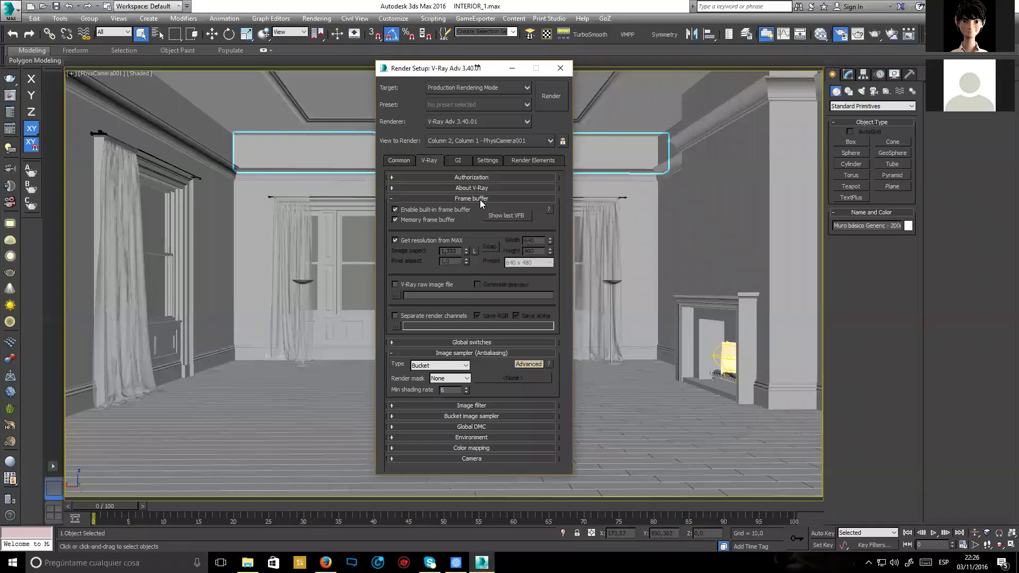
pyautogui.click(480, 200)
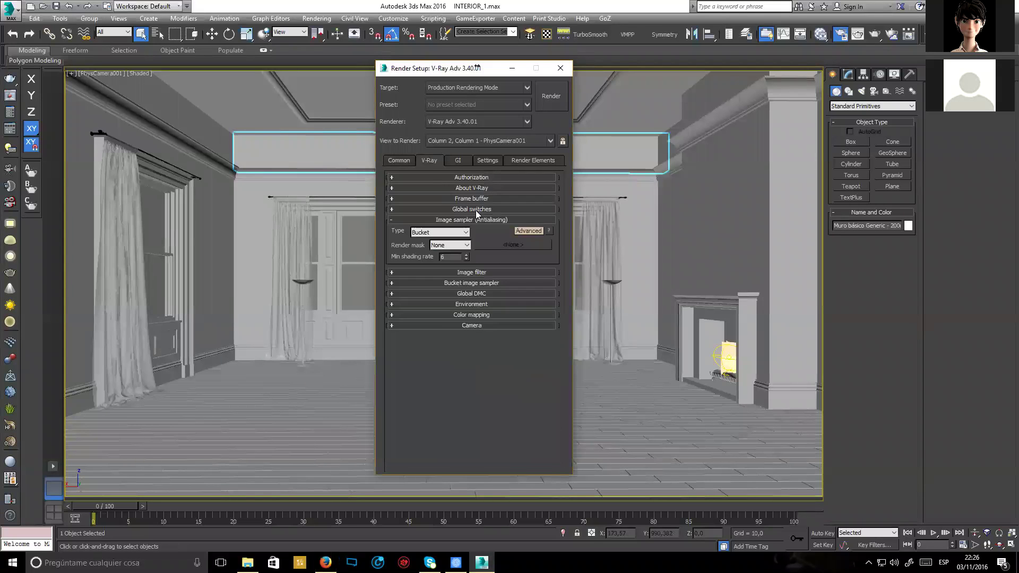
pyautogui.click(476, 209)
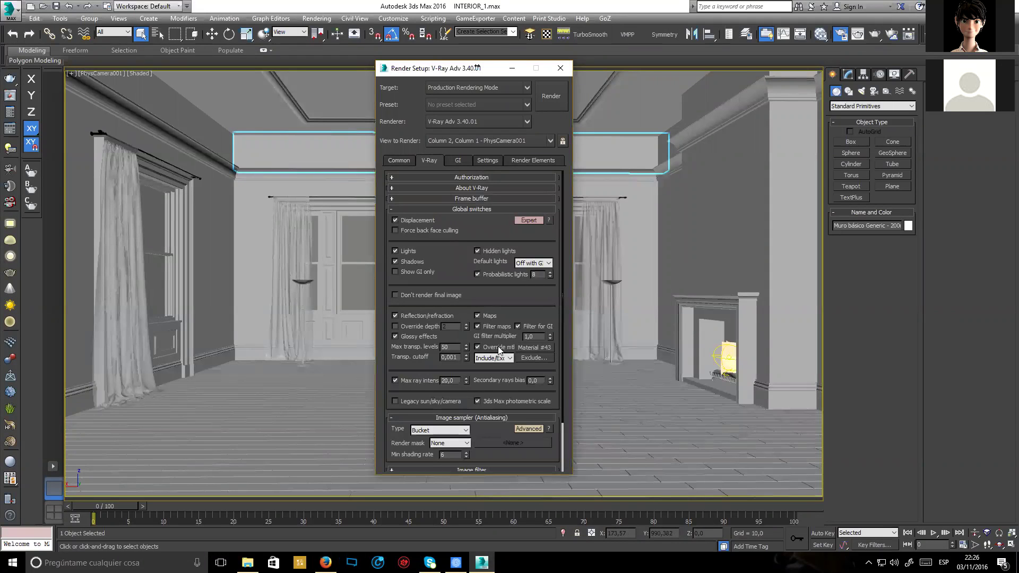
pyautogui.click(480, 210)
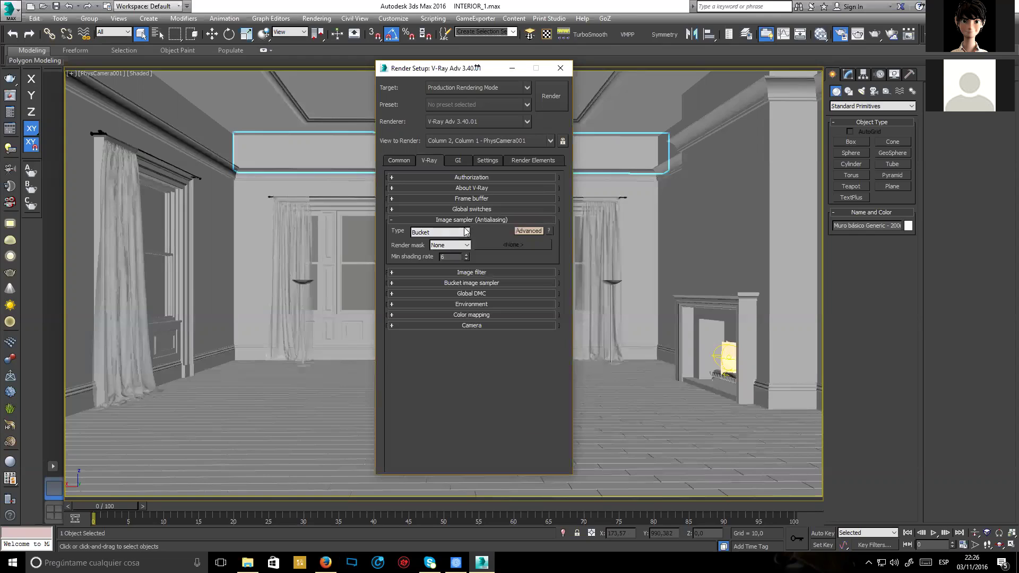
# Try the Progressive image sampler type to view its parameters, and switch back to Bucket.
pyautogui.click(466, 232)
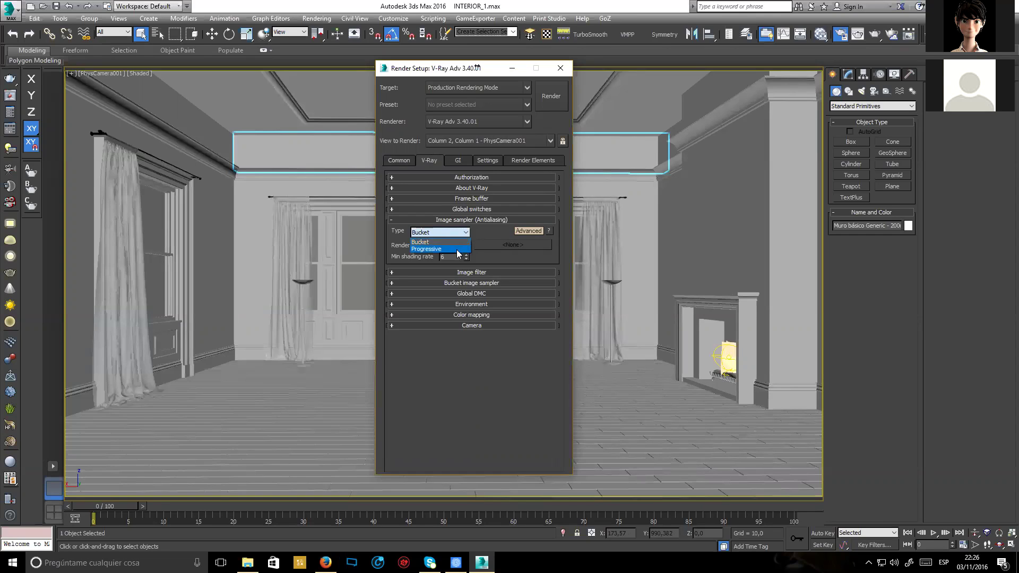
pyautogui.click(456, 249)
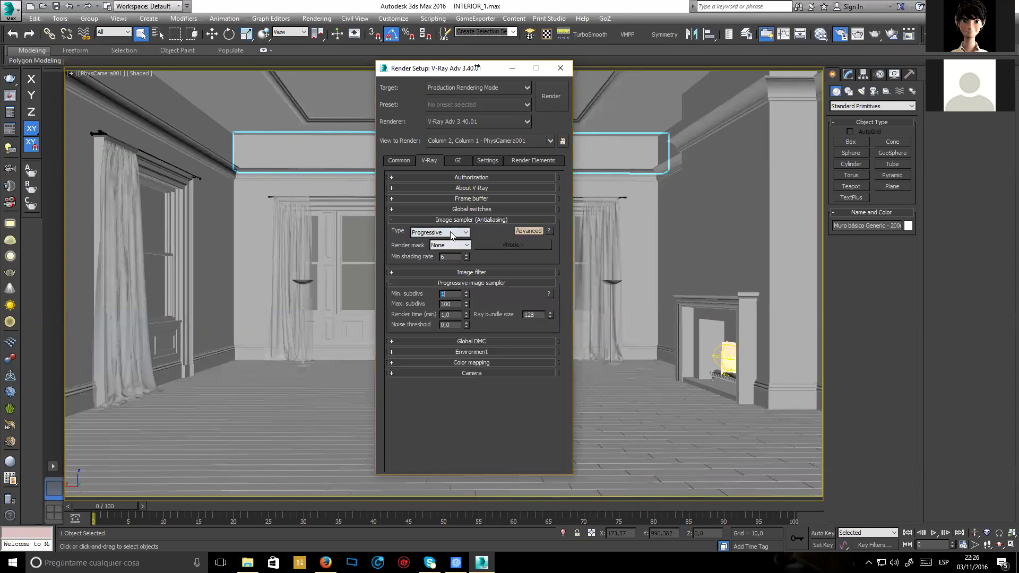
pyautogui.click(445, 242)
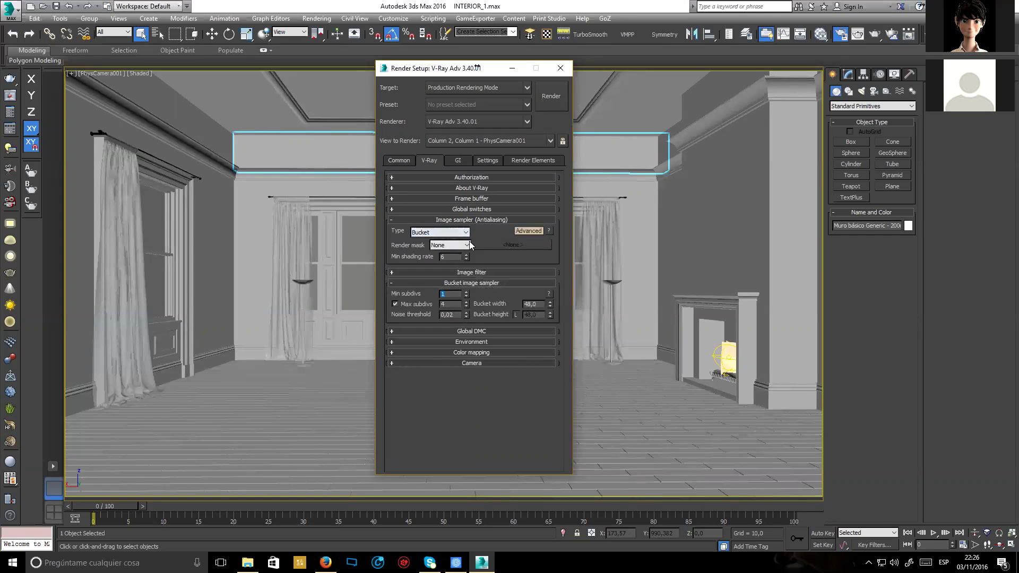
# Review the image filter settings, the bucket sampler's noise threshold and subdivs, and the expanded Global DMC parameters.
pyautogui.click(476, 273)
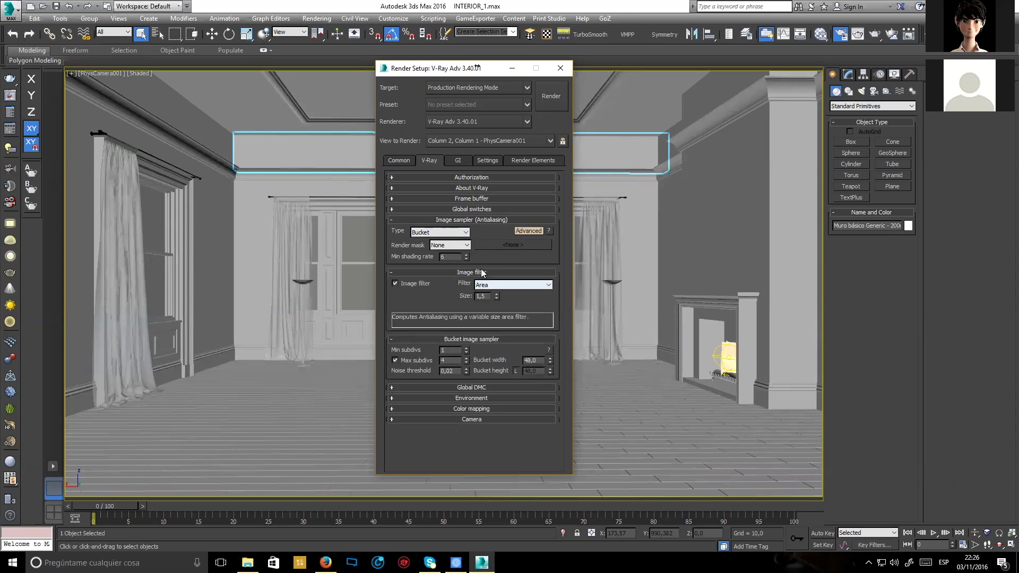
pyautogui.click(484, 273)
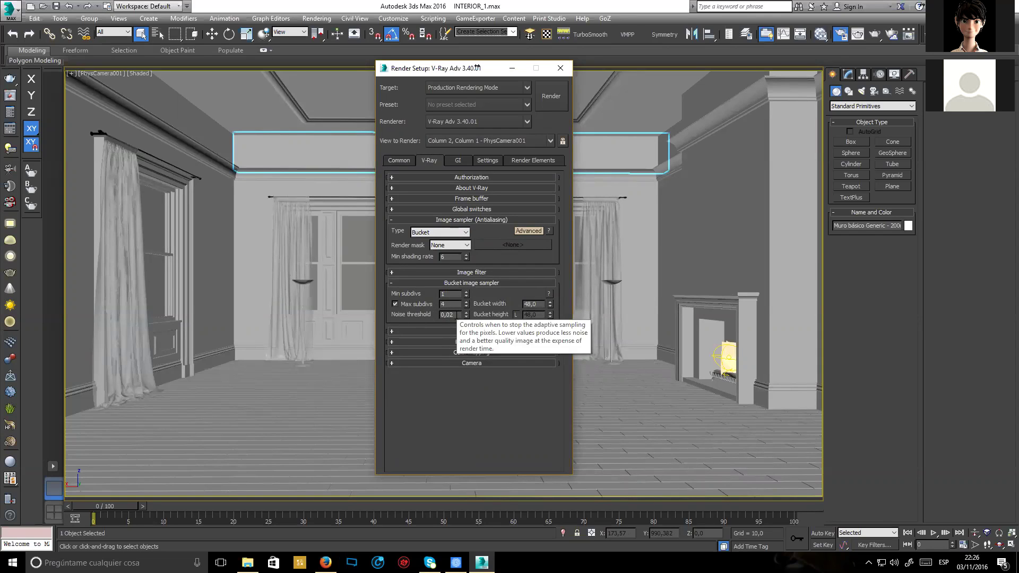
pyautogui.click(466, 330)
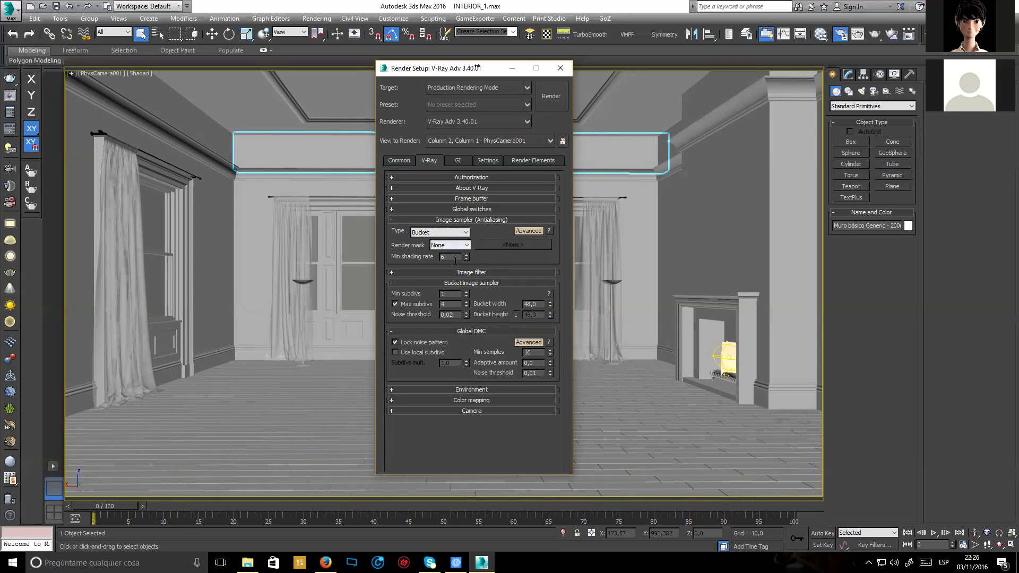
pyautogui.click(457, 294)
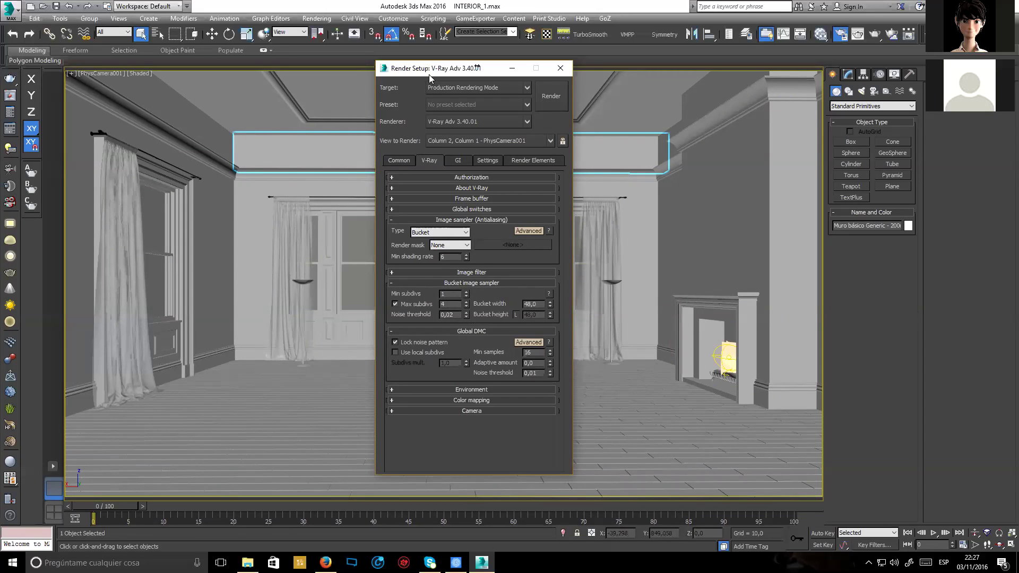
# Inspect the fireplace wall in wireframe and shaded display, and review the bucket sampler's min and max subdivs.
pyautogui.moveTo(429, 74); pyautogui.dragTo(317, 77)
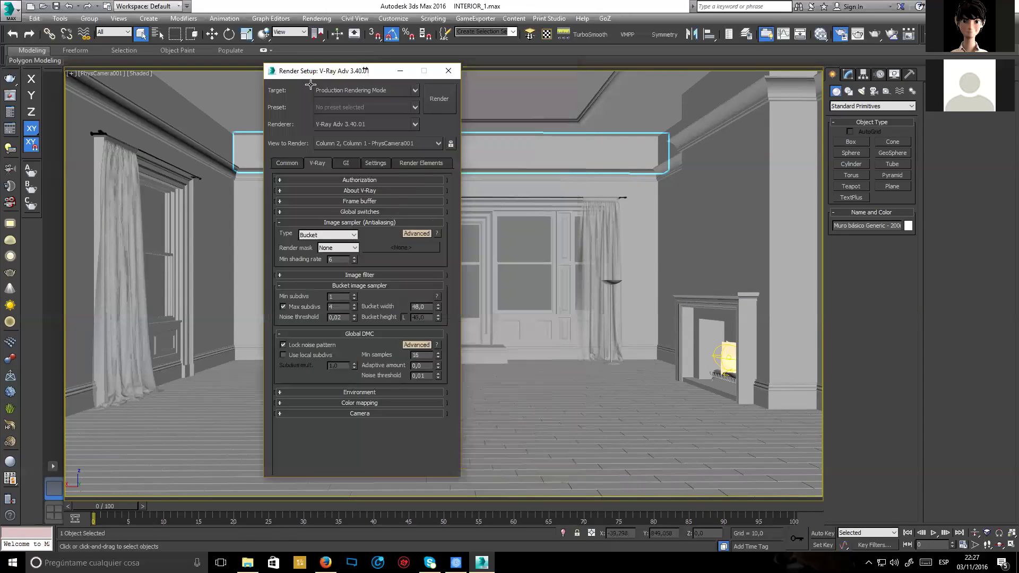
pyautogui.press('F3')
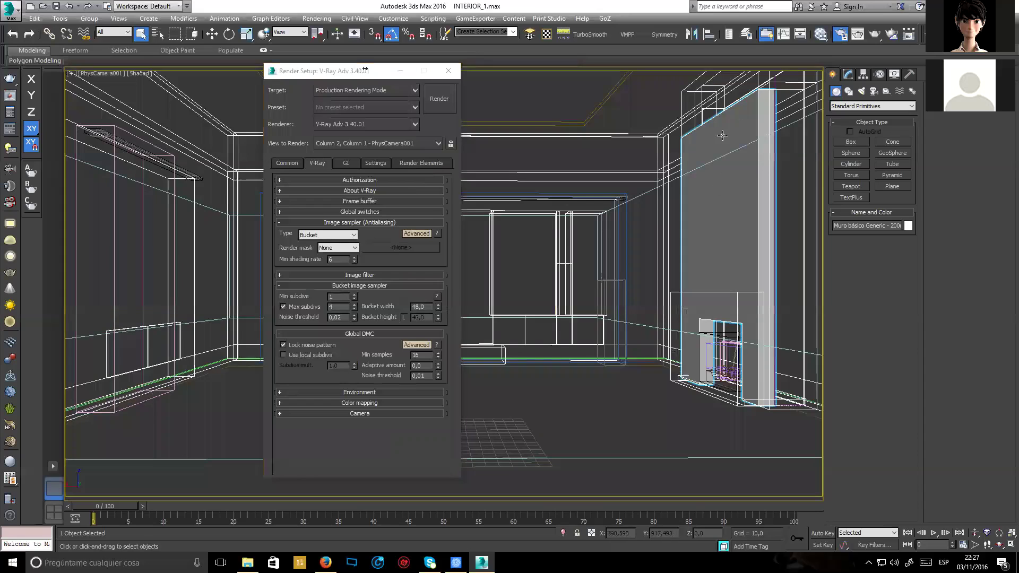
pyautogui.press('F3')
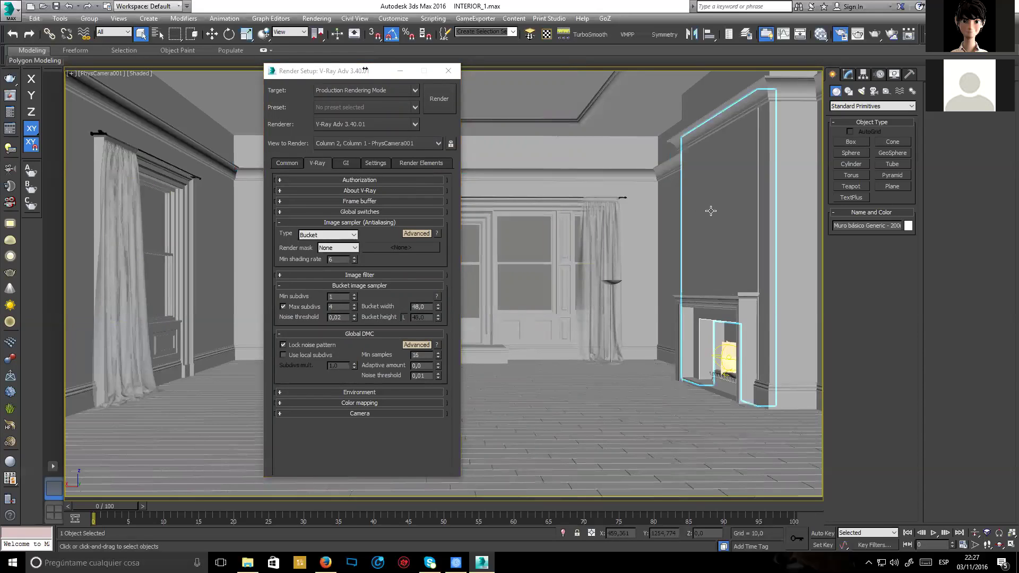
pyautogui.click(320, 298)
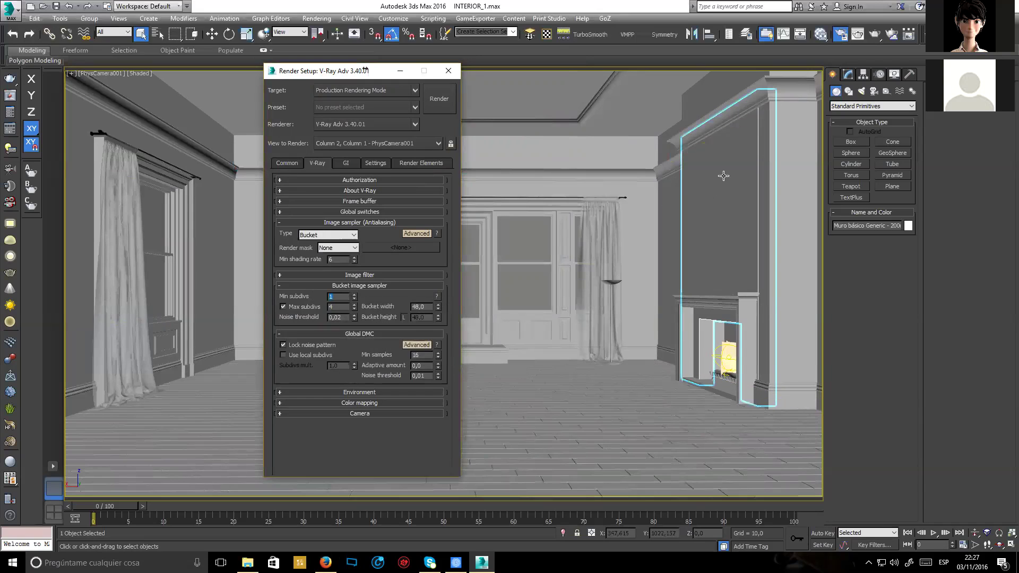
pyautogui.click(334, 307)
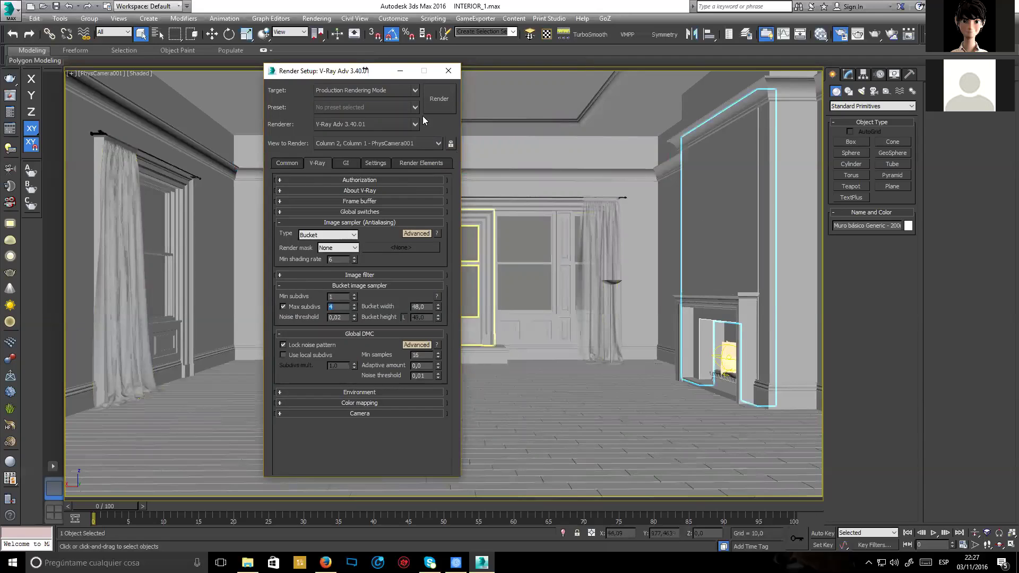
# Set the bucket sampler's max subdivs to 4 and noise threshold to 0,01, and turn off Lock noise pattern in Global DMC.
pyautogui.moveTo(335, 71); pyautogui.dragTo(162, 58)
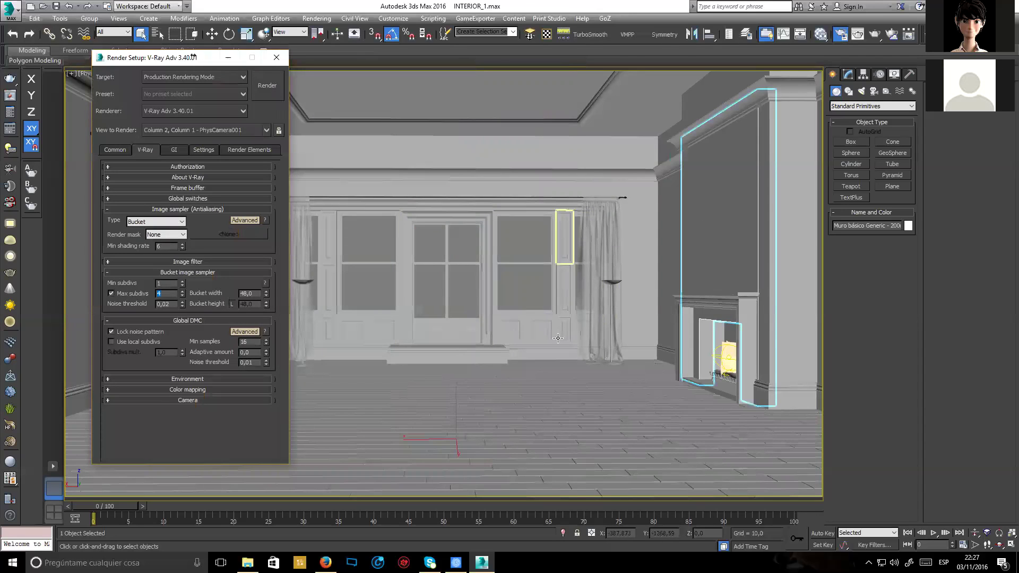
pyautogui.moveTo(163, 58); pyautogui.dragTo(294, 56)
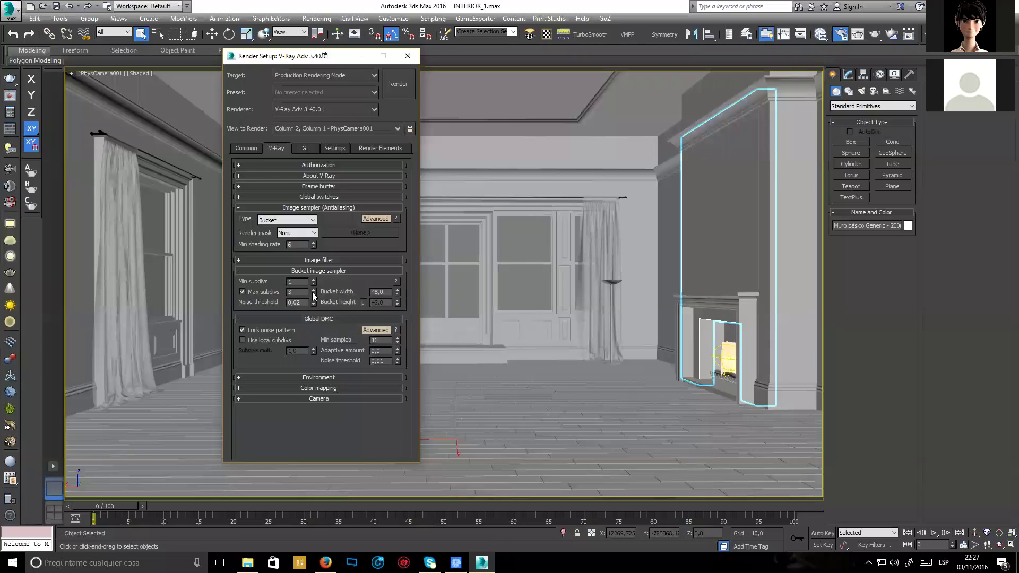
pyautogui.click(313, 290)
pyautogui.click(297, 282)
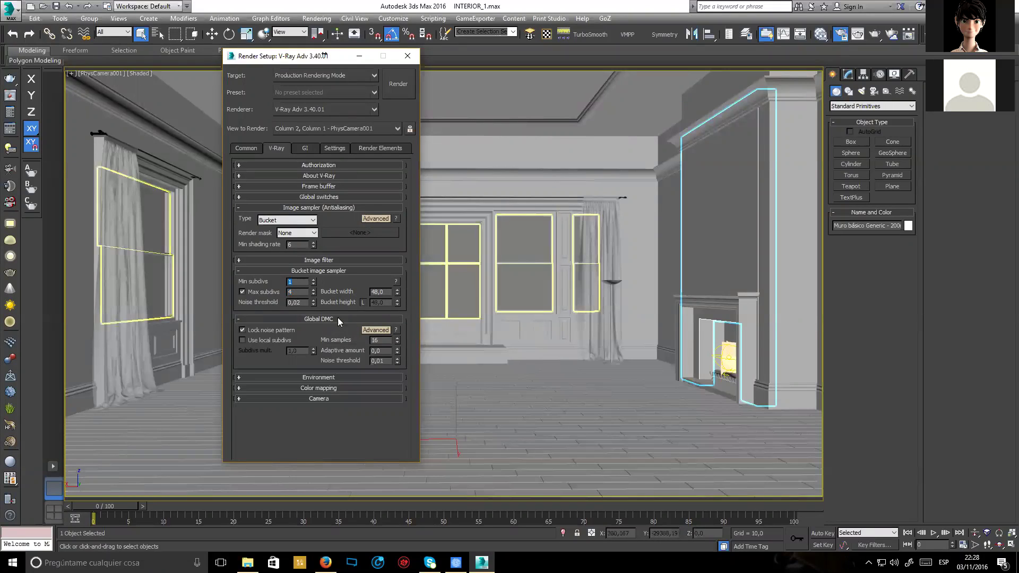
pyautogui.click(303, 303)
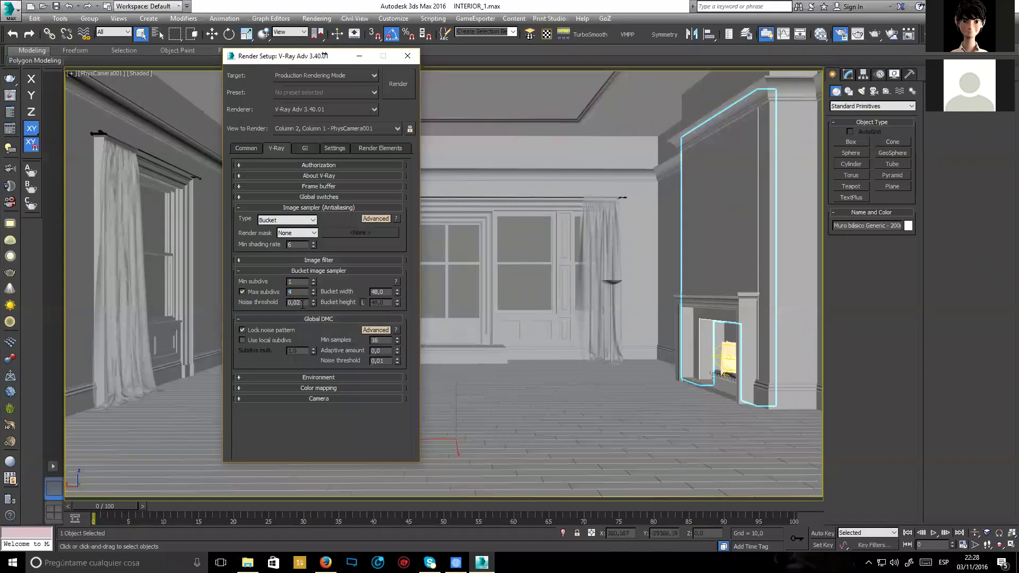
pyautogui.click(275, 331)
pyautogui.click(308, 302)
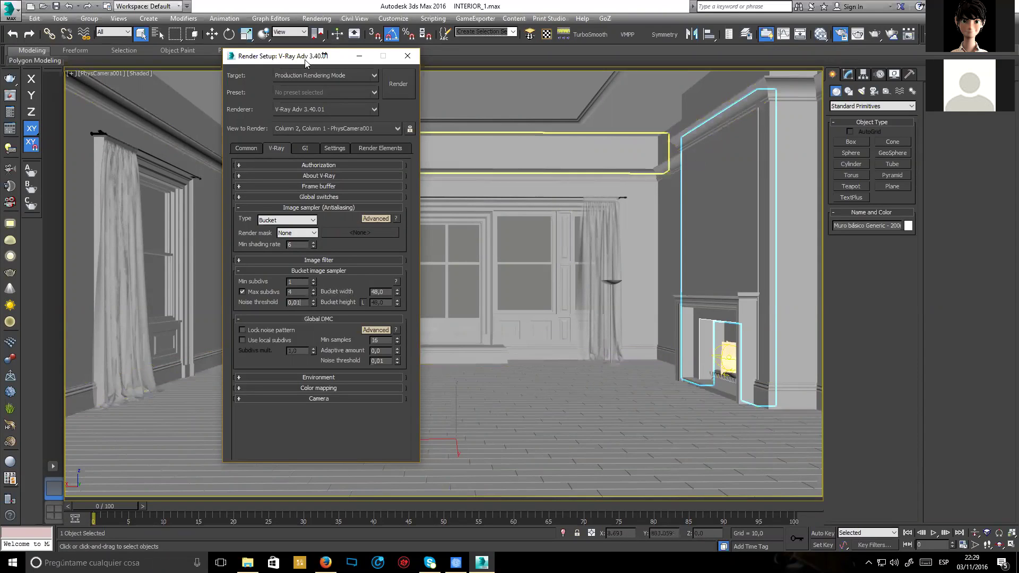
# Collapse the Bucket image sampler and Global DMC sections, and review the Reinhard color mapping settings.
pyautogui.moveTo(293, 59); pyautogui.dragTo(292, 88)
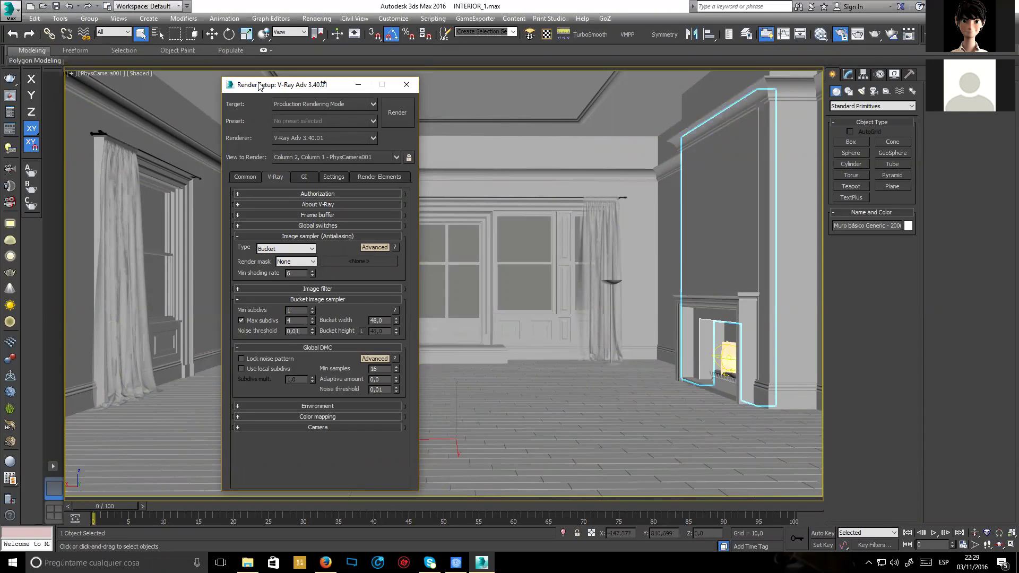
pyautogui.moveTo(260, 85); pyautogui.dragTo(281, 85)
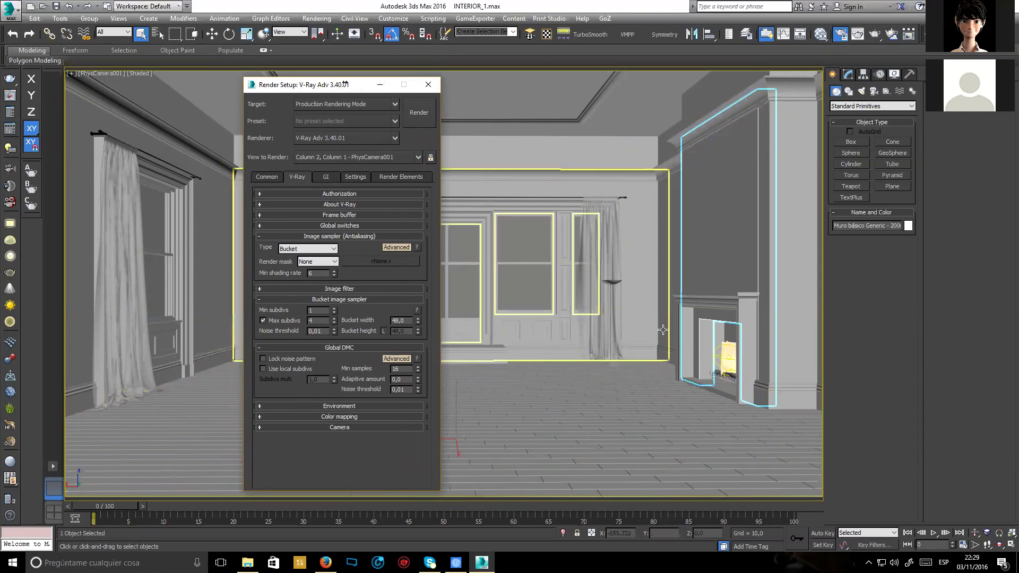
pyautogui.click(353, 301)
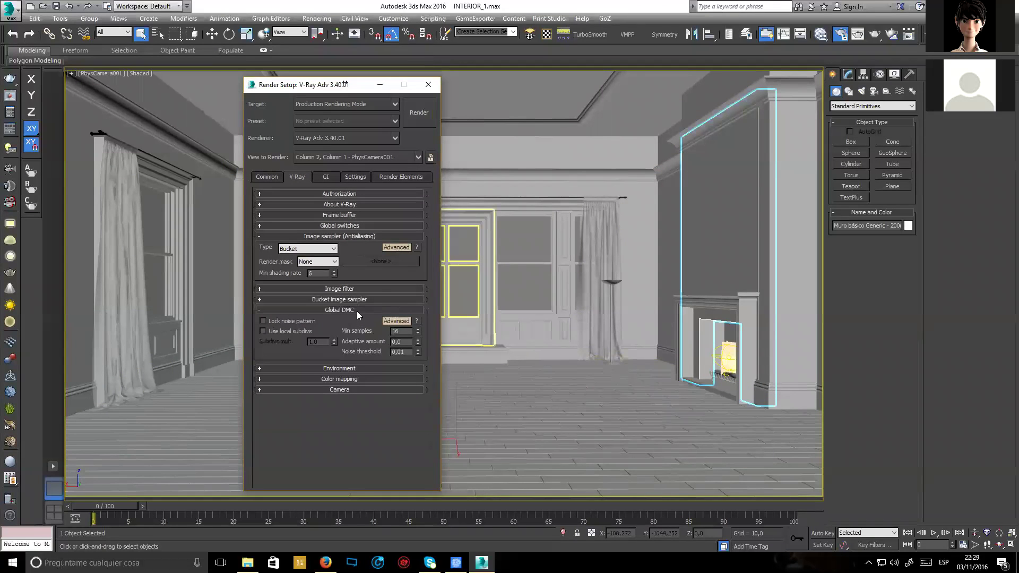
pyautogui.click(358, 313)
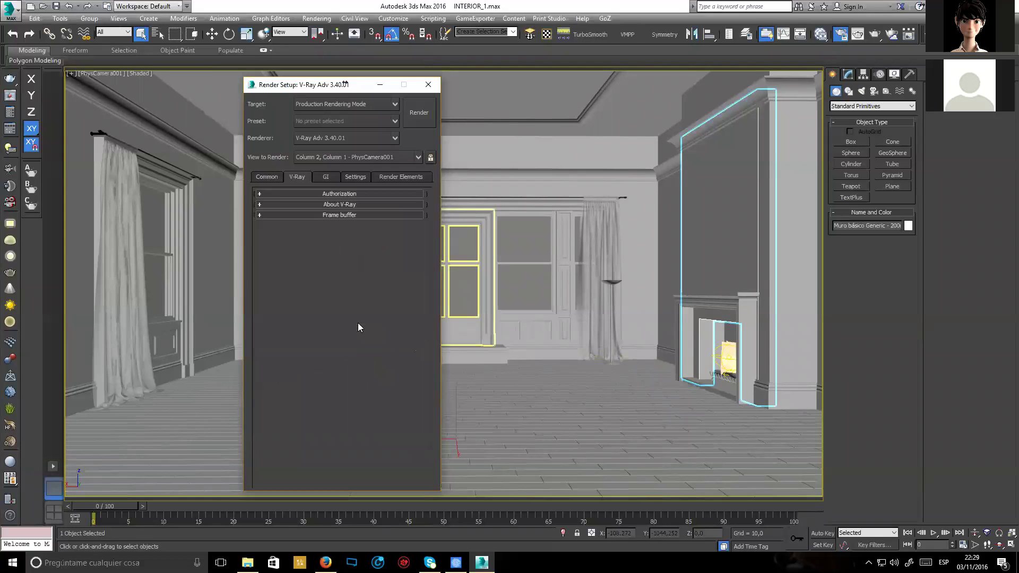
pyautogui.click(354, 330)
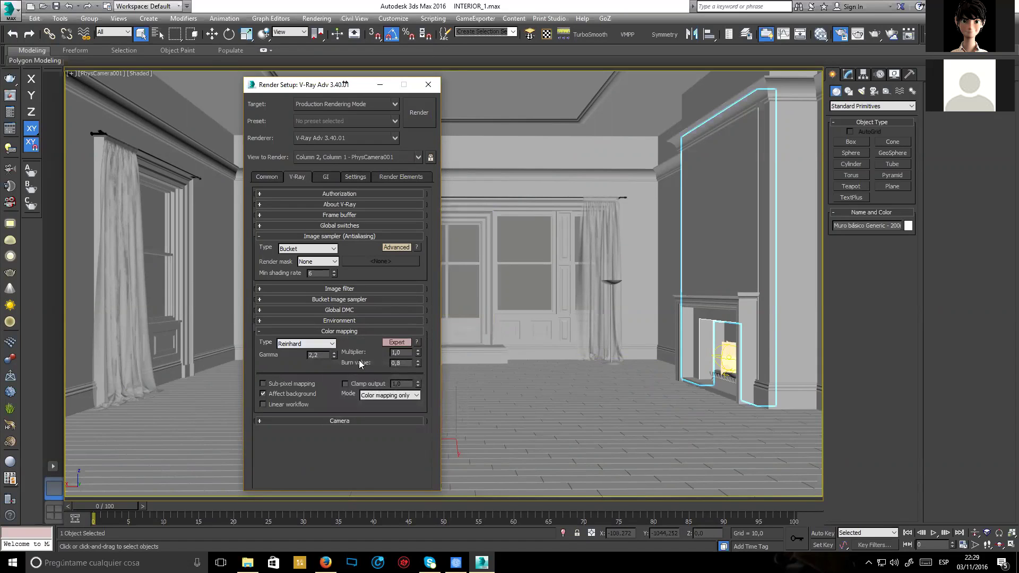
pyautogui.click(341, 332)
# Try Brute force as the primary GI engine to view its parameters.
pyautogui.click(326, 180)
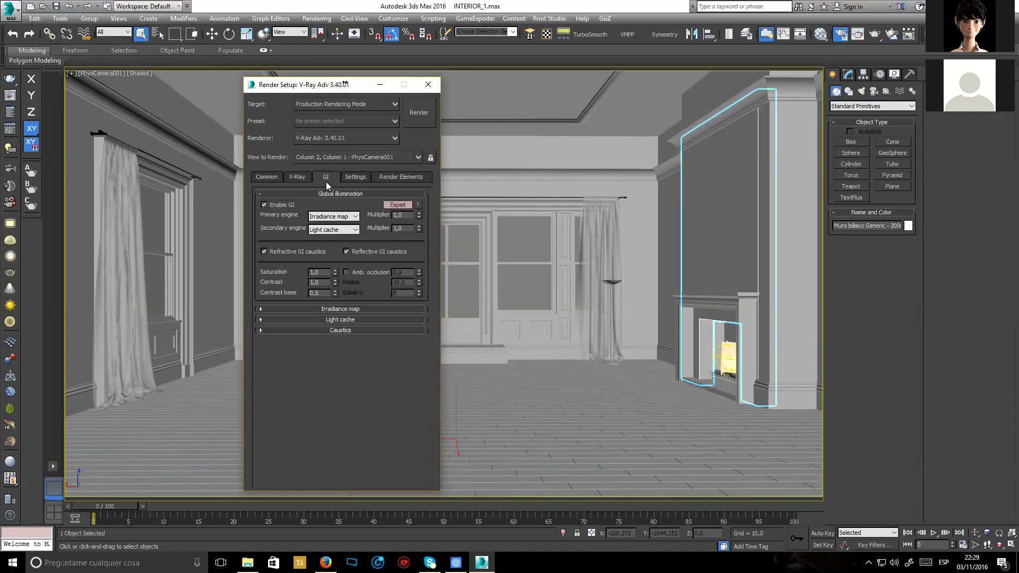
pyautogui.click(338, 216)
pyautogui.click(338, 226)
pyautogui.moveTo(297, 88); pyautogui.dragTo(436, 91)
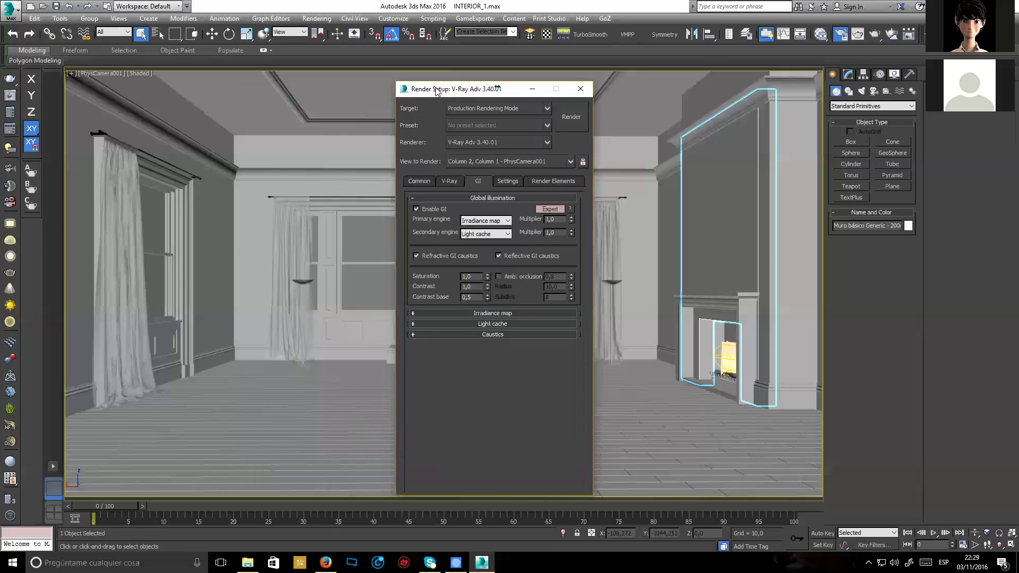
pyautogui.click(484, 220)
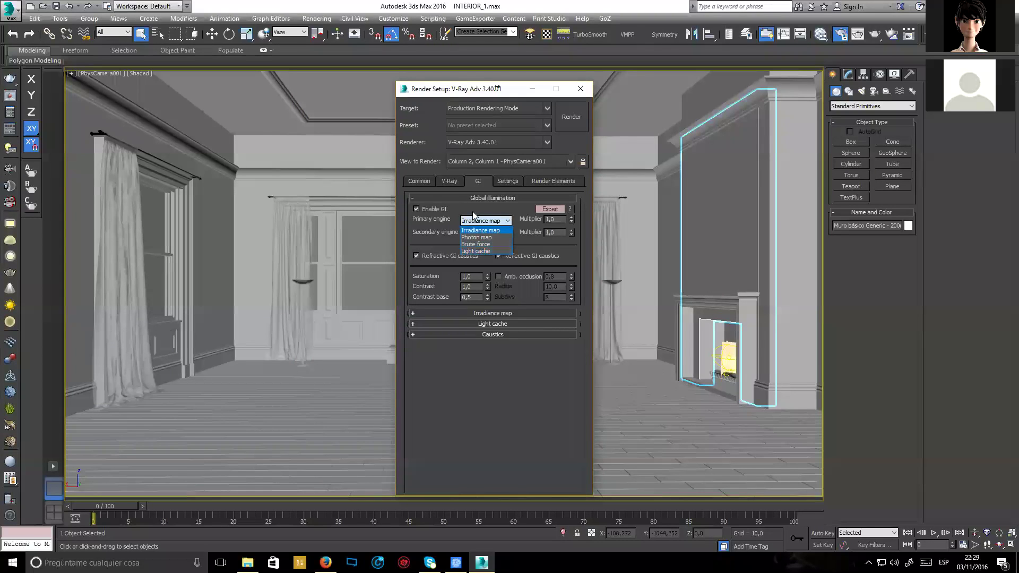
pyautogui.click(480, 243)
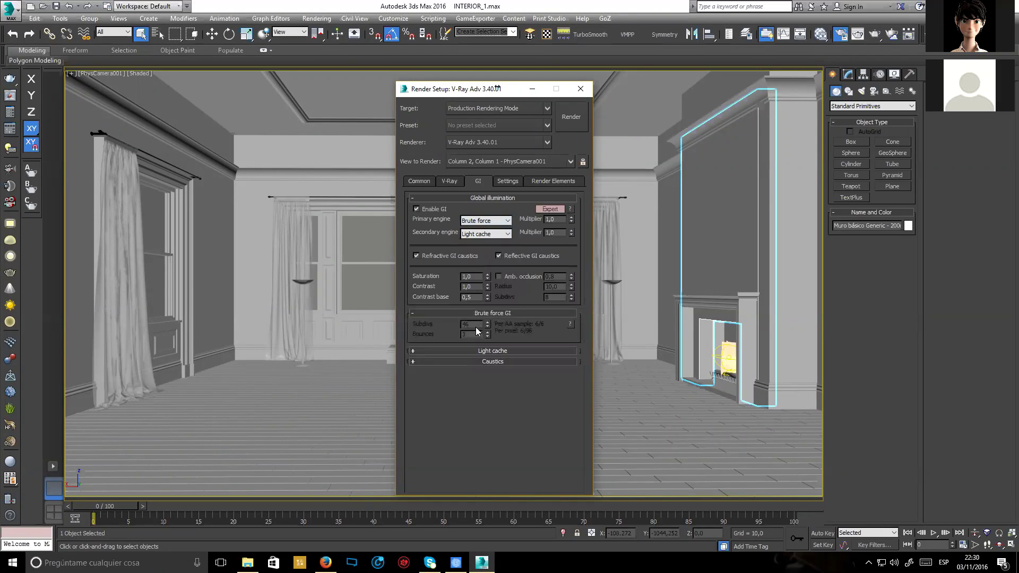
pyautogui.moveTo(444, 94); pyautogui.dragTo(624, 86)
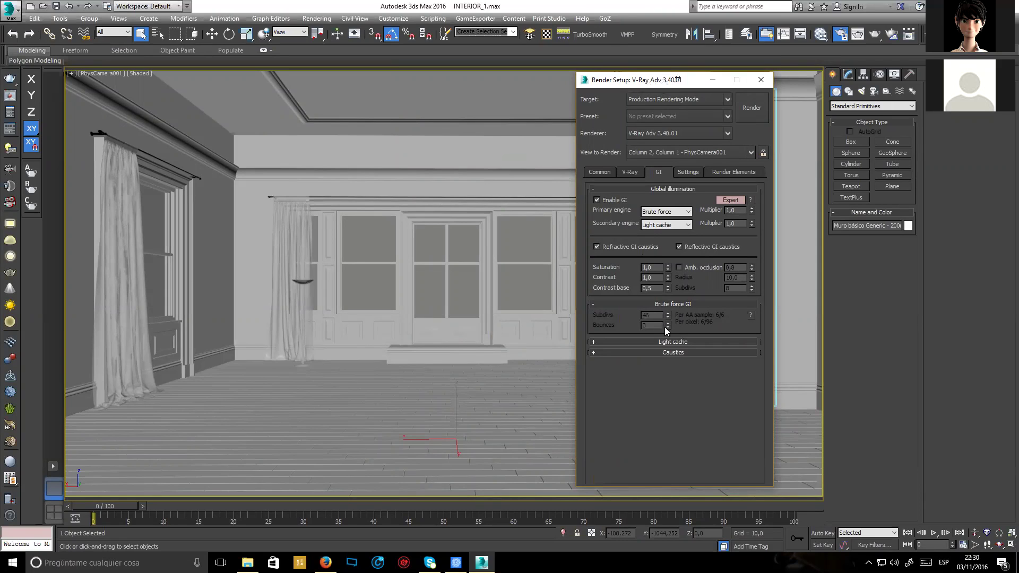
# Reopen the bucket image sampler settings and review the min shading rate and max subdivs.
pyautogui.click(632, 172)
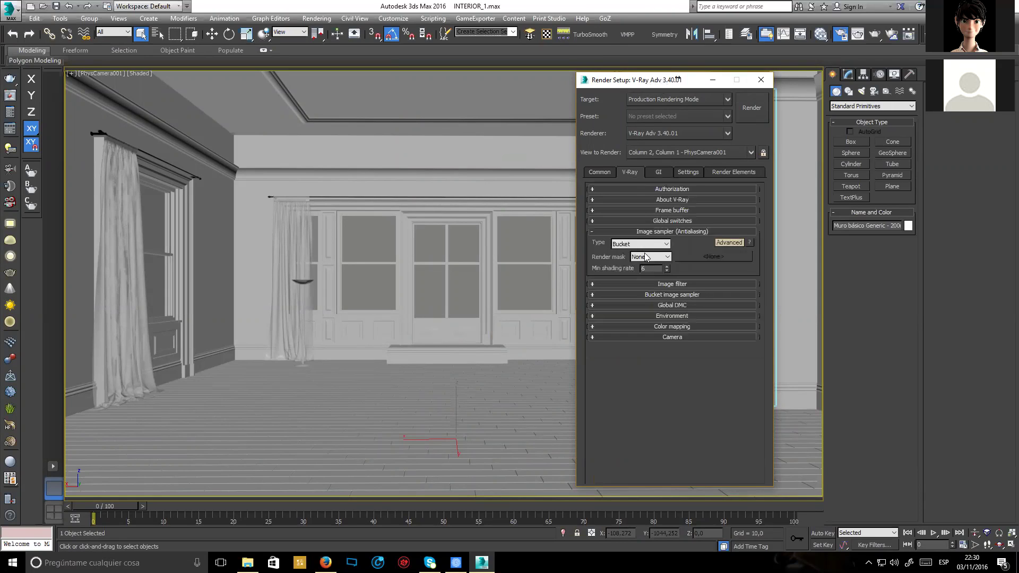
pyautogui.click(656, 294)
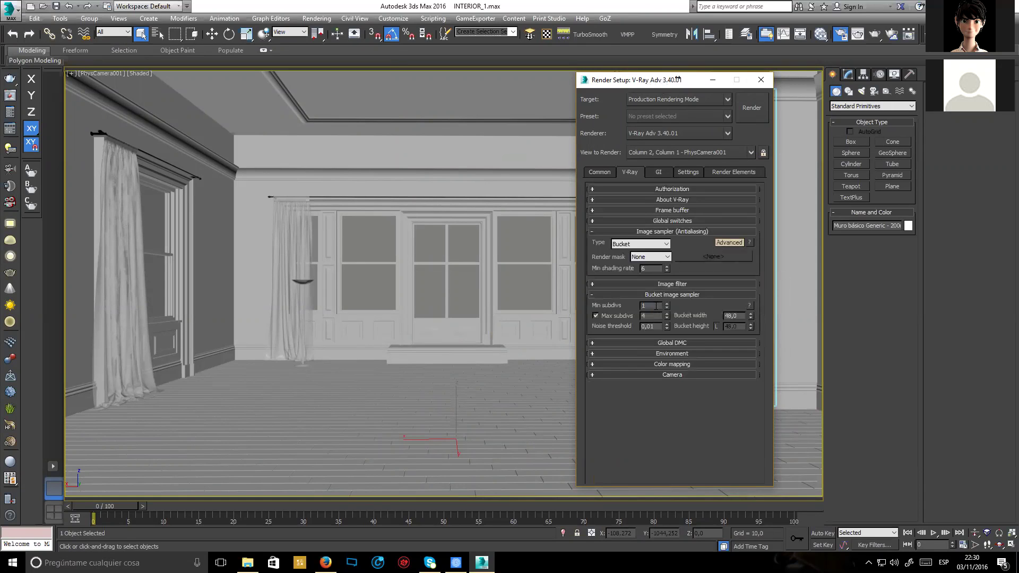
pyautogui.moveTo(618, 269)
pyautogui.moveTo(660, 318)
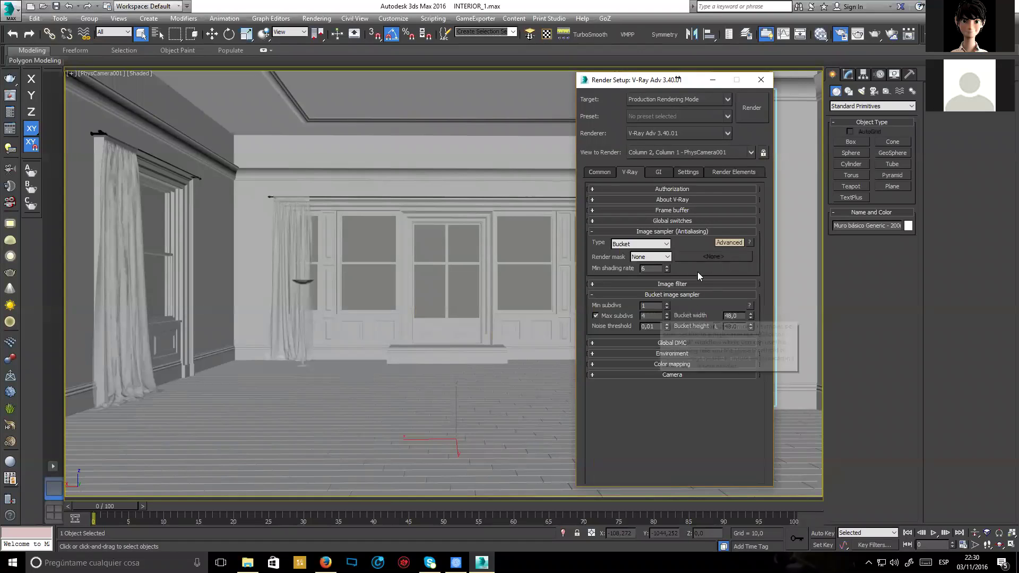
pyautogui.moveTo(651, 270)
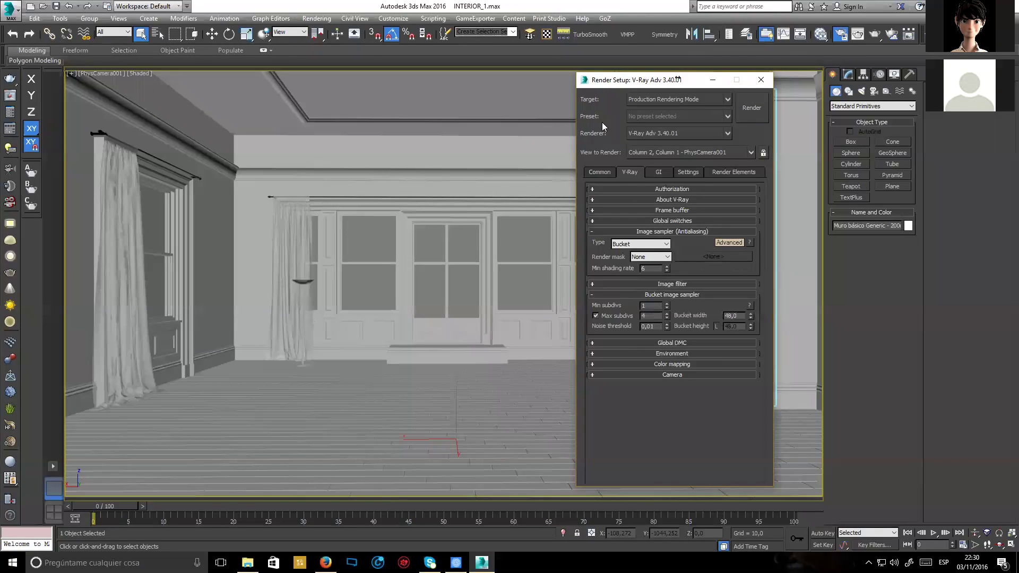
pyautogui.moveTo(601, 85); pyautogui.dragTo(489, 91)
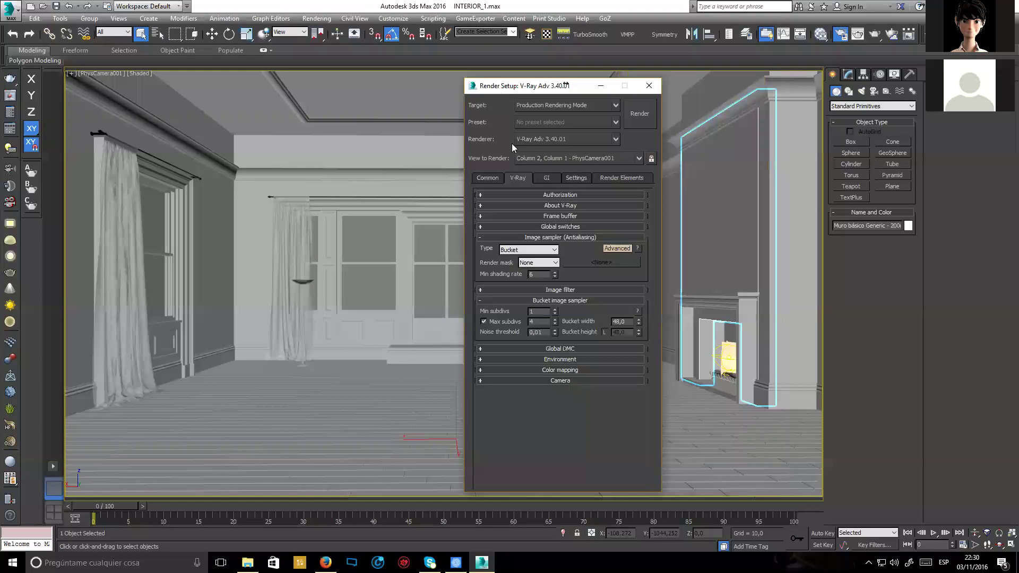
# Try a min shading rate of 16 and bucket sampler max subdivs of 24.
pyautogui.doubleClick(538, 275)
pyautogui.write('5')
pyautogui.press('Return')
pyautogui.write('6')
pyautogui.press('Return')
pyautogui.doubleClick(531, 322)
pyautogui.moveTo(540, 274); pyautogui.dragTo(523, 275)
pyautogui.write('24')
pyautogui.press('Return')
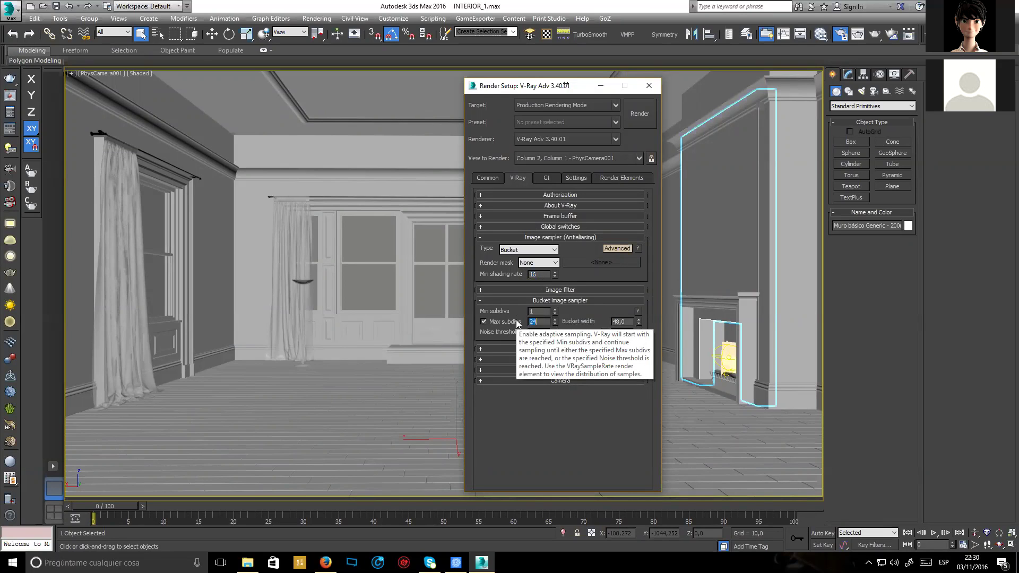
# Check the Brute force GI samples per AA sample and per pixel, and return to the image sampler settings.
pyautogui.click(552, 178)
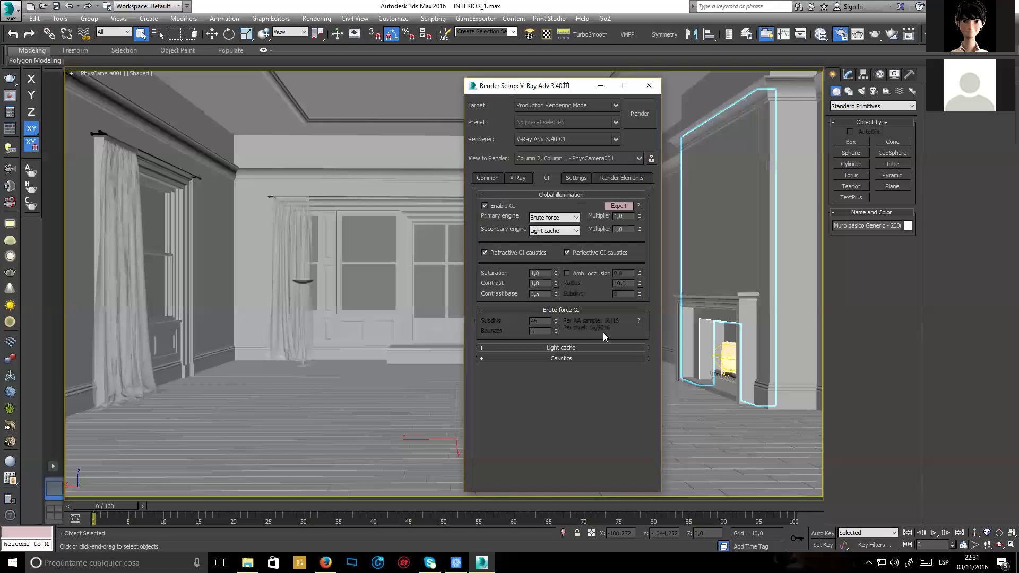
pyautogui.click(515, 177)
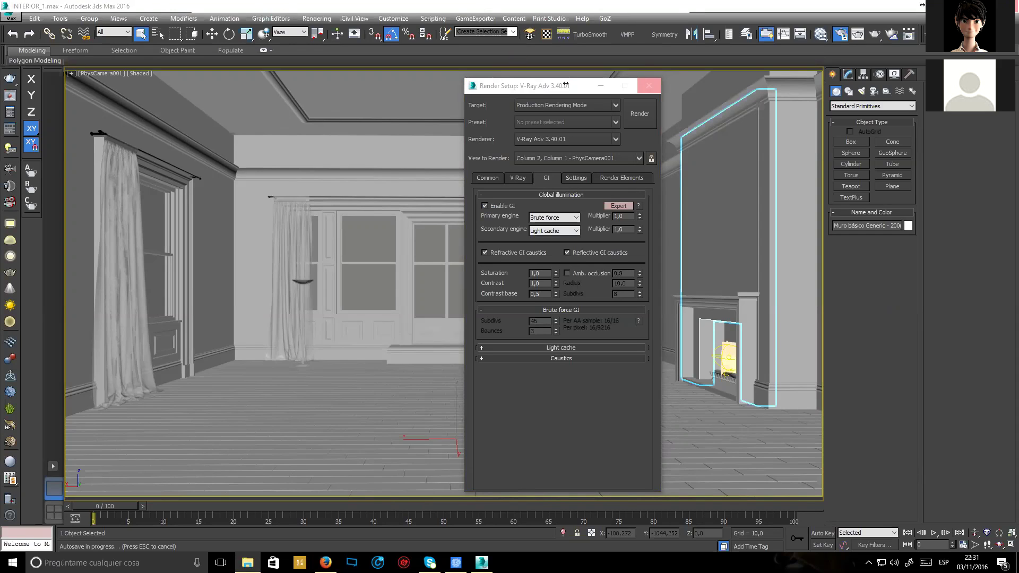
pyautogui.click(518, 178)
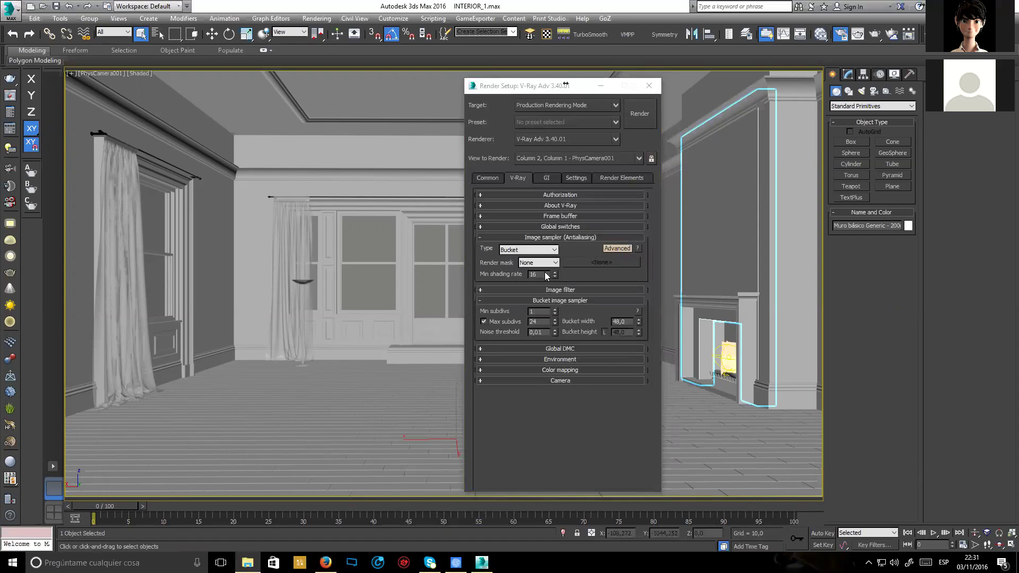
# Set the bucket sampler's max subdivs to 50 and min shading rate to 32, checking the Brute force GI samples after each change.
pyautogui.doubleClick(539, 321)
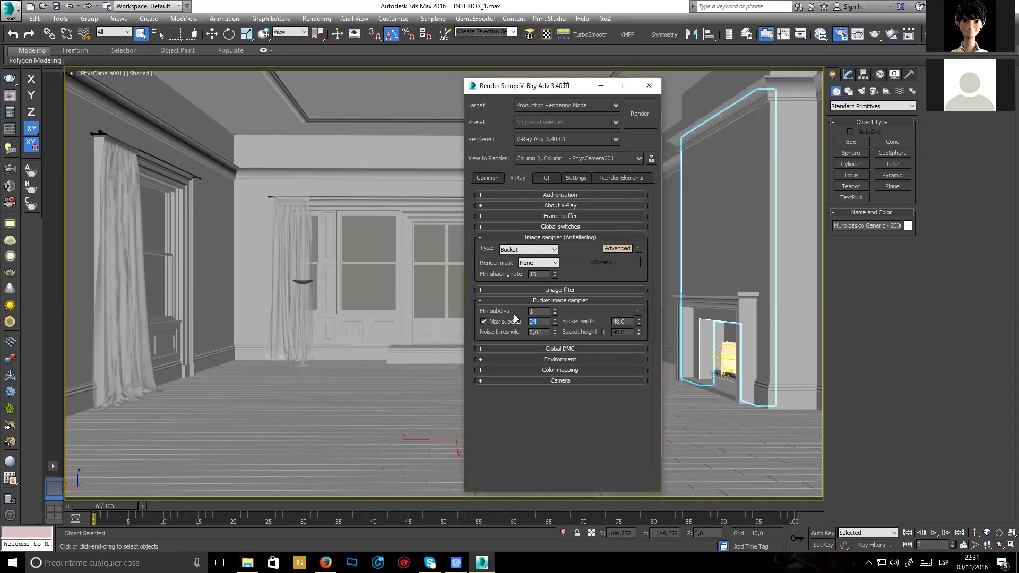
pyautogui.write('50')
pyautogui.press('Return')
pyautogui.click(541, 177)
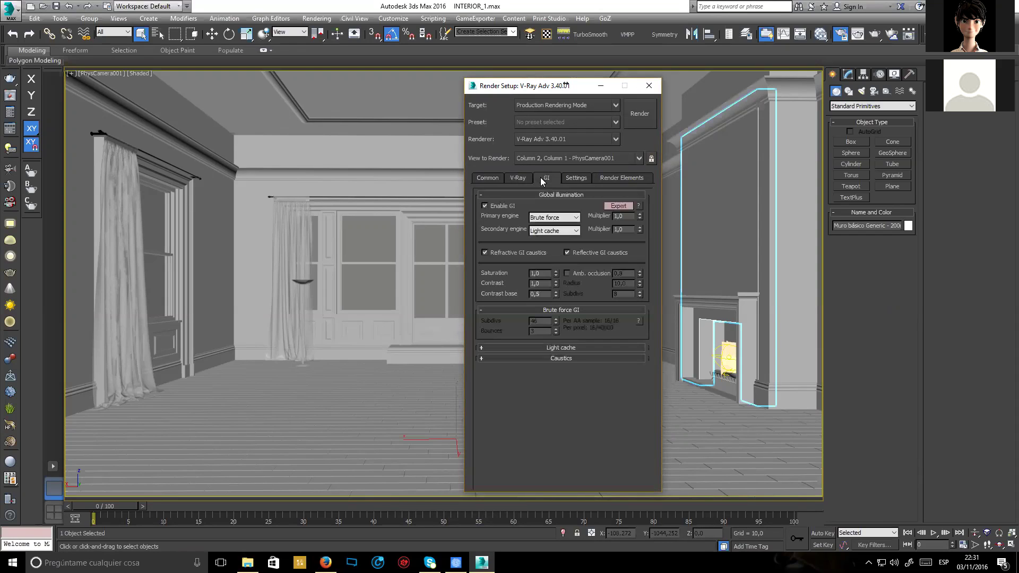
pyautogui.click(527, 177)
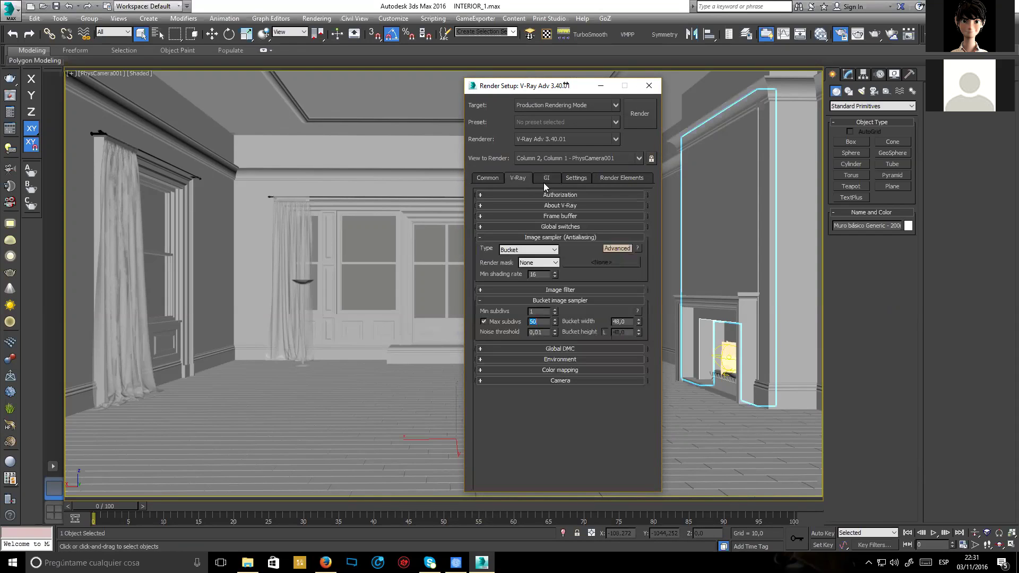
pyautogui.click(539, 275)
pyautogui.write('32')
pyautogui.click(548, 181)
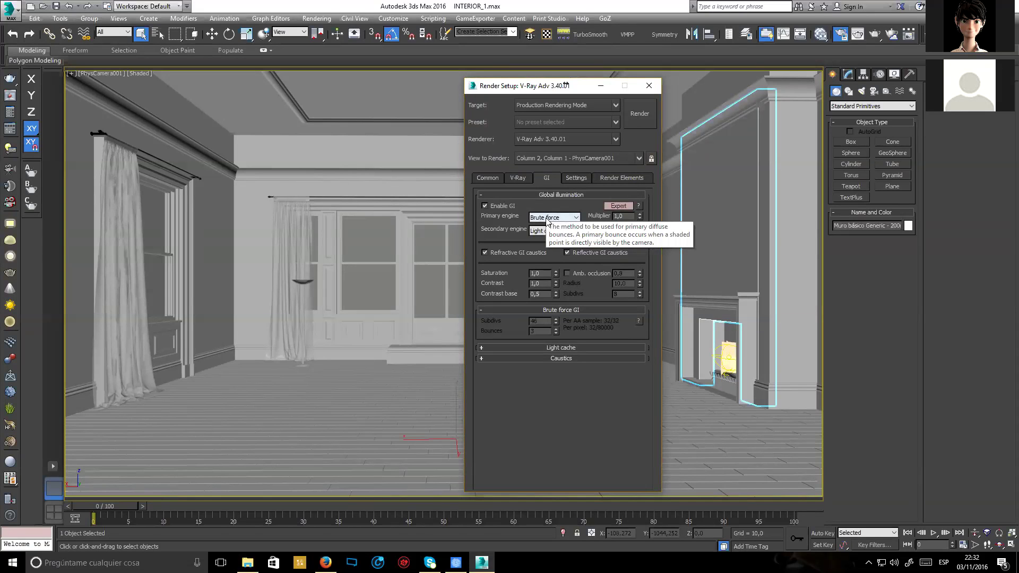
# Set the primary GI engine back to Irradiance map and expand the irradiance map settings.
pyautogui.click(571, 219)
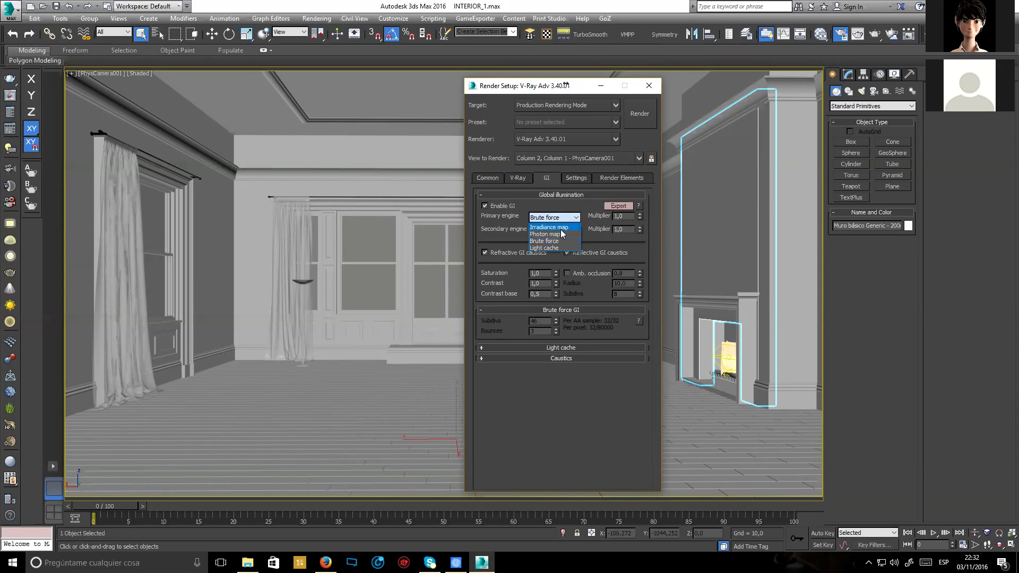
pyautogui.click(557, 227)
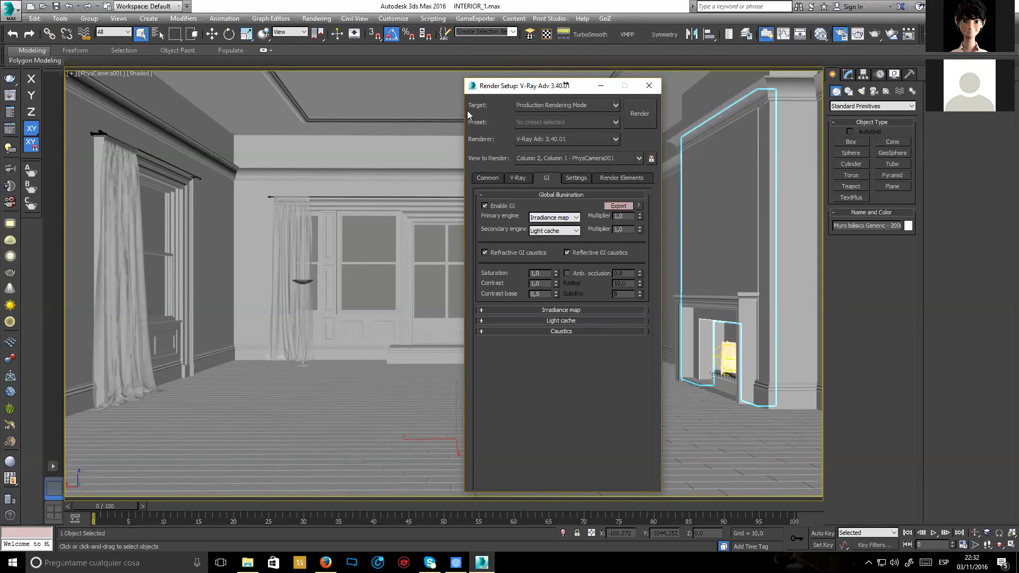
pyautogui.moveTo(500, 88); pyautogui.dragTo(453, 90)
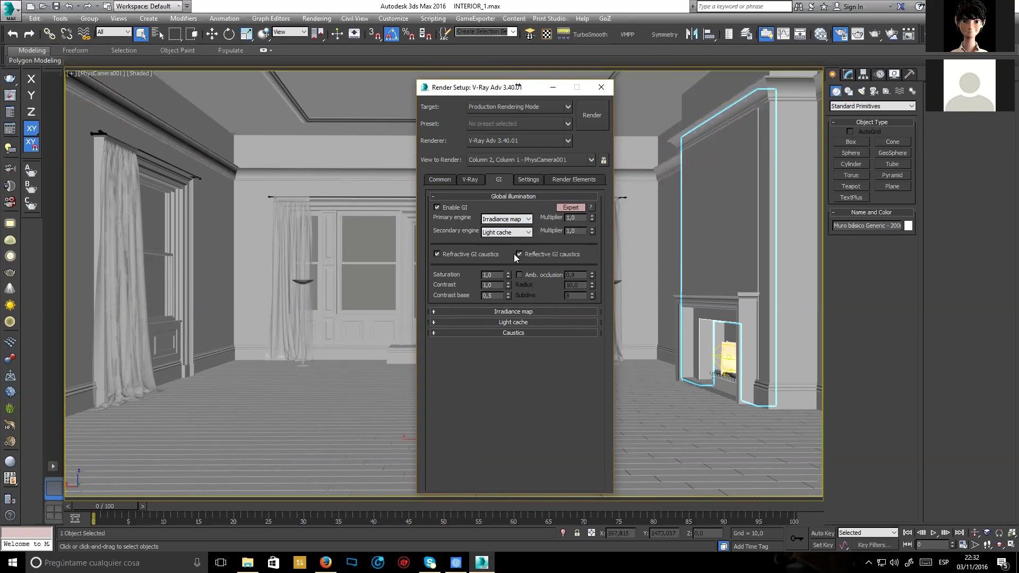
pyautogui.click(518, 313)
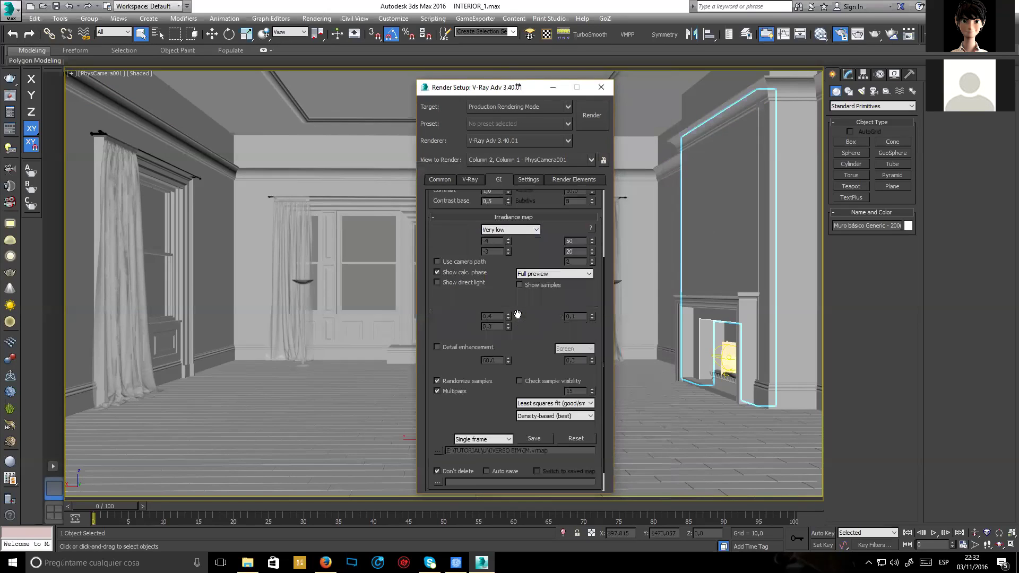
# Review the irradiance map presets, keep the preset on Very low, and collapse the irradiance map settings.
pyautogui.click(528, 231)
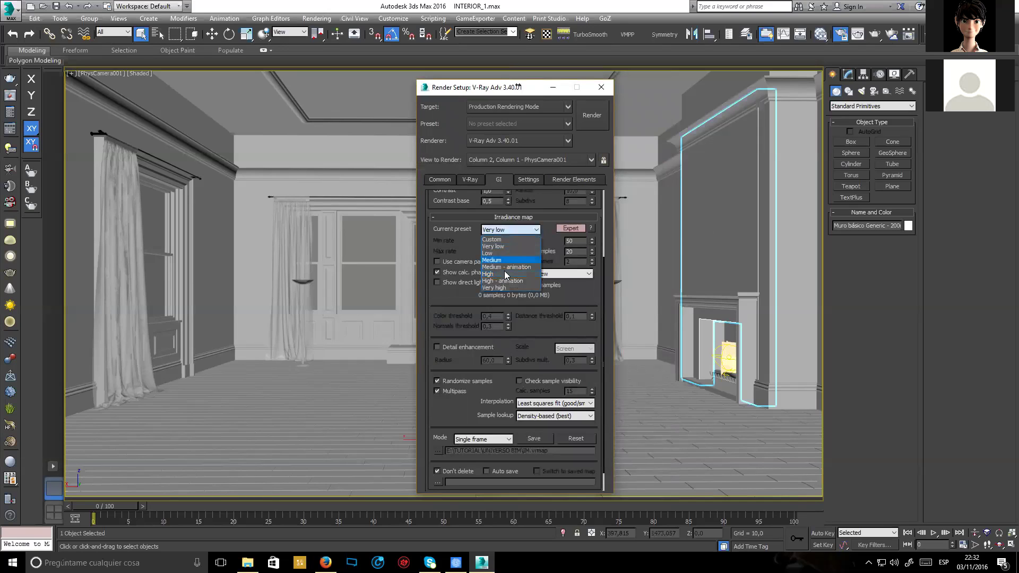
pyautogui.click(515, 246)
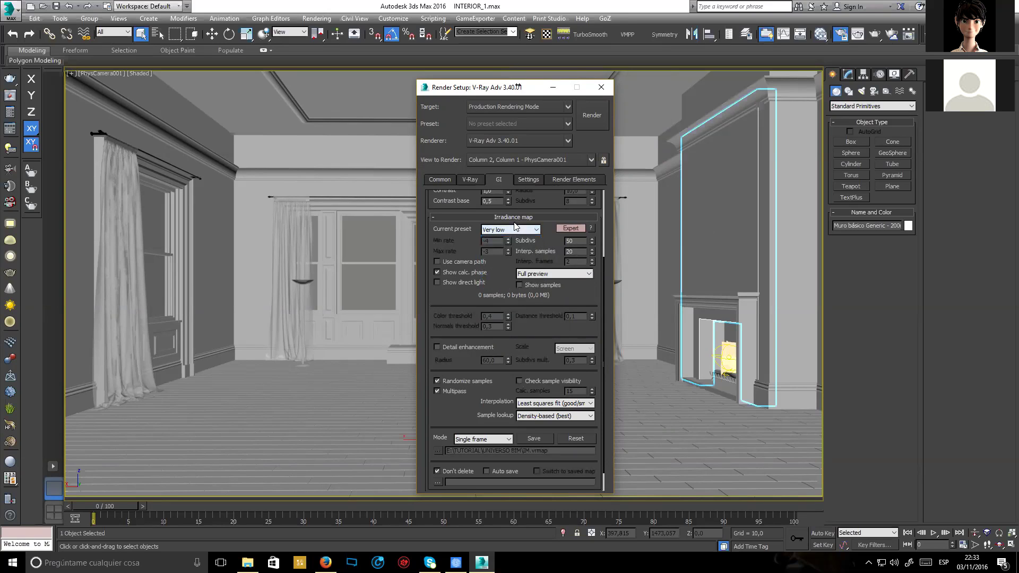
pyautogui.click(507, 230)
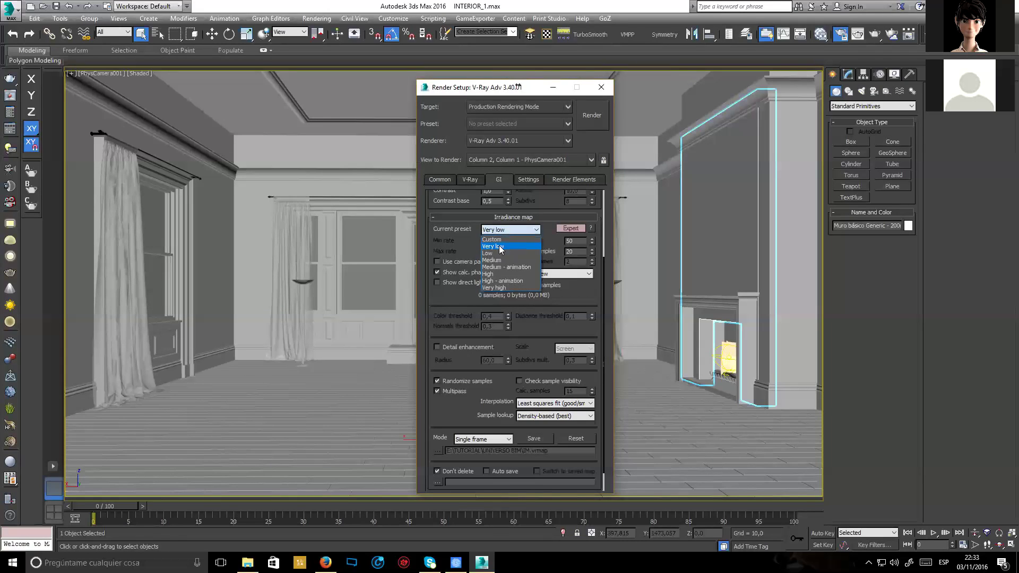
pyautogui.click(501, 247)
pyautogui.click(504, 229)
pyautogui.click(505, 230)
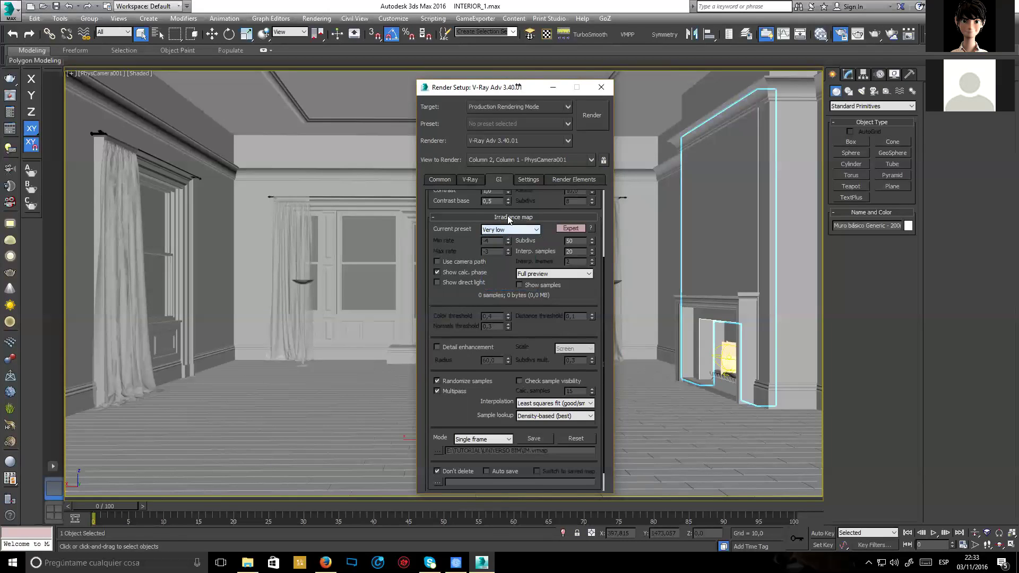
pyautogui.click(508, 217)
# Expand the light cache settings to examine the subdivs value, and collapse them again.
pyautogui.click(502, 322)
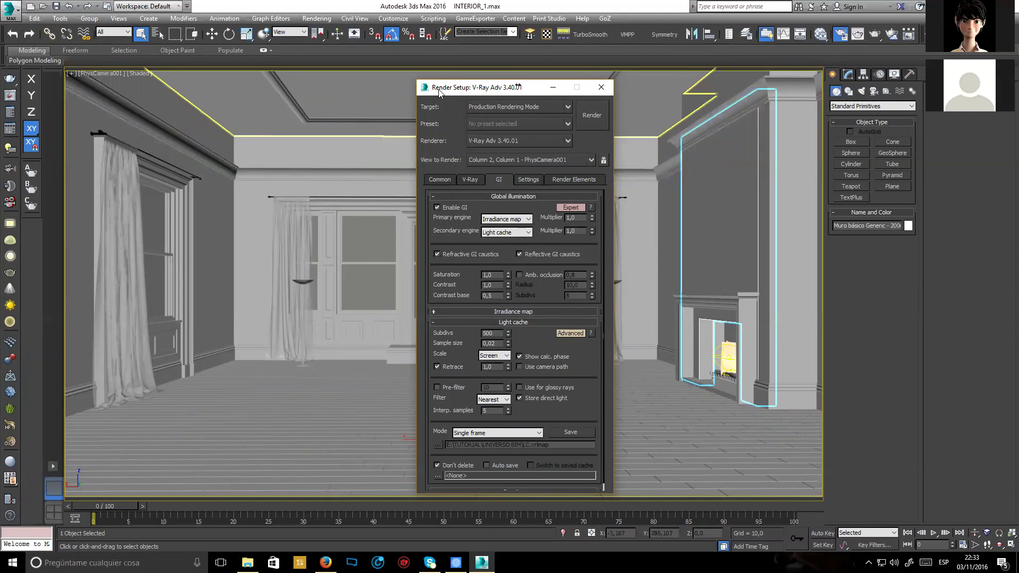
pyautogui.moveTo(439, 91); pyautogui.dragTo(510, 88)
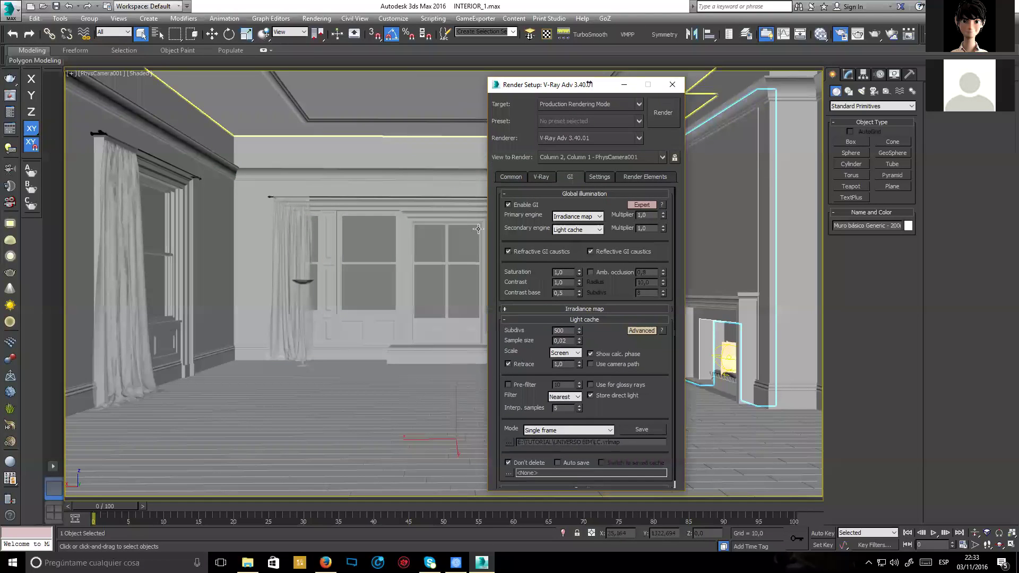
pyautogui.doubleClick(569, 332)
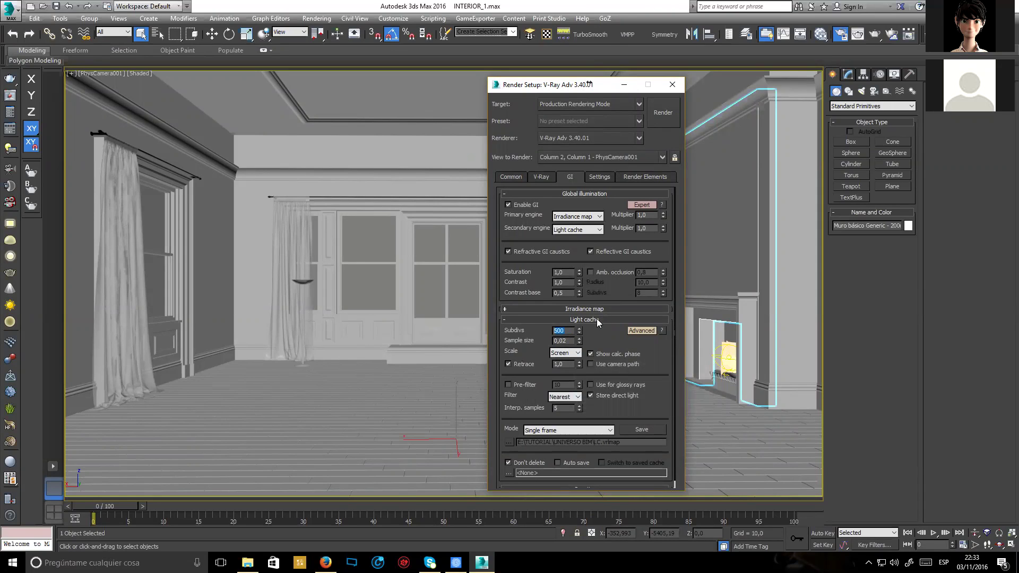
pyautogui.moveTo(609, 288); pyautogui.dragTo(620, 227)
pyautogui.scroll(-1, 614, 312)
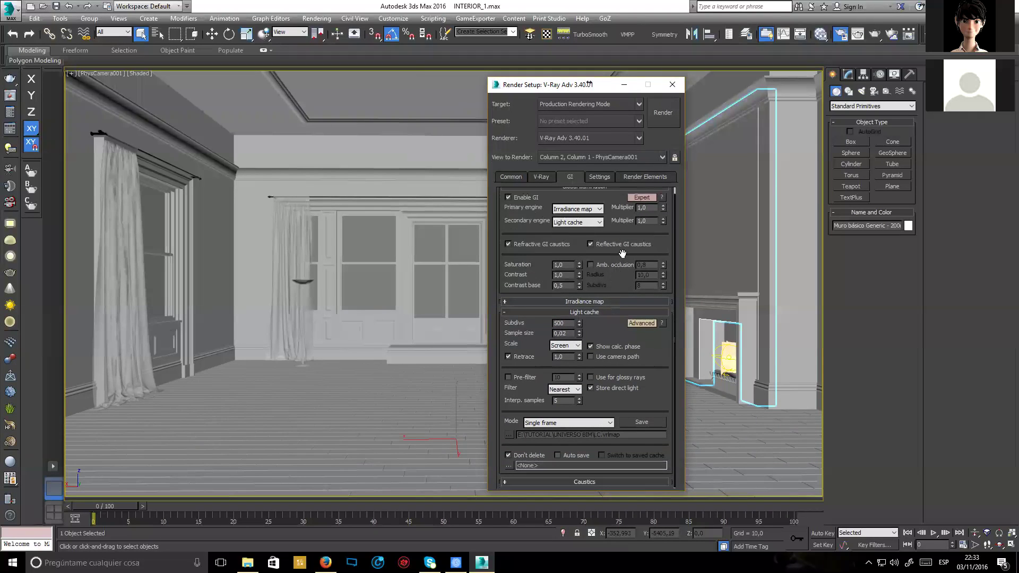
pyautogui.click(597, 312)
# Delete all existing render elements, from the global illumination element through VRaySampleRate.
pyautogui.click(605, 176)
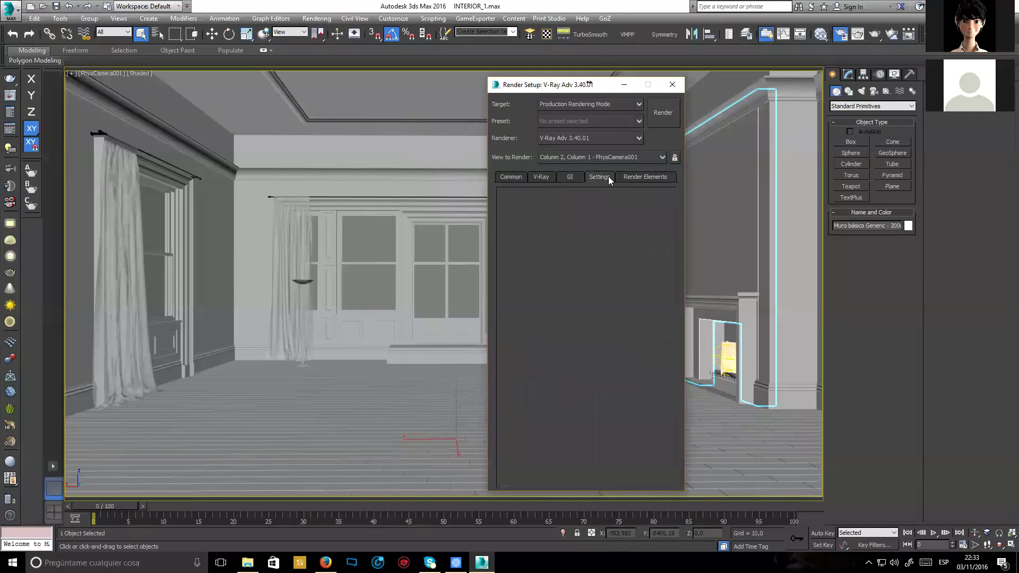
pyautogui.click(637, 178)
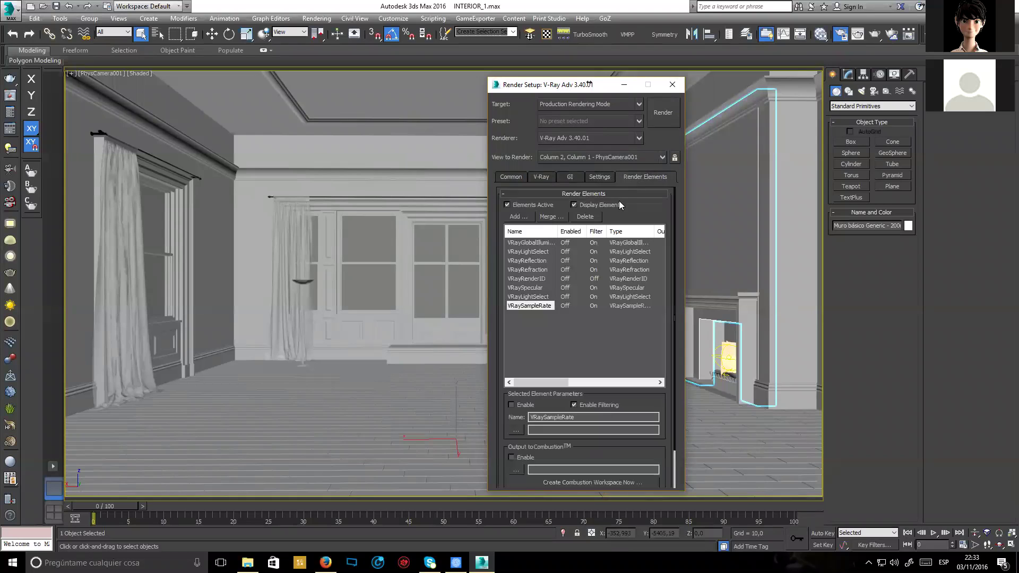
pyautogui.click(536, 243)
pyautogui.keyDown('shift'); pyautogui.click(533, 306); pyautogui.keyUp('shift')
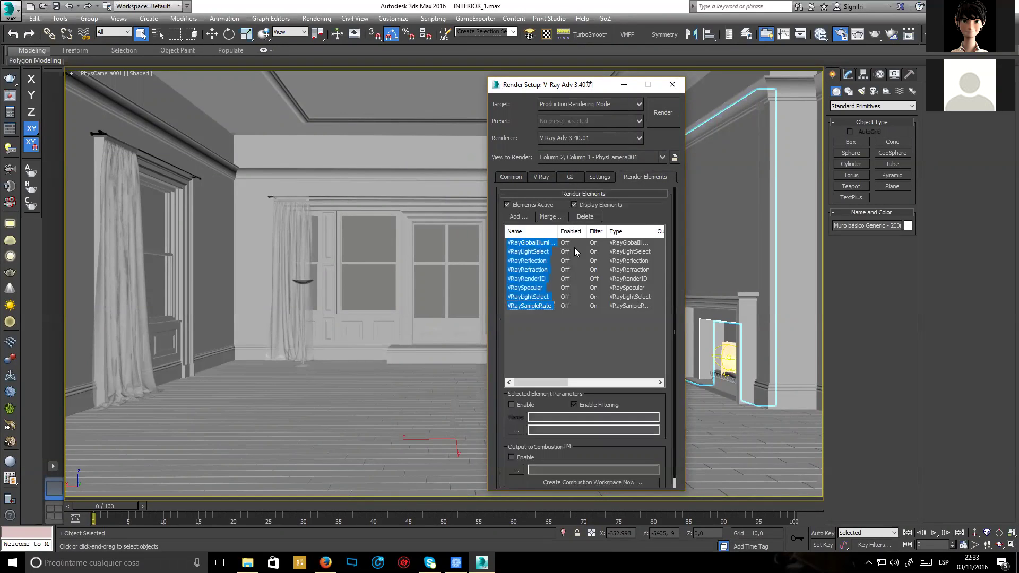
pyautogui.click(585, 217)
# Add the VRayDenoiser, VRayRenderID and VRaySampleRate render elements.
pyautogui.click(518, 218)
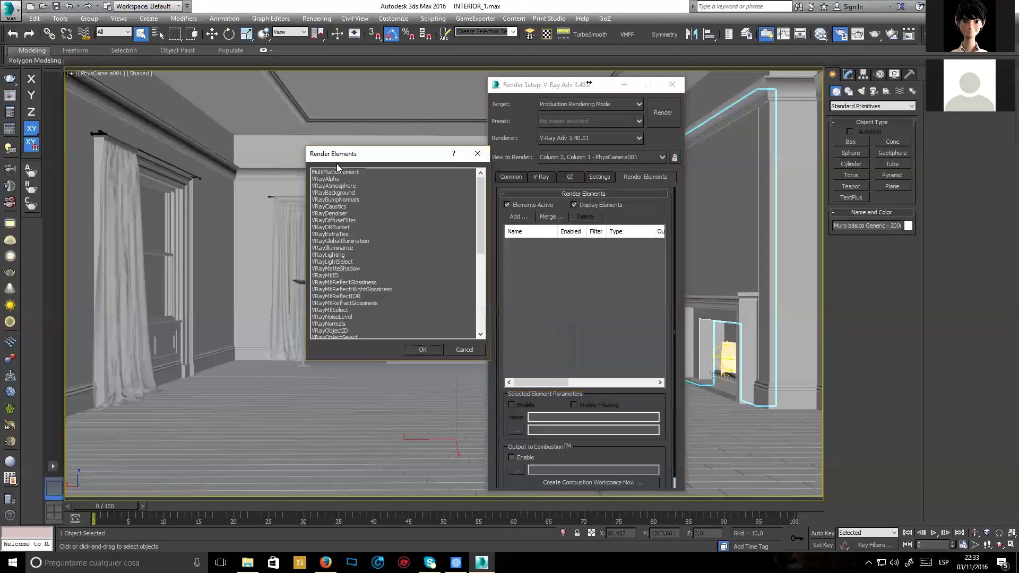
pyautogui.click(344, 214)
pyautogui.moveTo(352, 156); pyautogui.dragTo(318, 144)
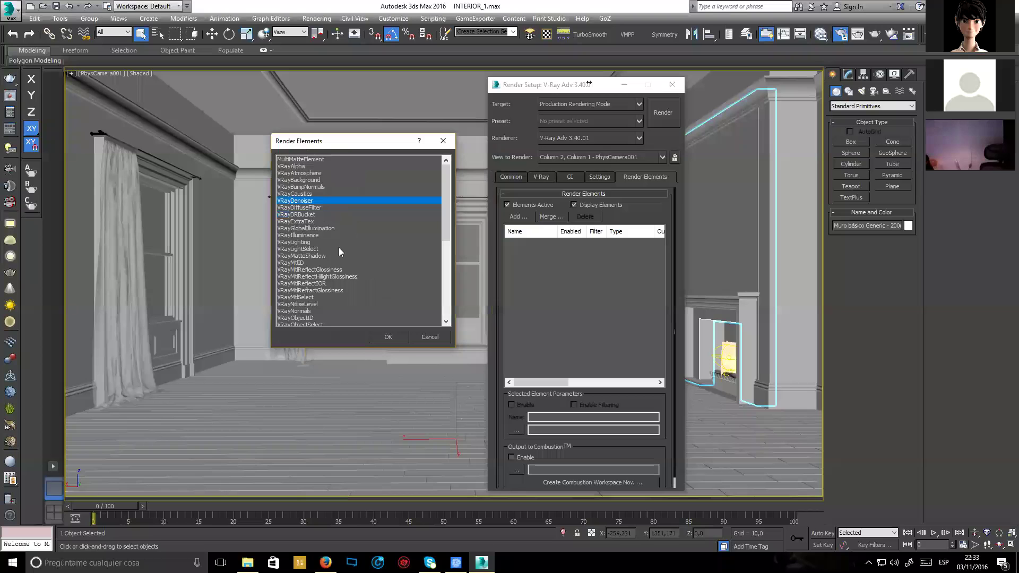
pyautogui.scroll(-4, 337, 254)
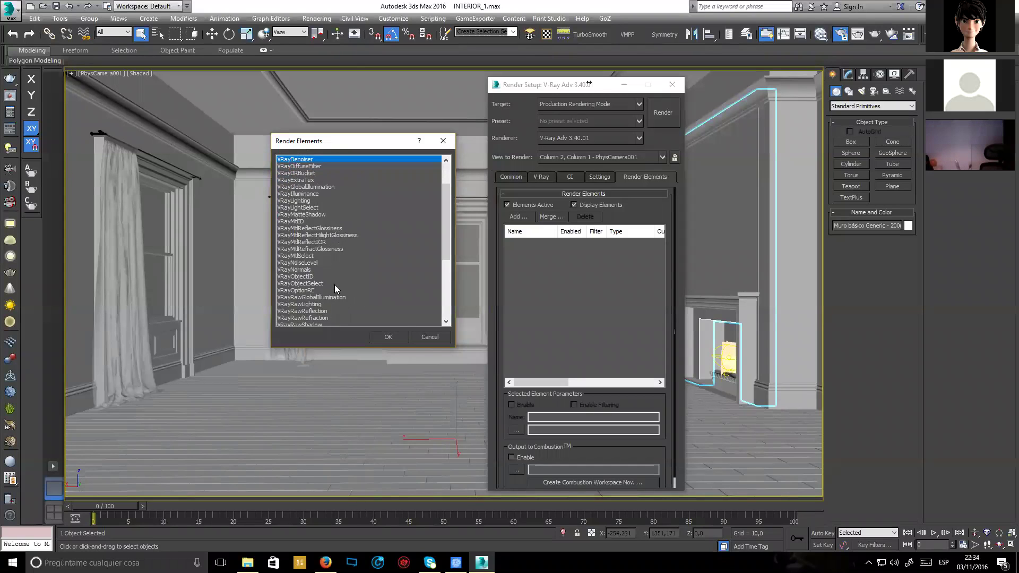
pyautogui.scroll(-4, 337, 290)
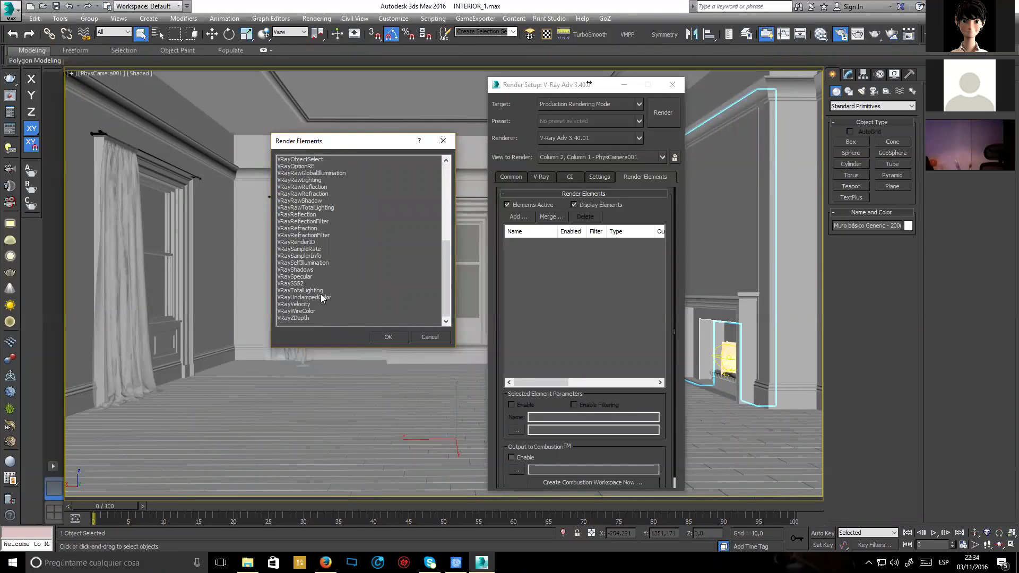
pyautogui.click(316, 249)
pyautogui.keyDown('ctrl'); pyautogui.click(313, 243); pyautogui.keyUp('ctrl')
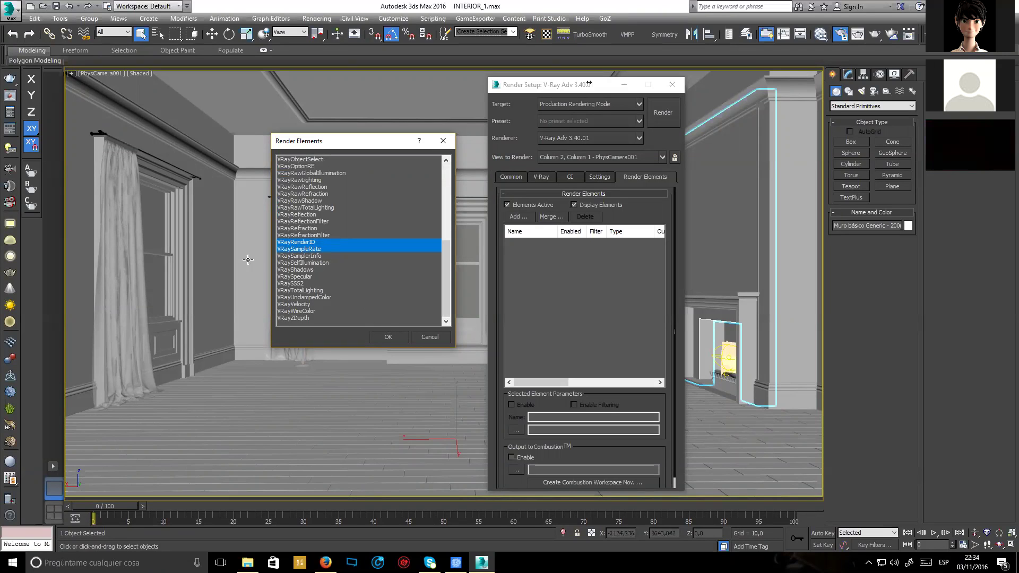
pyautogui.click(387, 337)
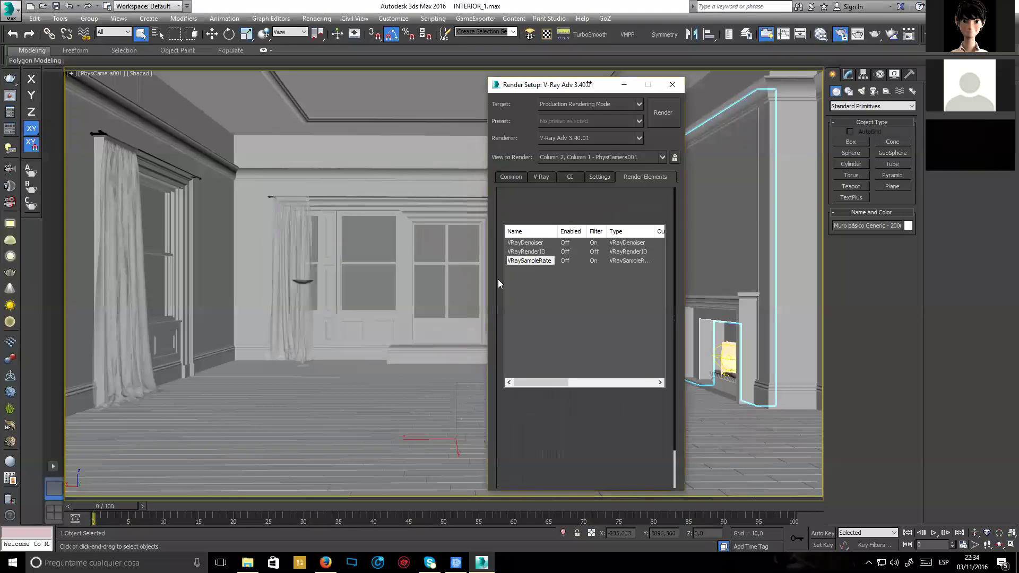
# Select the VRayDenoiser render element and review its parameters.
pyautogui.scroll(-1, 623, 273)
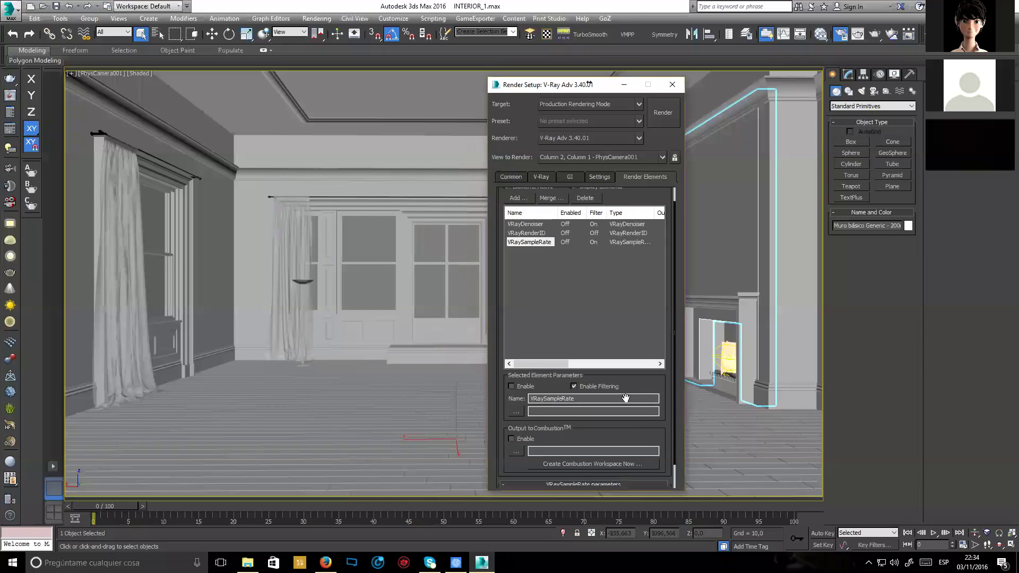
pyautogui.scroll(1, 623, 273)
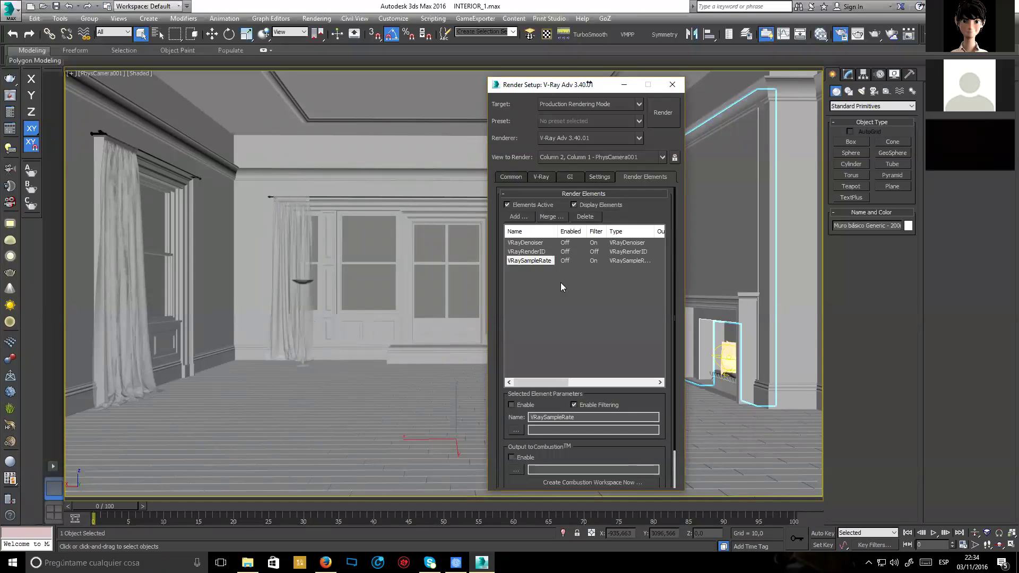
pyautogui.click(540, 243)
pyautogui.moveTo(524, 82); pyautogui.dragTo(443, 32)
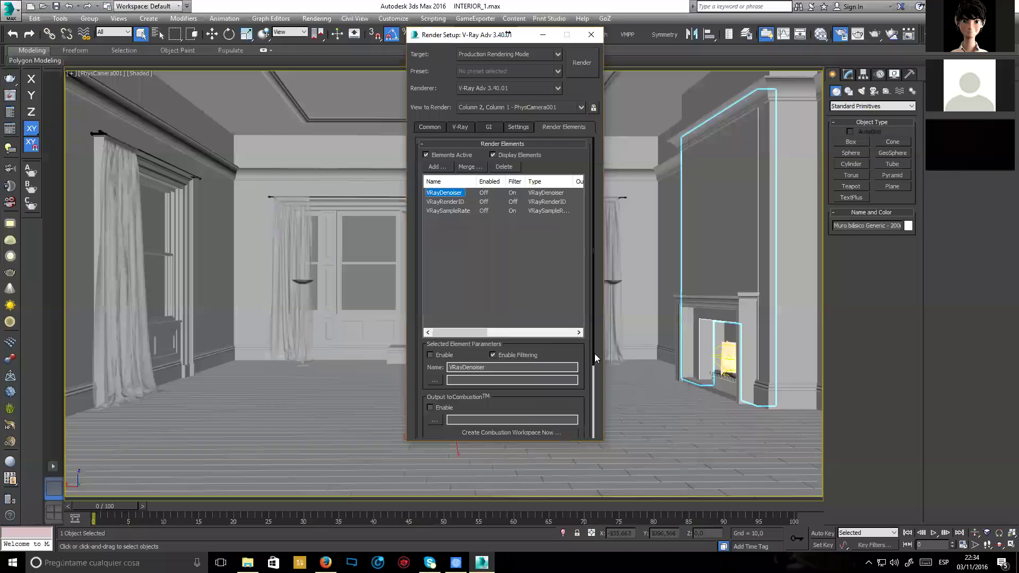
pyautogui.moveTo(597, 359); pyautogui.dragTo(602, 197)
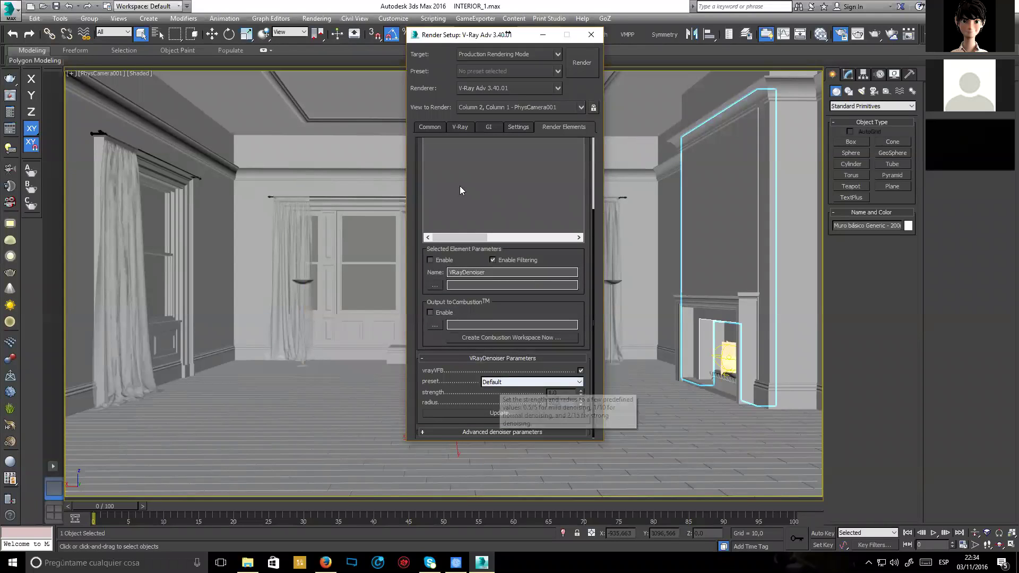
pyautogui.scroll(4, 493, 234)
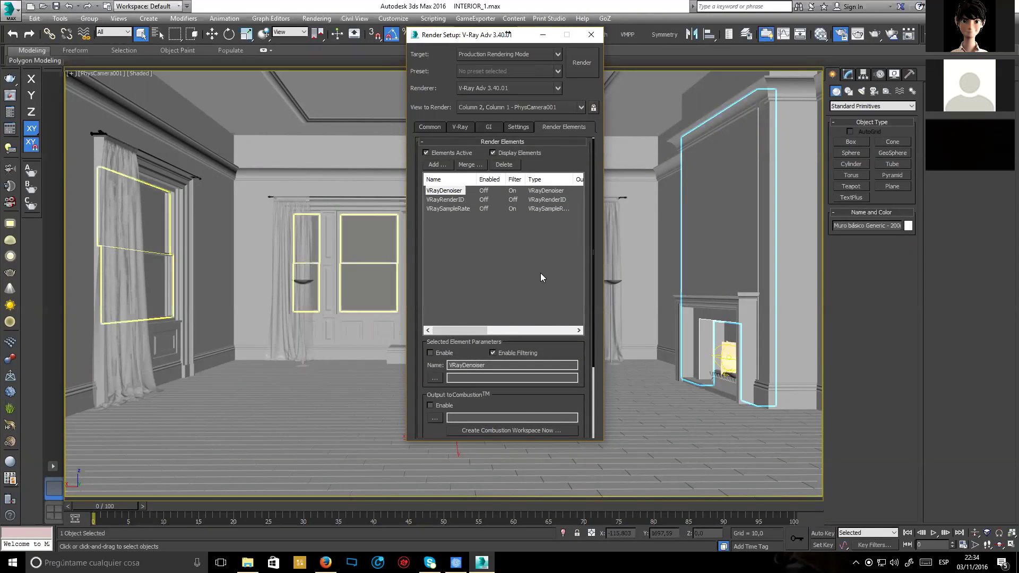
# Keep the denoiser preset on Default, expand the advanced denoiser parameters, and choose the mode Store denoised result in separate element.
pyautogui.scroll(-4, 541, 277)
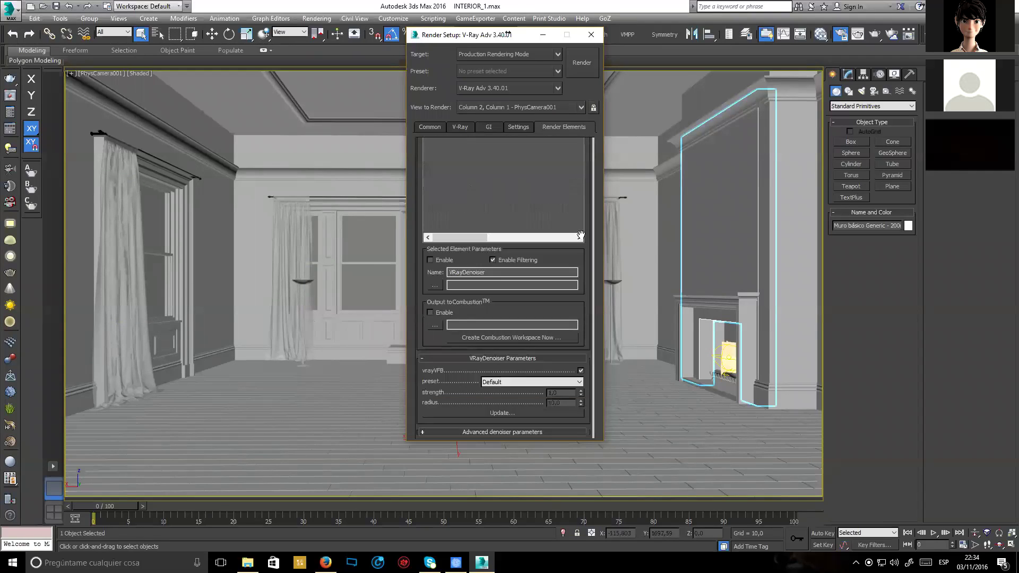
pyautogui.click(507, 382)
pyautogui.click(506, 384)
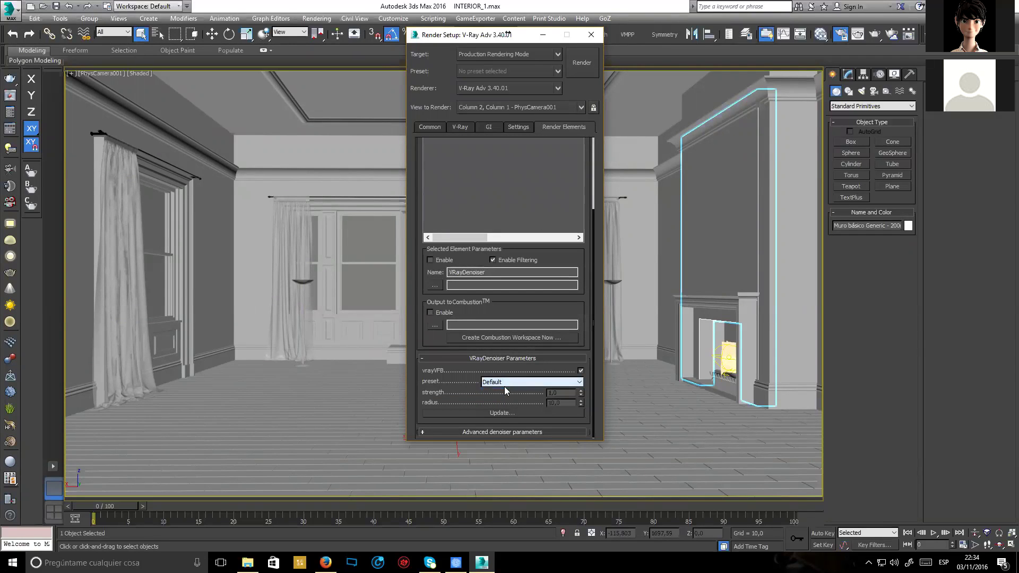
pyautogui.click(499, 432)
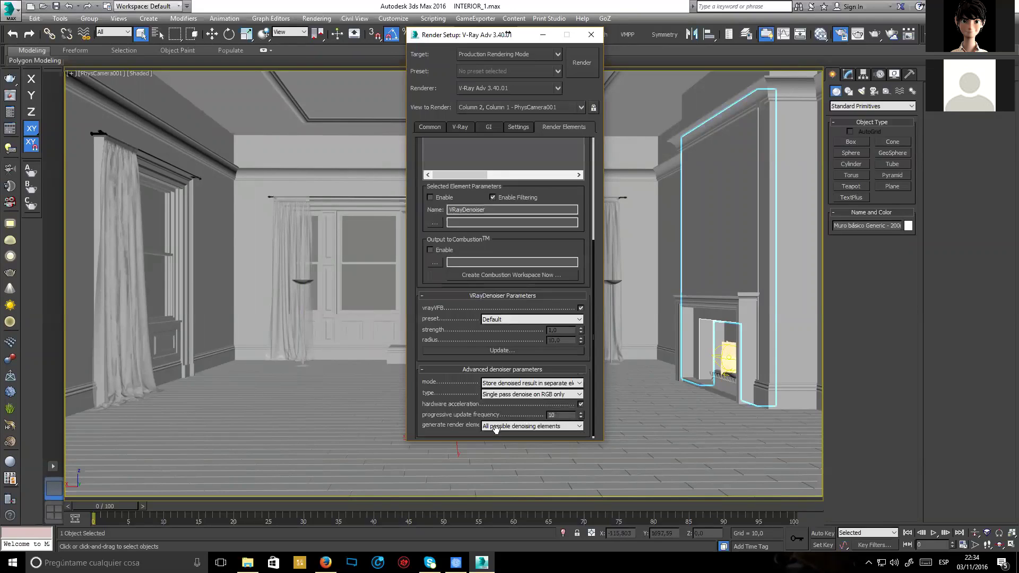
pyautogui.click(535, 384)
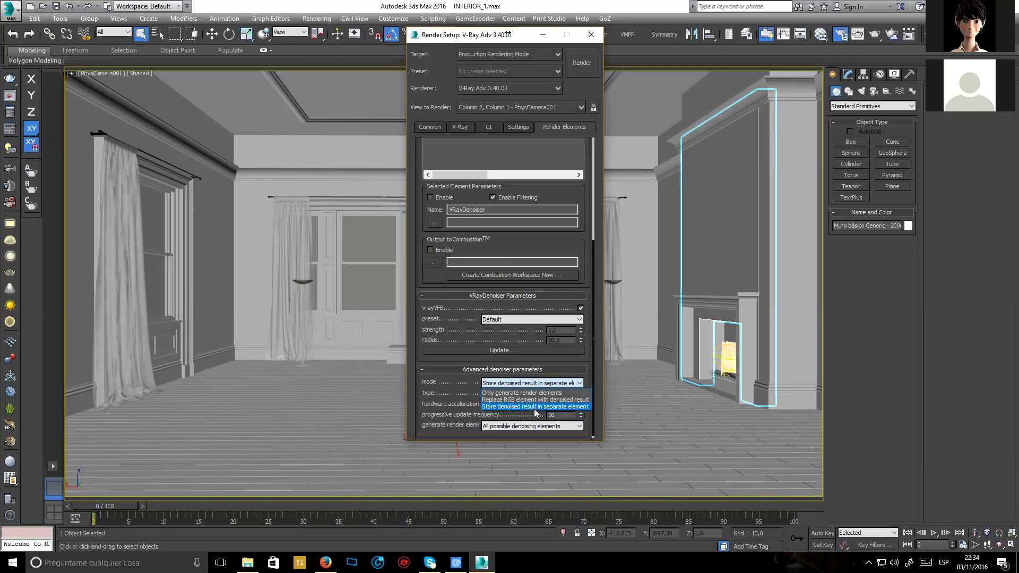
pyautogui.click(566, 407)
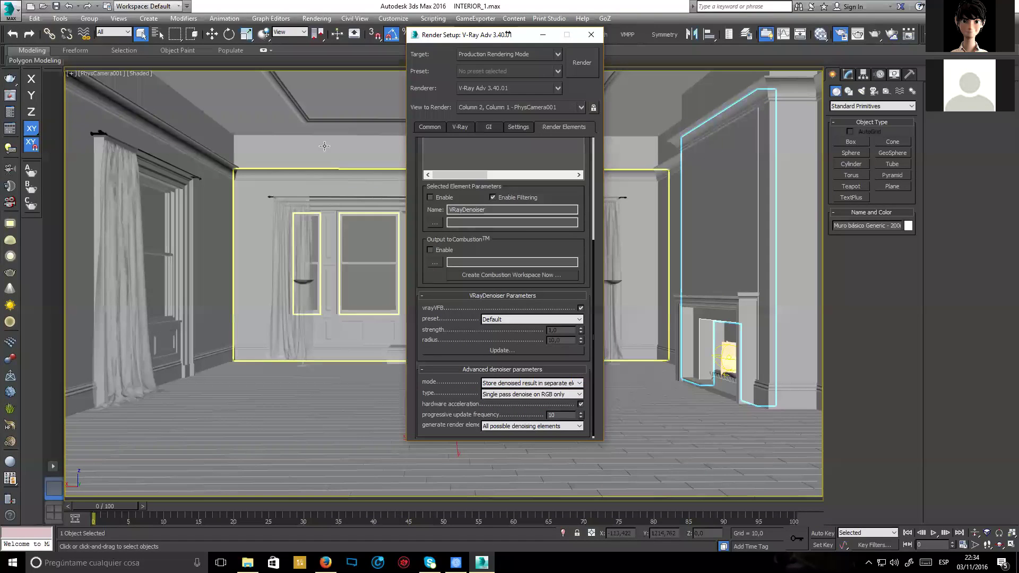
# Open the V-Ray frame buffer, check its render channel list, and close it.
pyautogui.rightClick(431, 155)
pyautogui.click(348, 286)
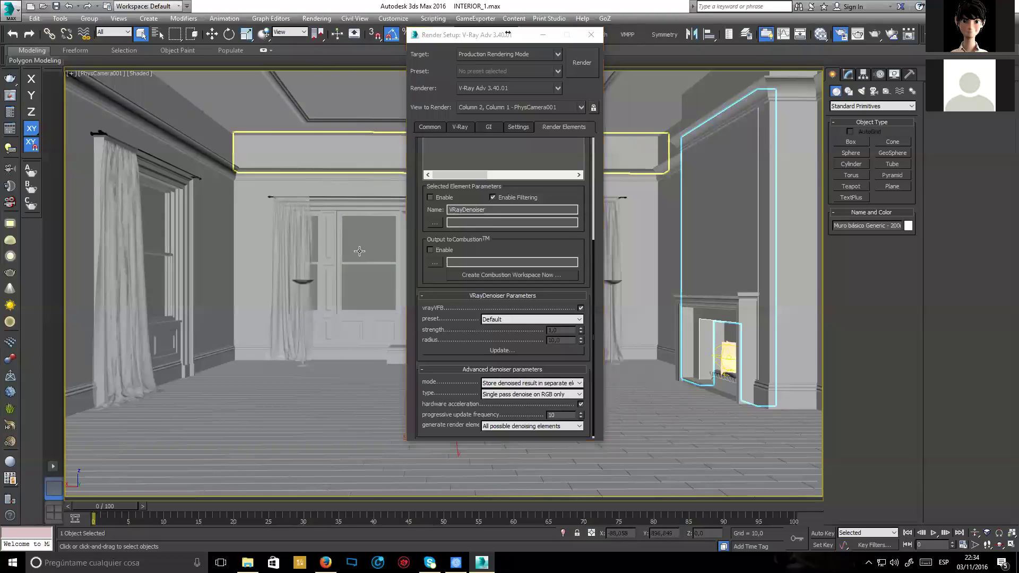
pyautogui.hotkey('shift', 'q')
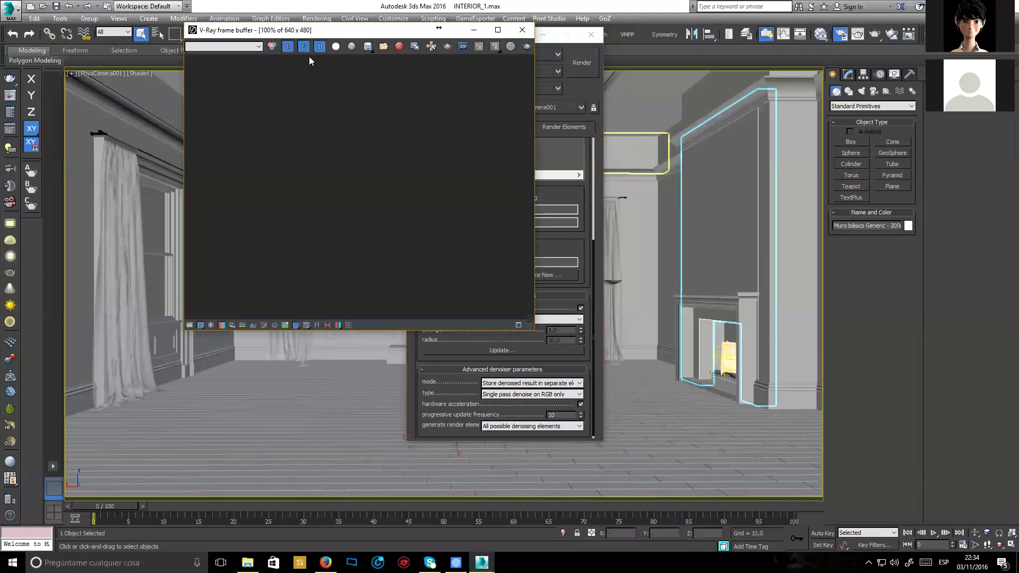
pyautogui.click(259, 48)
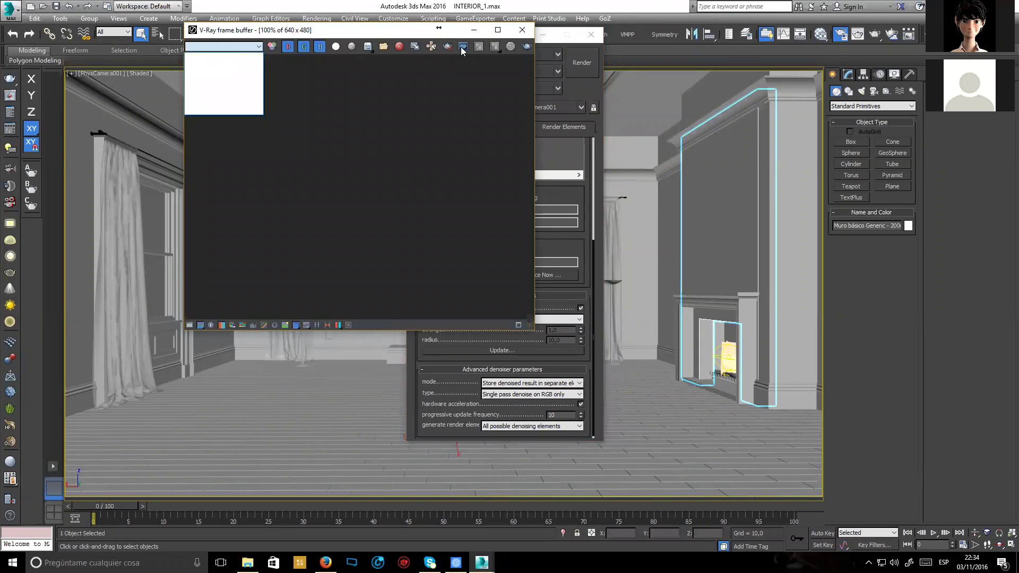
pyautogui.click(523, 30)
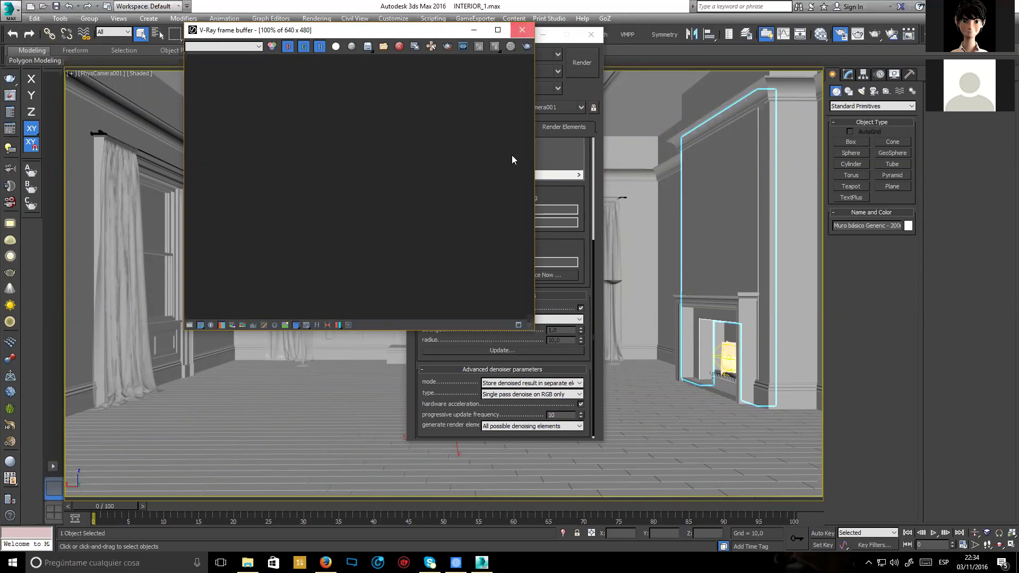
# Review the advanced denoiser's type and mode options without changing them, and return to the render elements list.
pyautogui.click(516, 394)
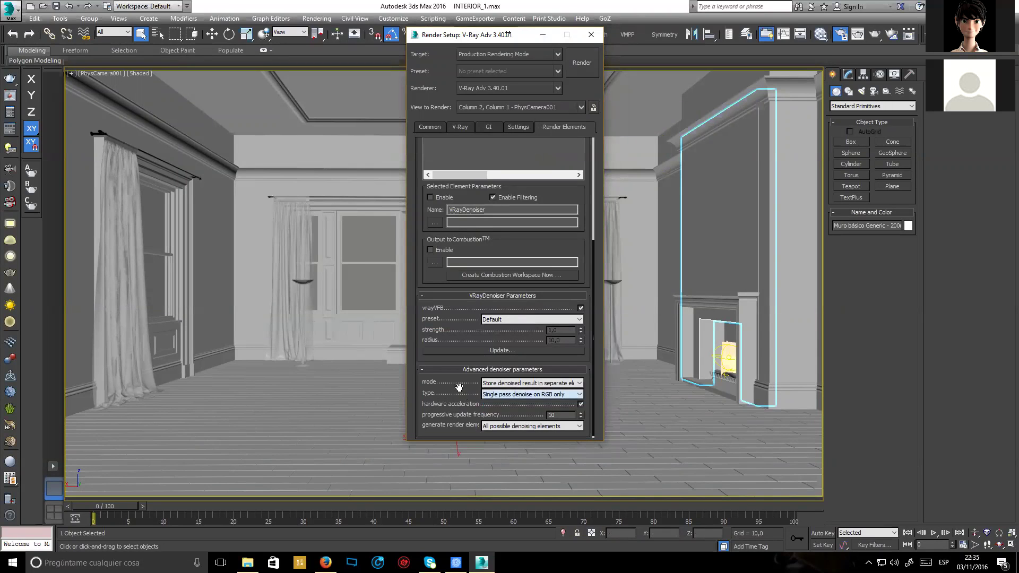
pyautogui.click(510, 404)
pyautogui.click(531, 382)
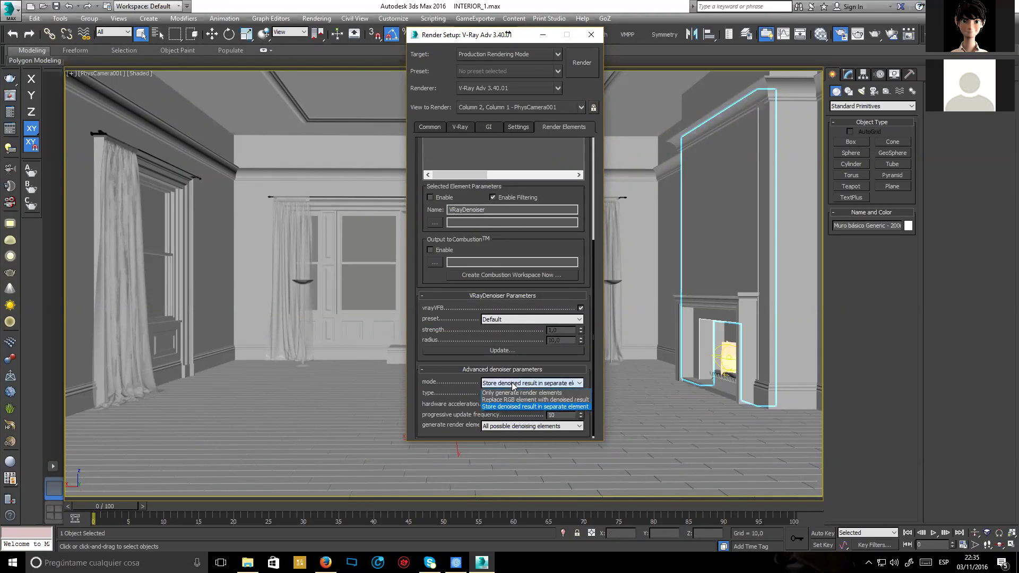
pyautogui.click(461, 400)
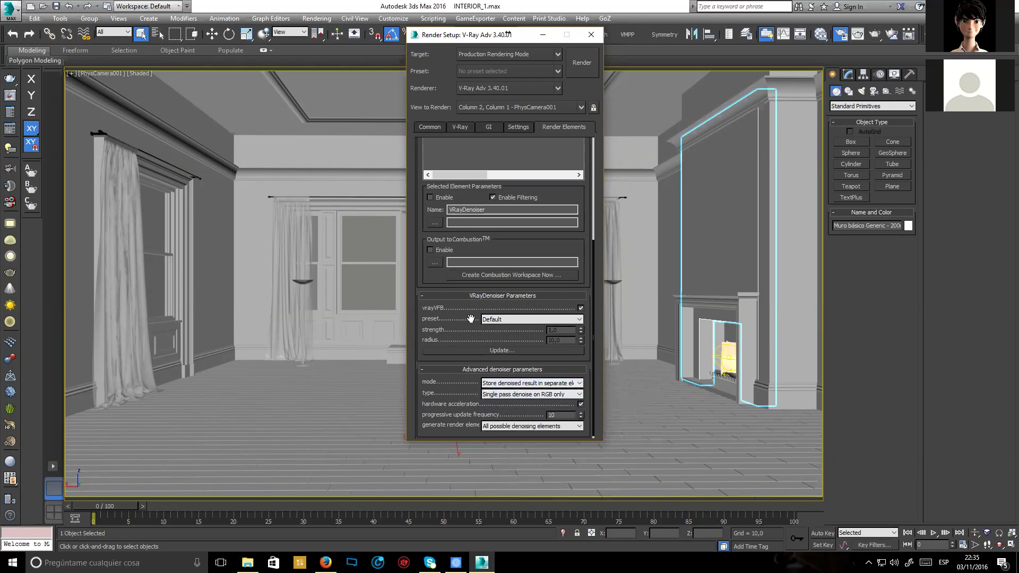
pyautogui.scroll(5, 531, 313)
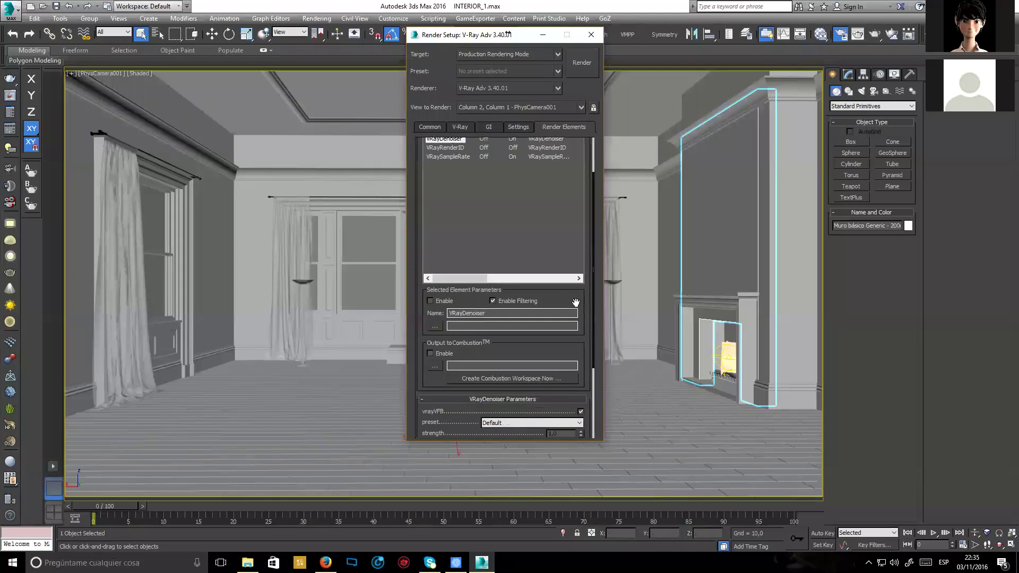
# Close the render setup and display the whole room in a maximized top wireframe view.
pyautogui.scroll(3, 576, 302)
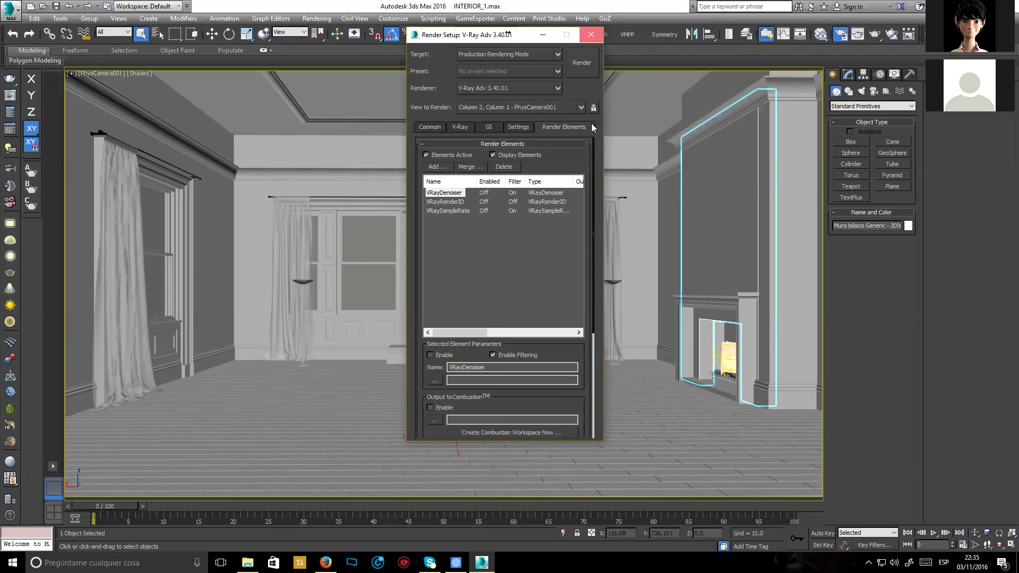
pyautogui.click(591, 35)
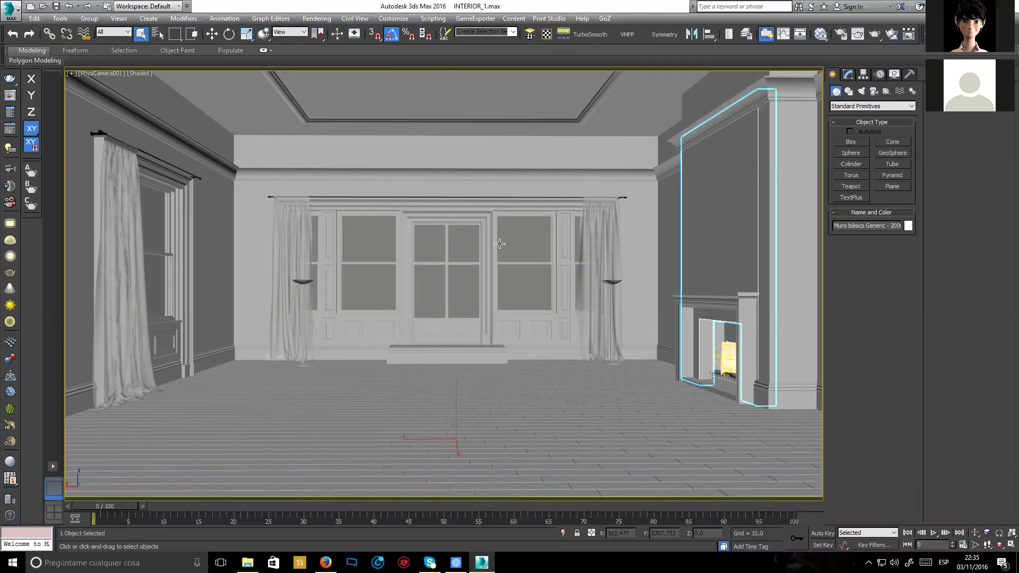
pyautogui.hotkey('alt', 'w')
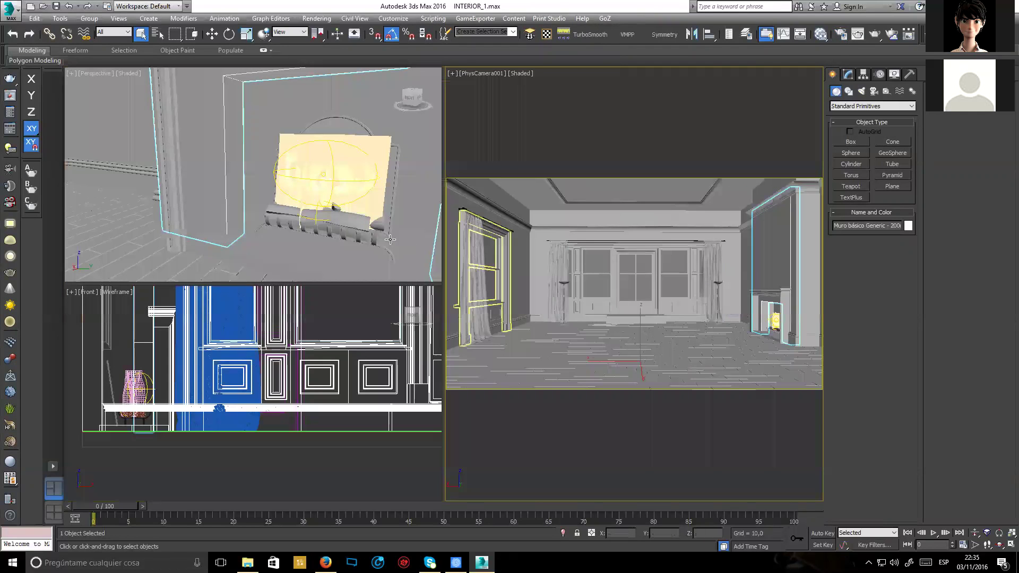
pyautogui.press('t')
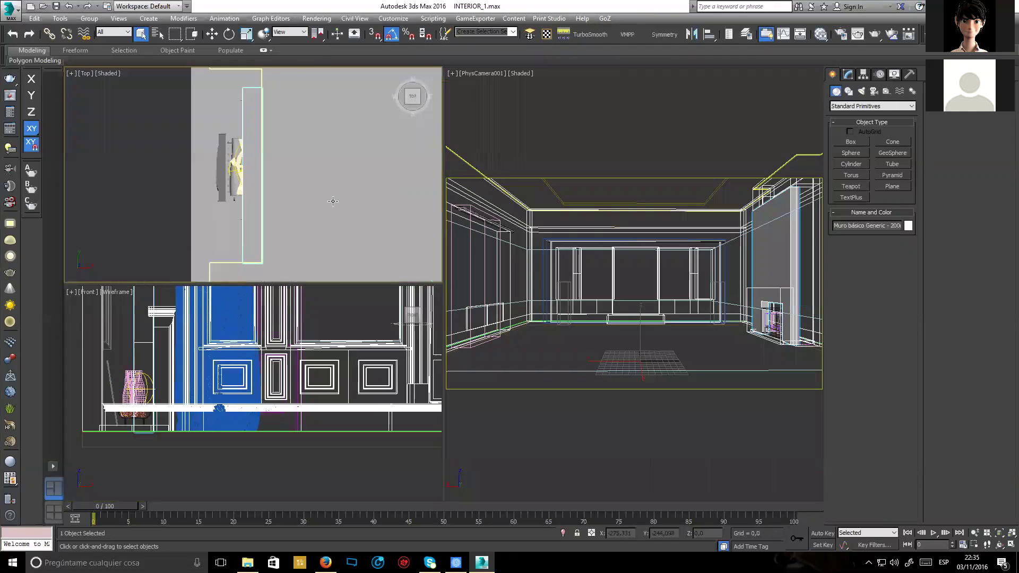
pyautogui.press('F3')
pyautogui.scroll(-3, 287, 213)
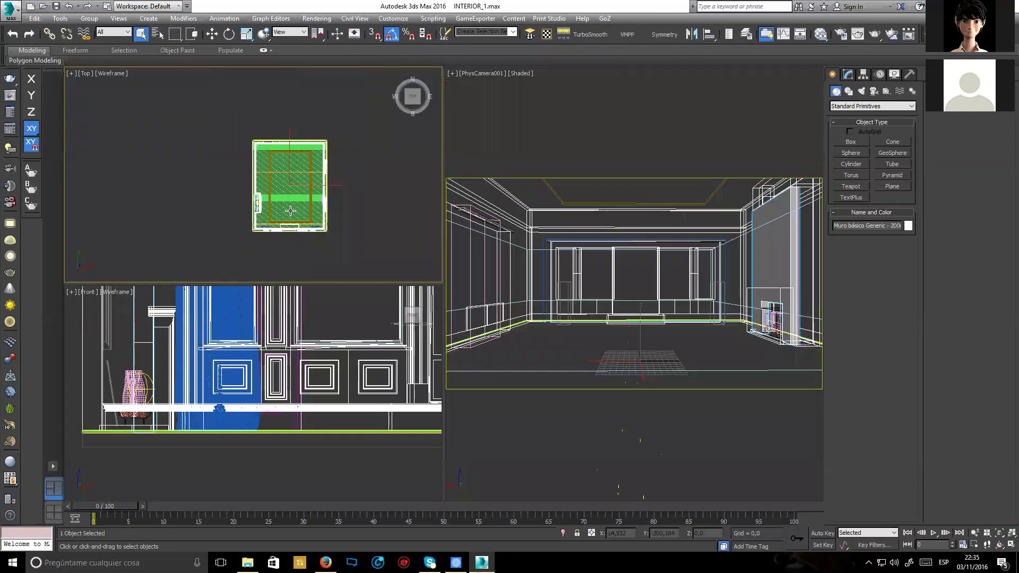
pyautogui.hotkey('alt', 'w')
pyautogui.scroll(6, 432, 268)
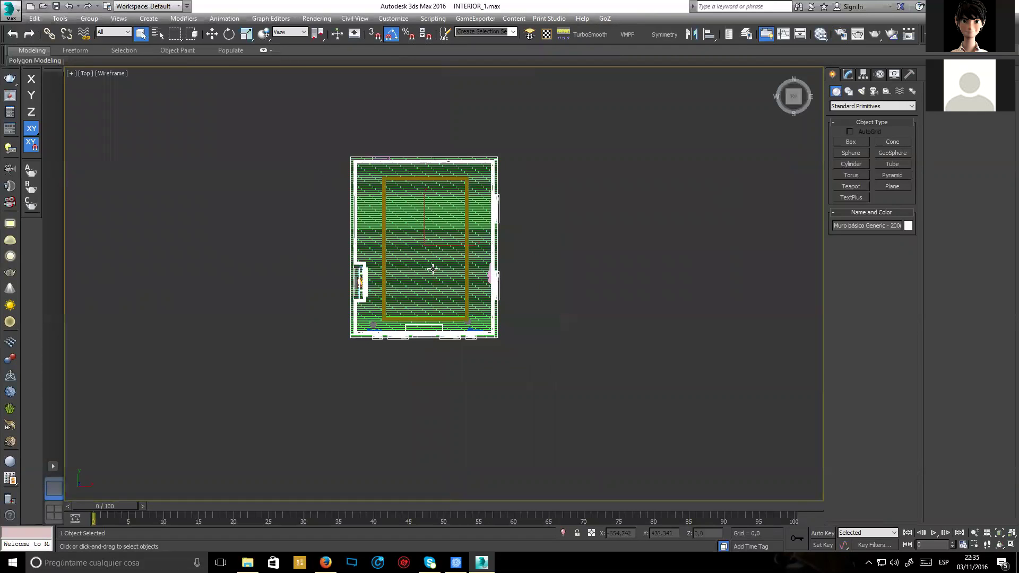
pyautogui.moveTo(414, 223); pyautogui.dragTo(432, 298, button='middle')
# Unhide the Cameras category in the scene's display settings.
pyautogui.click(848, 73)
pyautogui.click(894, 74)
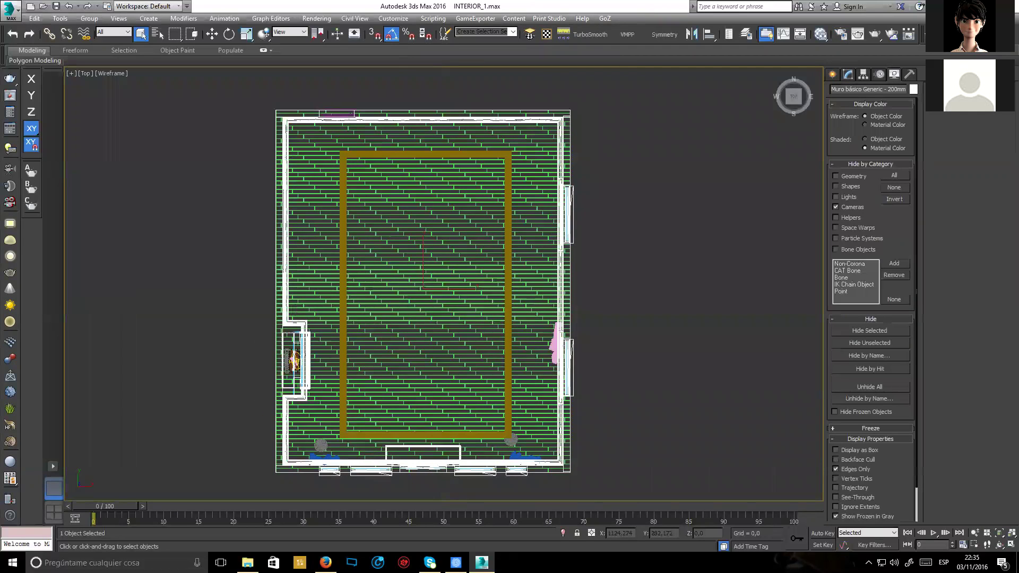
pyautogui.click(836, 207)
# Select the physical camera and examine how its field of view covers the room, then clear the selection.
pyautogui.scroll(5, 472, 133)
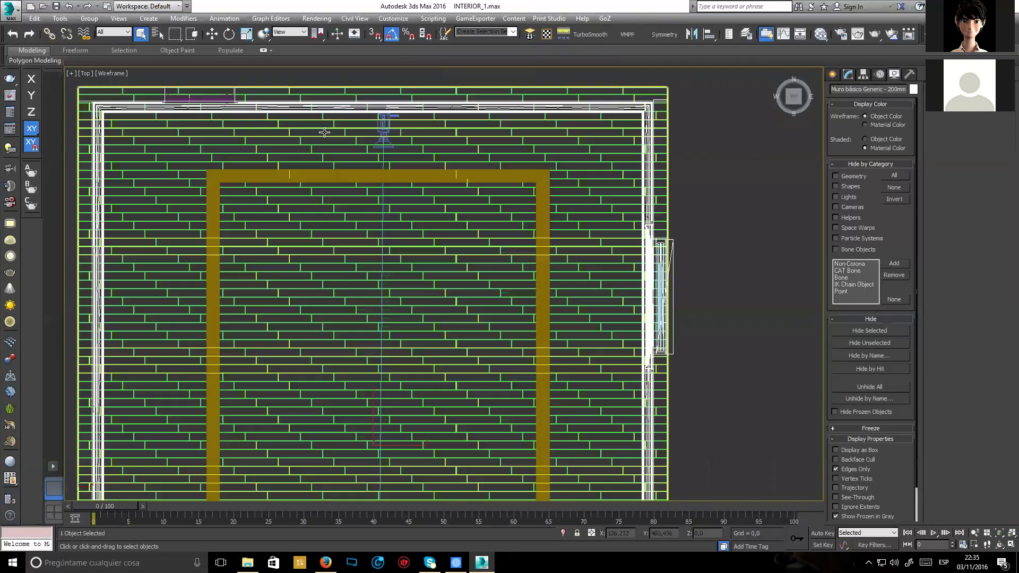
pyautogui.scroll(2, 318, 137)
pyautogui.click(320, 140)
pyautogui.press('w')
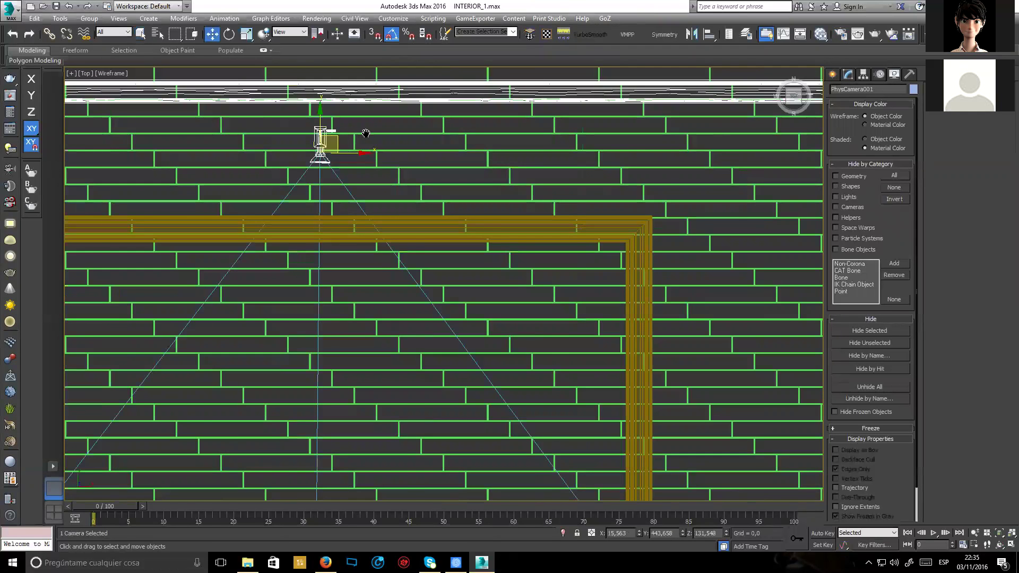
pyautogui.scroll(-2, 366, 134)
pyautogui.scroll(-4, 366, 133)
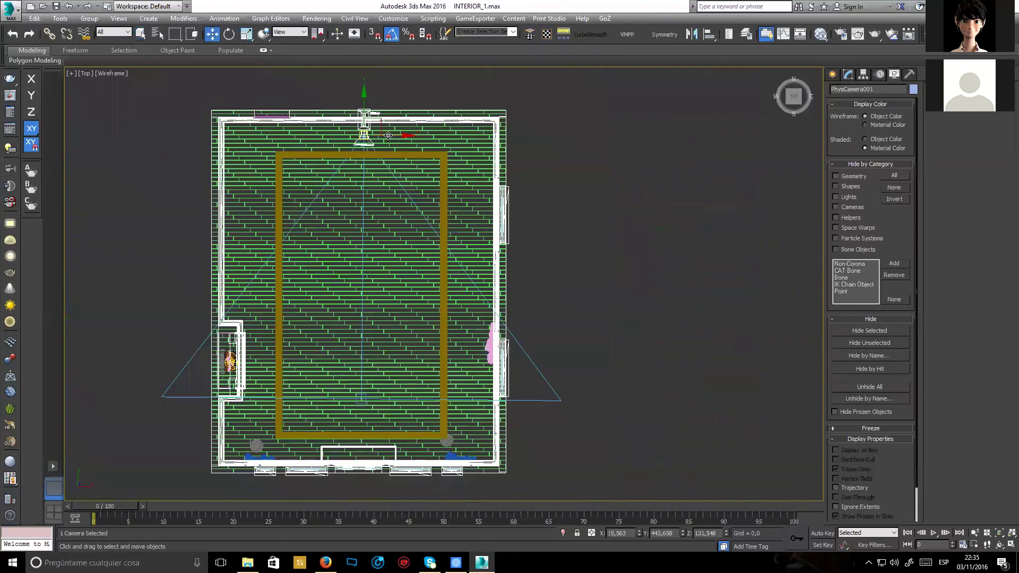
pyautogui.scroll(4, 388, 136)
pyautogui.scroll(-5, 205, 152)
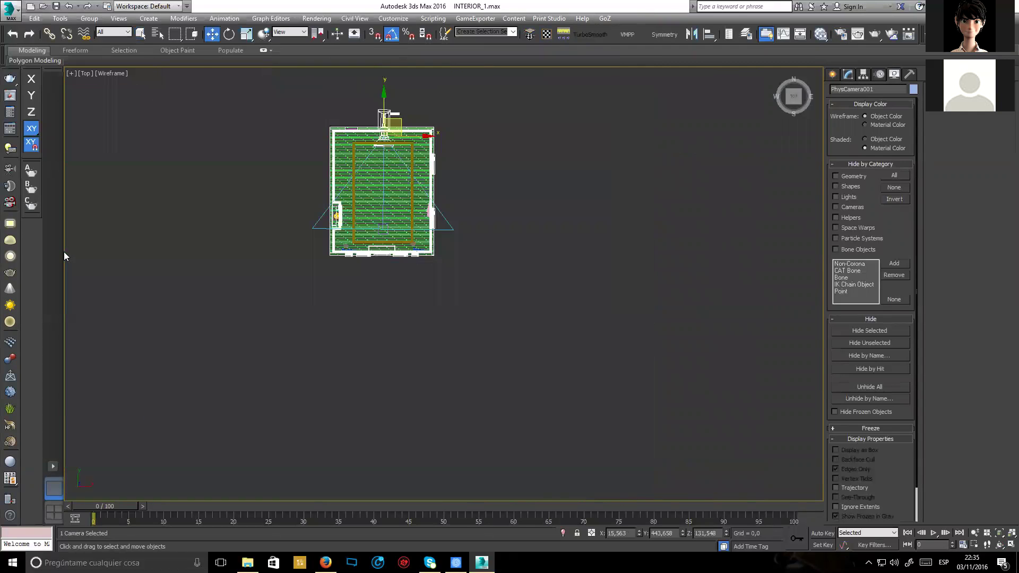
pyautogui.click(66, 253)
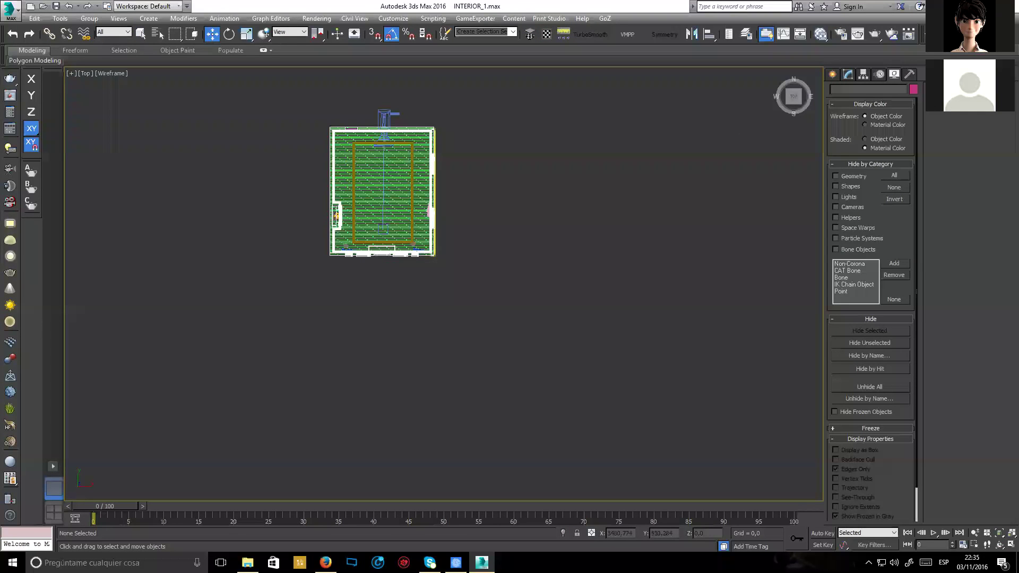
# Choose the VRay light category and try to create a VRaySun beside the room.
pyautogui.click(833, 74)
pyautogui.click(862, 91)
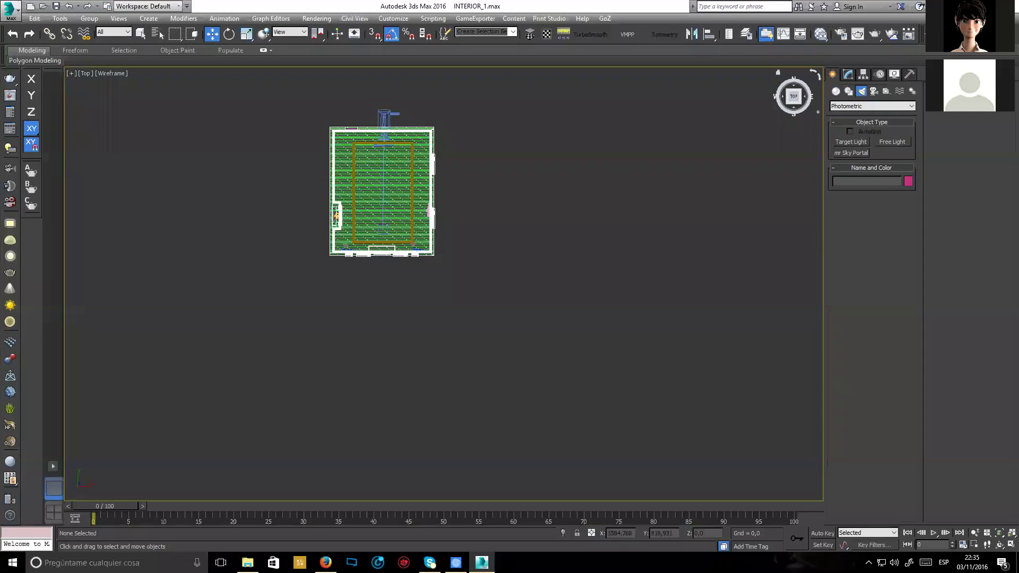
pyautogui.click(881, 106)
pyautogui.click(844, 137)
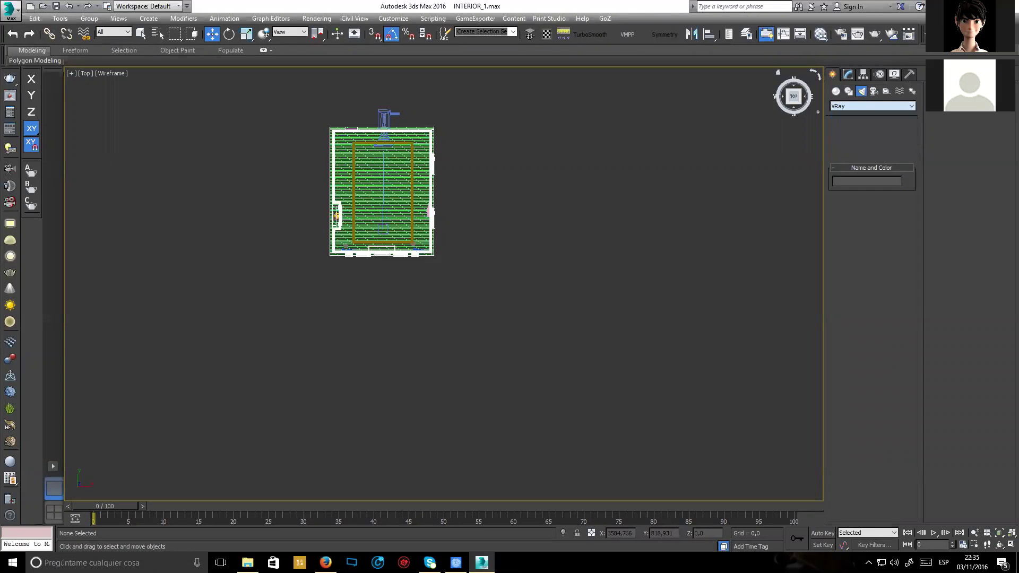
pyautogui.click(893, 153)
pyautogui.click(782, 182)
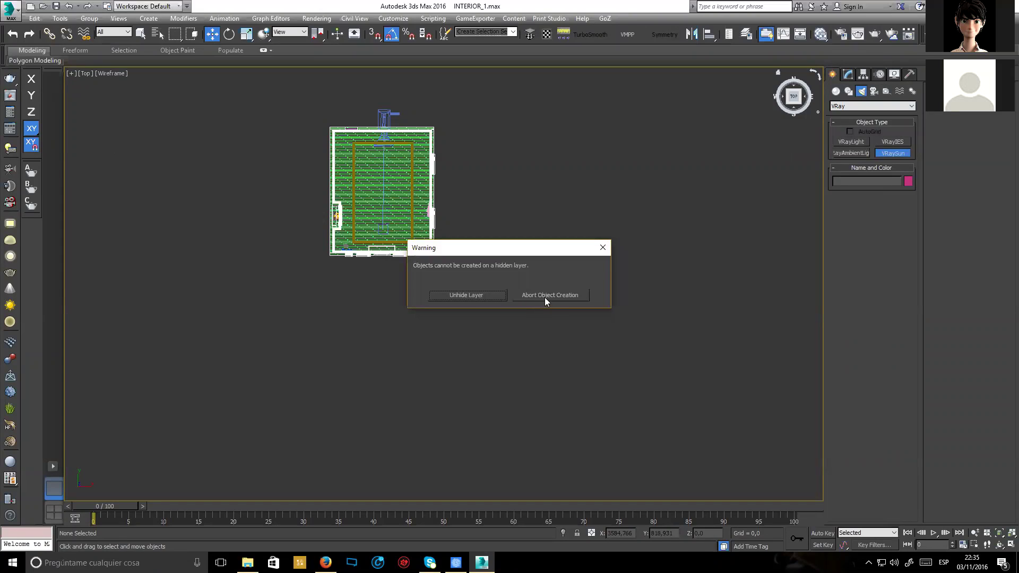
pyautogui.click(604, 248)
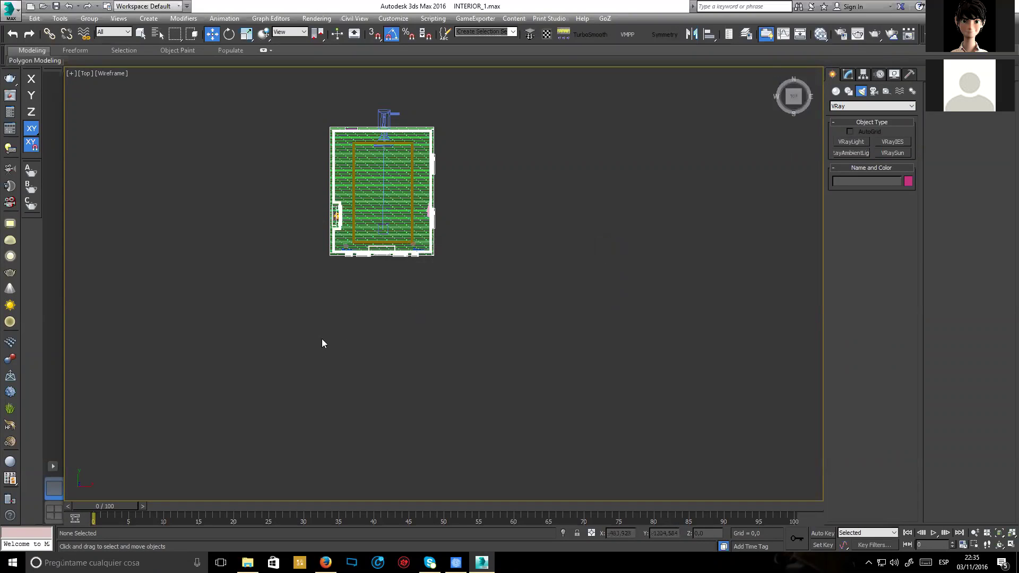
# Unhide the active layer so that a VRaySun can be created, and check the scene's layer list.
pyautogui.click(893, 153)
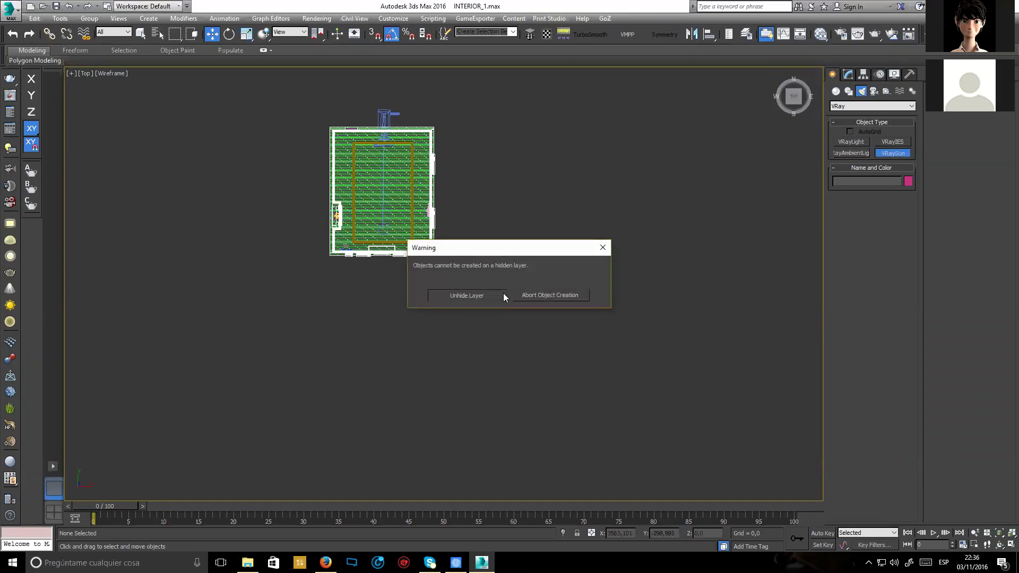
pyautogui.click(462, 295)
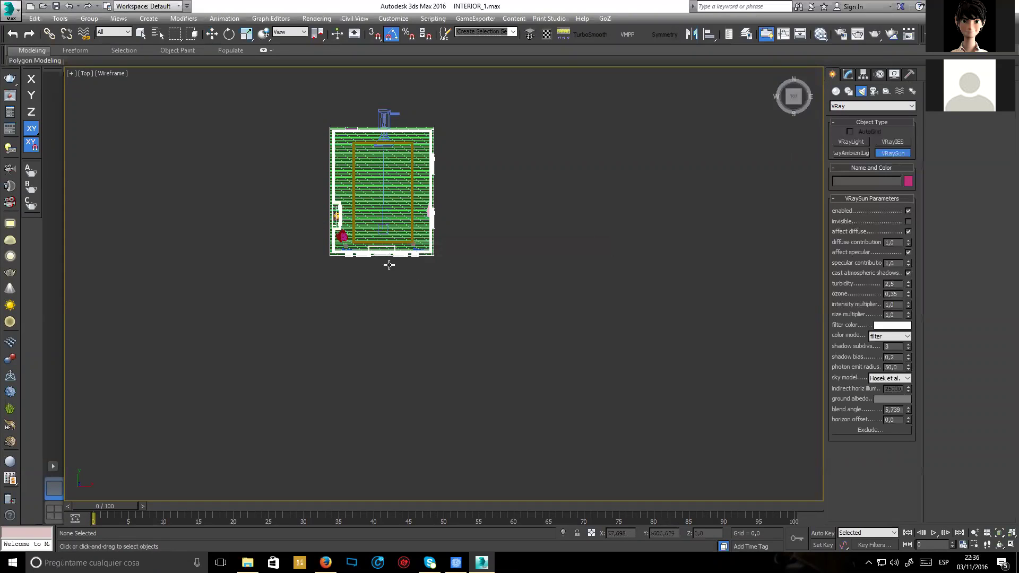
pyautogui.moveTo(389, 264); pyautogui.dragTo(409, 273, button='middle')
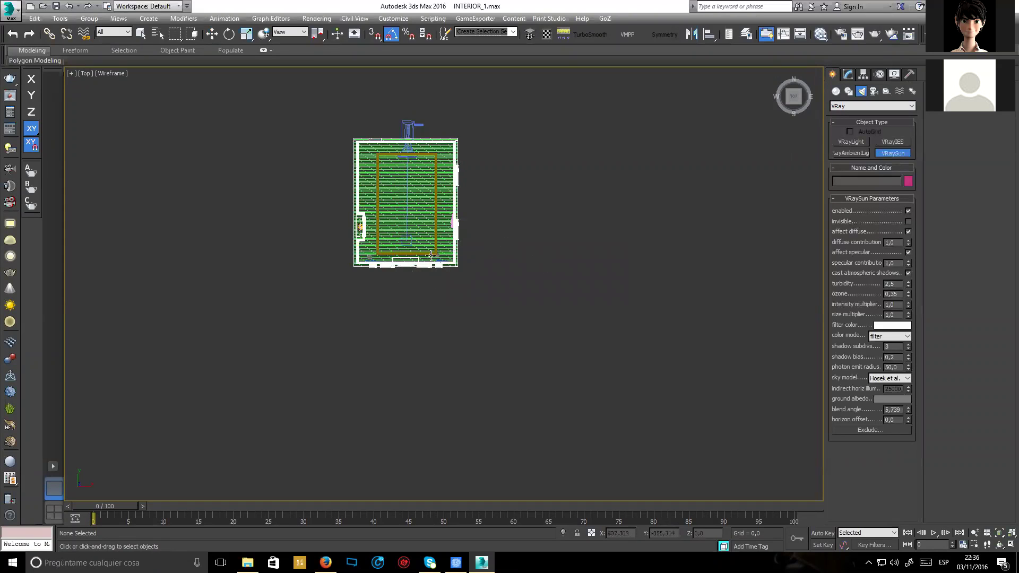
pyautogui.press('w')
pyautogui.click(748, 37)
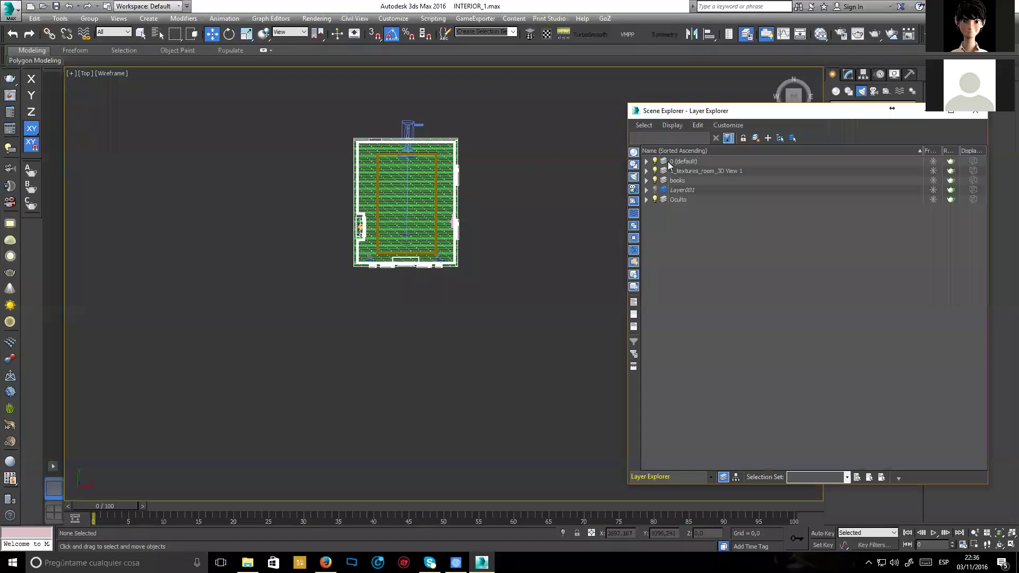
pyautogui.click(975, 111)
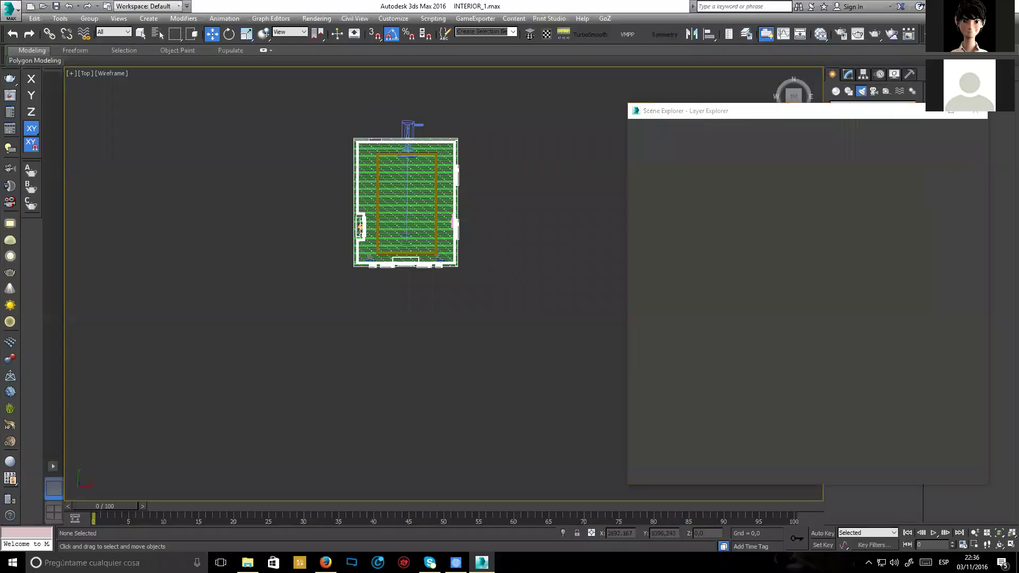
# Create a VRaySun outside the windowed wall, aimed at the room's centre, and automatically add a VRaySky environment map.
pyautogui.click(893, 153)
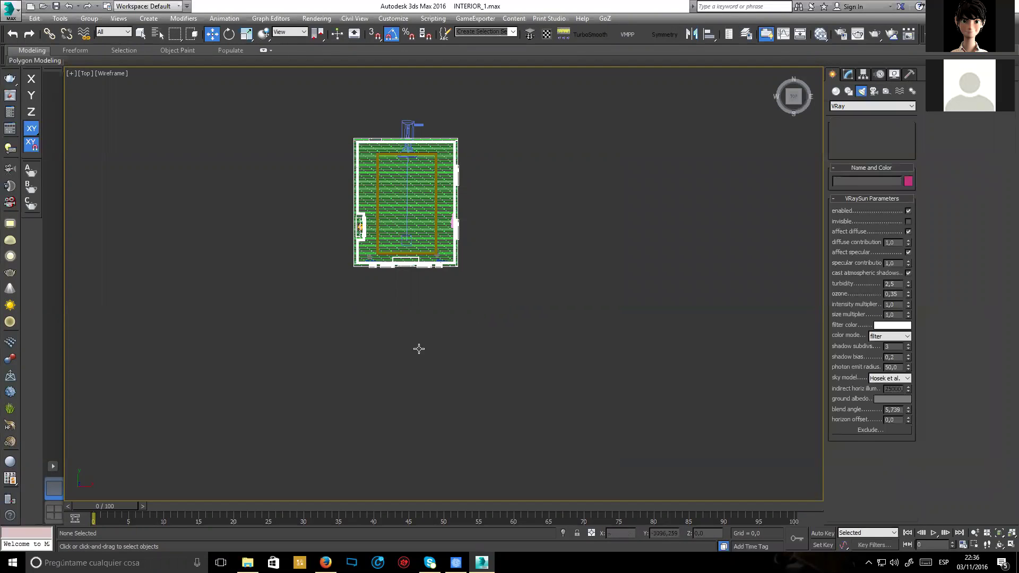
pyautogui.moveTo(364, 371); pyautogui.dragTo(369, 360, button='middle')
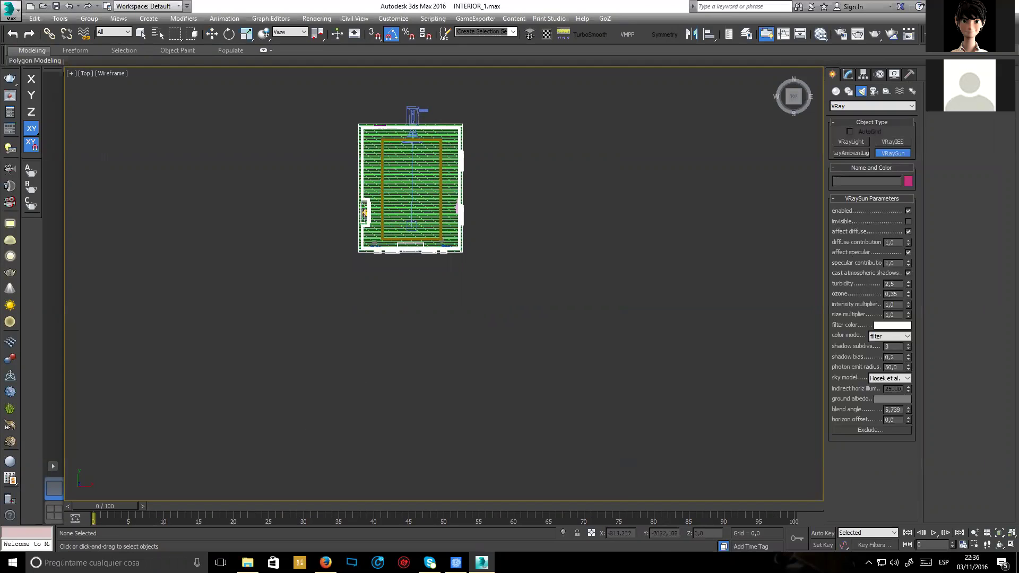
pyautogui.moveTo(311, 436); pyautogui.dragTo(412, 191)
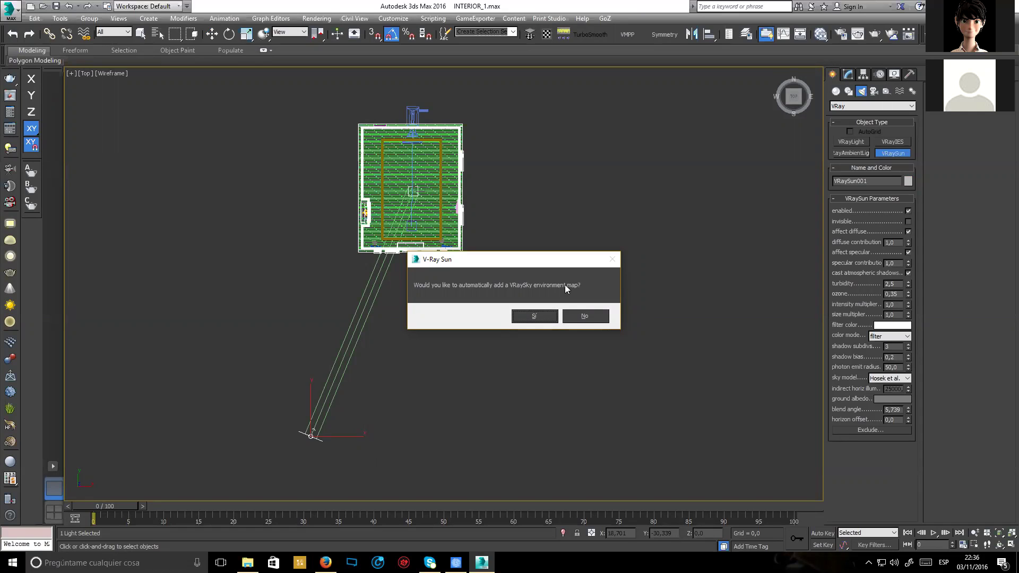
pyautogui.click(534, 317)
pyautogui.moveTo(514, 287); pyautogui.dragTo(484, 287, button='middle')
pyautogui.press('w')
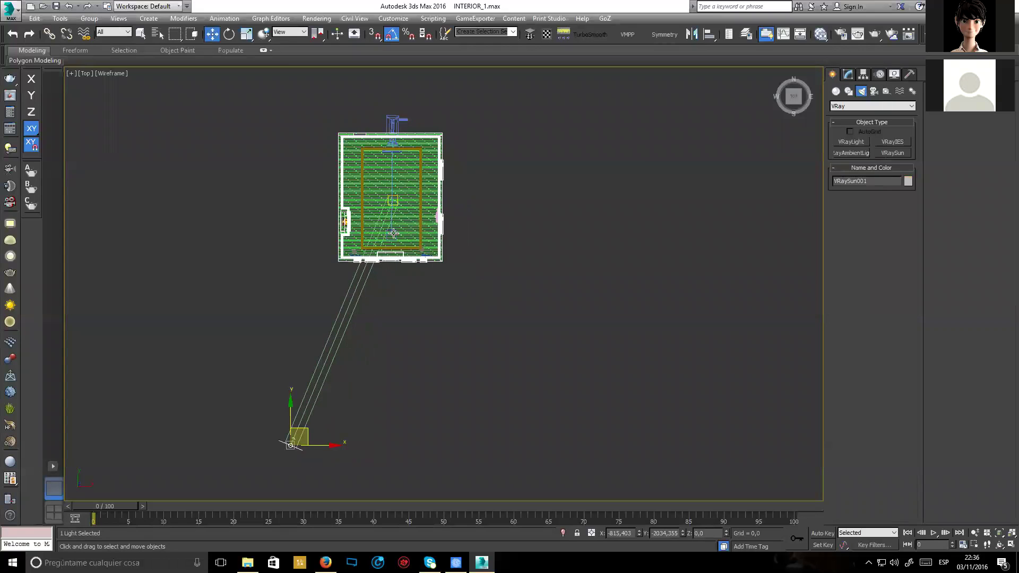
# Check the VRaySky map in the environment settings with the physical camera exposure parameters collapsed, and close the settings.
pyautogui.press('8')
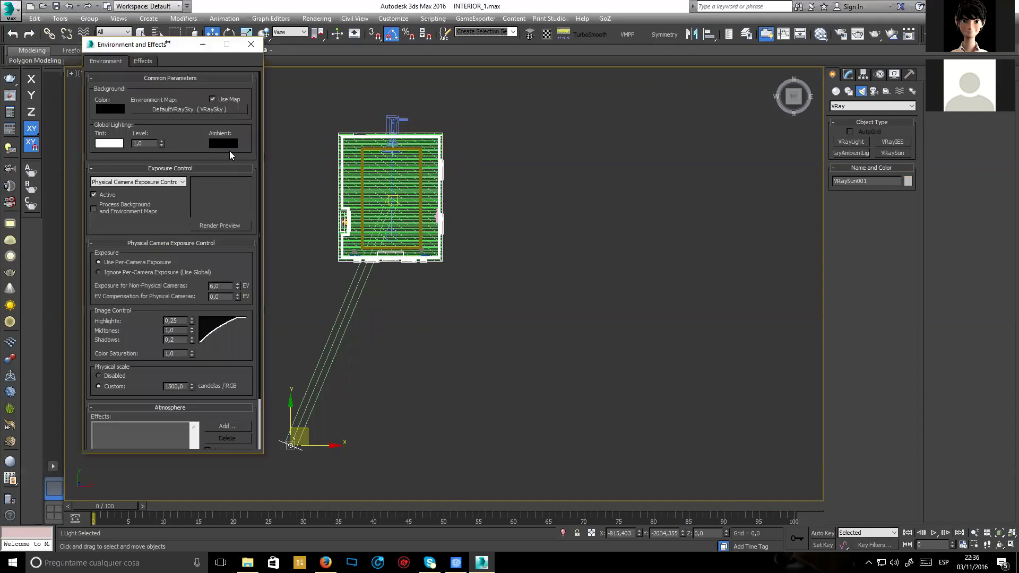
pyautogui.click(189, 243)
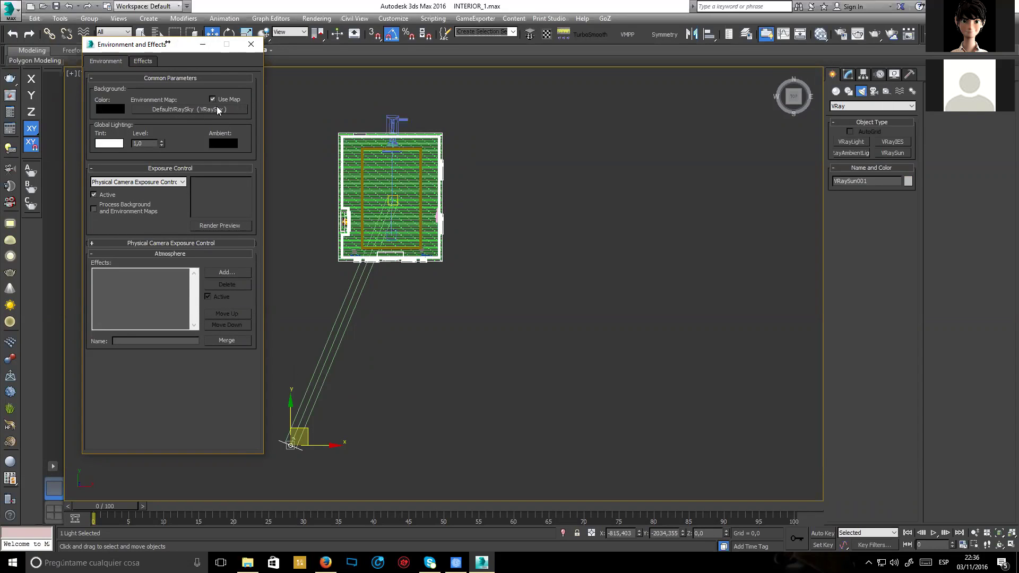
pyautogui.moveTo(390, 196); pyautogui.dragTo(460, 199, button='middle')
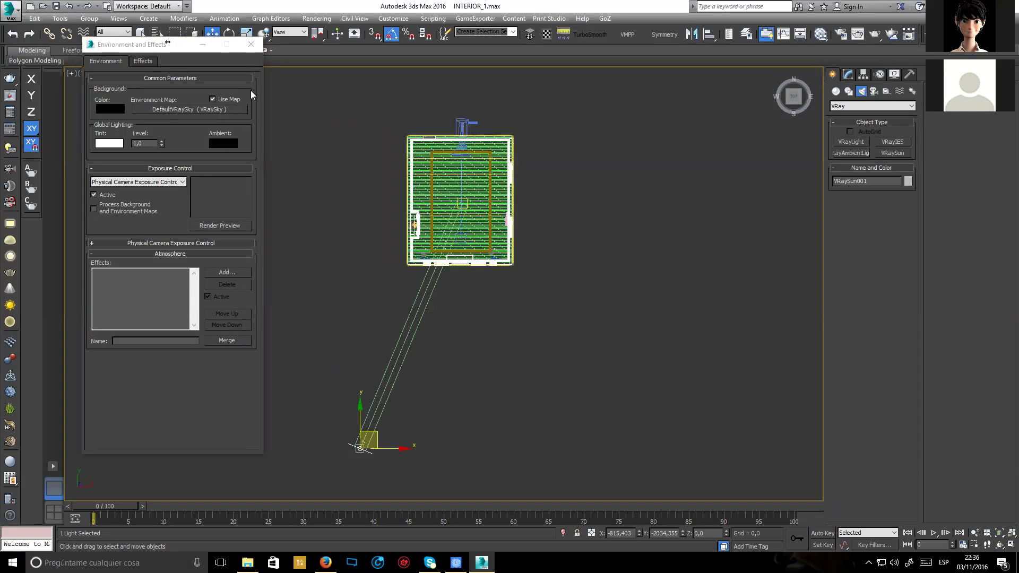
pyautogui.click(250, 44)
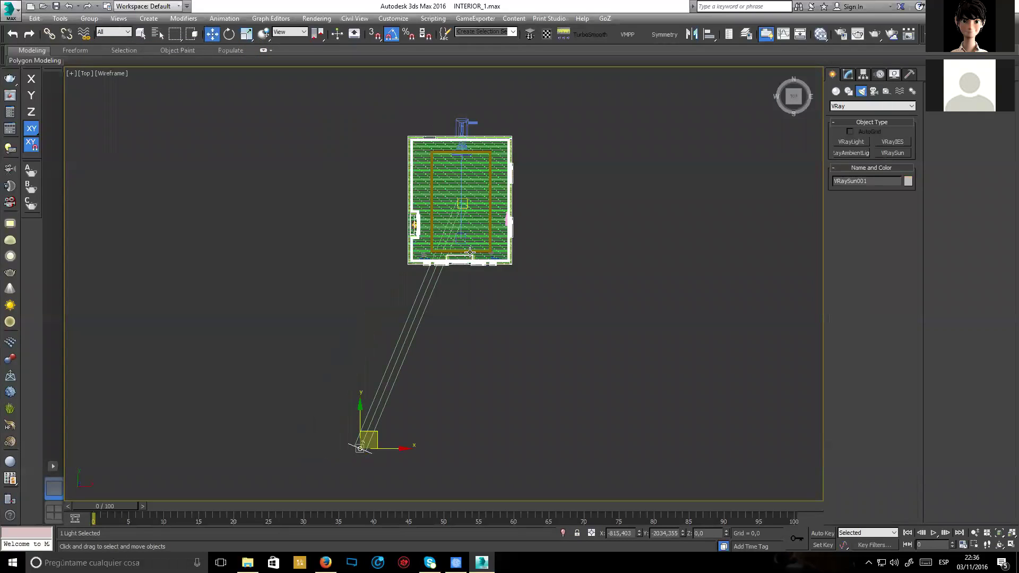
# Limit selection to lights and raise the sun's target vertically in the front view.
pyautogui.press('f')
pyautogui.press('z')
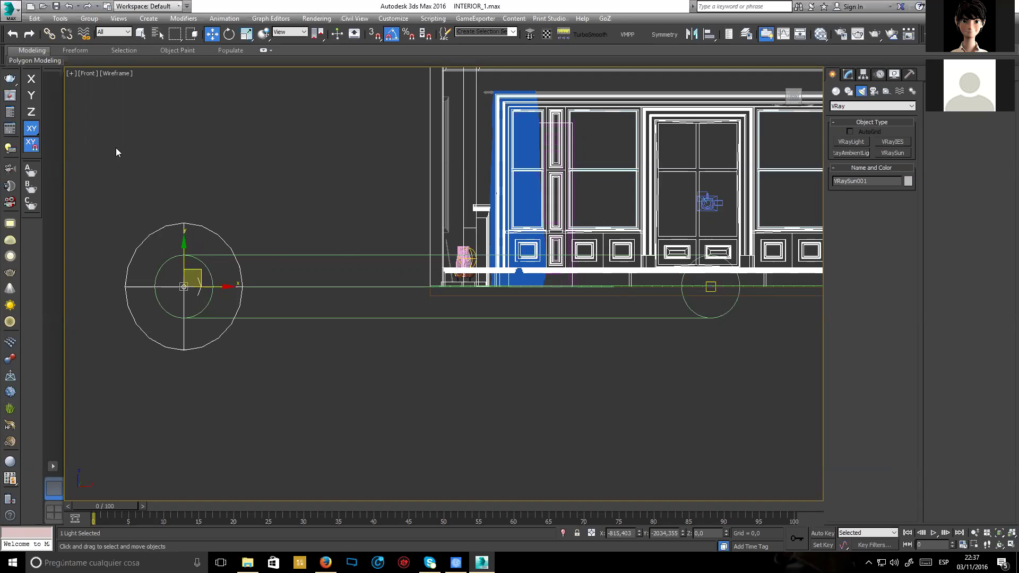
pyautogui.moveTo(634, 280); pyautogui.dragTo(574, 297, button='middle')
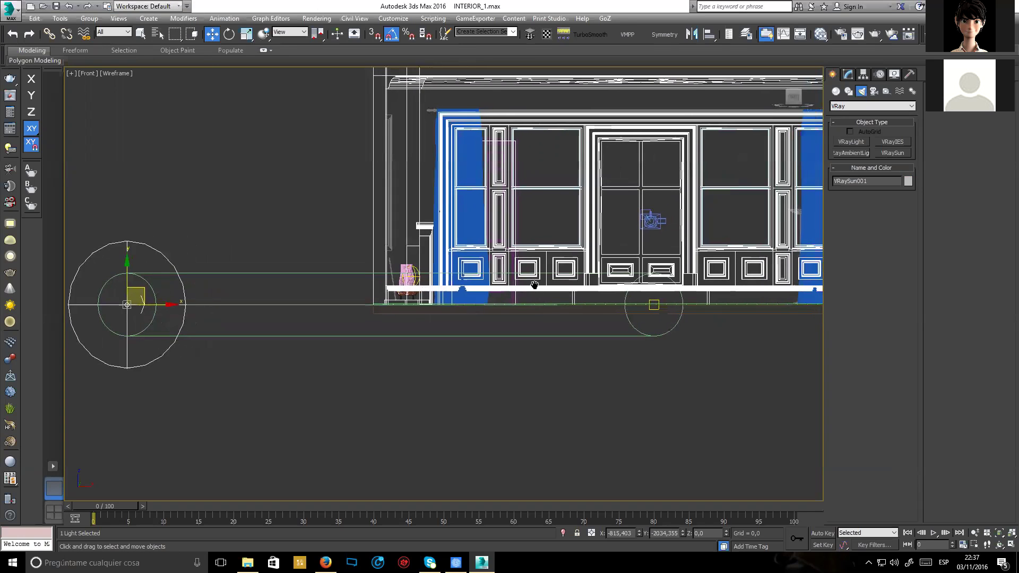
pyautogui.click(121, 35)
pyautogui.click(116, 64)
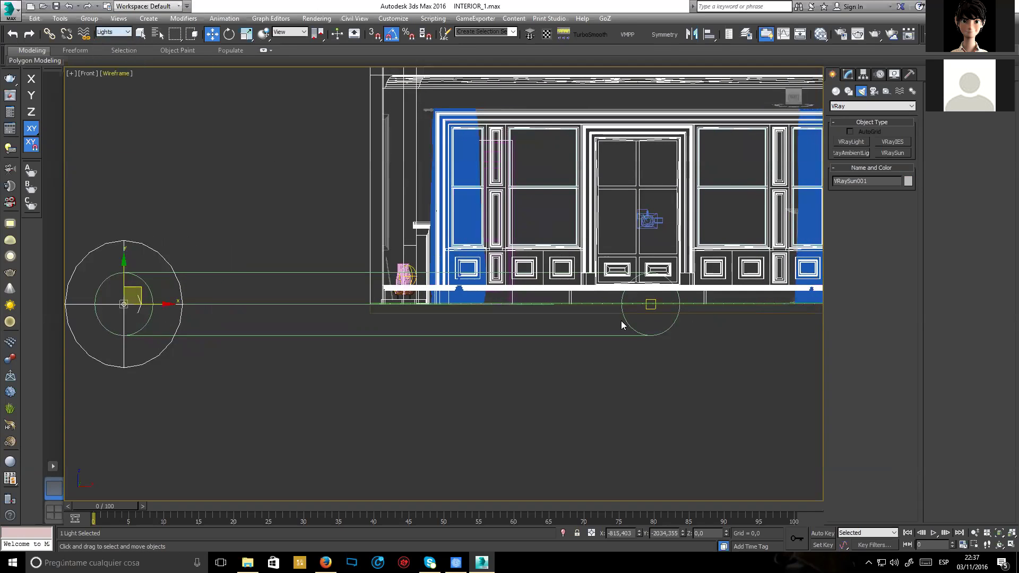
pyautogui.click(652, 305)
pyautogui.moveTo(659, 270); pyautogui.dragTo(659, 179)
# Raise the VRaySun vertically to a Z height of about 1053.5 in the front view.
pyautogui.click(406, 257)
pyautogui.scroll(-6, 405, 258)
pyautogui.moveTo(271, 277); pyautogui.dragTo(277, 319, button='middle')
pyautogui.moveTo(272, 325); pyautogui.dragTo(305, 92)
# Increase the VRaySun's photon emit radius to about 1117 in the top view so that it encloses the room.
pyautogui.press('t')
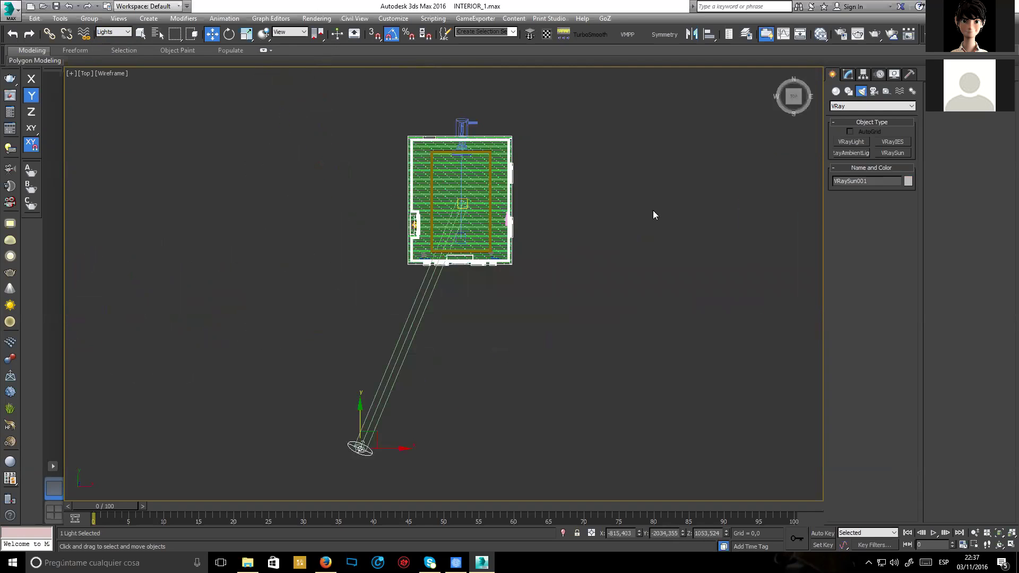
pyautogui.click(848, 74)
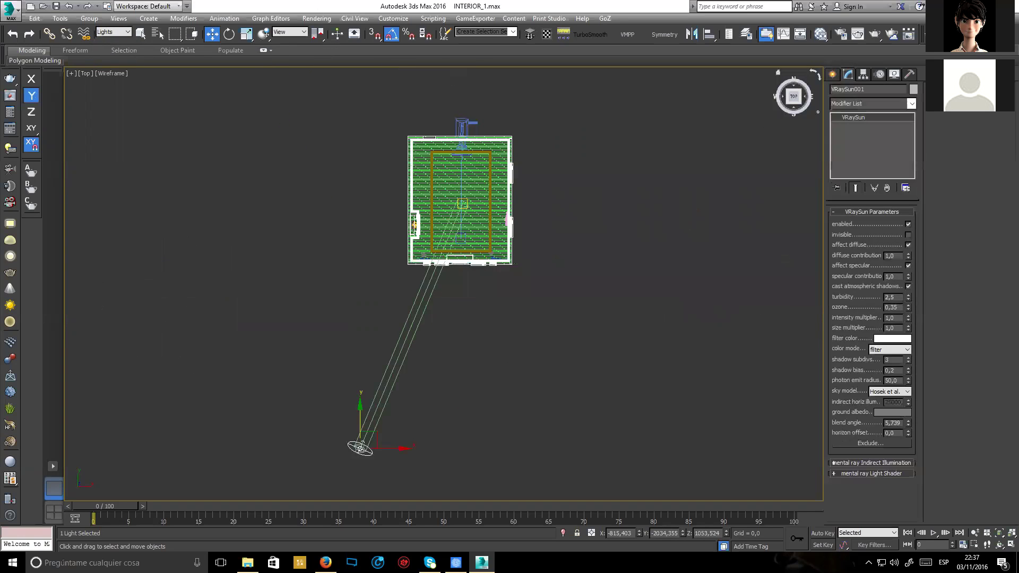
pyautogui.moveTo(909, 380)
pyautogui.mouseDown()
pyautogui.moveTo(909, 350)
pyautogui.moveTo(908, 383)
pyautogui.mouseUp()
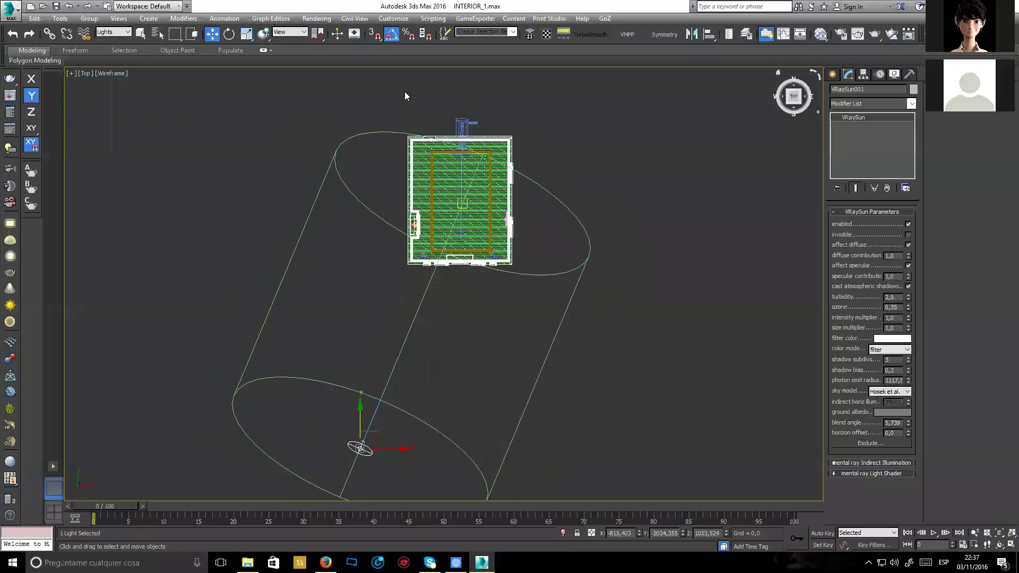
pyautogui.moveTo(790, 296); pyautogui.dragTo(790, 263, button='middle')
pyautogui.moveTo(584, 256); pyautogui.dragTo(533, 237, button='middle')
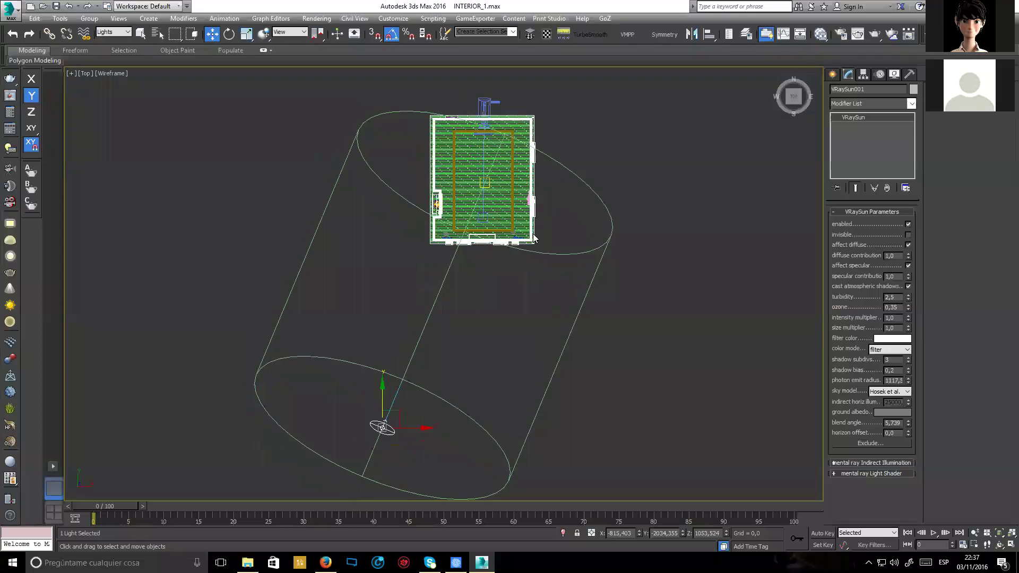
pyautogui.scroll(3, 478, 192)
pyautogui.scroll(-1, 611, 223)
pyautogui.scroll(-3, 548, 228)
pyautogui.scroll(3, 499, 211)
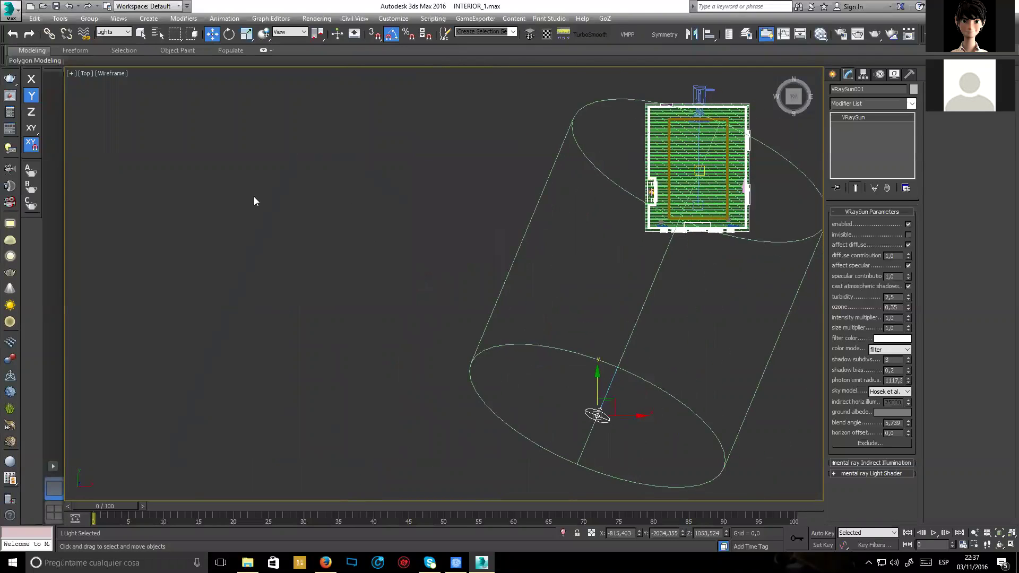
# Bring the environment's VRaySky map into the Slate Material Editor, close the environment settings and enlarge the map's preview.
pyautogui.press('8')
pyautogui.press('m')
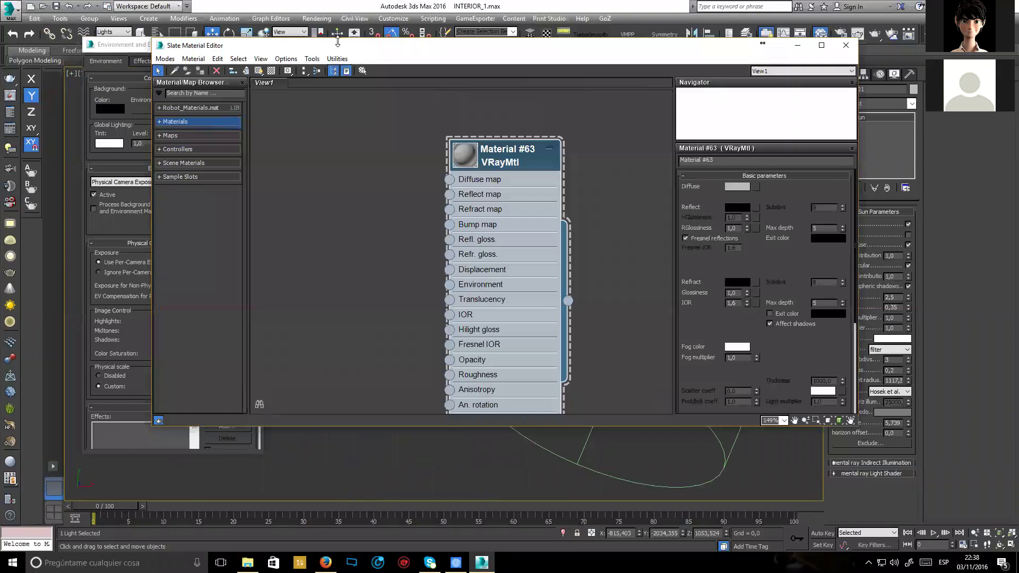
pyautogui.moveTo(338, 43); pyautogui.dragTo(498, 70)
pyautogui.moveTo(190, 110); pyautogui.dragTo(471, 191)
pyautogui.click(642, 294)
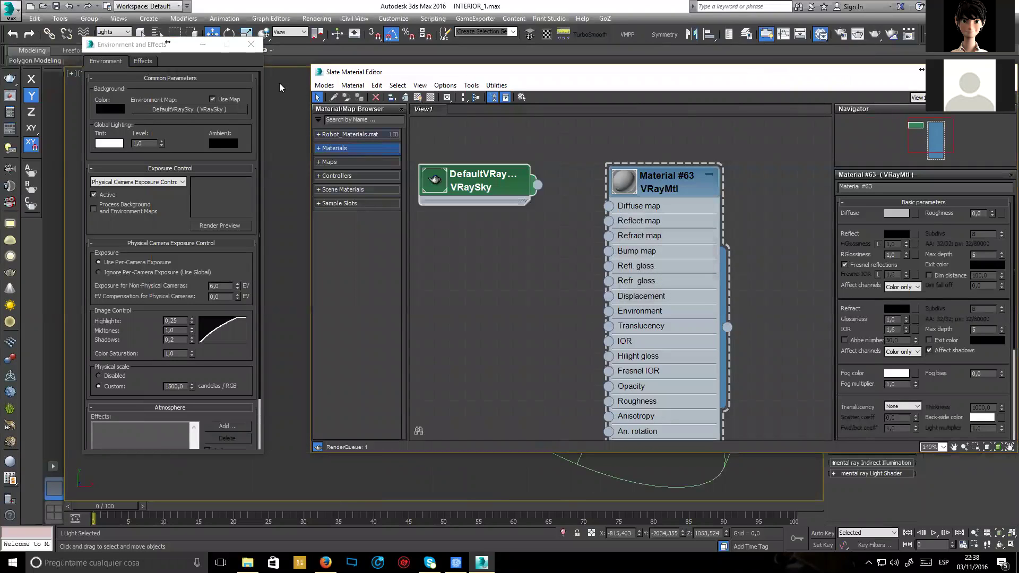
pyautogui.click(250, 44)
pyautogui.doubleClick(432, 184)
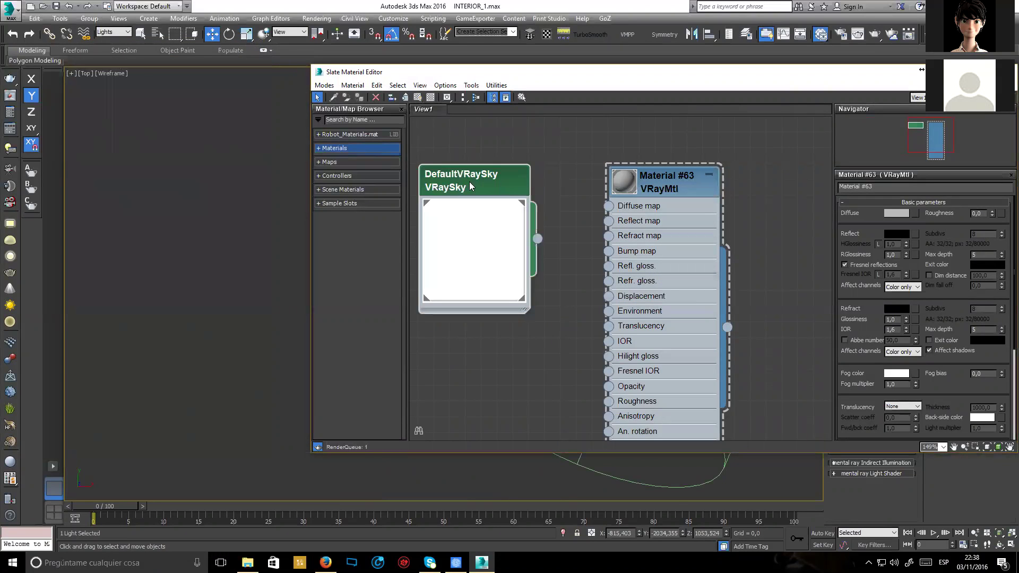
pyautogui.moveTo(462, 154); pyautogui.dragTo(527, 155, button='middle')
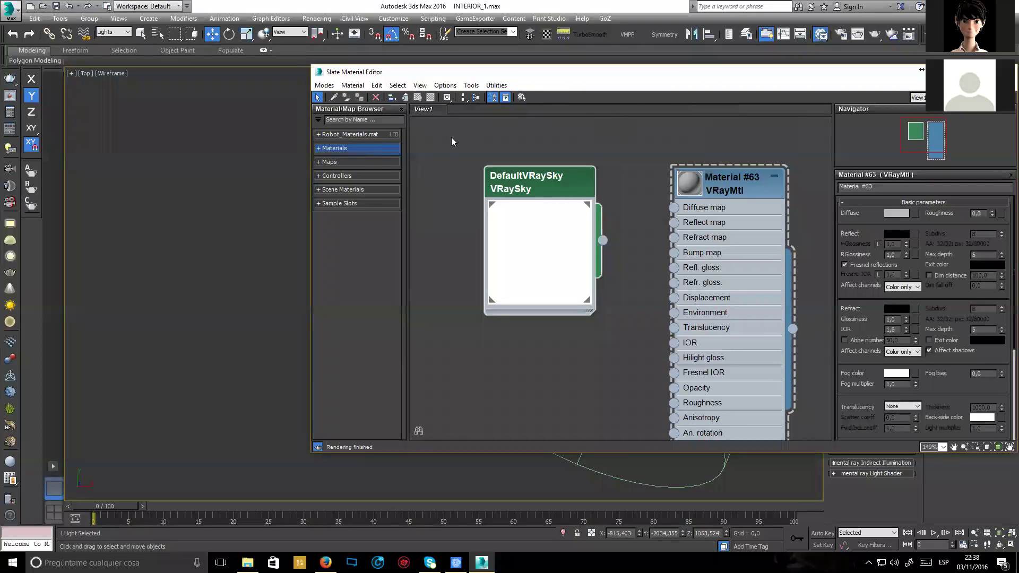
# Enable specify sun node on the VRaySky map, assign the scene's VRaySun as its sun light, and close the material editor.
pyautogui.moveTo(289, 152); pyautogui.dragTo(91, 150, button='middle')
pyautogui.scroll(-4, 92, 149)
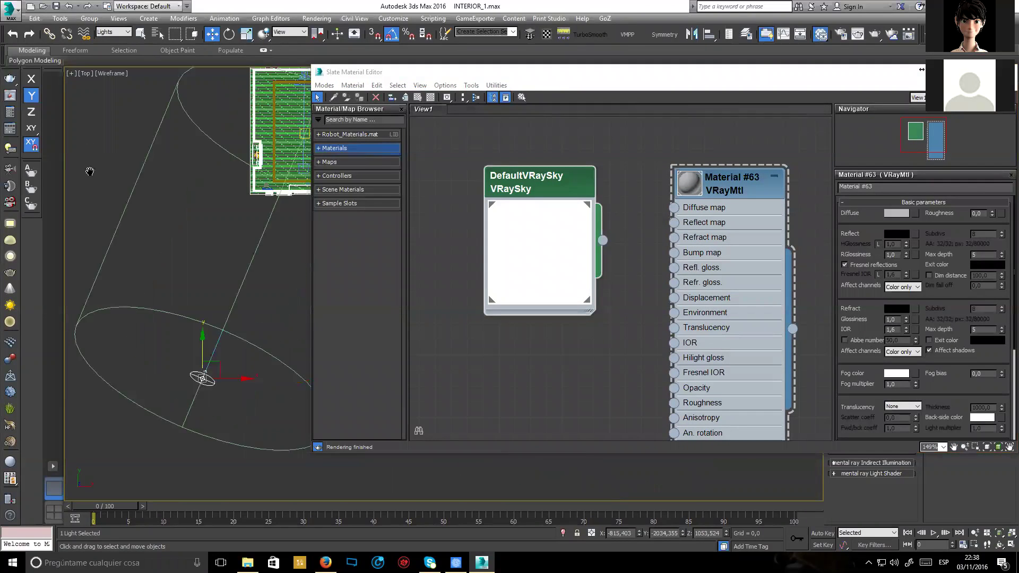
pyautogui.click(533, 148)
pyautogui.click(537, 177)
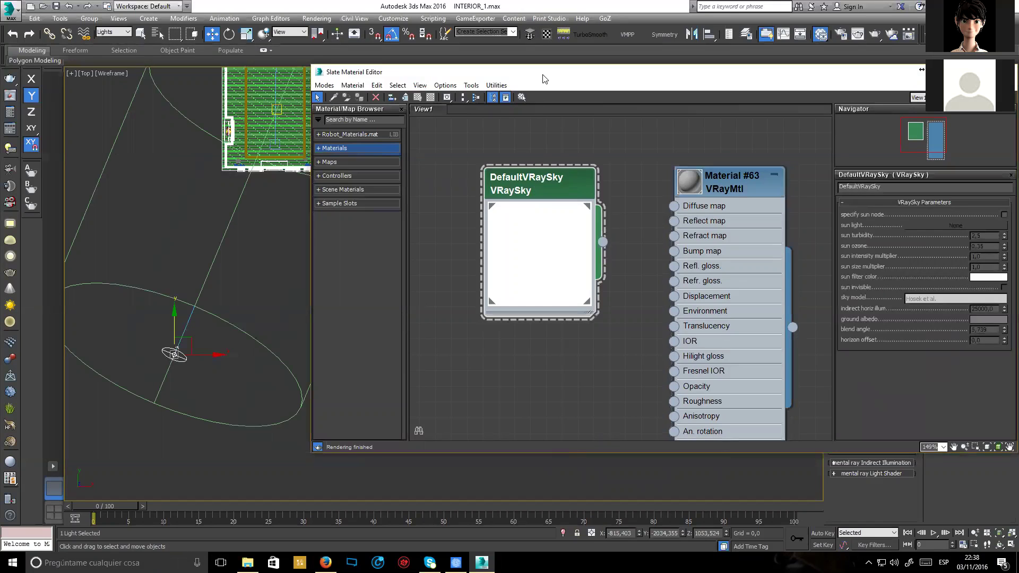
pyautogui.moveTo(496, 75); pyautogui.dragTo(430, 59)
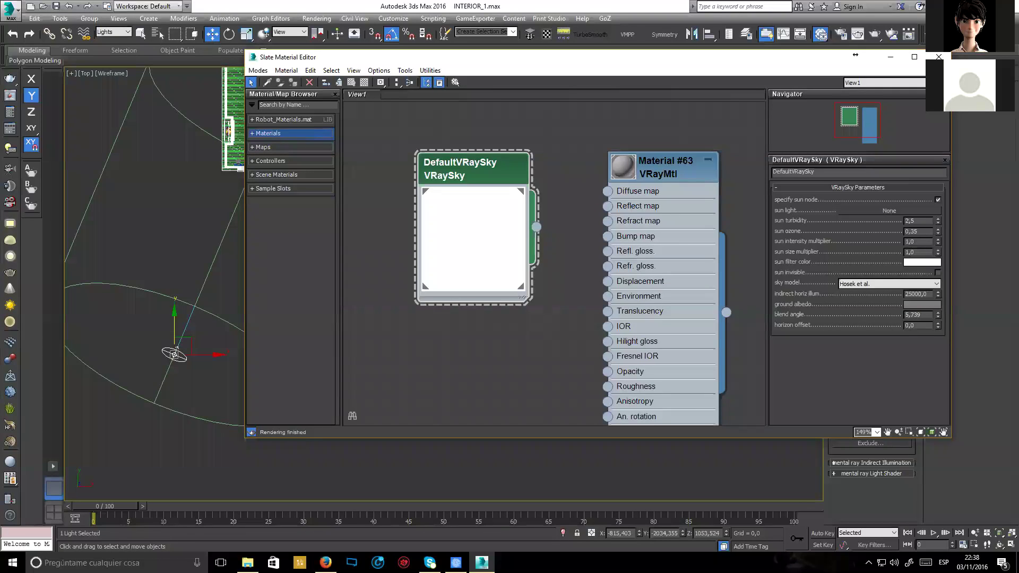
pyautogui.click(844, 211)
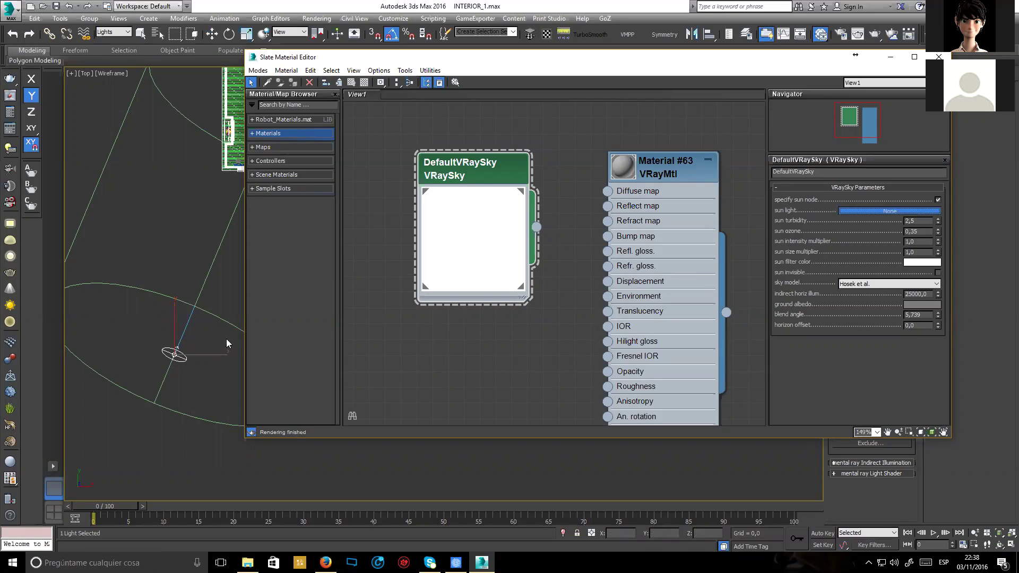
pyautogui.click(175, 354)
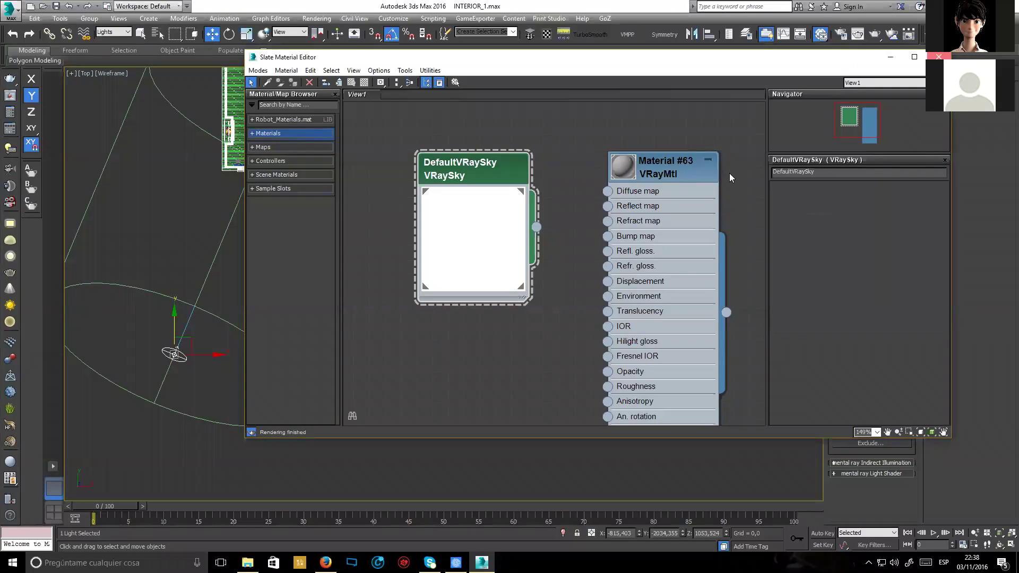
pyautogui.click(939, 56)
# Return to the camera view, reset the selection filter to All and select PhysCamera001 by name.
pyautogui.scroll(-3, 474, 200)
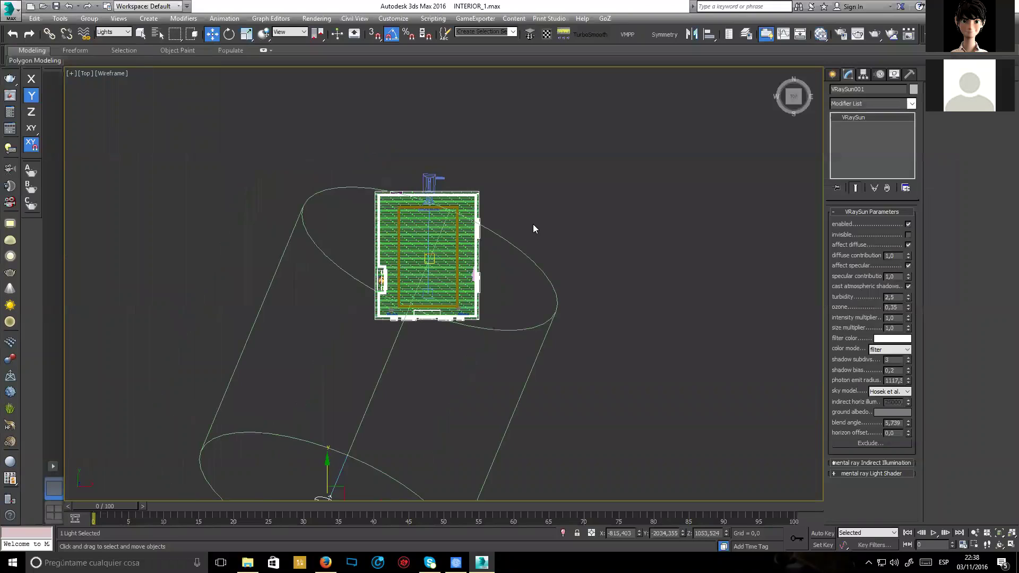
pyautogui.press('c')
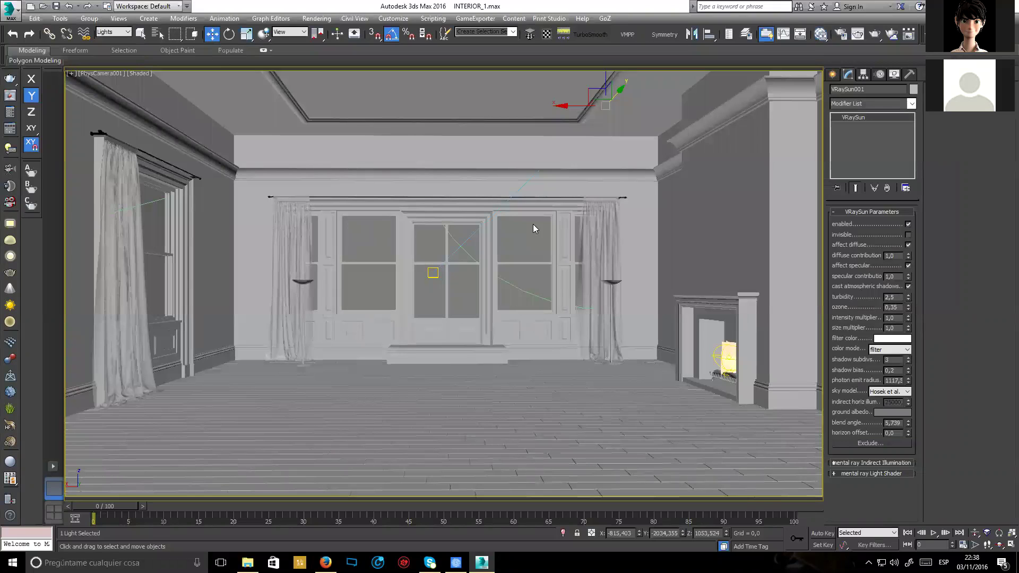
pyautogui.click(122, 38)
pyautogui.click(105, 64)
pyautogui.click(157, 33)
pyautogui.doubleClick(63, 75)
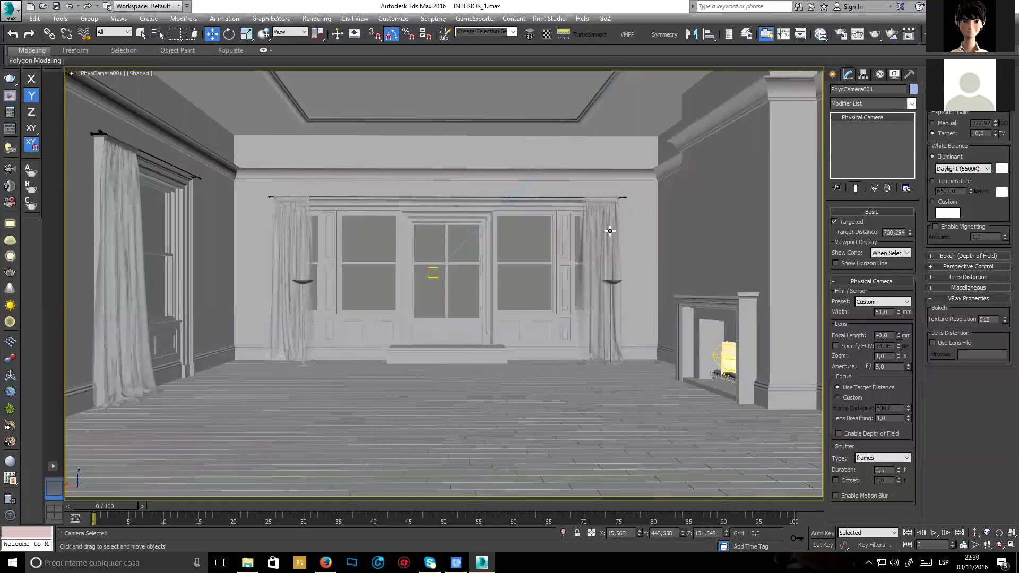
pyautogui.click(157, 33)
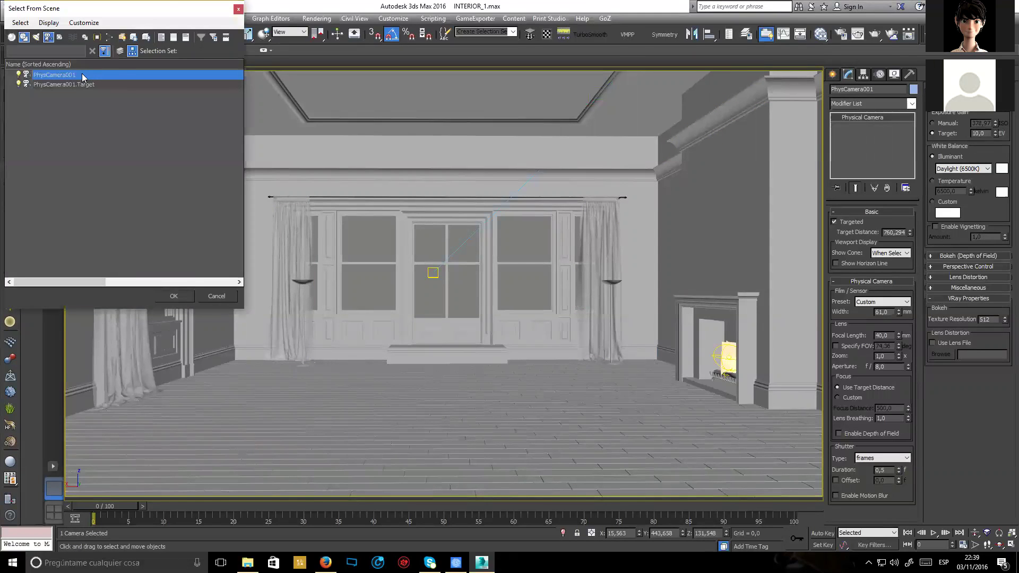
pyautogui.doubleClick(82, 74)
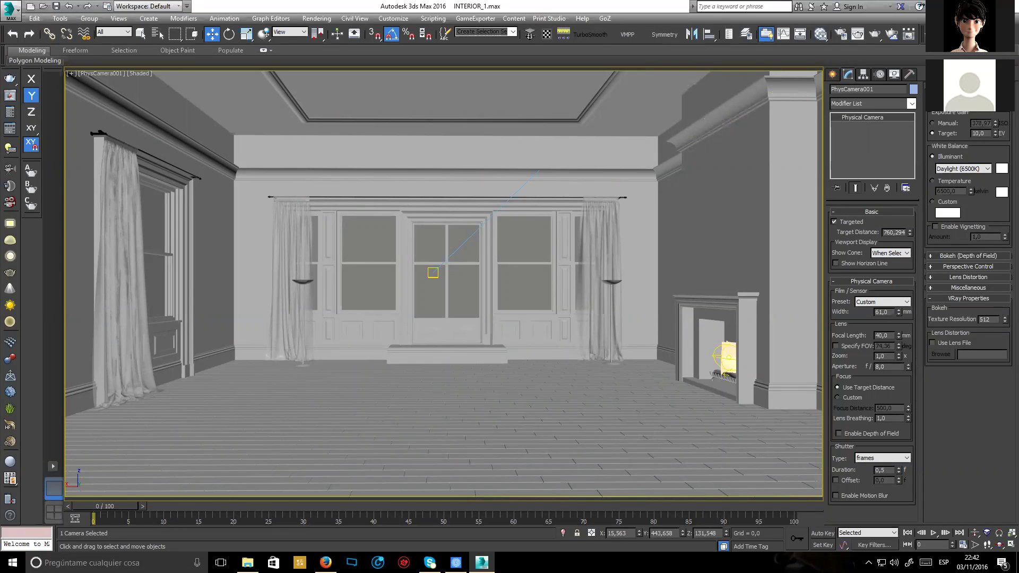
# Maximize the top view and show the V-Ray camera types available for creation.
pyautogui.click(833, 74)
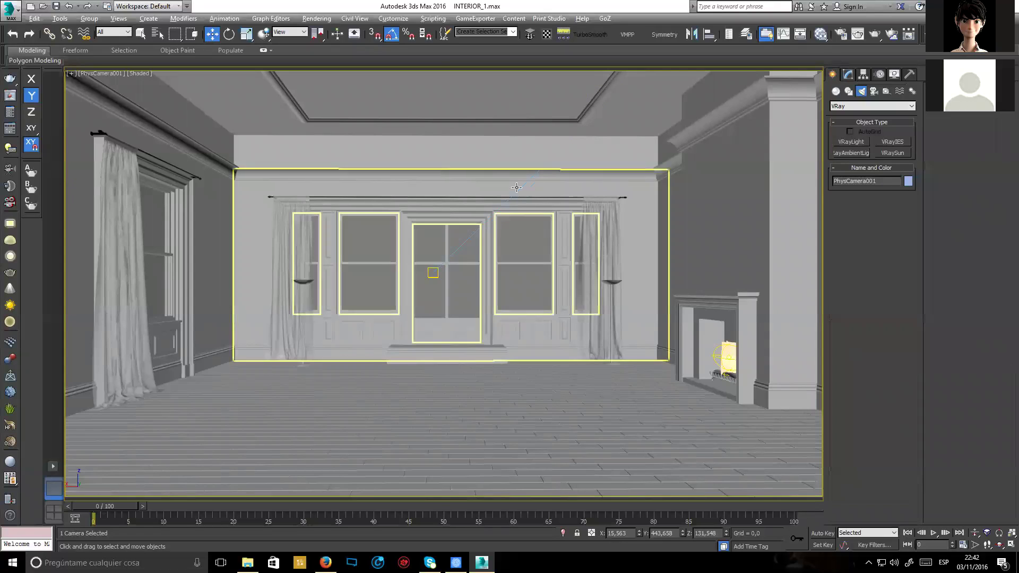
pyautogui.hotkey('alt', 'w')
pyautogui.scroll(6, 297, 143)
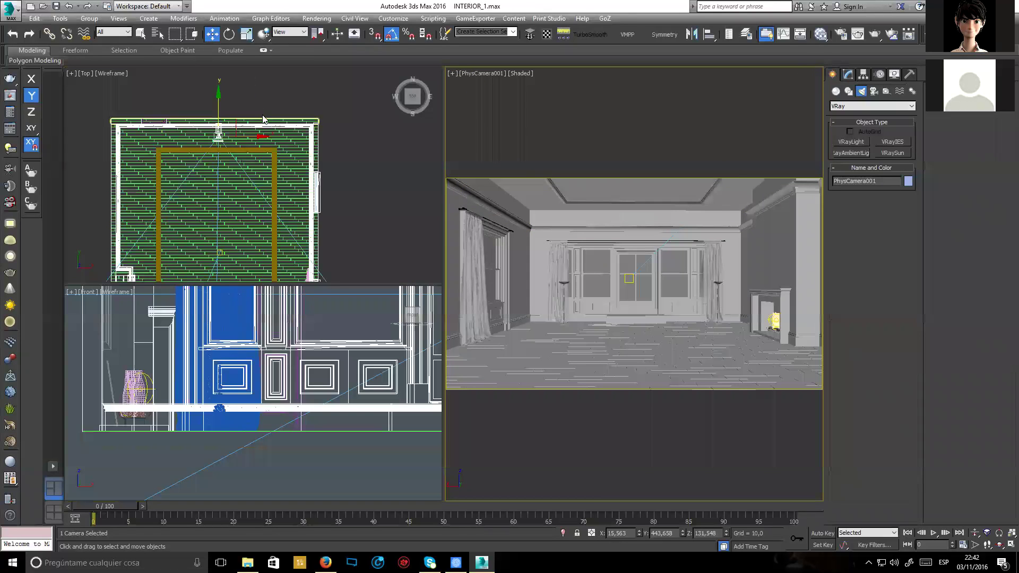
pyautogui.hotkey('alt', 'w')
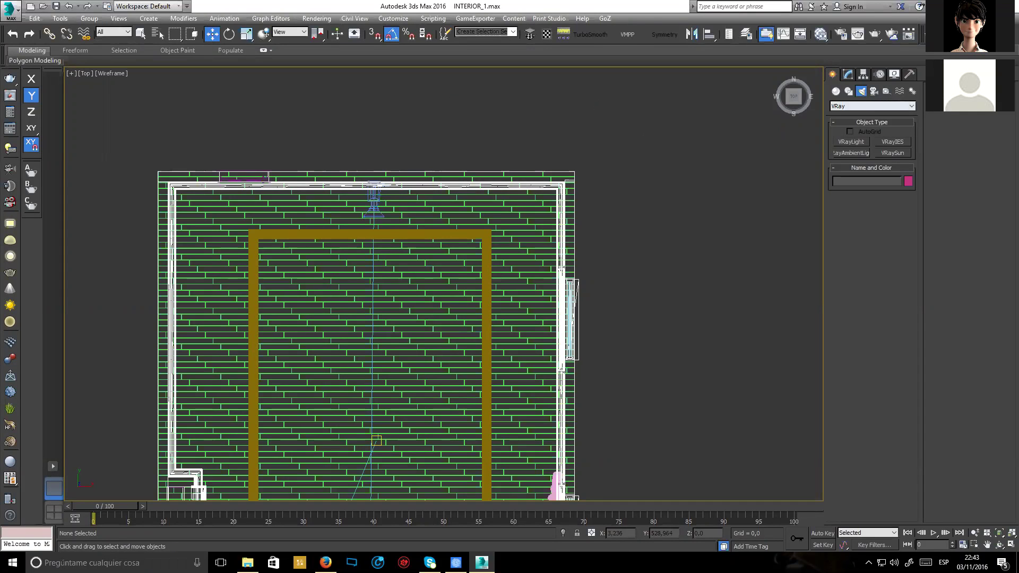
pyautogui.moveTo(370, 203); pyautogui.dragTo(426, 162, button='middle')
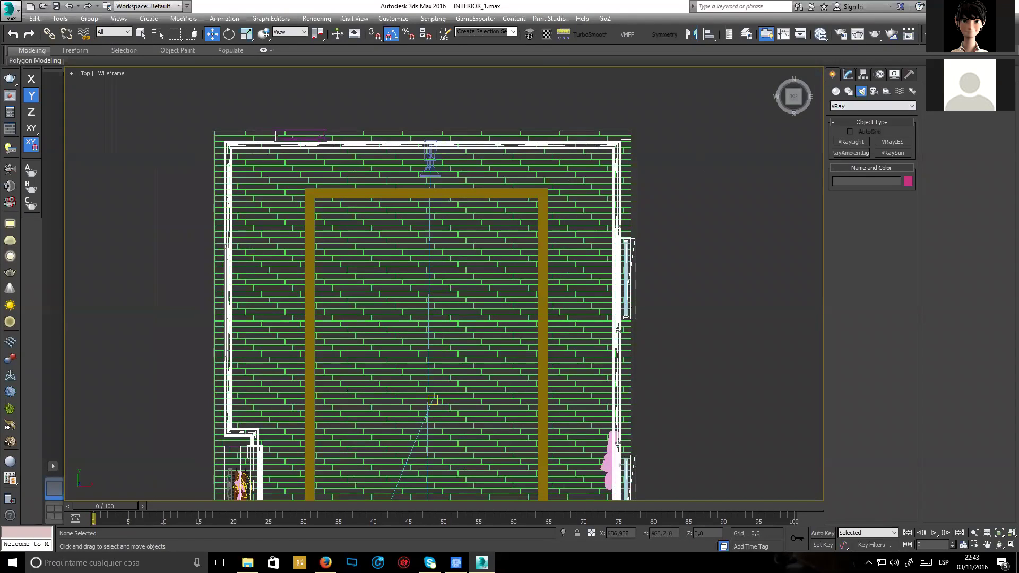
pyautogui.click(874, 91)
pyautogui.click(873, 106)
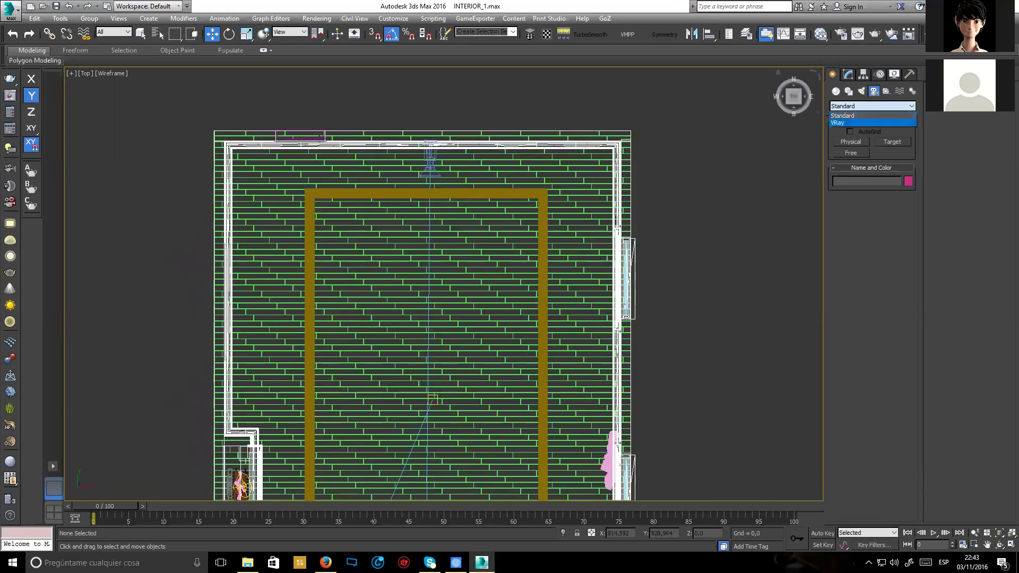
pyautogui.click(844, 123)
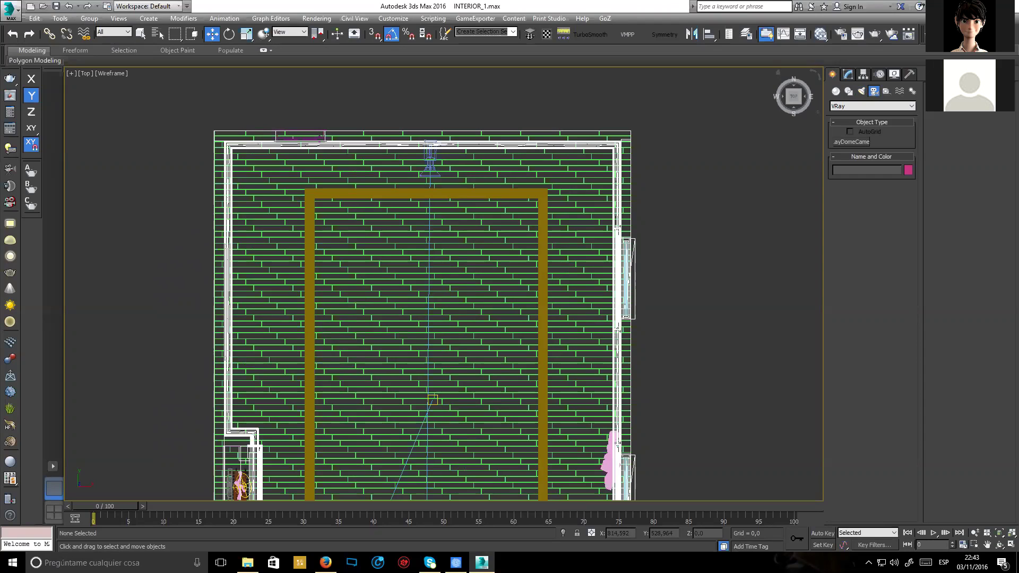
# Switch the camera creation category back to Standard and check its camera types.
pyautogui.click(873, 106)
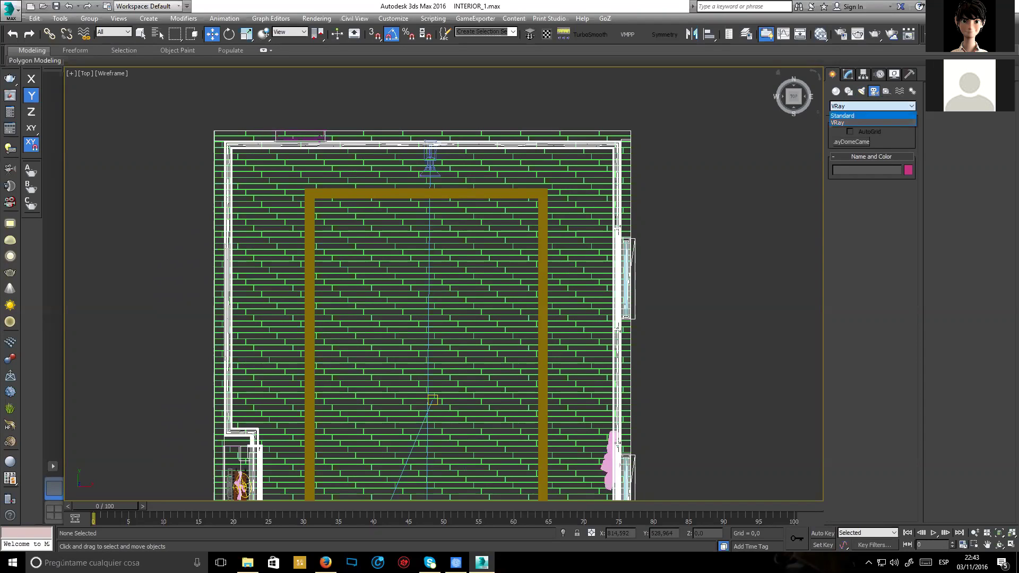
pyautogui.press('Return')
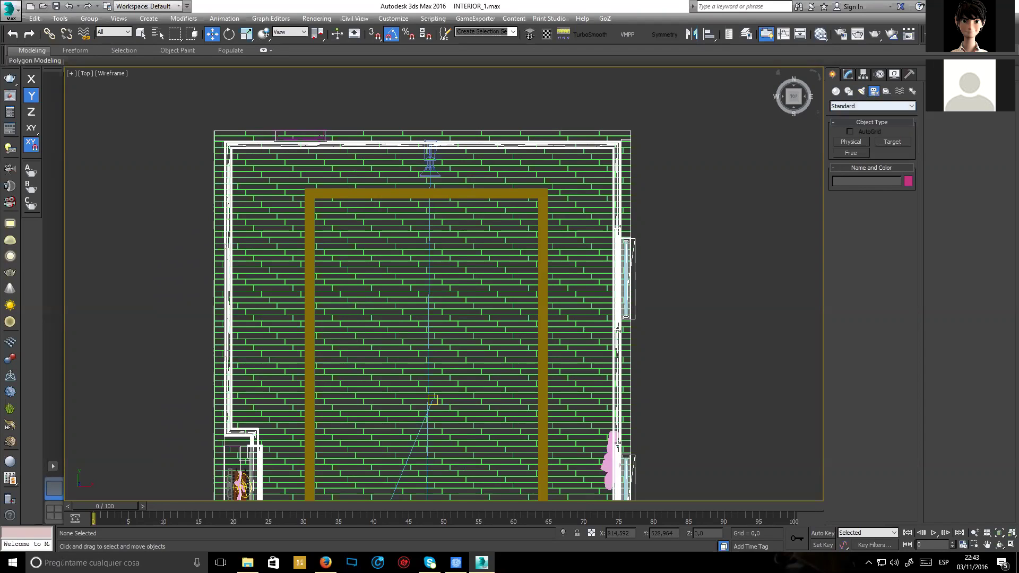
pyautogui.click(892, 106)
pyautogui.press('Escape')
pyautogui.click(892, 107)
pyautogui.press('Escape')
# Select PhysCamera001 in the top view, examine its placement in the room and return to the camera view.
pyautogui.click(430, 161)
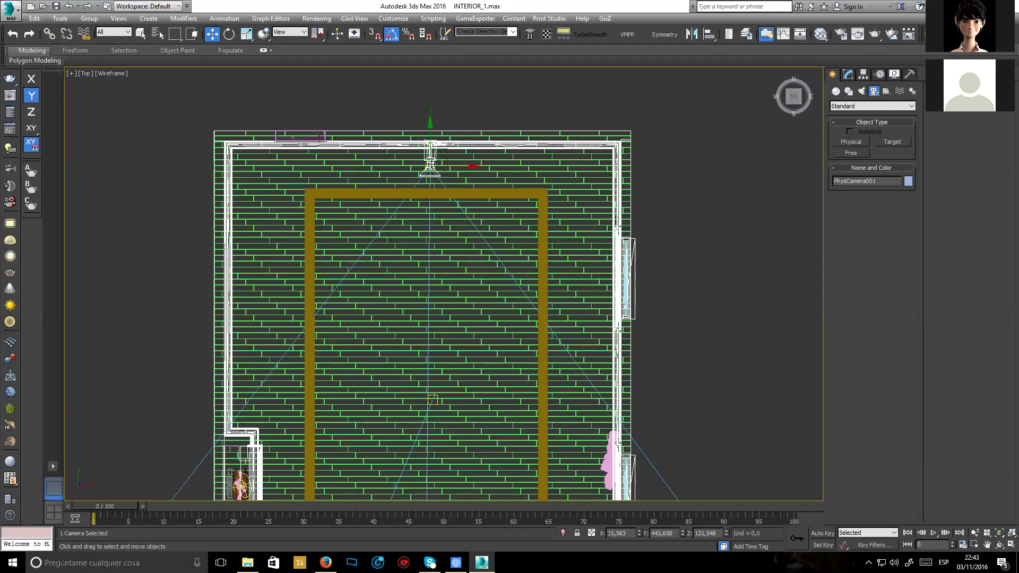
pyautogui.scroll(-5, 431, 162)
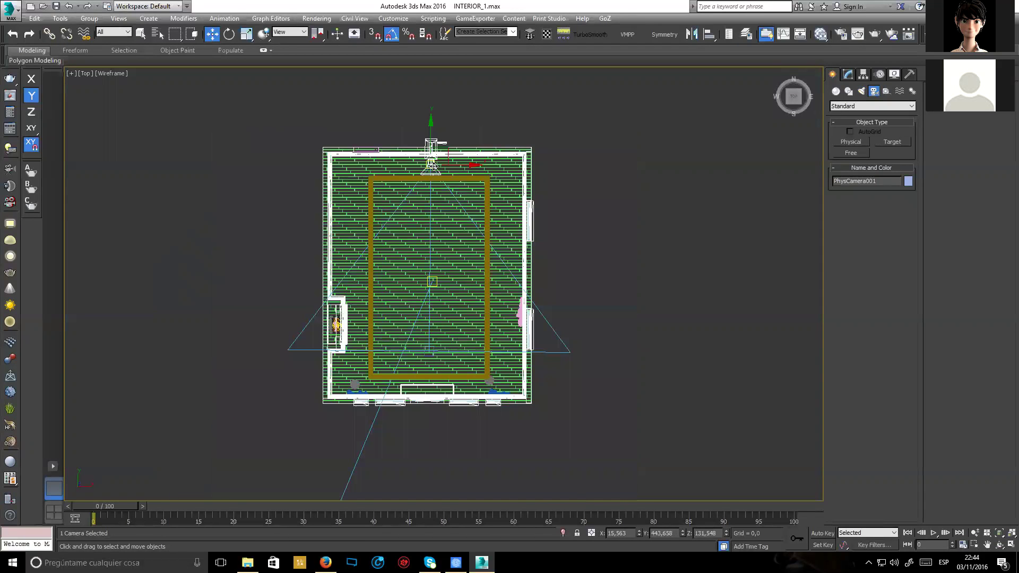
pyautogui.scroll(3, 432, 165)
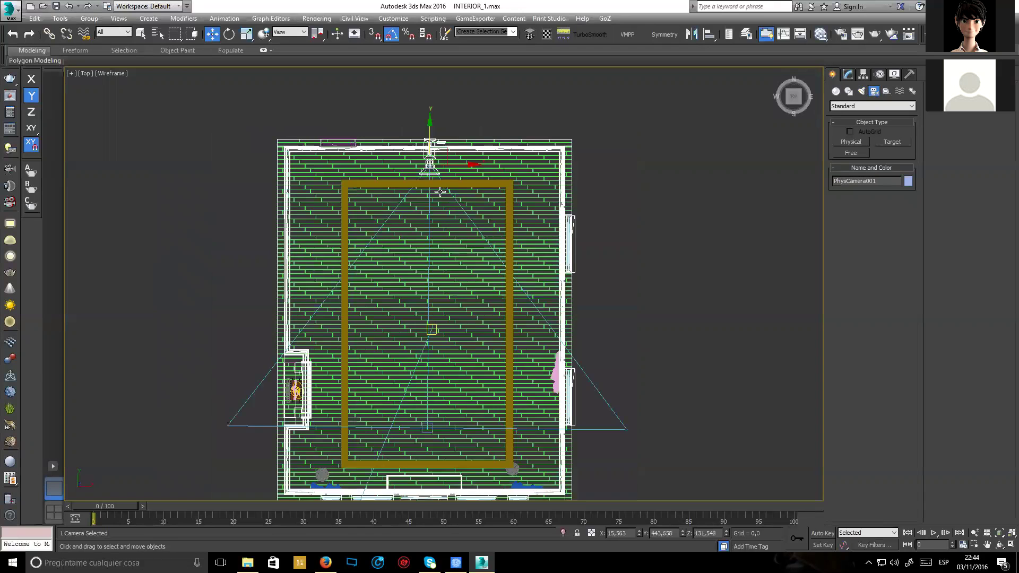
pyautogui.scroll(15, 441, 192)
pyautogui.scroll(-10, 438, 150)
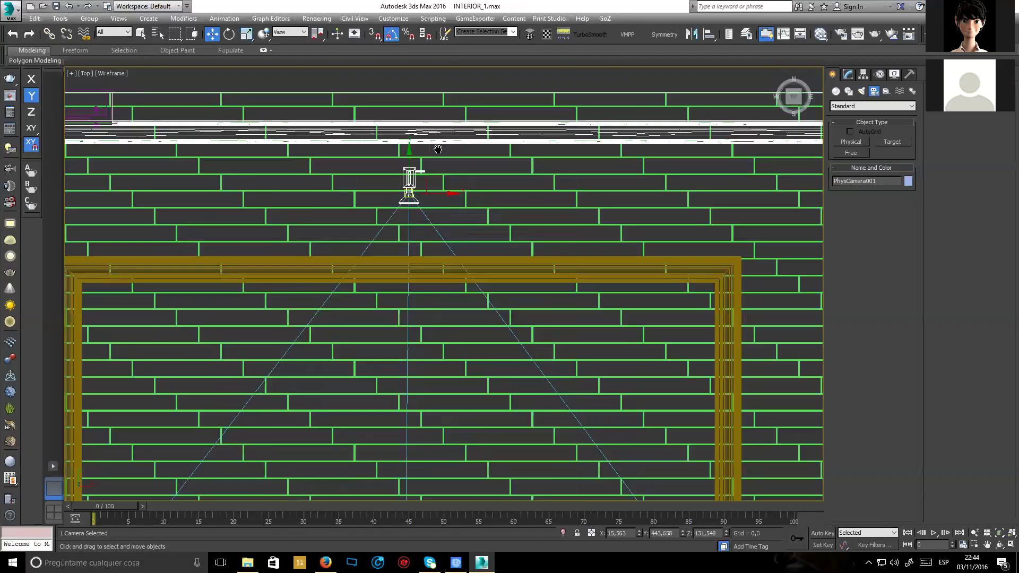
pyautogui.scroll(-8, 438, 150)
pyautogui.scroll(2, 438, 150)
pyautogui.press('c')
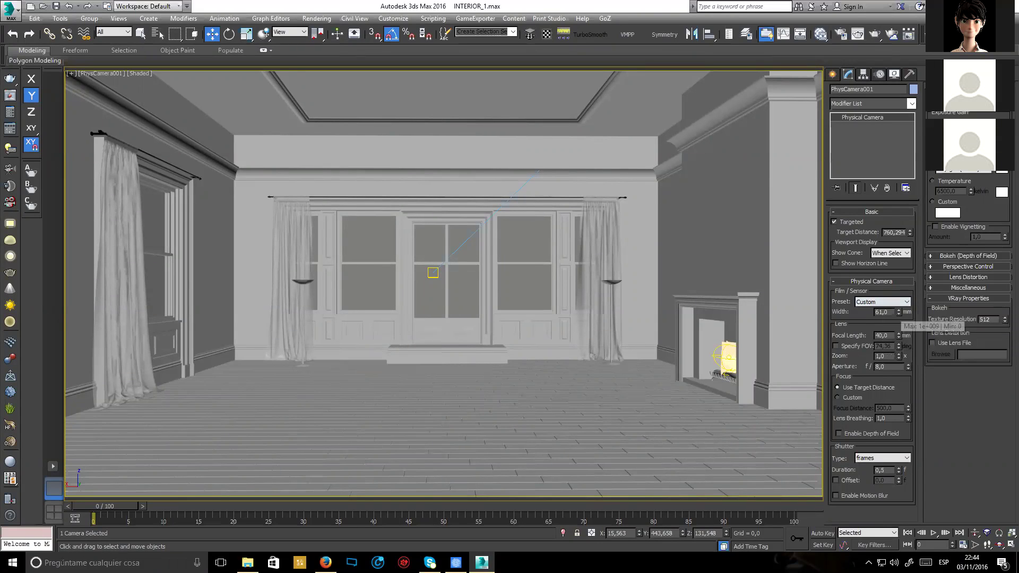
# Try a film width of 68 mm on PhysCamera001 and set it back to 61 mm.
pyautogui.moveTo(899, 313)
pyautogui.mouseDown()
pyautogui.moveTo(899, 293)
pyautogui.moveTo(899, 303)
pyautogui.mouseUp()
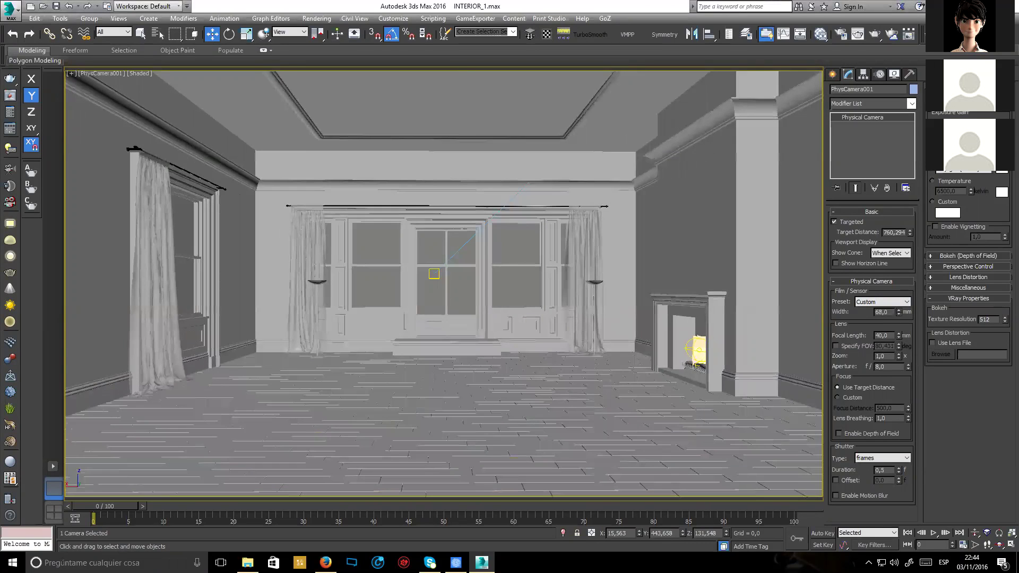
pyautogui.moveTo(898, 312); pyautogui.dragTo(899, 317)
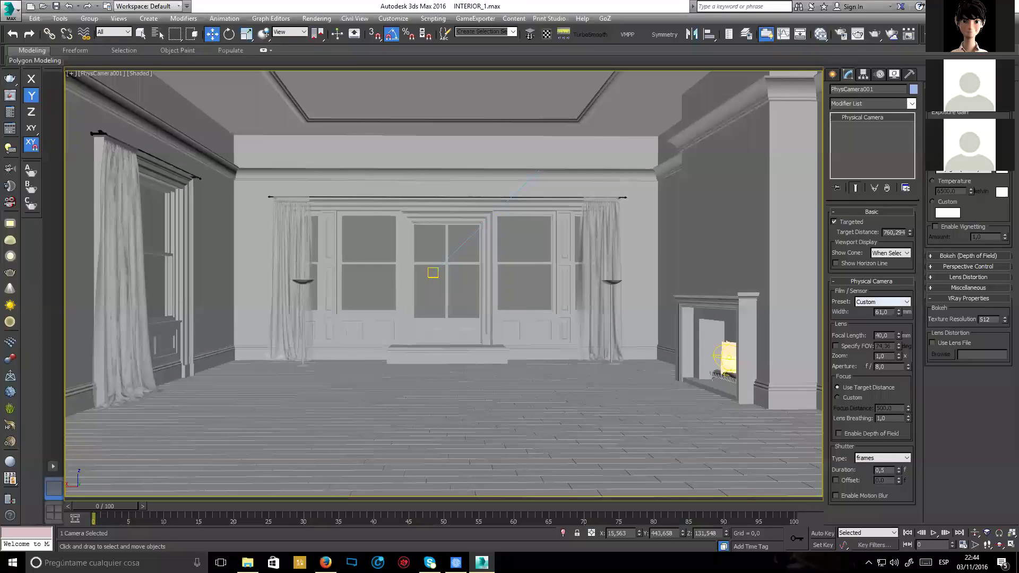
# Examine the film/sensor presets available for the physical camera, from 35mm (Full Frame) to Custom.
pyautogui.click(883, 302)
pyautogui.press('Escape')
pyautogui.click(903, 253)
pyautogui.click(883, 301)
pyautogui.click(882, 301)
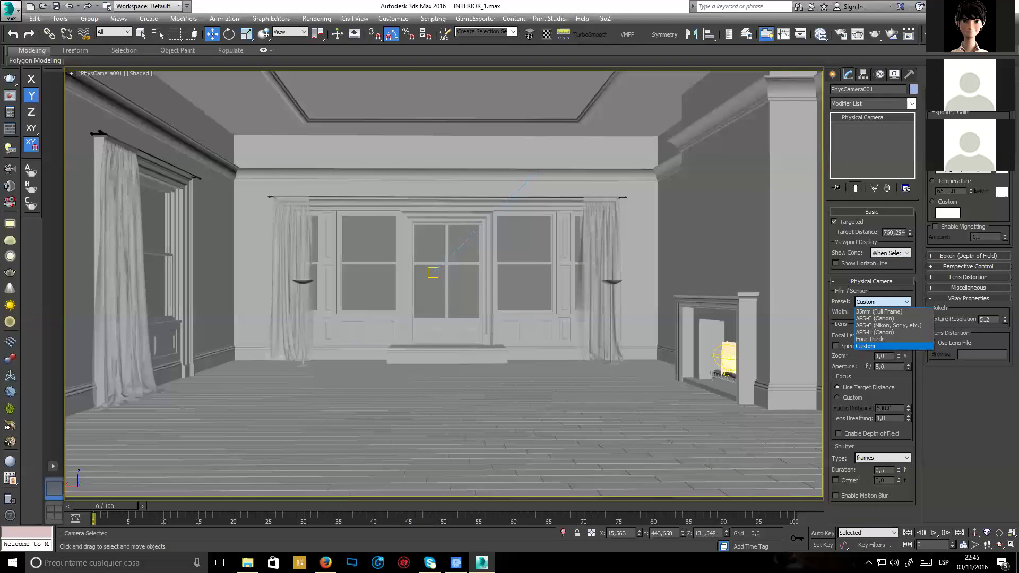
pyautogui.press('Escape')
pyautogui.hotkey('alt', 'Down')
pyautogui.press('Up')
pyautogui.press('Up')
pyautogui.press('Up')
pyautogui.press('Up')
pyautogui.press('Down')
pyautogui.press('Up')
pyautogui.press('Down')
pyautogui.press('Down')
pyautogui.press('Up')
pyautogui.press('Up')
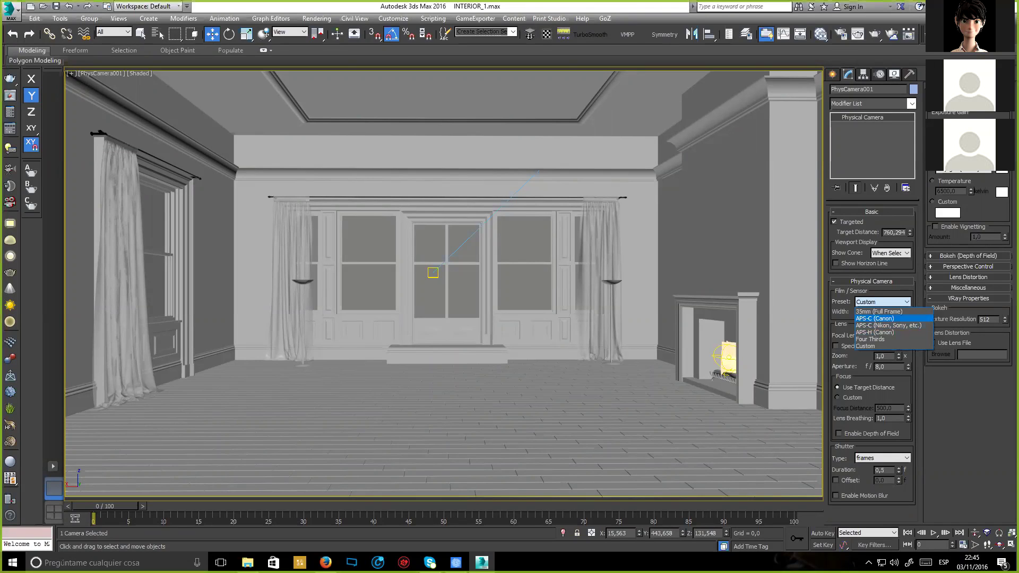
pyautogui.press('Down')
pyautogui.press('Up')
pyautogui.press('Up')
pyautogui.press('Down')
pyautogui.press('Up')
pyautogui.press('Down')
pyautogui.press('Up')
pyautogui.press('Down')
pyautogui.press('Up')
pyautogui.press('Down')
pyautogui.press('Down')
pyautogui.press('Down')
# Try the APS-C (Canon), APS-C (Nikon, Sony, etc.) and APS-H (Canon) film presets on PhysCamera001.
pyautogui.press('Up')
pyautogui.press('Up')
pyautogui.press('Return')
pyautogui.hotkey('alt', 'Down')
pyautogui.press('Down')
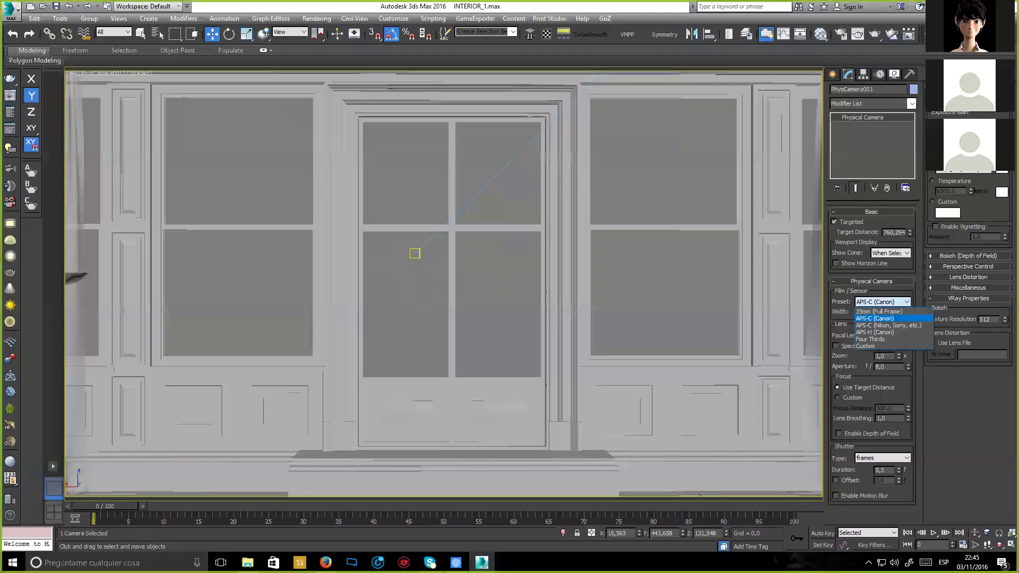
pyautogui.press('Return')
pyautogui.hotkey('alt', 'Down')
pyautogui.press('Down')
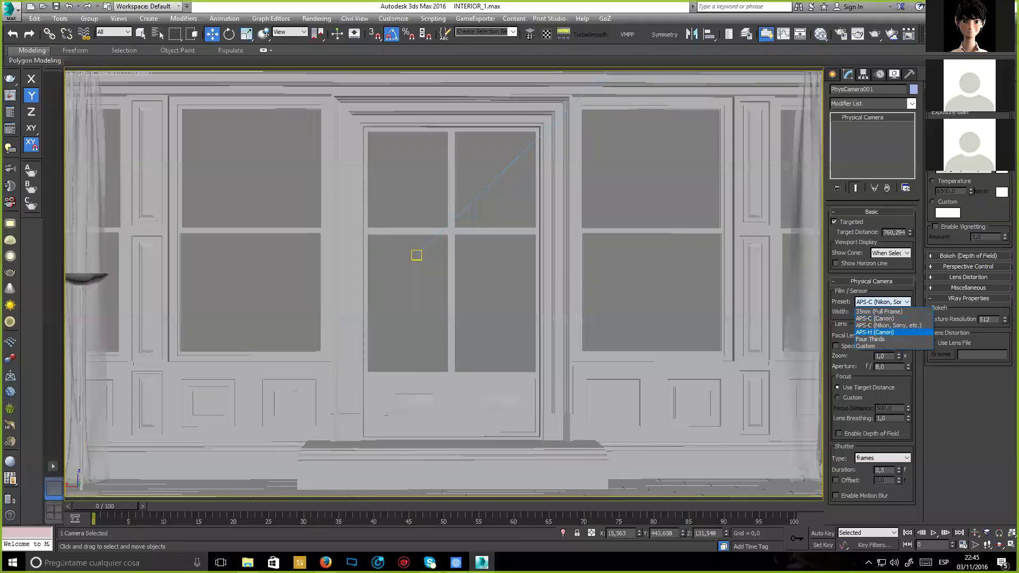
pyautogui.press('Return')
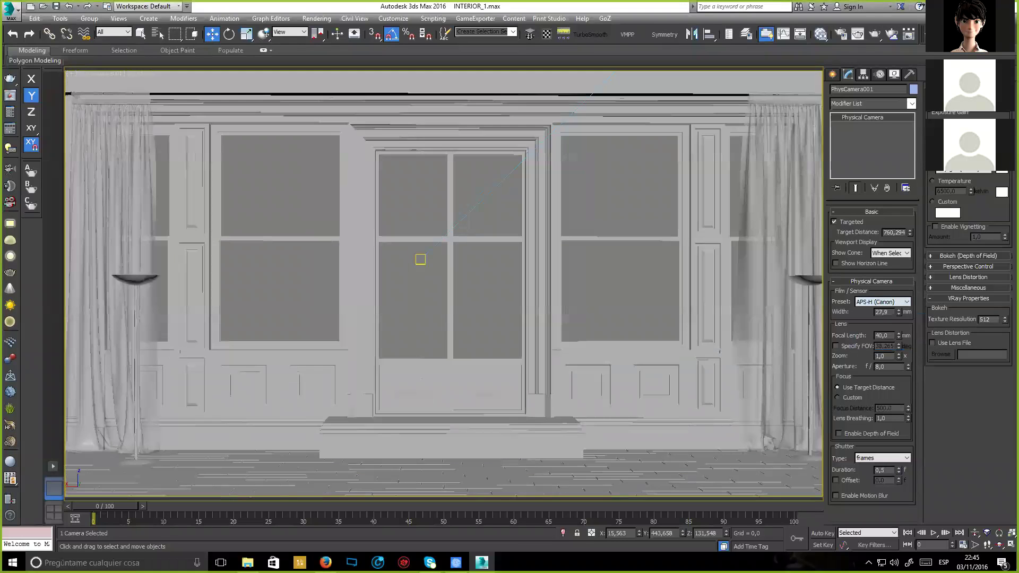
# Return PhysCamera001's film/sensor preset to Custom and set the film width to 64 mm.
pyautogui.hotkey('alt', 'Down')
pyautogui.press('Down')
pyautogui.press('Down')
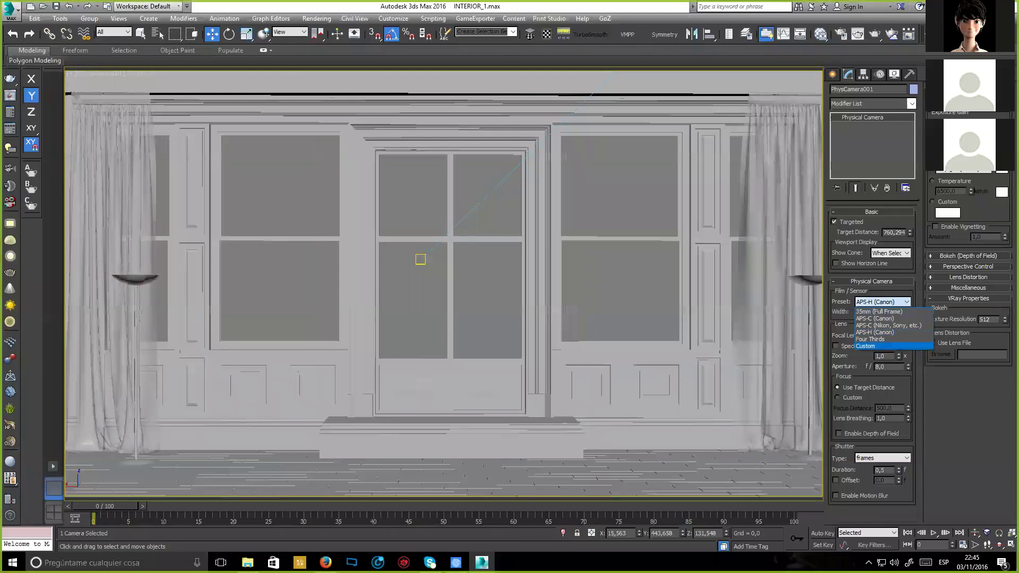
pyautogui.press('Return')
pyautogui.press('Tab')
pyautogui.write('64')
pyautogui.press('Return')
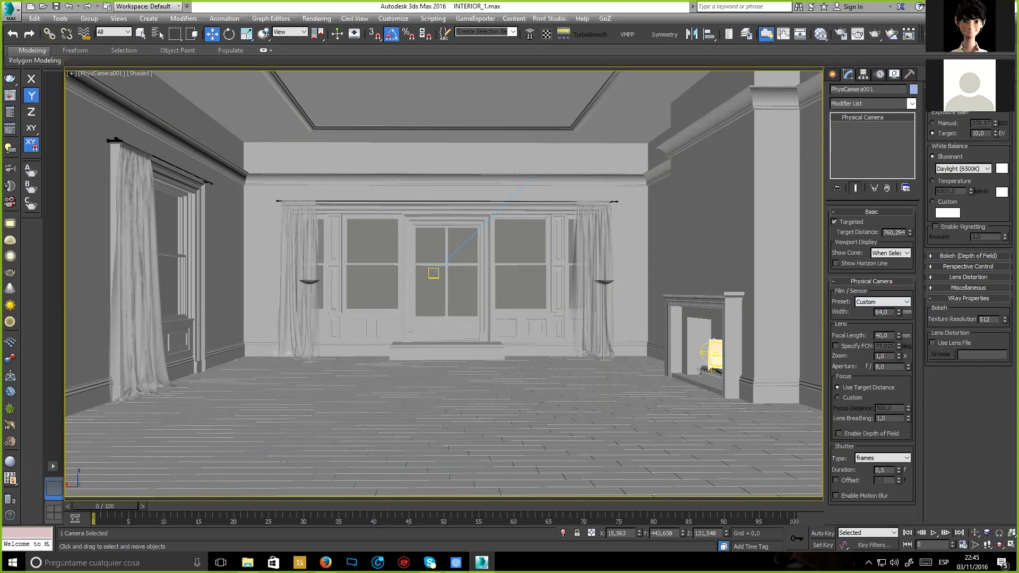
# Try other focal length and aperture values on PhysCamera001 and restore 40 mm and f/8.
pyautogui.moveTo(899, 336); pyautogui.dragTo(898, 341)
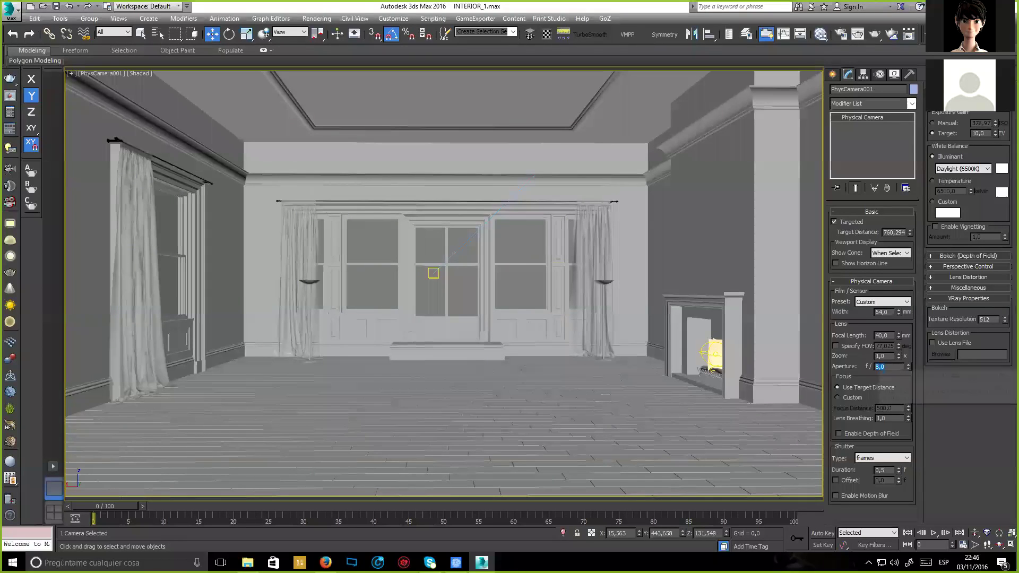
pyautogui.write('3')
pyautogui.press('Return')
pyautogui.write('3')
pyautogui.press('Return')
pyautogui.click(887, 367)
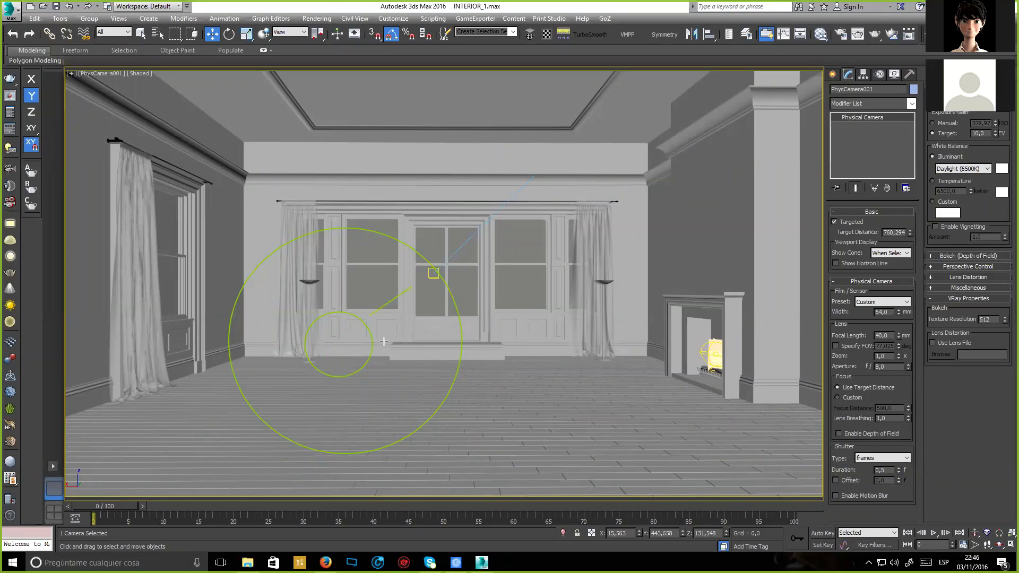
pyautogui.moveTo(333, 396); pyautogui.dragTo(294, 441)
pyautogui.moveTo(250, 371); pyautogui.dragTo(310, 378)
pyautogui.moveTo(291, 337); pyautogui.dragTo(243, 306)
pyautogui.moveTo(307, 268)
pyautogui.mouseDown()
pyautogui.moveTo(335, 304)
pyautogui.moveTo(343, 233)
pyautogui.mouseUp()
pyautogui.click(423, 341)
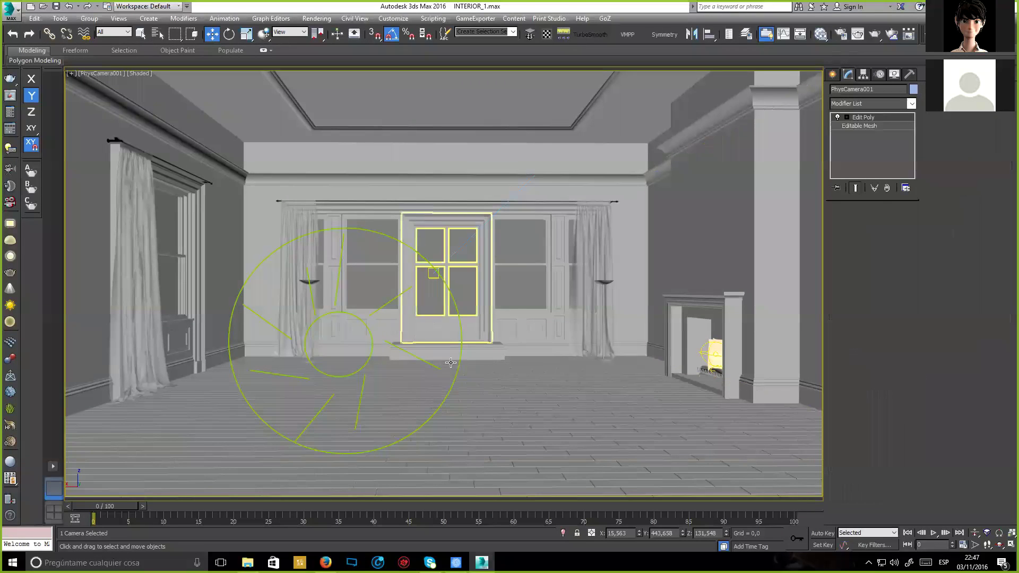
# Undo the accidental move of the central panelled window and reselect PhysCamera001.
pyautogui.hotkey('ctrl', 'z')
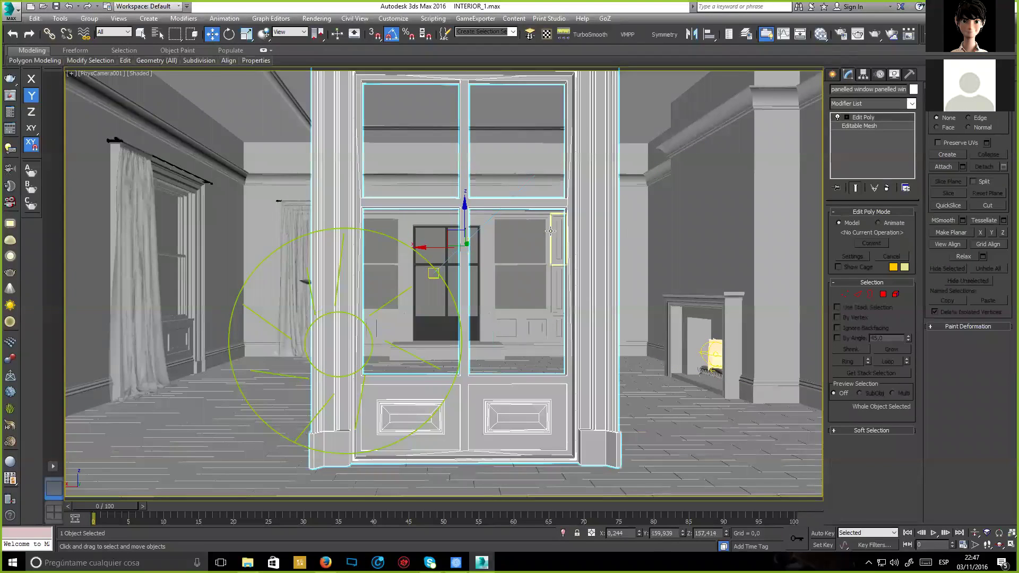
pyautogui.hotkey('ctrl', 'y')
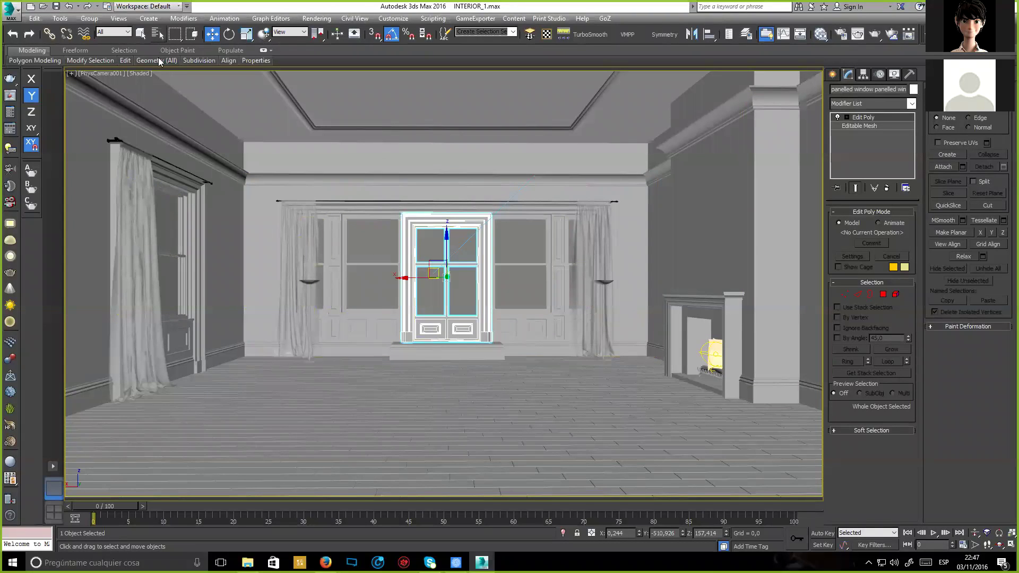
pyautogui.click(158, 33)
pyautogui.doubleClick(65, 75)
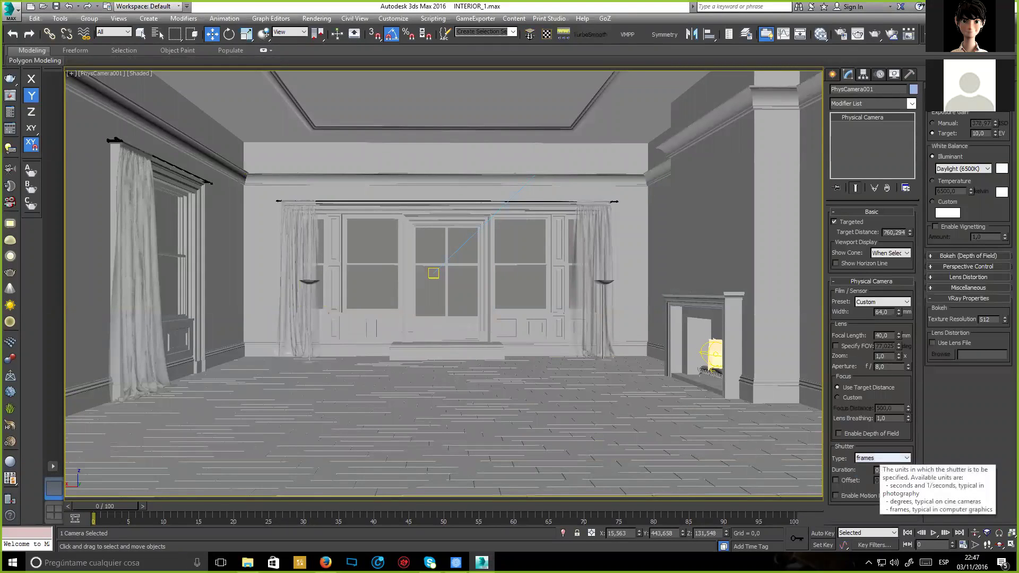
# Try the shutter types 1 / seconds and seconds on PhysCamera001 and return the type to frames.
pyautogui.click(882, 458)
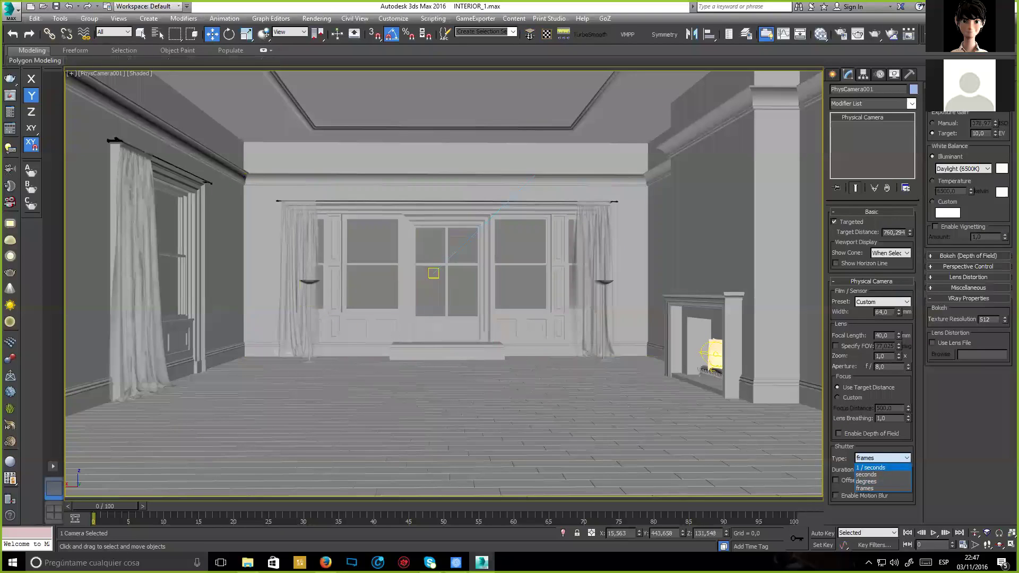
pyautogui.click(864, 489)
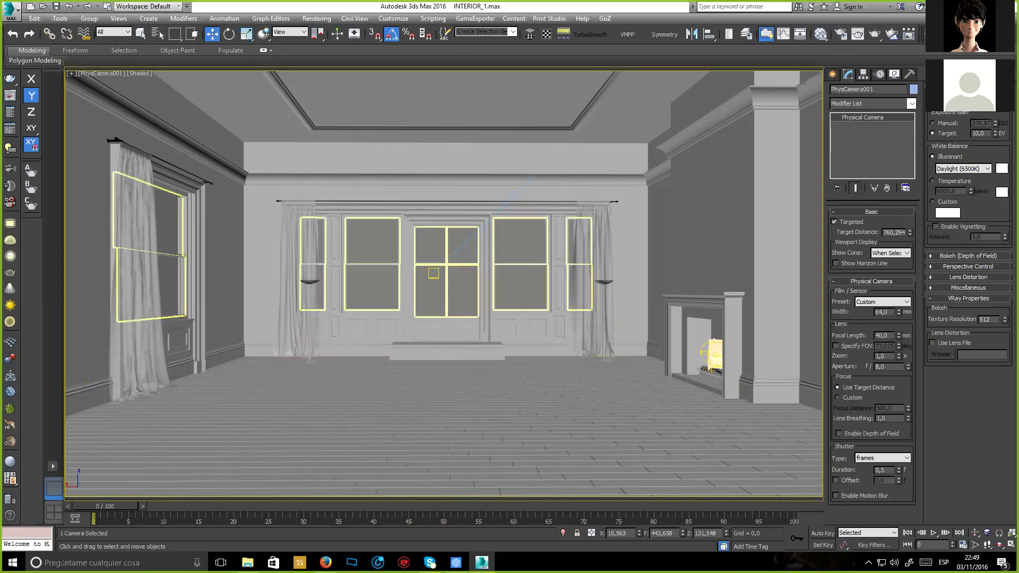
pyautogui.click(882, 457)
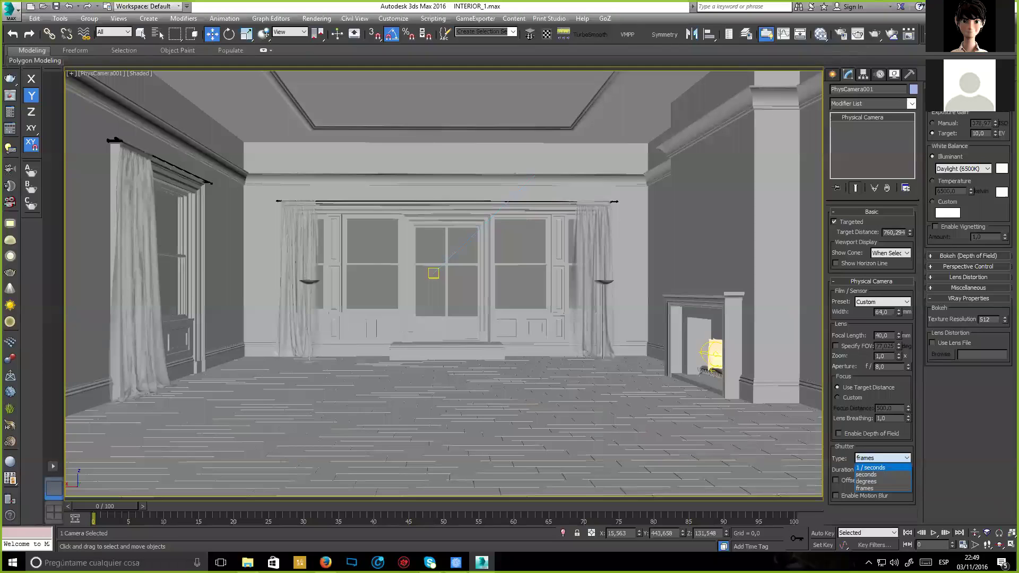
pyautogui.click(871, 468)
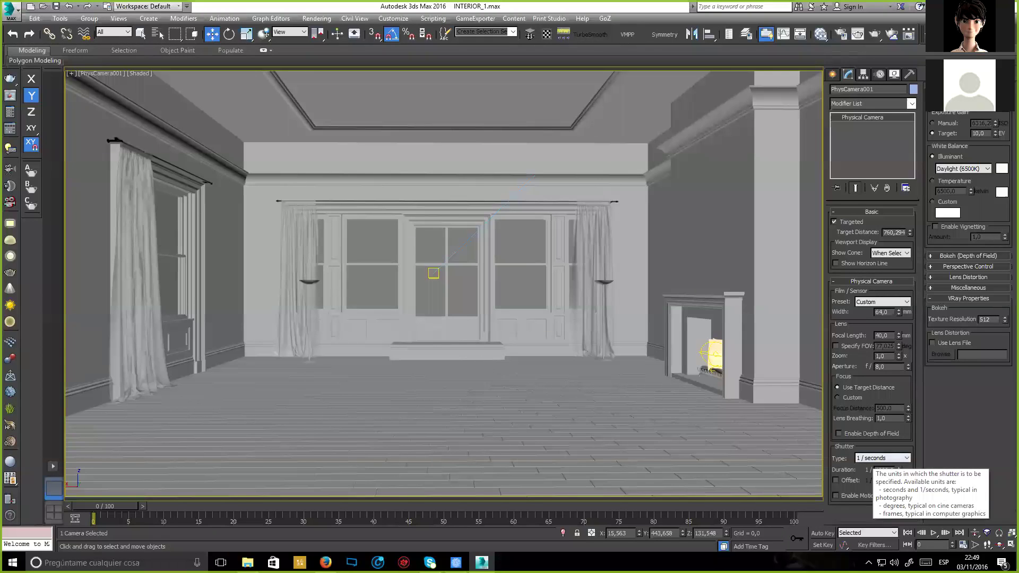
pyautogui.click(882, 458)
pyautogui.click(866, 475)
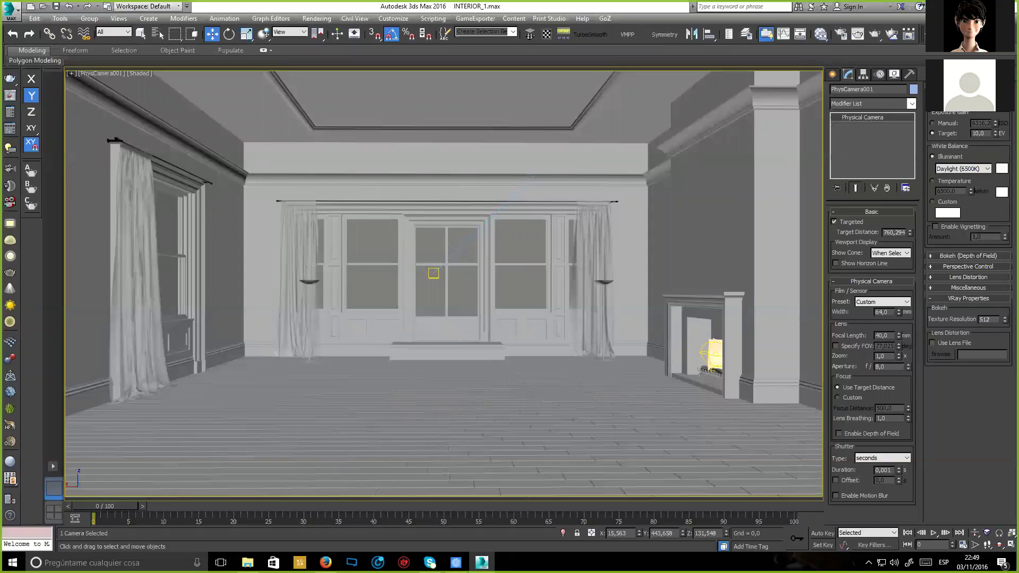
pyautogui.click(882, 457)
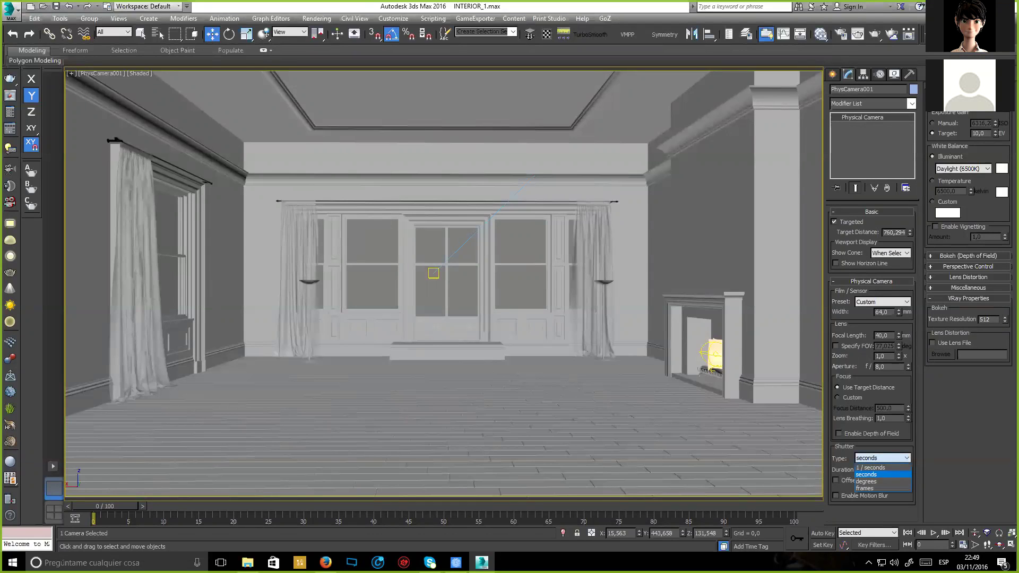
pyautogui.click(865, 488)
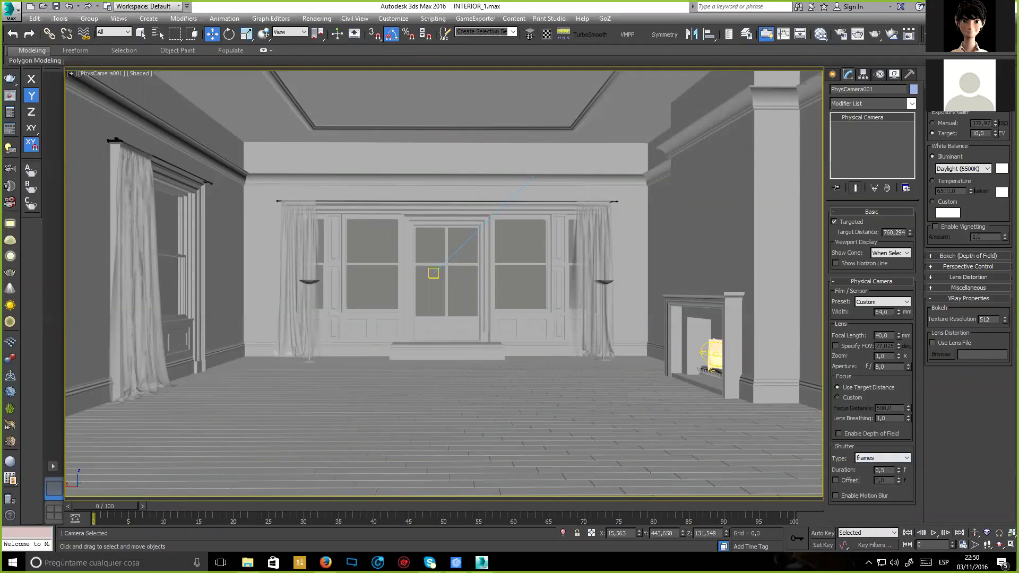
# Check the V-Ray frame buffer and open the render settings, placing their window clear of the camera view.
pyautogui.rightClick(467, 153)
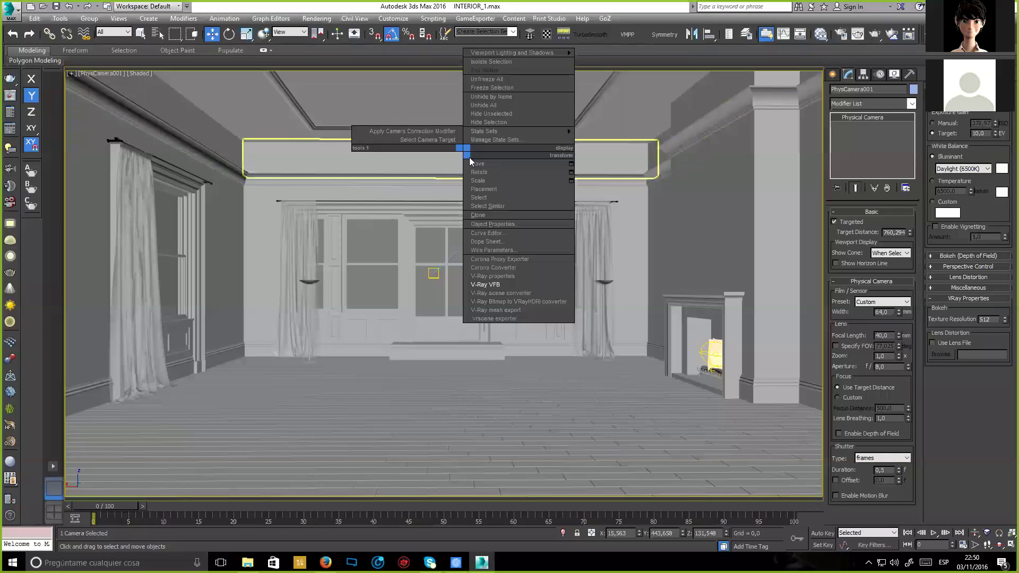
pyautogui.click(495, 285)
pyautogui.click(521, 31)
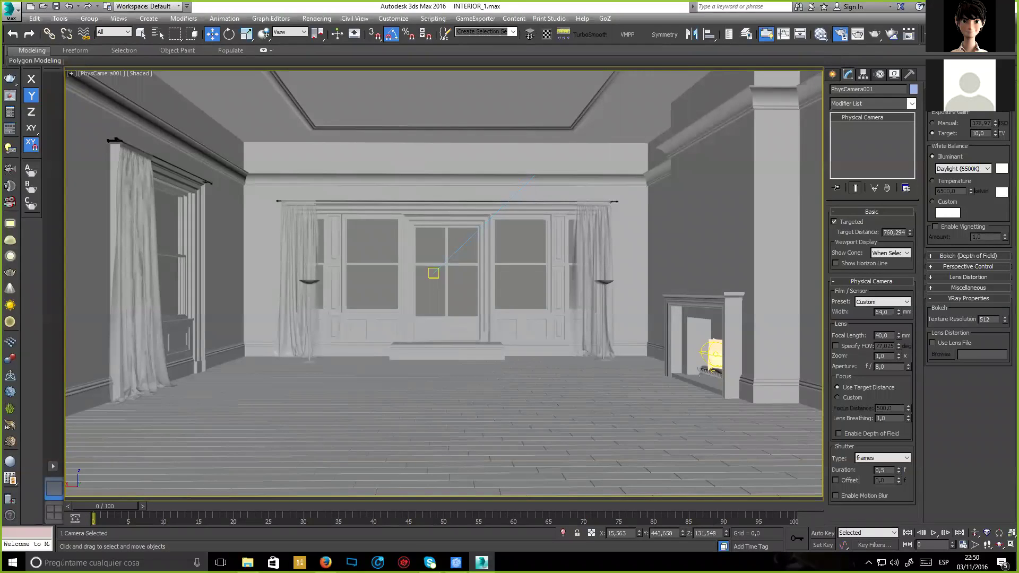
pyautogui.press('F10')
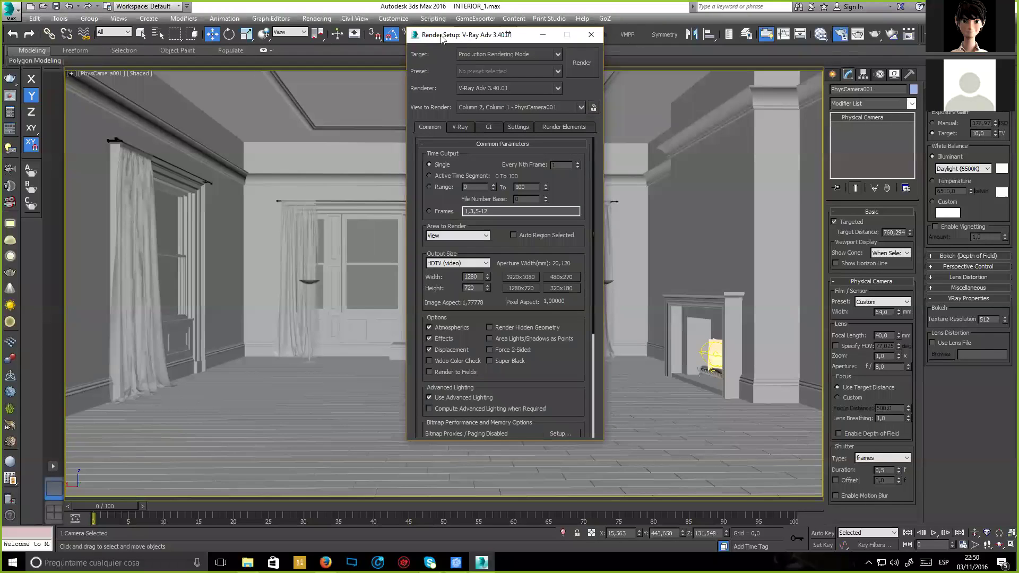
pyautogui.moveTo(442, 39); pyautogui.dragTo(742, 64)
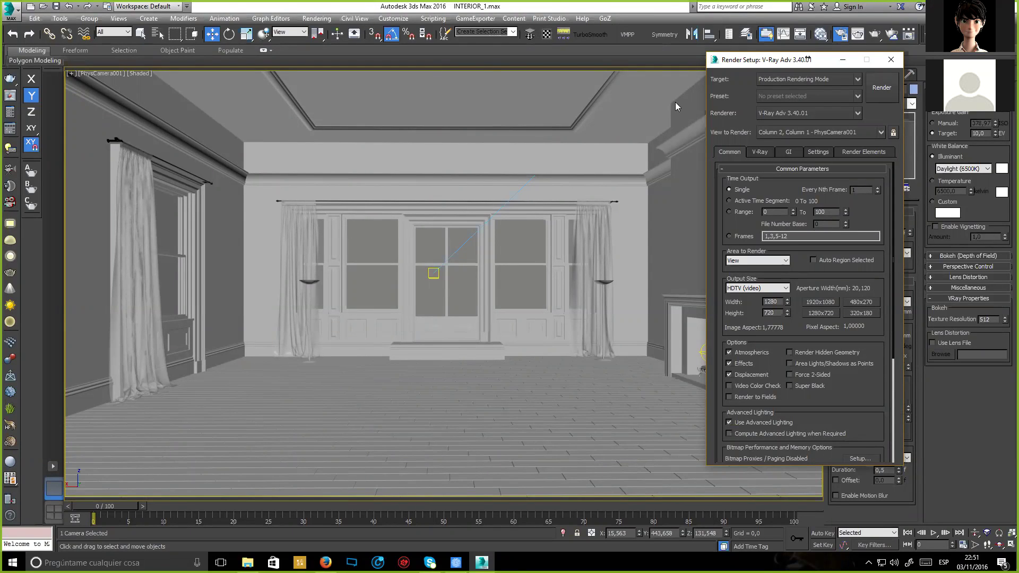
# Run a V-Ray test render of the PhysCamera001 view, stop it early and close the frame buffer.
pyautogui.click(496, 31)
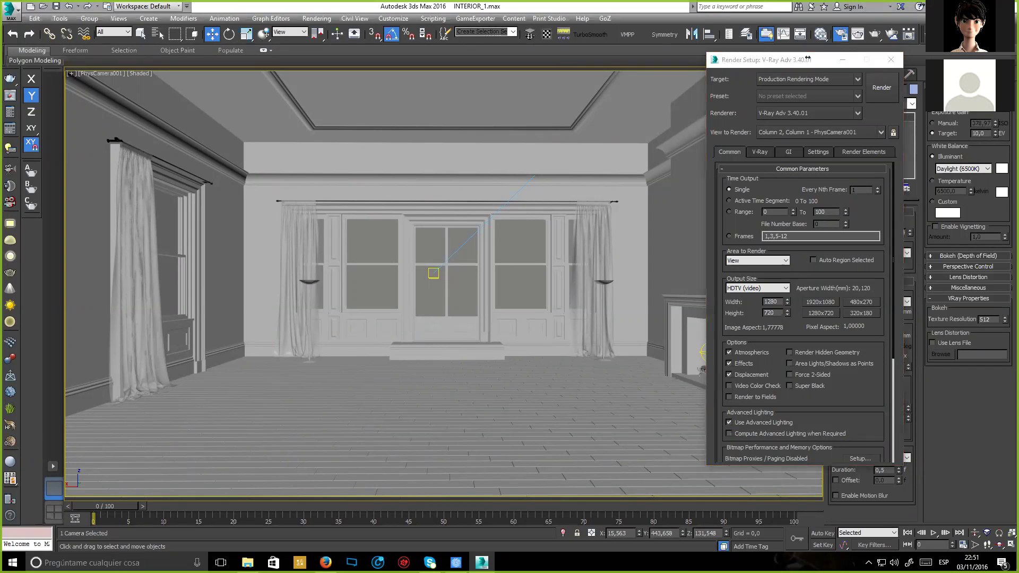
pyautogui.hotkey('shift', 'q')
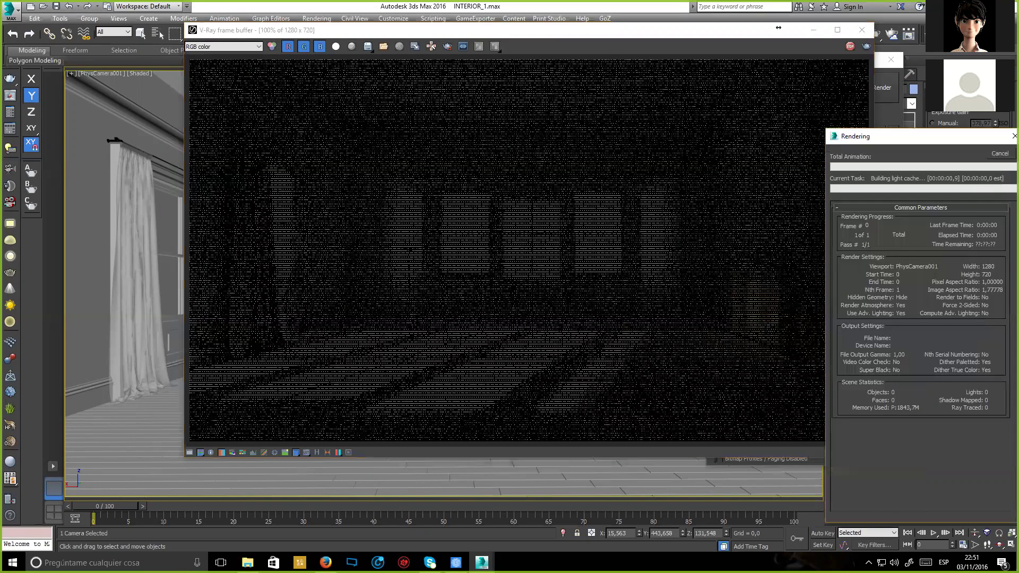
pyautogui.moveTo(778, 27); pyautogui.dragTo(694, 25)
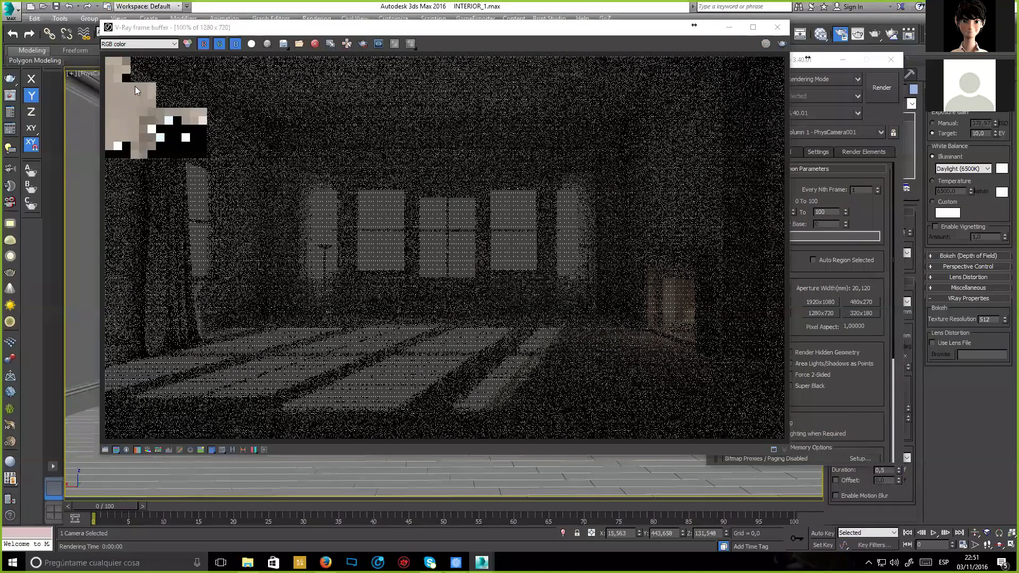
pyautogui.click(777, 26)
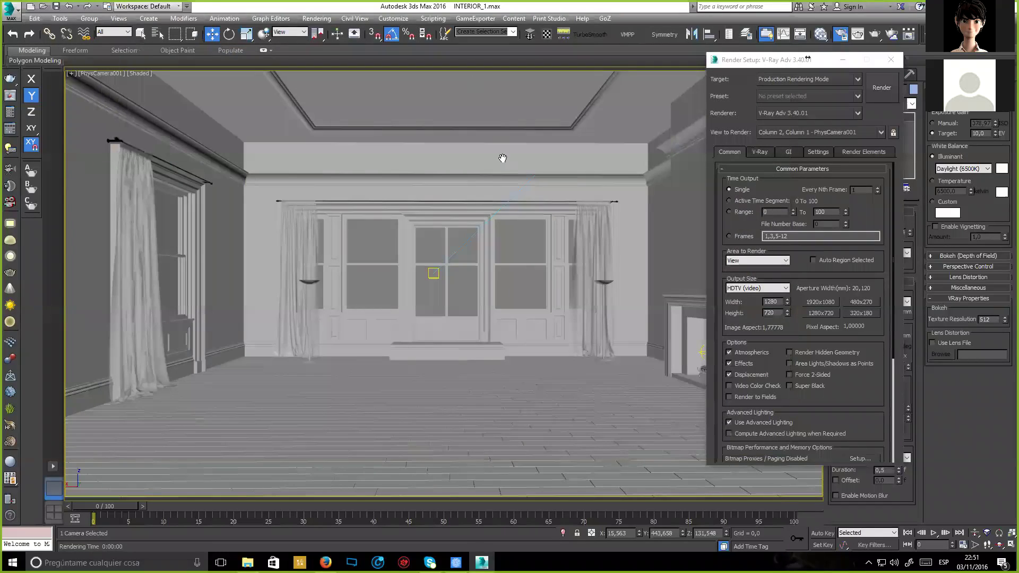
# Examine the global illumination settings in the render setup, including the irradiance map and light cache parameters.
pyautogui.click(531, 138)
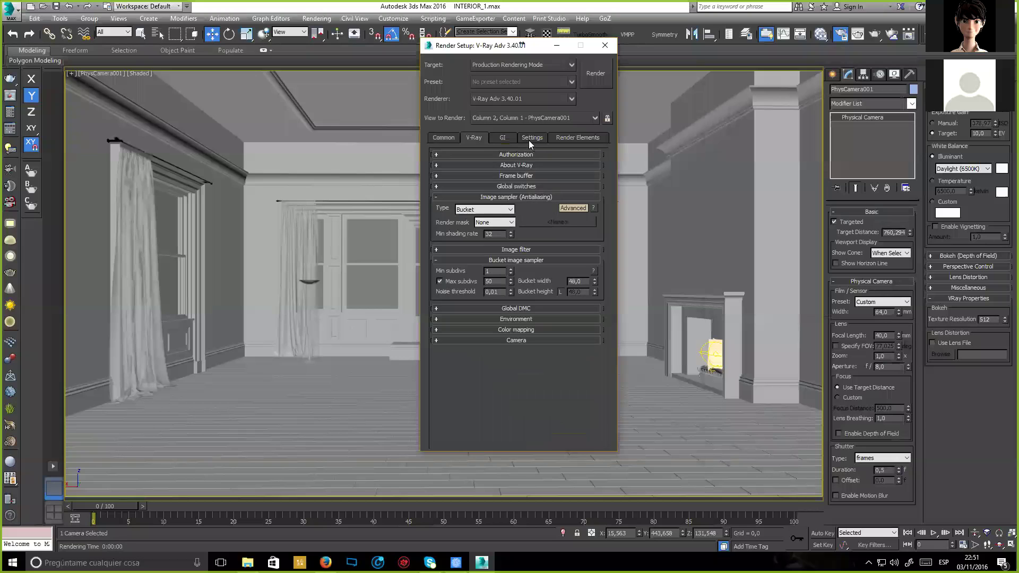
pyautogui.click(501, 139)
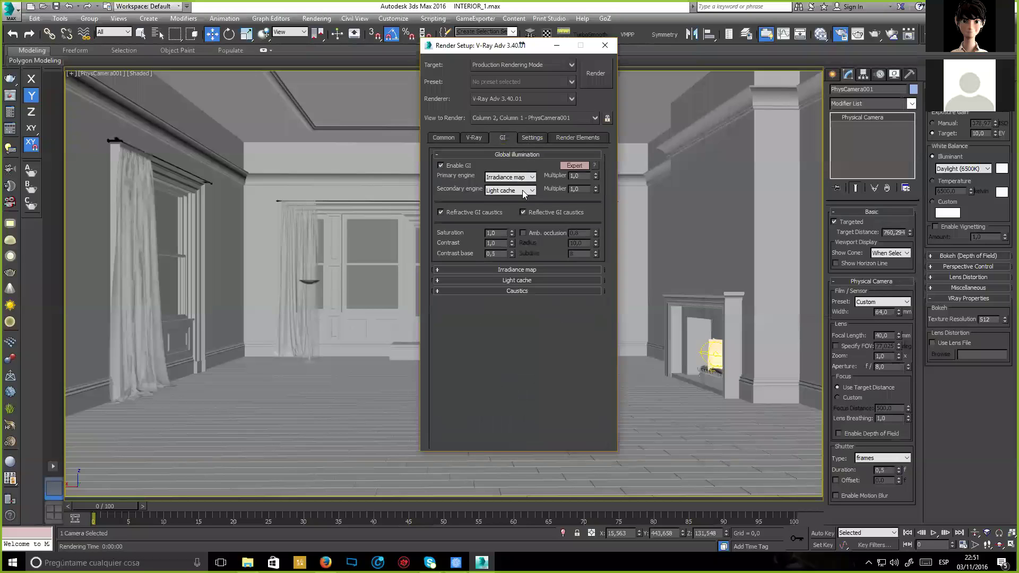
pyautogui.click(533, 270)
pyautogui.moveTo(503, 234); pyautogui.dragTo(502, 271)
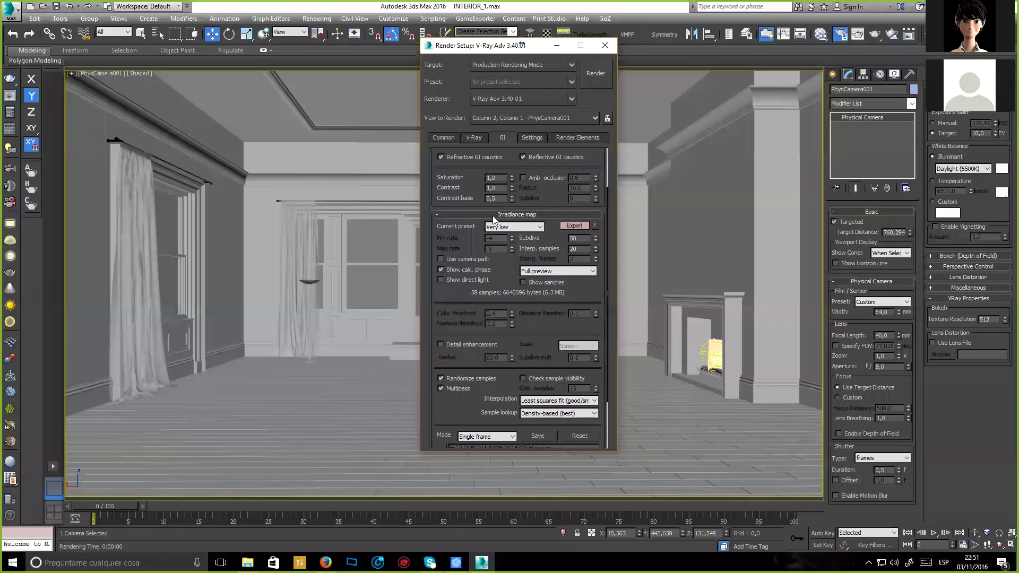
pyautogui.click(440, 280)
pyautogui.click(508, 215)
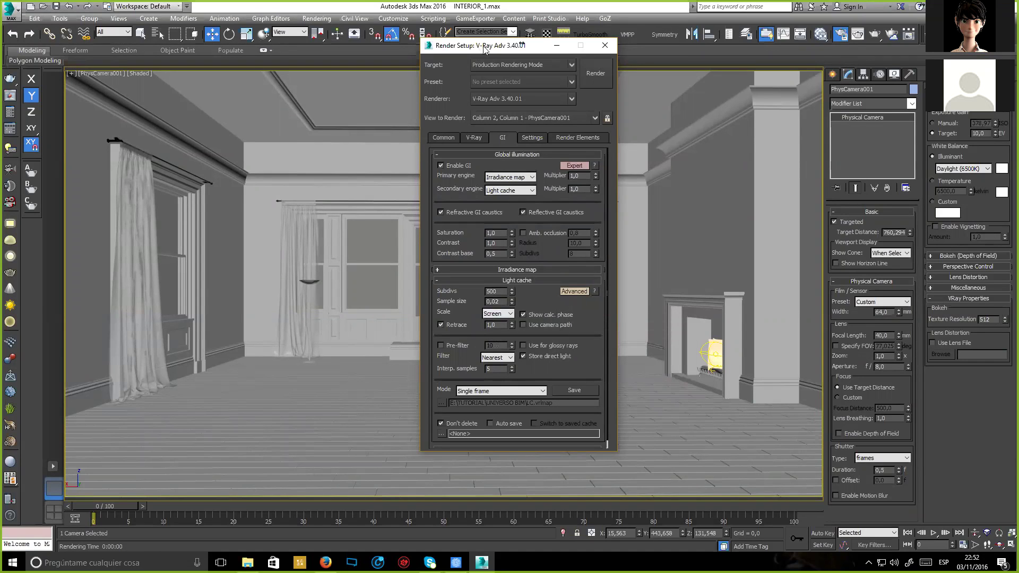
pyautogui.moveTo(522, 45); pyautogui.dragTo(814, 65)
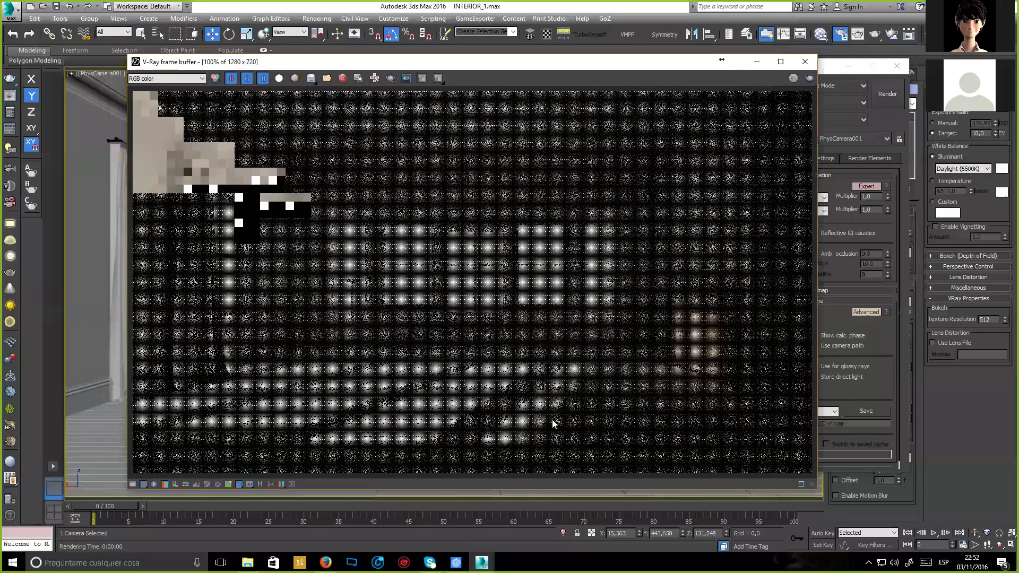
# Draw a render region over the step and floor below the central door, and arrange the frame buffer beside the render setup.
pyautogui.moveTo(596, 408); pyautogui.dragTo(409, 346)
pyautogui.moveTo(547, 388); pyautogui.dragTo(408, 312)
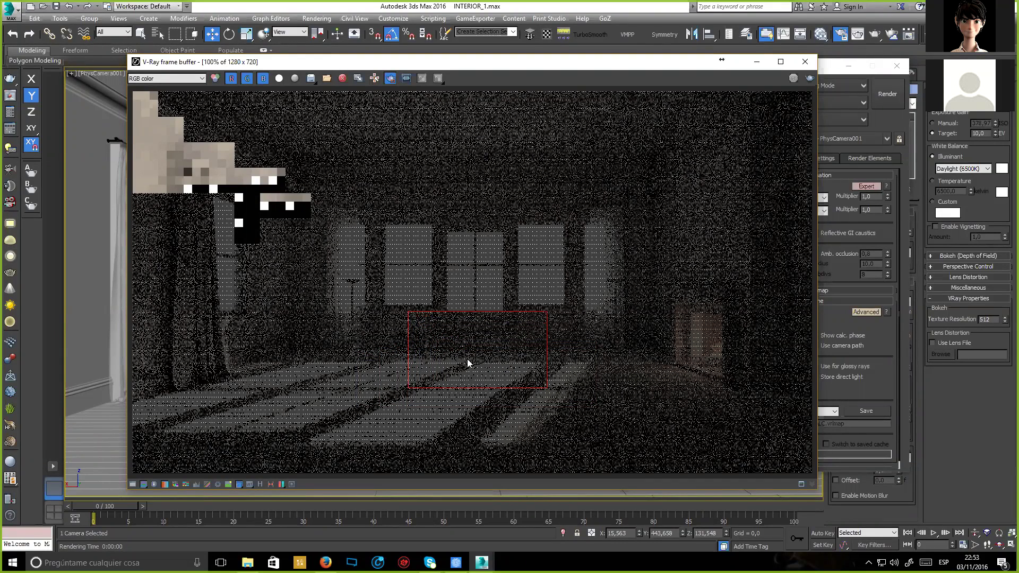
pyautogui.moveTo(542, 394); pyautogui.dragTo(430, 315)
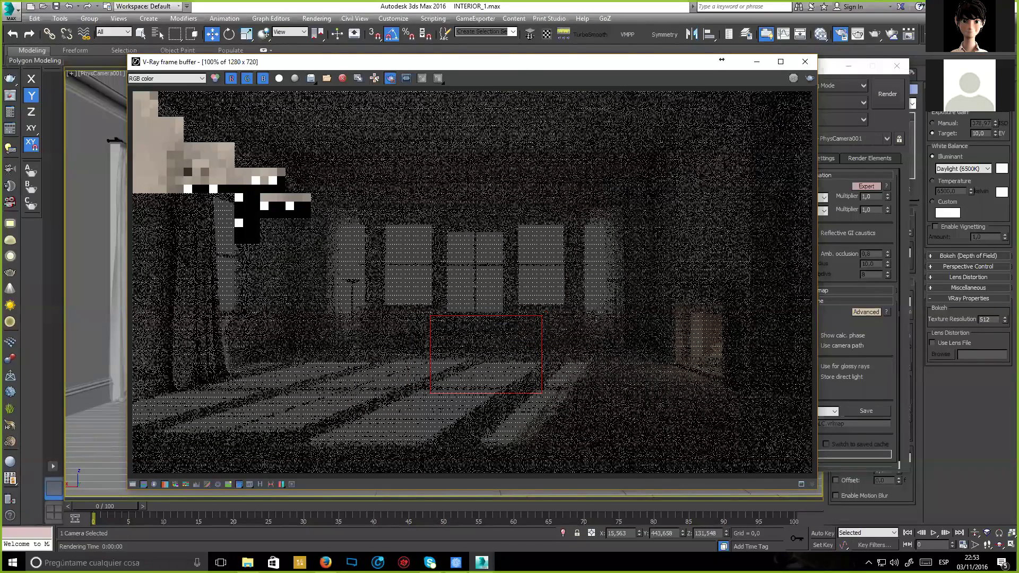
pyautogui.moveTo(721, 59); pyautogui.dragTo(664, 42)
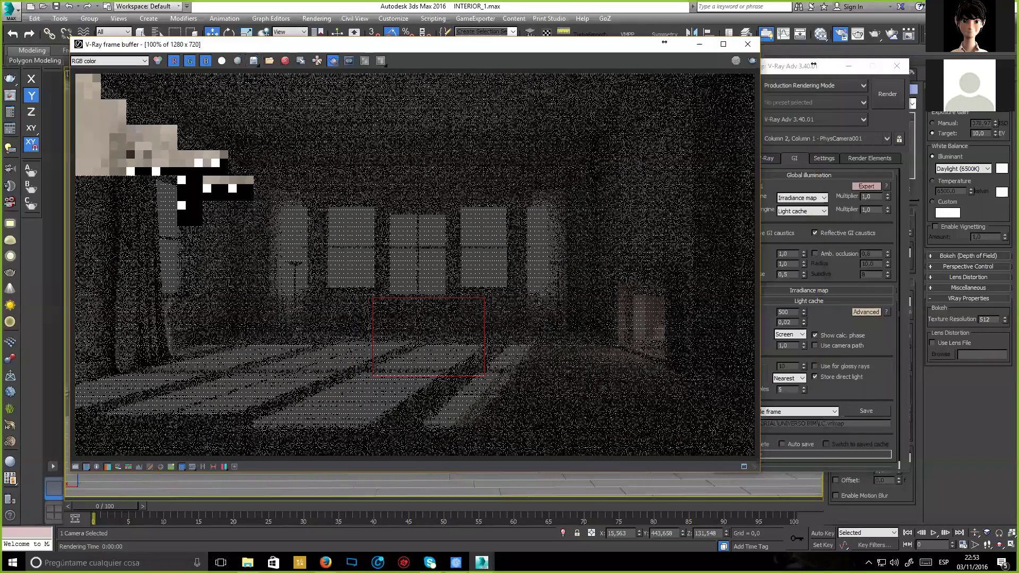
pyautogui.click(814, 64)
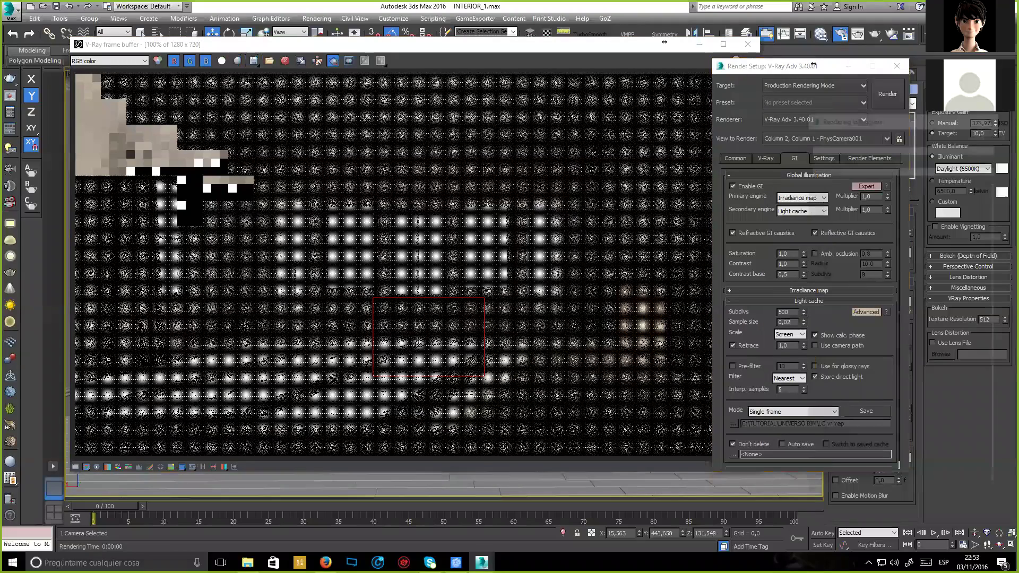
# Render the marked region with V-Ray and view the finished reference interior renders in Photos, closing the viewer after viewing them.
pyautogui.hotkey('shift', 'q')
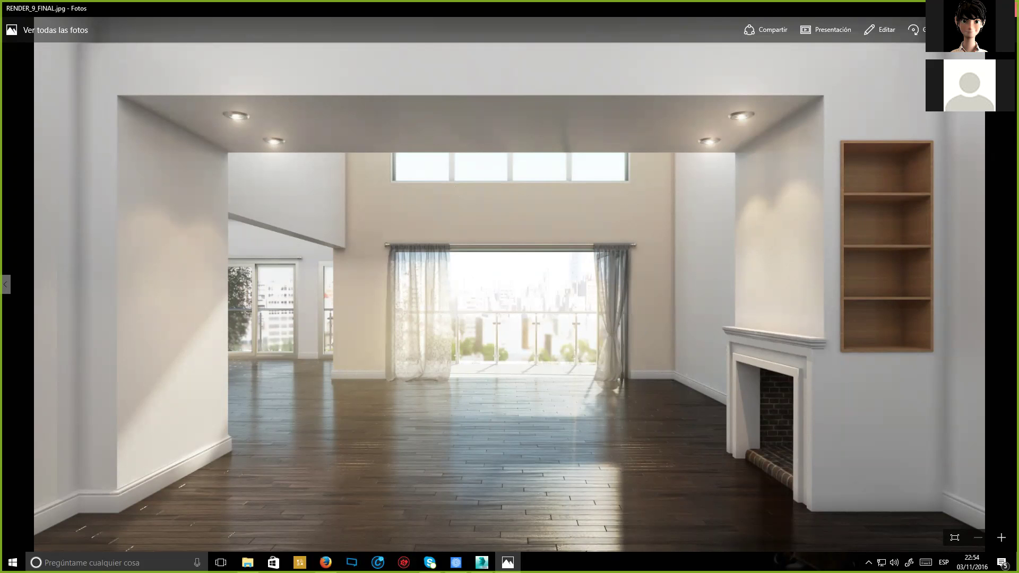
pyautogui.click(1008, 8)
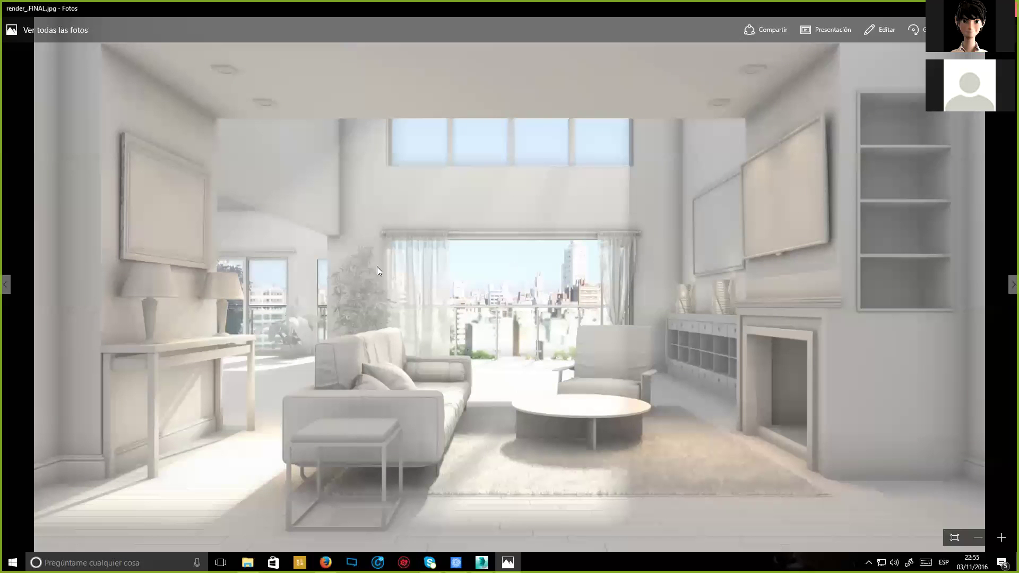
pyautogui.hotkey('alt', 'F4')
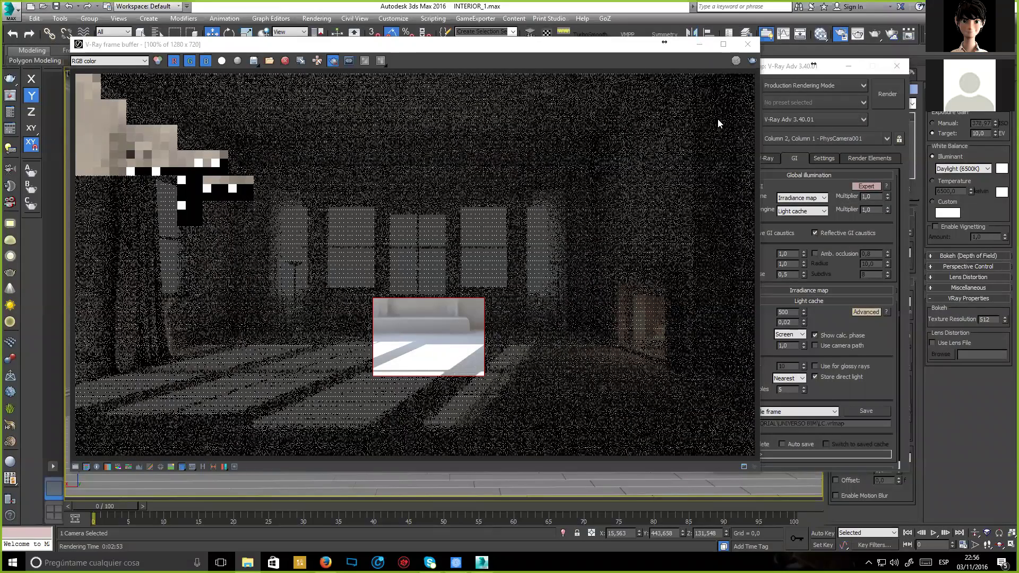
# Place the frame buffer beside the render setup and inspect the rendered step and sunlit floor at 200% and 400%.
pyautogui.moveTo(602, 44); pyautogui.dragTo(556, 65)
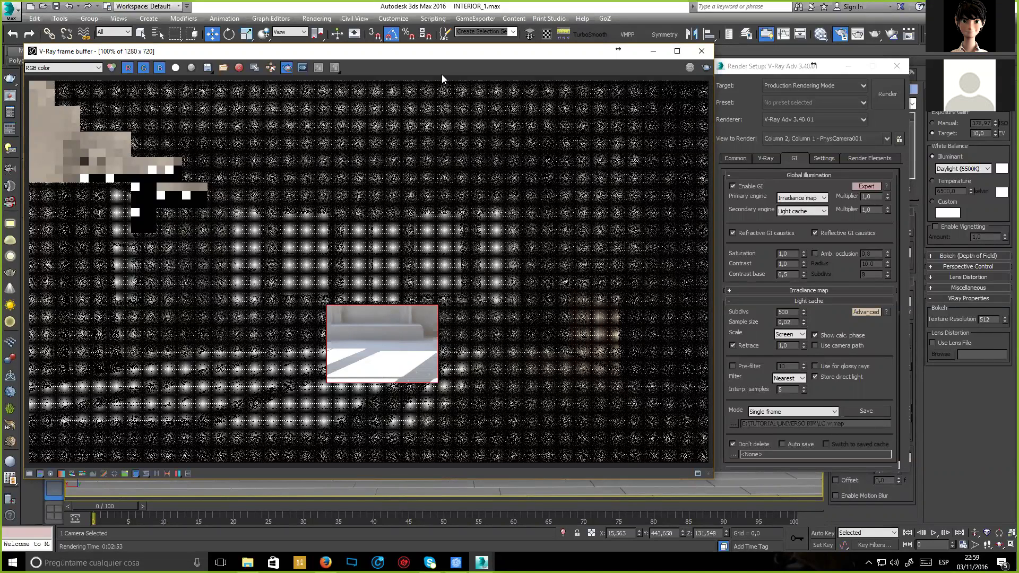
pyautogui.moveTo(442, 53); pyautogui.dragTo(447, 45)
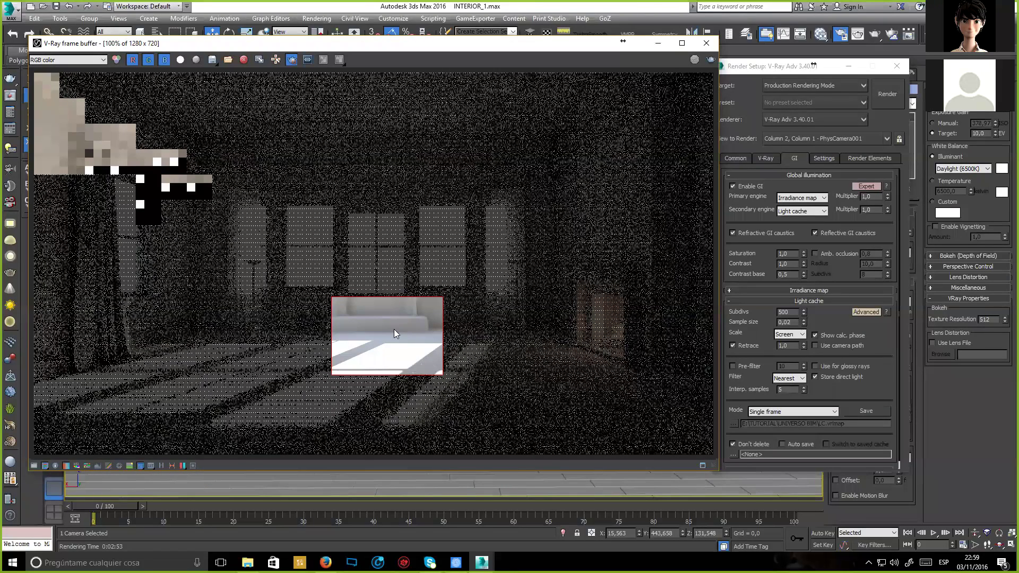
pyautogui.scroll(2, 401, 353)
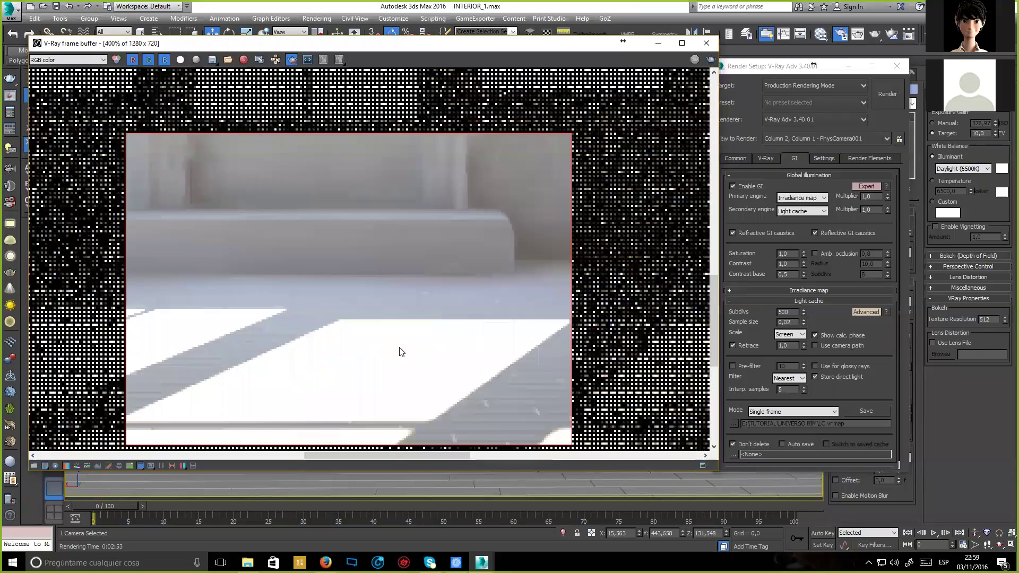
pyautogui.scroll(-1, 423, 262)
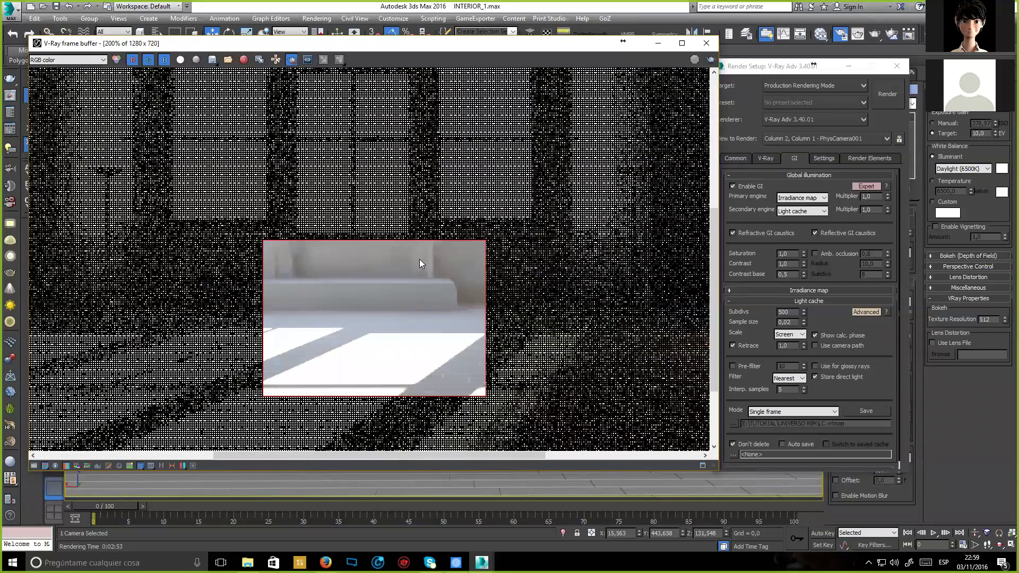
pyautogui.moveTo(465, 233); pyautogui.dragTo(439, 312, button='middle')
pyautogui.scroll(1, 425, 302)
pyautogui.moveTo(193, 364); pyautogui.dragTo(232, 210, button='middle')
pyautogui.moveTo(370, 277); pyautogui.dragTo(400, 264, button='middle')
pyautogui.moveTo(485, 337); pyautogui.dragTo(495, 310, button='middle')
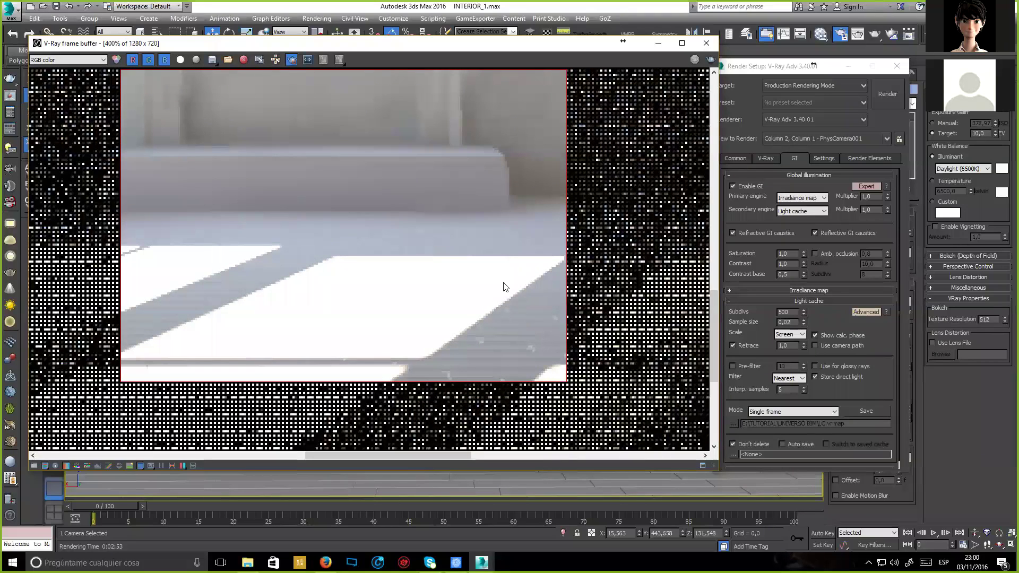
pyautogui.scroll(-1, 558, 227)
pyautogui.moveTo(510, 286); pyautogui.dragTo(509, 256, button='middle')
pyautogui.scroll(1, 484, 256)
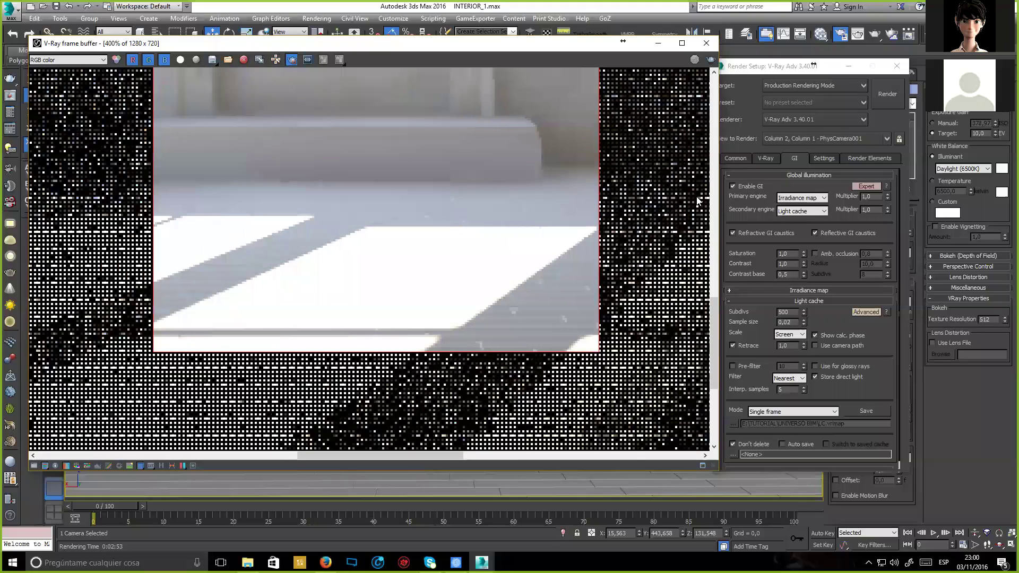
# Move the render setup clear of the frame buffer and redraw the render region around the rendered patch.
pyautogui.moveTo(814, 65); pyautogui.dragTo(849, 49)
pyautogui.click(450, 209)
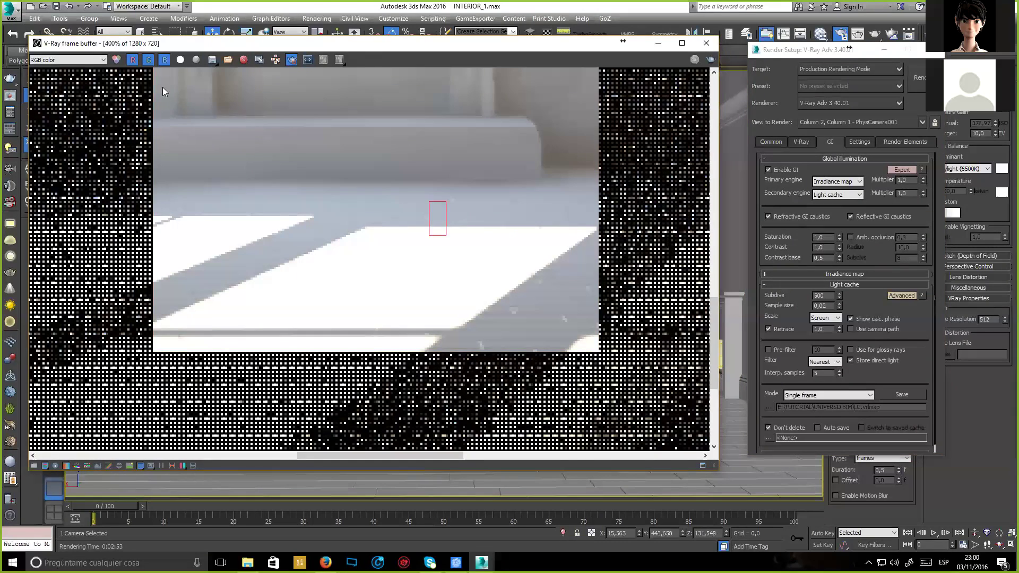
pyautogui.moveTo(320, 167); pyautogui.dragTo(304, 204, button='middle')
pyautogui.moveTo(133, 78); pyautogui.dragTo(582, 392)
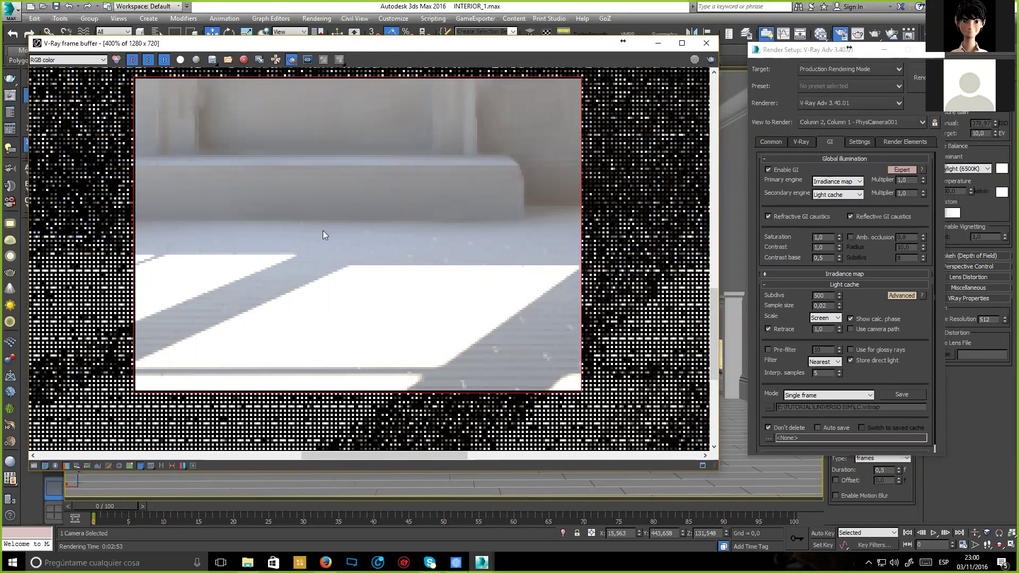
# Compare the RGB color channel of the rendered region with its VRayDenoiser version.
pyautogui.click(53, 60)
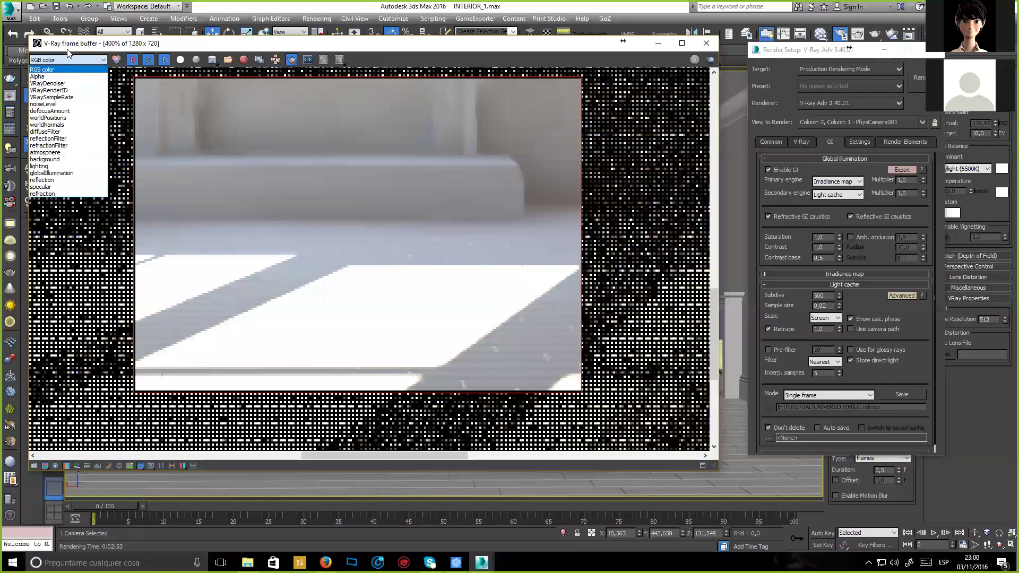
pyautogui.click(62, 60)
pyautogui.click(63, 60)
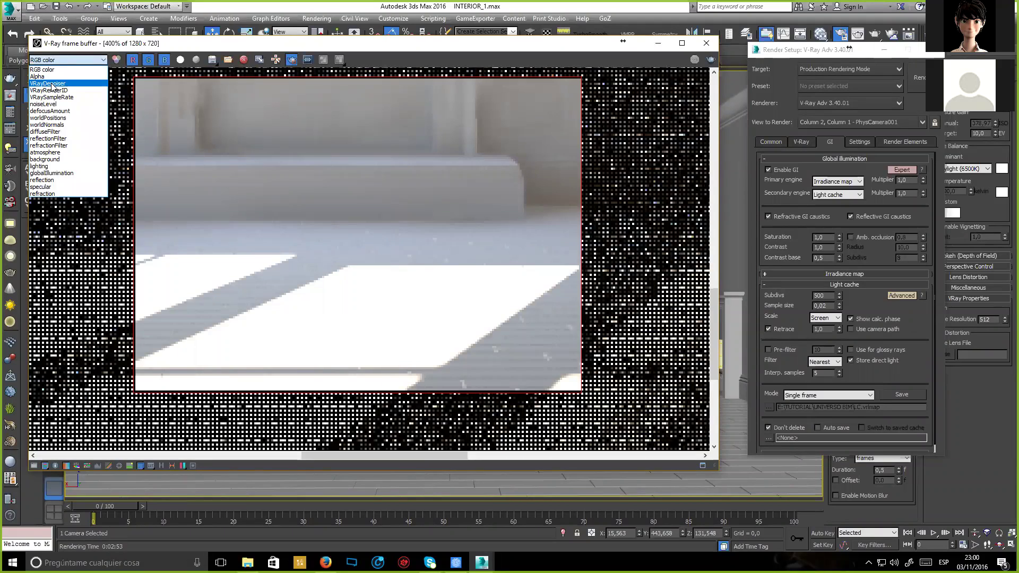
pyautogui.click(48, 84)
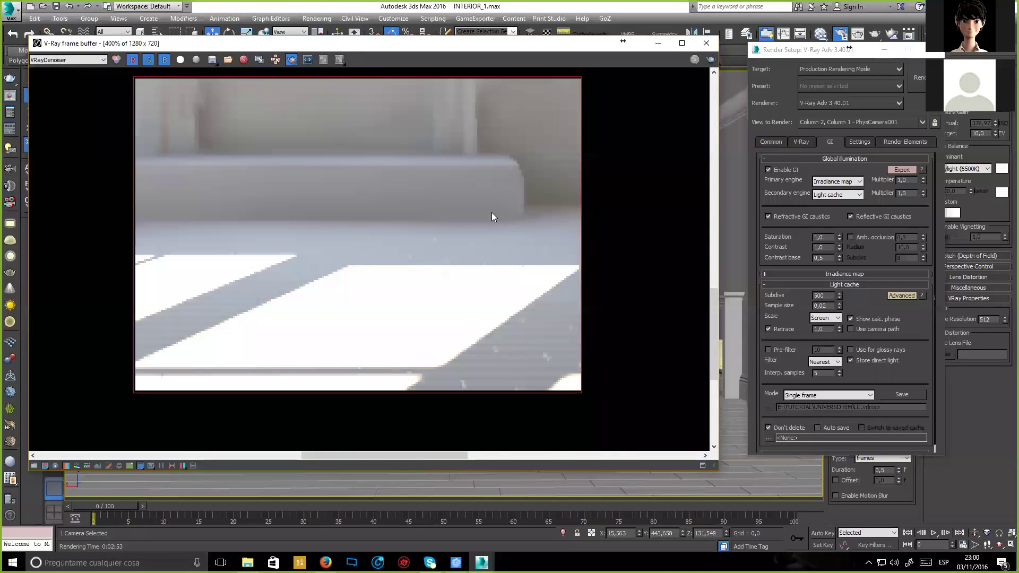
pyautogui.click(98, 60)
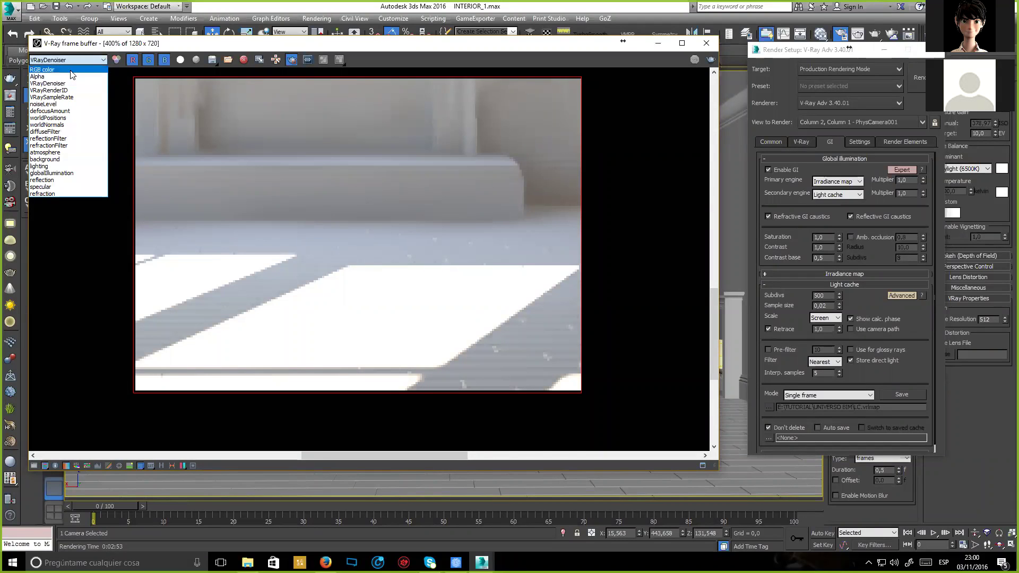
pyautogui.click(48, 69)
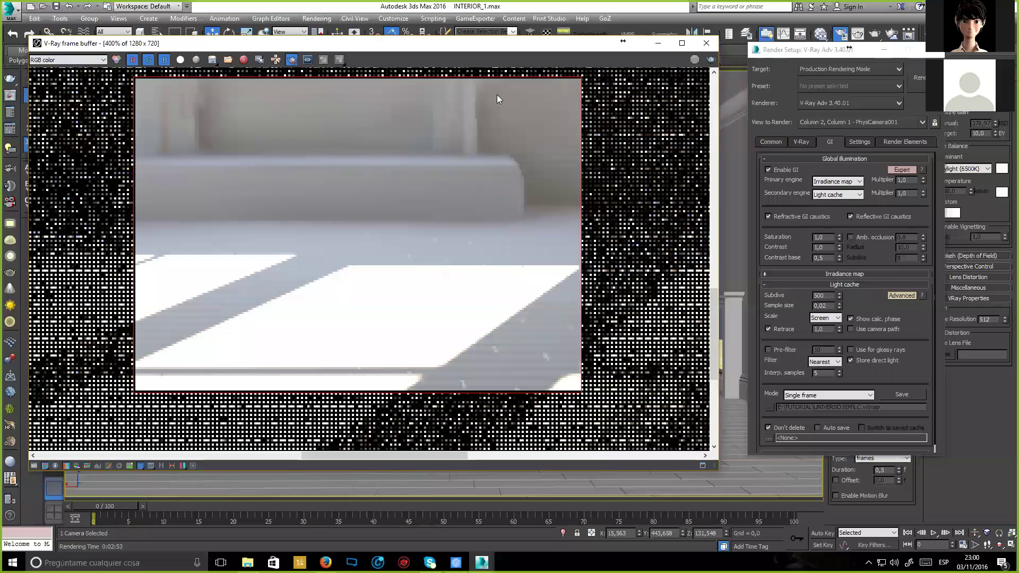
pyautogui.click(86, 60)
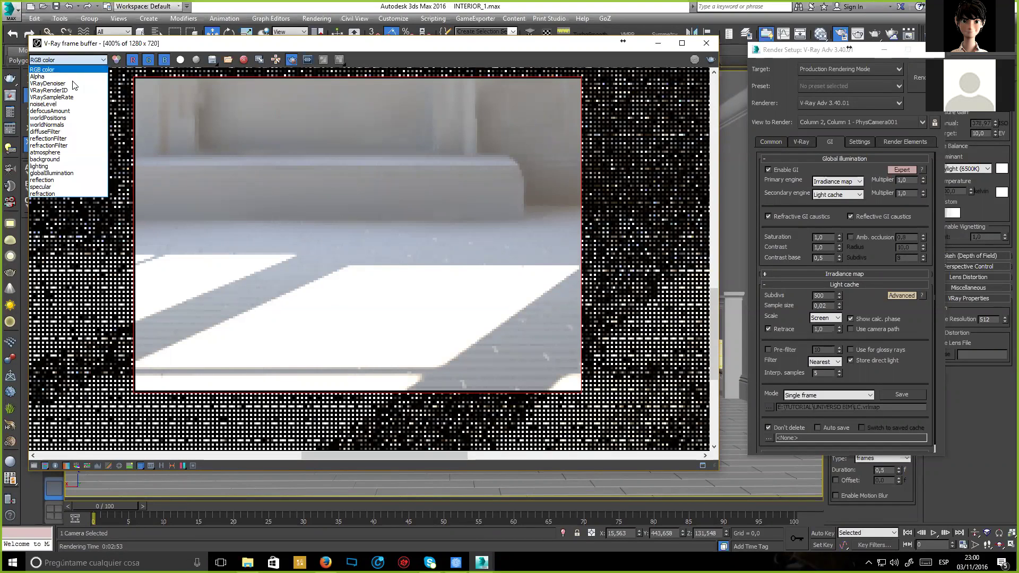
pyautogui.click(75, 84)
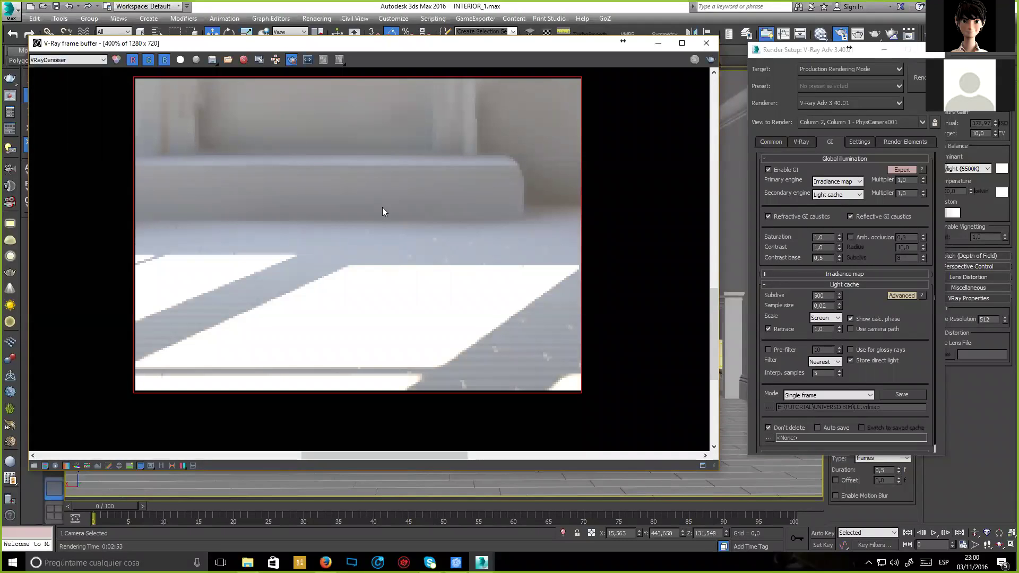
# Examine the VRaySampleRate channel at 400% and fit the render region around the rendered patch again.
pyautogui.click(92, 60)
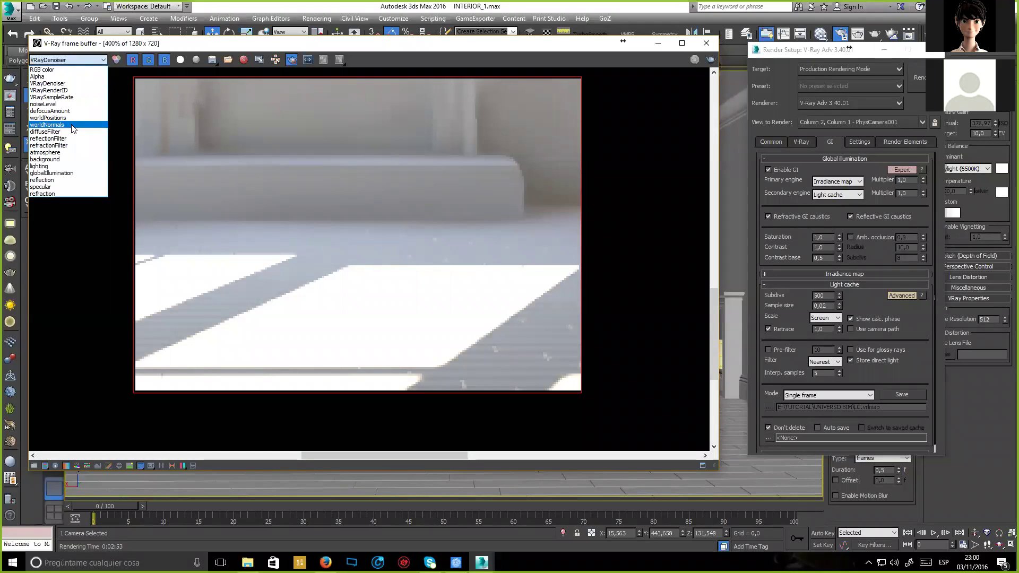
pyautogui.click(50, 97)
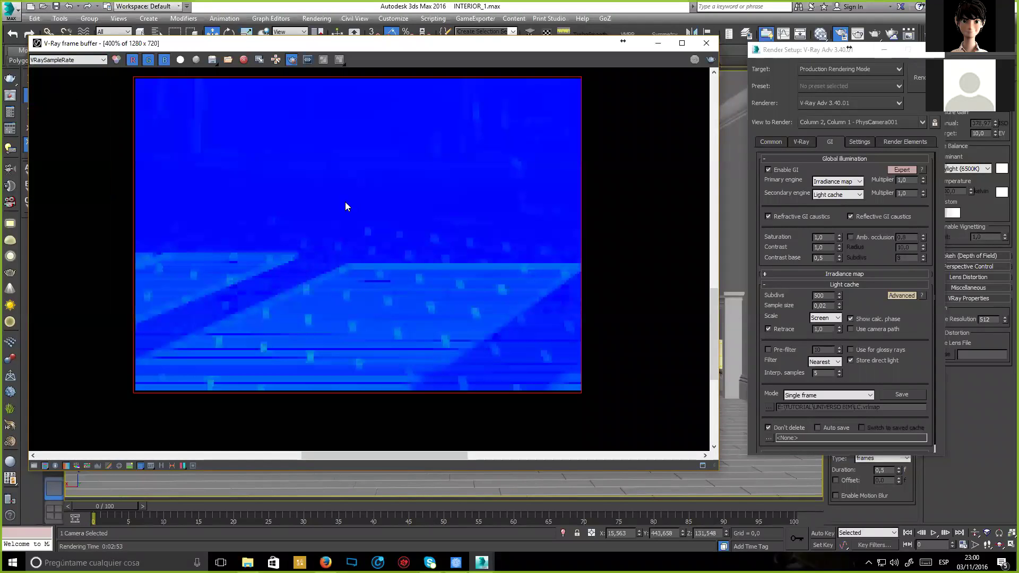
pyautogui.scroll(-1, 366, 209)
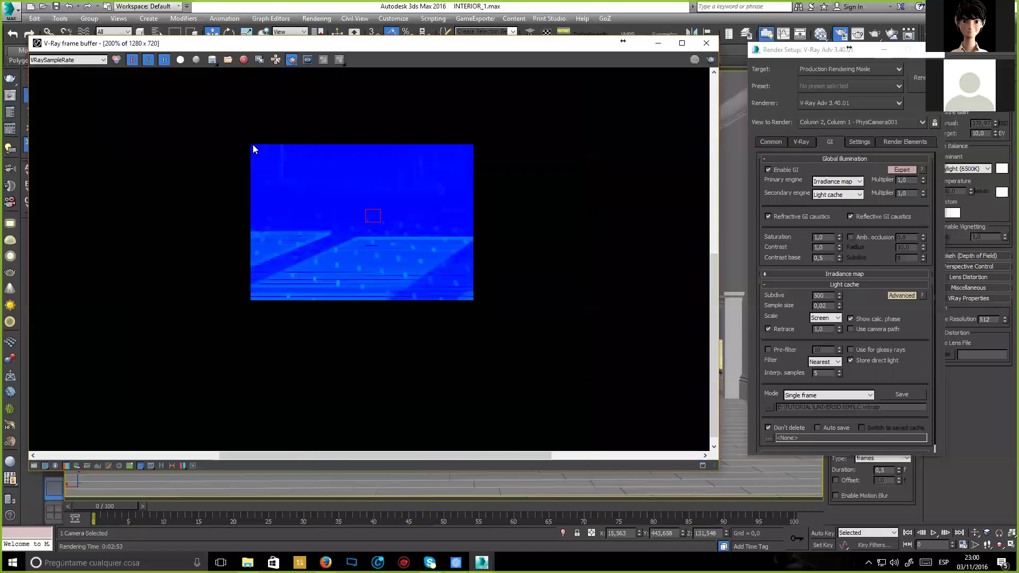
pyautogui.moveTo(250, 144); pyautogui.dragTo(472, 299)
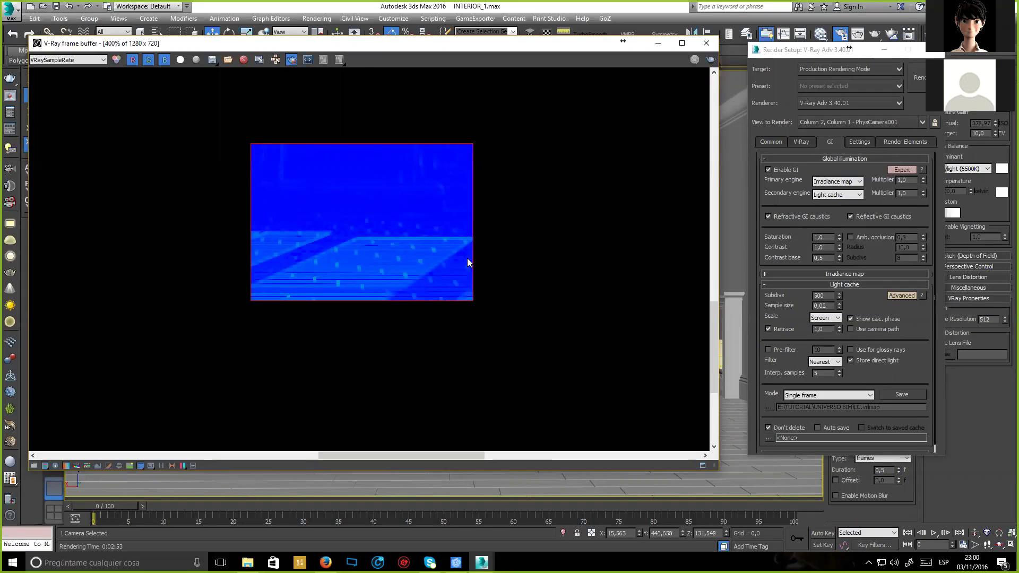
pyautogui.scroll(1, 478, 263)
pyautogui.moveTo(524, 253); pyautogui.dragTo(614, 308, button='middle')
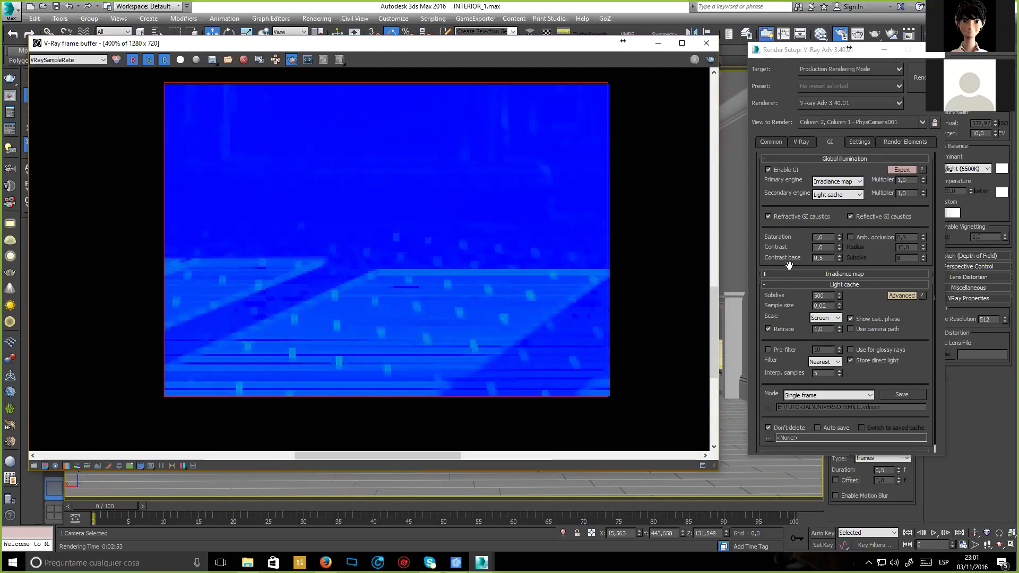
# Check the bucket image sampler's noise threshold in the render setup and return the frame buffer to RGB color.
pyautogui.click(782, 143)
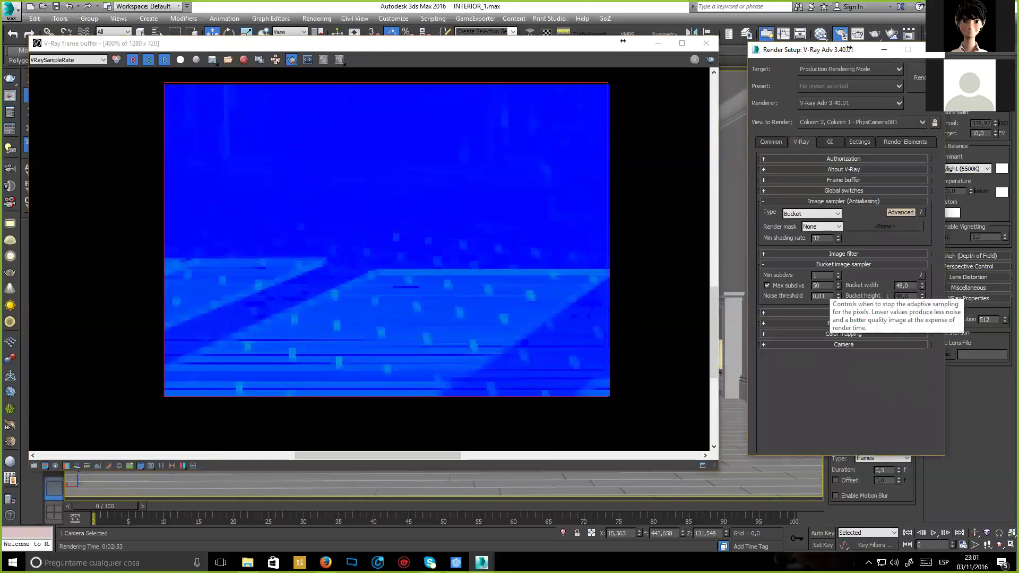
pyautogui.click(83, 66)
pyautogui.click(83, 61)
pyautogui.click(59, 70)
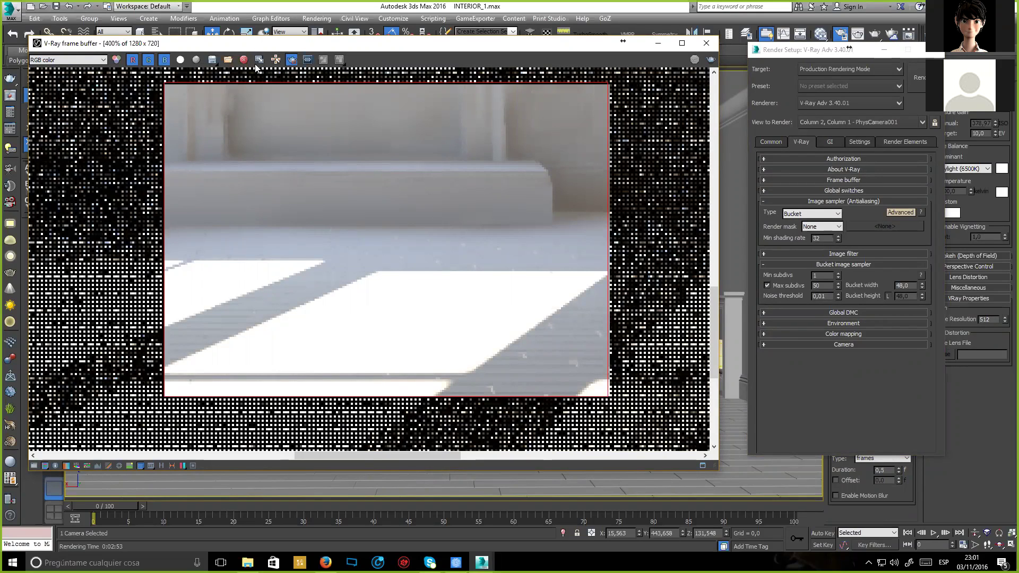
# Shift the frame buffer slightly and centre the rendered patch in it at 400%.
pyautogui.moveTo(199, 43); pyautogui.dragTo(226, 46)
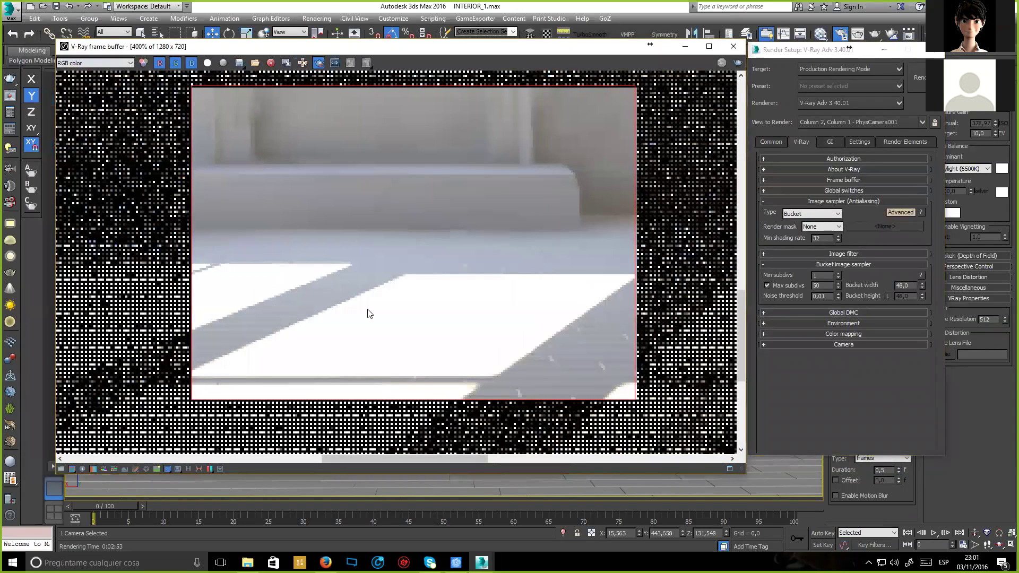
pyautogui.scroll(-1, 473, 291)
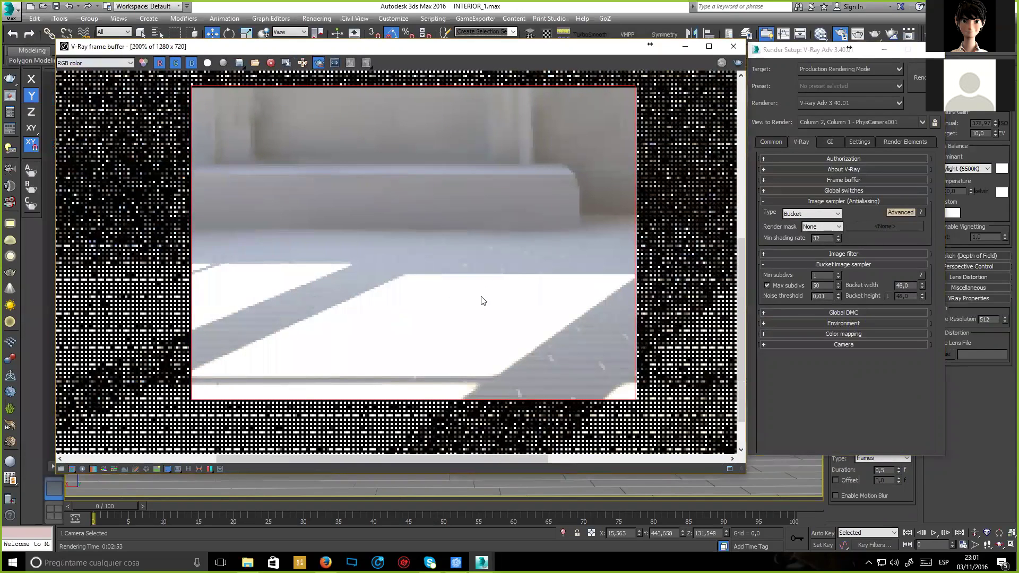
pyautogui.scroll(-1, 469, 299)
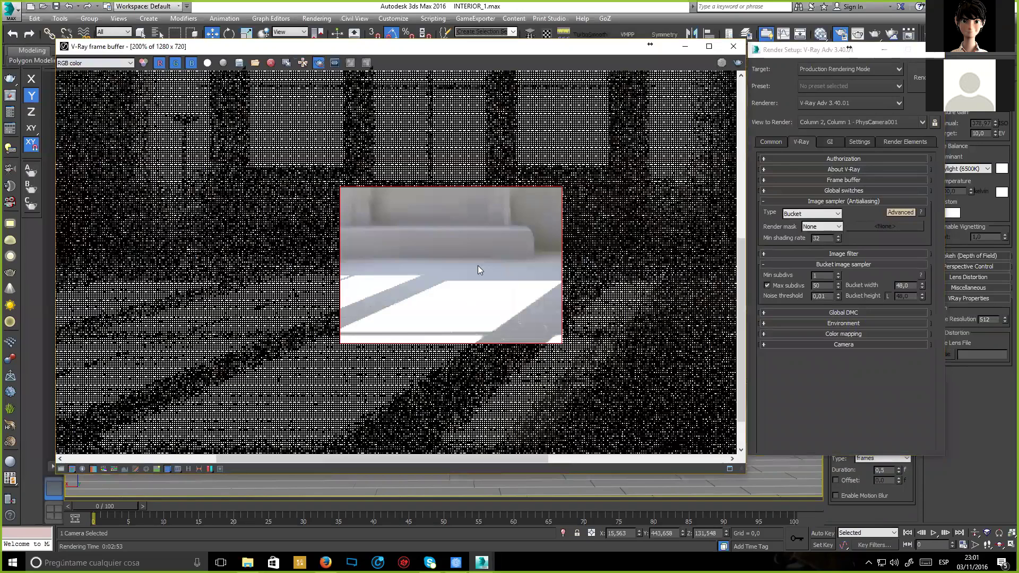
pyautogui.scroll(1, 460, 264)
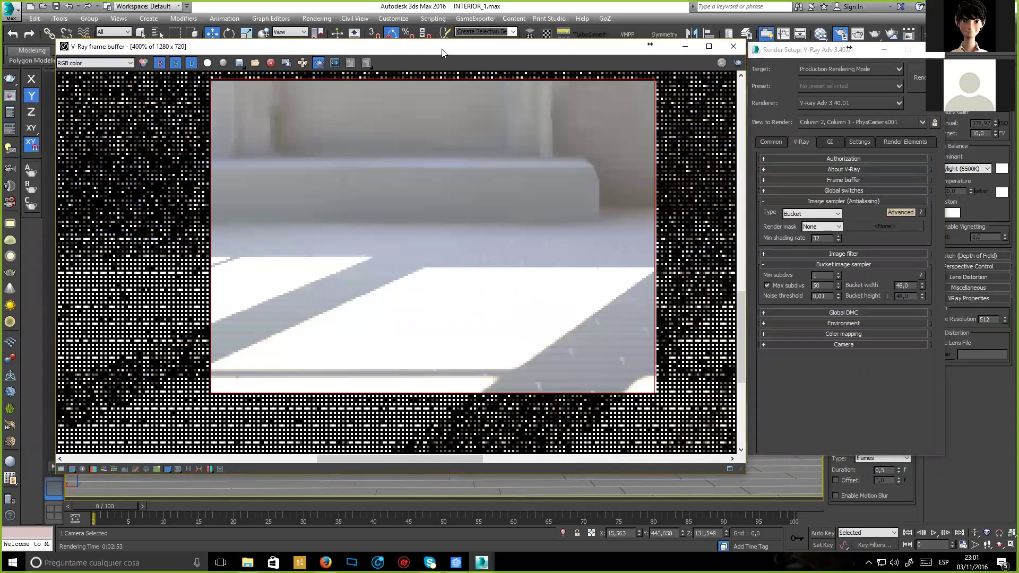
pyautogui.moveTo(449, 119); pyautogui.dragTo(435, 144, button='middle')
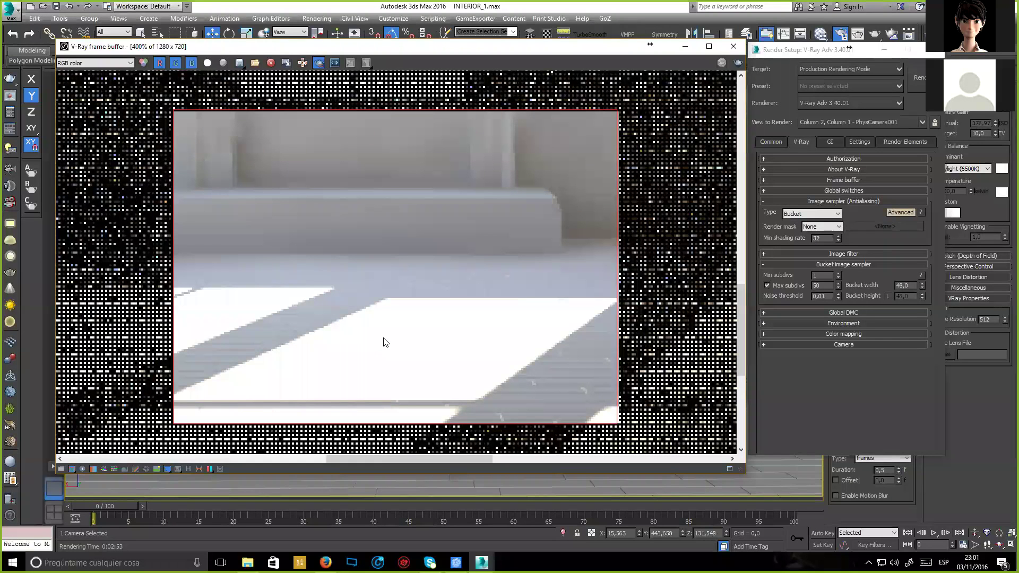
# Read the pixel color information on the sunlit floor and on the shaded step face.
pyautogui.rightClick(415, 328)
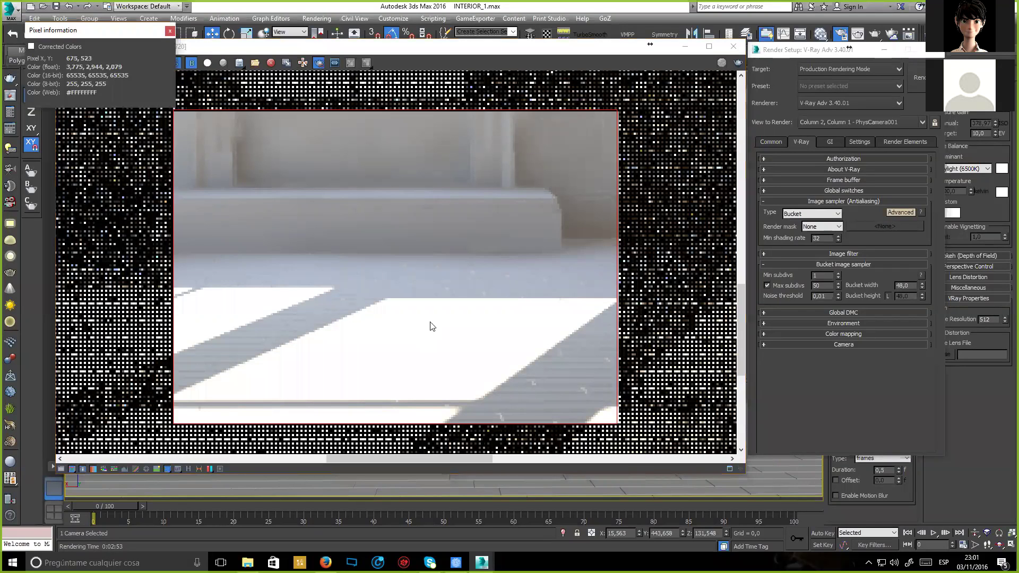
pyautogui.rightClick(423, 327)
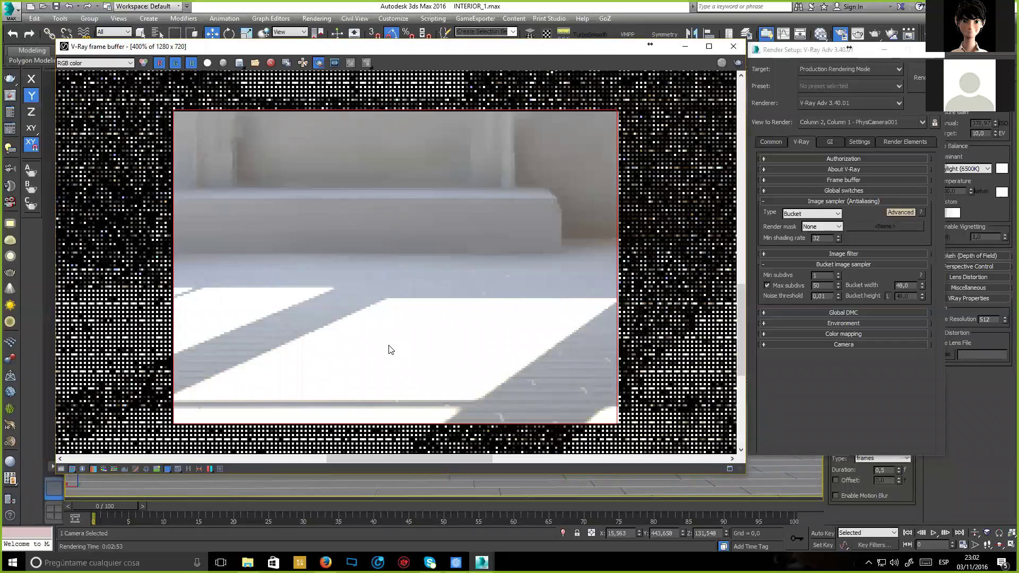
pyautogui.moveTo(425, 343); pyautogui.dragTo(406, 361, button='right')
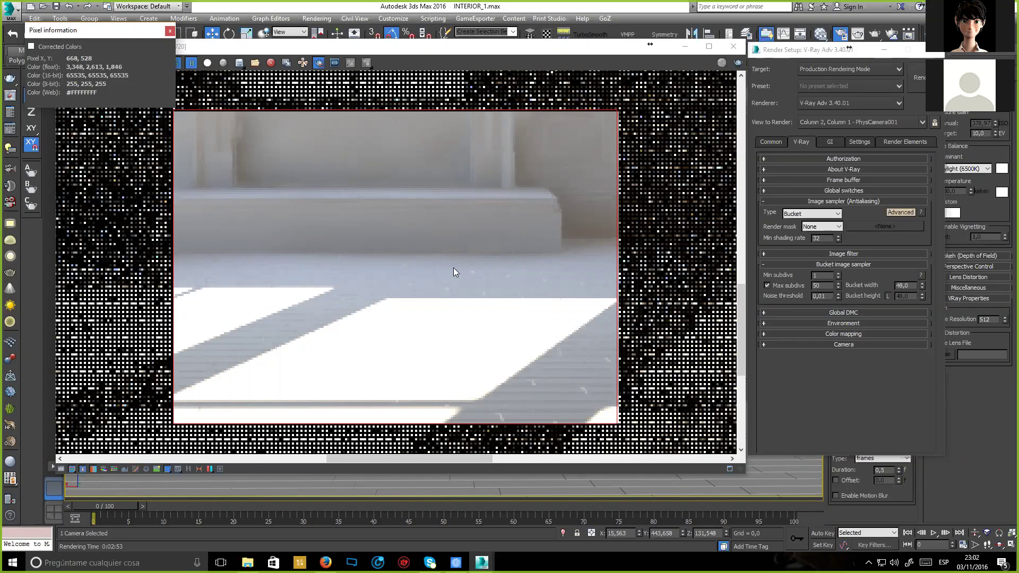
pyautogui.rightClick(449, 227)
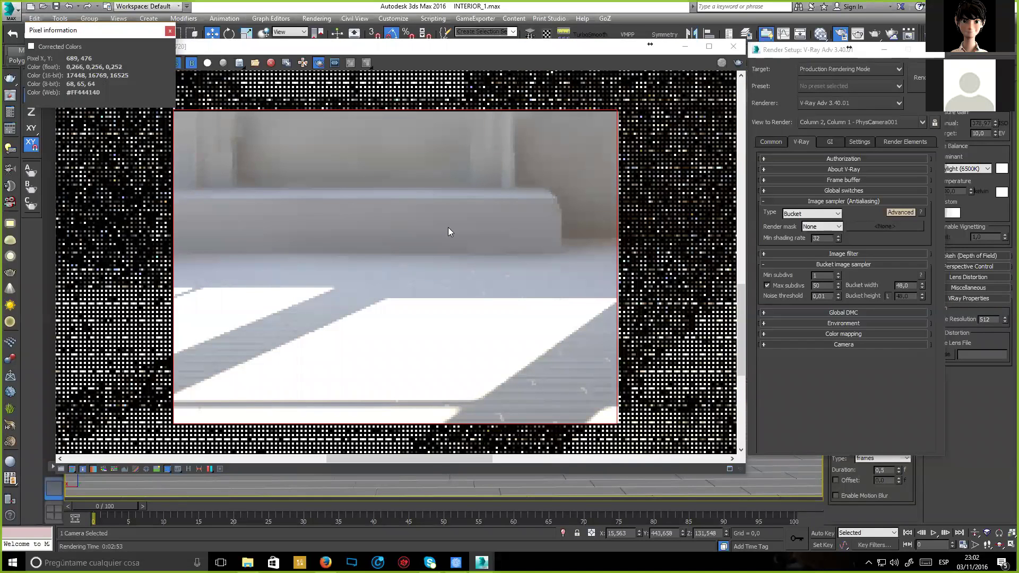
pyautogui.rightClick(413, 323)
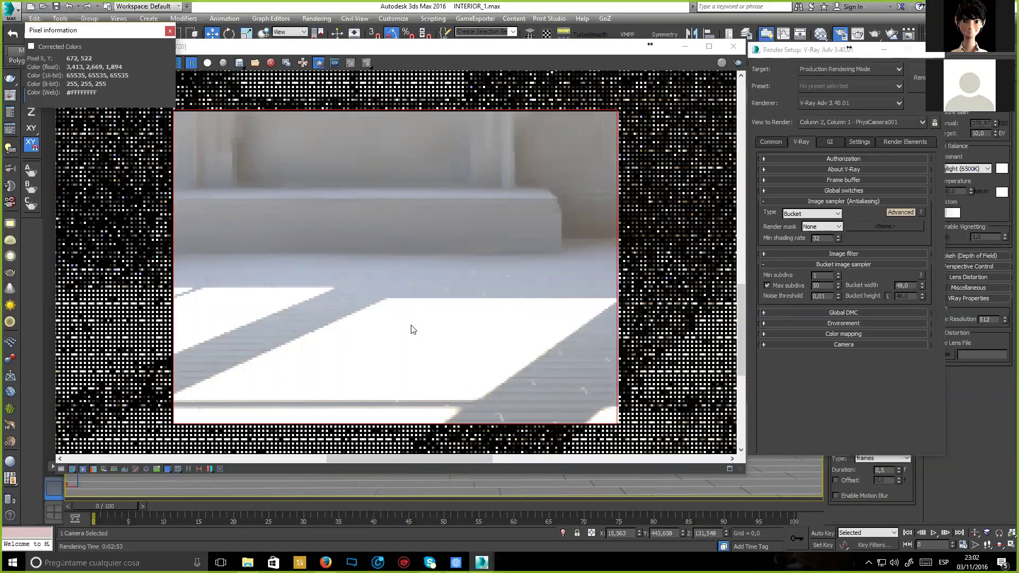
# Turn on the clamped-colour preview in the frame buffer and examine the burnt sunlit floor patches between 100% and 400% zoom.
pyautogui.rightClick(280, 296)
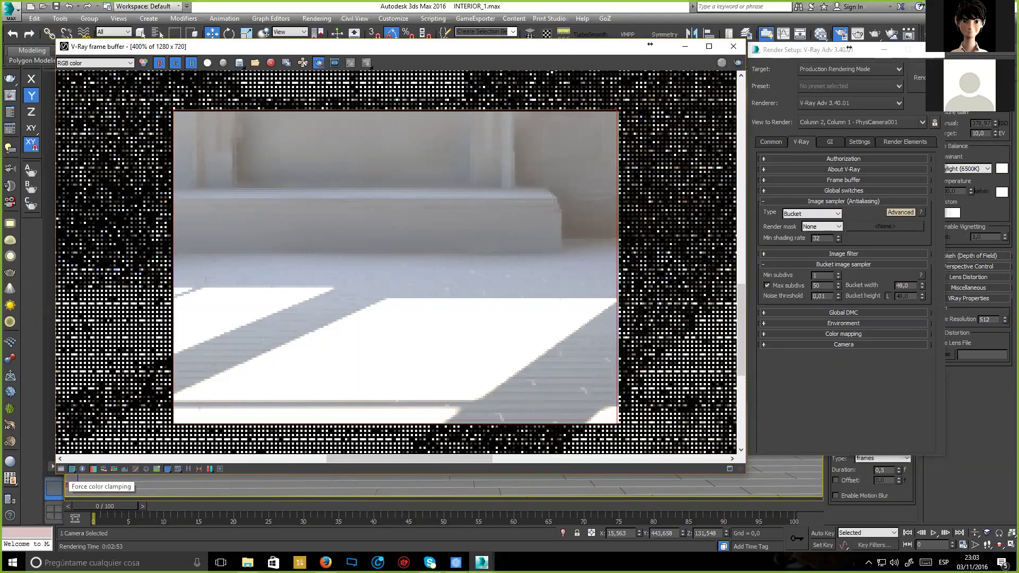
pyautogui.click(72, 469)
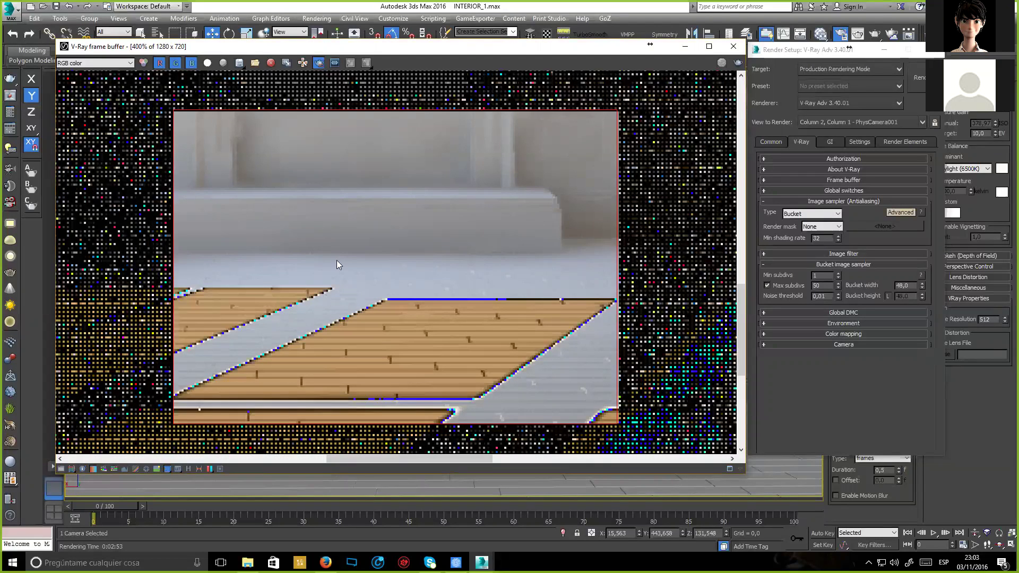
pyautogui.scroll(-1, 298, 363)
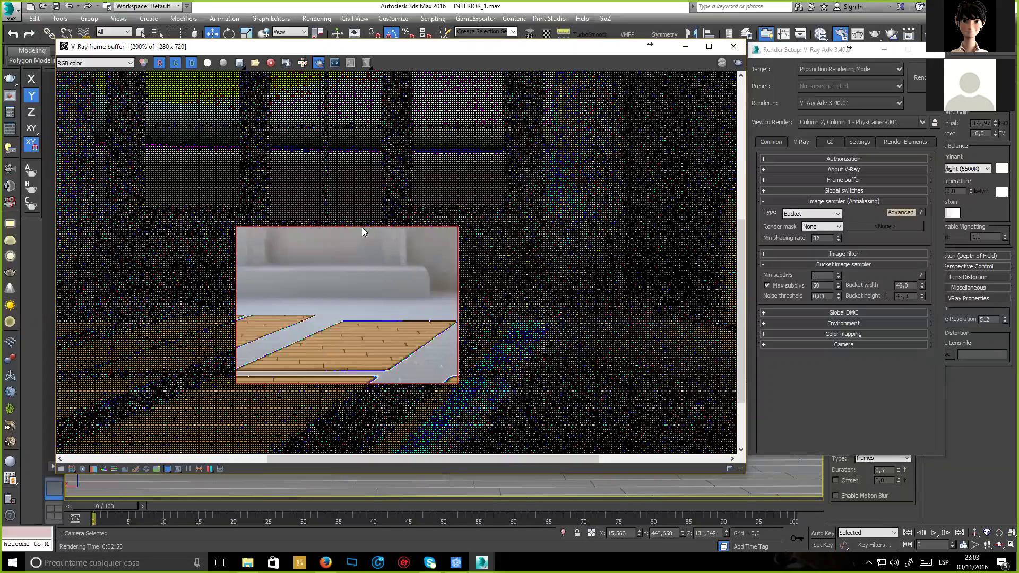
pyautogui.scroll(-1, 410, 361)
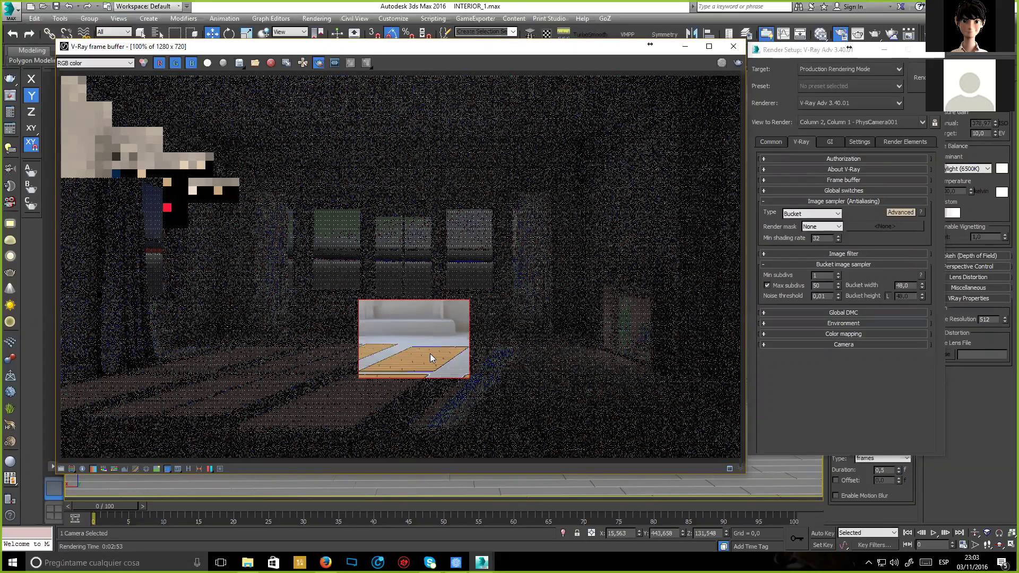
pyautogui.scroll(1, 256, 392)
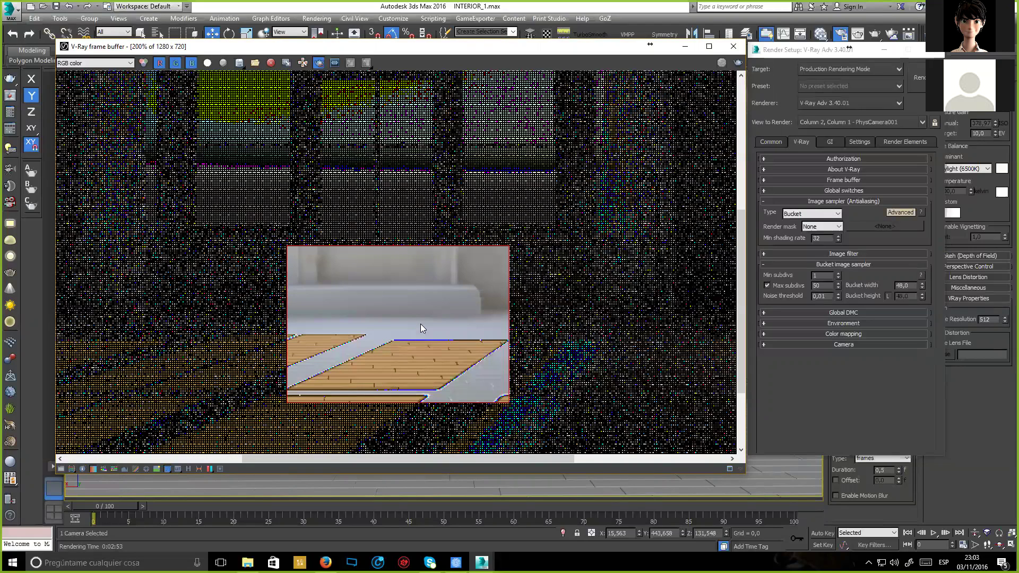
pyautogui.scroll(1, 420, 328)
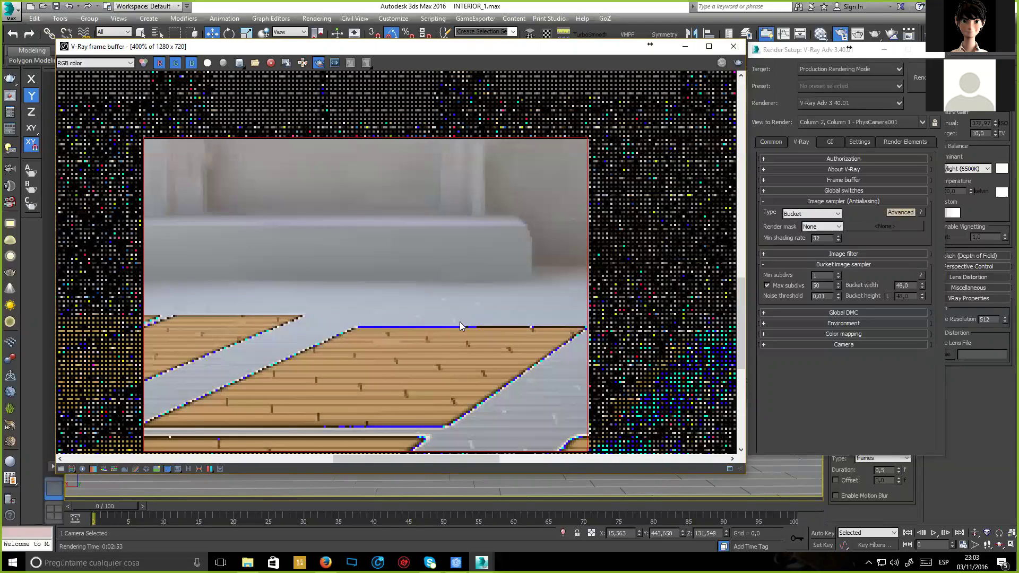
# Move the frame buffer aside, open its Color Corrections window and place that beside the image, extended in height.
pyautogui.moveTo(514, 50); pyautogui.dragTo(481, 45)
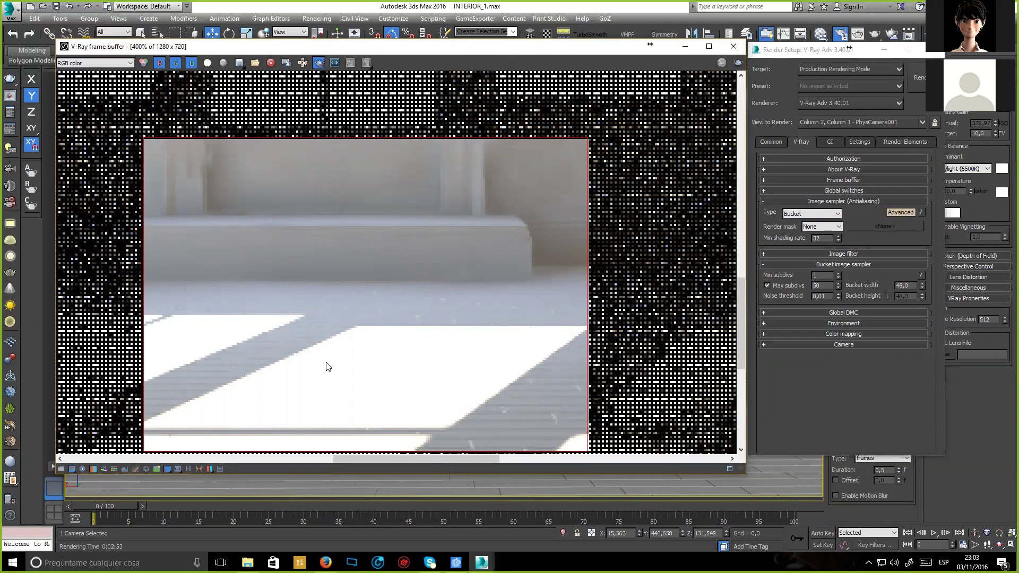
pyautogui.click(29, 465)
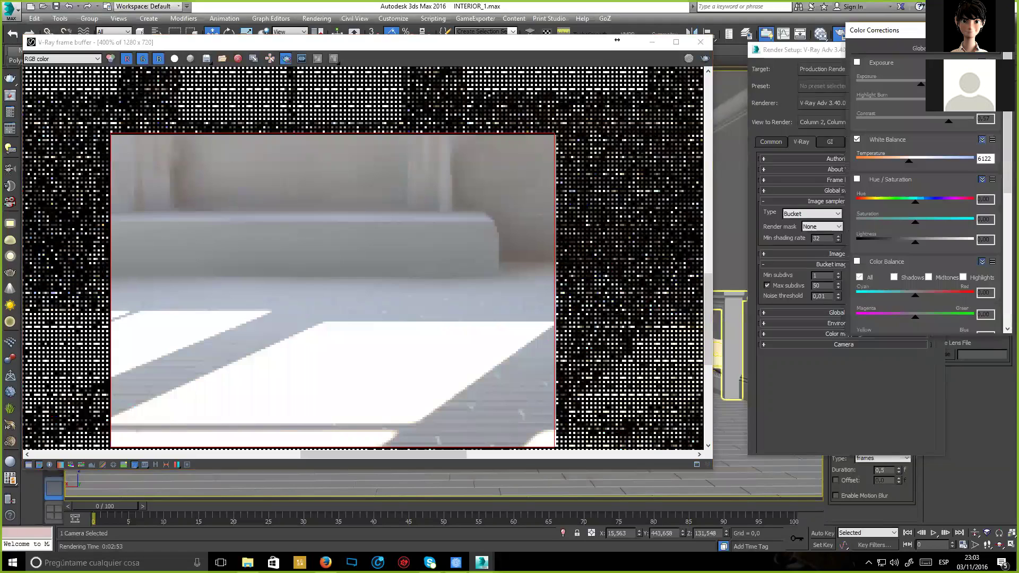
pyautogui.moveTo(881, 30); pyautogui.dragTo(735, 53)
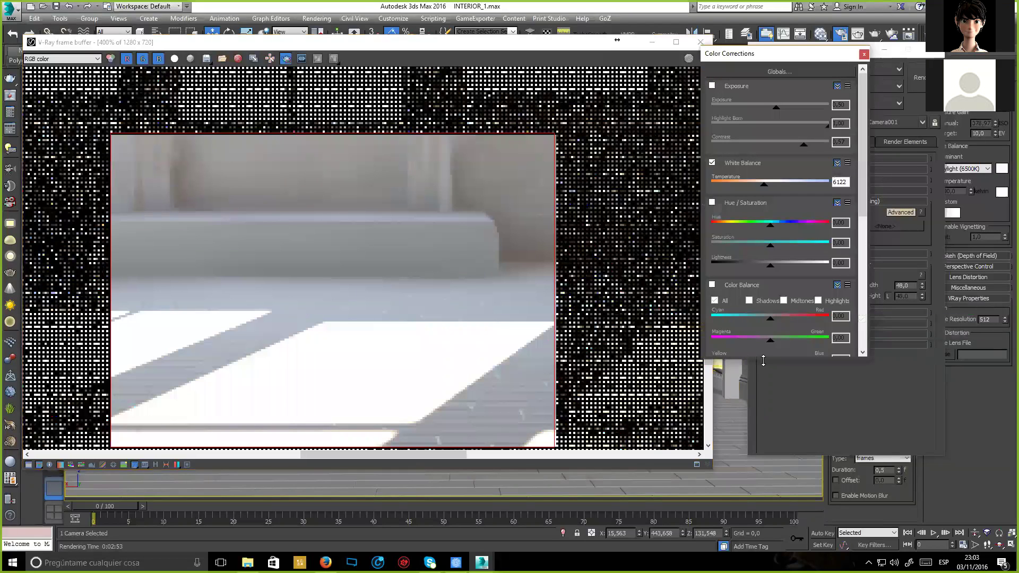
pyautogui.moveTo(757, 362); pyautogui.dragTo(757, 471)
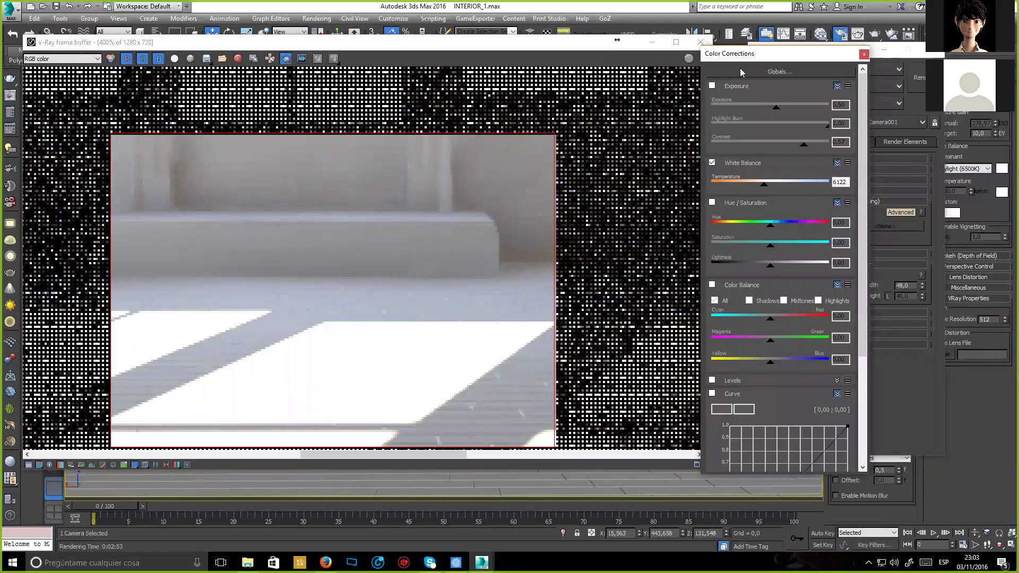
pyautogui.moveTo(735, 53); pyautogui.dragTo(754, 44)
# Enable the Exposure correction, lower its contrast, and turn off the White Balance correction.
pyautogui.click(732, 77)
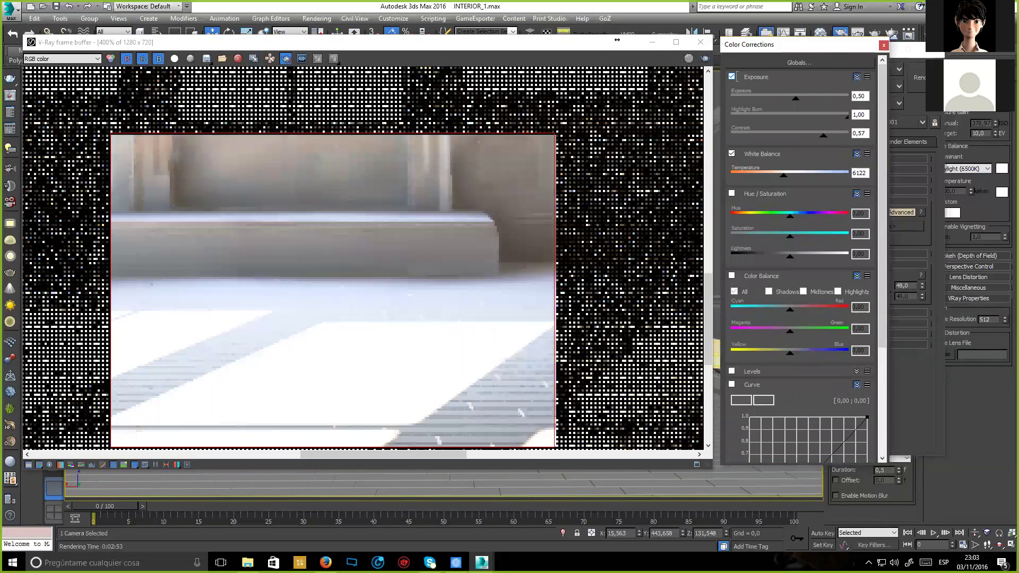
pyautogui.click(860, 134)
pyautogui.click(775, 77)
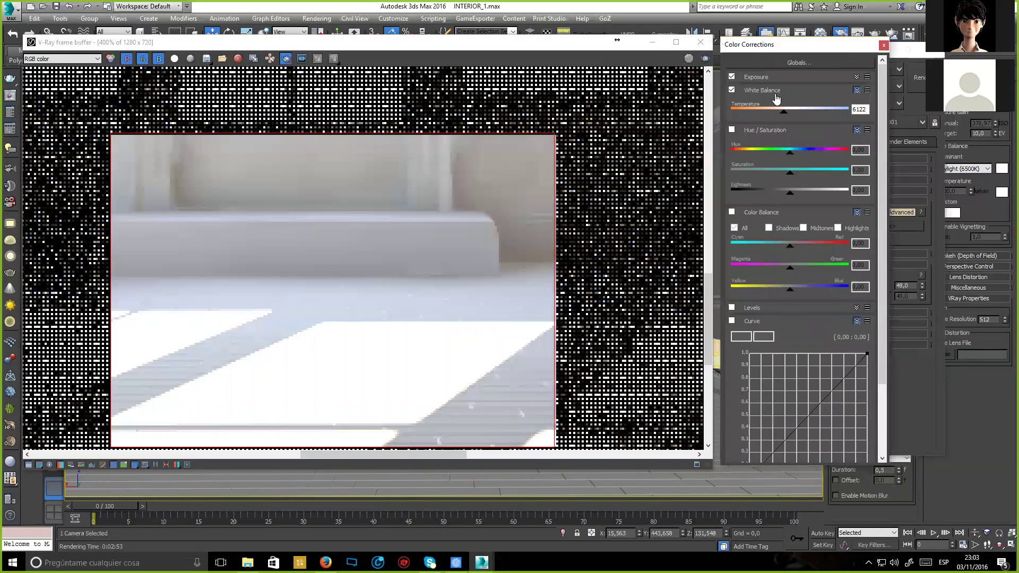
pyautogui.click(776, 77)
pyautogui.click(732, 154)
# Set the Exposure correction to exposure -2.25, highlight burn 0.72 and contrast 0.20.
pyautogui.moveTo(790, 136); pyautogui.dragTo(801, 136)
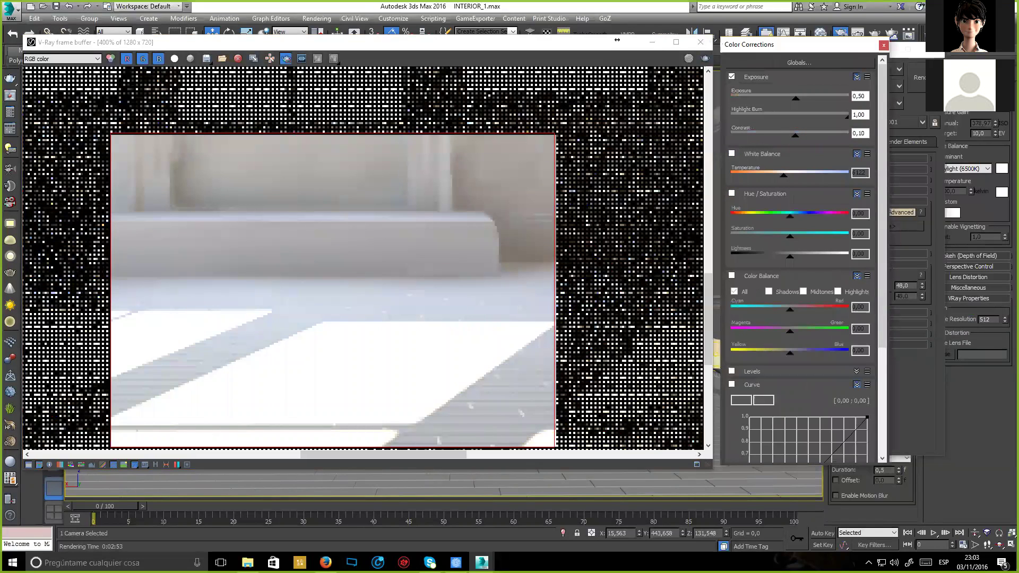
pyautogui.moveTo(786, 103)
pyautogui.mouseDown()
pyautogui.moveTo(771, 102)
pyautogui.moveTo(787, 101)
pyautogui.moveTo(758, 120)
pyautogui.moveTo(783, 98)
pyautogui.mouseUp()
pyautogui.moveTo(847, 116); pyautogui.dragTo(763, 101)
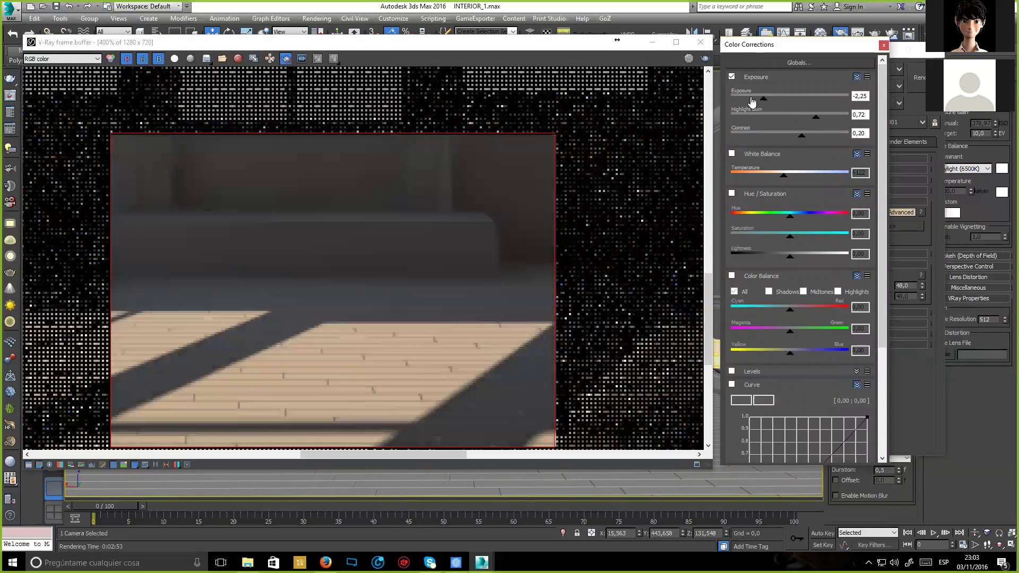
# Turn off the Exposure correction and close the Color Corrections, Render Setup and frame buffer windows.
pyautogui.click(732, 76)
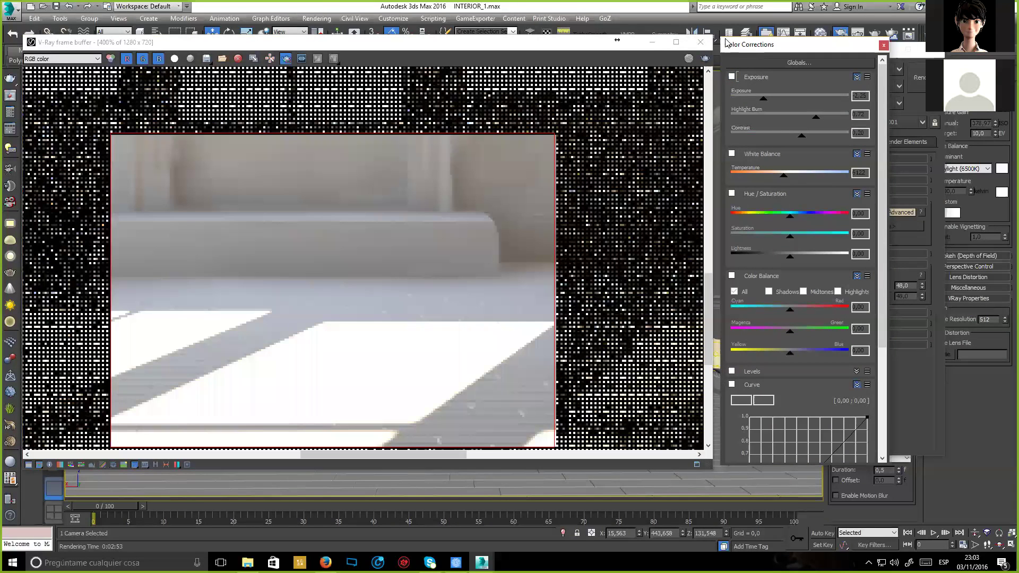
pyautogui.click(710, 46)
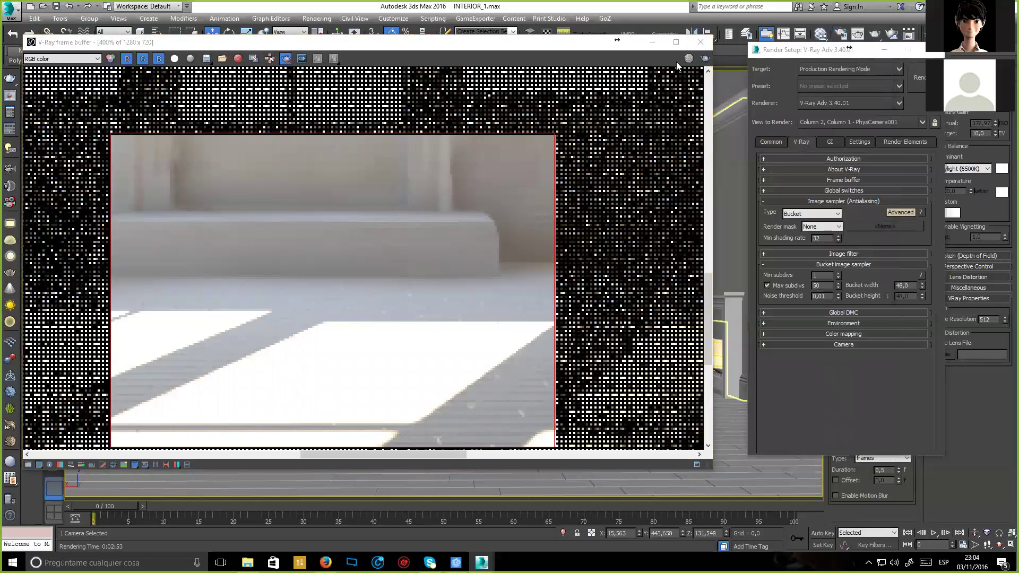
pyautogui.press('Escape')
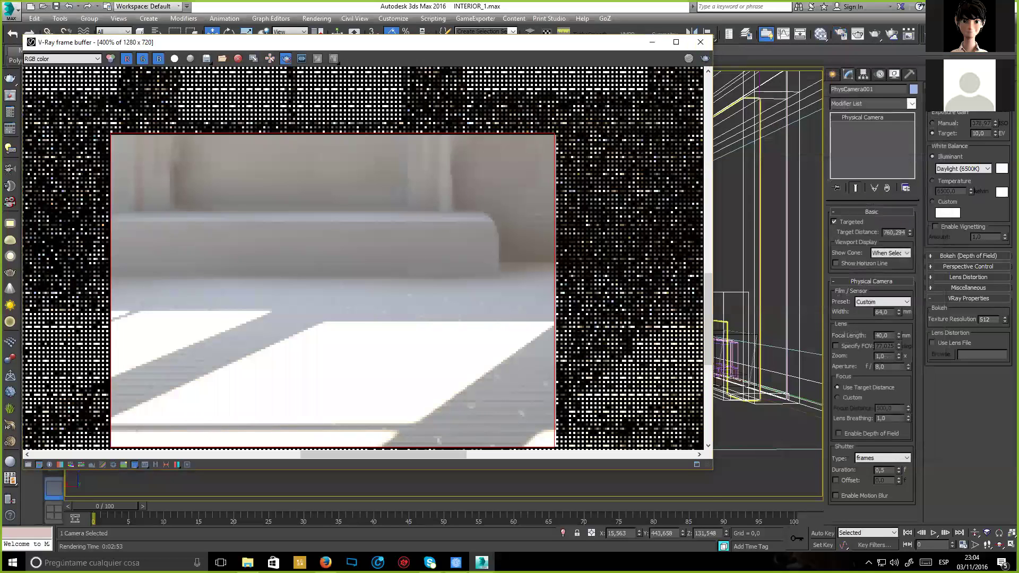
pyautogui.hotkey('alt', 'F4')
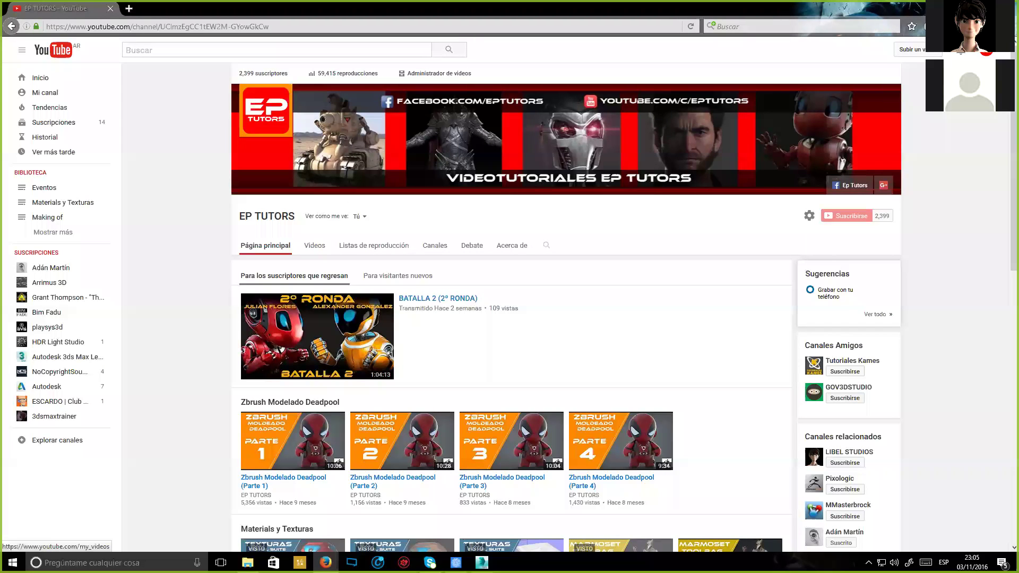
# Look through the video series on the home page of the EP TUTORS YouTube channel.
pyautogui.scroll(-2, 212, 229)
pyautogui.scroll(-1, 212, 230)
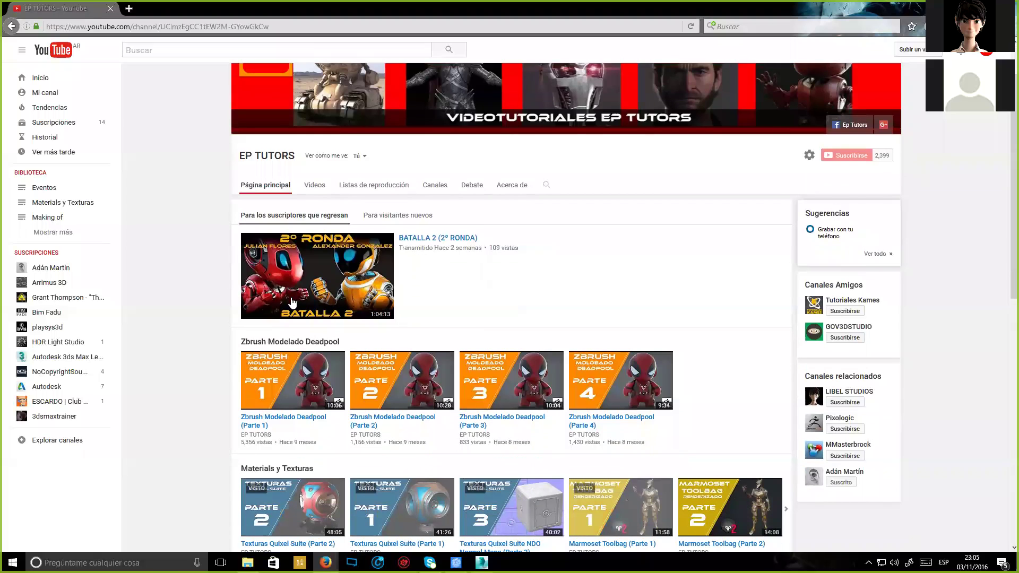
pyautogui.scroll(-2, 291, 297)
pyautogui.scroll(-3, 292, 300)
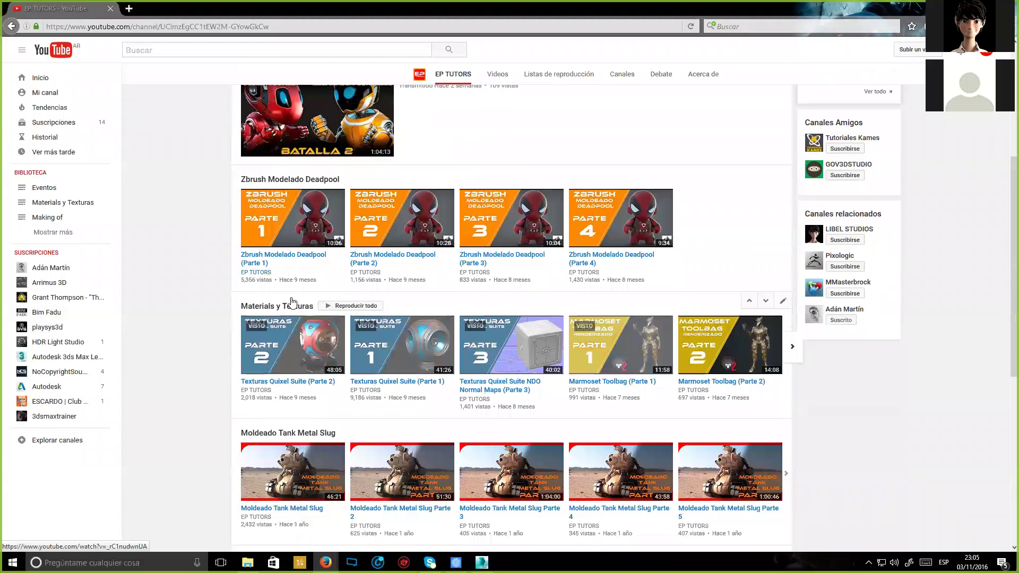
pyautogui.scroll(-1, 389, 300)
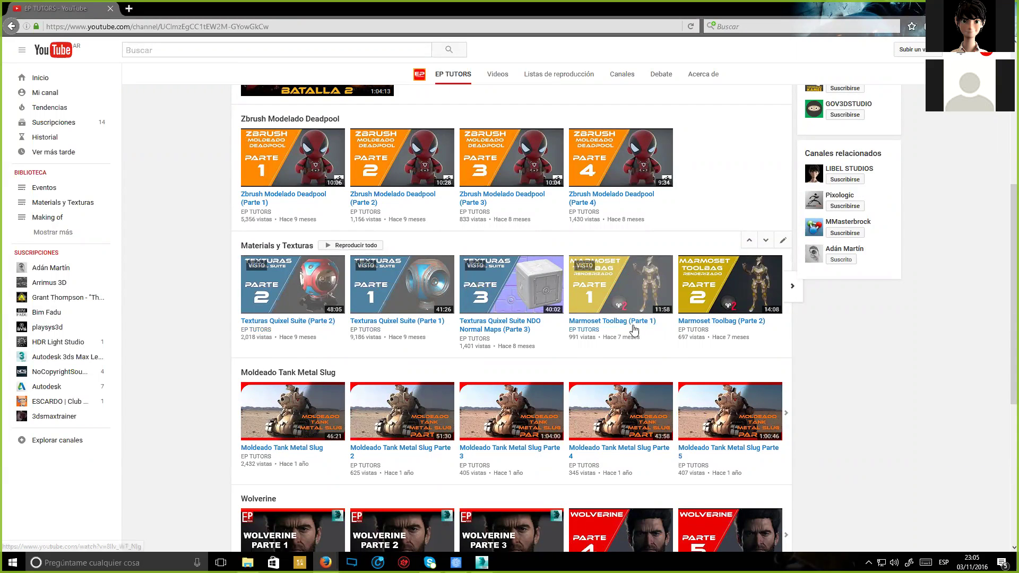
pyautogui.scroll(-2, 631, 328)
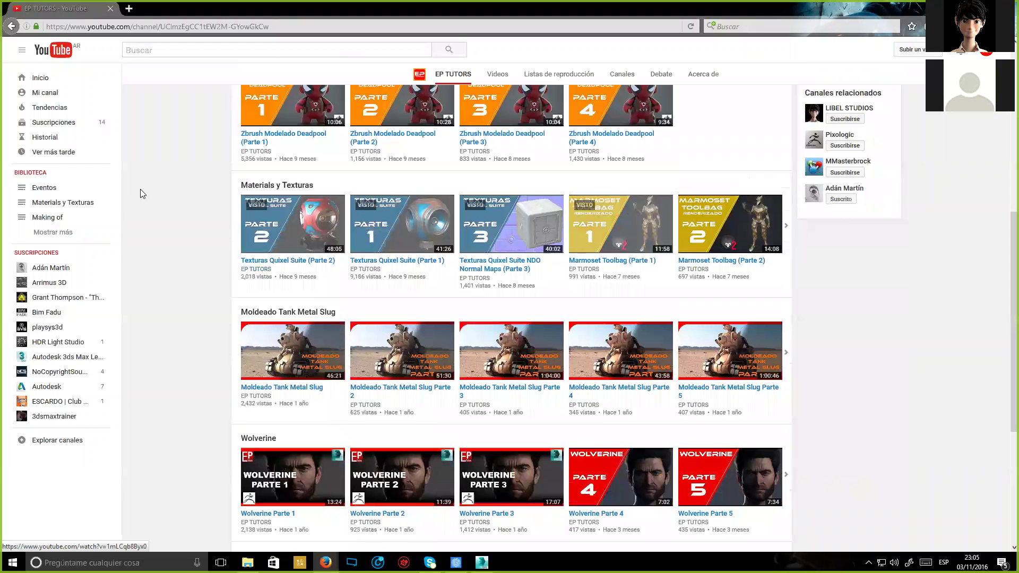
pyautogui.scroll(4, 317, 253)
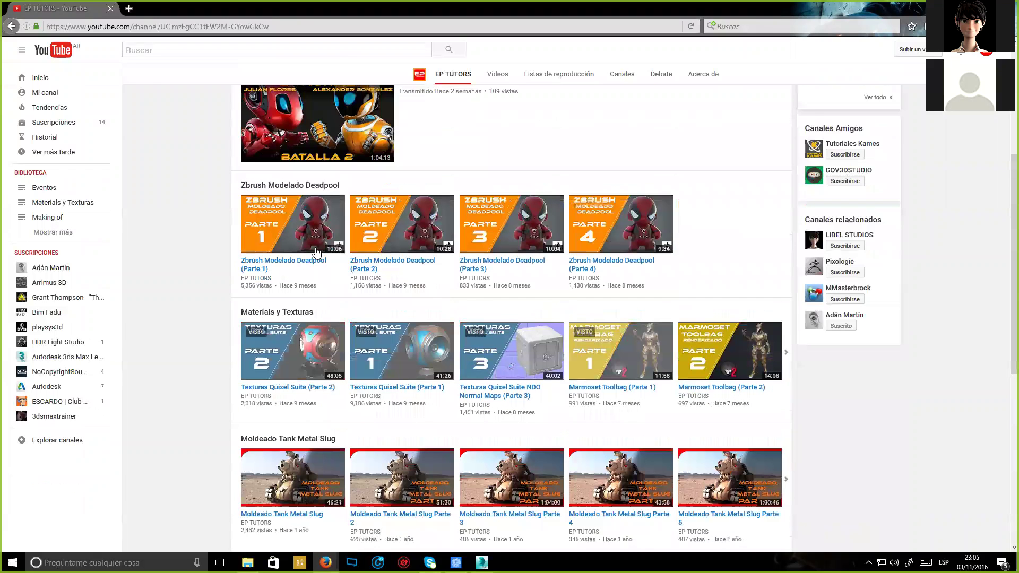
pyautogui.scroll(3, 317, 253)
# Open the channel's list of uploaded videos, load more of them and look through the tutorials.
pyautogui.click(317, 252)
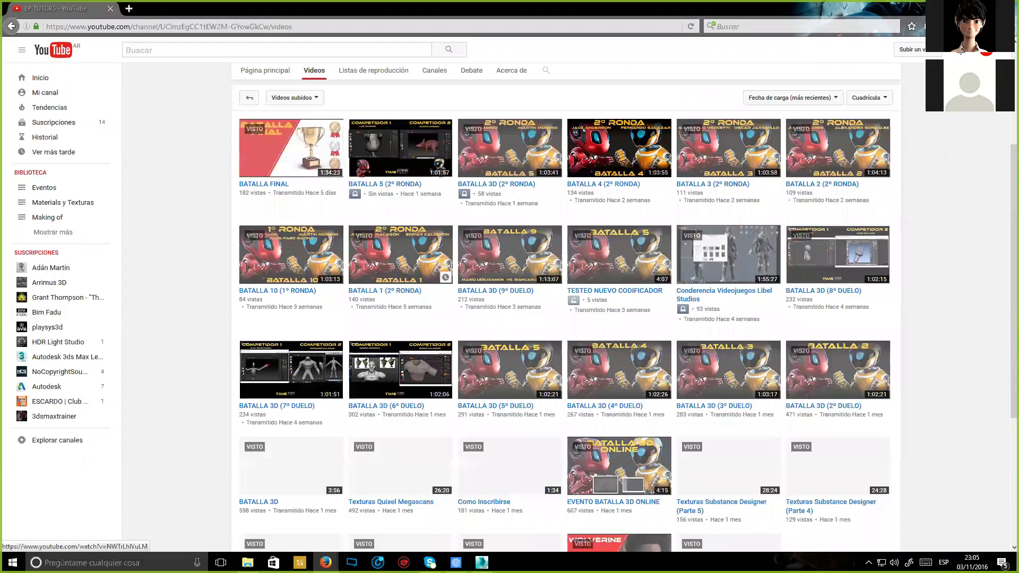
pyautogui.scroll(-3, 557, 425)
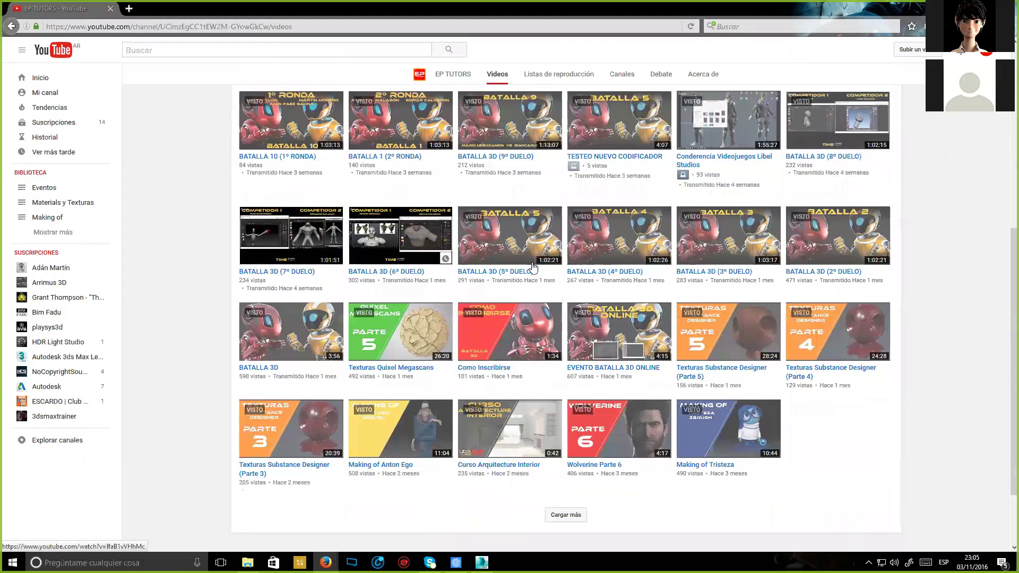
pyautogui.scroll(-2, 786, 223)
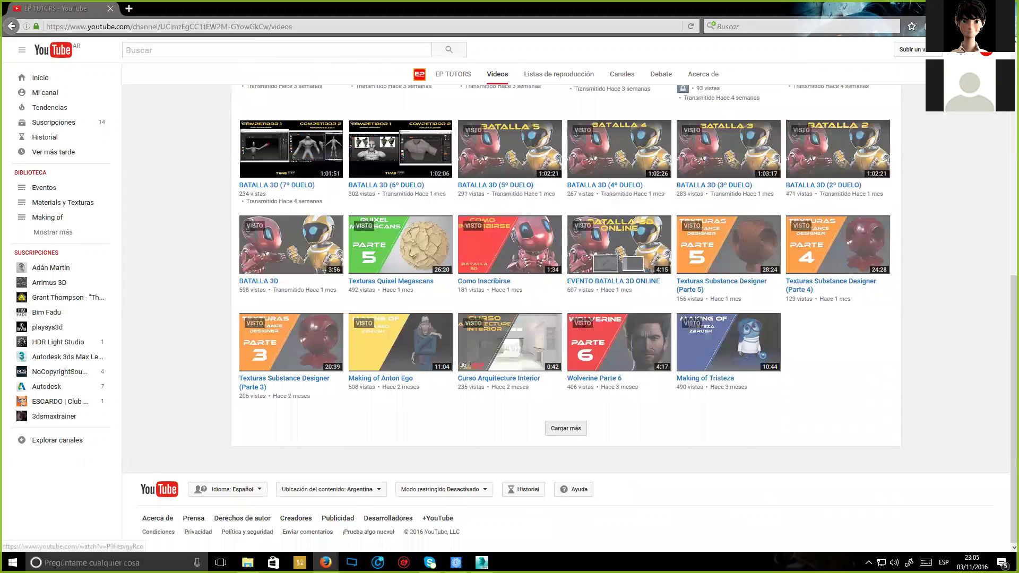
pyautogui.click(566, 429)
pyautogui.scroll(-1, 622, 395)
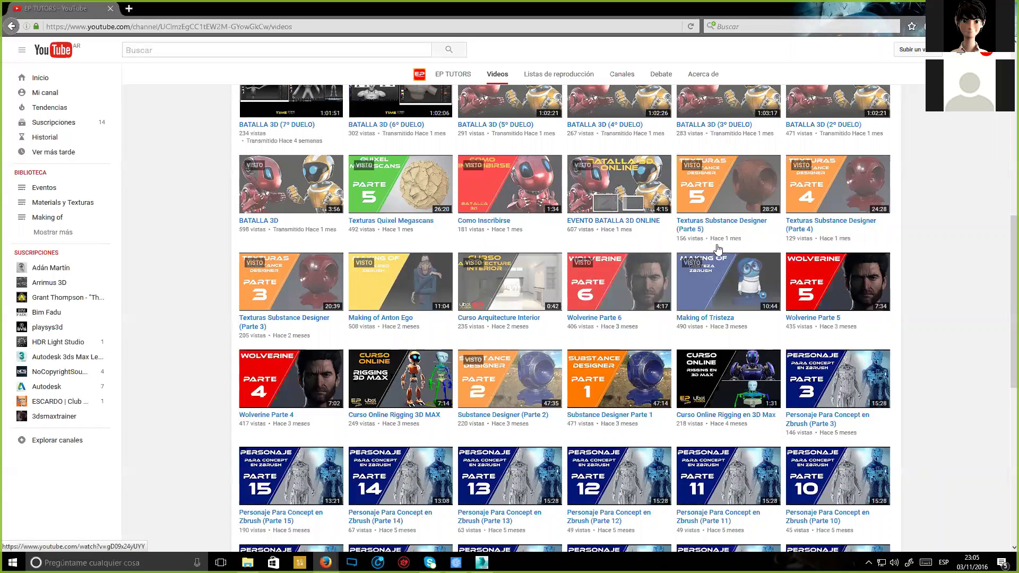
pyautogui.scroll(-3, 301, 378)
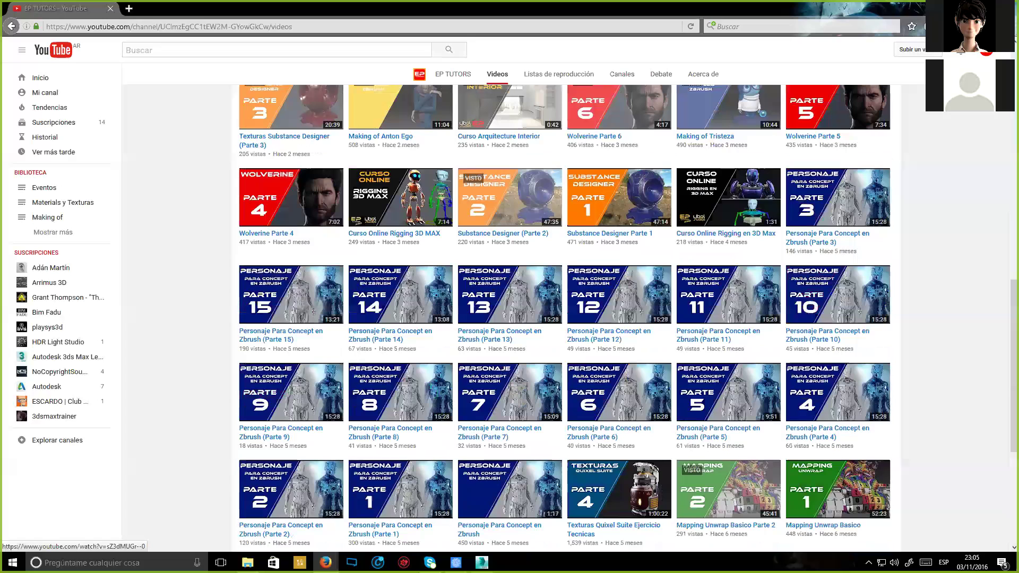
pyautogui.scroll(4, 301, 378)
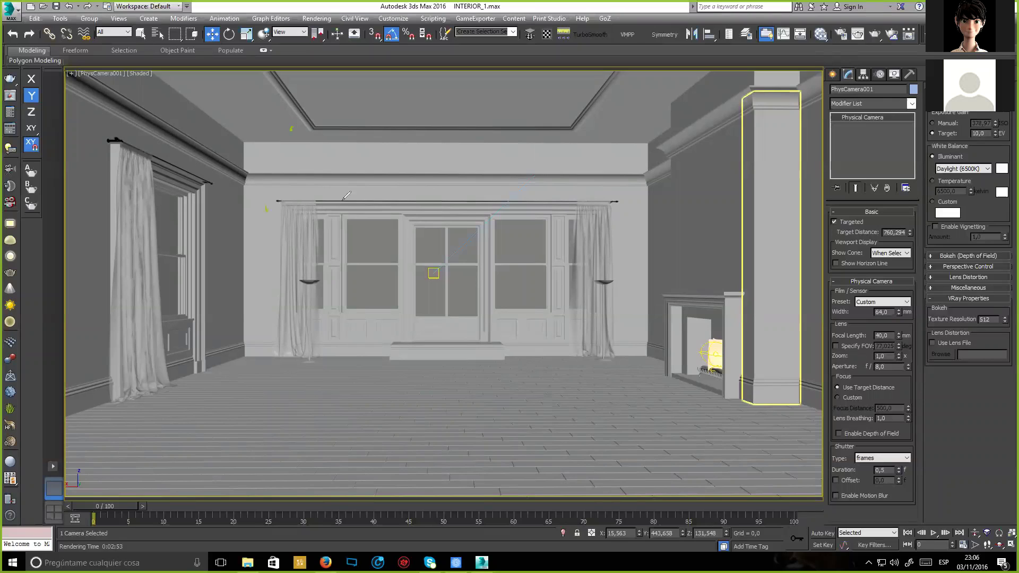
pyautogui.click(269, 199)
pyautogui.click(341, 200)
pyautogui.click(350, 126)
pyautogui.moveTo(351, 126); pyautogui.dragTo(344, 148)
pyautogui.click(414, 128)
pyautogui.moveTo(414, 128); pyautogui.dragTo(416, 127)
pyautogui.moveTo(416, 128)
pyautogui.mouseDown()
pyautogui.moveTo(377, 195)
pyautogui.moveTo(425, 190)
pyautogui.moveTo(432, 160)
pyautogui.moveTo(416, 129)
pyautogui.mouseUp()
pyautogui.moveTo(380, 116); pyautogui.dragTo(389, 189)
pyautogui.moveTo(443, 192); pyautogui.dragTo(420, 192)
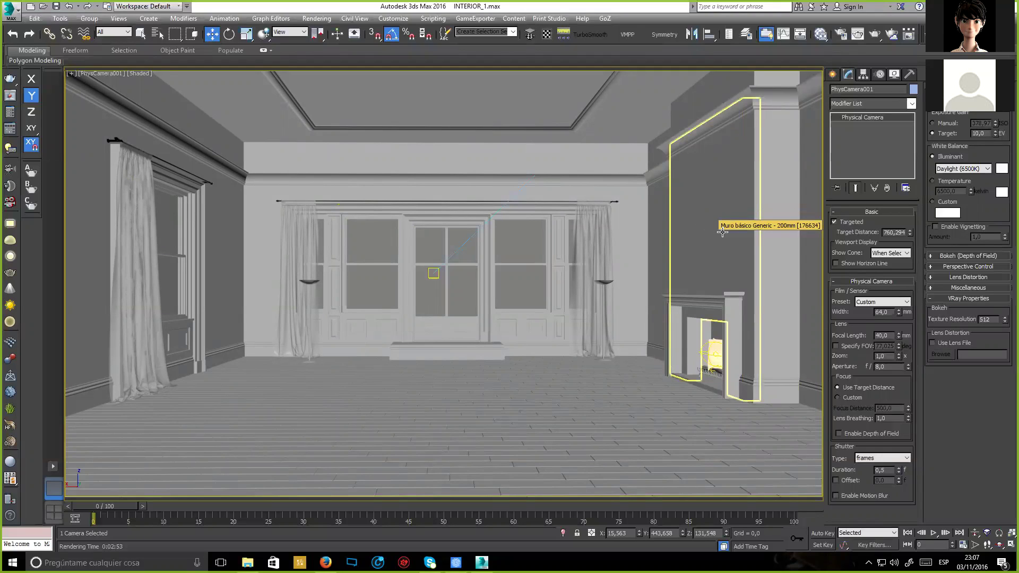
# Select the side wall and the window glass, and inspect the glass in wireframe before returning to shaded display.
pyautogui.click(242, 240)
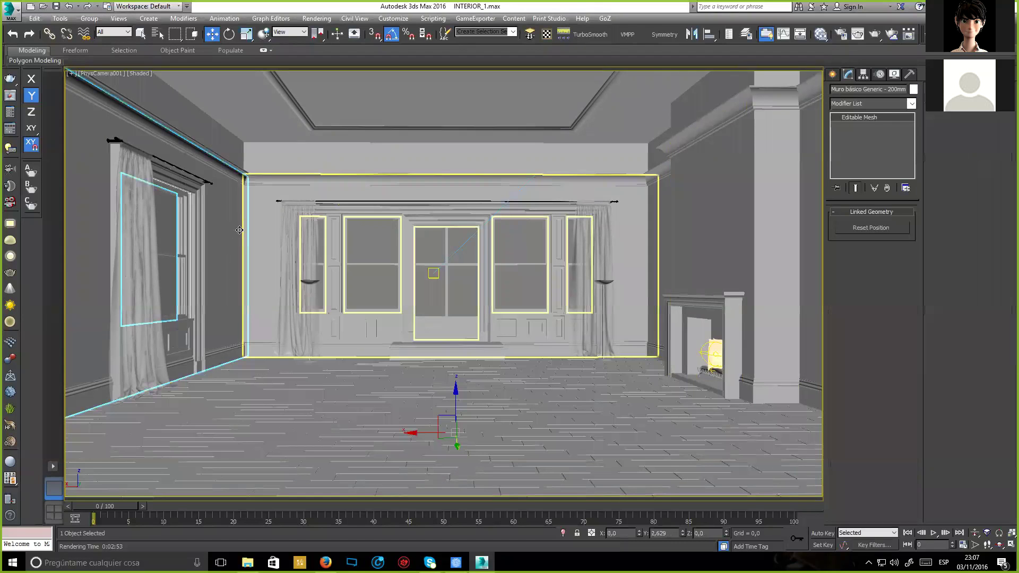
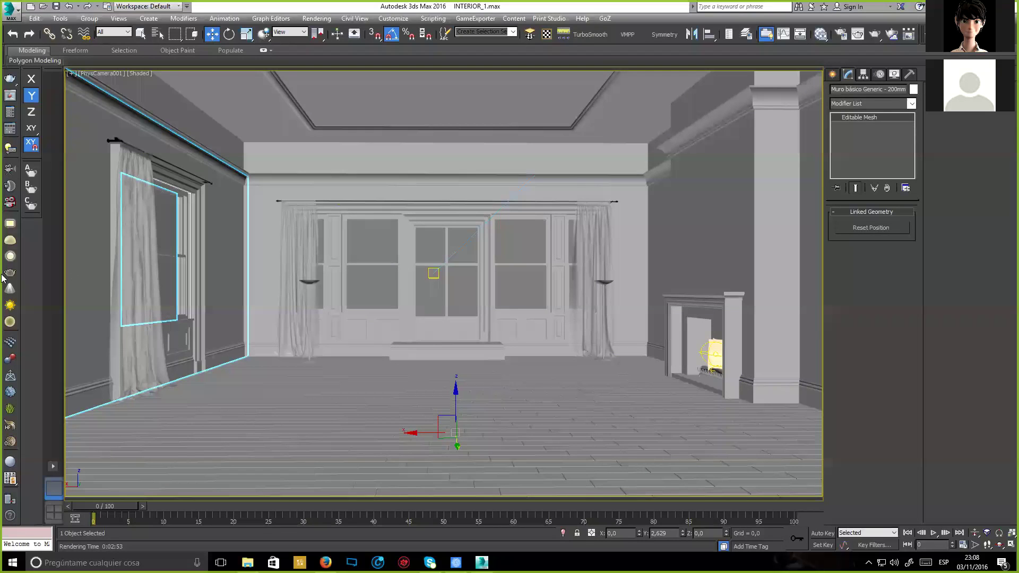
pyautogui.click(373, 250)
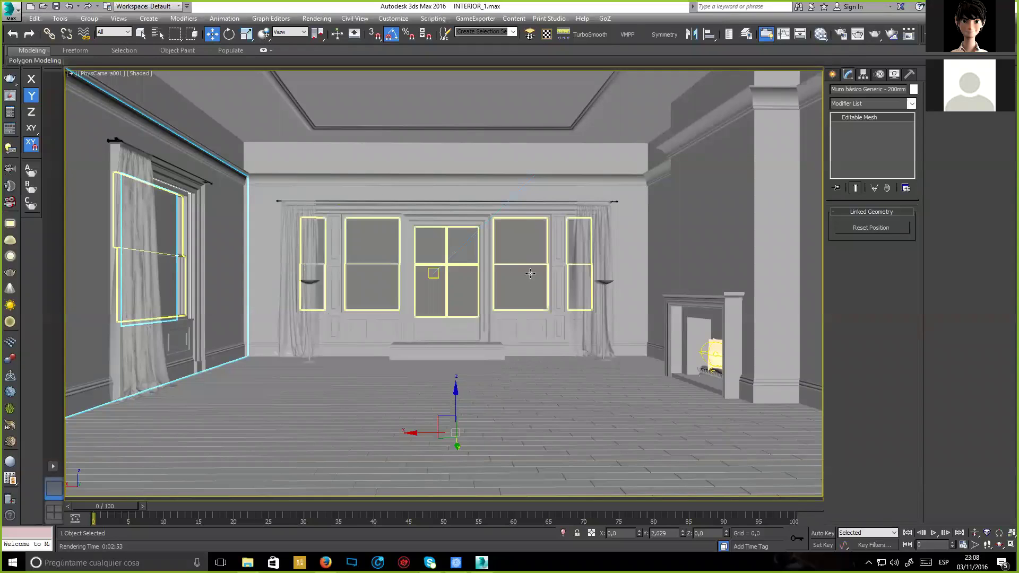
pyautogui.press('F3')
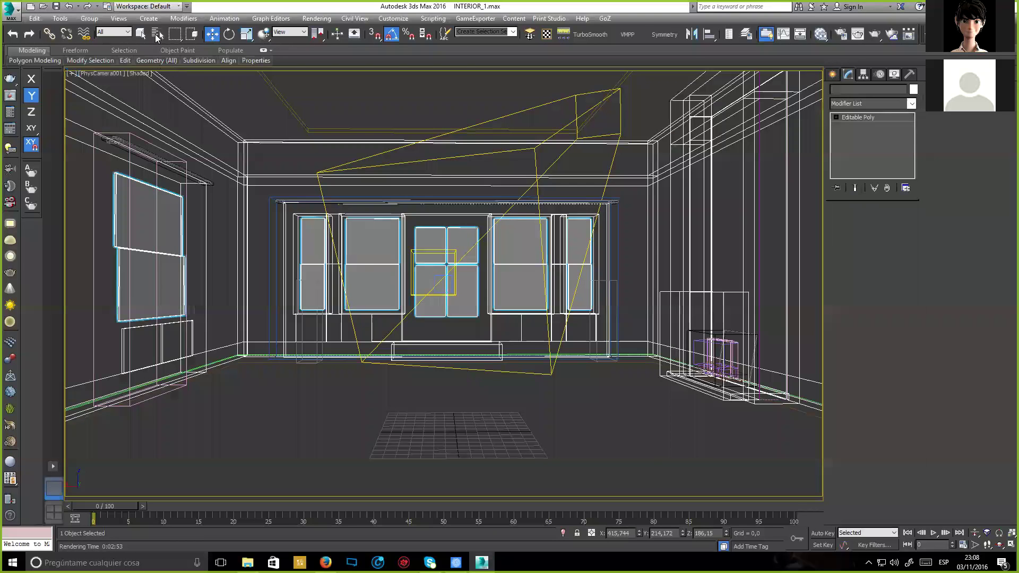
pyautogui.press('F3')
# Select PhysCamera001 by name and set its target exposure gain, trying 15 EV first and ending on 20 EV.
pyautogui.press('h')
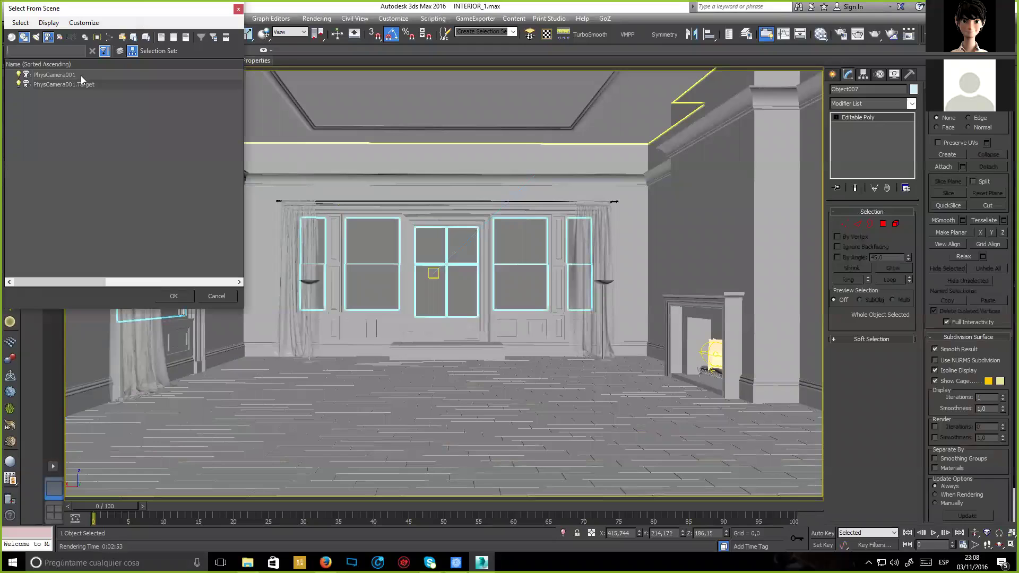
pyautogui.doubleClick(53, 75)
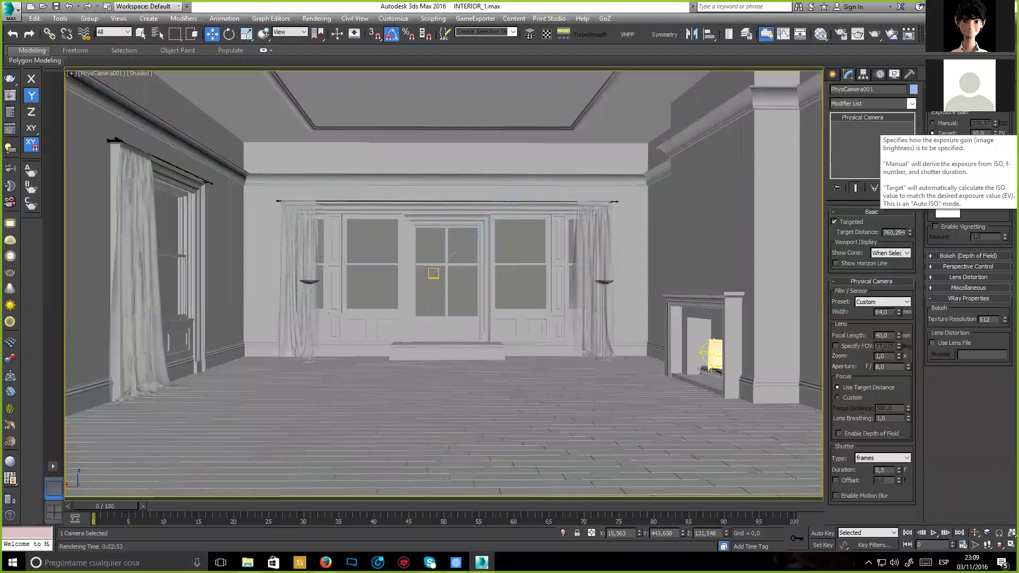
pyautogui.click(933, 133)
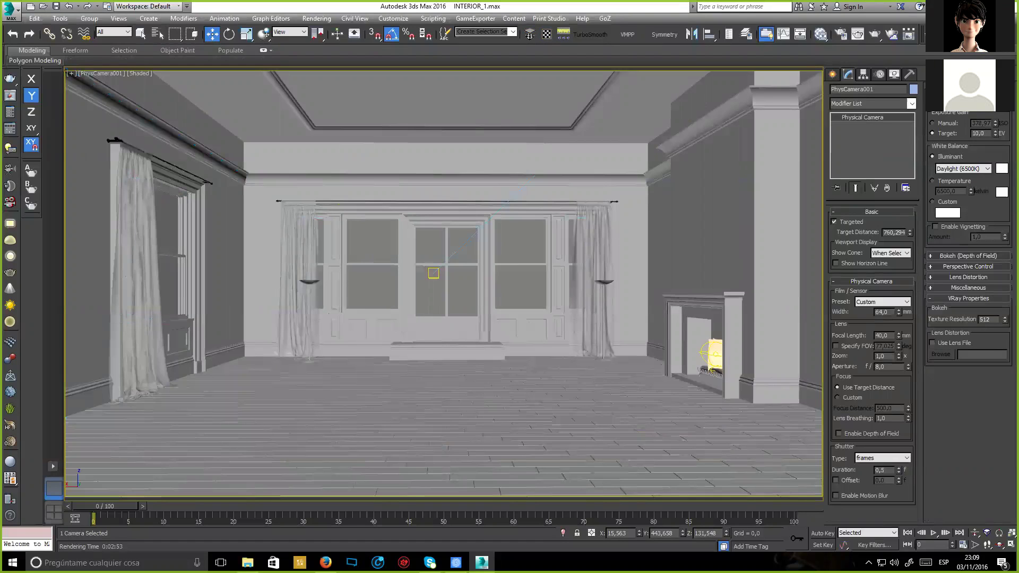
pyautogui.click(980, 133)
pyautogui.write('15')
pyautogui.press('Return')
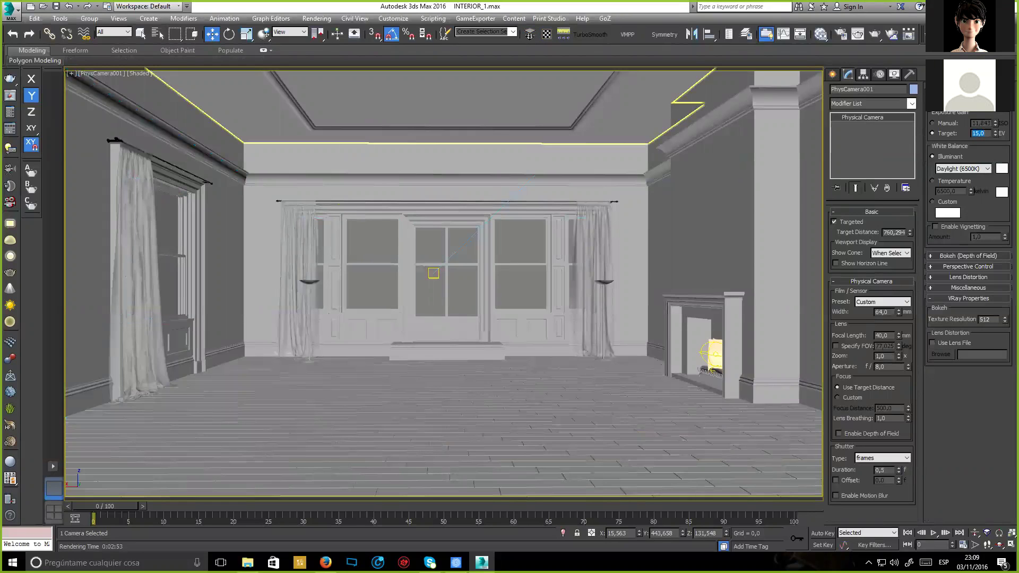
pyautogui.write('20')
pyautogui.press('Return')
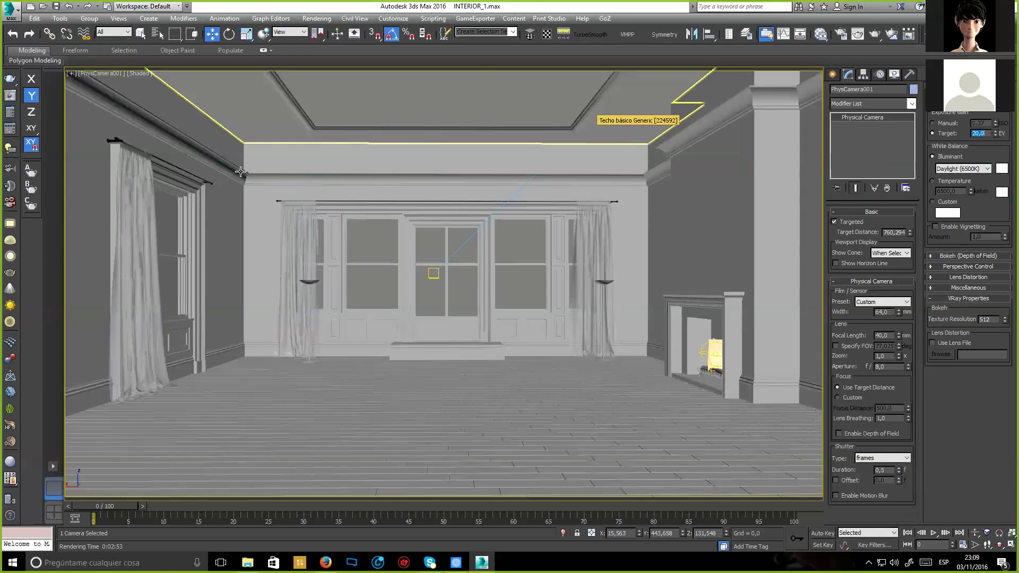
pyautogui.rightClick(377, 148)
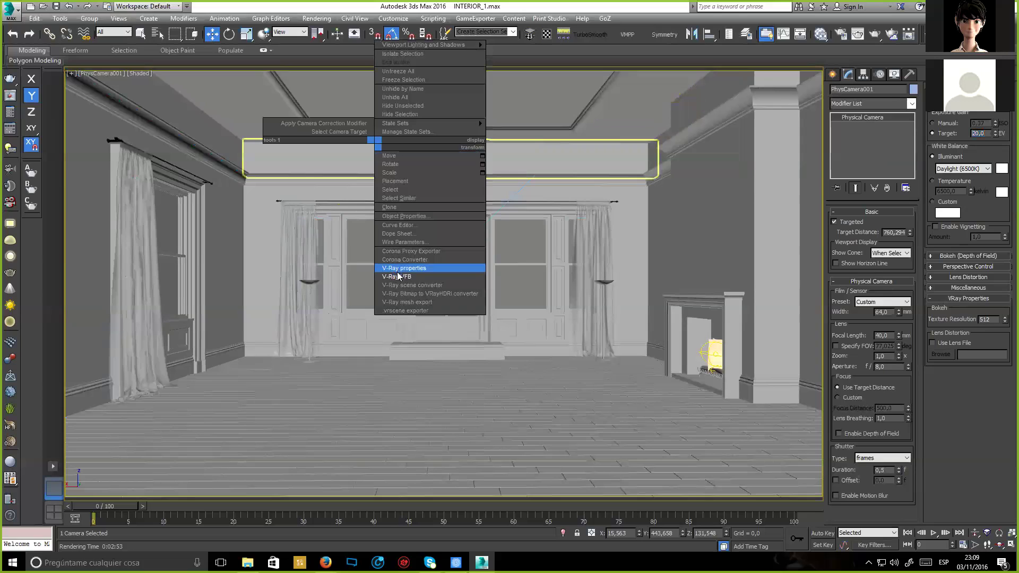
pyautogui.click(435, 267)
pyautogui.click(594, 203)
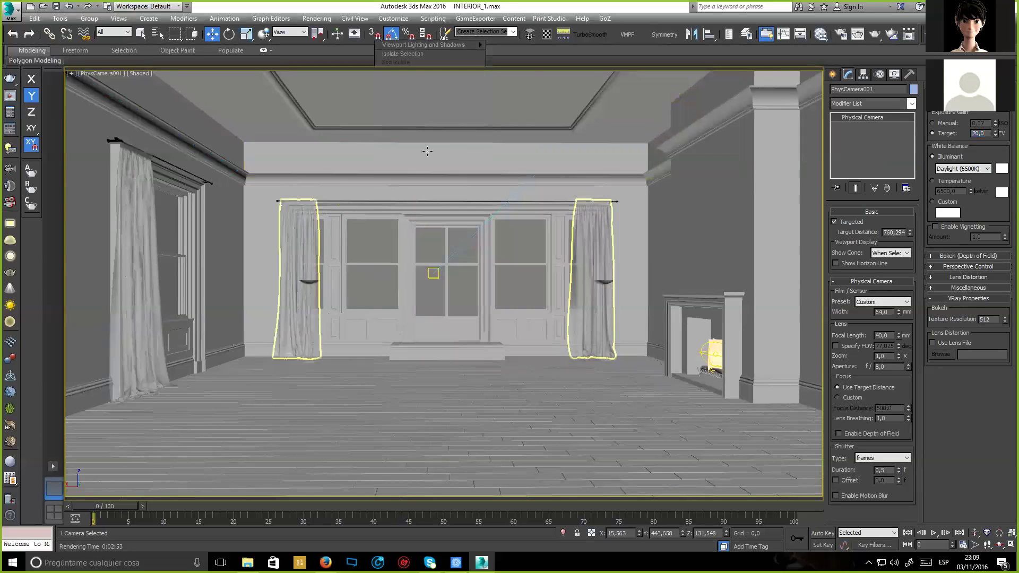
pyautogui.rightClick(448, 187)
pyautogui.click(437, 265)
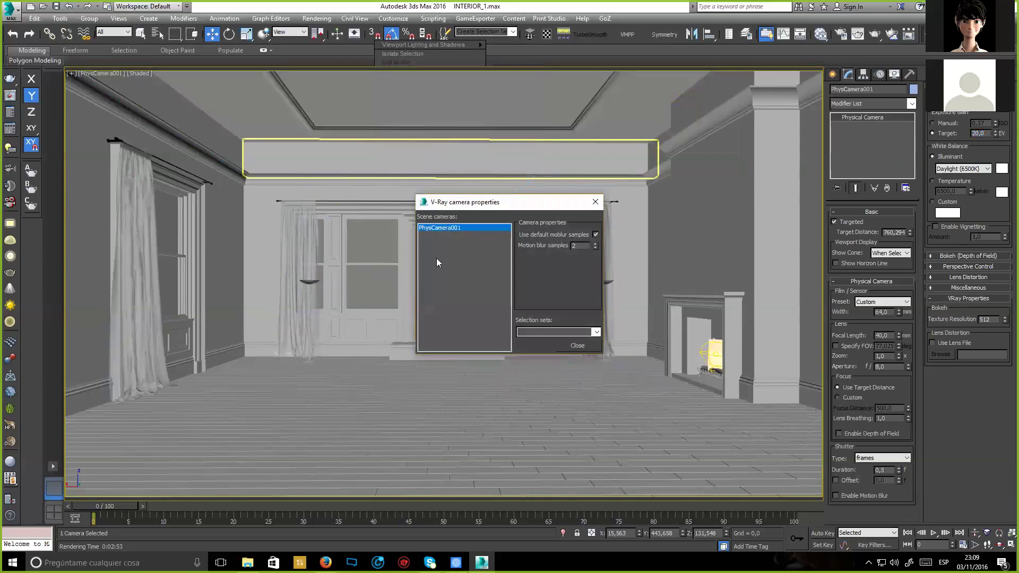
pyautogui.click(594, 203)
# Open the V-Ray frame buffer and inspect the last render at 100 %.
pyautogui.rightClick(425, 149)
pyautogui.click(467, 280)
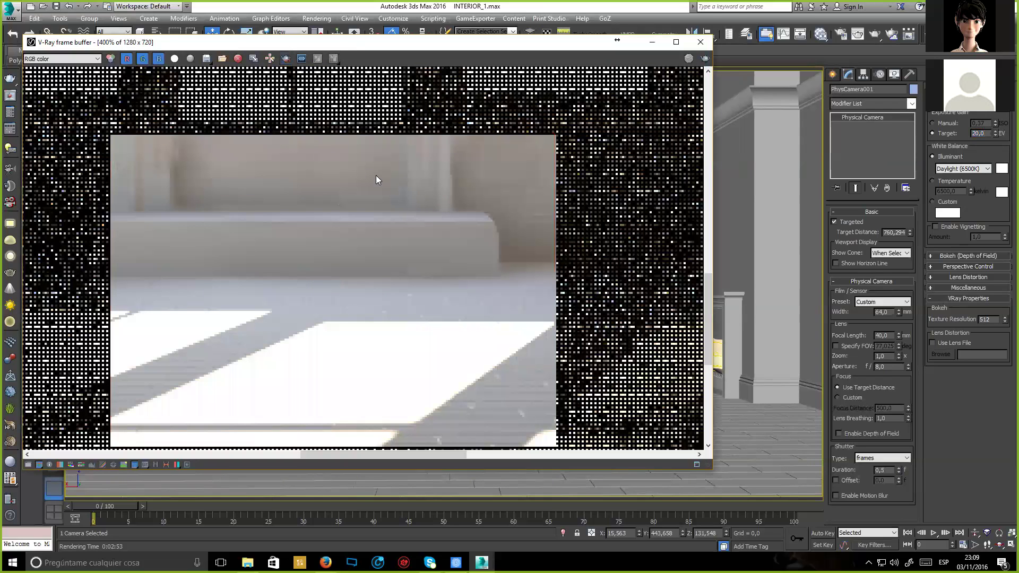
pyautogui.scroll(-1, 376, 177)
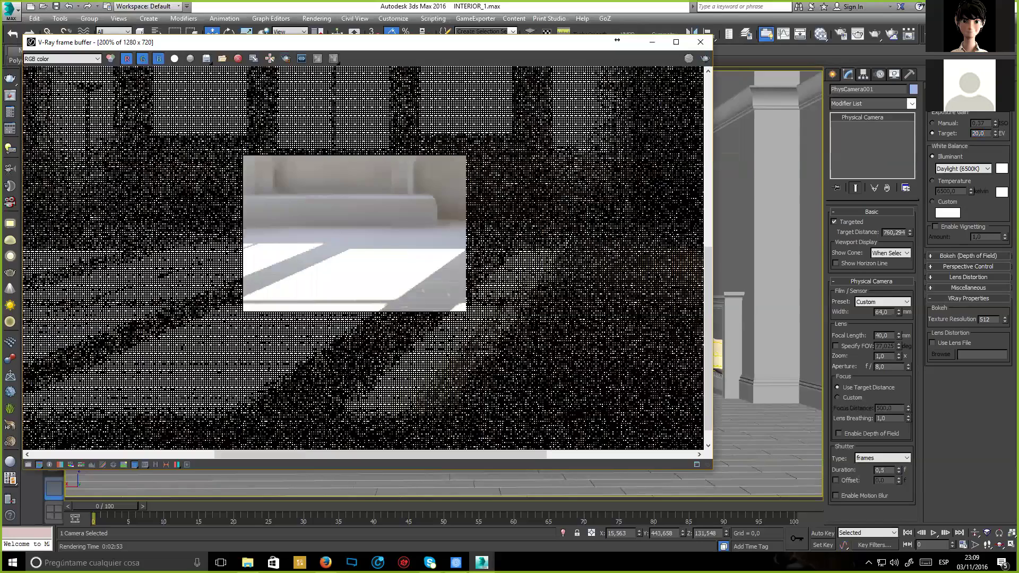
pyautogui.scroll(-1, 408, 436)
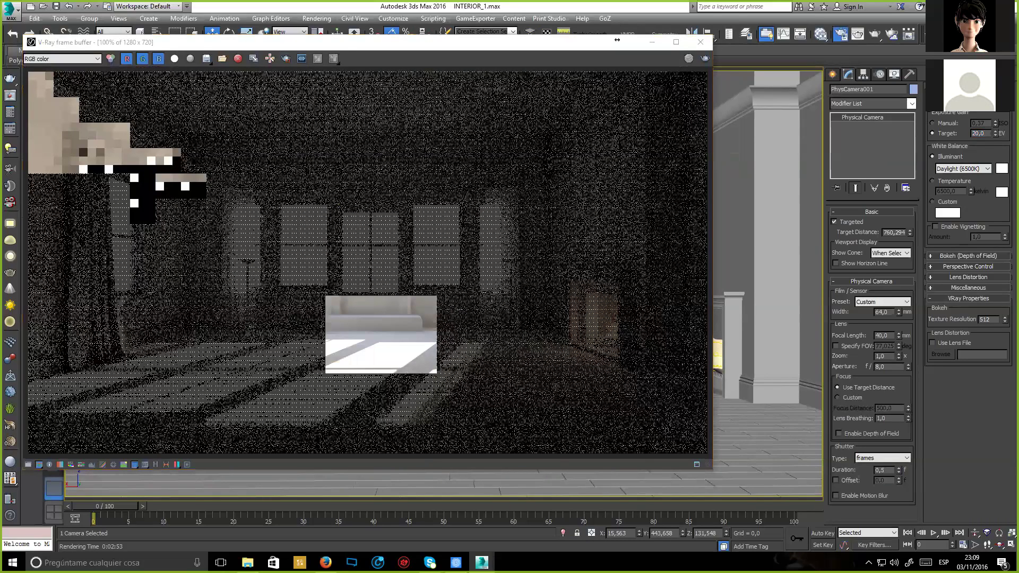
# Set the bucket image sampler's Max subdivs to 6 and start a test render of the PhysCamera001 view.
pyautogui.press('F10')
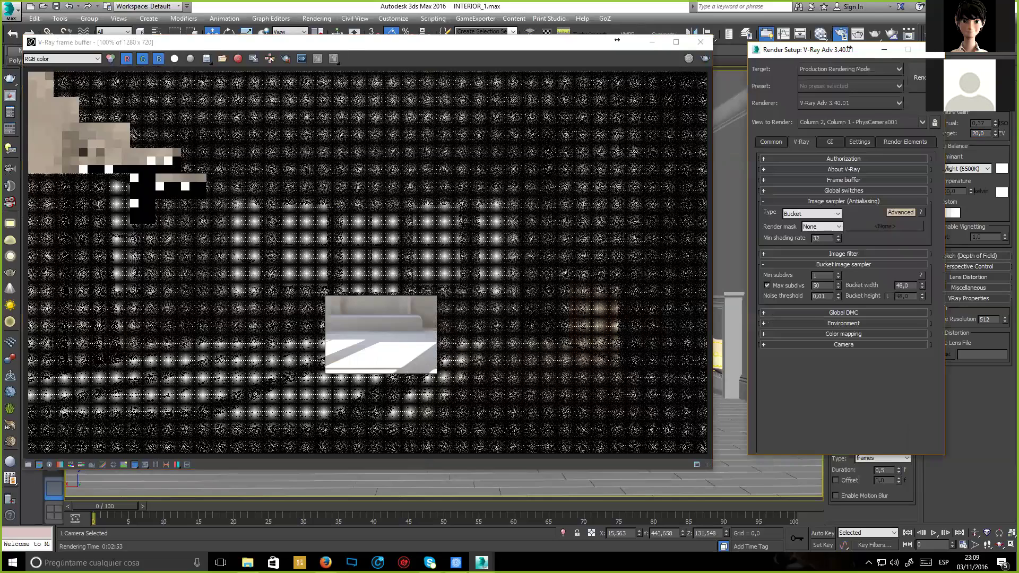
pyautogui.doubleClick(817, 286)
pyautogui.write('6')
pyautogui.press('Tab')
pyautogui.write('6')
pyautogui.press('Return')
pyautogui.click(767, 142)
pyautogui.hotkey('shift', 'q')
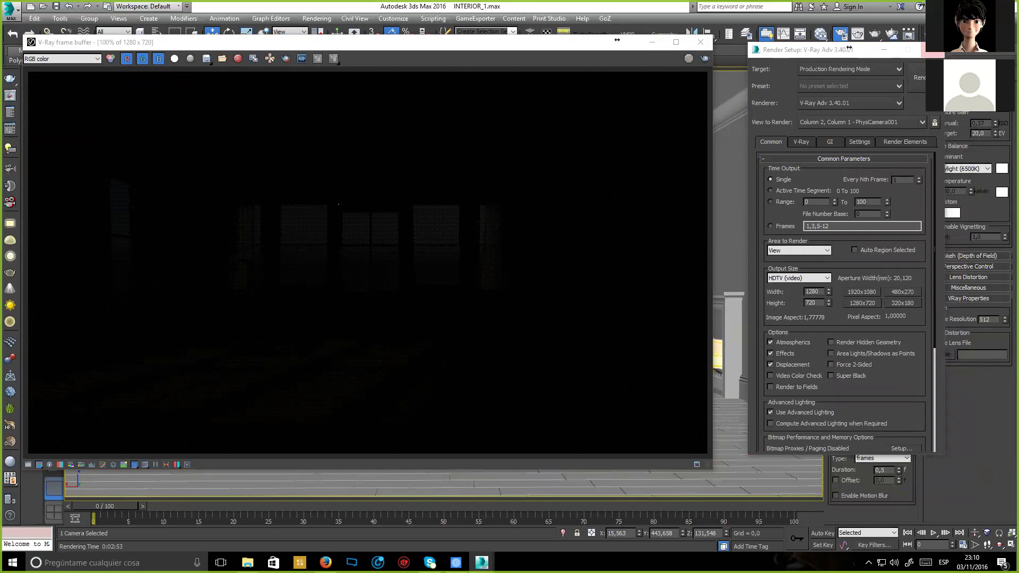
# Try an exposure gain target of 5 EV on the physical camera with a test render.
pyautogui.click(933, 49)
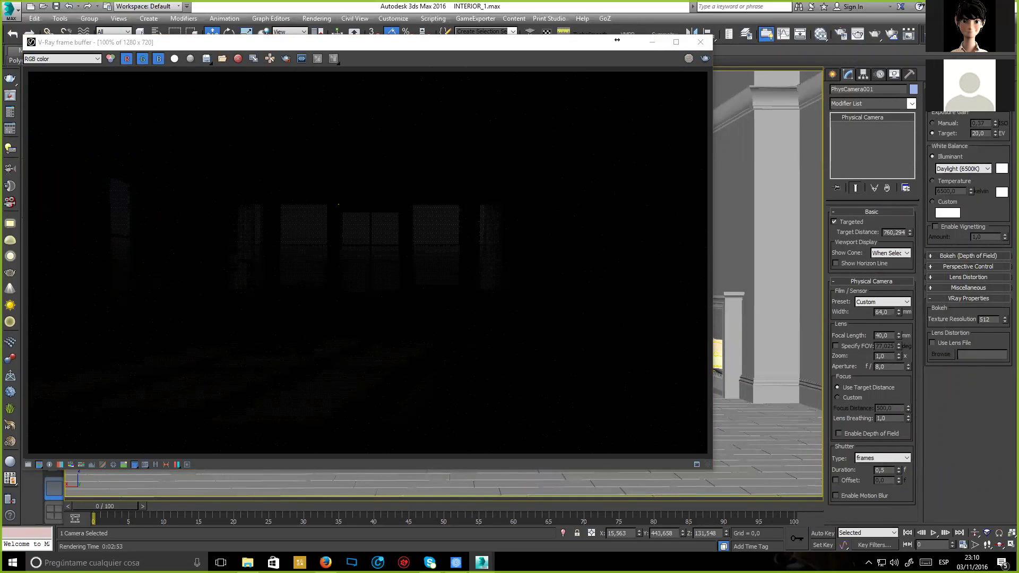
pyautogui.doubleClick(979, 133)
pyautogui.write('5')
pyautogui.press('Return')
pyautogui.press('F10')
pyautogui.hotkey('shift', 'q')
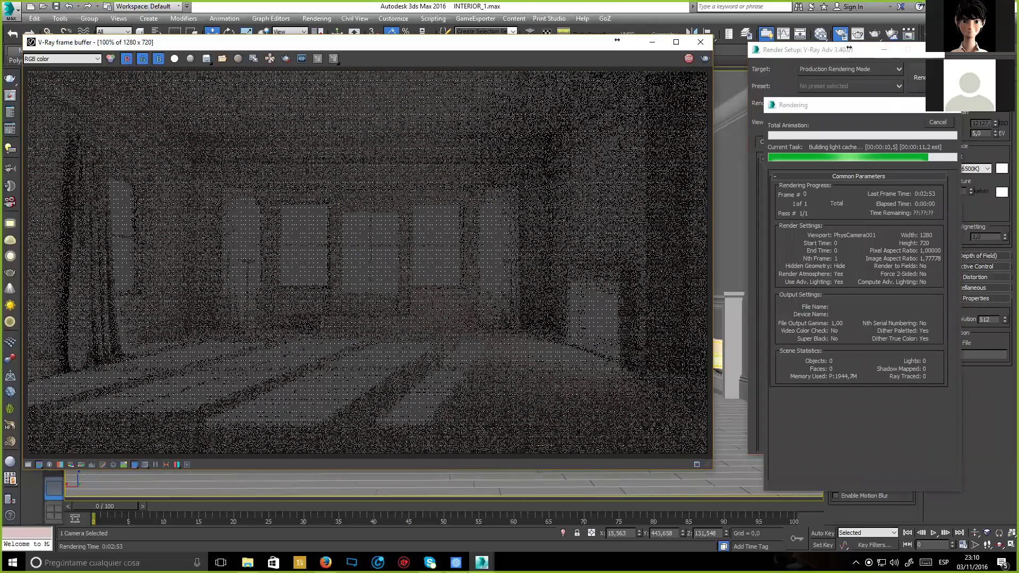
pyautogui.press('Escape')
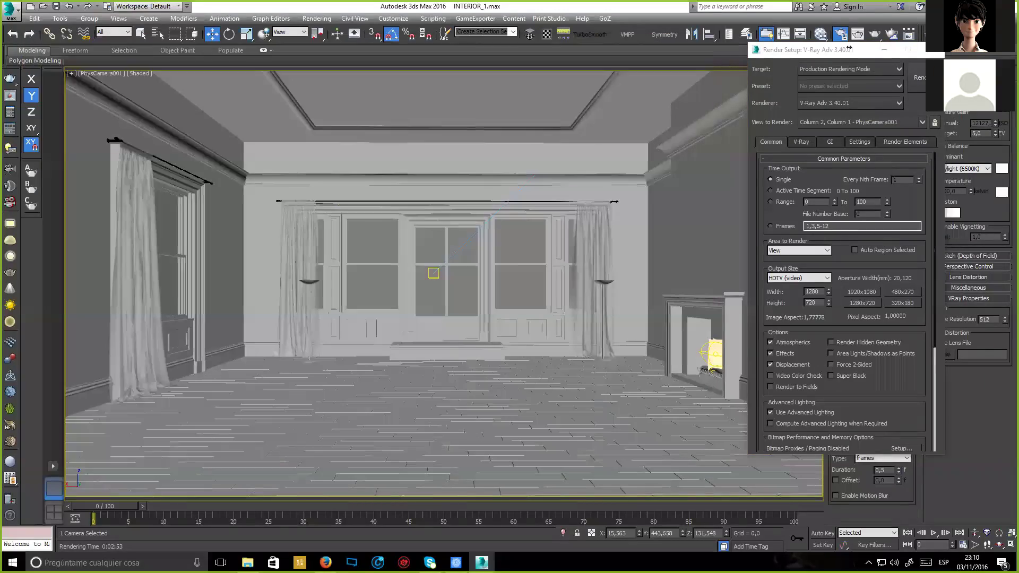
# Set the physical camera's exposure gain target to 10,5 EV and run a test render in the V-Ray frame buffer.
pyautogui.write('0,5')
pyautogui.press('Return')
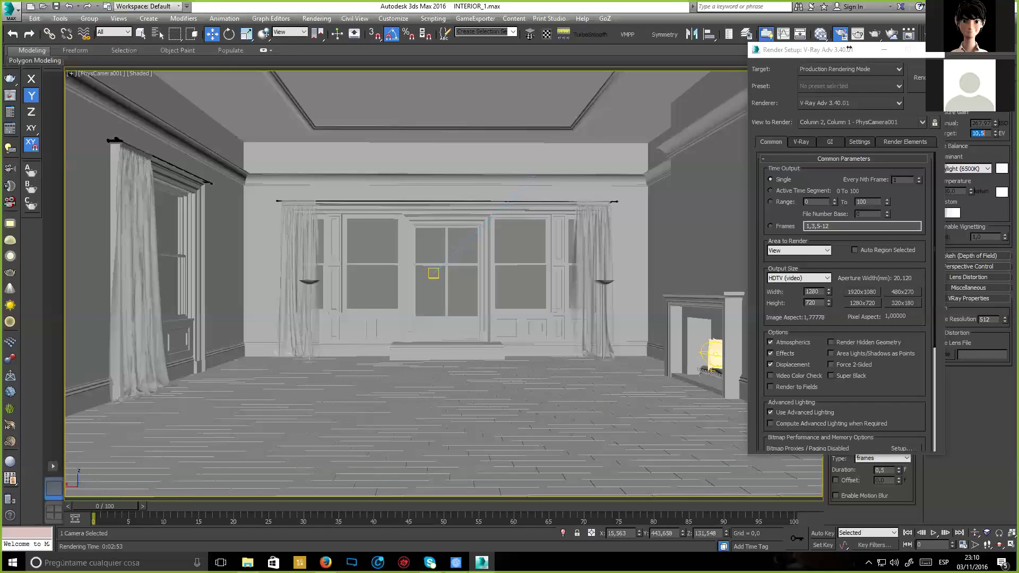
pyautogui.moveTo(850, 49); pyautogui.dragTo(771, 59)
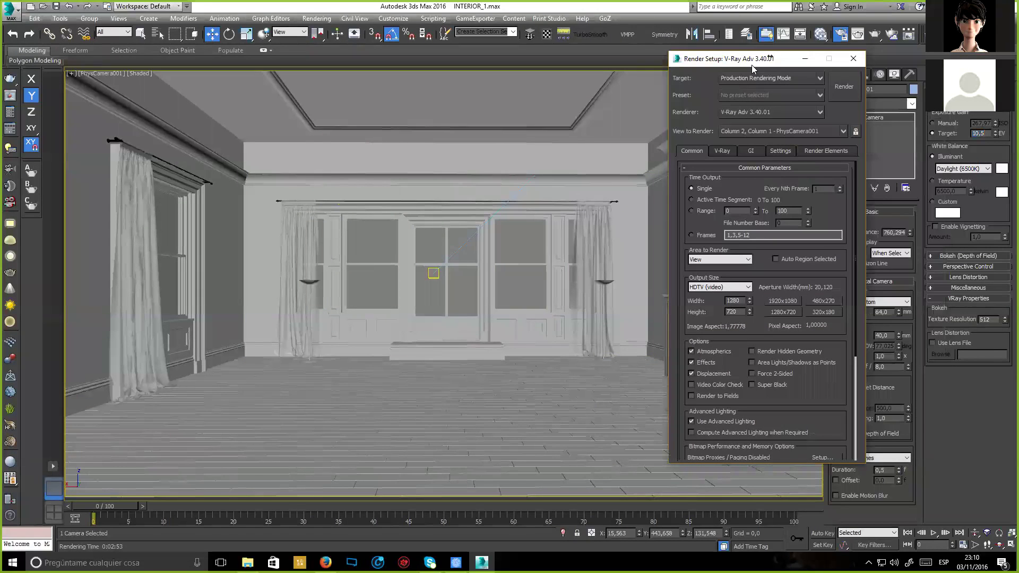
pyautogui.moveTo(687, 63); pyautogui.dragTo(606, 62)
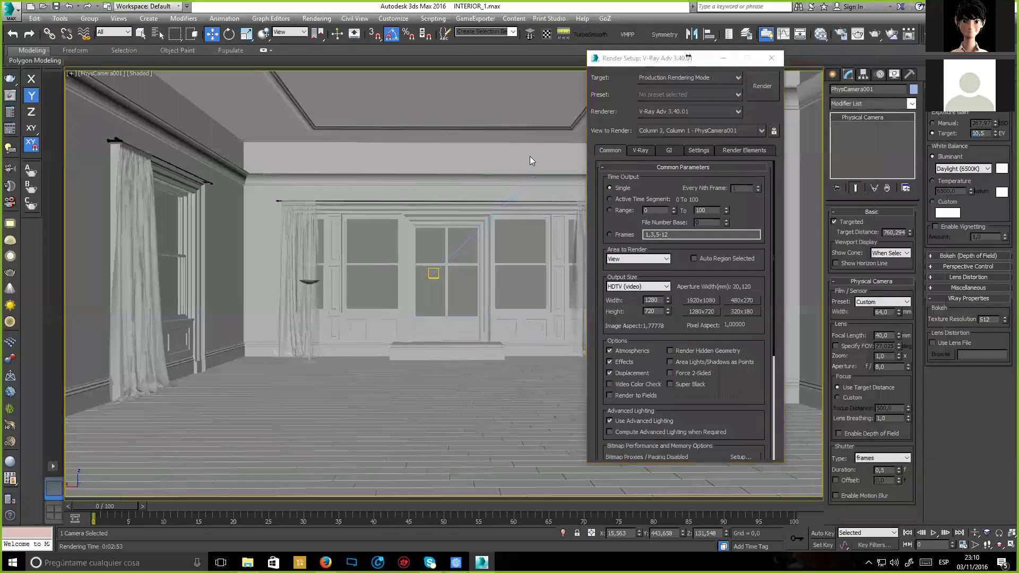
pyautogui.click(772, 57)
pyautogui.rightClick(439, 139)
pyautogui.click(451, 261)
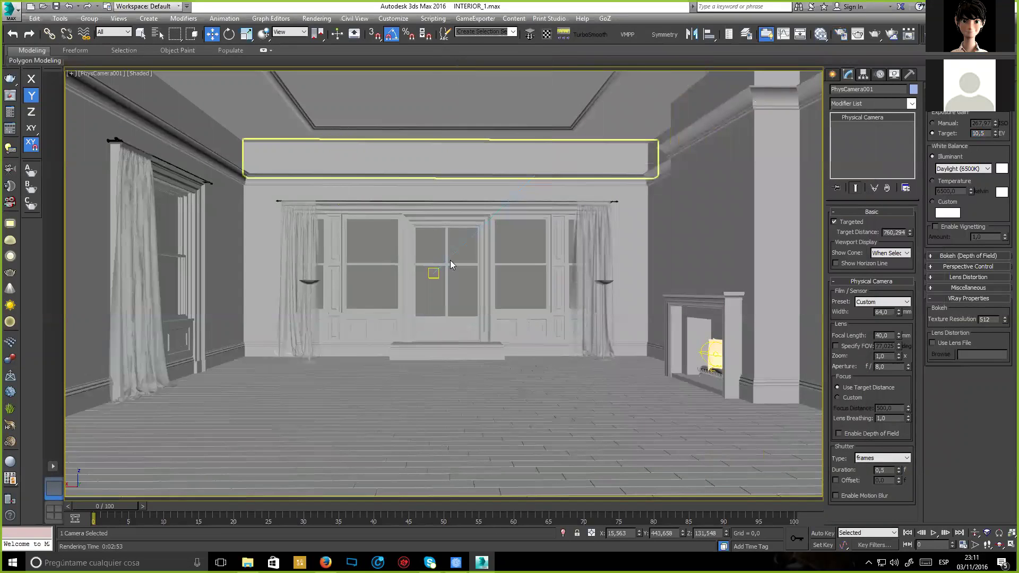
pyautogui.hotkey('shift', 'q')
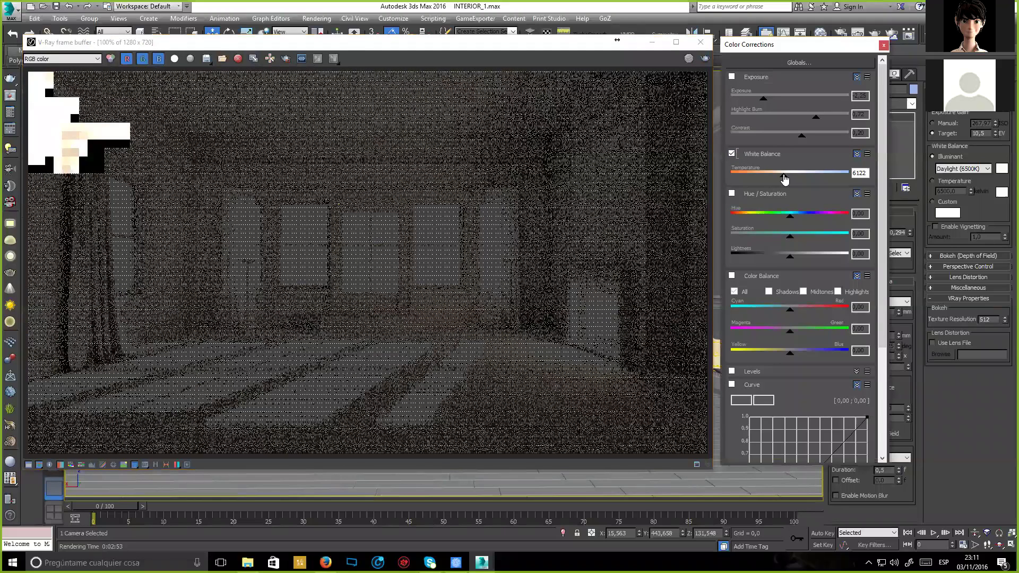
# Try out the frame buffer's white balance temperature correction, switch it off and close the frame buffer.
pyautogui.moveTo(786, 179); pyautogui.dragTo(799, 176)
pyautogui.moveTo(798, 175); pyautogui.dragTo(789, 177)
pyautogui.click(733, 154)
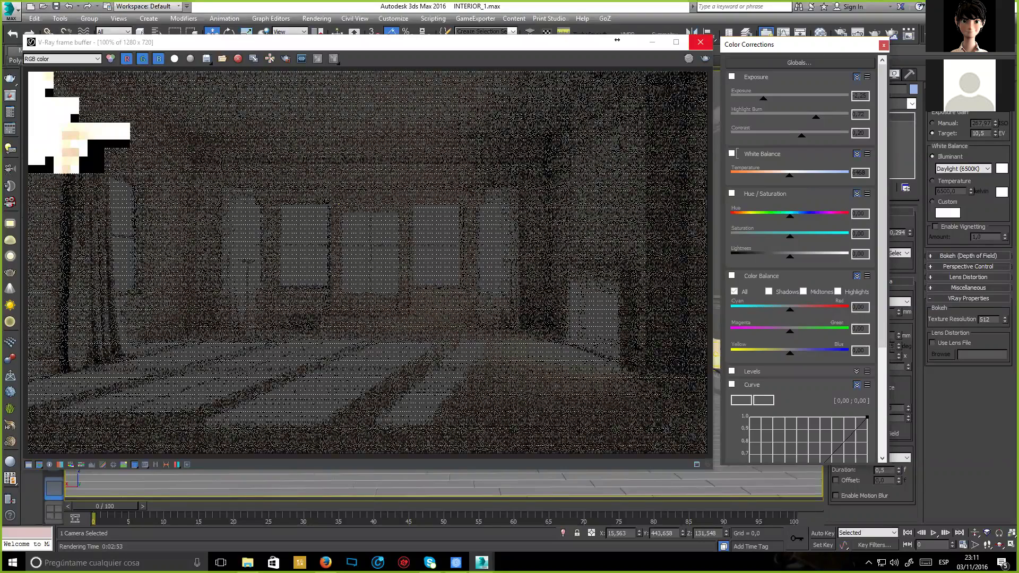
pyautogui.click(701, 42)
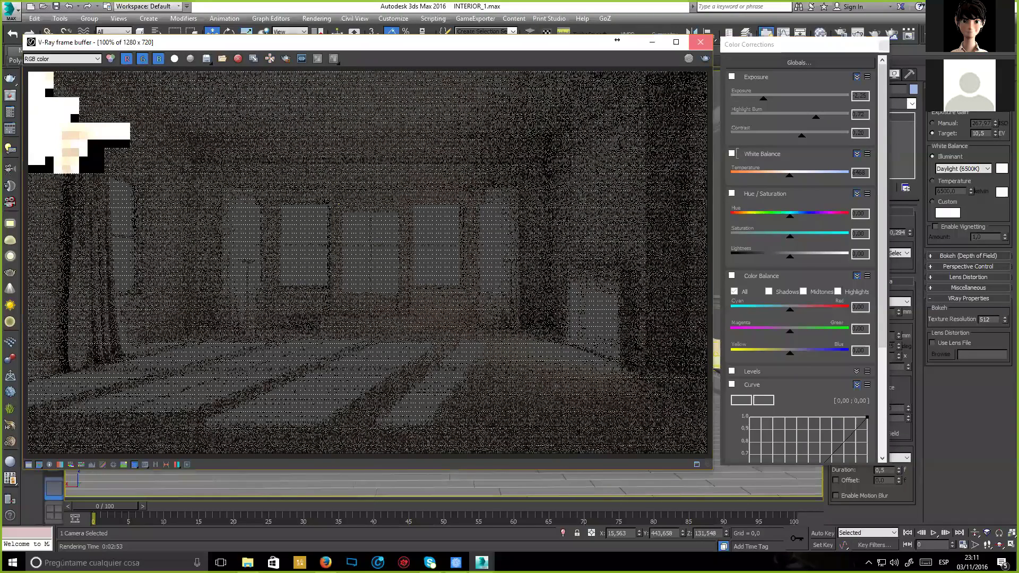
# Compare the camera's white balance illuminant presets with the colour temperature reference picture, keeping Daylight (6500K).
pyautogui.click(962, 169)
pyautogui.click(963, 169)
pyautogui.click(962, 169)
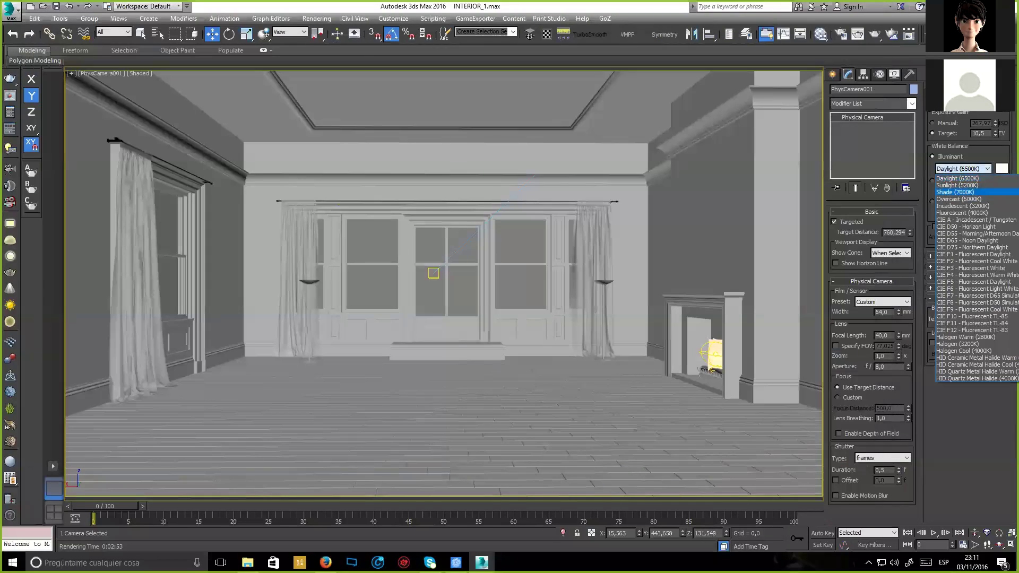
pyautogui.click(958, 178)
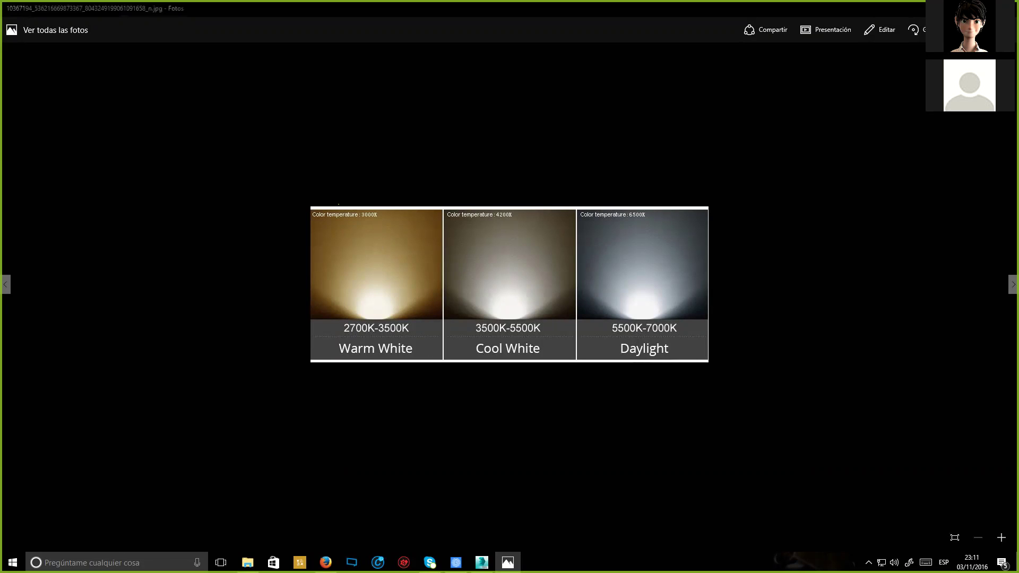
pyautogui.hotkey('alt', 'Tab')
pyautogui.click(962, 168)
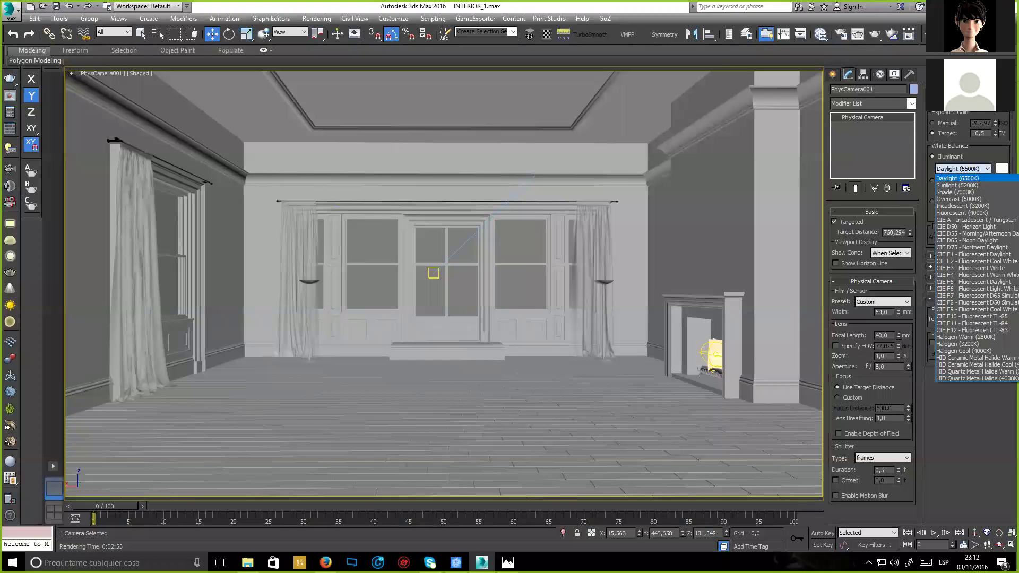
pyautogui.click(507, 562)
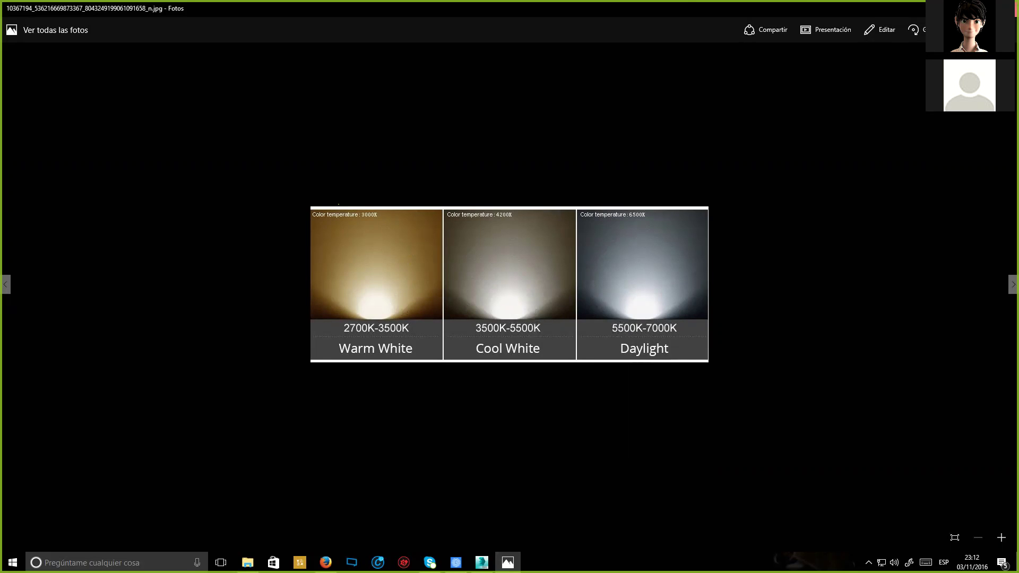
pyautogui.hotkey('alt', 'F4')
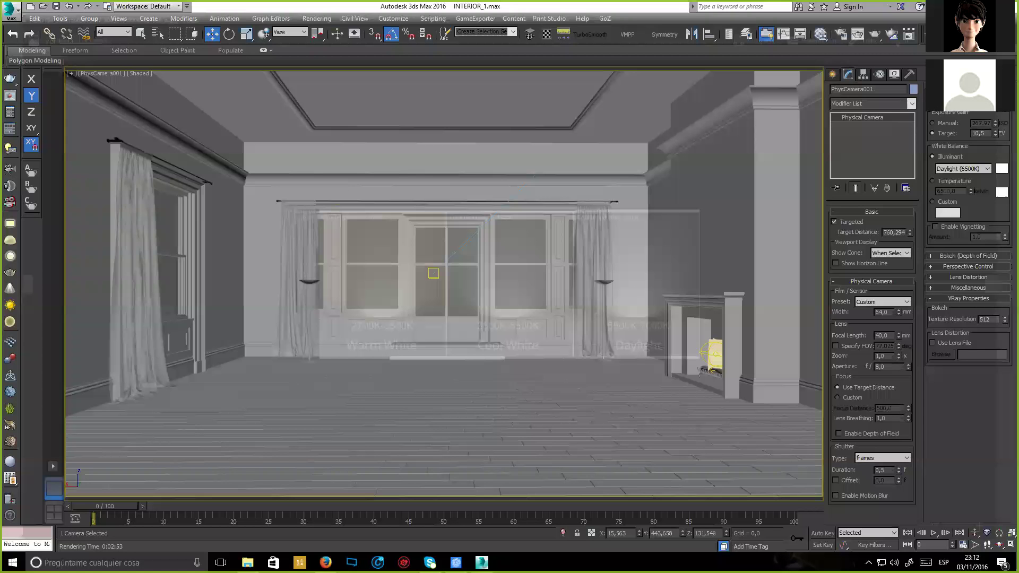
# Look through the full range of illuminant presets for the camera's white balance without changing the selection.
pyautogui.click(962, 169)
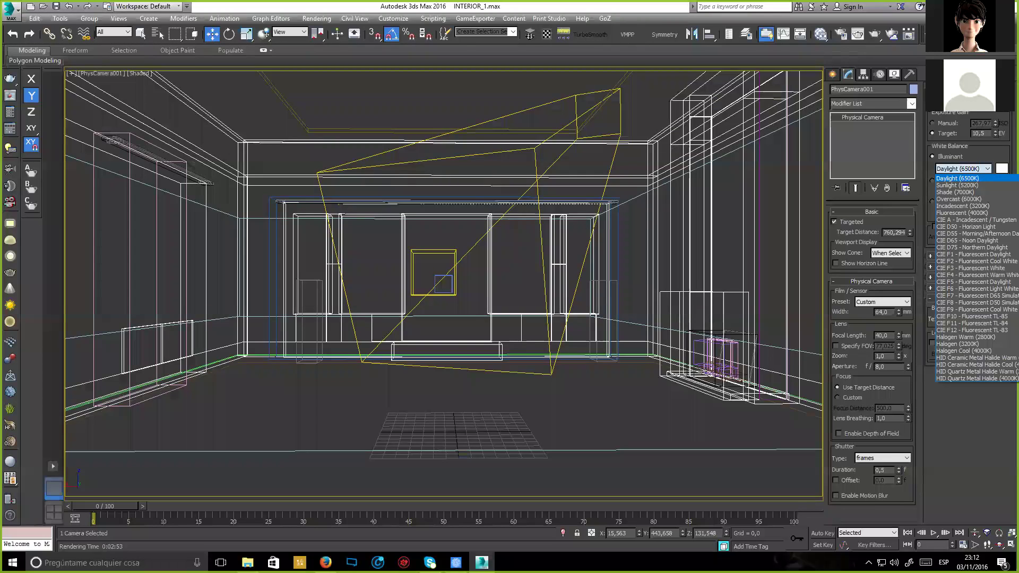
pyautogui.press('Down')
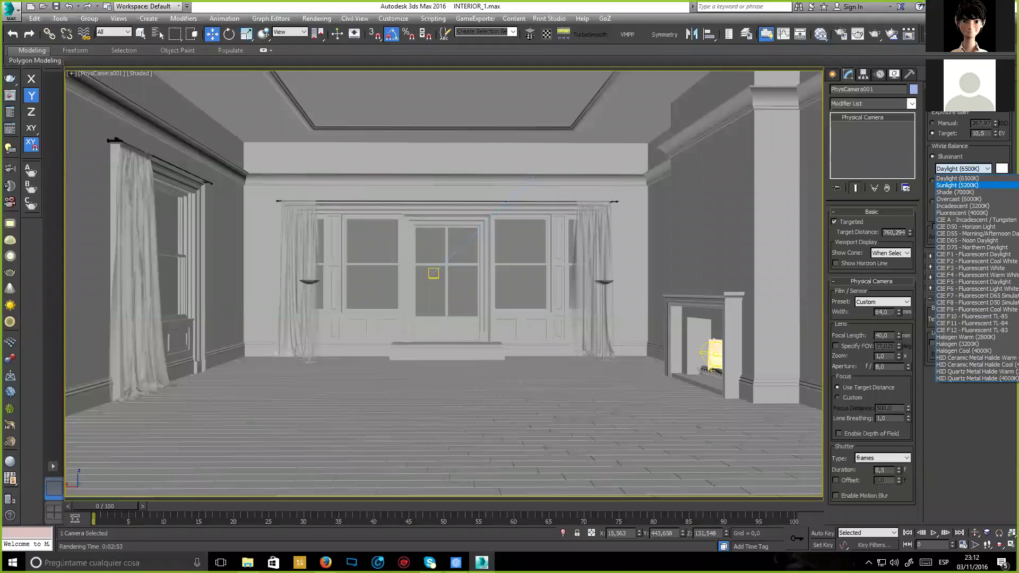
pyautogui.press('Down')
pyautogui.press('Down')
pyautogui.press('Down')
pyautogui.press('Down')
pyautogui.press('Down')
pyautogui.press('Down')
pyautogui.press('Down')
pyautogui.press('Down')
pyautogui.press('Down')
pyautogui.press('Down')
pyautogui.press('Down')
pyautogui.press('Down')
pyautogui.press('Down')
pyautogui.press('Down')
pyautogui.press('Down')
pyautogui.press('Down')
pyautogui.press('Up')
pyautogui.press('Escape')
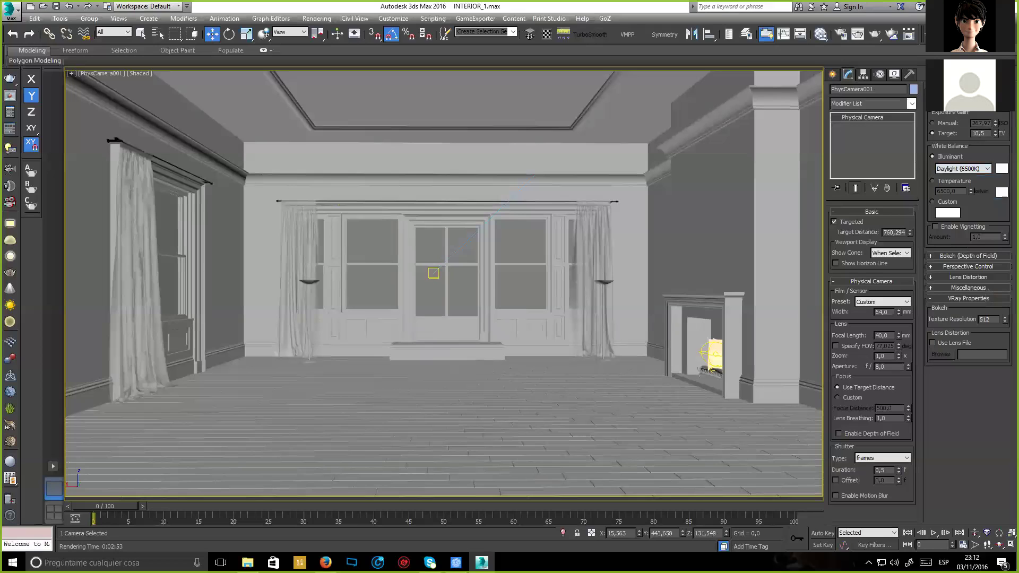
# Try the Temperature white balance at about 10490 kelvin and the Custom colour option, and return to the Illuminant mode.
pyautogui.click(933, 181)
pyautogui.moveTo(971, 191); pyautogui.dragTo(971, 126)
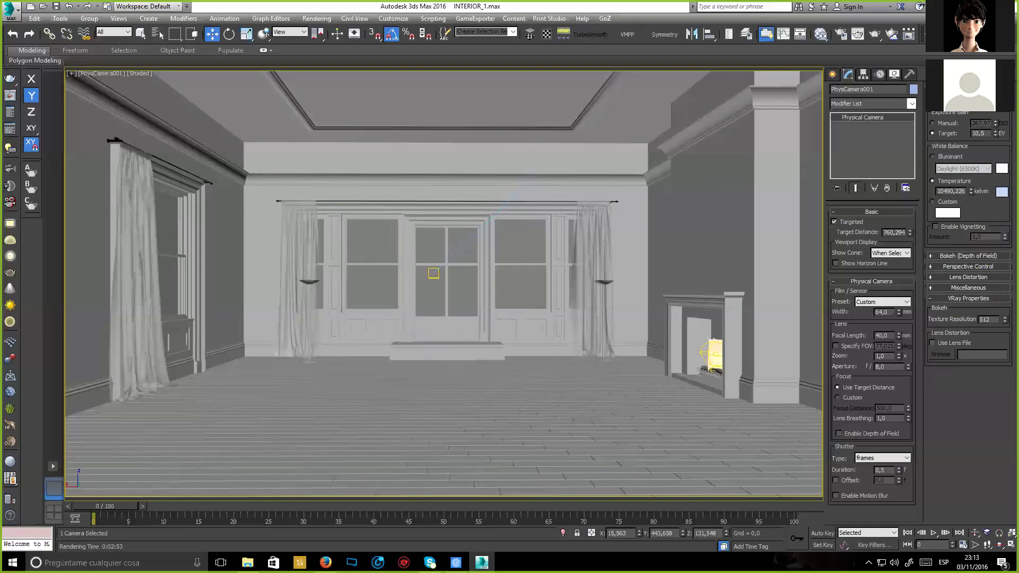
pyautogui.click(933, 202)
pyautogui.click(948, 213)
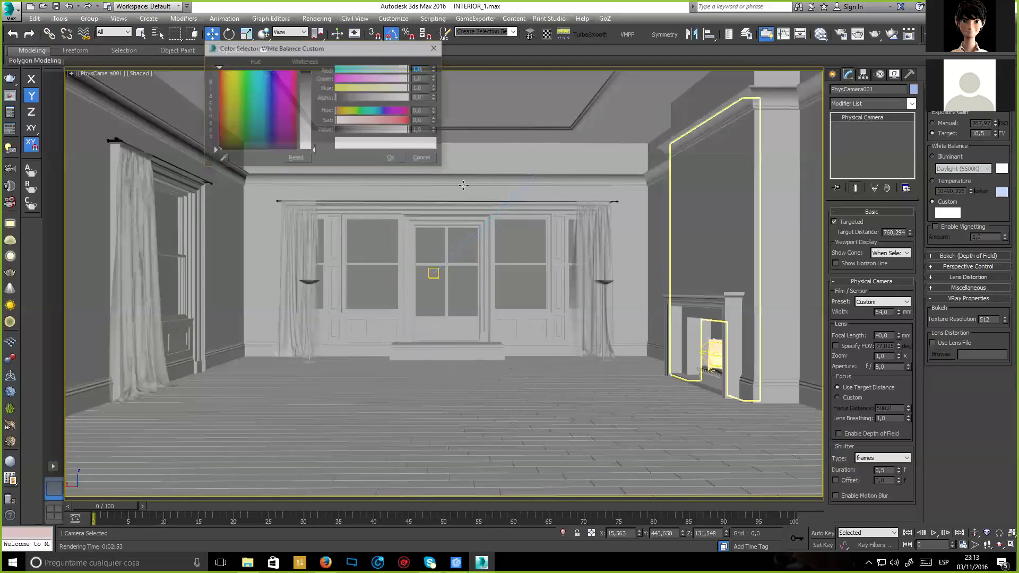
pyautogui.click(419, 160)
pyautogui.click(932, 157)
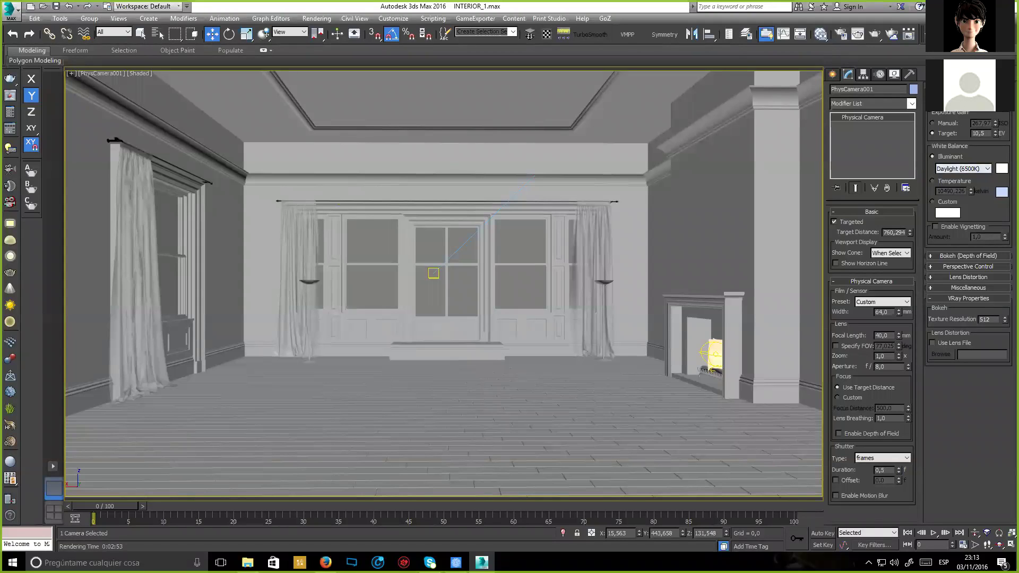
# Examine the camera's vignetting, Miscellaneous and VRay Properties settings, including the bokeh texture resolution.
pyautogui.click(936, 227)
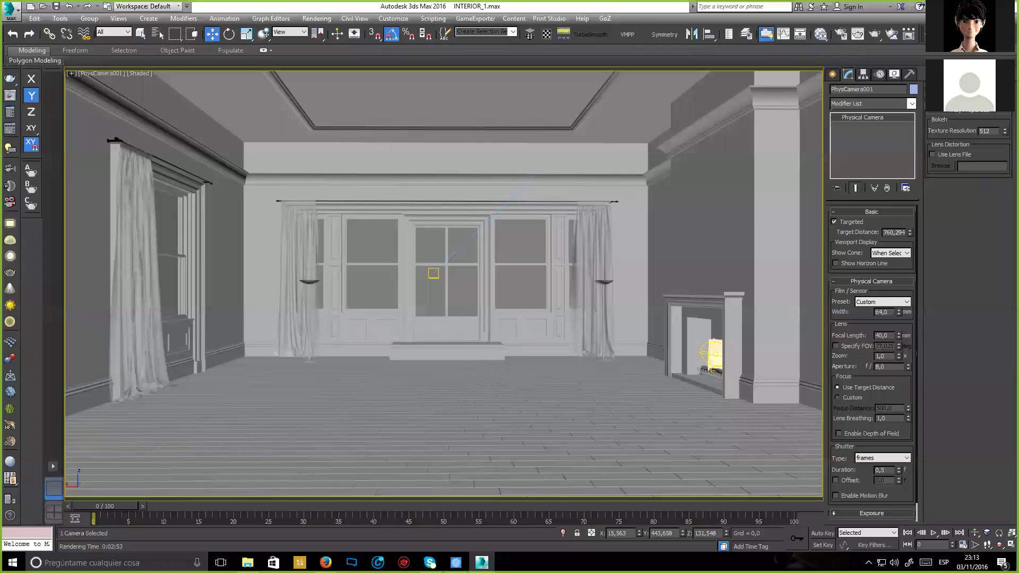
pyautogui.scroll(3, 969, 186)
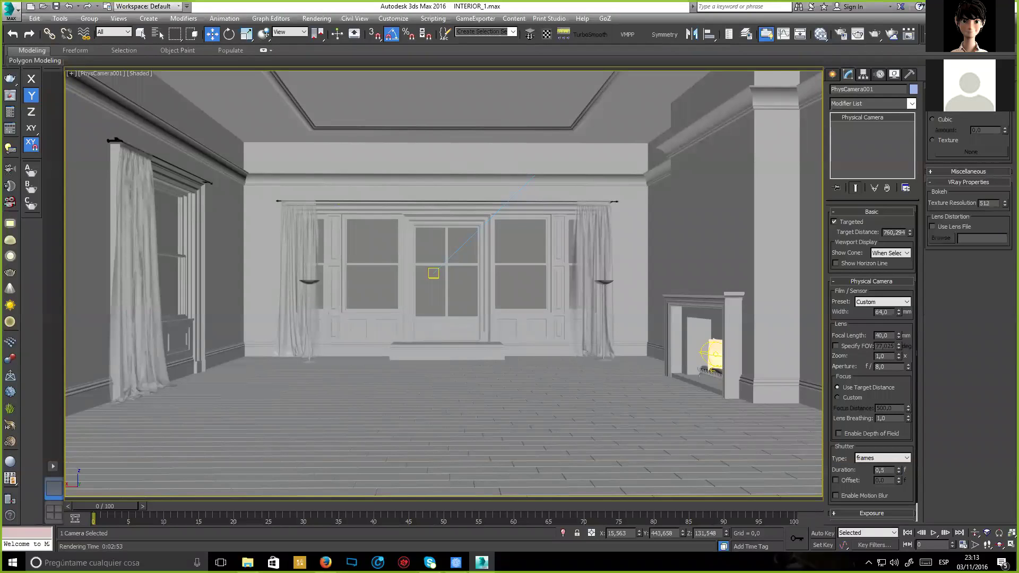
pyautogui.click(969, 172)
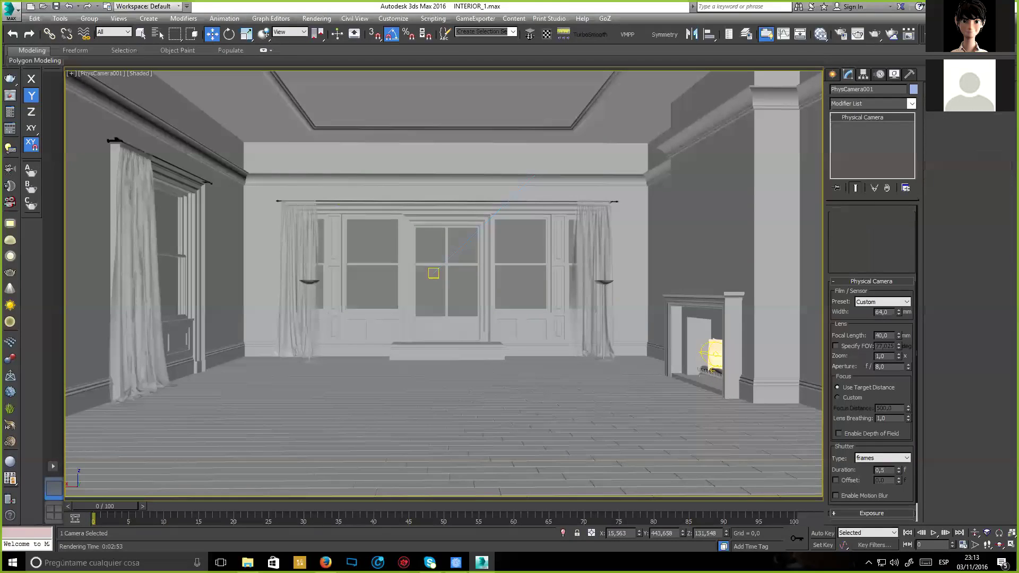
pyautogui.scroll(-3, 969, 159)
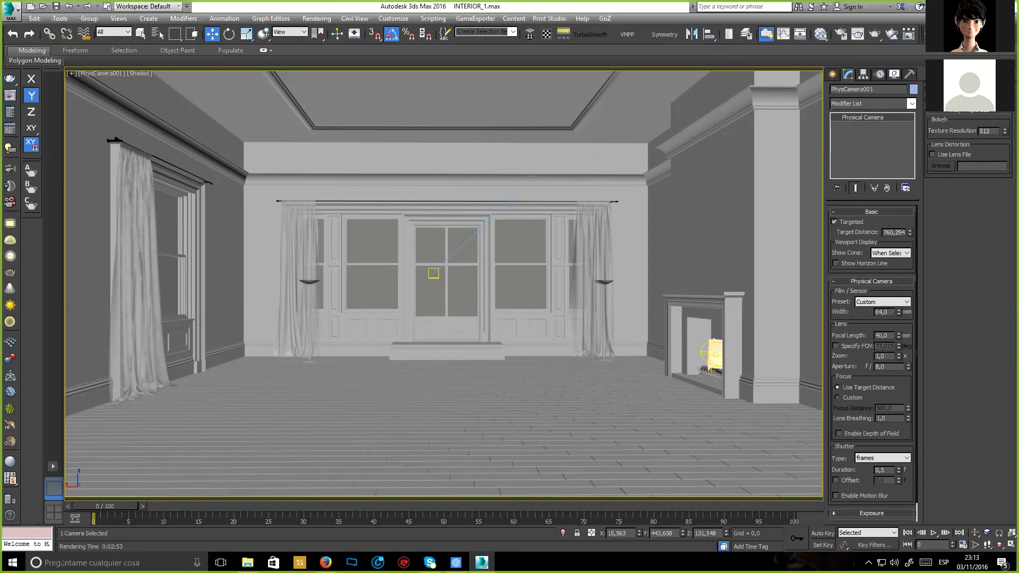
pyautogui.doubleClick(985, 131)
pyautogui.press('Return')
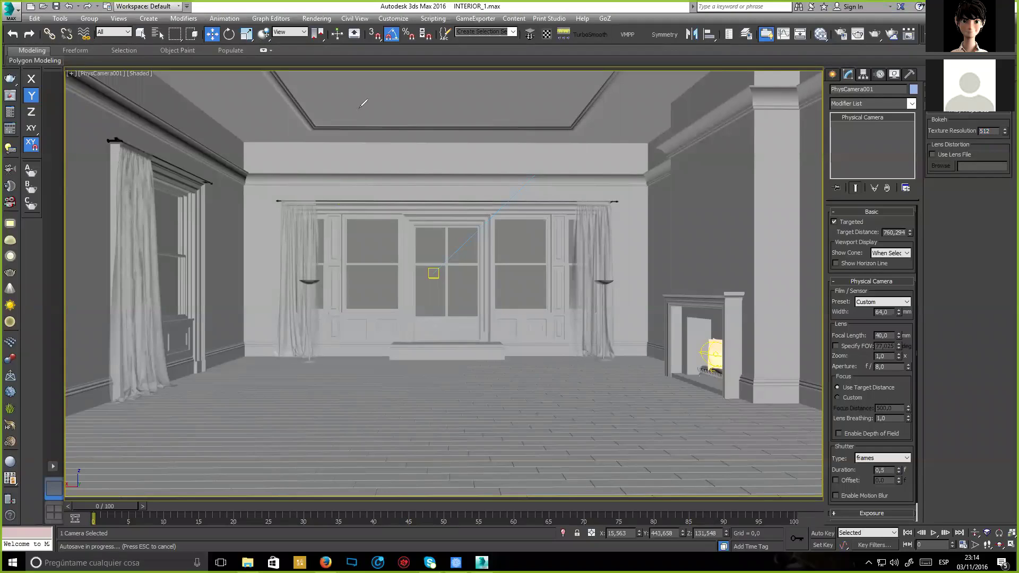
pyautogui.moveTo(361, 109)
pyautogui.mouseDown()
pyautogui.moveTo(350, 127)
pyautogui.moveTo(373, 127)
pyautogui.moveTo(389, 113)
pyautogui.moveTo(403, 138)
pyautogui.moveTo(406, 128)
pyautogui.mouseUp()
pyautogui.moveTo(344, 163)
pyautogui.mouseDown()
pyautogui.moveTo(355, 155)
pyautogui.moveTo(357, 177)
pyautogui.moveTo(377, 154)
pyautogui.moveTo(378, 169)
pyautogui.moveTo(384, 158)
pyautogui.moveTo(396, 165)
pyautogui.moveTo(393, 154)
pyautogui.moveTo(400, 183)
pyautogui.moveTo(408, 162)
pyautogui.moveTo(418, 166)
pyautogui.mouseUp()
pyautogui.moveTo(346, 205)
pyautogui.mouseDown()
pyautogui.moveTo(371, 198)
pyautogui.moveTo(375, 207)
pyautogui.moveTo(380, 198)
pyautogui.moveTo(372, 214)
pyautogui.moveTo(397, 210)
pyautogui.mouseUp()
pyautogui.moveTo(345, 238)
pyautogui.mouseDown()
pyautogui.moveTo(348, 259)
pyautogui.moveTo(364, 240)
pyautogui.moveTo(375, 257)
pyautogui.moveTo(382, 250)
pyautogui.mouseUp()
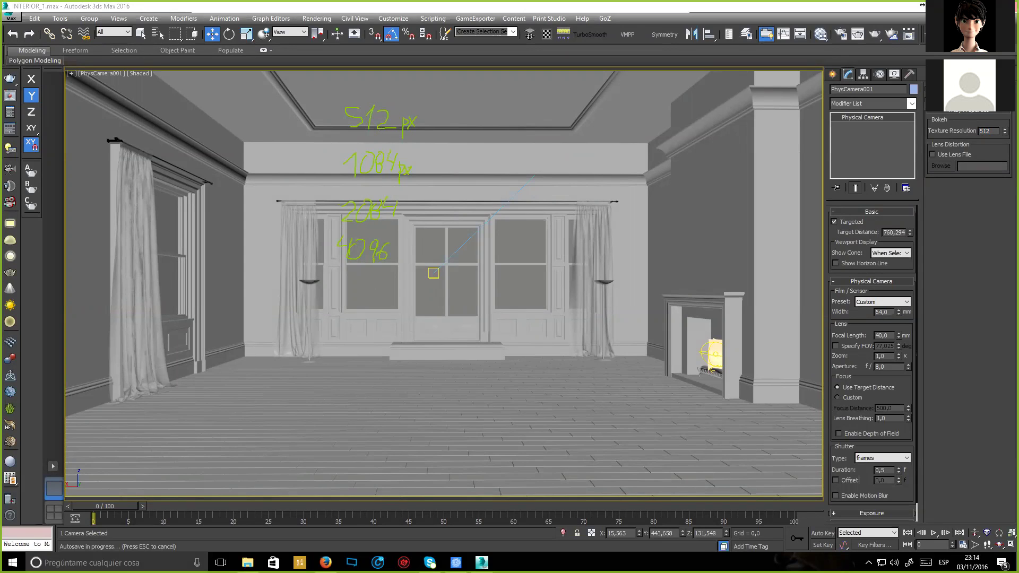
pyautogui.moveTo(505, 130)
pyautogui.mouseDown()
pyautogui.moveTo(351, 124)
pyautogui.moveTo(407, 129)
pyautogui.moveTo(365, 123)
pyautogui.moveTo(356, 156)
pyautogui.moveTo(379, 167)
pyautogui.moveTo(352, 174)
pyautogui.moveTo(380, 160)
pyautogui.moveTo(417, 167)
pyautogui.moveTo(379, 178)
pyautogui.moveTo(392, 202)
pyautogui.moveTo(336, 228)
pyautogui.moveTo(406, 257)
pyautogui.moveTo(315, 256)
pyautogui.moveTo(358, 249)
pyautogui.mouseUp()
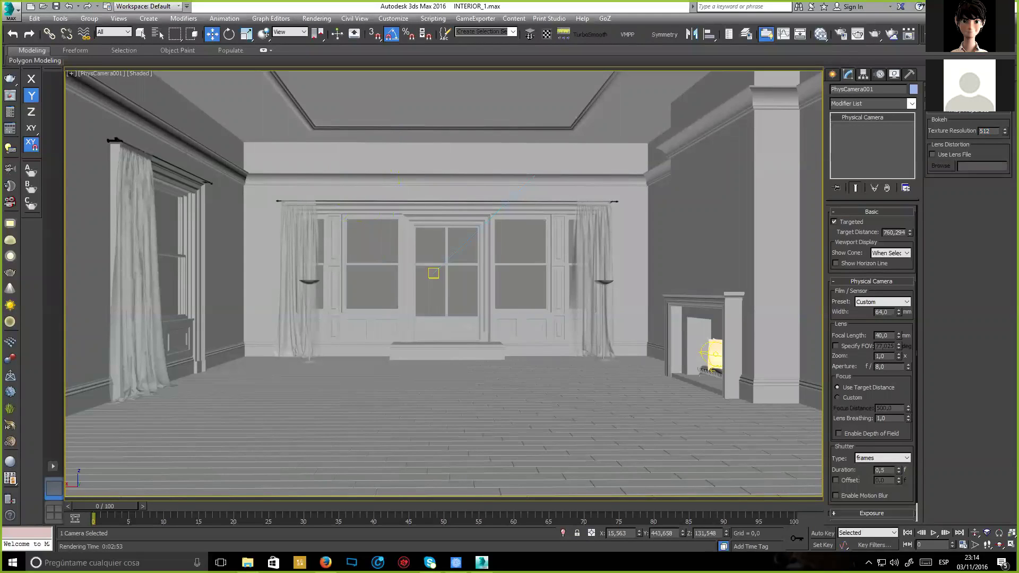
# Set the camera's bokeh texture resolution to 2096.
pyautogui.click(985, 131)
pyautogui.write('20')
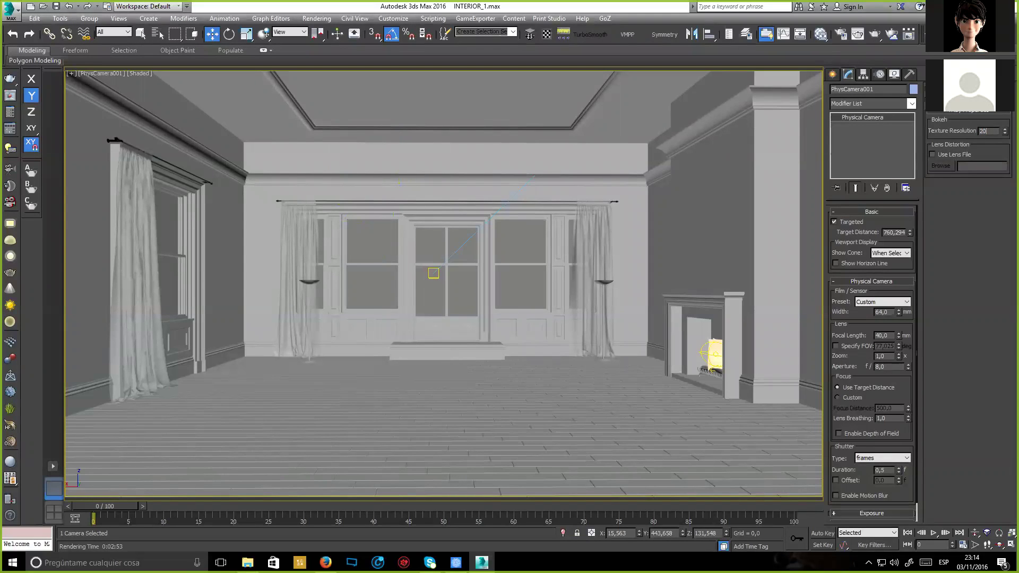
pyautogui.write('96')
pyautogui.press('Return')
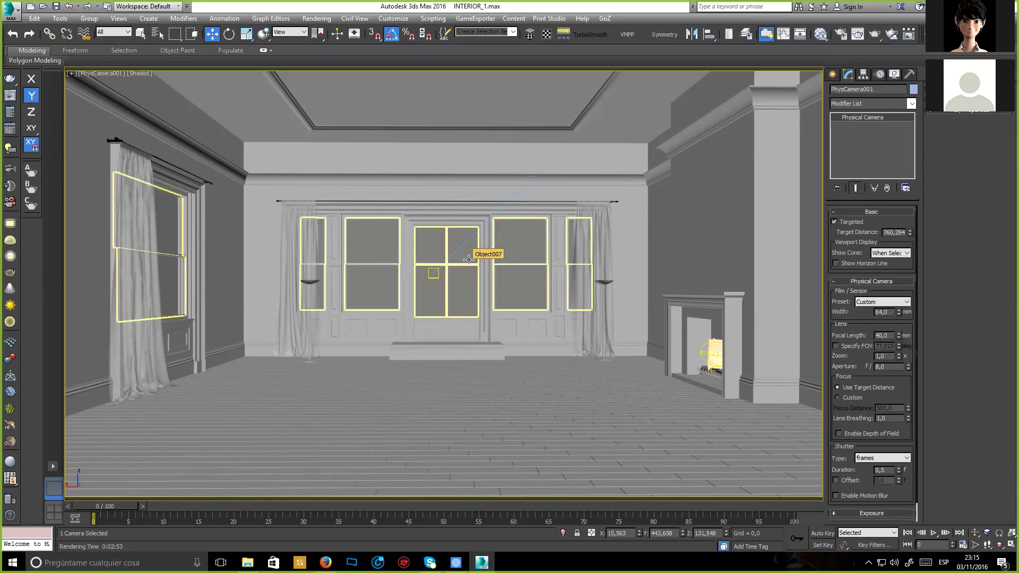
# Examine the interior render in the V-Ray frame buffer alongside the Render Setup dialog, and close both windows.
pyautogui.rightClick(477, 288)
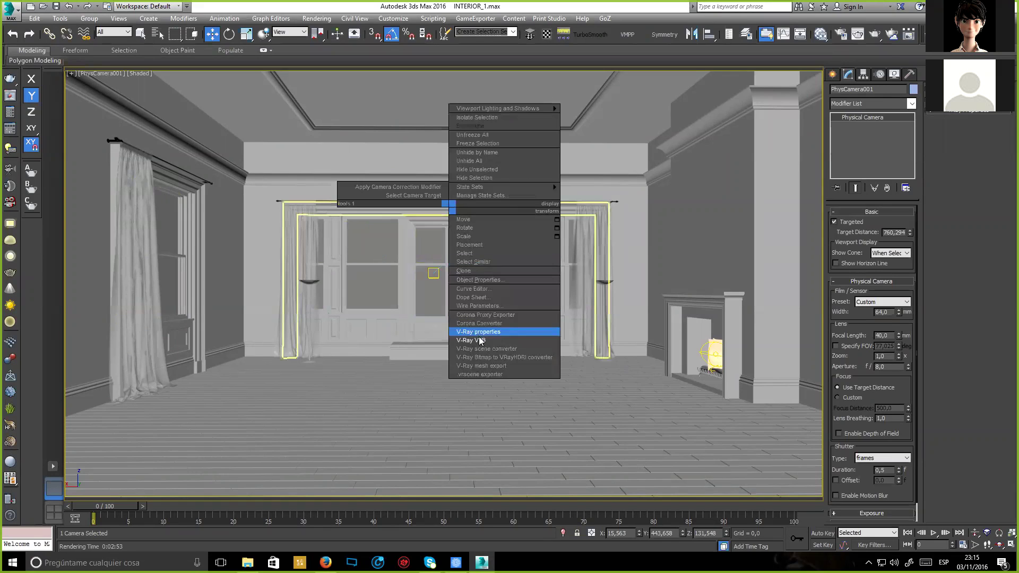
pyautogui.click(502, 332)
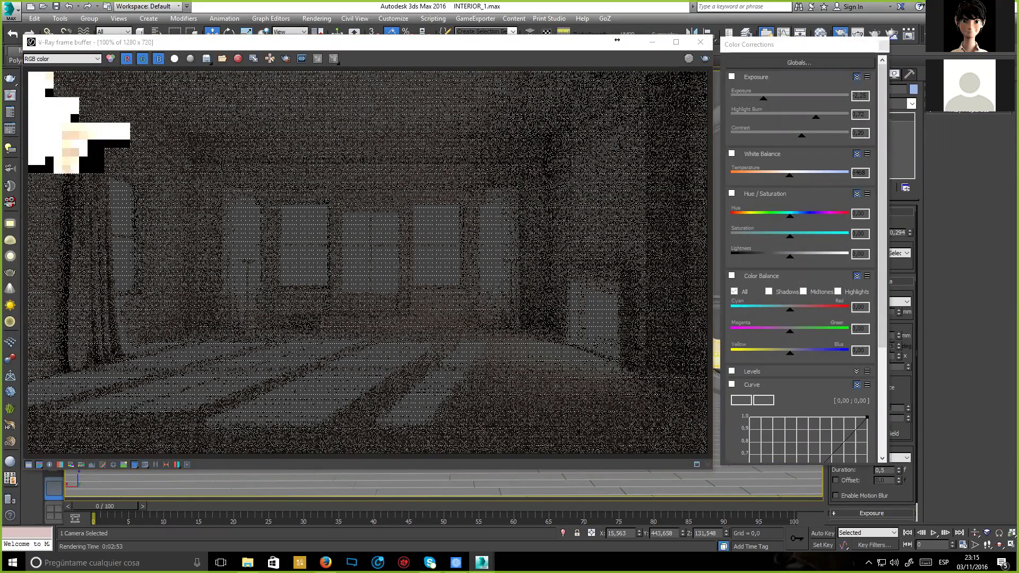
pyautogui.press('F10')
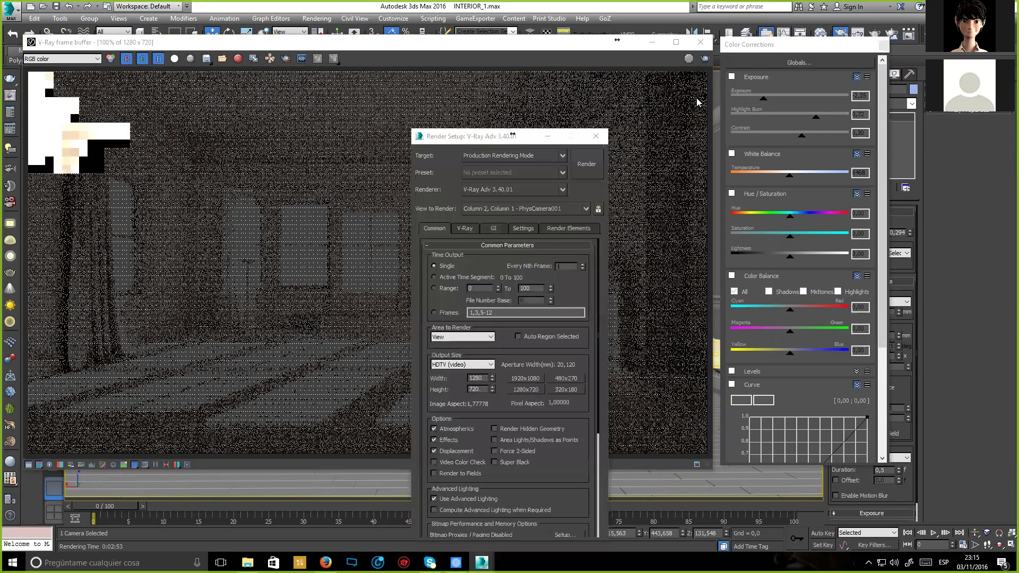
pyautogui.click(465, 138)
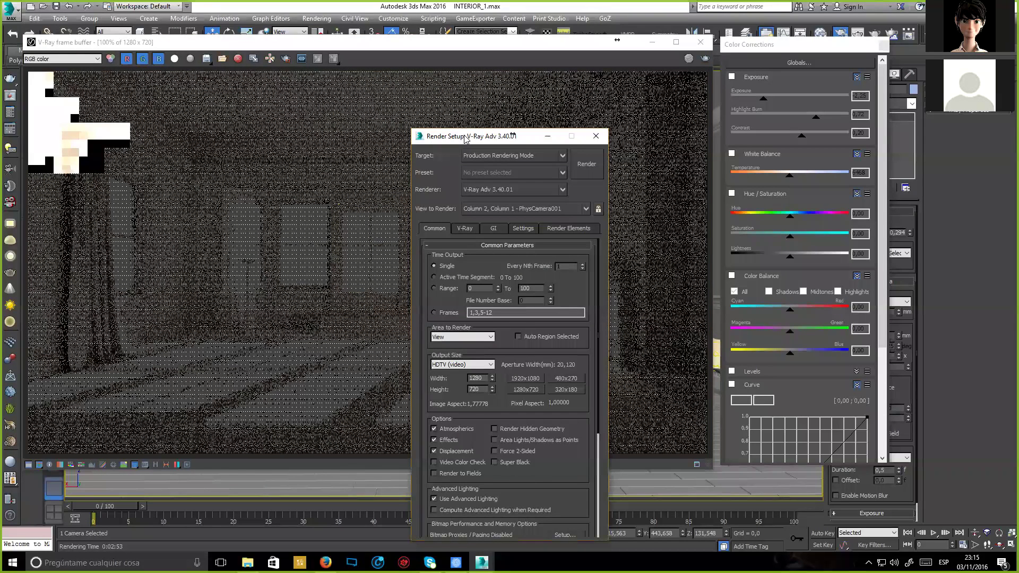
pyautogui.moveTo(513, 135); pyautogui.dragTo(909, 40)
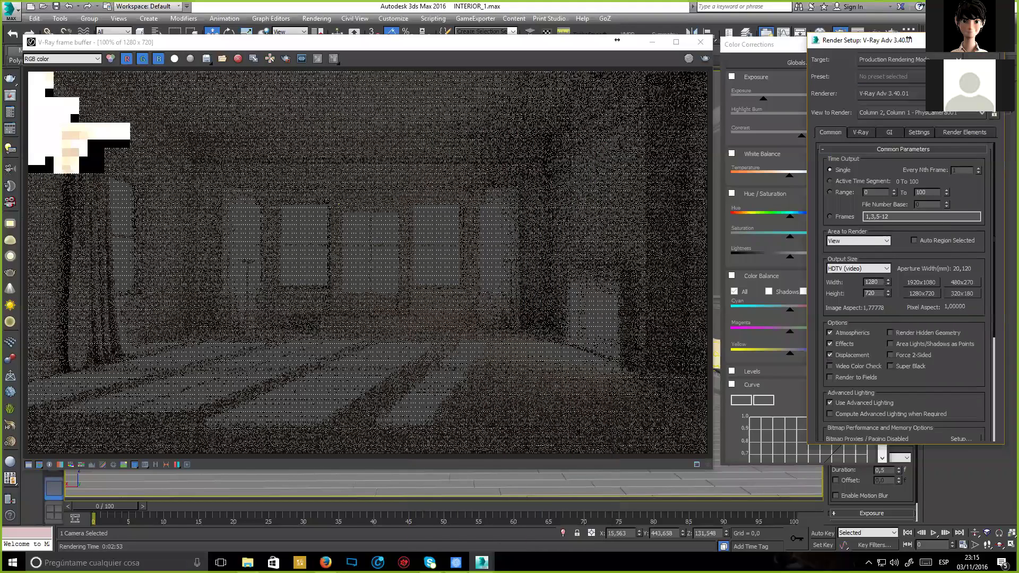
pyautogui.hotkey('shift', 'q')
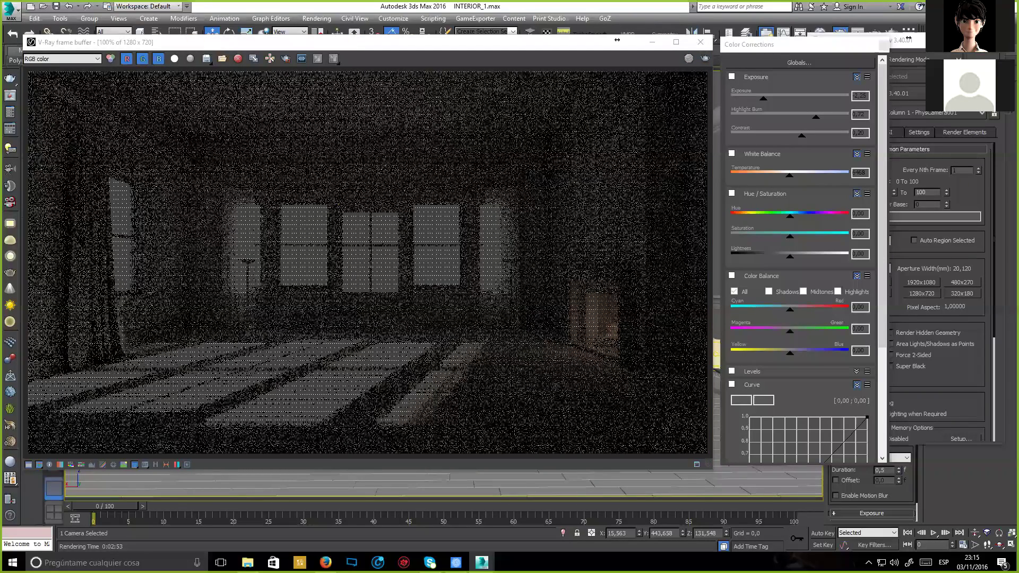
pyautogui.click(700, 42)
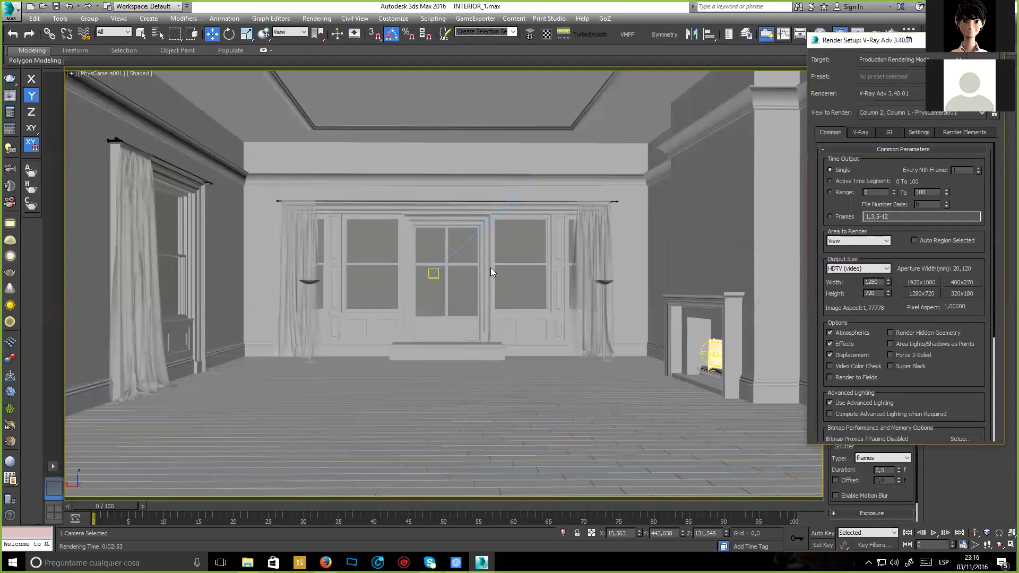
pyautogui.press('F10')
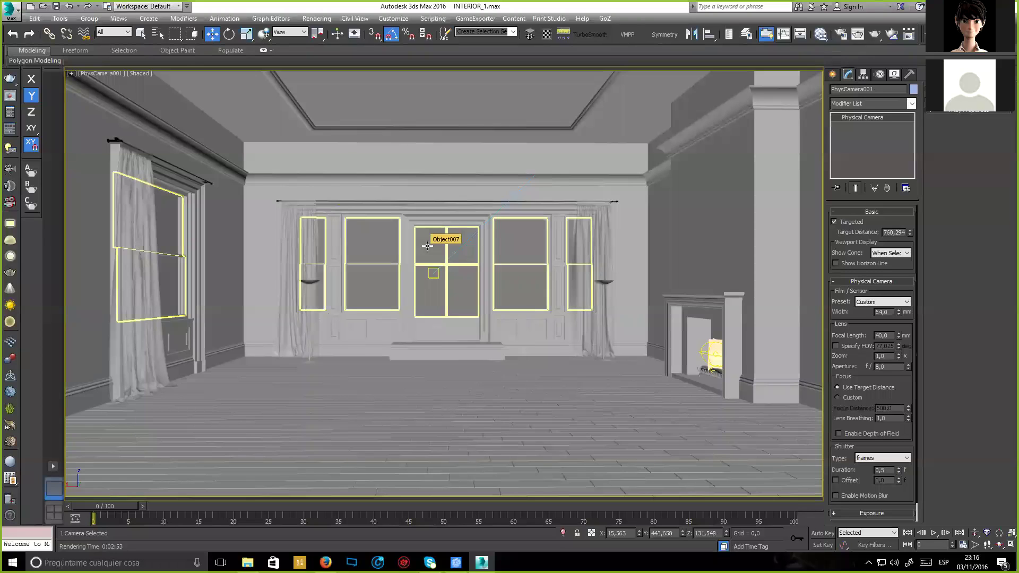
pyautogui.rightClick(428, 246)
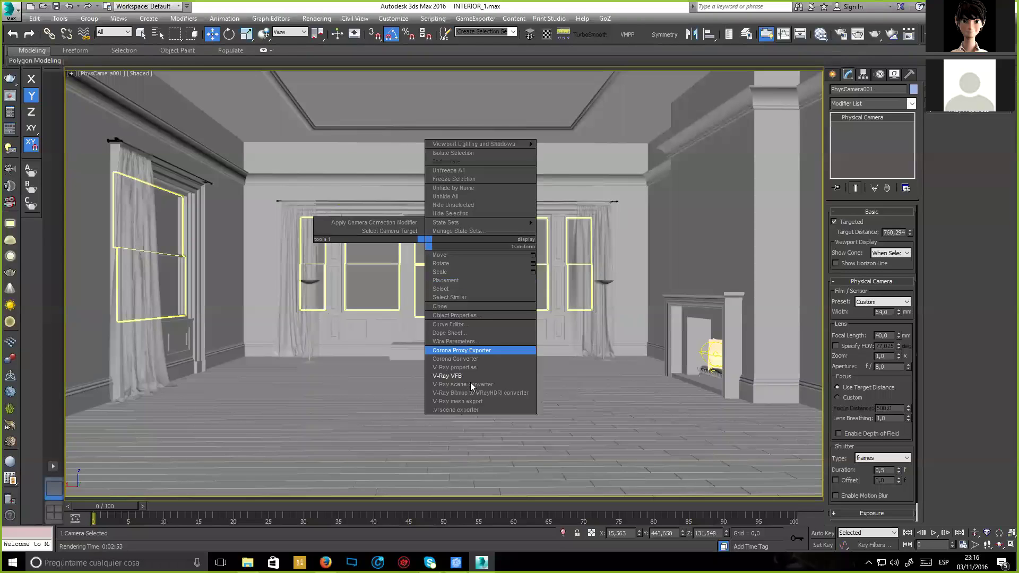
pyautogui.click(471, 378)
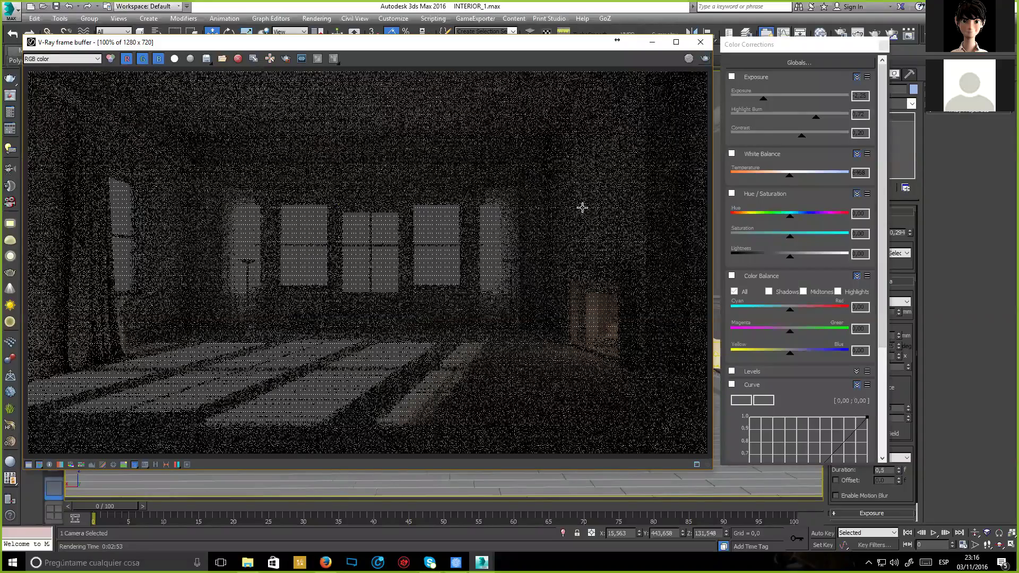
pyautogui.hotkey('alt', 'F4')
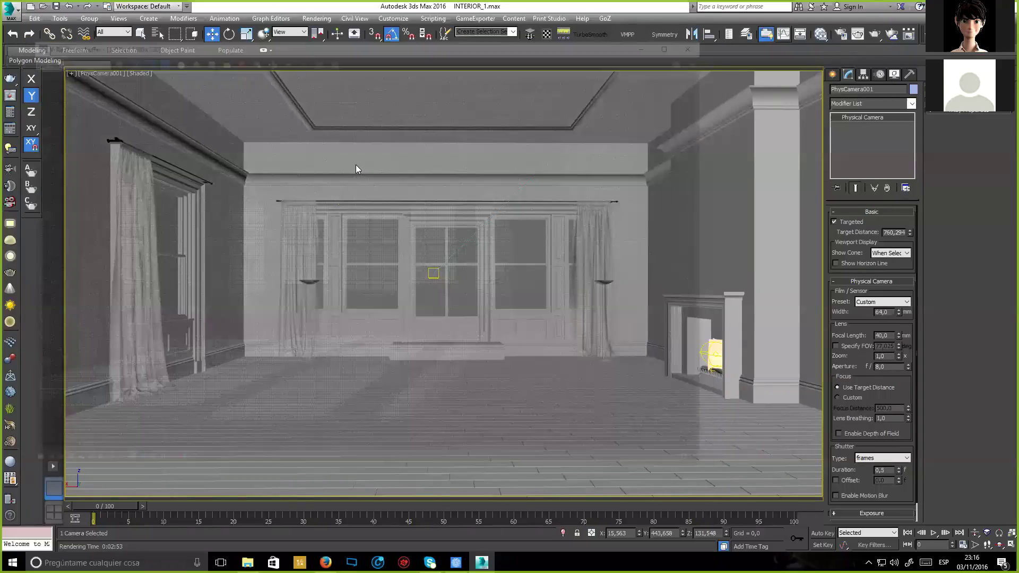
# Create a V-Ray dome light outside the room in a maximized Top view and display its parameters.
pyautogui.hotkey('alt', 'w')
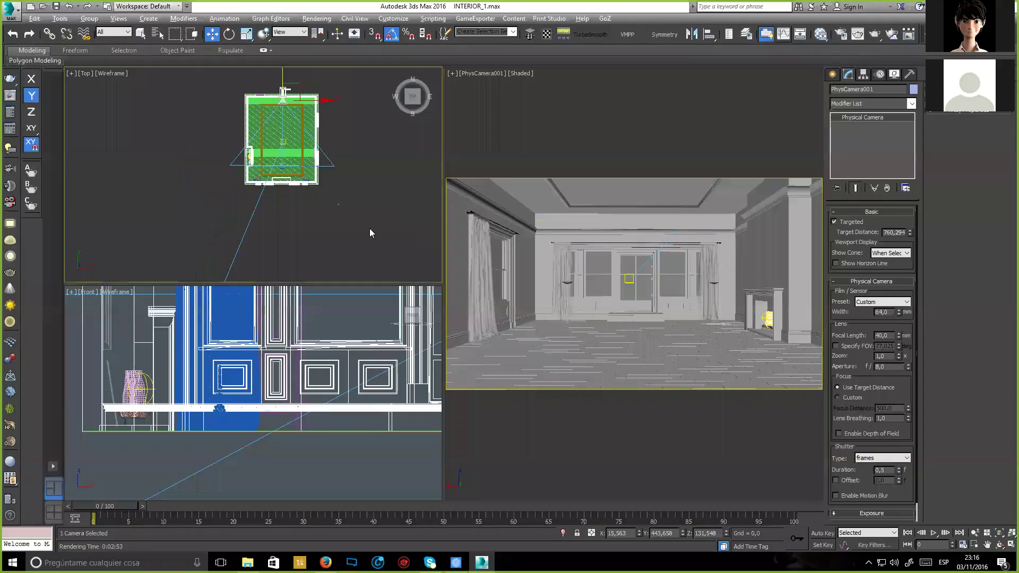
pyautogui.hotkey('alt', 'w')
pyautogui.scroll(-2, 366, 226)
pyautogui.click(347, 216)
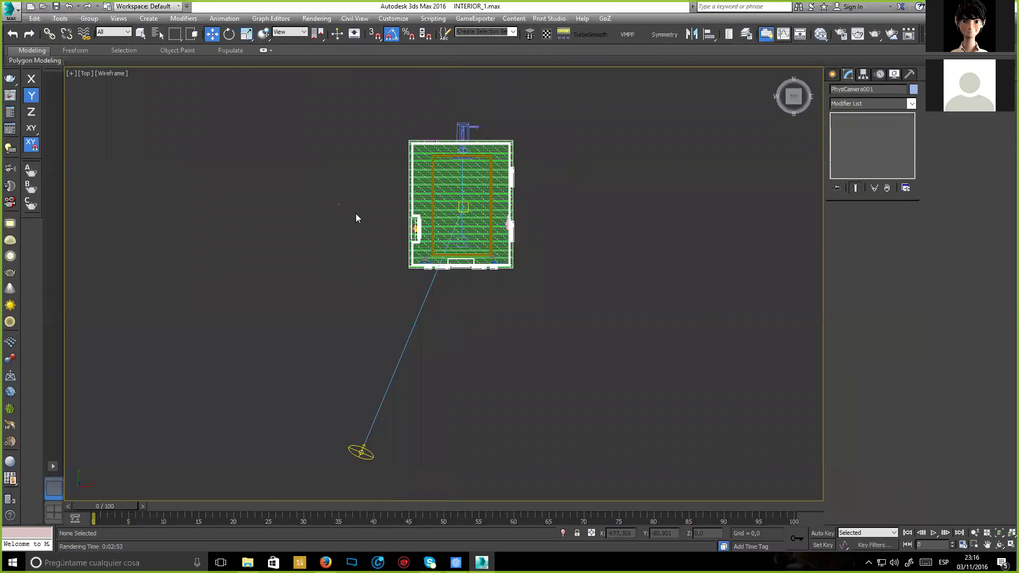
pyautogui.scroll(3, 358, 215)
pyautogui.press('z')
pyautogui.click(10, 240)
pyautogui.moveTo(551, 252); pyautogui.dragTo(553, 280)
pyautogui.press('w')
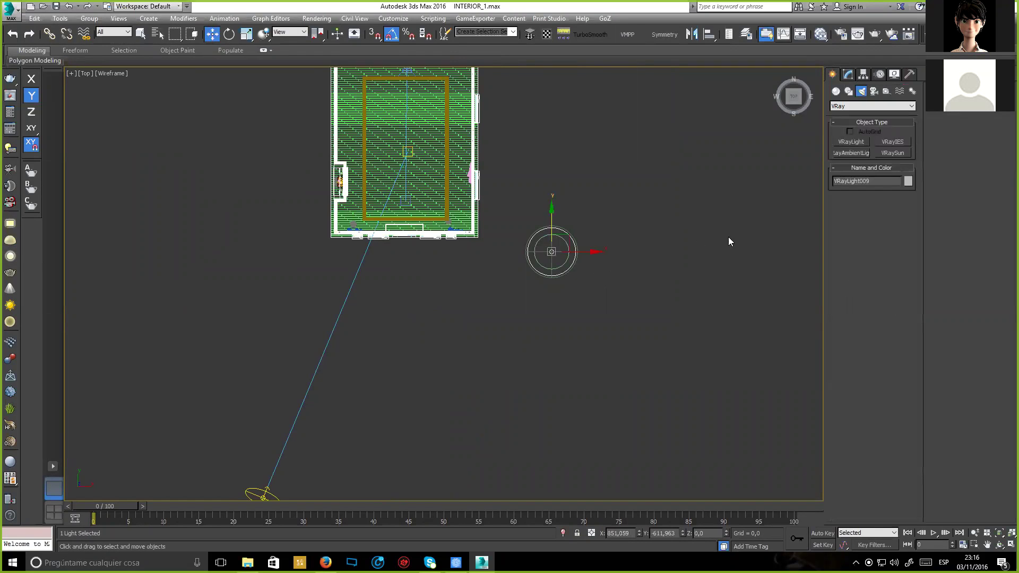
pyautogui.click(848, 74)
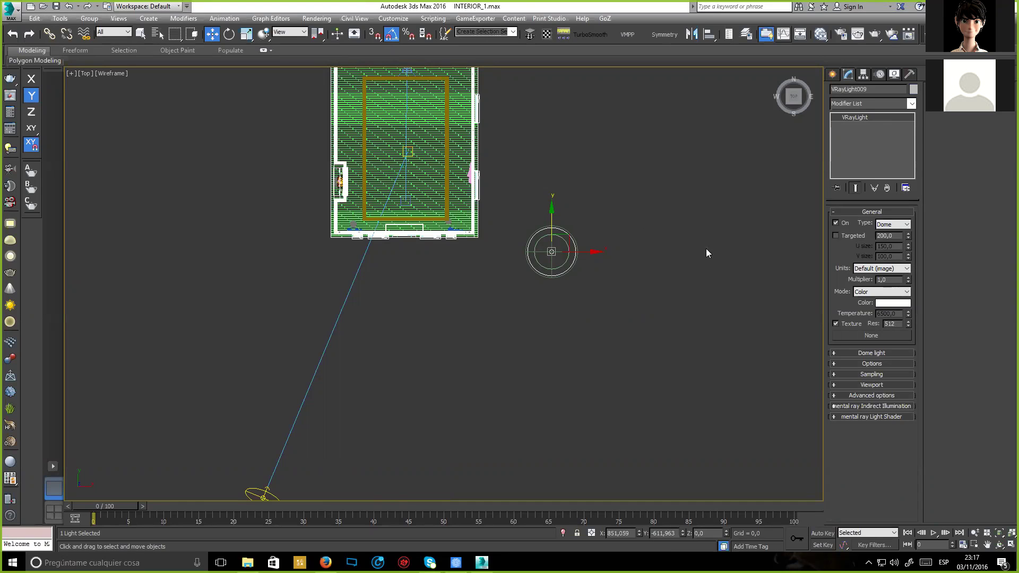
pyautogui.moveTo(708, 253); pyautogui.dragTo(701, 304, button='middle')
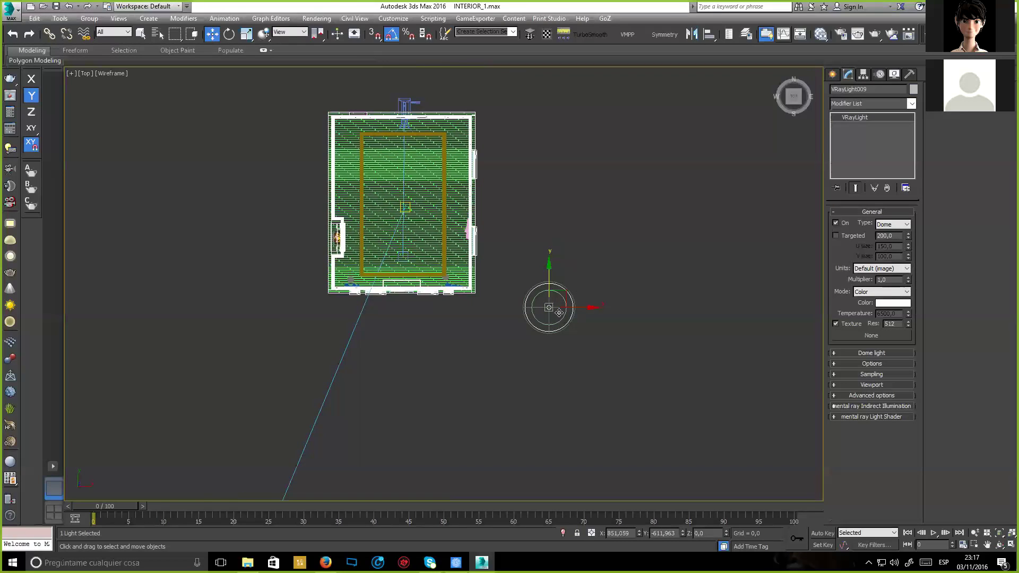
pyautogui.scroll(2, 562, 309)
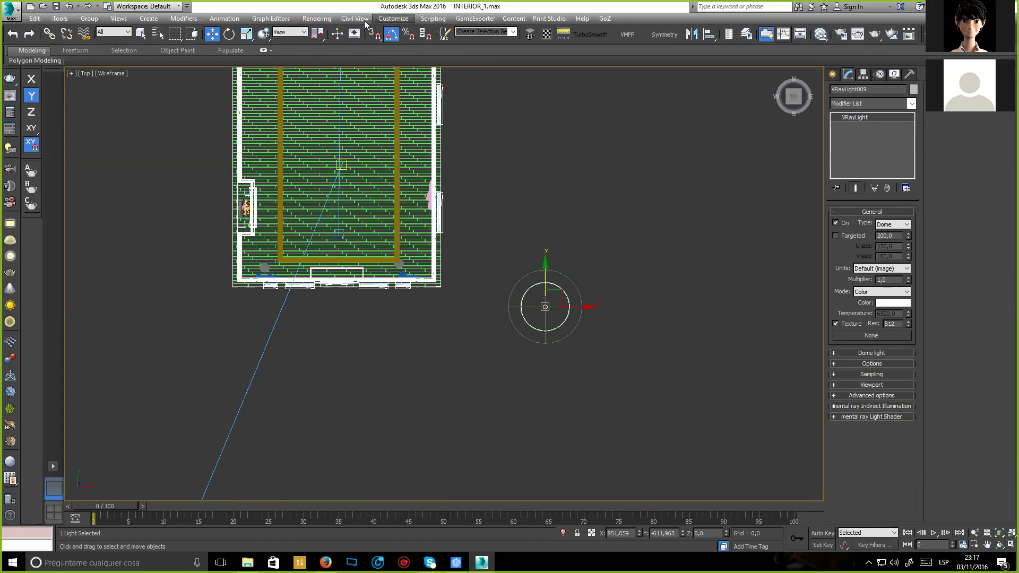
pyautogui.click(316, 19)
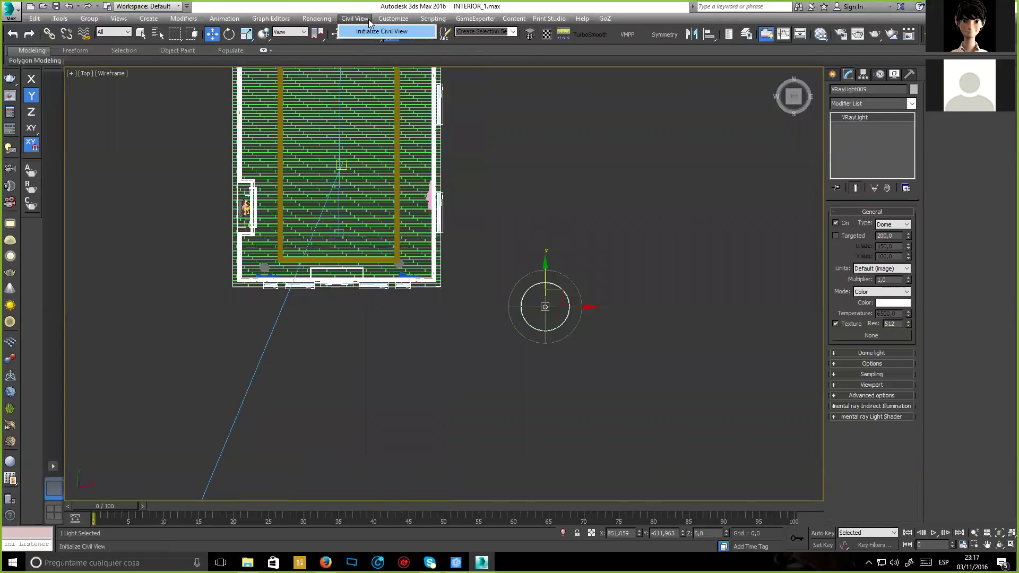
pyautogui.moveTo(418, 24)
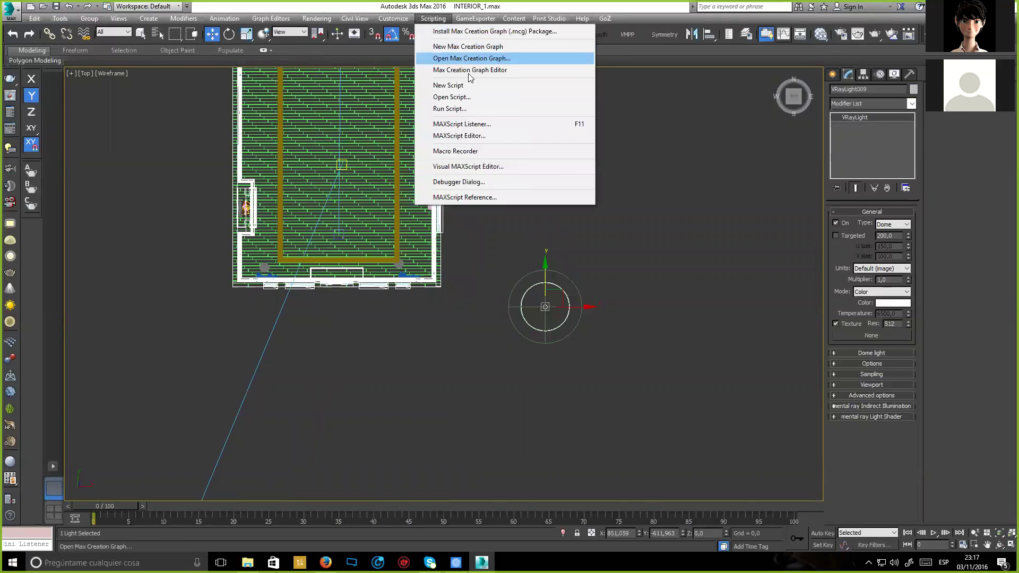
pyautogui.click(448, 85)
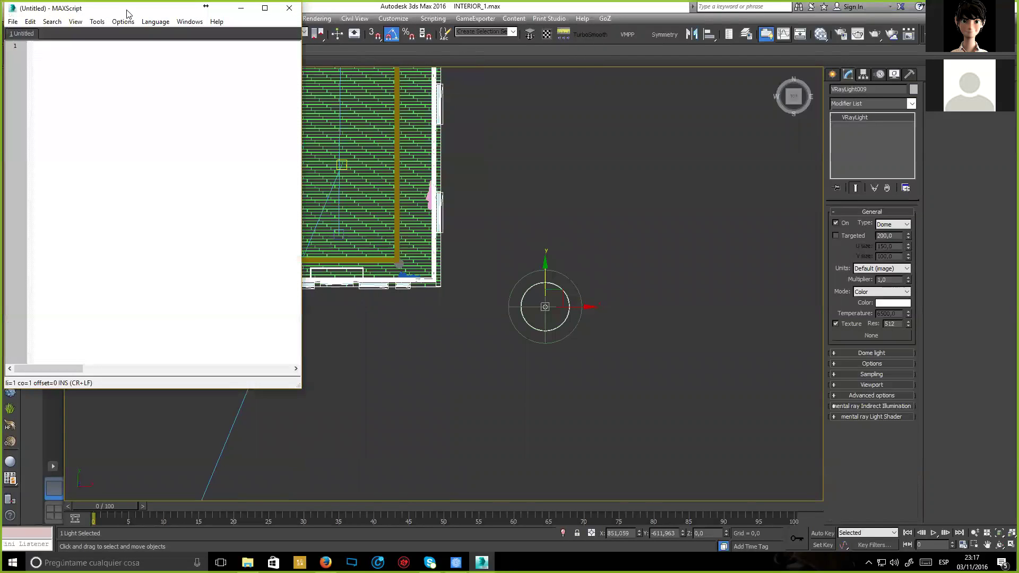
pyautogui.moveTo(132, 15); pyautogui.dragTo(319, 67)
pyautogui.click(434, 19)
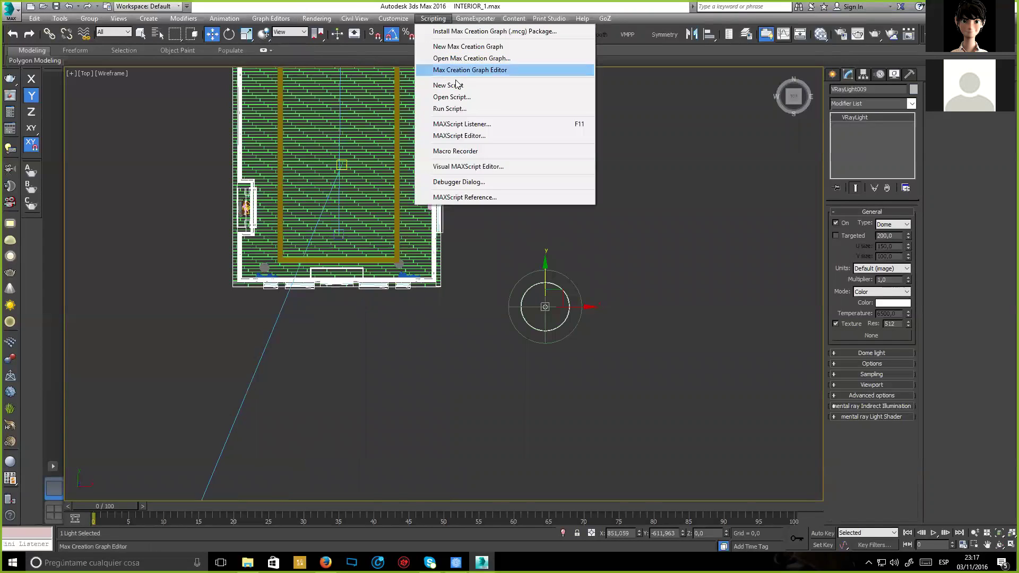
pyautogui.click(663, 147)
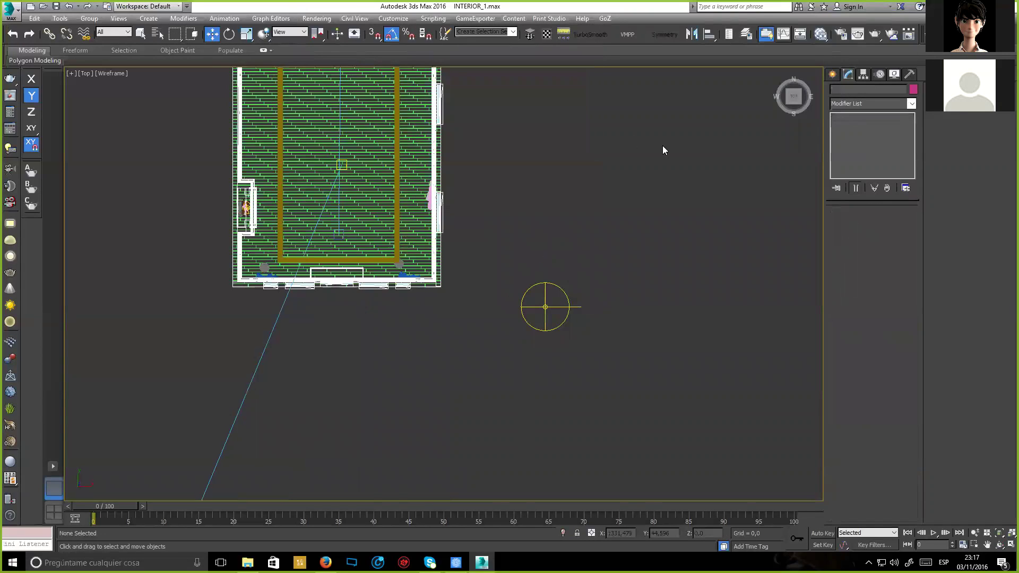
# Write the line "create physical cam" in a new MAXScript script and close the script window.
pyautogui.click(433, 18)
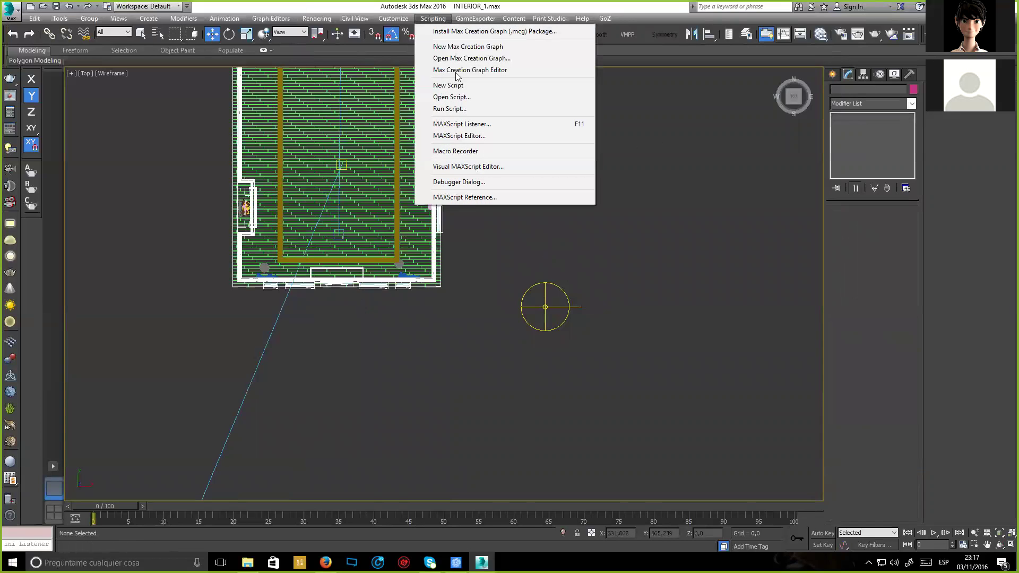
pyautogui.click(458, 90)
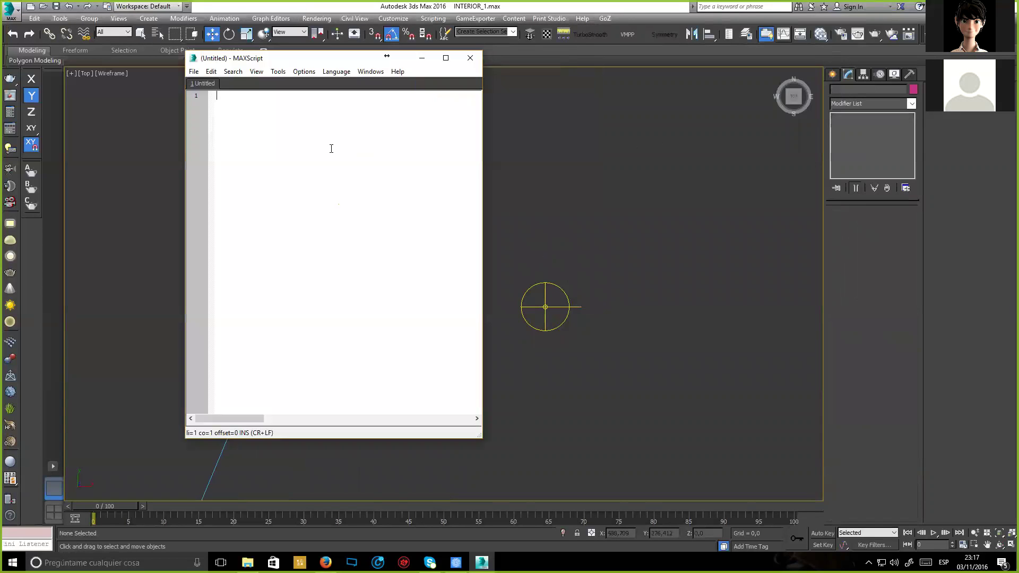
pyautogui.write('create physical cam')
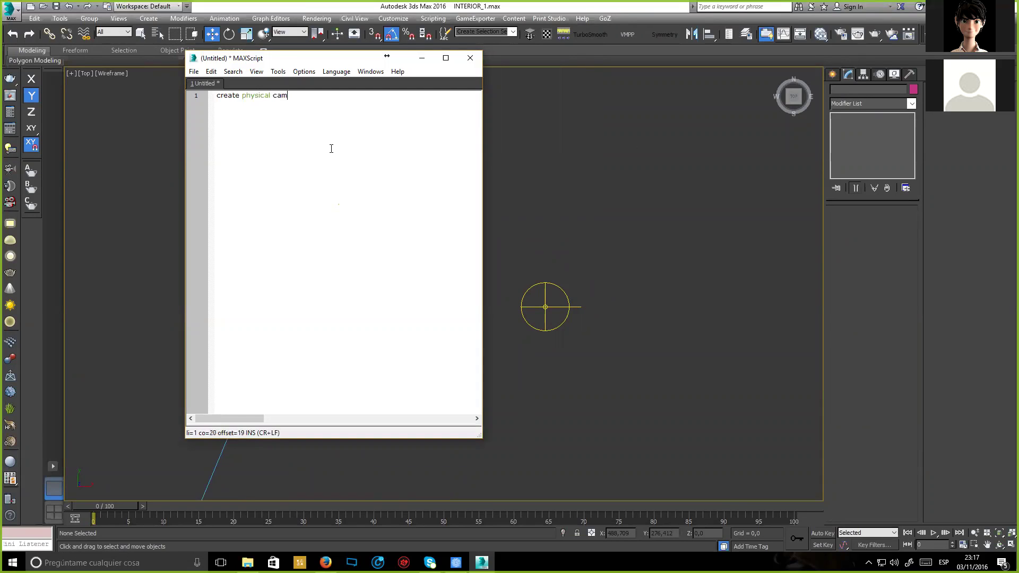
pyautogui.press('Return')
pyautogui.moveTo(341, 62); pyautogui.dragTo(649, 92)
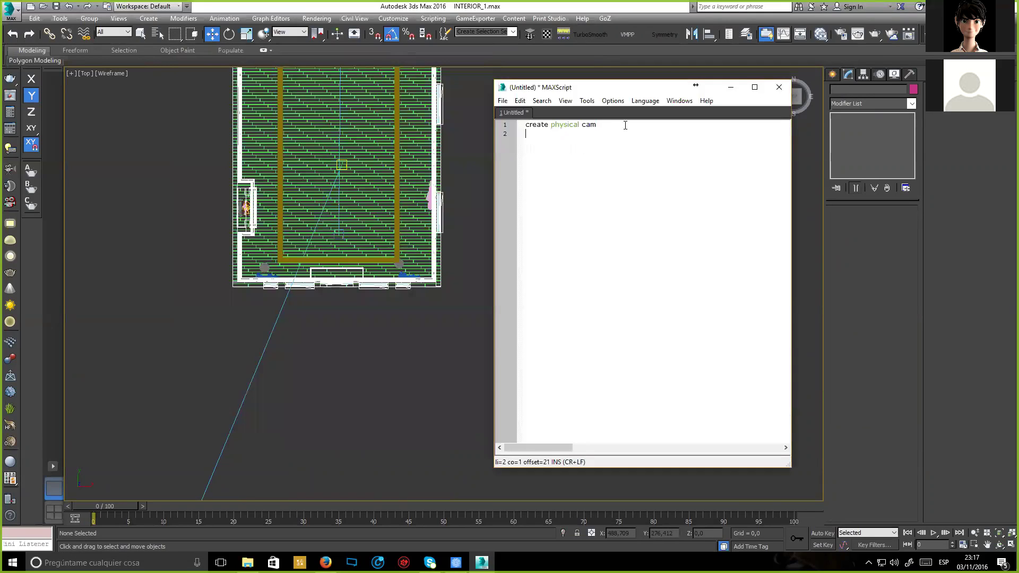
pyautogui.moveTo(531, 125); pyautogui.dragTo(630, 122)
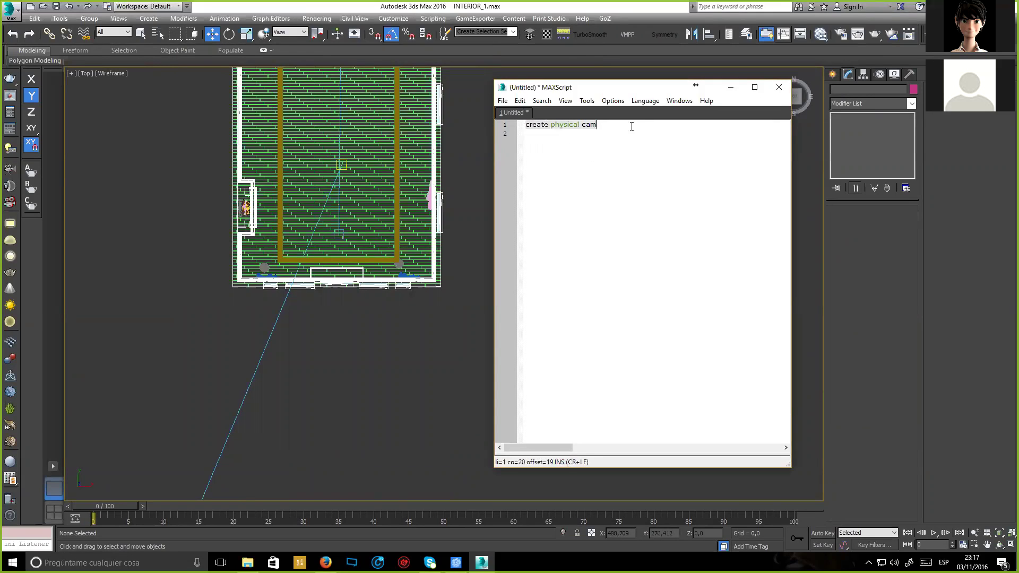
pyautogui.click(629, 128)
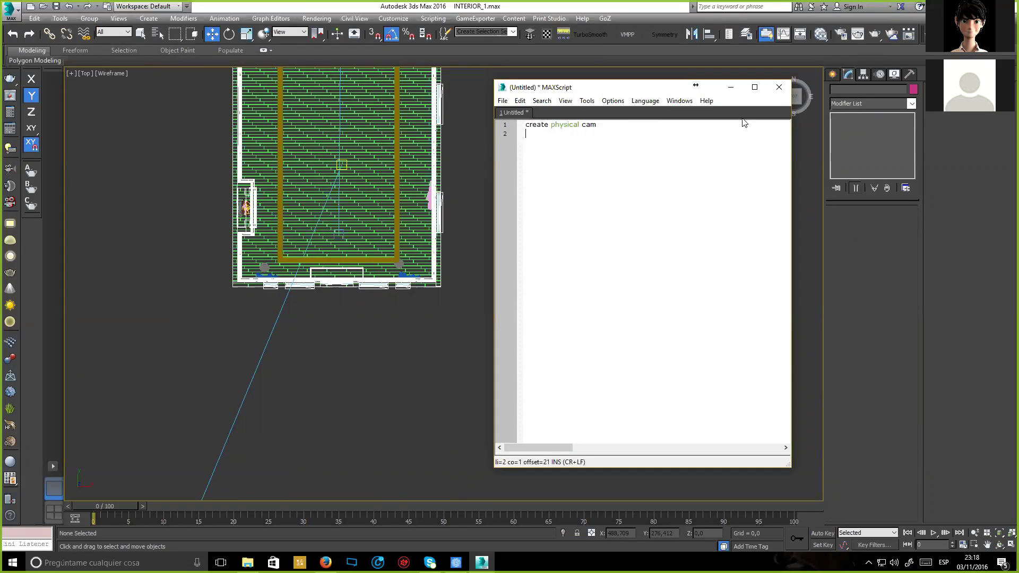
pyautogui.click(780, 88)
# Open another new MAXScript script and bring back the one containing the line "create physical cam".
pyautogui.scroll(-3, 512, 187)
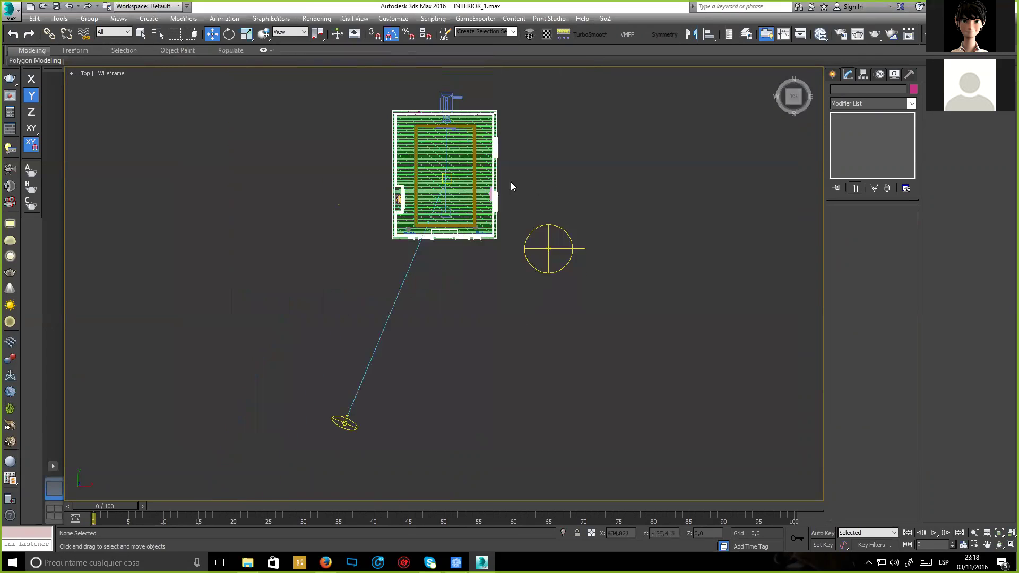
pyautogui.scroll(2, 452, 109)
pyautogui.scroll(2, 450, 108)
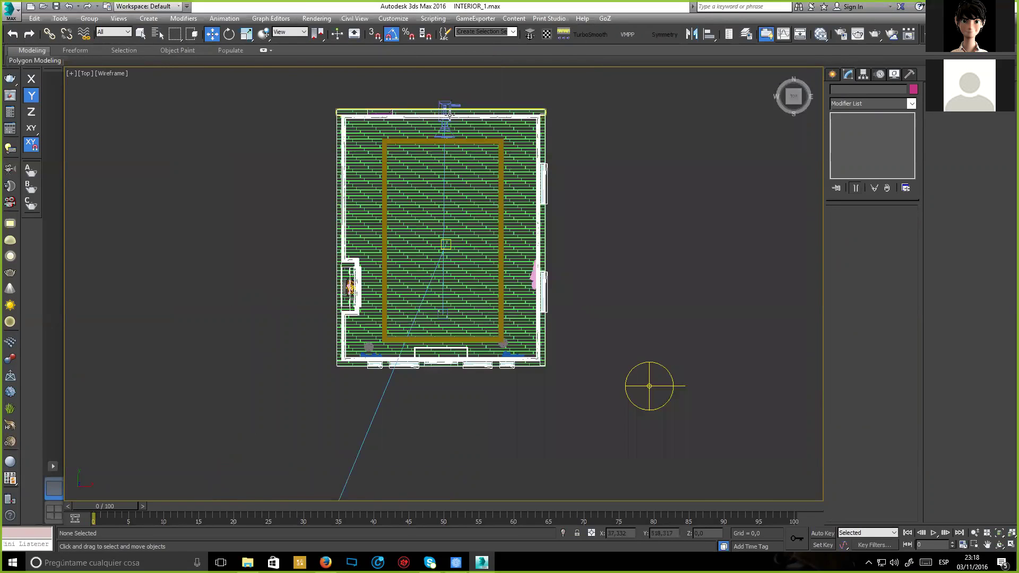
pyautogui.scroll(2, 449, 109)
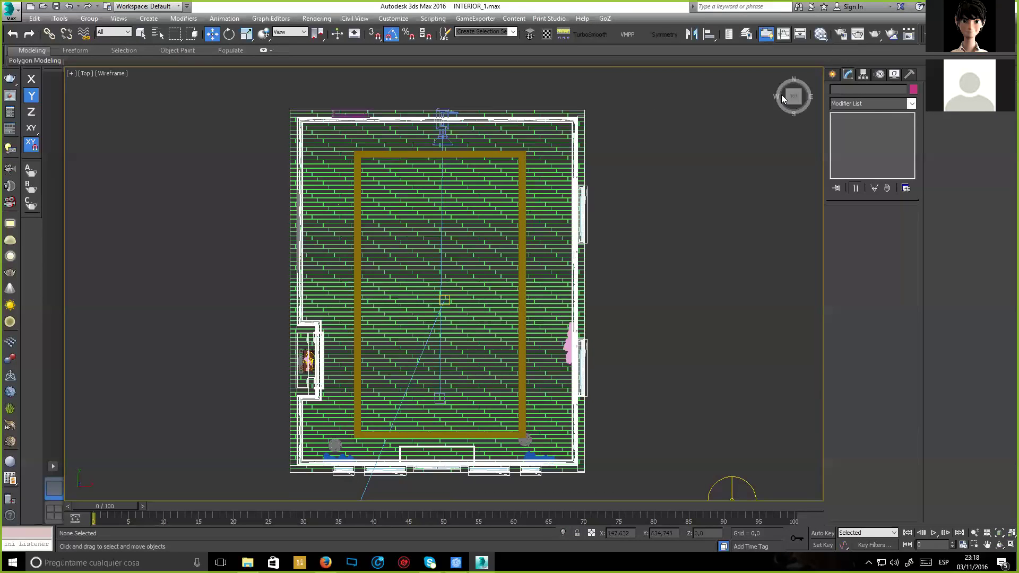
pyautogui.moveTo(792, 97)
pyautogui.click(438, 19)
pyautogui.click(447, 86)
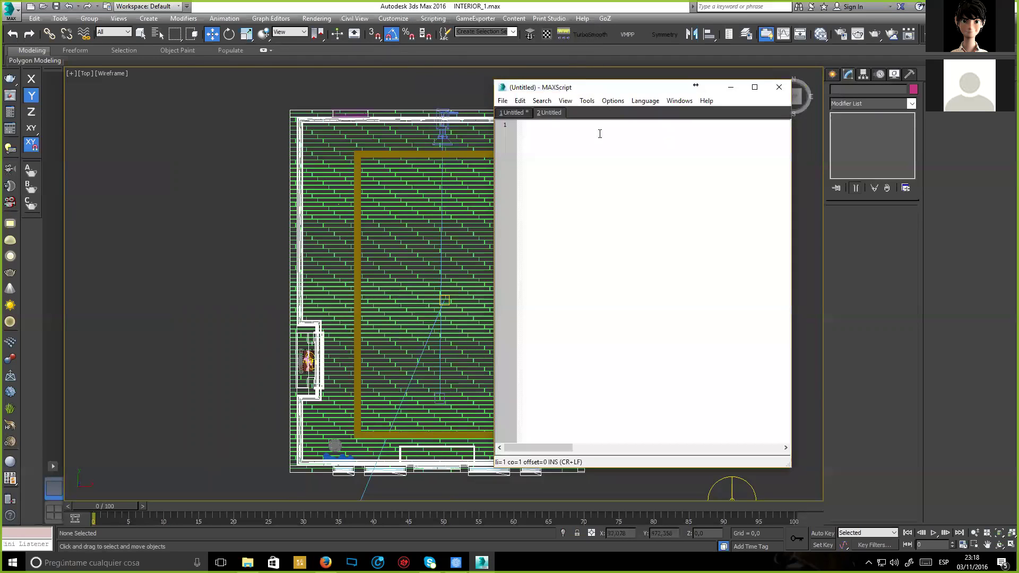
pyautogui.hotkey('ctrl', 'v')
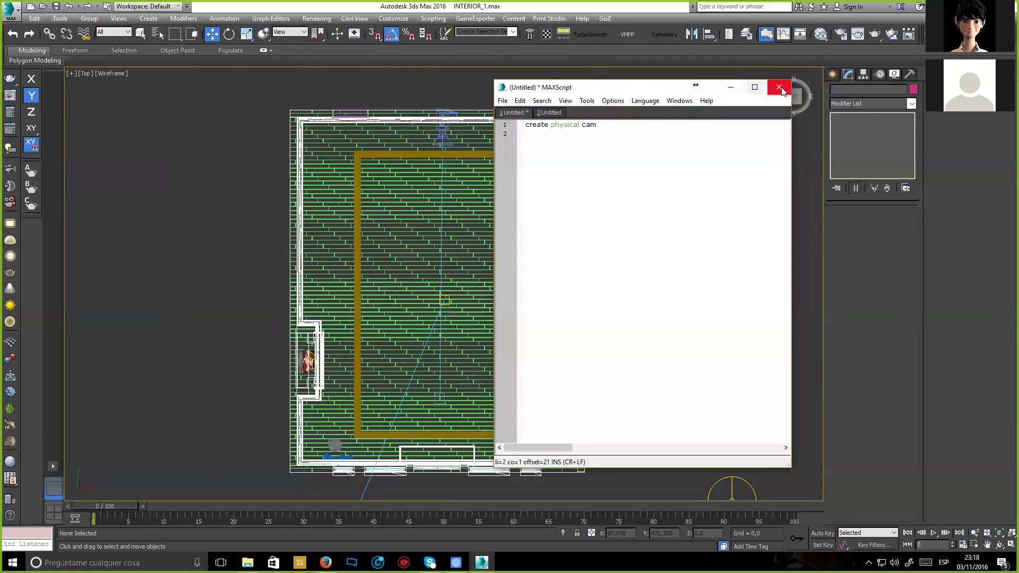
# Close the MAXScript window and select the dome light outside the room in the Top view.
pyautogui.click(779, 87)
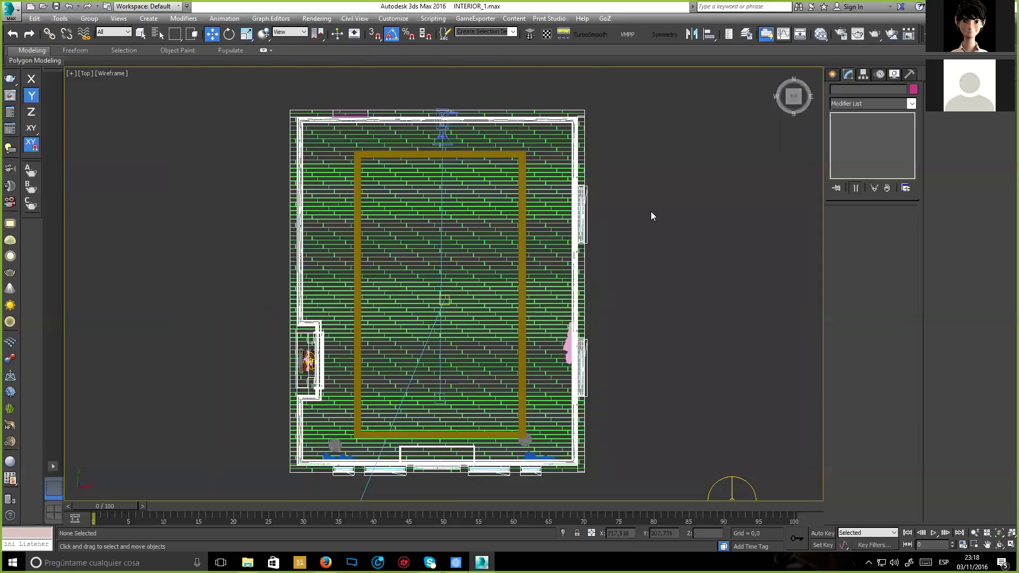
pyautogui.moveTo(497, 166); pyautogui.dragTo(682, 360, button='middle')
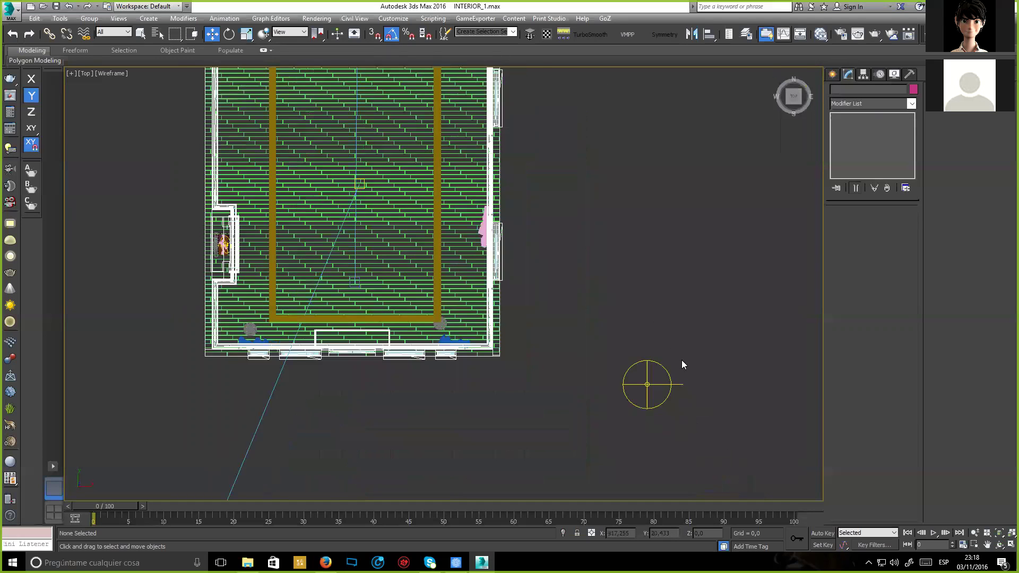
pyautogui.moveTo(682, 359); pyautogui.dragTo(609, 329)
pyautogui.moveTo(670, 373); pyautogui.dragTo(581, 332, button='middle')
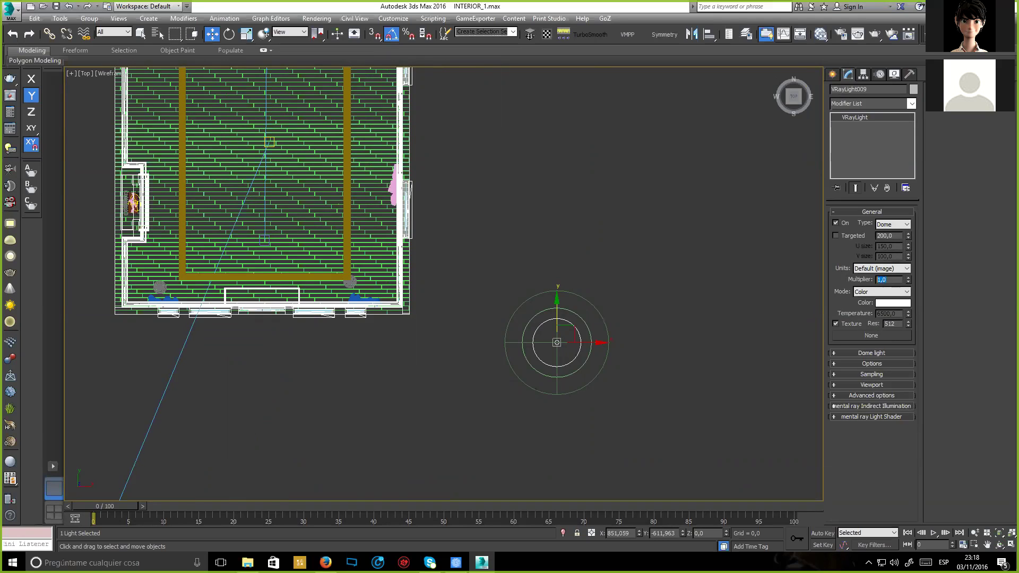
# Try a multiplier of 30 on the dome light and set it back to 1.
pyautogui.write('30')
pyautogui.press('Return')
pyautogui.write('1')
pyautogui.press('Return')
pyautogui.moveTo(656, 265); pyautogui.dragTo(615, 271, button='middle')
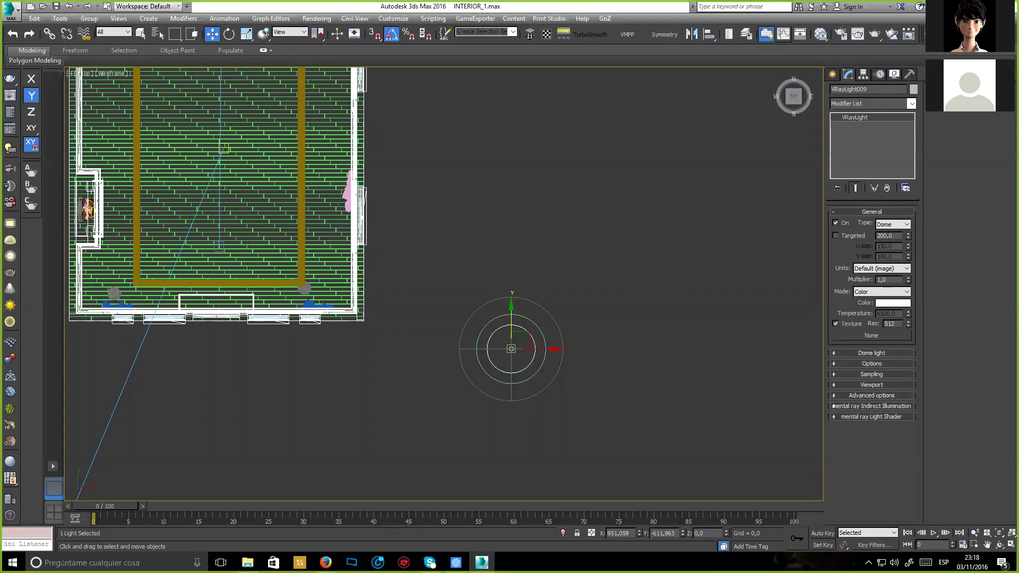
# Set the dome light's texture resolution to 2096.
pyautogui.doubleClick(891, 324)
pyautogui.write('2096')
pyautogui.press('Return')
# Assign a V-Ray VRayHDRI map as the dome light's texture without choosing an image file.
pyautogui.click(871, 336)
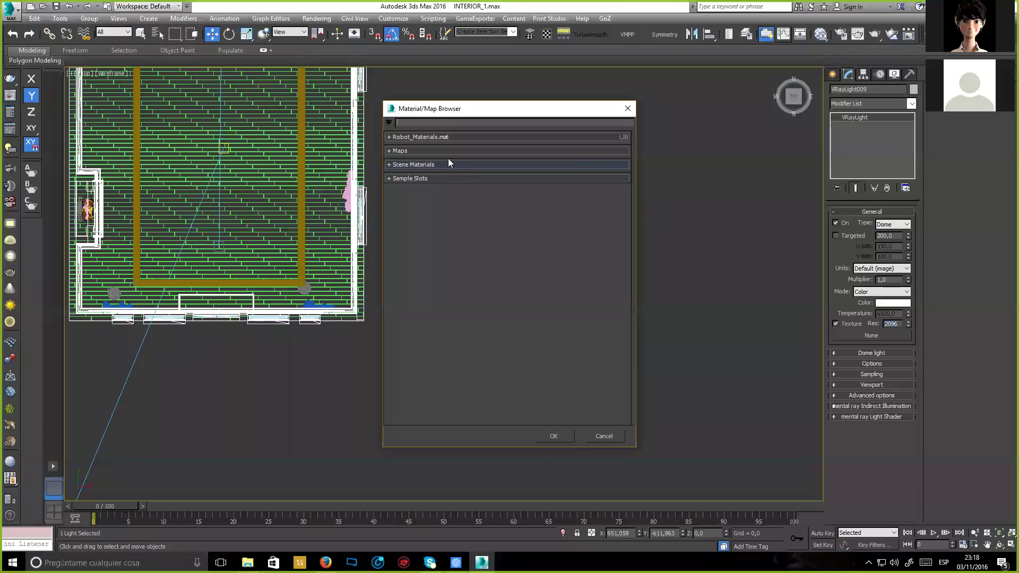
pyautogui.click(446, 152)
pyautogui.click(435, 159)
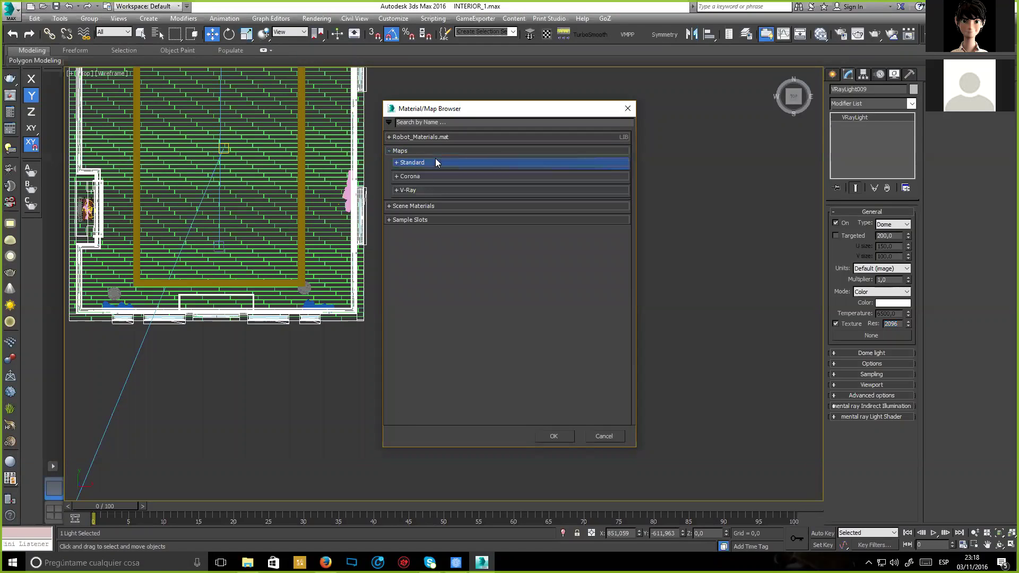
pyautogui.click(419, 190)
pyautogui.doubleClick(438, 329)
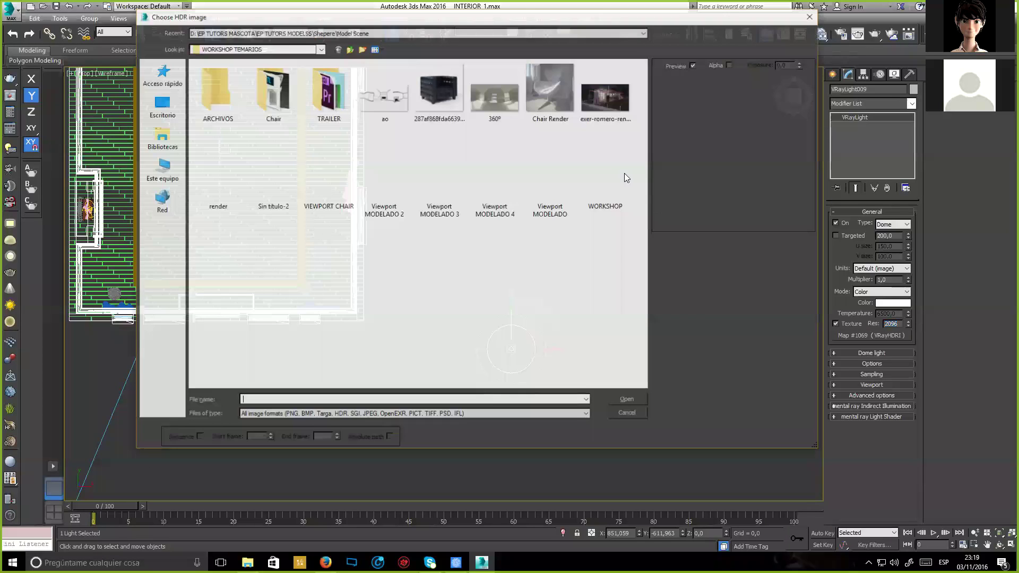
pyautogui.press('Escape')
# Bring the dome light's VRayHDRI map into the Slate Material Editor as an instance, enlarge its preview and display its parameters.
pyautogui.scroll(3, 663, 271)
pyautogui.press('m')
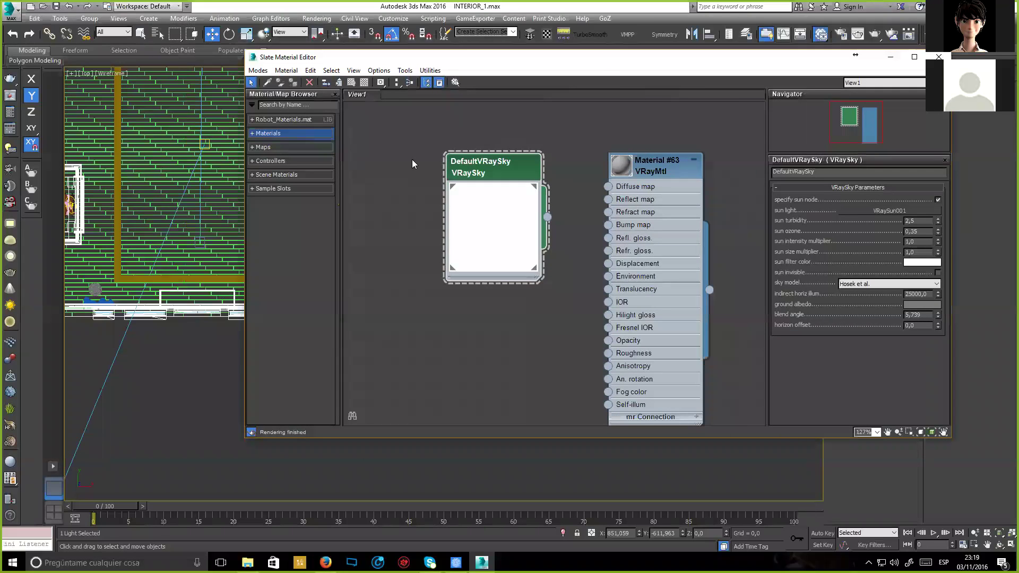
pyautogui.moveTo(415, 57); pyautogui.dragTo(196, 38)
pyautogui.moveTo(672, 223); pyautogui.dragTo(407, 222, button='middle')
pyautogui.moveTo(872, 336); pyautogui.dragTo(359, 255)
pyautogui.press('Return')
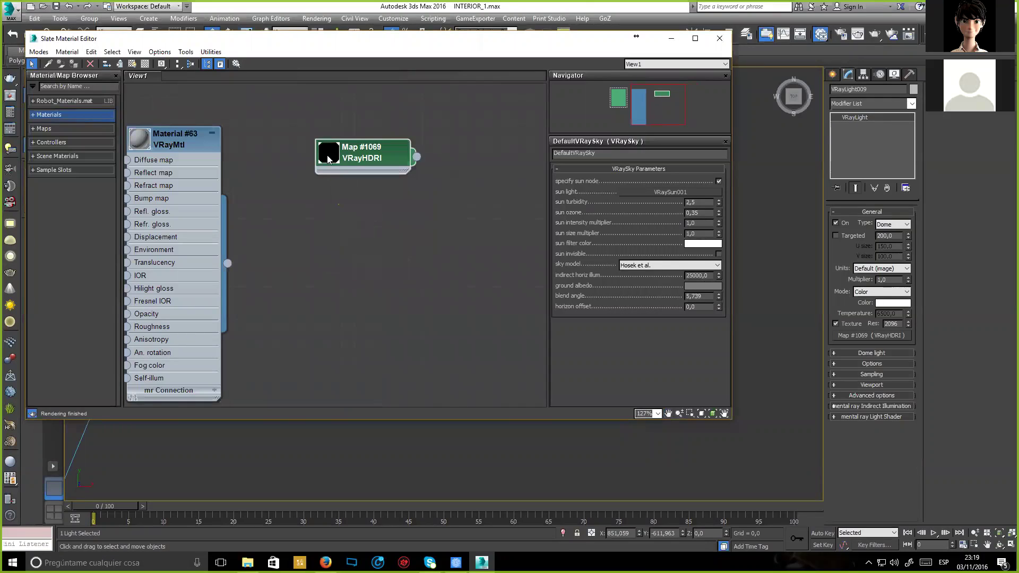
pyautogui.doubleClick(327, 155)
pyautogui.moveTo(327, 155); pyautogui.dragTo(299, 143)
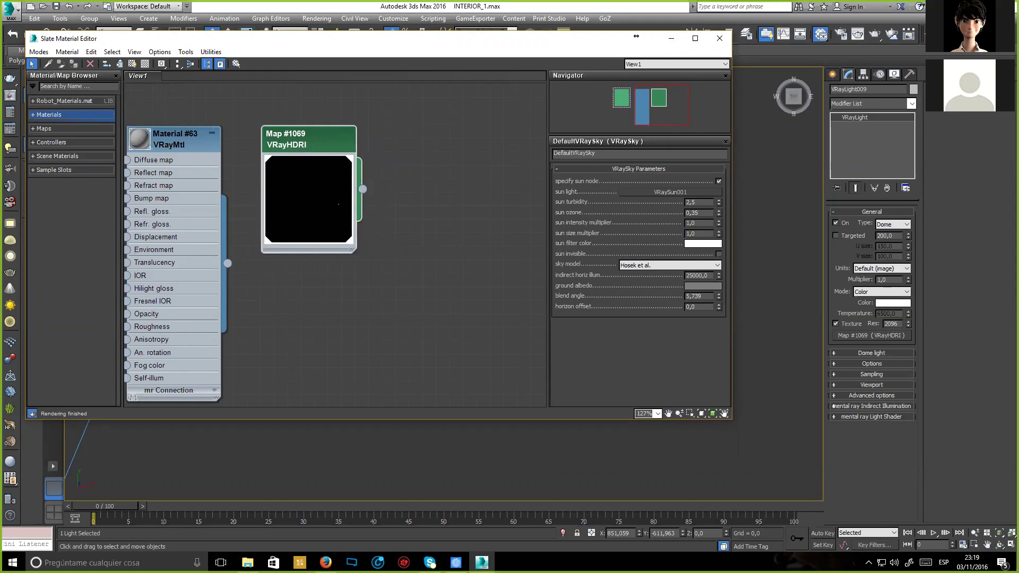
pyautogui.doubleClick(318, 143)
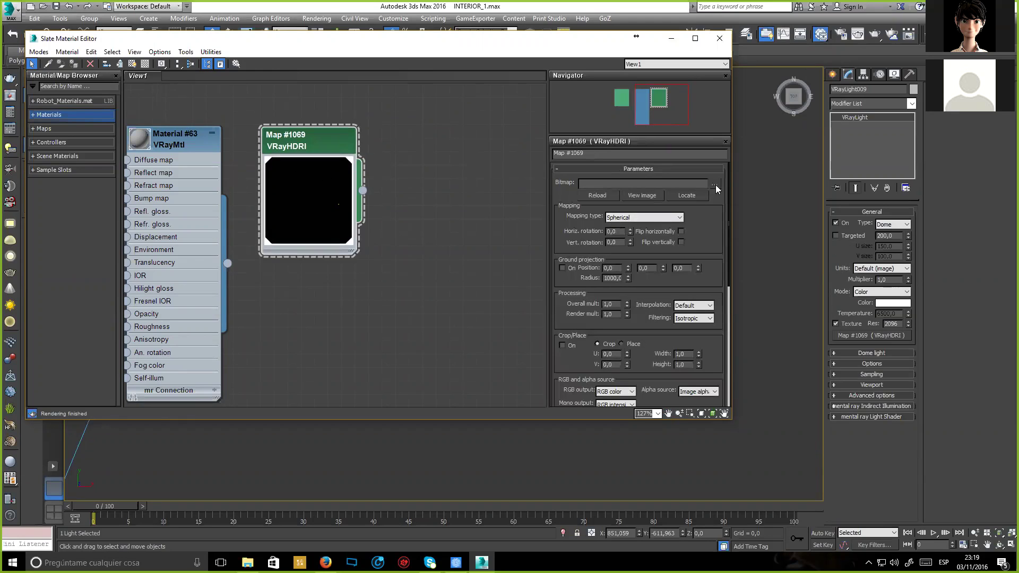
# Load the first HDR image from the VizPeopleHDRv1+Tuts folder as the VRayHDRI map's bitmap.
pyautogui.click(715, 184)
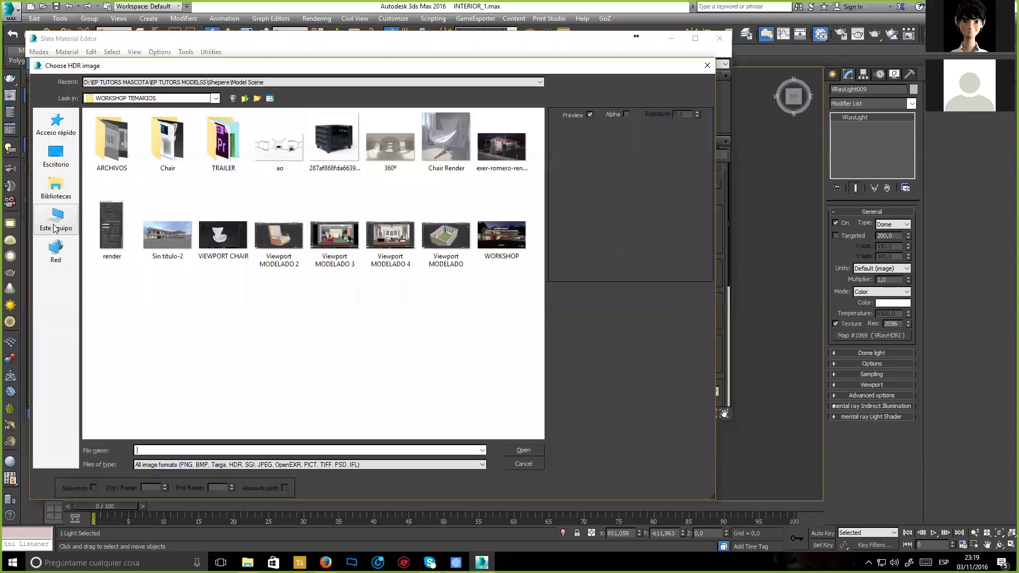
pyautogui.click(56, 217)
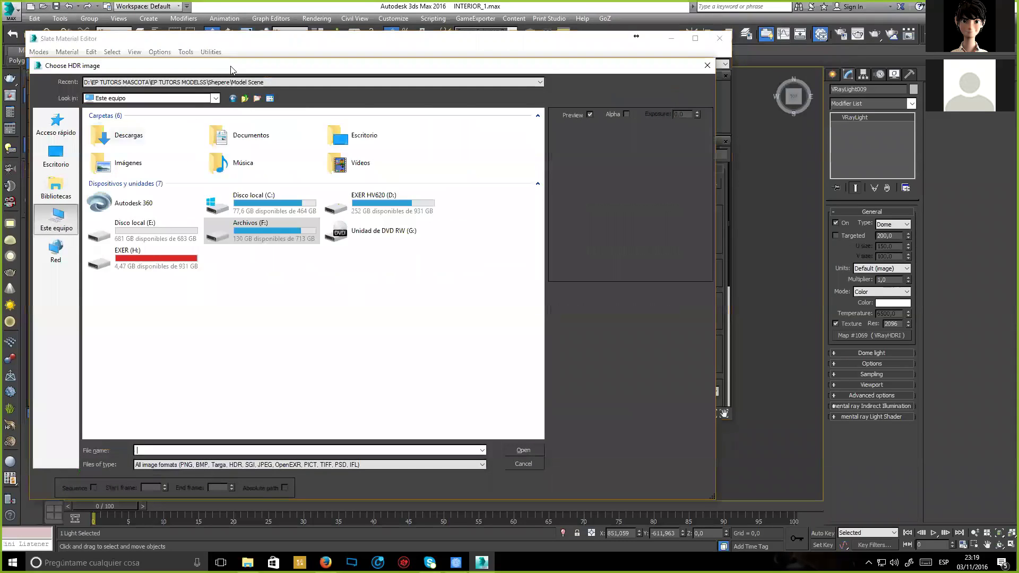
pyautogui.press('Escape')
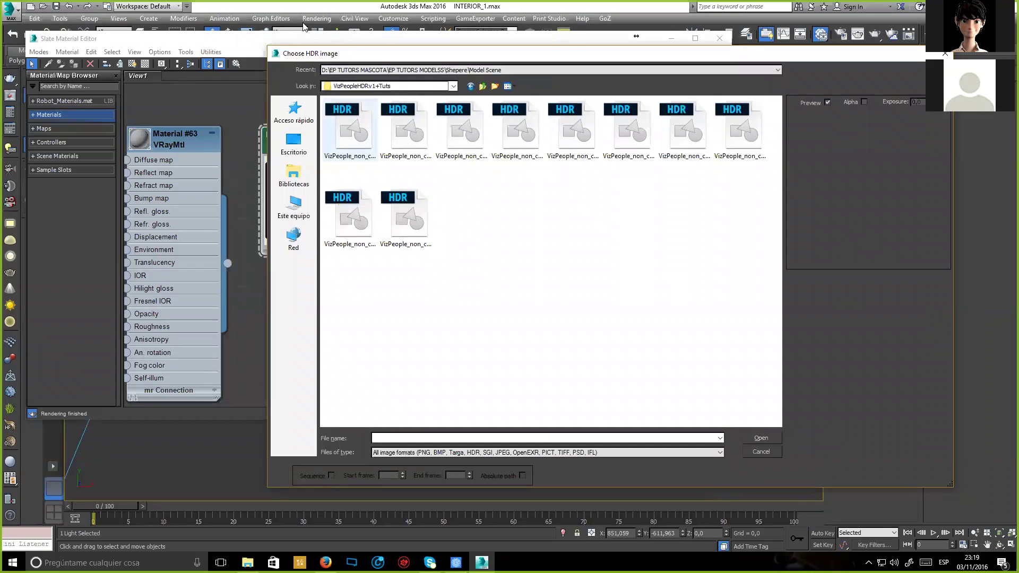
pyautogui.click(372, 127)
pyautogui.doubleClick(372, 127)
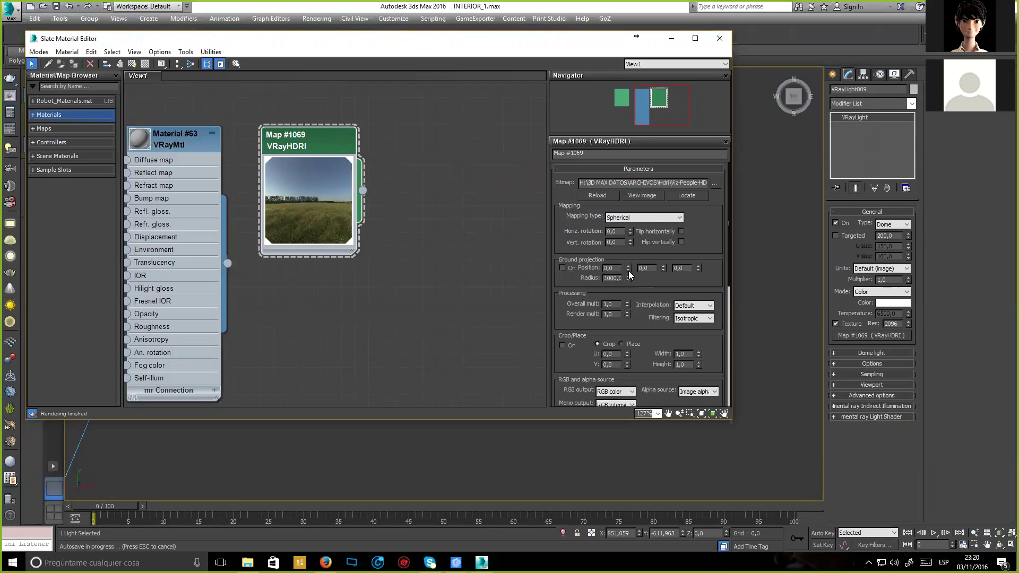
# Examine the VRayHDRI map's mapping, processing, crop and color space parameters, including the inverse gamma.
pyautogui.scroll(-4, 656, 326)
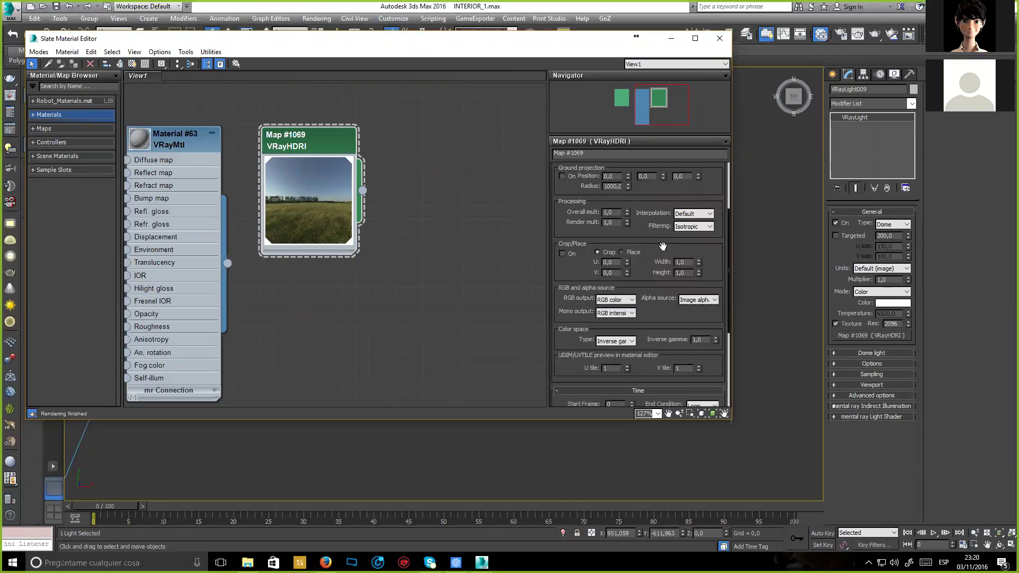
pyautogui.click(707, 339)
pyautogui.click(702, 339)
pyautogui.moveTo(703, 184); pyautogui.dragTo(701, 295)
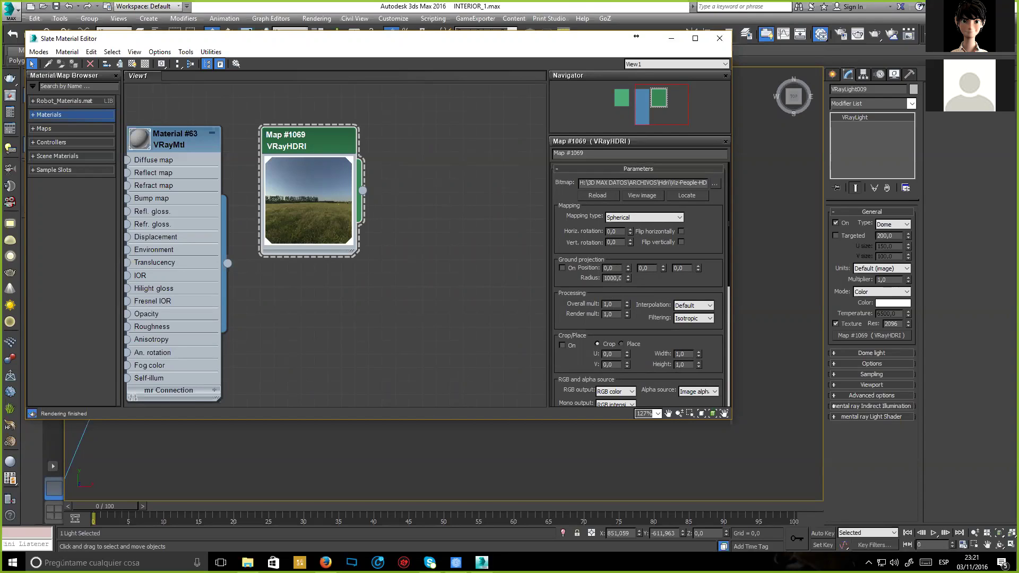
pyautogui.moveTo(710, 242); pyautogui.dragTo(705, 152)
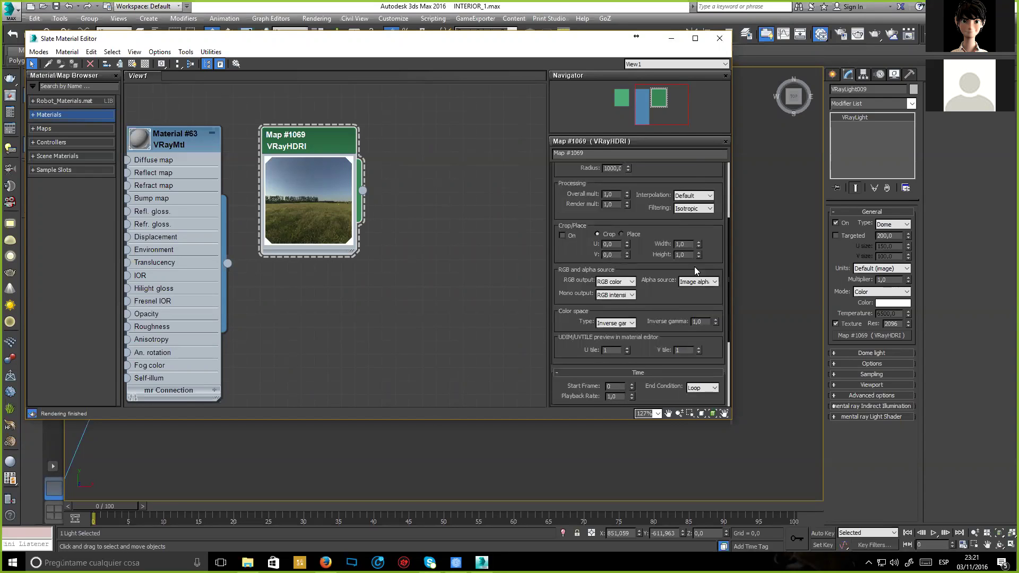
pyautogui.moveTo(437, 187)
pyautogui.mouseDown(button='middle')
pyautogui.moveTo(445, 211)
pyautogui.moveTo(446, 191)
pyautogui.mouseUp(button='middle')
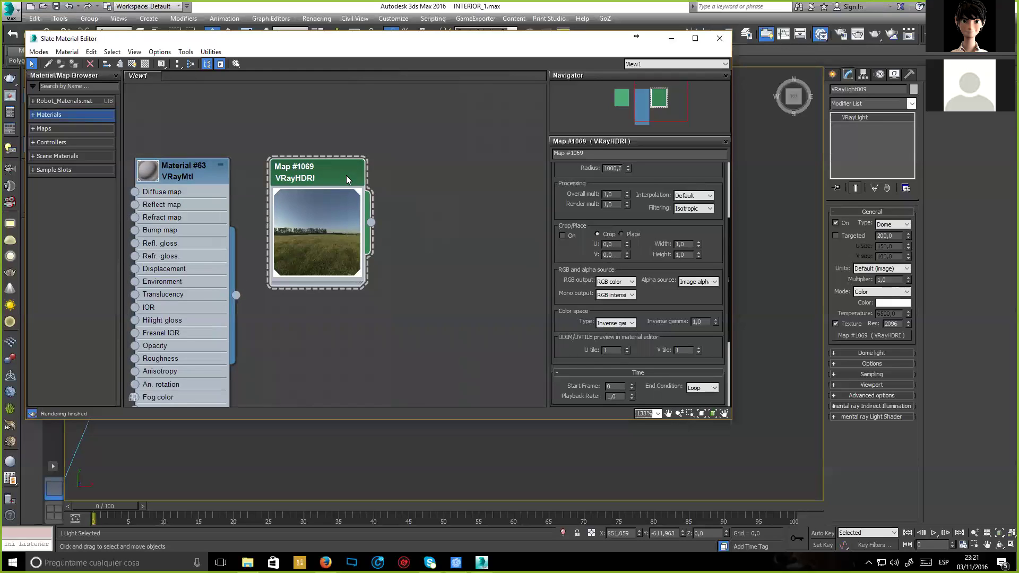
pyautogui.scroll(1, 346, 174)
pyautogui.moveTo(654, 180); pyautogui.dragTo(660, 323)
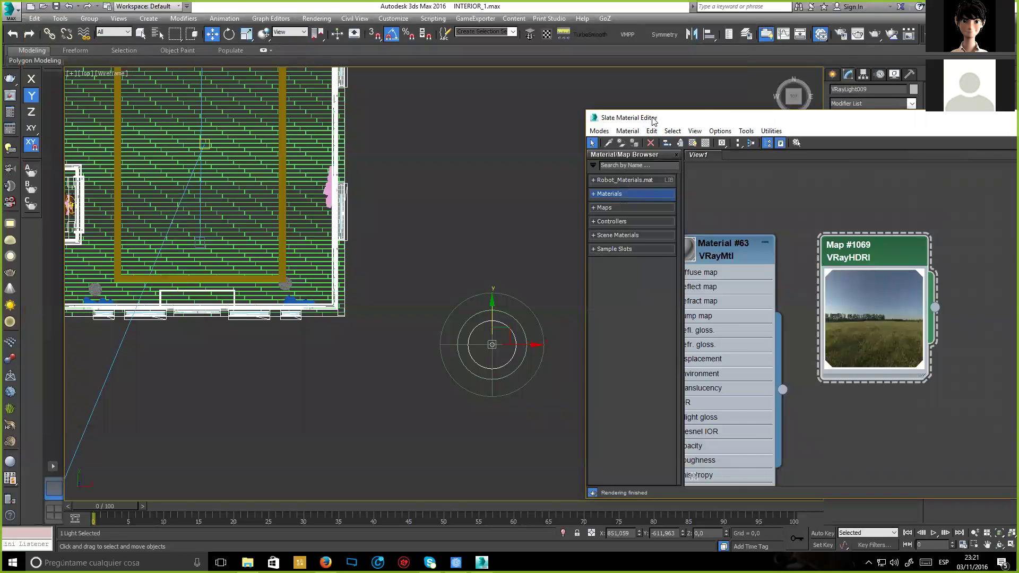
# Move the Slate Material Editor aside, select the V-Ray sun in the Top view and disable it.
pyautogui.moveTo(655, 121); pyautogui.dragTo(708, 108)
pyautogui.scroll(-8, 466, 200)
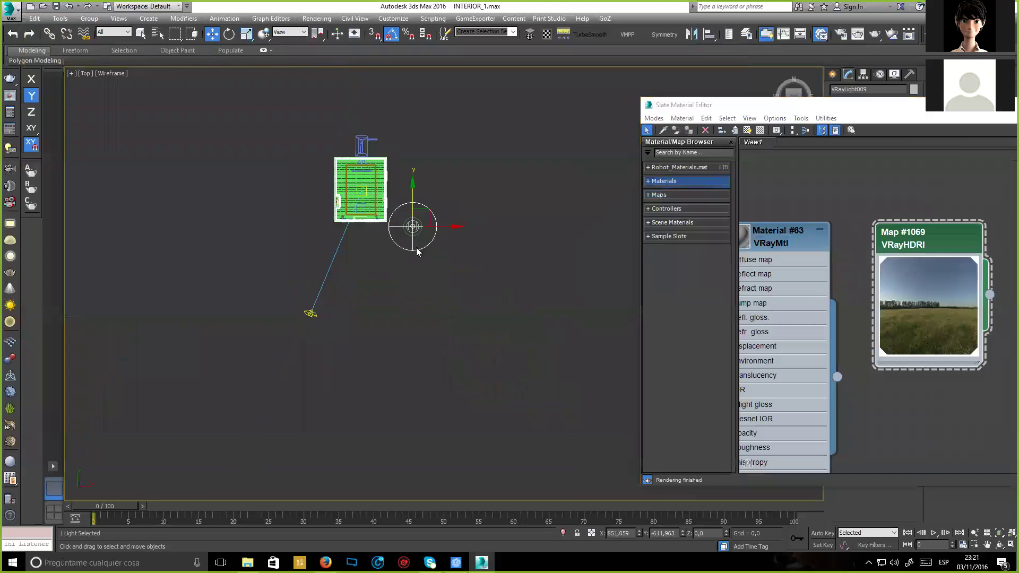
pyautogui.scroll(3, 345, 339)
pyautogui.moveTo(345, 339); pyautogui.dragTo(271, 287)
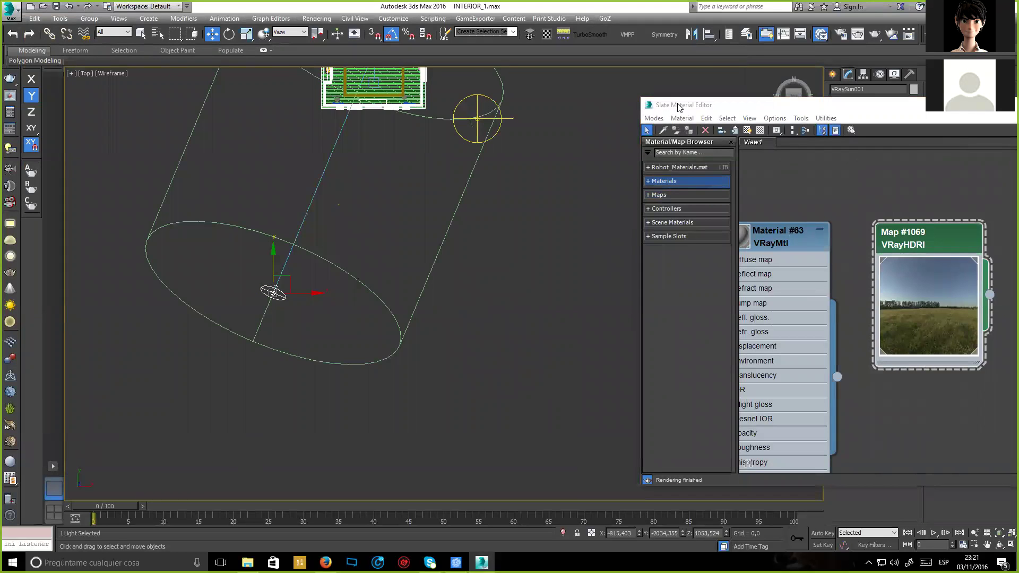
pyautogui.press('super+Right')
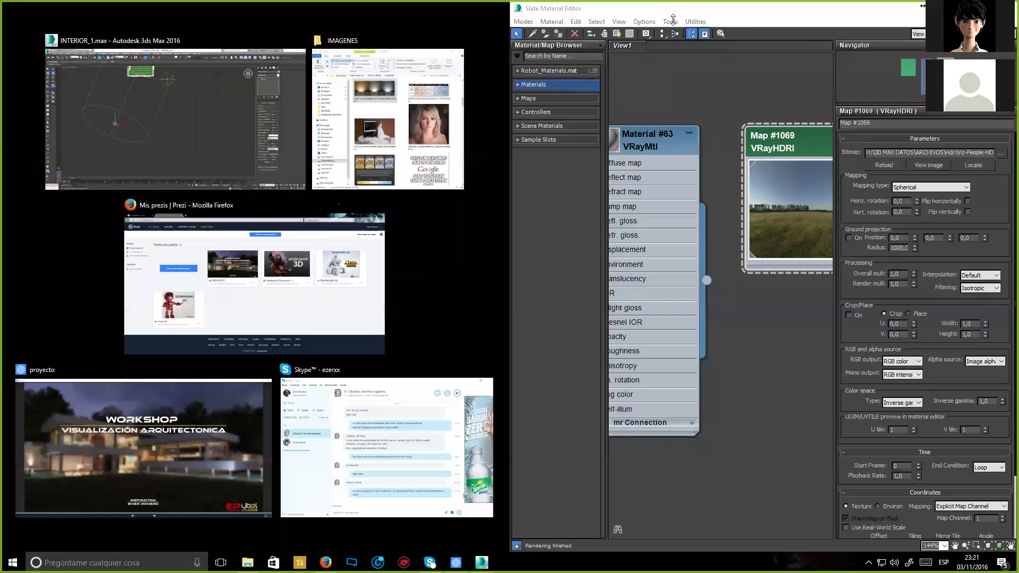
pyautogui.press('Escape')
pyautogui.press('super+Right')
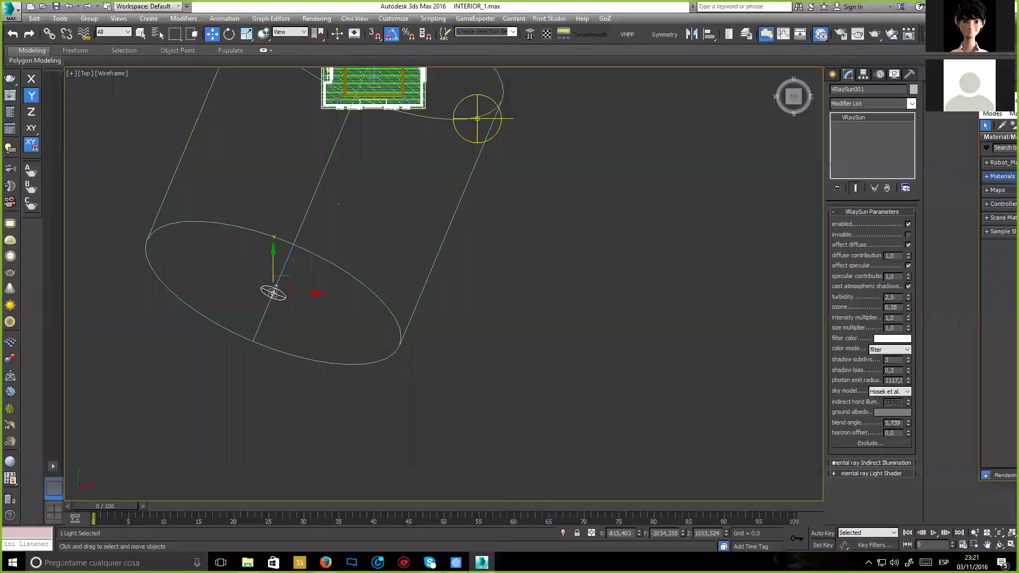
pyautogui.click(908, 224)
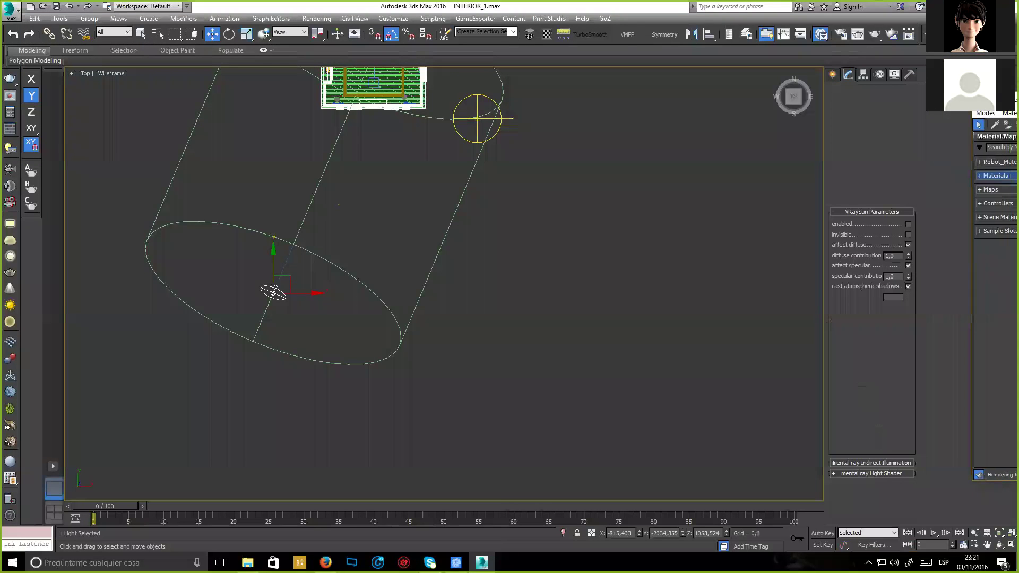
# Assign the VRayHDRI map as an instance to the scene's environment map, and close the environment settings and material editor.
pyautogui.press('m')
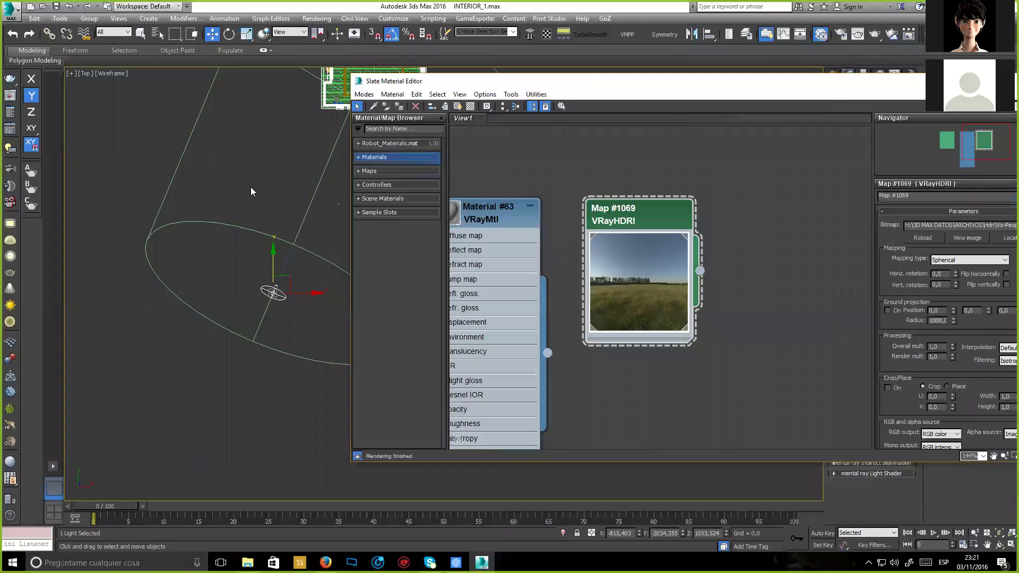
pyautogui.click(182, 232)
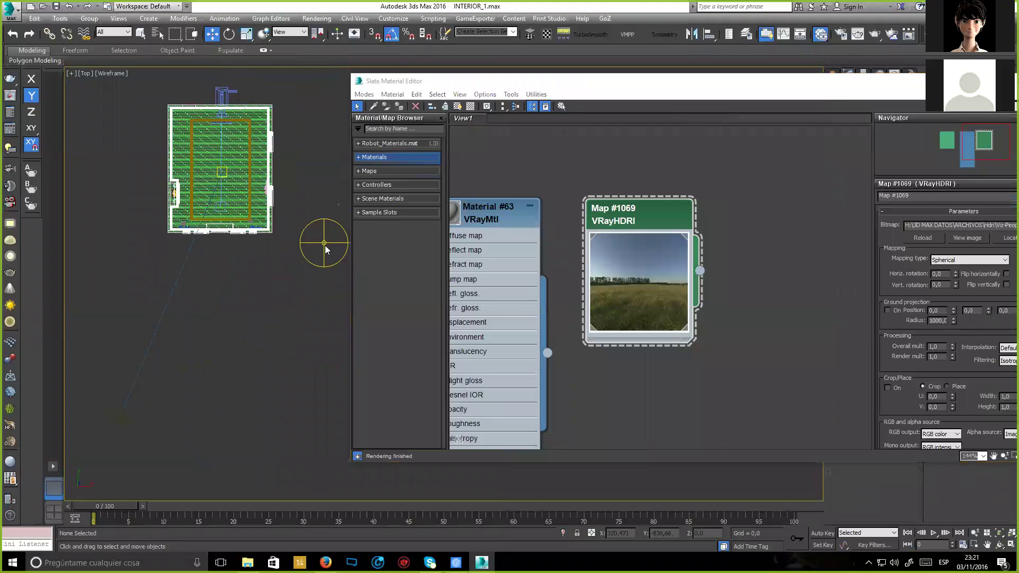
pyautogui.click(324, 241)
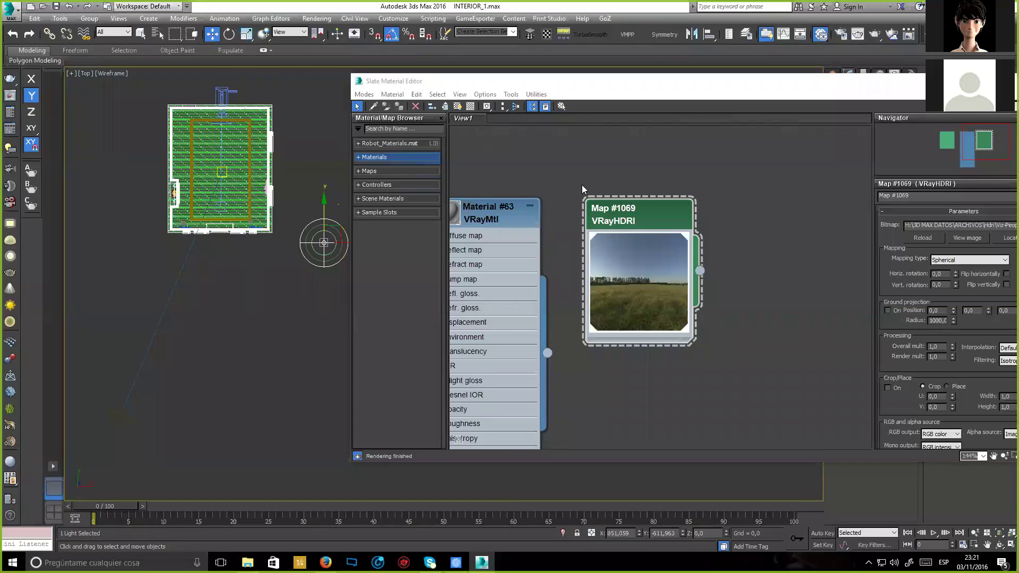
pyautogui.press('8')
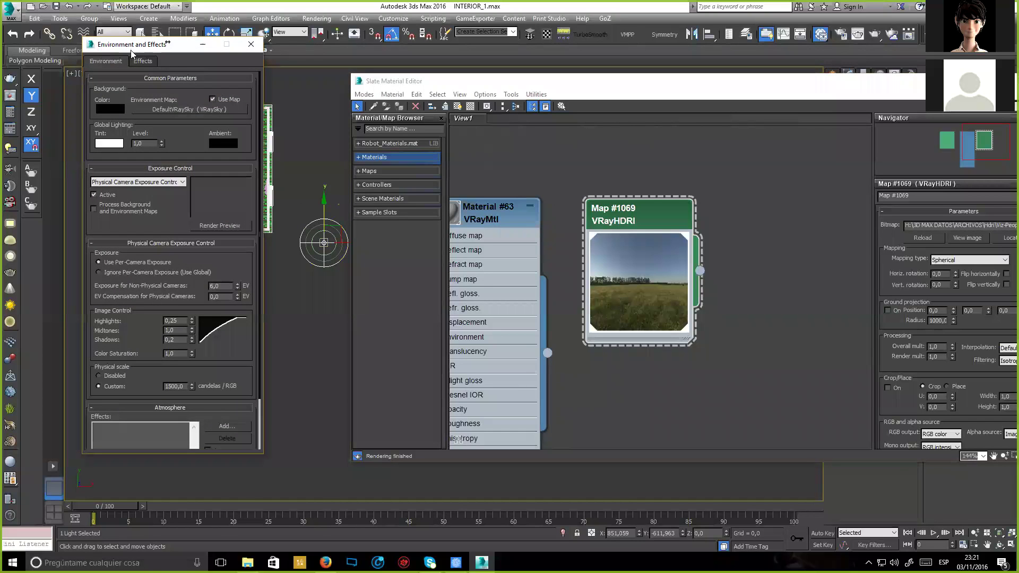
pyautogui.moveTo(131, 50); pyautogui.dragTo(187, 235)
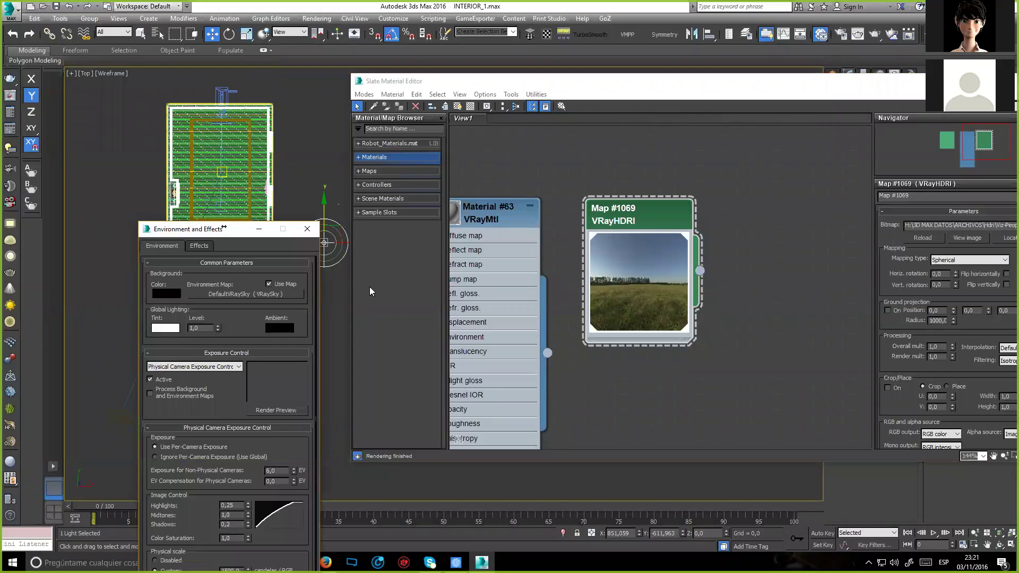
pyautogui.moveTo(701, 271); pyautogui.dragTo(249, 295)
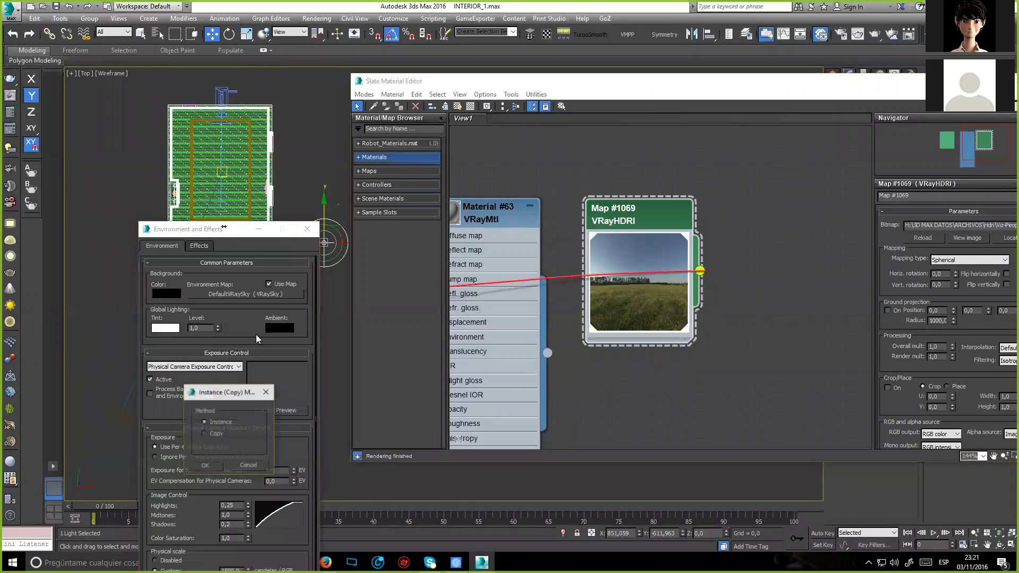
pyautogui.press('Return')
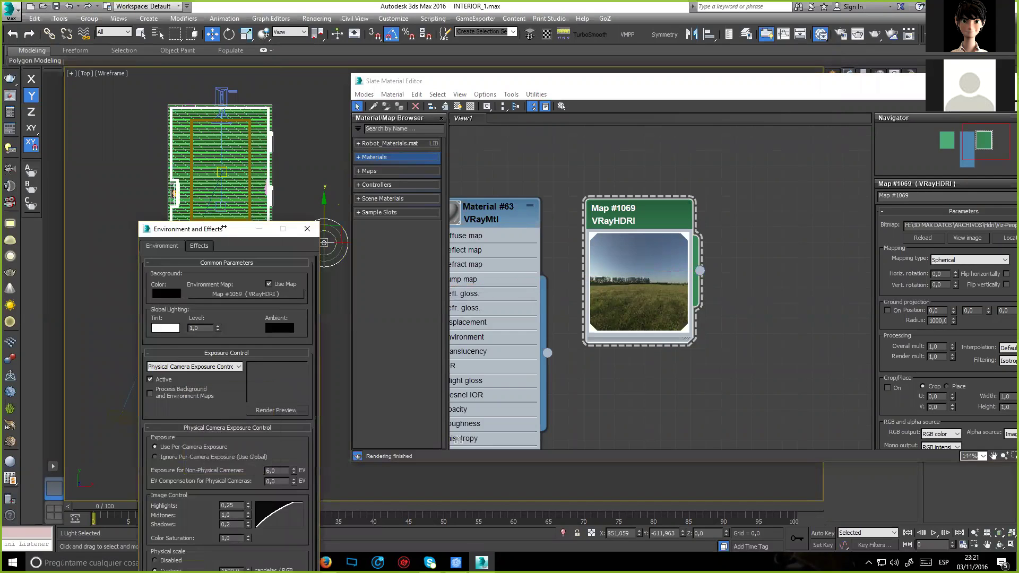
pyautogui.click(306, 229)
pyautogui.click(716, 236)
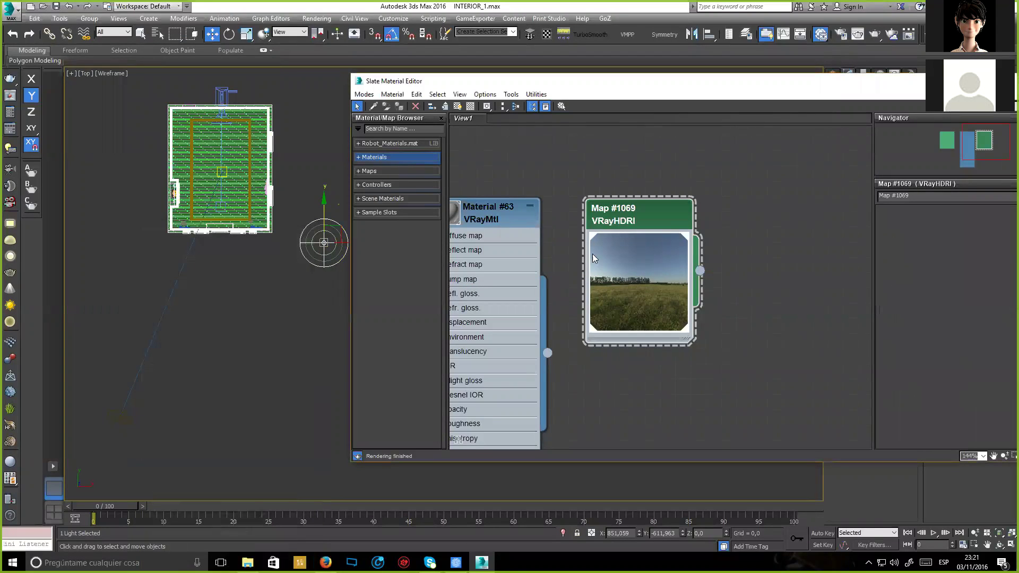
pyautogui.press('m')
# Move the dome light in the Top view to about X 669, Y -755.
pyautogui.moveTo(347, 232); pyautogui.dragTo(517, 246, button='middle')
pyautogui.moveTo(514, 249); pyautogui.dragTo(482, 272)
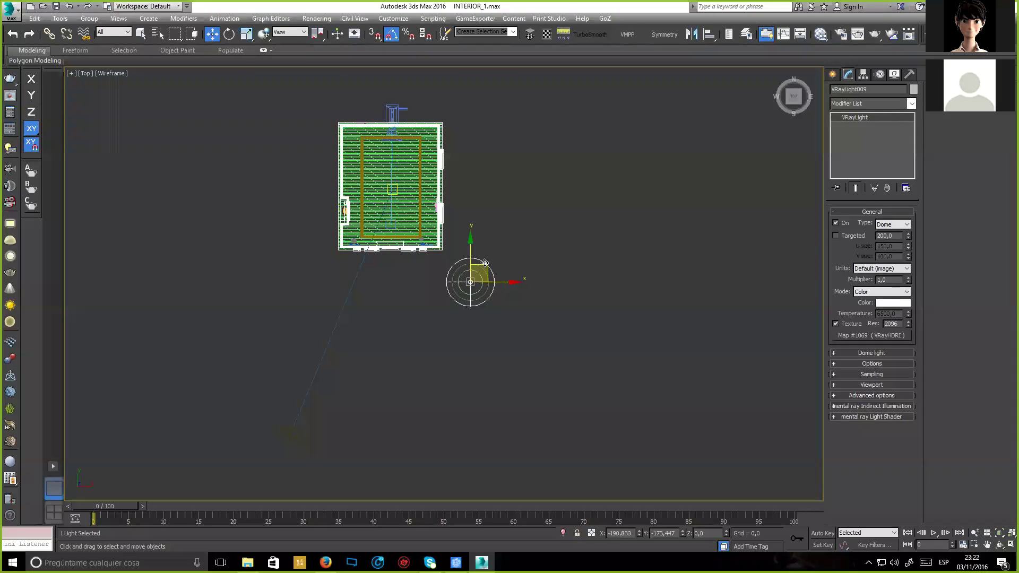
pyautogui.scroll(-5, 482, 272)
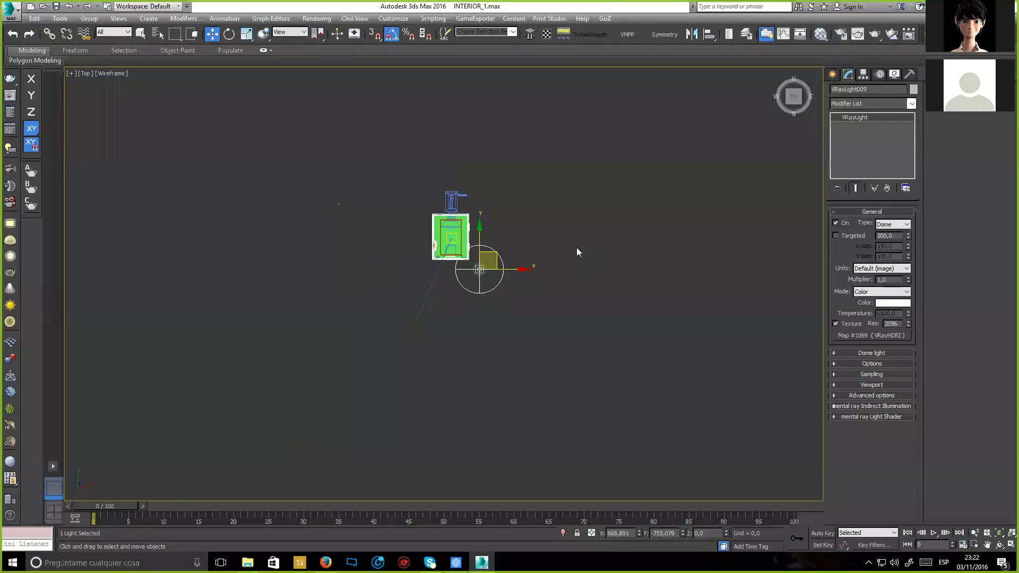
# Switch to the Perspective view, then reopen the Slate Material Editor and place it so the VRayHDRI parameters are fully visible.
pyautogui.scroll(4, 576, 247)
pyautogui.moveTo(480, 237); pyautogui.dragTo(500, 287, button='middle')
pyautogui.press('p')
pyautogui.scroll(4, 501, 287)
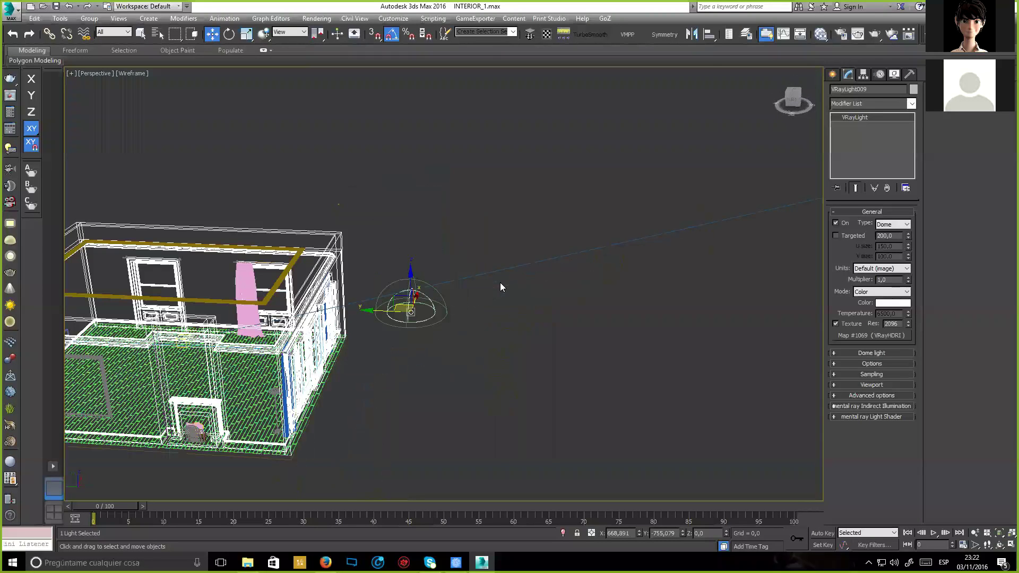
pyautogui.press('m')
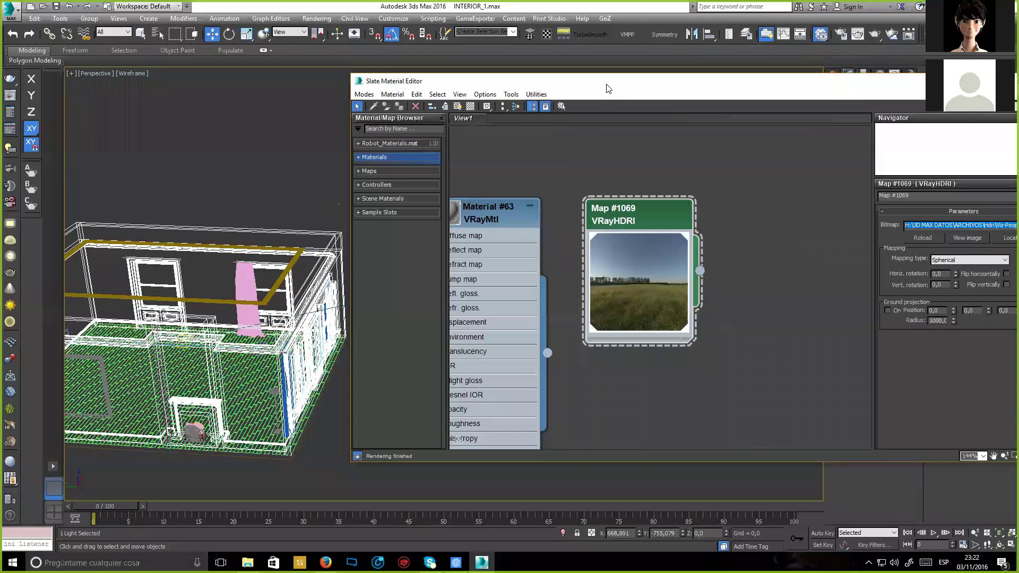
pyautogui.moveTo(537, 84); pyautogui.dragTo(294, 62)
# Try the Angular mapping type on the VRayHDRI map, then return it to Spherical.
pyautogui.click(700, 239)
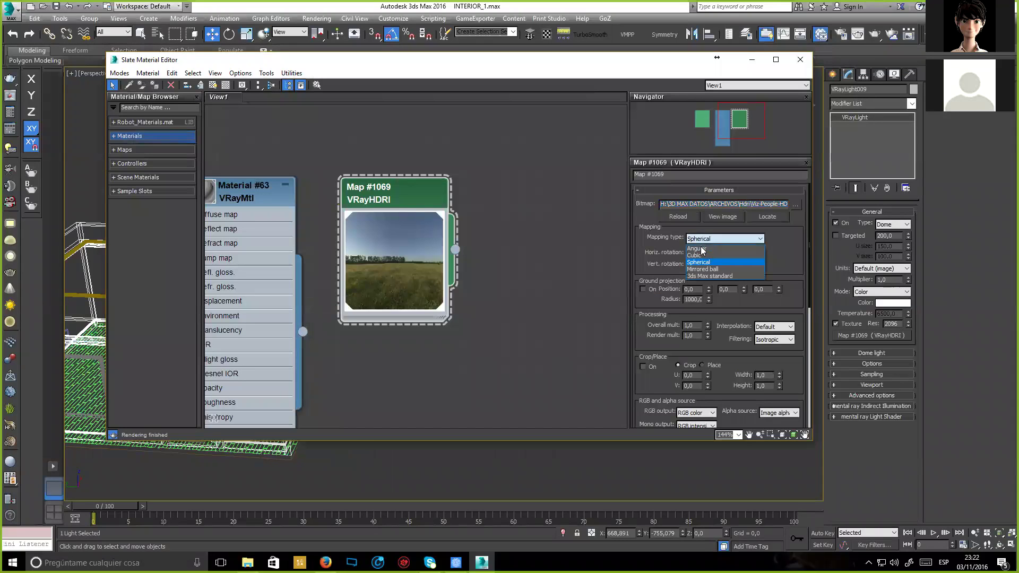
pyautogui.click(711, 249)
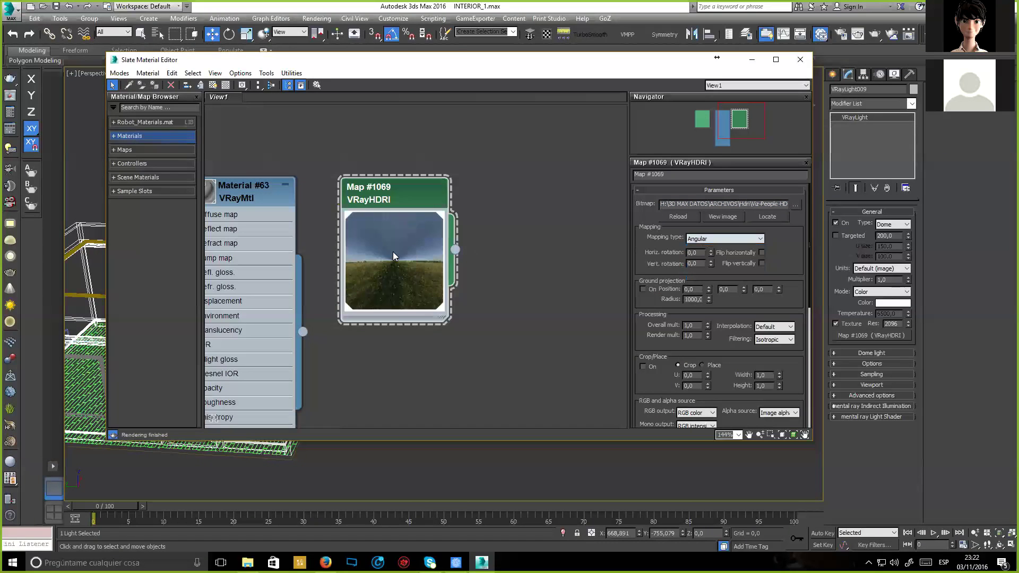
pyautogui.click(715, 240)
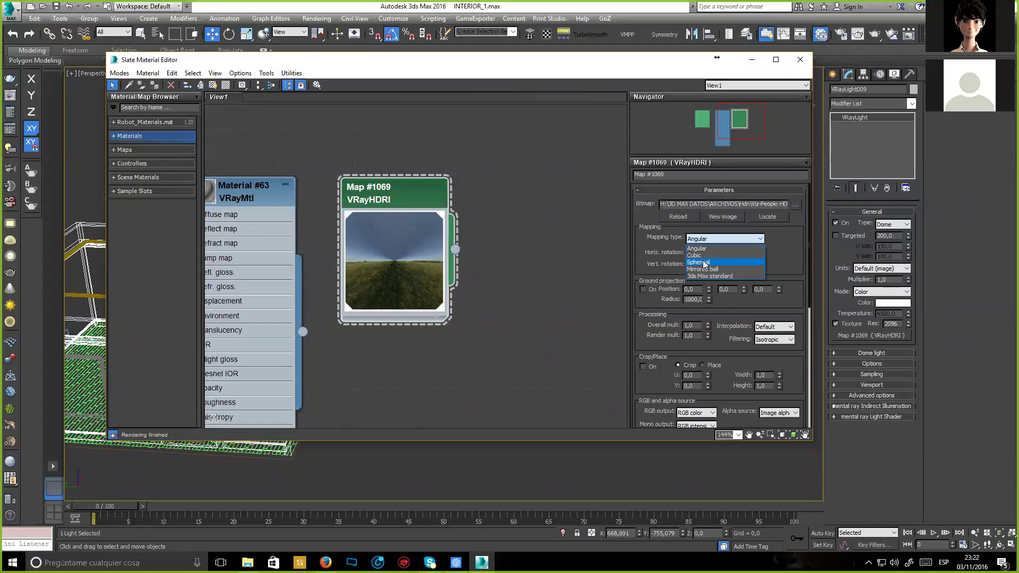
pyautogui.click(700, 259)
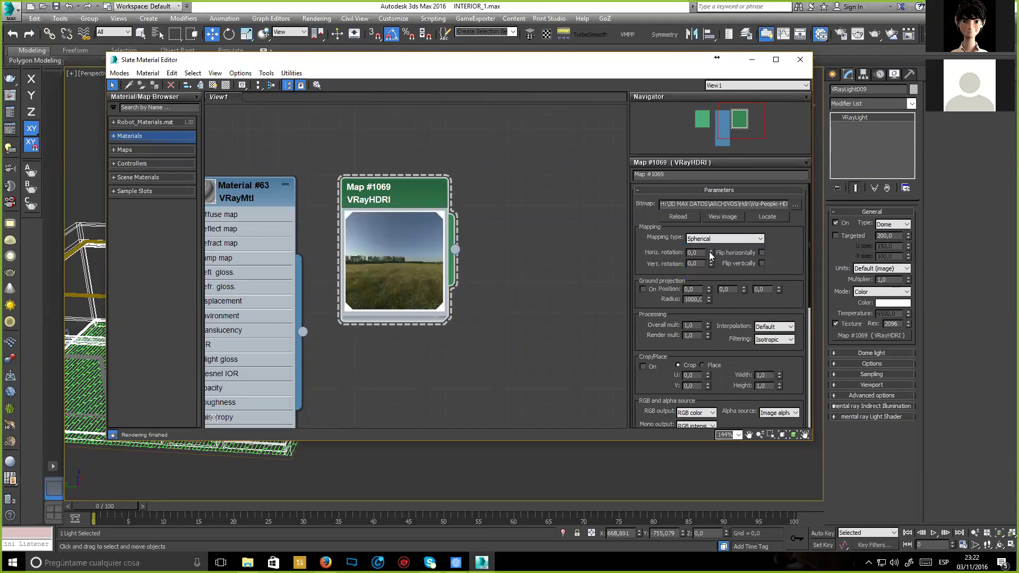
# Preview the VRayHDRI image, set the map's horizontal rotation to 249, and close the material editor.
pyautogui.click(711, 253)
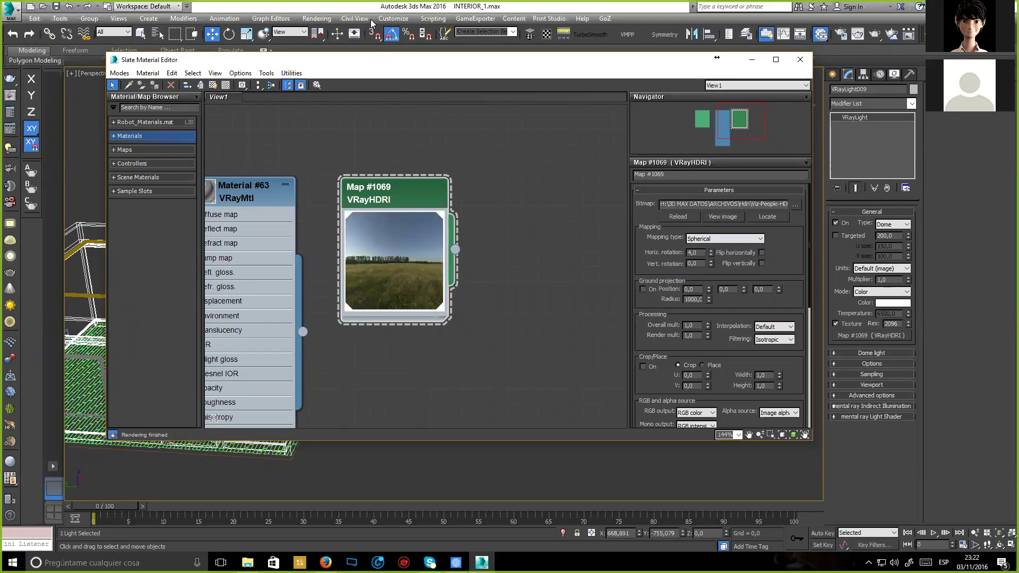
pyautogui.click(722, 218)
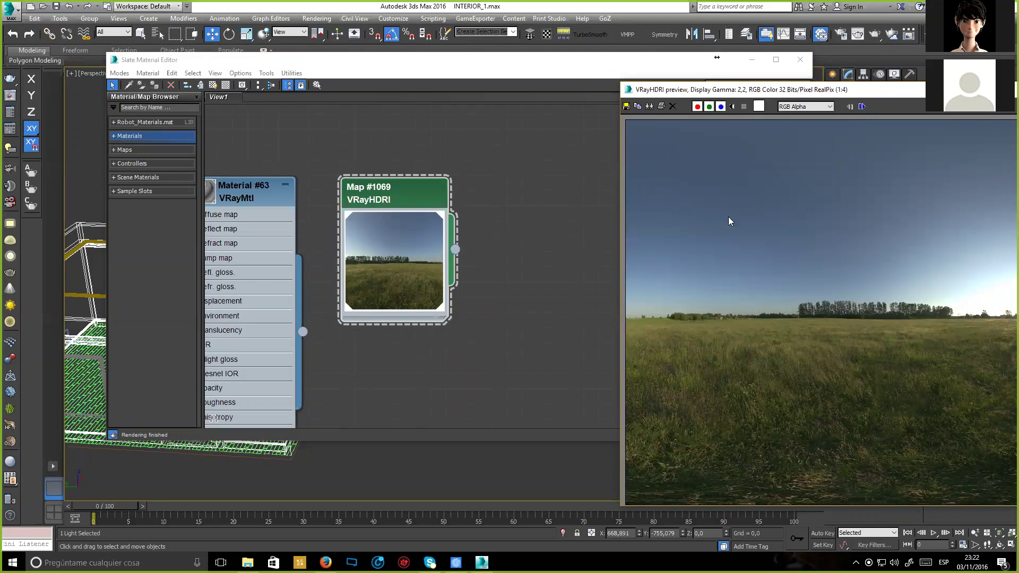
pyautogui.moveTo(663, 90); pyautogui.dragTo(144, 67)
pyautogui.click(892, 67)
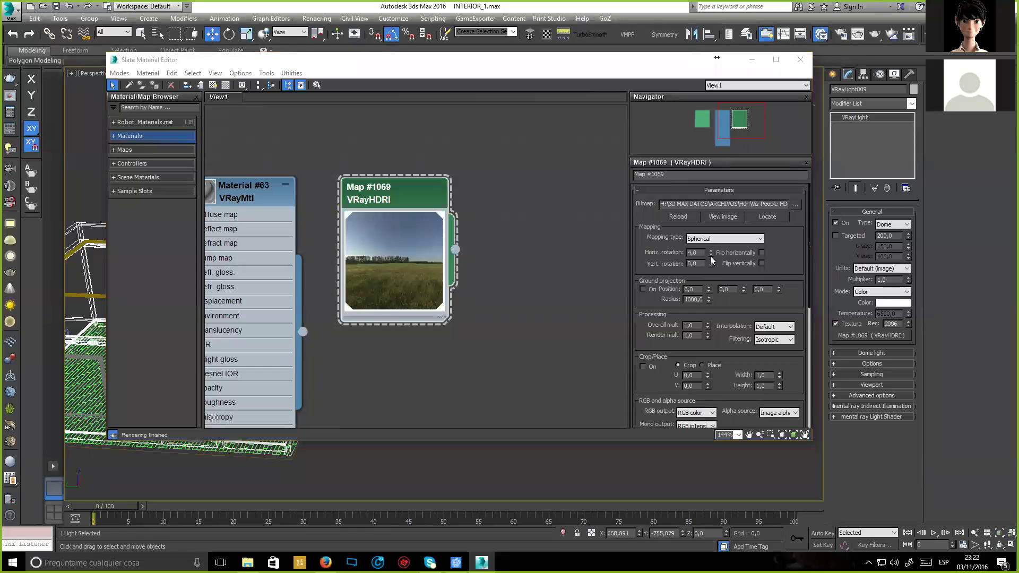
pyautogui.moveTo(710, 253)
pyautogui.mouseDown()
pyautogui.moveTo(712, 228)
pyautogui.moveTo(711, 253)
pyautogui.mouseUp()
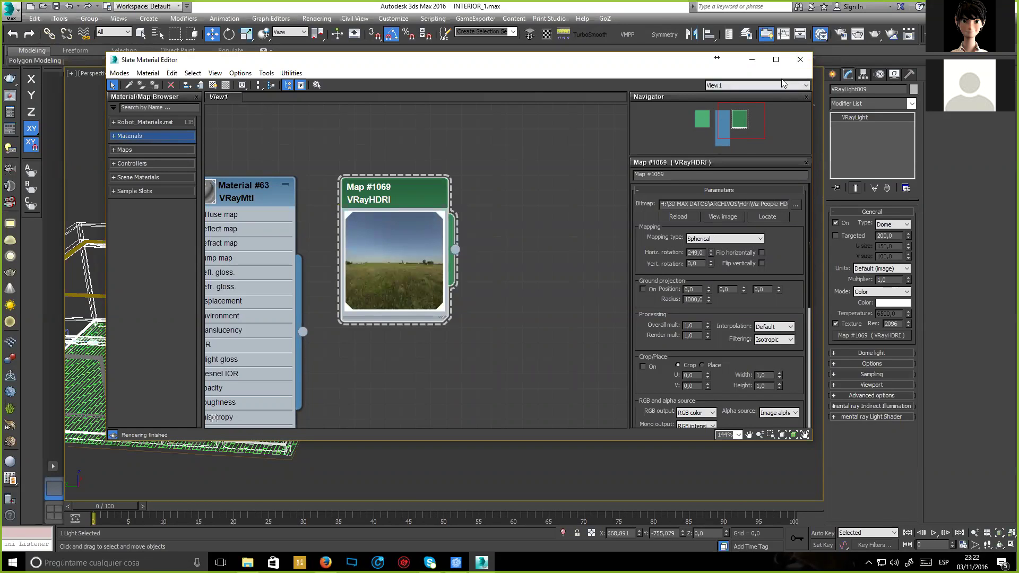
pyautogui.press('m')
# Deselect the dome light and switch the Perspective viewport from wireframe to Shaded display.
pyautogui.keyDown('alt'); pyautogui.moveTo(530, 227); pyautogui.dragTo(685, 248, button='middle'); pyautogui.keyUp('alt')
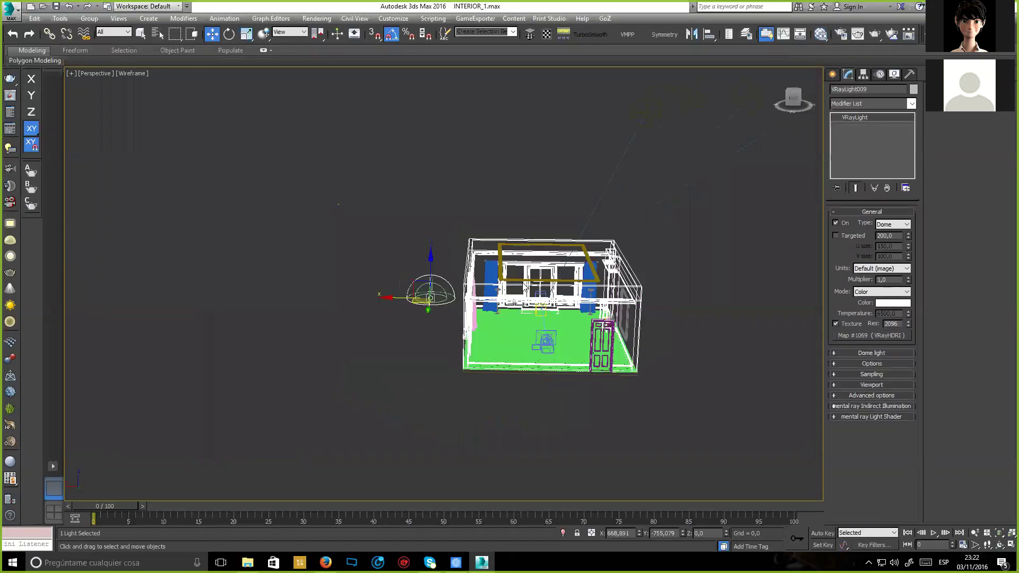
pyautogui.keyDown('alt'); pyautogui.moveTo(522, 282); pyautogui.dragTo(556, 279, button='middle'); pyautogui.keyUp('alt')
pyautogui.click(594, 272)
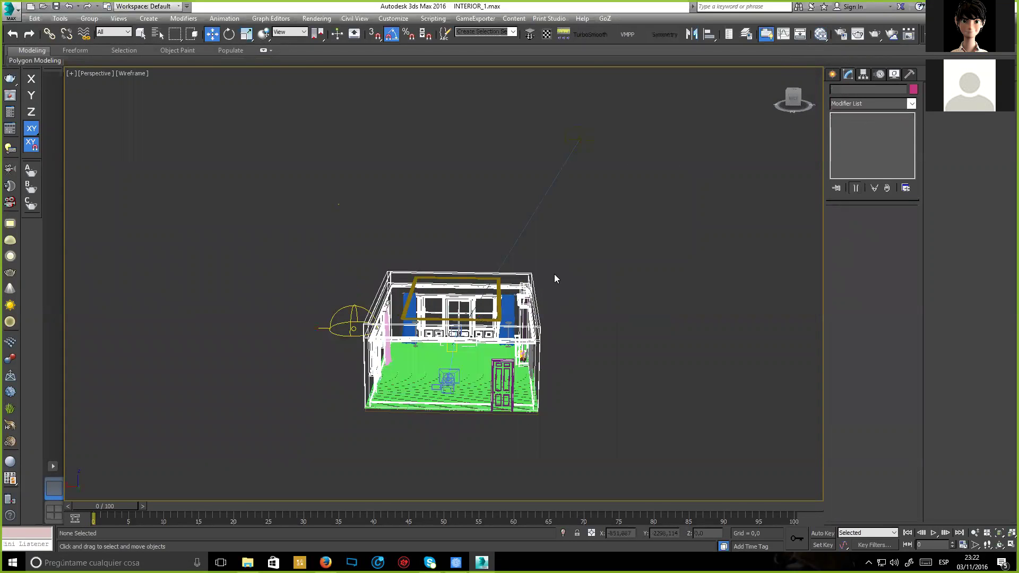
pyautogui.scroll(4, 428, 282)
pyautogui.scroll(2, 427, 282)
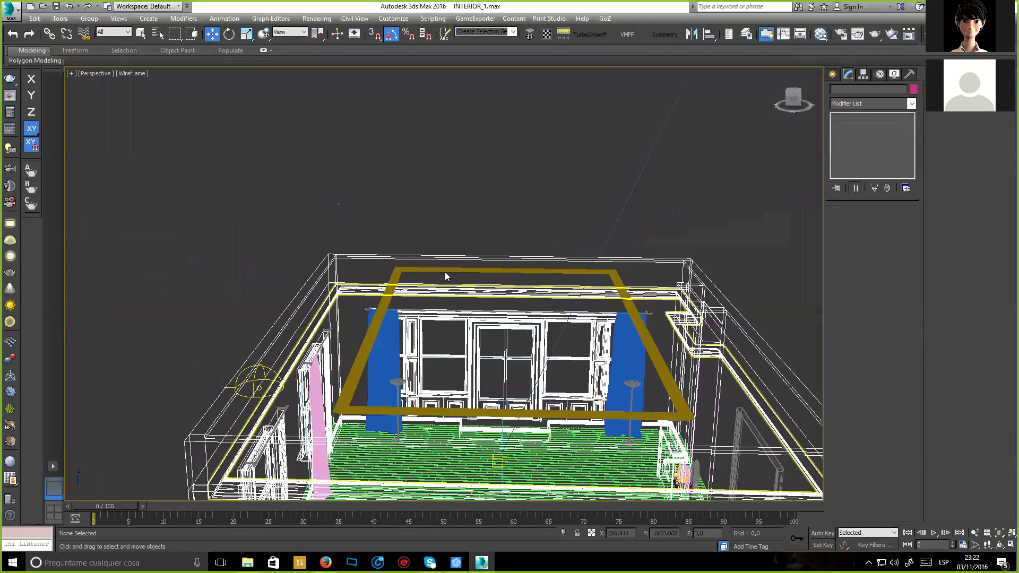
pyautogui.scroll(-6, 445, 272)
pyautogui.keyDown('alt'); pyautogui.moveTo(445, 272); pyautogui.dragTo(478, 334, button='middle'); pyautogui.keyUp('alt')
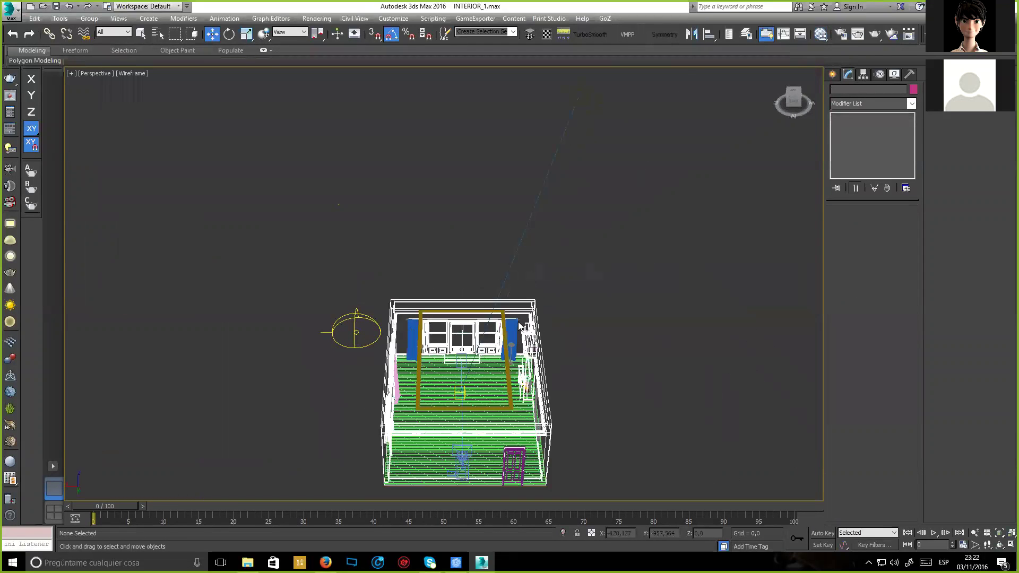
pyautogui.click(132, 75)
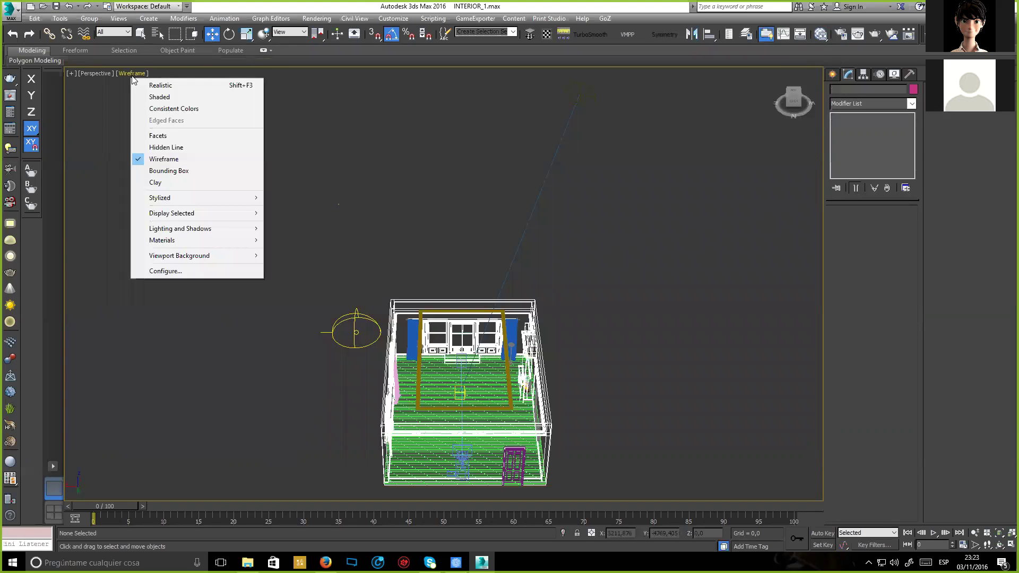
pyautogui.click(117, 80)
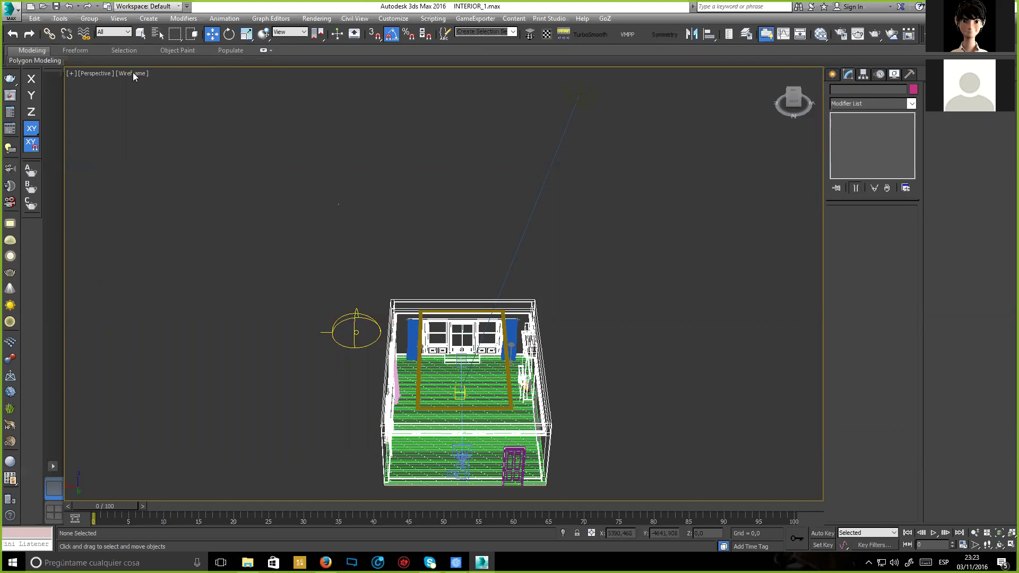
pyautogui.press('F3')
# Try the Gradient Color viewport background, then restore Solid Color.
pyautogui.click(133, 75)
pyautogui.moveTo(192, 257)
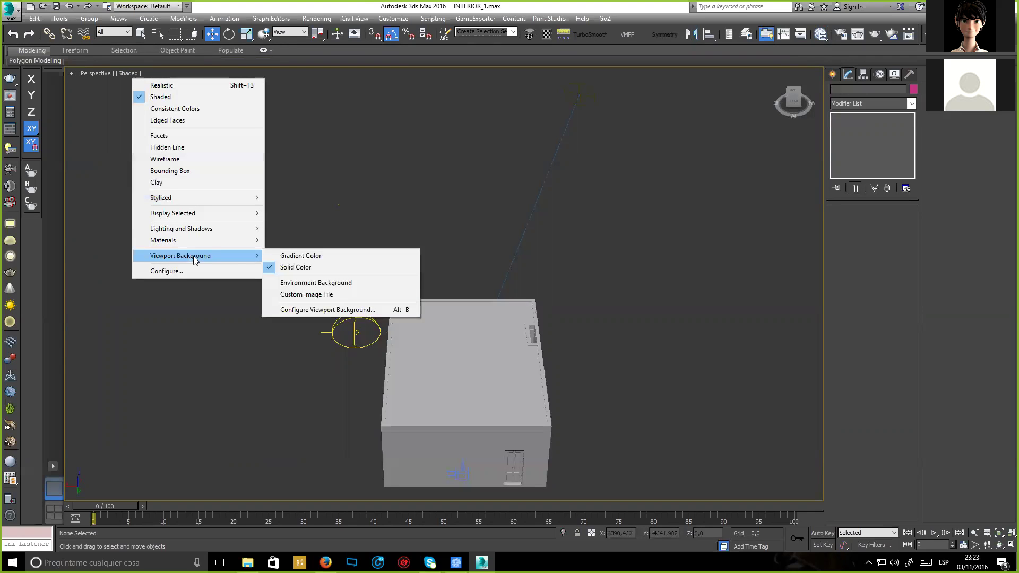
pyautogui.click(325, 257)
pyautogui.click(130, 73)
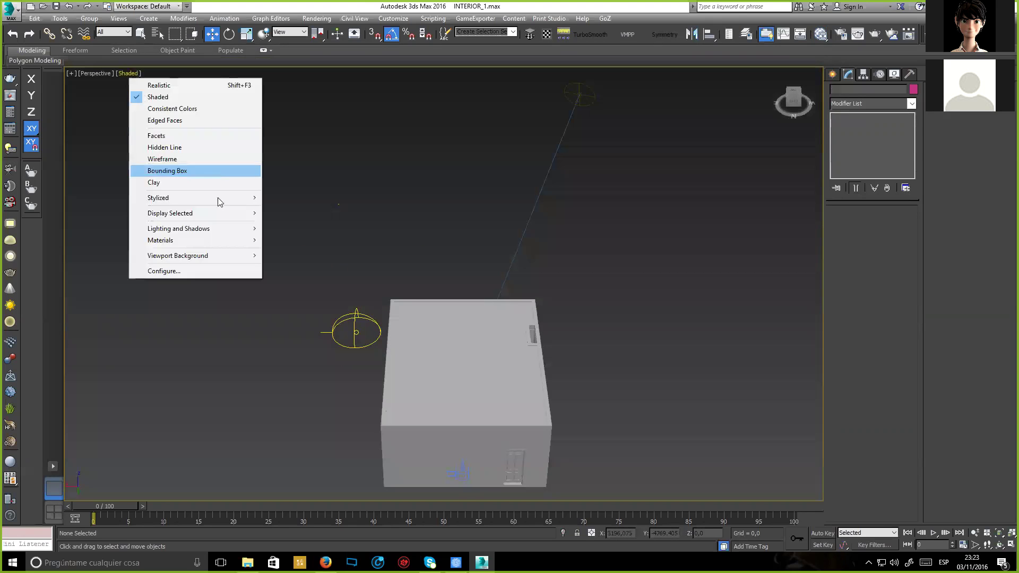
pyautogui.moveTo(229, 257)
pyautogui.click(304, 268)
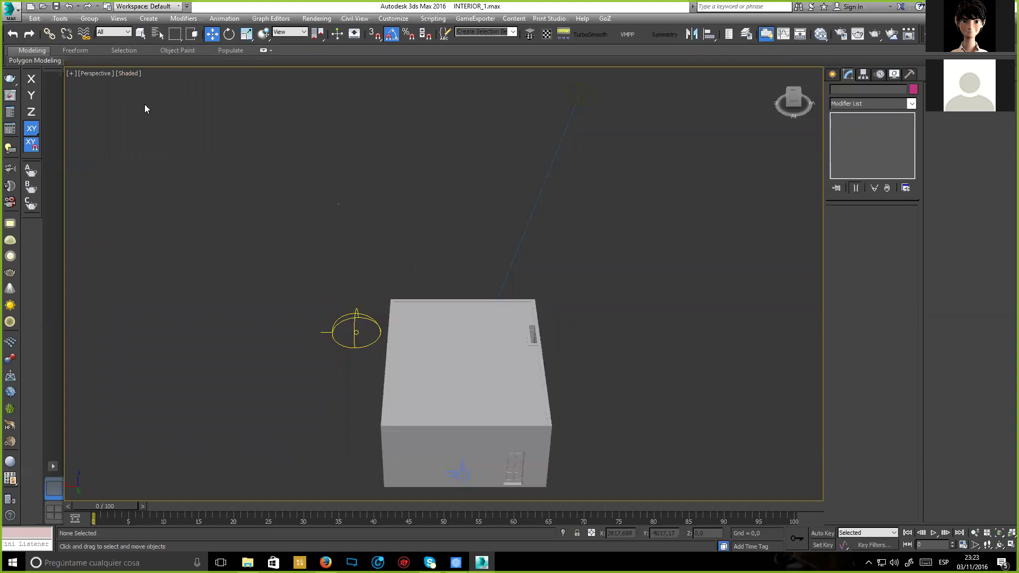
# Set the Perspective viewport background to Environment Background, checking the VRayHDRI assignment in the environment settings and material editor.
pyautogui.click(131, 75)
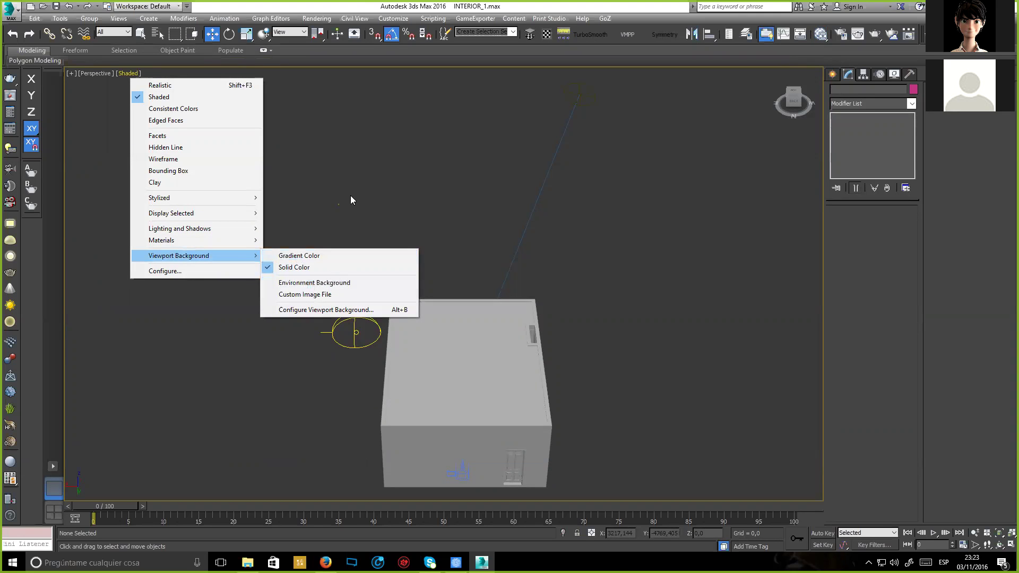
pyautogui.click(330, 283)
pyautogui.press('8')
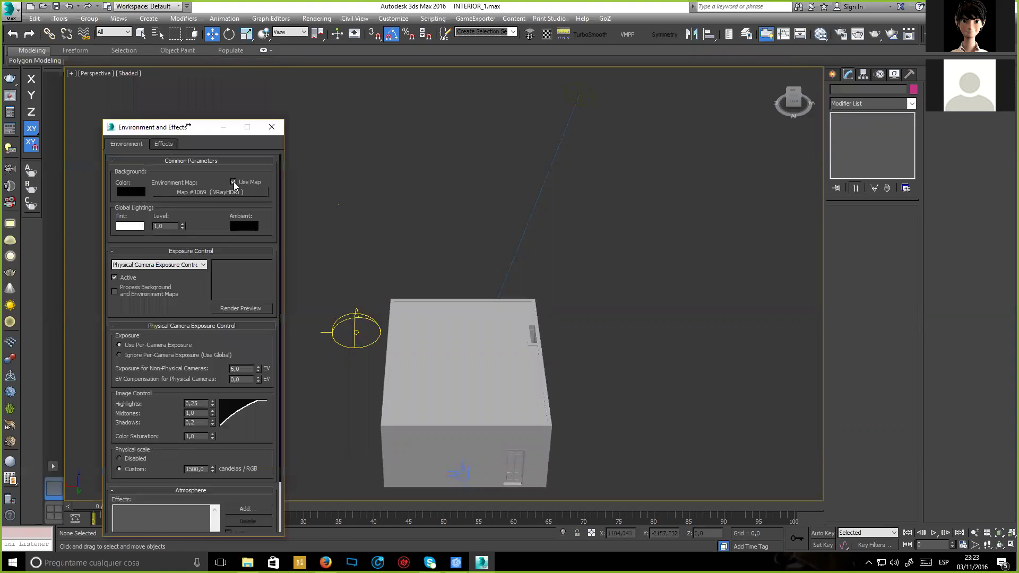
pyautogui.press('8')
pyautogui.press('m')
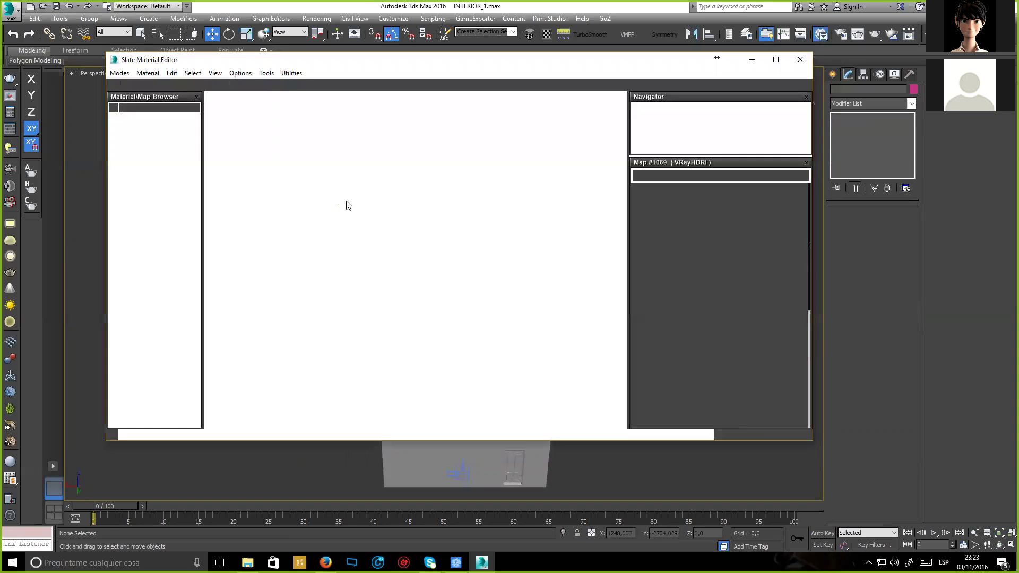
pyautogui.write('m')
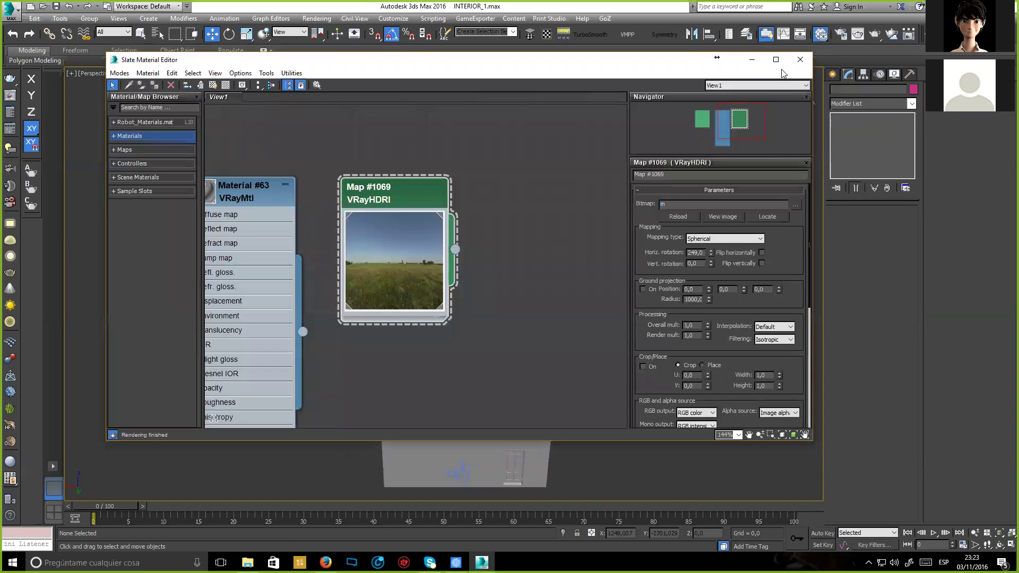
pyautogui.click(800, 59)
pyautogui.click(128, 73)
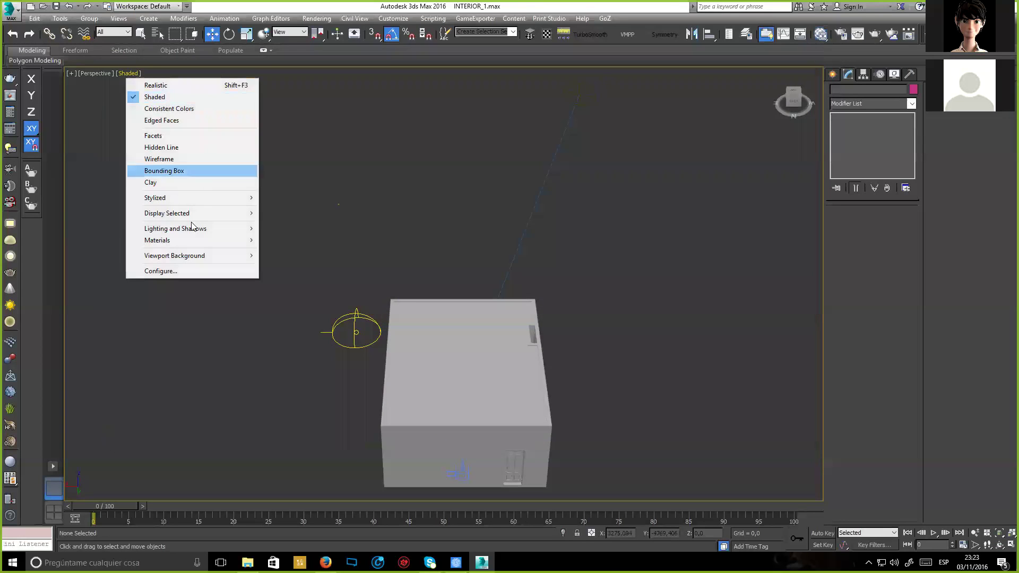
pyautogui.click(295, 281)
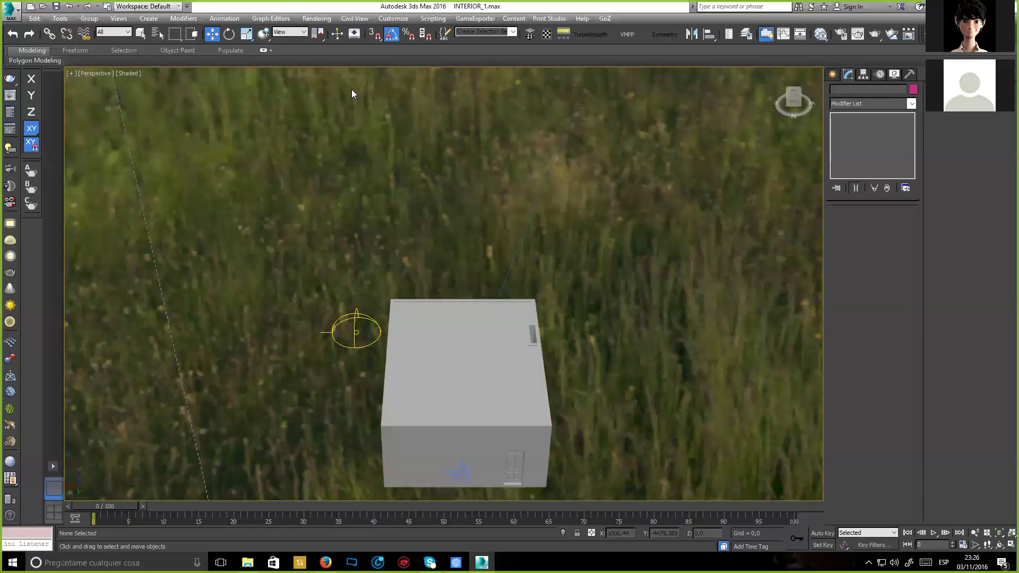
# Examine the HDRI background around the room with the dome light selected, and review the active viewport background option.
pyautogui.moveTo(521, 257); pyautogui.dragTo(526, 225, button='middle')
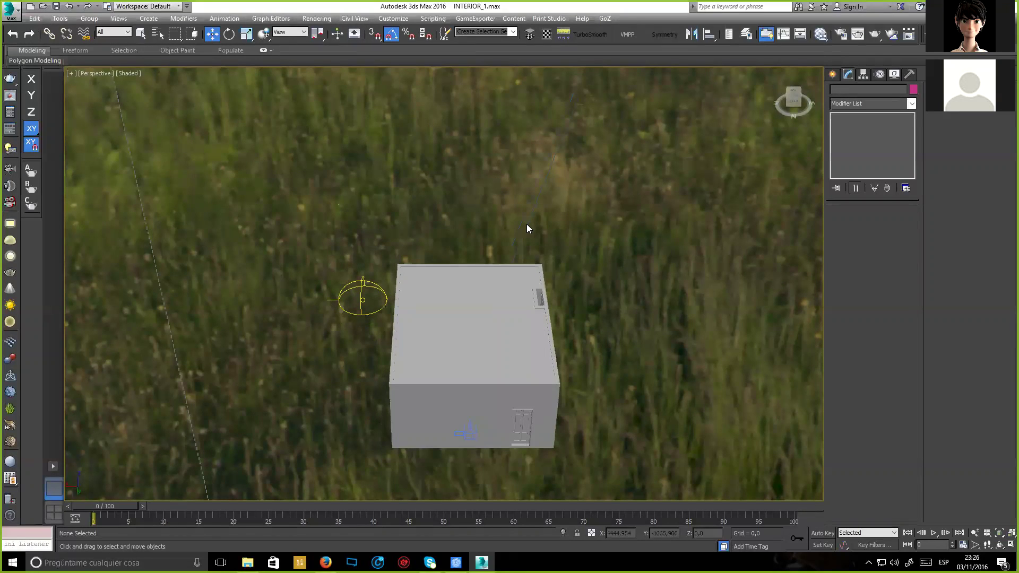
pyautogui.scroll(-4, 599, 246)
pyautogui.moveTo(598, 245); pyautogui.dragTo(557, 262, button='middle')
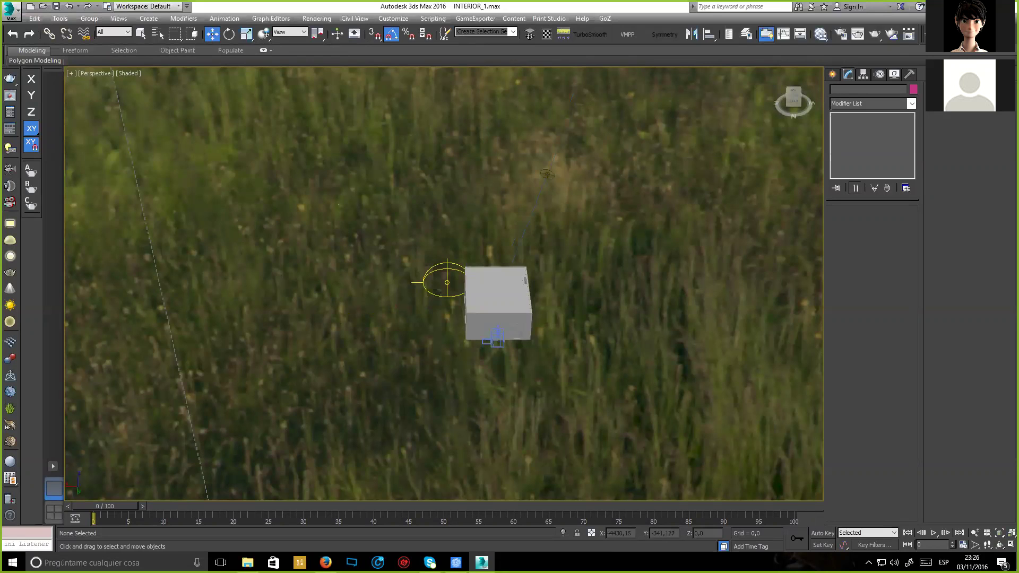
pyautogui.scroll(5, 452, 280)
pyautogui.moveTo(430, 313); pyautogui.dragTo(386, 273)
pyautogui.scroll(-5, 414, 286)
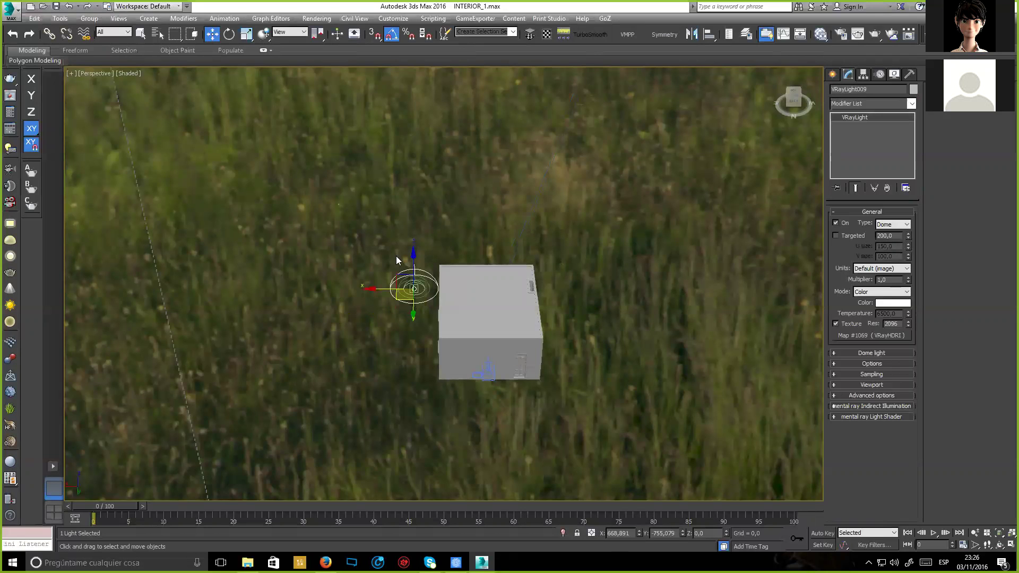
pyautogui.moveTo(402, 284)
pyautogui.keyDown('alt'); pyautogui.mouseDown(button='middle')
pyautogui.moveTo(470, 245)
pyautogui.moveTo(408, 258)
pyautogui.moveTo(223, 166)
pyautogui.moveTo(175, 122)
pyautogui.mouseUp(button='middle'); pyautogui.keyUp('alt')
pyautogui.click(128, 74)
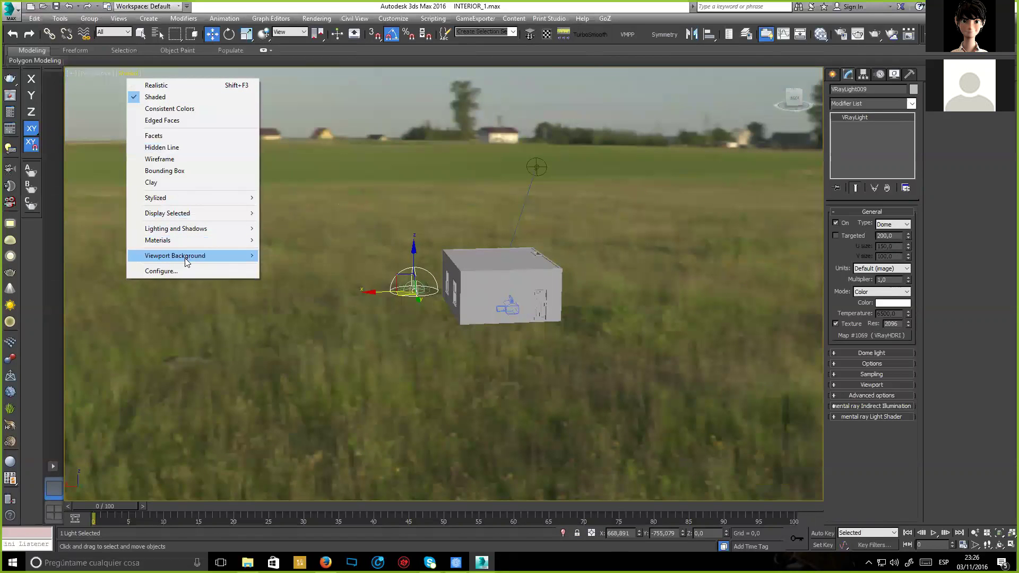
pyautogui.moveTo(187, 258)
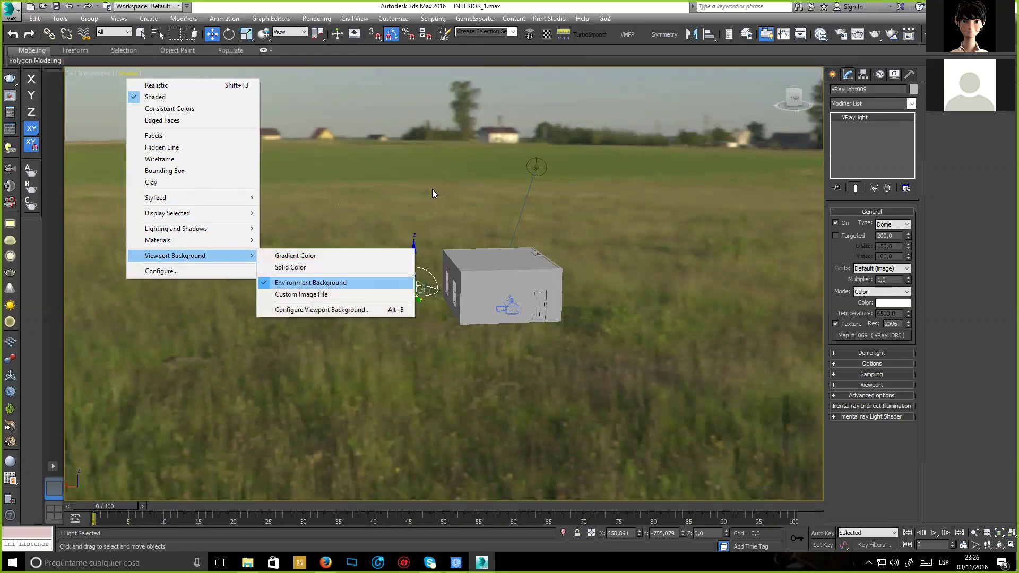
pyautogui.click(456, 239)
# Compare the V-Ray sun's position and the room's orientation with the HDRI horizon and bright sky area from several sides.
pyautogui.moveTo(457, 239)
pyautogui.mouseDown(button='middle')
pyautogui.moveTo(401, 284)
pyautogui.moveTo(569, 274)
pyautogui.moveTo(417, 254)
pyautogui.mouseUp(button='middle')
pyautogui.scroll(2, 402, 285)
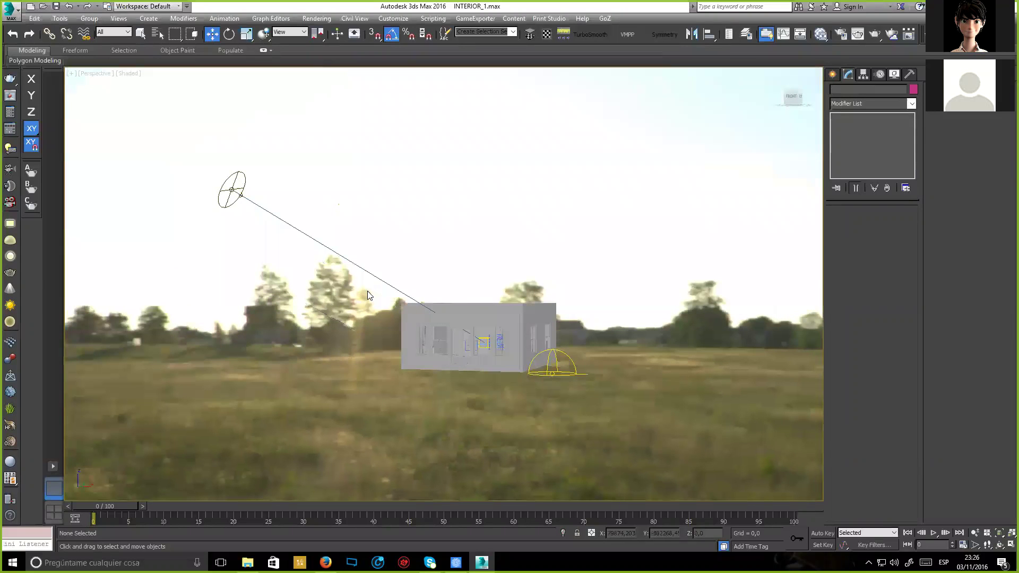
pyautogui.keyDown('alt'); pyautogui.moveTo(384, 308); pyautogui.dragTo(280, 281, button='middle'); pyautogui.keyUp('alt')
pyautogui.scroll(3, 299, 282)
pyautogui.moveTo(399, 314); pyautogui.dragTo(369, 320, button='middle')
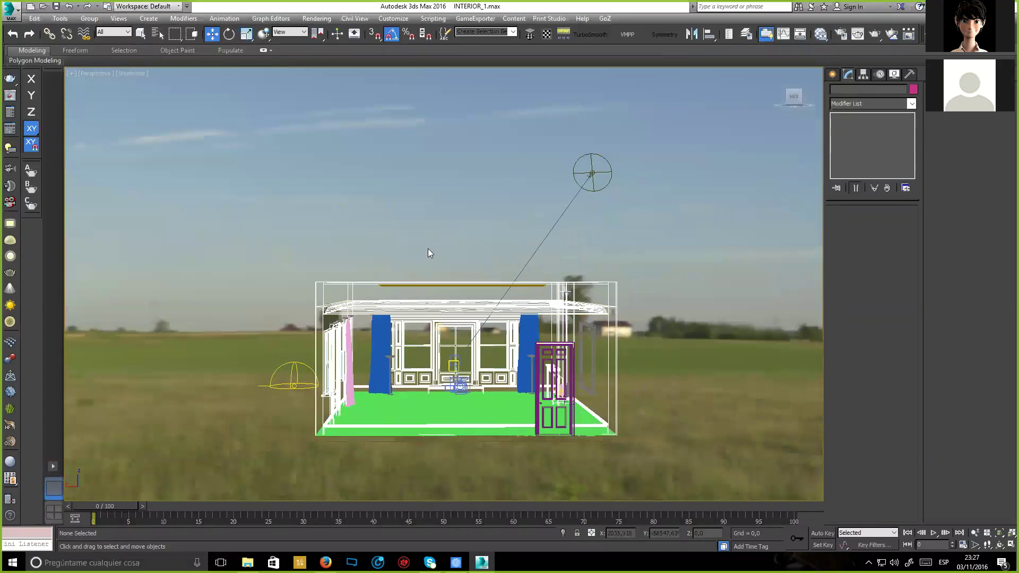
# Reopen and reposition the Slate Material Editor, and move the VRayHDRI node farther from the Material #63 node.
pyautogui.press('m')
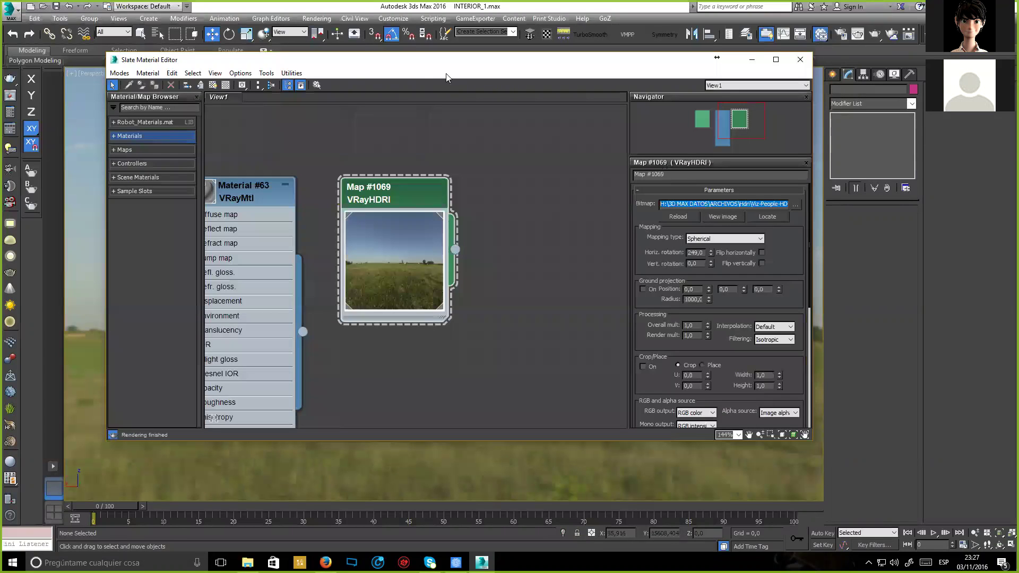
pyautogui.moveTo(446, 78); pyautogui.dragTo(941, 113)
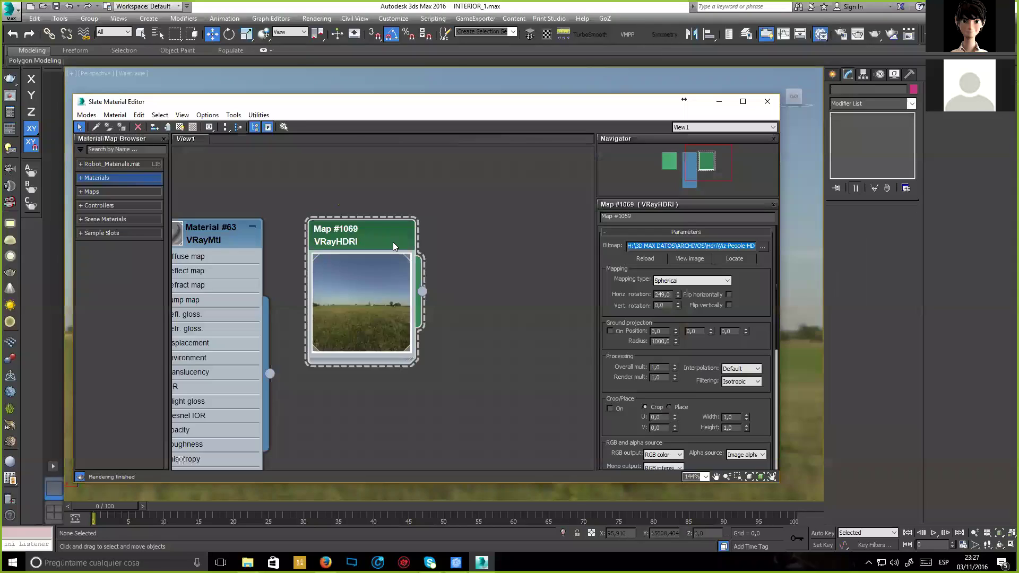
pyautogui.moveTo(393, 242); pyautogui.dragTo(518, 250)
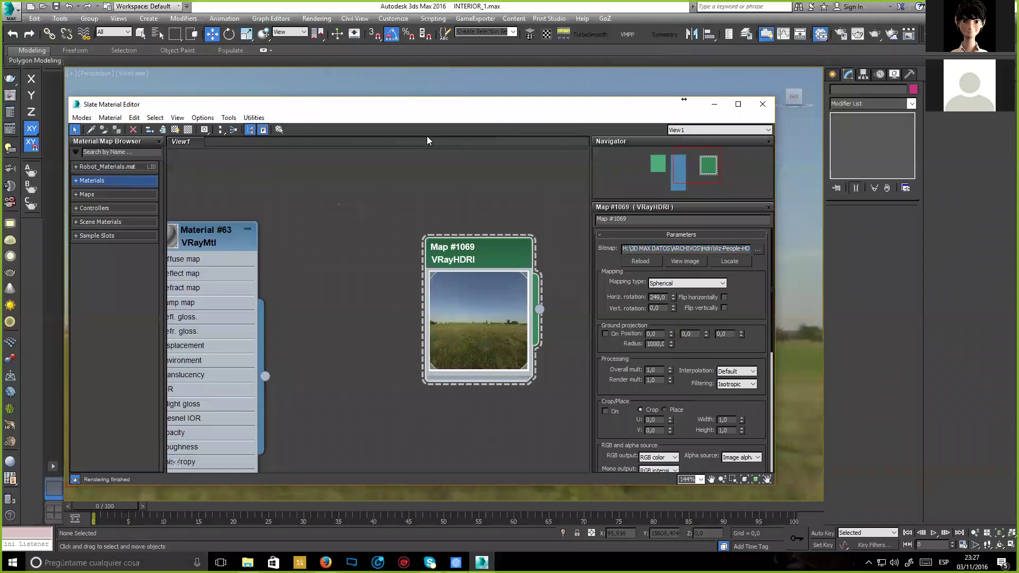
# Set the VRayHDRI map's horizontal rotation to 102 while comparing the background's bright sky with the V-Ray sun.
pyautogui.moveTo(427, 104); pyautogui.dragTo(4, 88)
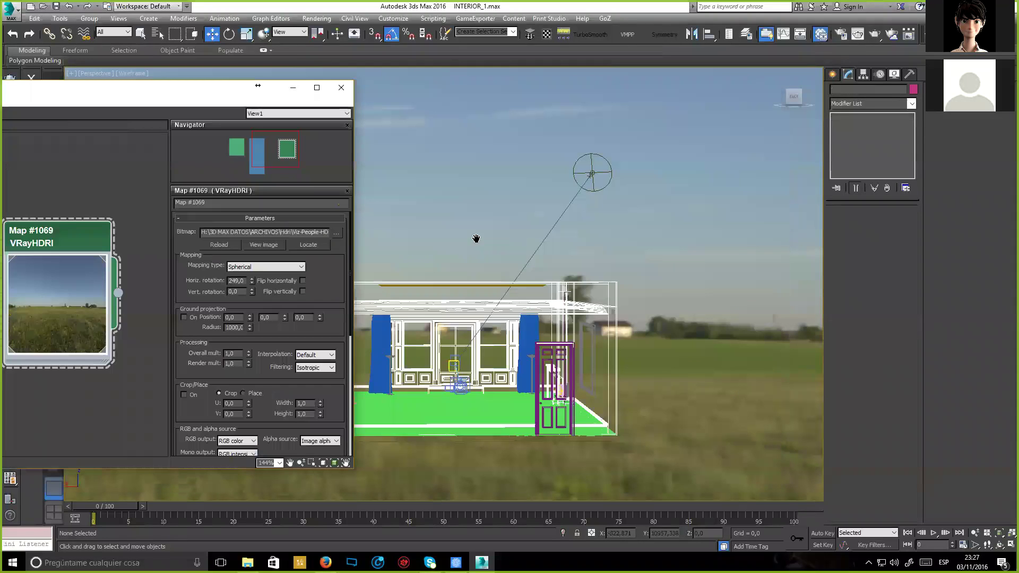
pyautogui.moveTo(81, 233); pyautogui.dragTo(96, 232)
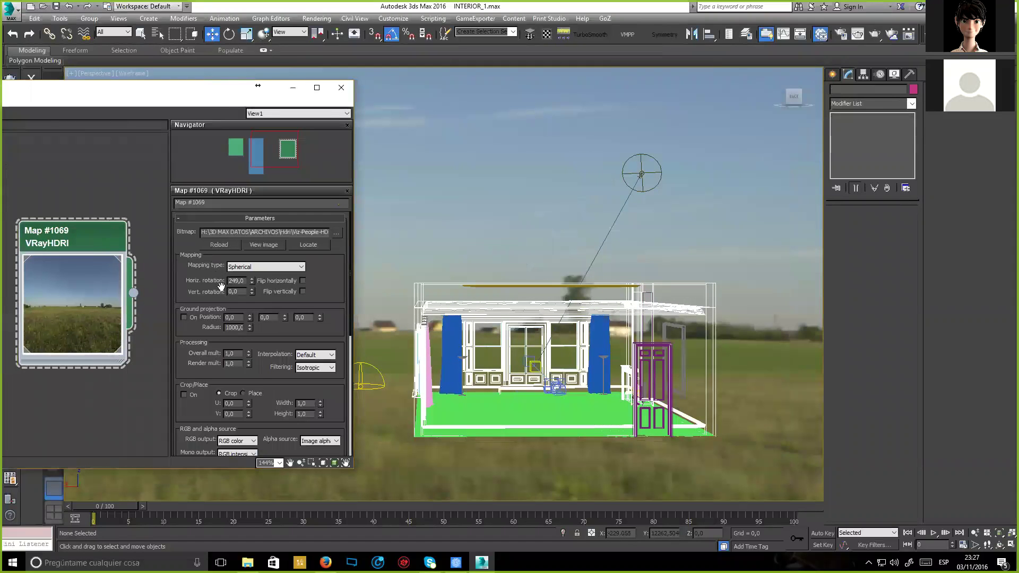
pyautogui.moveTo(251, 282); pyautogui.dragTo(228, 361)
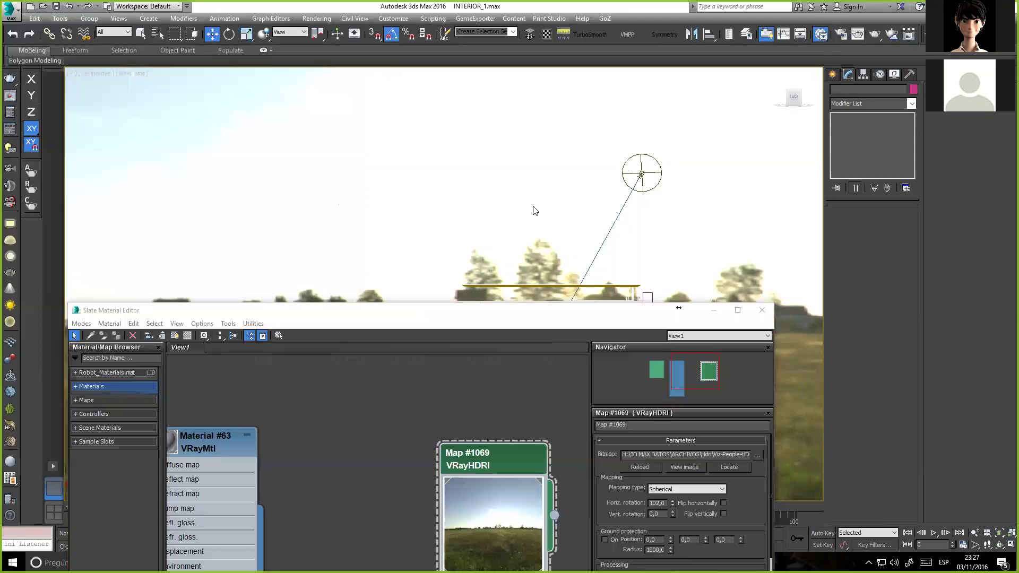
# Switch the Perspective viewport with the HDRI background to the PhysCamera001 view and maximize it.
pyautogui.press('c')
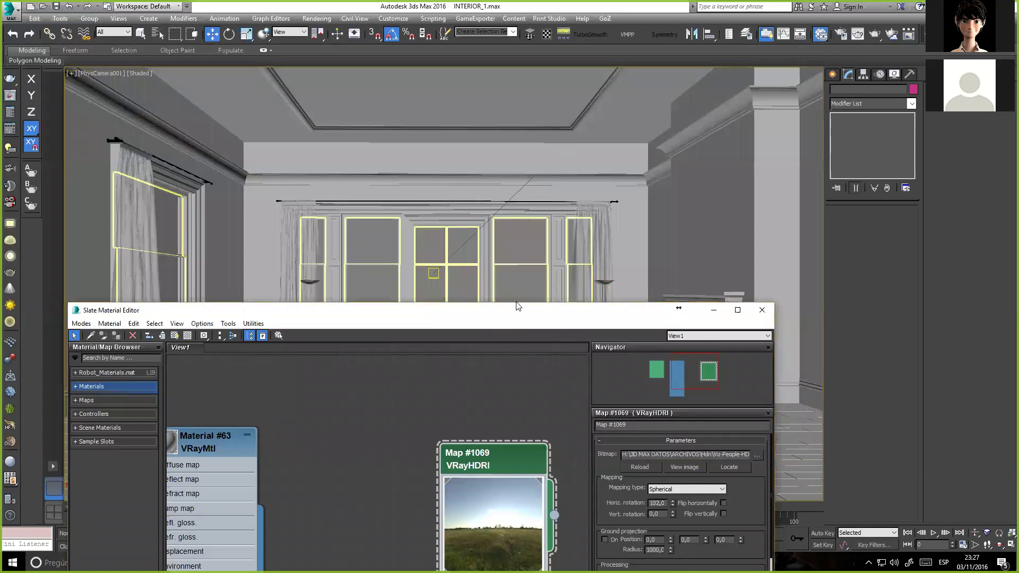
pyautogui.moveTo(518, 306); pyautogui.dragTo(590, 329)
pyautogui.hotkey('alt', 'w')
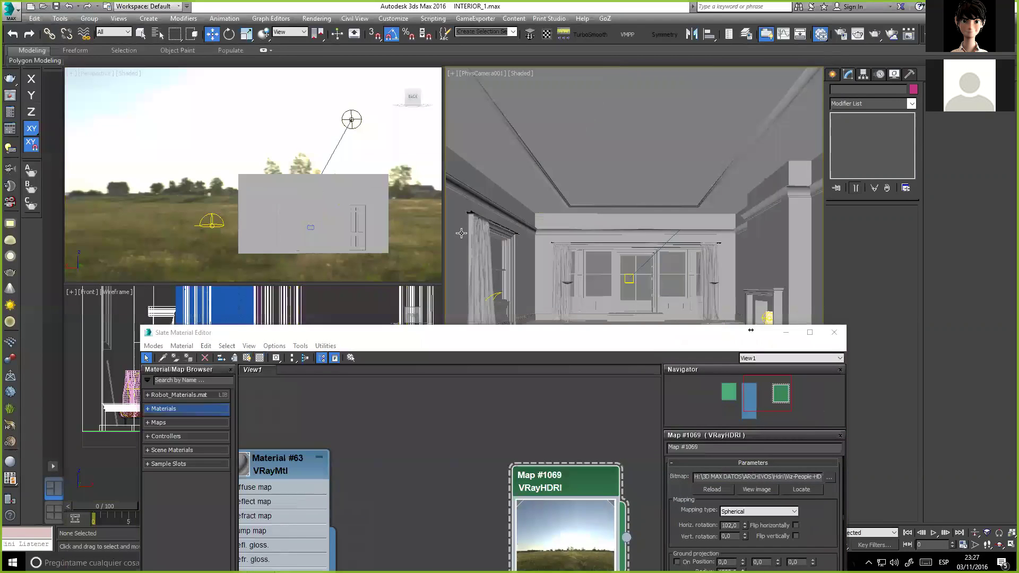
pyautogui.press('c')
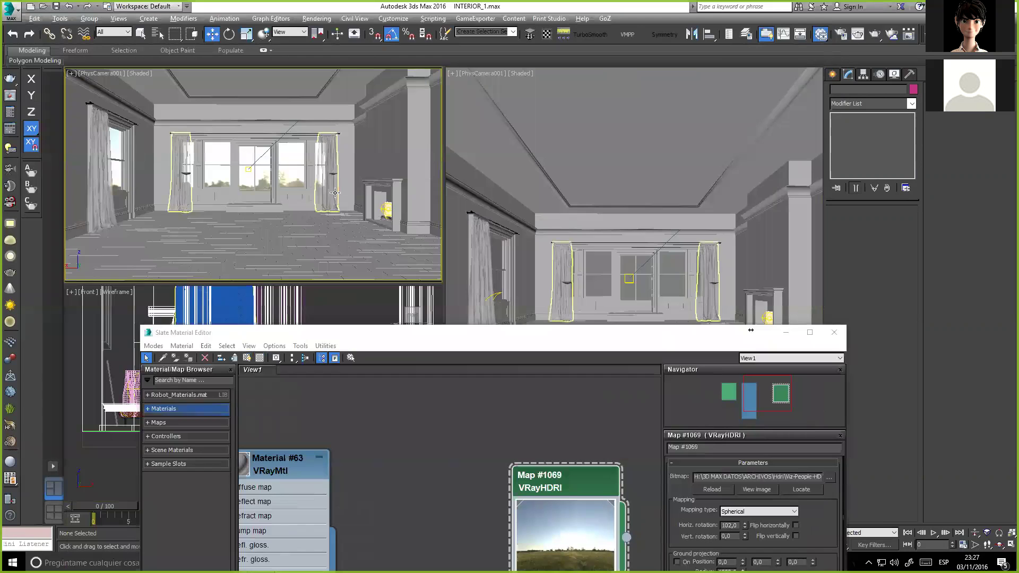
pyautogui.hotkey('alt', 'w')
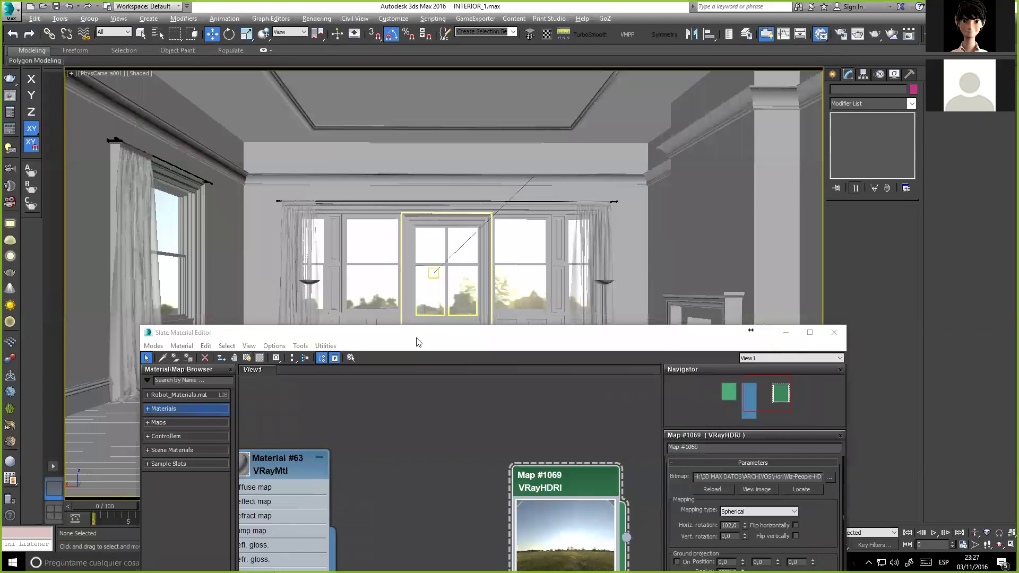
# Set the VRayHDRI map's overall multiplier to 25 and close the Slate Material Editor.
pyautogui.moveTo(417, 342); pyautogui.dragTo(389, 103)
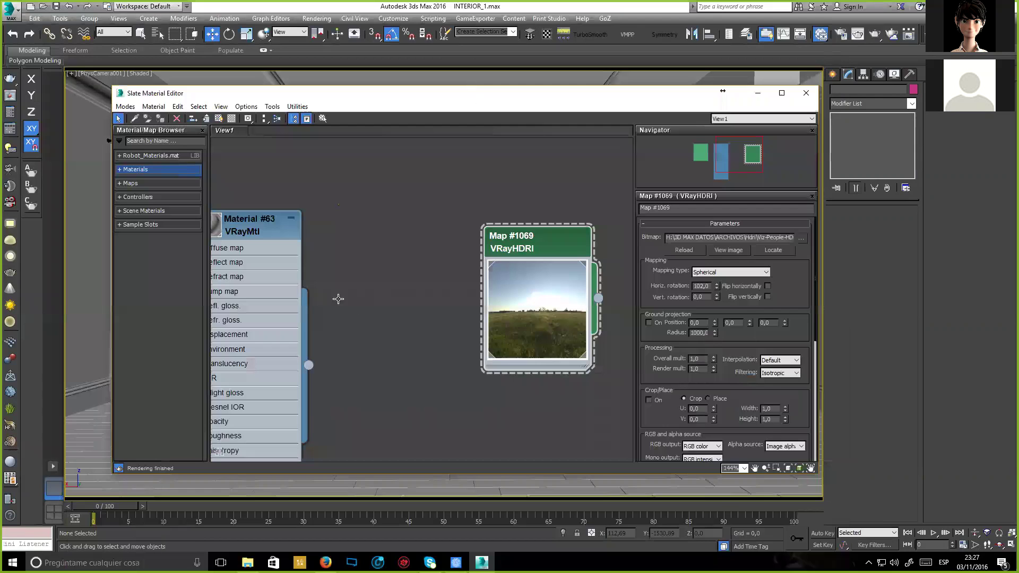
pyautogui.moveTo(468, 98); pyautogui.dragTo(483, 412)
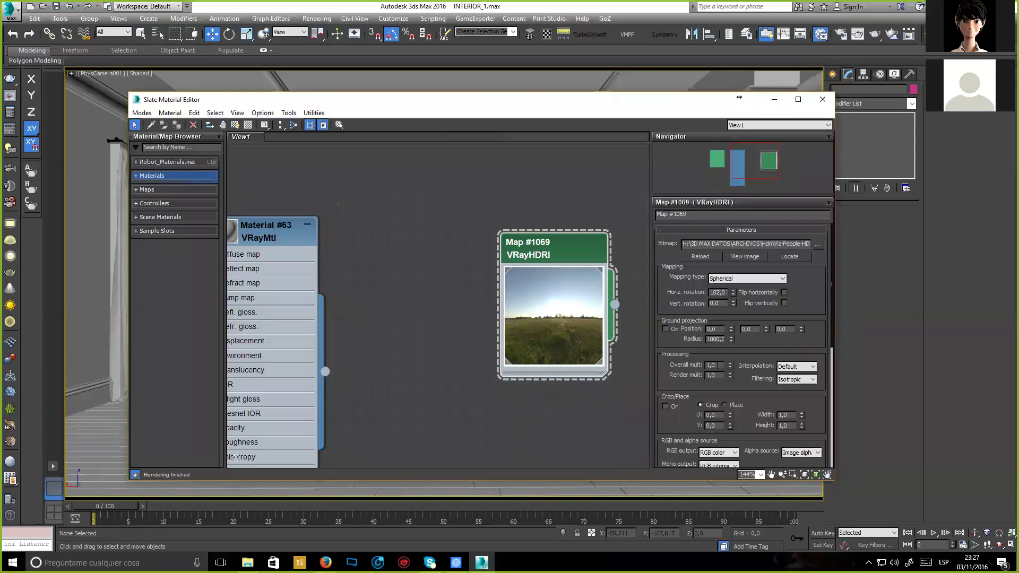
pyautogui.doubleClick(711, 365)
pyautogui.write('25')
pyautogui.press('Return')
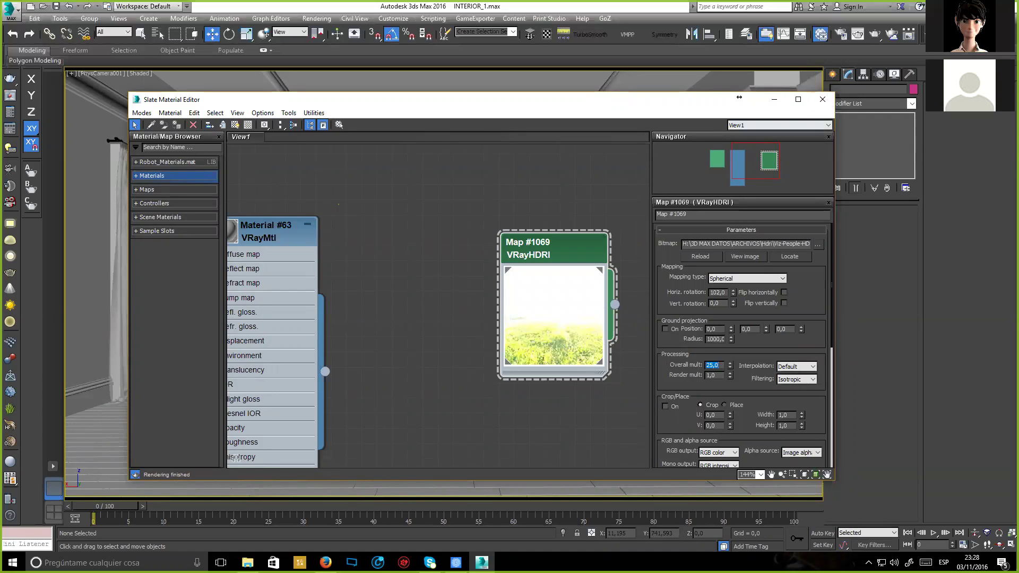
pyautogui.click(822, 100)
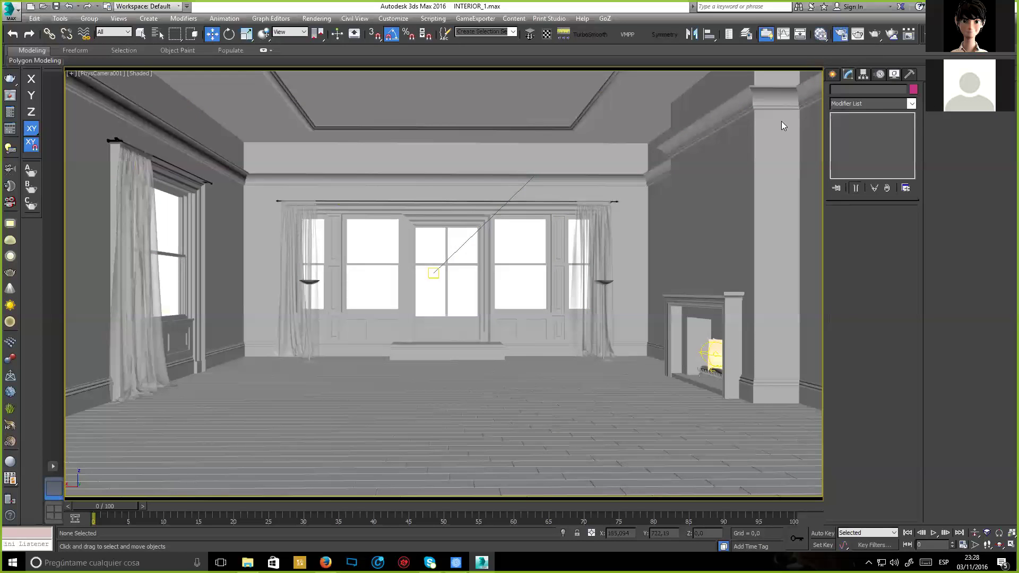
# Start a PhysCamera001 test render, limit it to a tall region over the central window and floor, and render again.
pyautogui.click(841, 34)
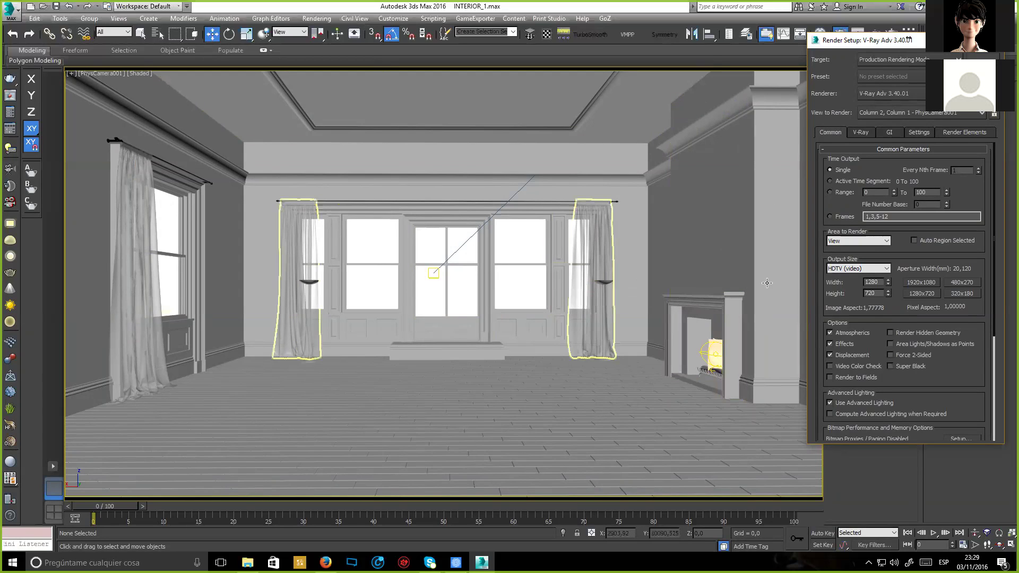
pyautogui.hotkey('shift', 'q')
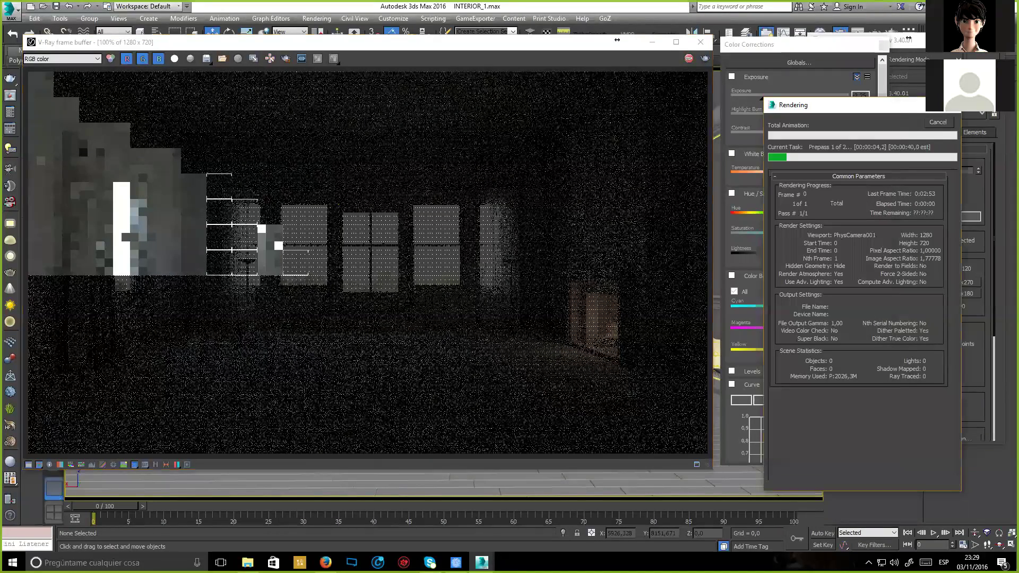
pyautogui.click(287, 58)
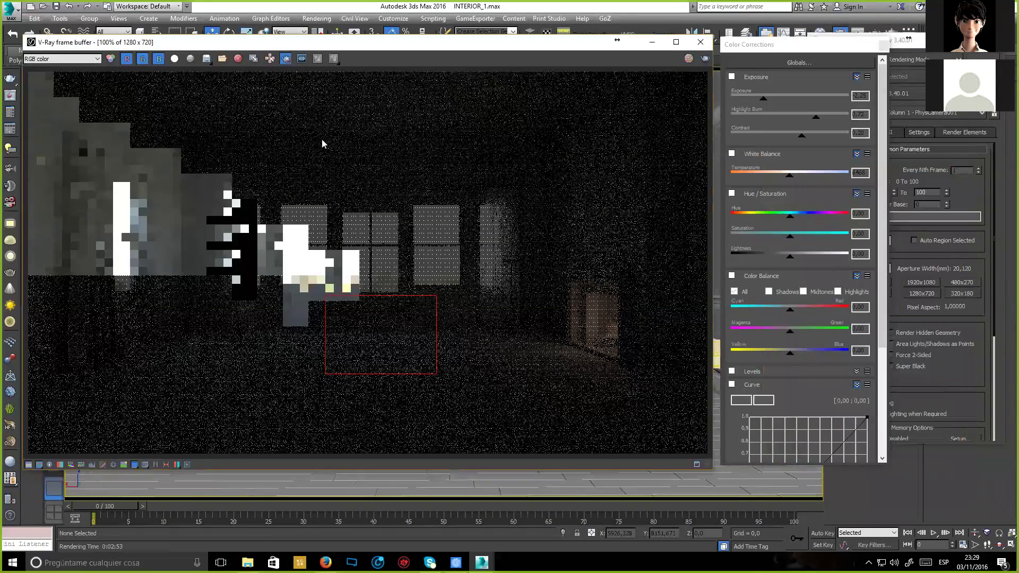
pyautogui.moveTo(315, 132)
pyautogui.mouseDown()
pyautogui.moveTo(443, 432)
pyautogui.moveTo(435, 448)
pyautogui.mouseUp()
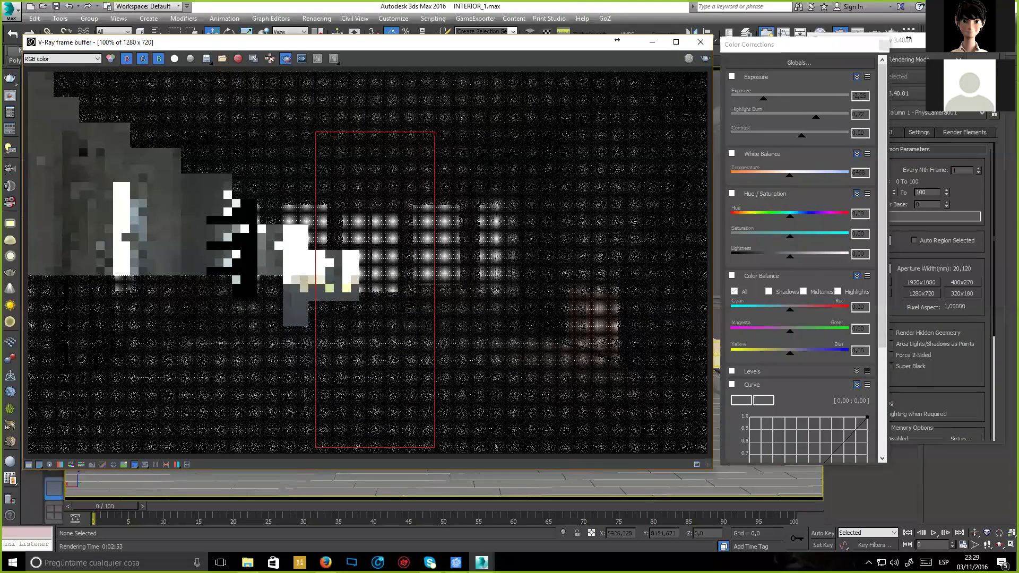
pyautogui.hotkey('shift', 'q')
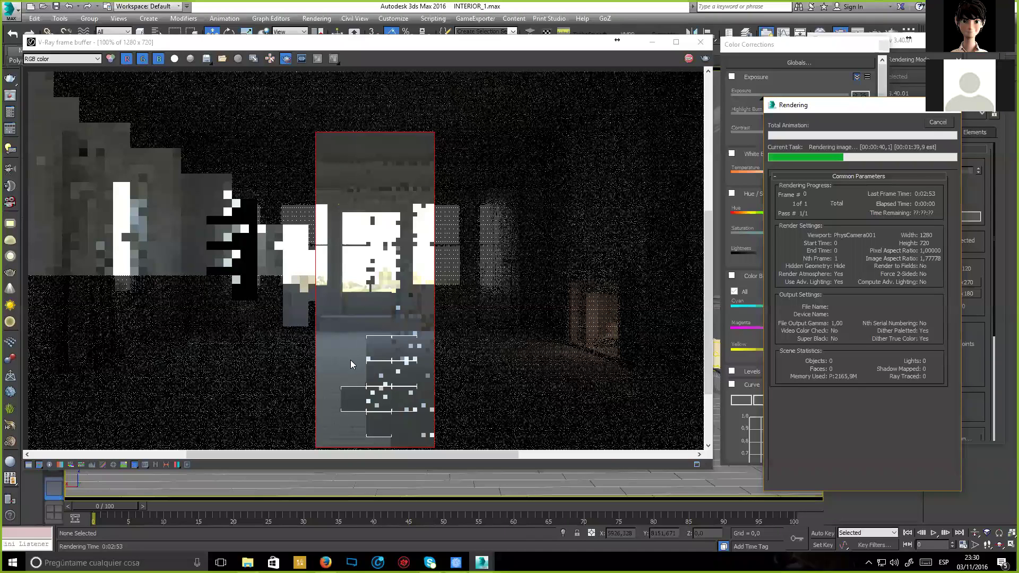
# Examine the noise and lighting on the floor and window step in the region render at several magnifications.
pyautogui.scroll(2, 391, 273)
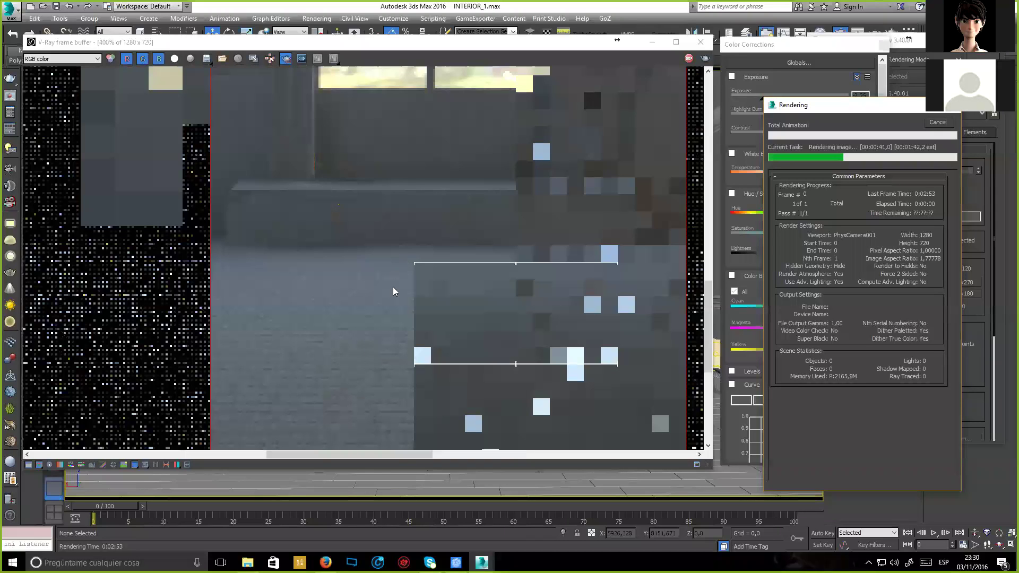
pyautogui.click(395, 292)
pyautogui.scroll(-1, 397, 296)
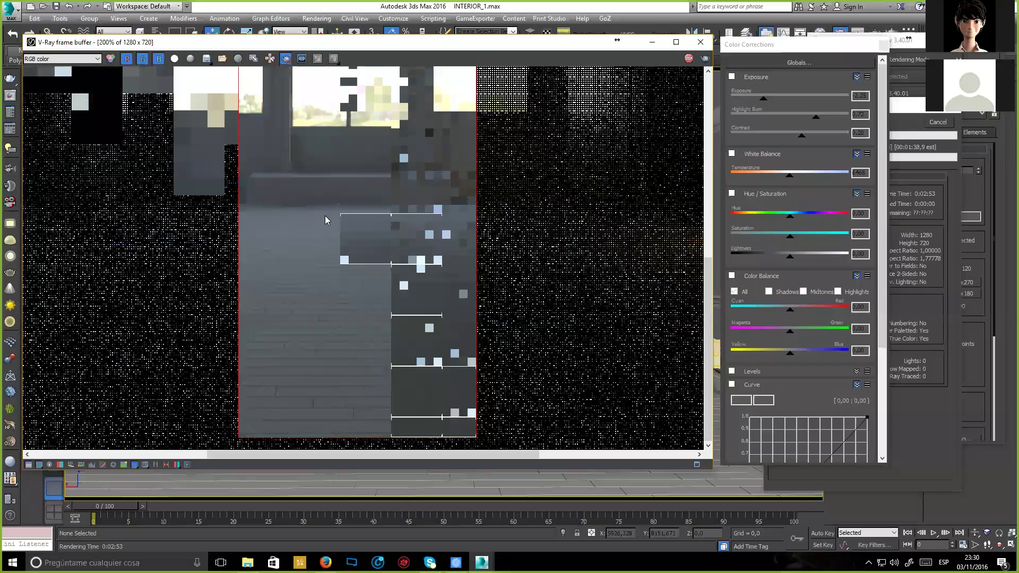
pyautogui.moveTo(324, 215); pyautogui.dragTo(326, 234, button='middle')
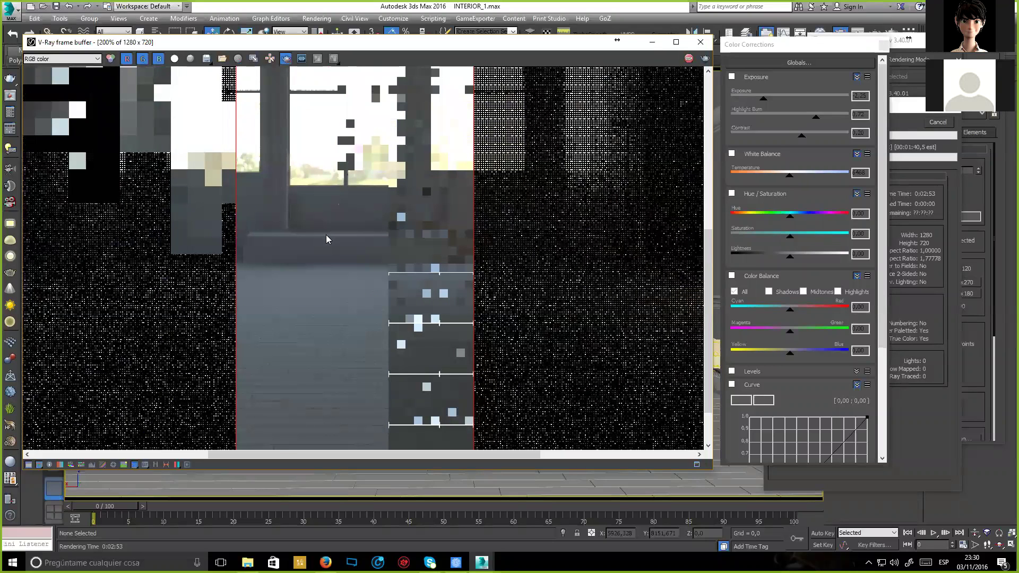
pyautogui.scroll(1, 326, 234)
pyautogui.scroll(1, 326, 235)
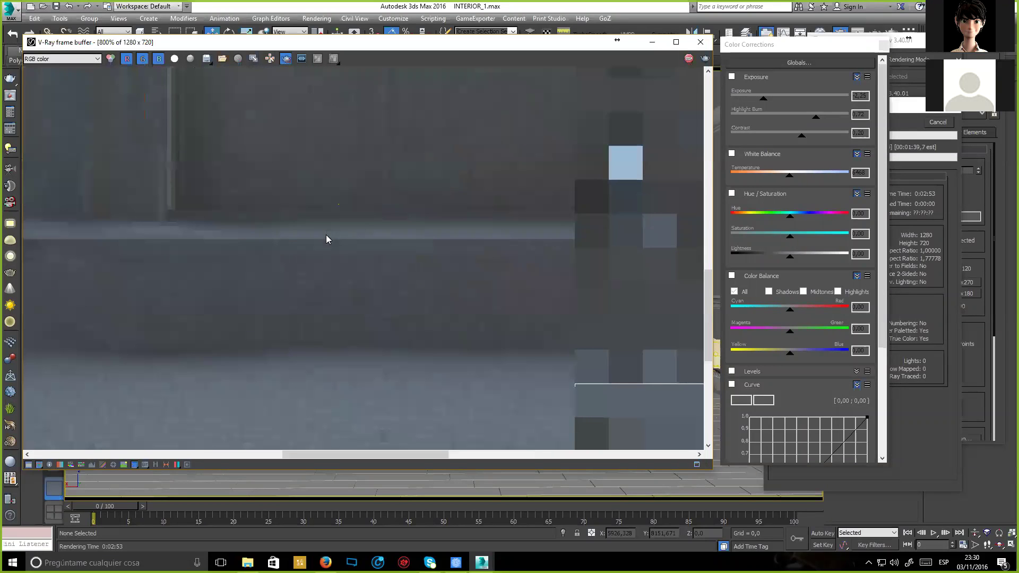
pyautogui.scroll(-2, 326, 235)
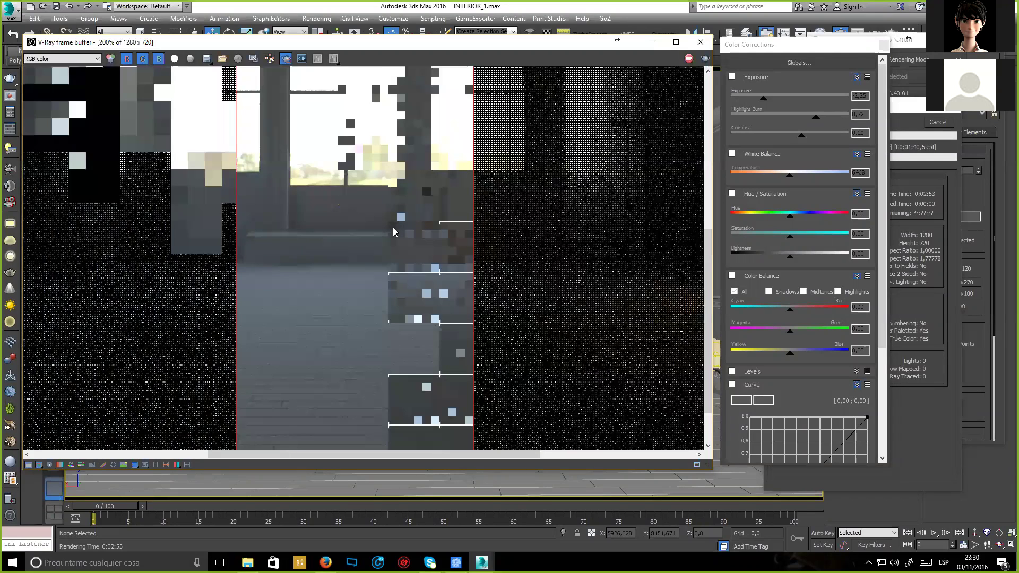
pyautogui.scroll(-1, 387, 269)
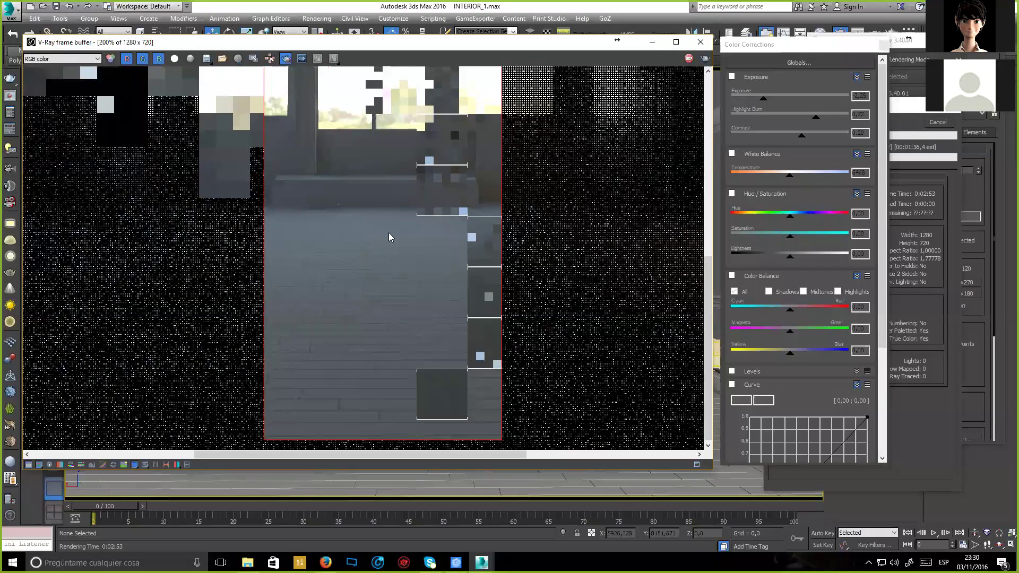
pyautogui.scroll(1, 389, 233)
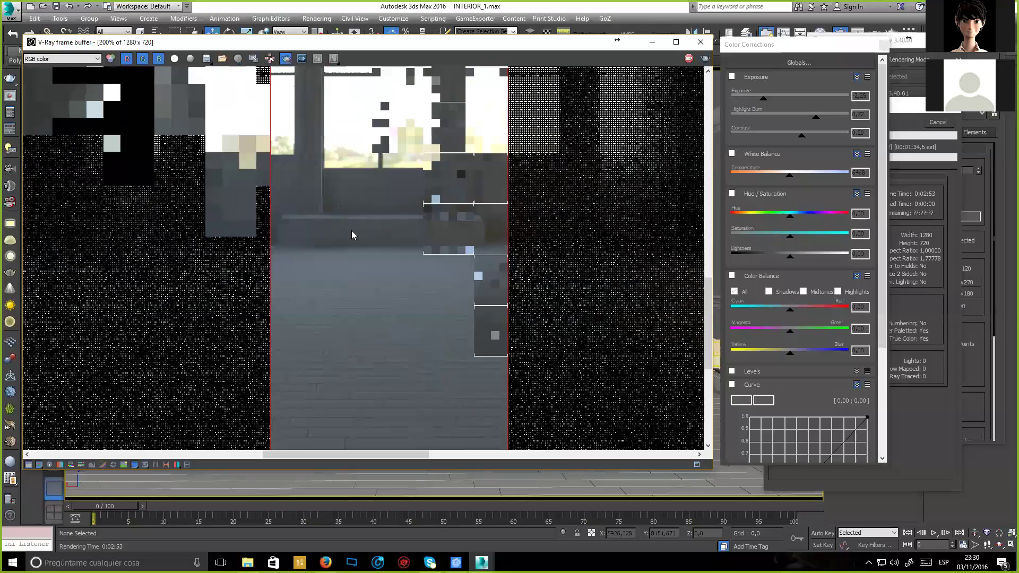
pyautogui.scroll(1, 351, 231)
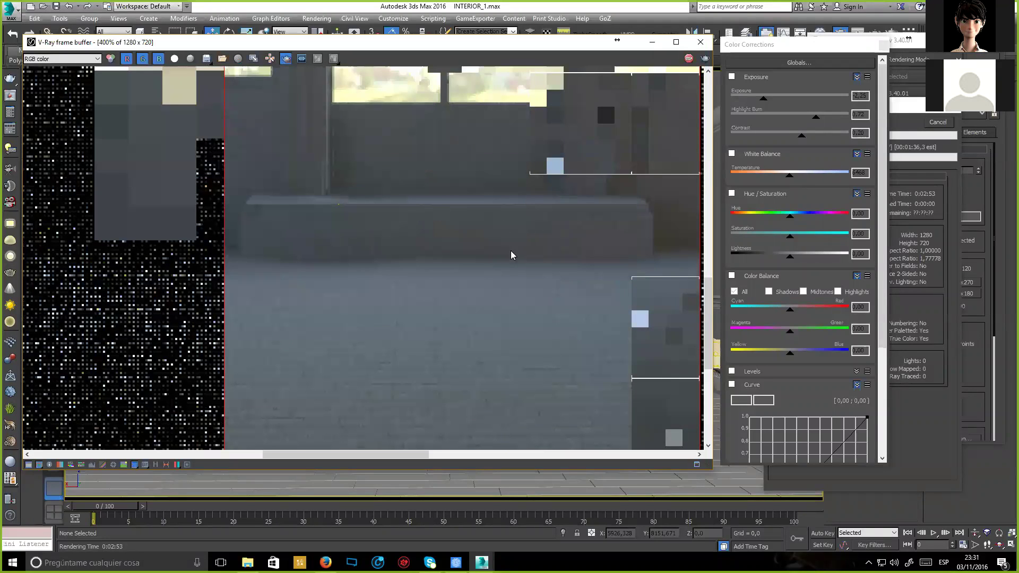
pyautogui.scroll(-1, 511, 251)
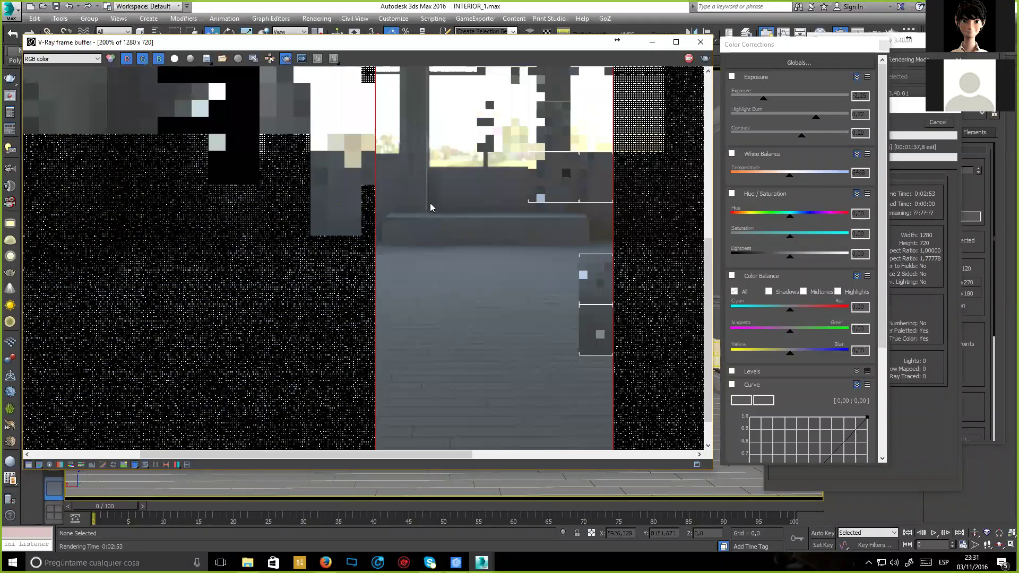
pyautogui.scroll(2, 481, 180)
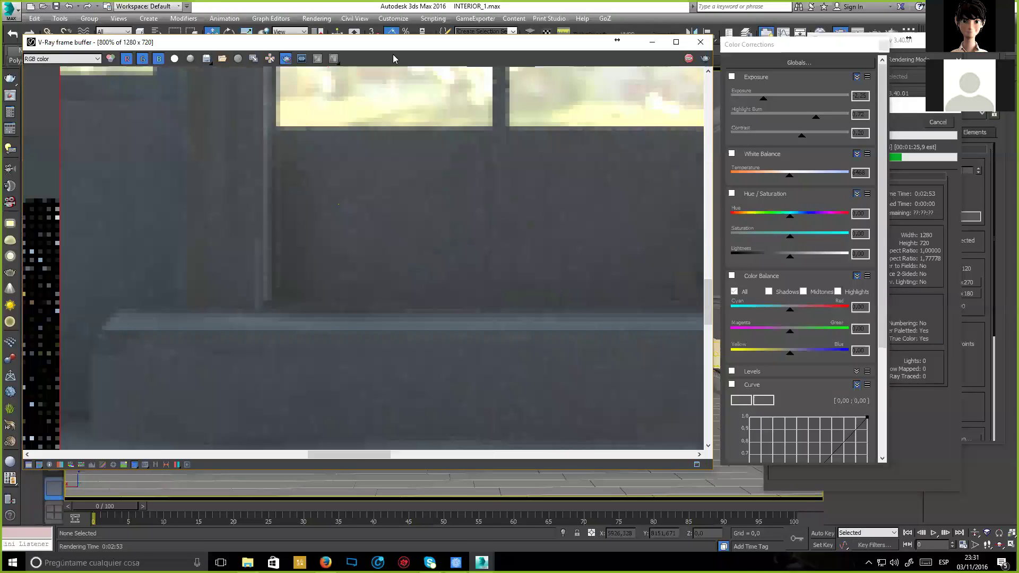
# Reposition the V-Ray frame buffer and inspect the rendered ceiling, window view, step and floor inside the region.
pyautogui.moveTo(393, 54); pyautogui.dragTo(445, 404)
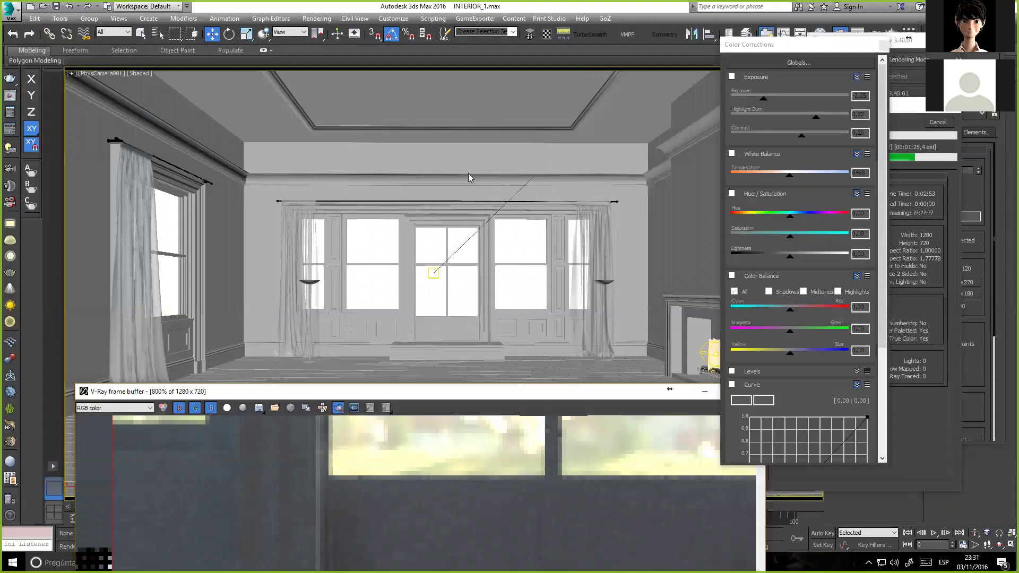
pyautogui.press('super+Up')
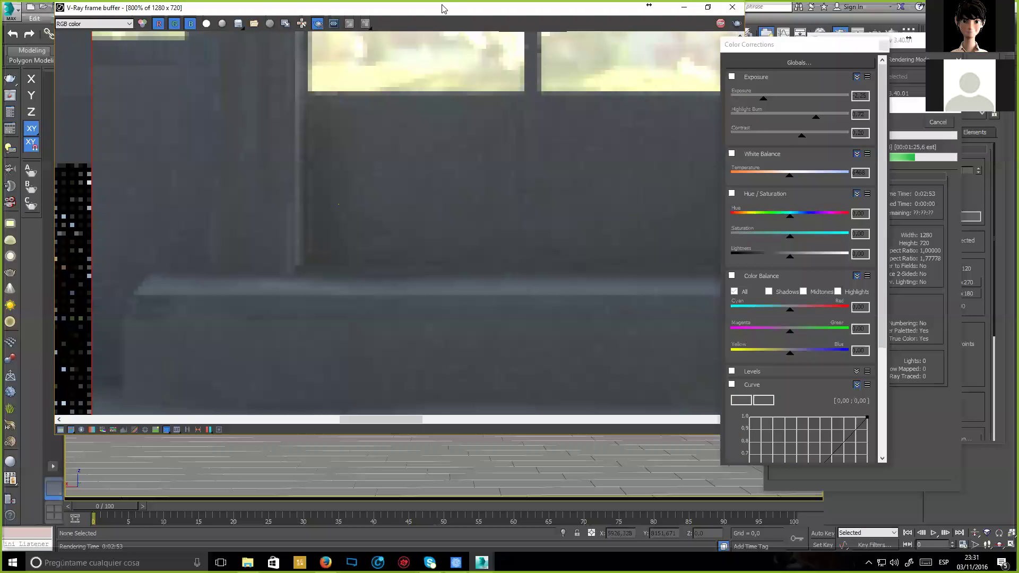
pyautogui.scroll(-4, 442, 103)
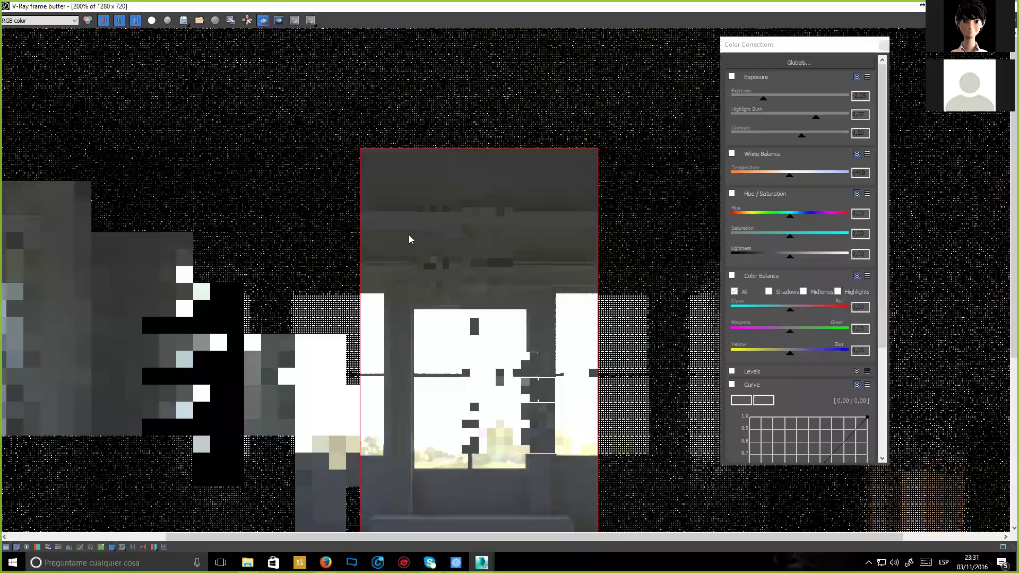
pyautogui.press('super+Down')
pyautogui.scroll(2, 406, 228)
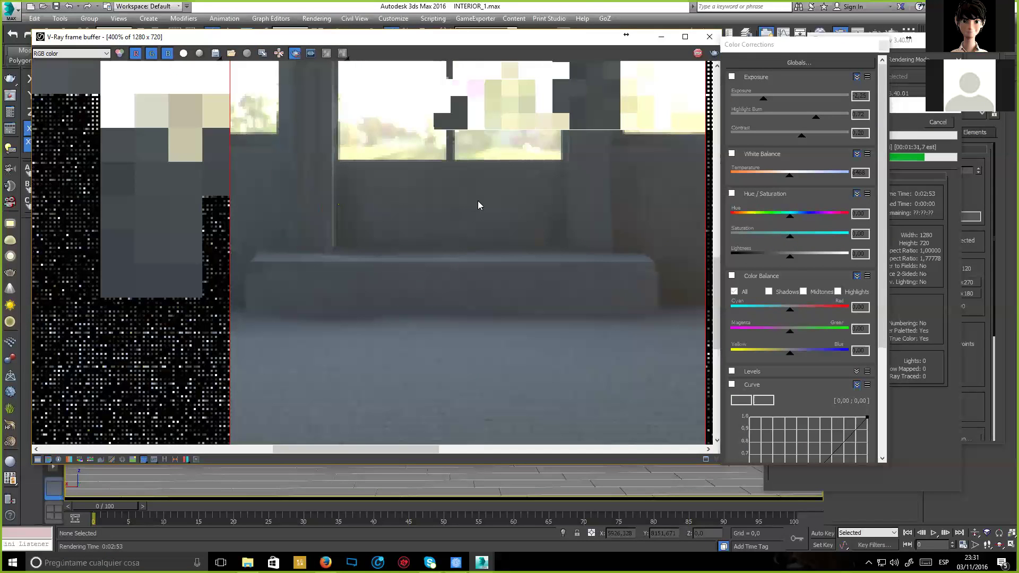
pyautogui.scroll(-2, 448, 303)
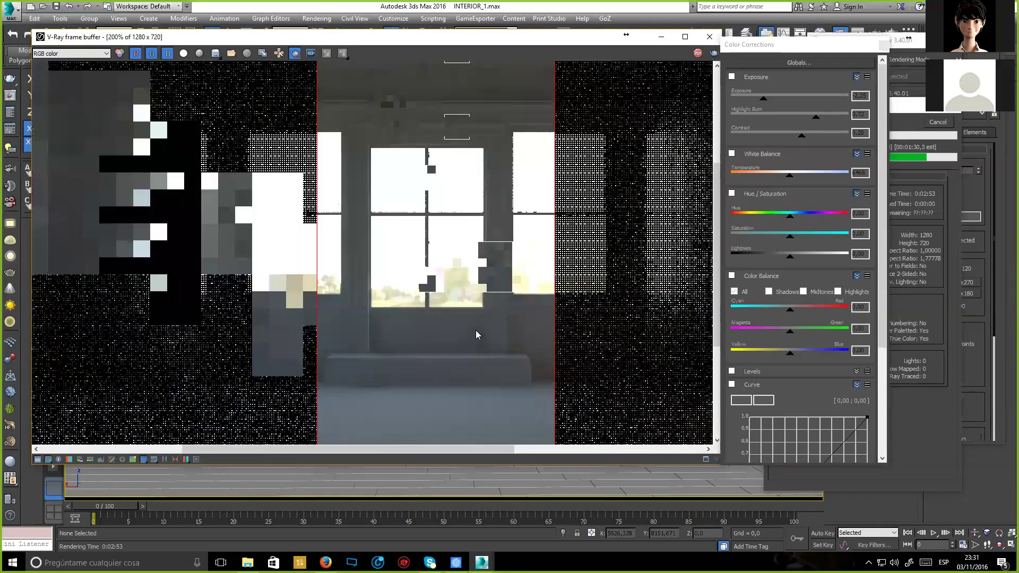
pyautogui.moveTo(467, 118); pyautogui.dragTo(457, 237, button='middle')
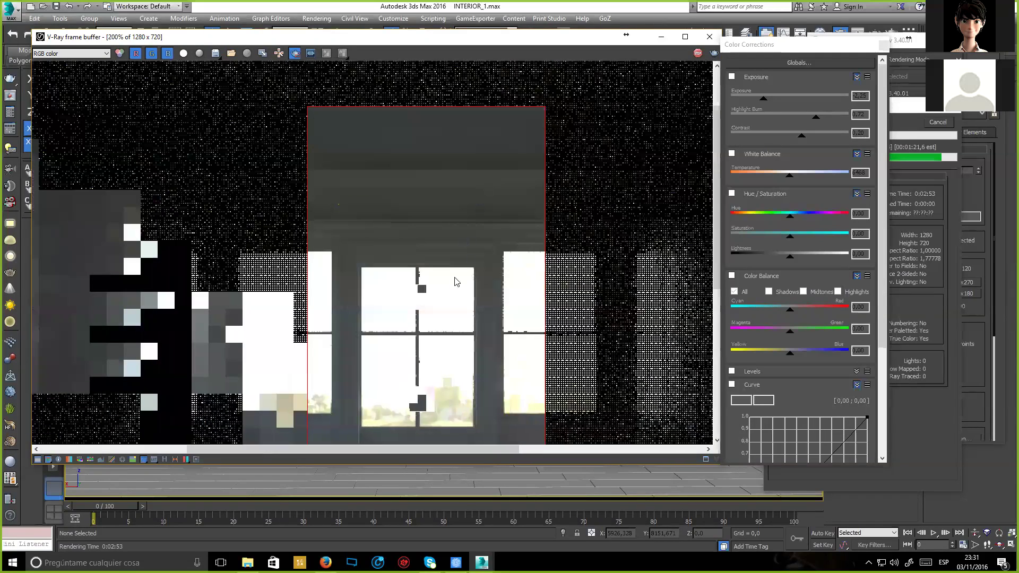
pyautogui.moveTo(454, 283); pyautogui.dragTo(430, 245, button='middle')
pyautogui.scroll(2, 430, 245)
pyautogui.moveTo(405, 325); pyautogui.dragTo(191, 133, button='middle')
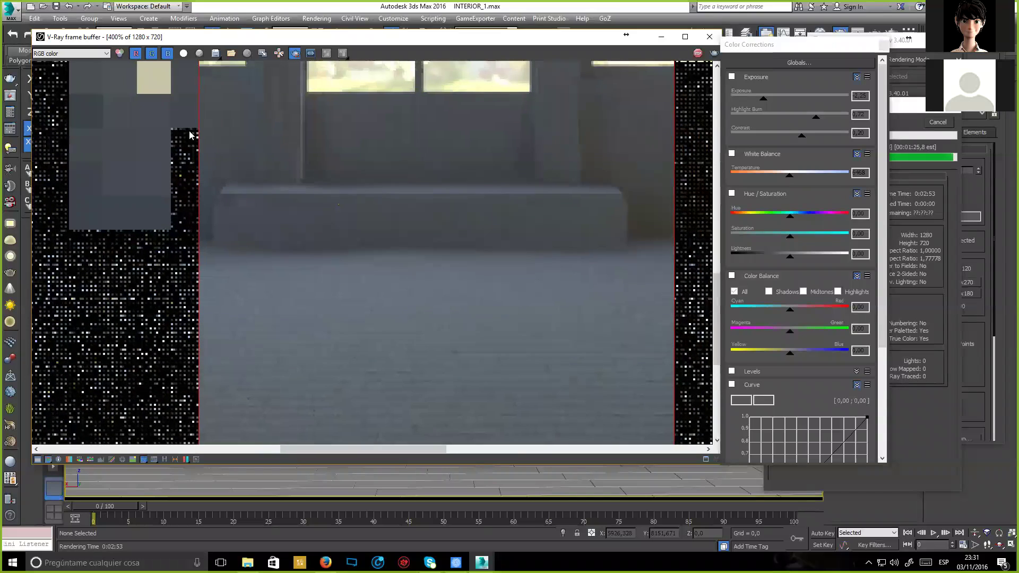
# Display the VRayDenoiser channel of the region render and examine the window, wall and step up close.
pyautogui.click(62, 53)
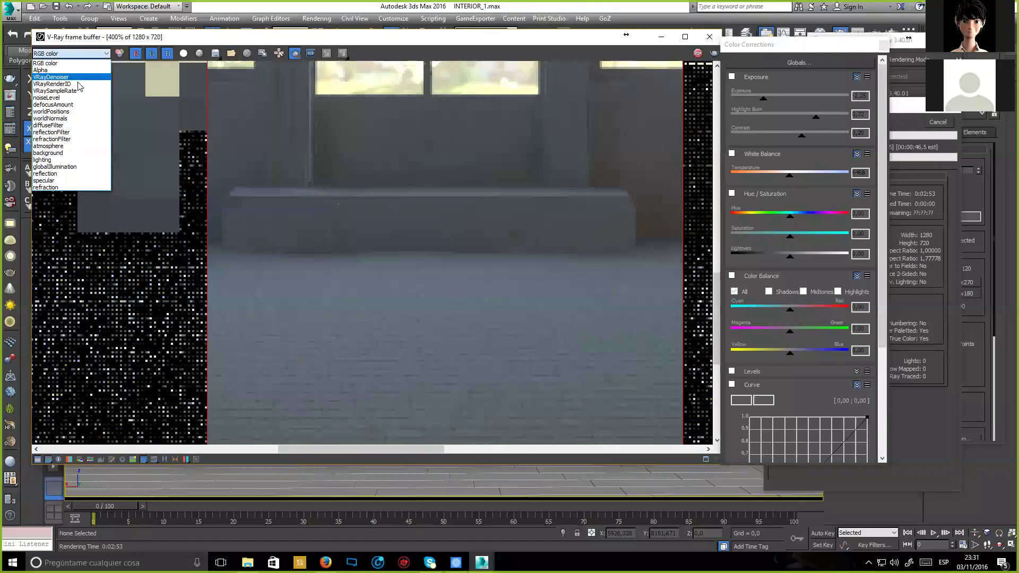
pyautogui.click(61, 54)
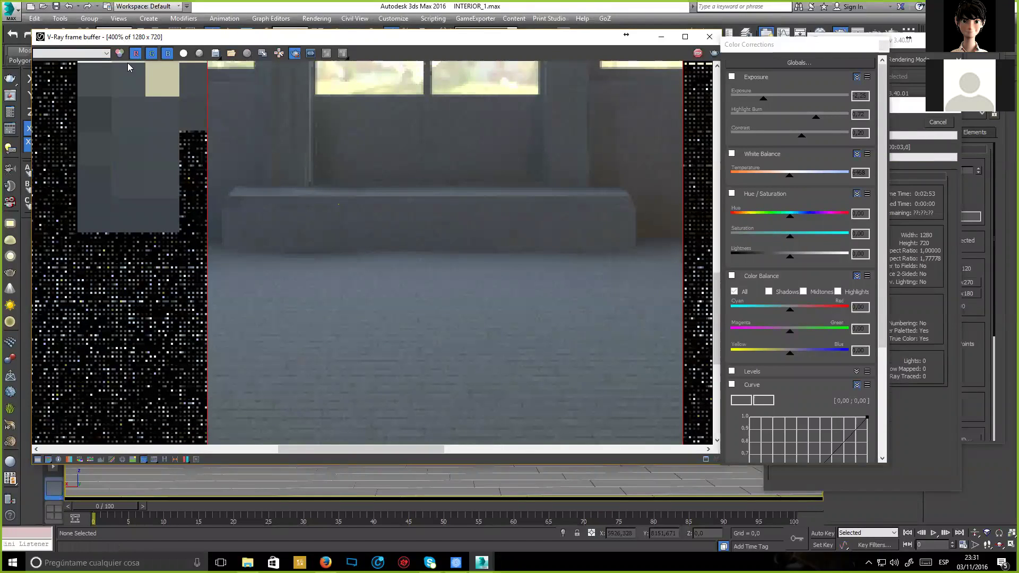
pyautogui.click(60, 54)
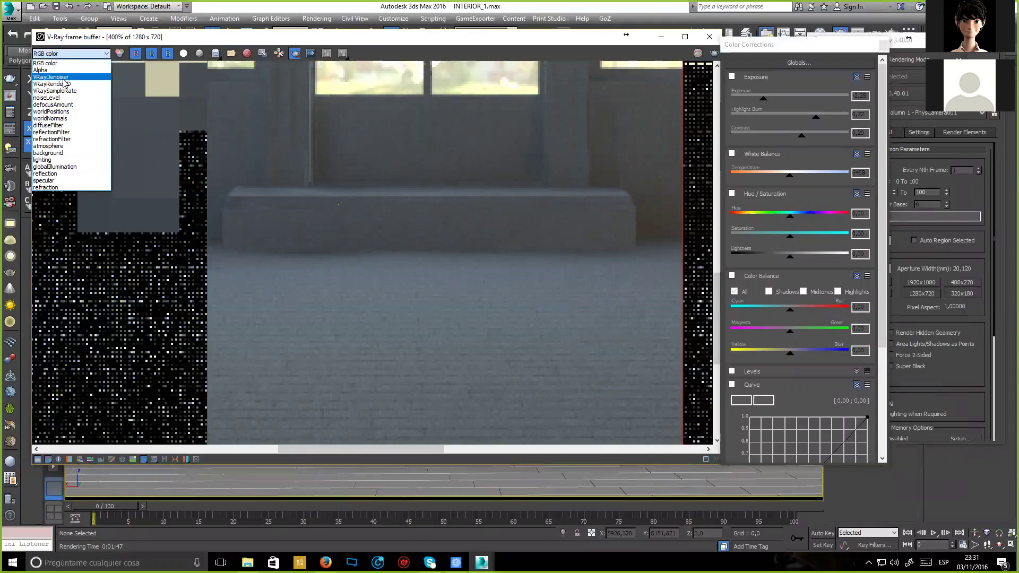
pyautogui.click(63, 78)
pyautogui.moveTo(356, 188); pyautogui.dragTo(390, 53, button='middle')
pyautogui.moveTo(394, 209); pyautogui.dragTo(366, 272, button='middle')
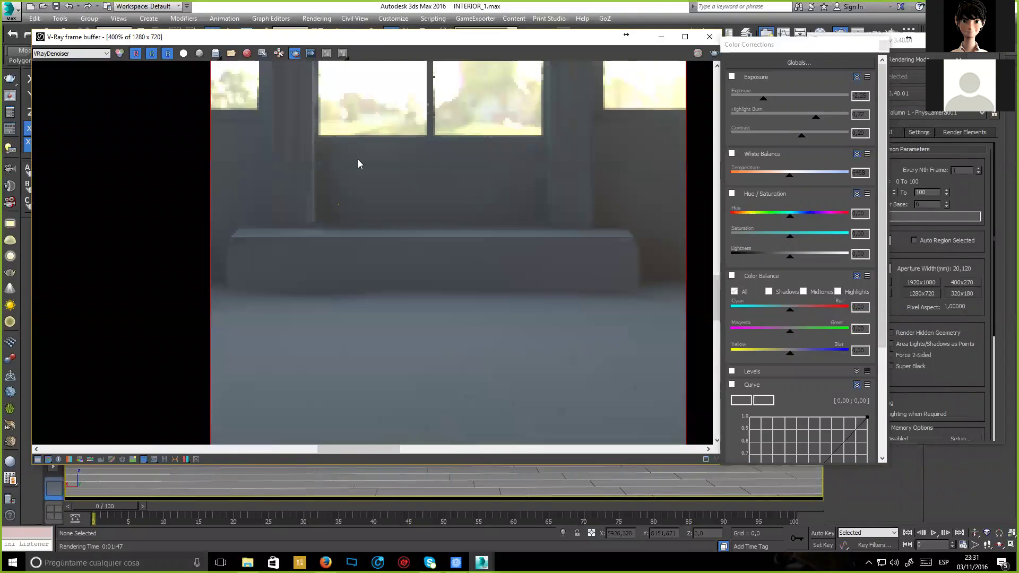
pyautogui.scroll(1, 357, 160)
pyautogui.moveTo(394, 176); pyautogui.dragTo(330, 177, button='middle')
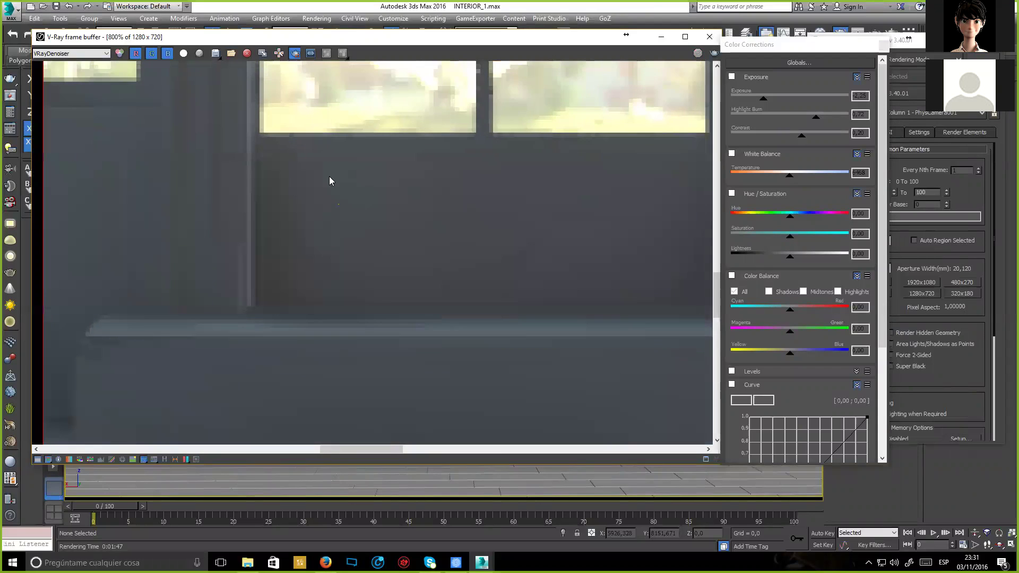
# Move the frame buffer aside to reveal the camera viewport, select the central window frame, and bring the buffer back.
pyautogui.moveTo(149, 39); pyautogui.dragTo(220, 369)
pyautogui.click(431, 331)
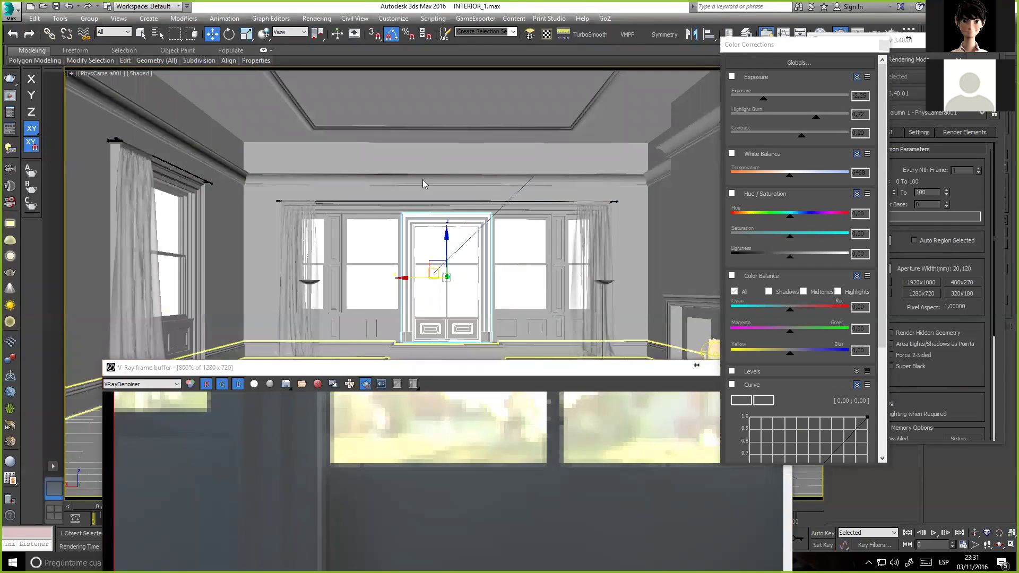
pyautogui.moveTo(440, 365); pyautogui.dragTo(429, 22)
# Compare the RGB color and VRayDenoiser channels around the window step and floor, ending on RGB color.
pyautogui.scroll(-1, 421, 187)
pyautogui.click(136, 42)
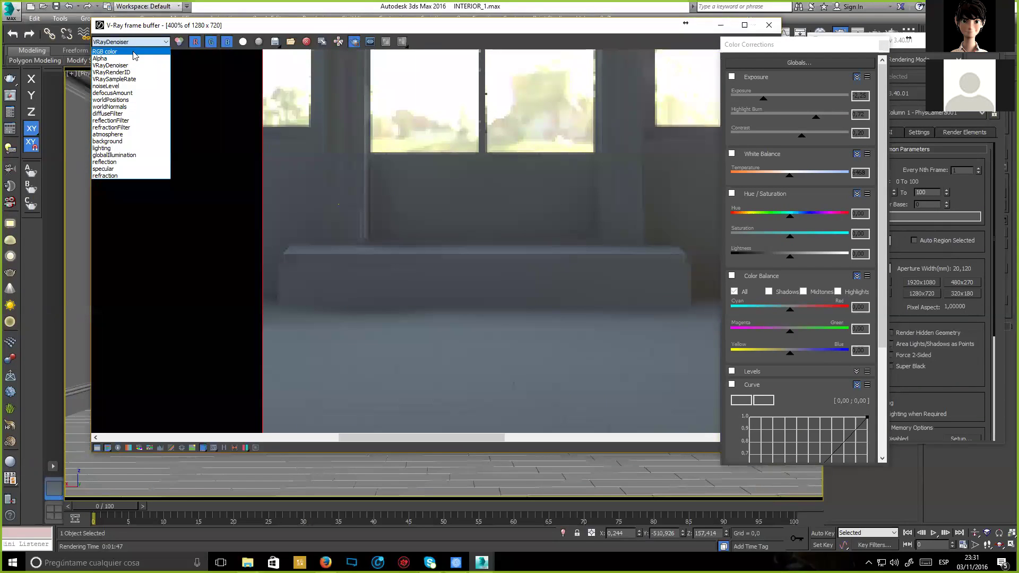
pyautogui.click(134, 52)
pyautogui.click(136, 41)
pyautogui.click(137, 47)
pyautogui.click(136, 42)
pyautogui.click(137, 52)
pyautogui.click(136, 42)
pyautogui.click(137, 46)
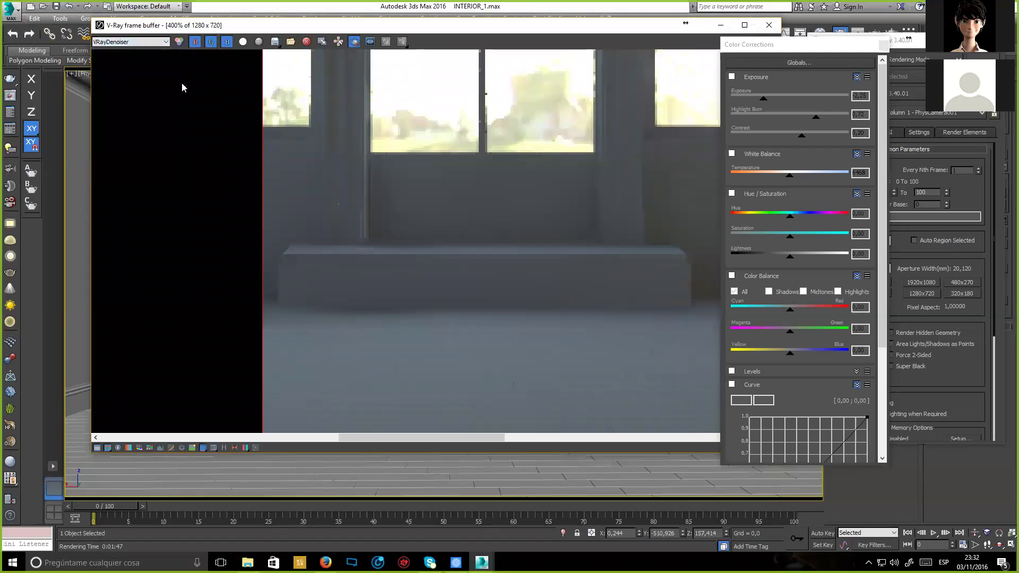
pyautogui.click(152, 42)
pyautogui.click(149, 52)
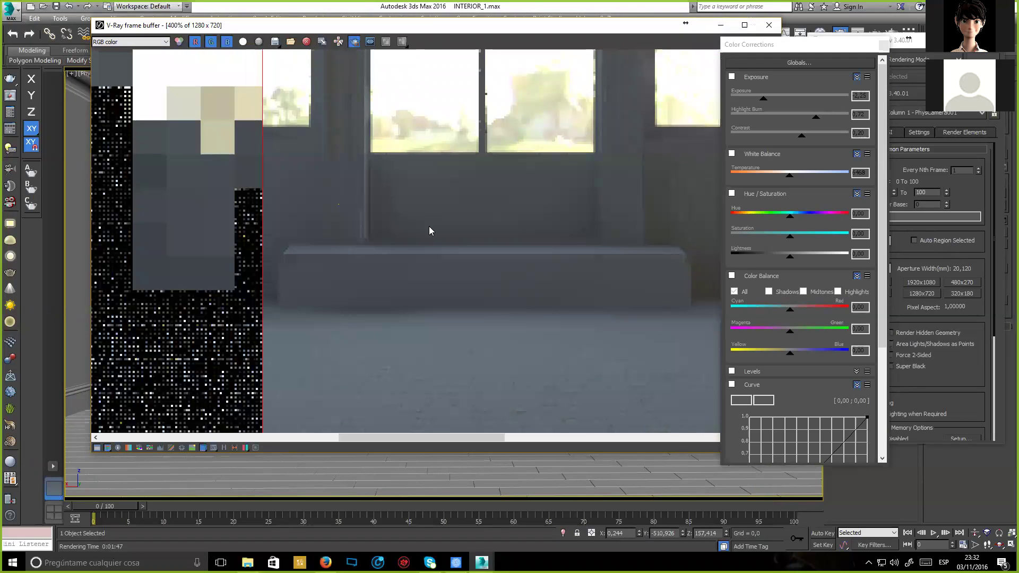
# Inspect the undenoised window, step, floor and ceiling in the region render at several magnifications.
pyautogui.scroll(-1, 429, 226)
pyautogui.scroll(-1, 446, 327)
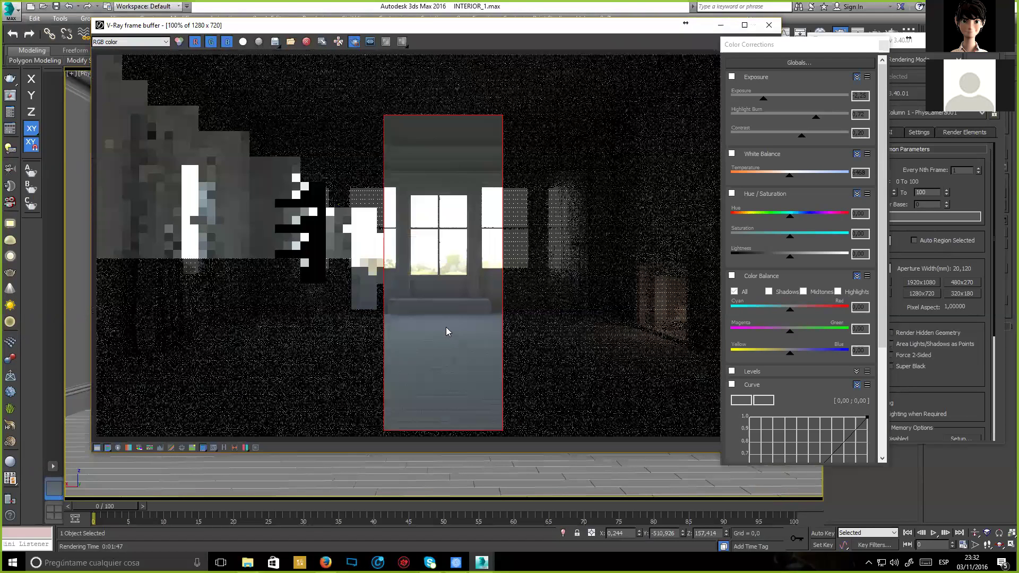
pyautogui.scroll(1, 449, 238)
pyautogui.moveTo(444, 196); pyautogui.dragTo(408, 150, button='middle')
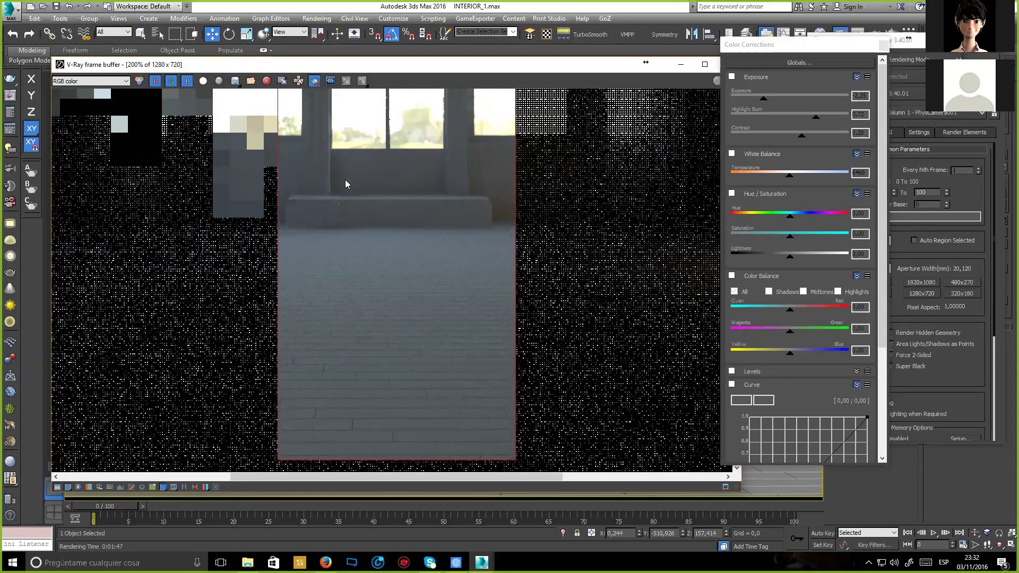
pyautogui.scroll(2, 345, 179)
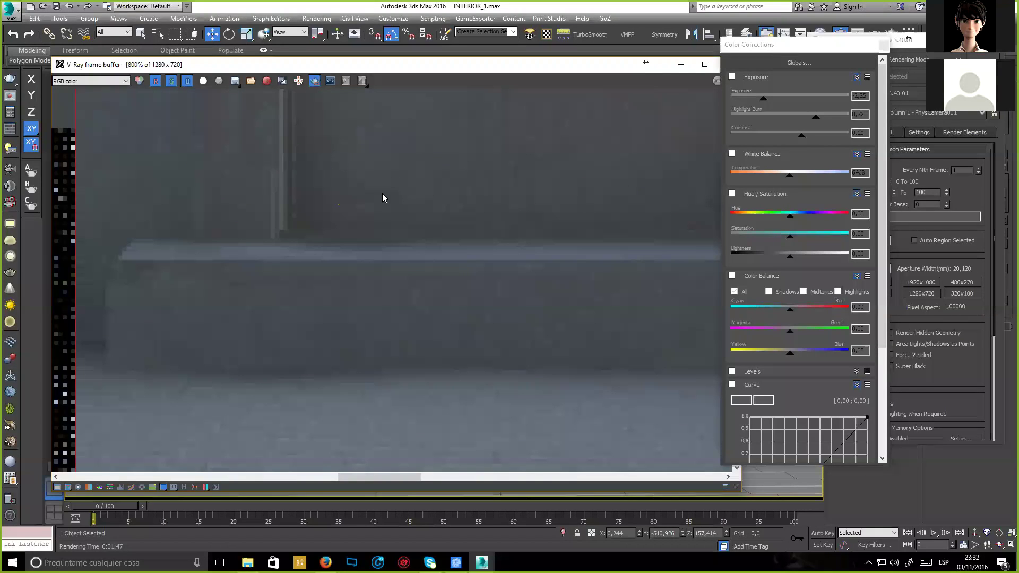
pyautogui.moveTo(382, 198); pyautogui.dragTo(374, 174, button='middle')
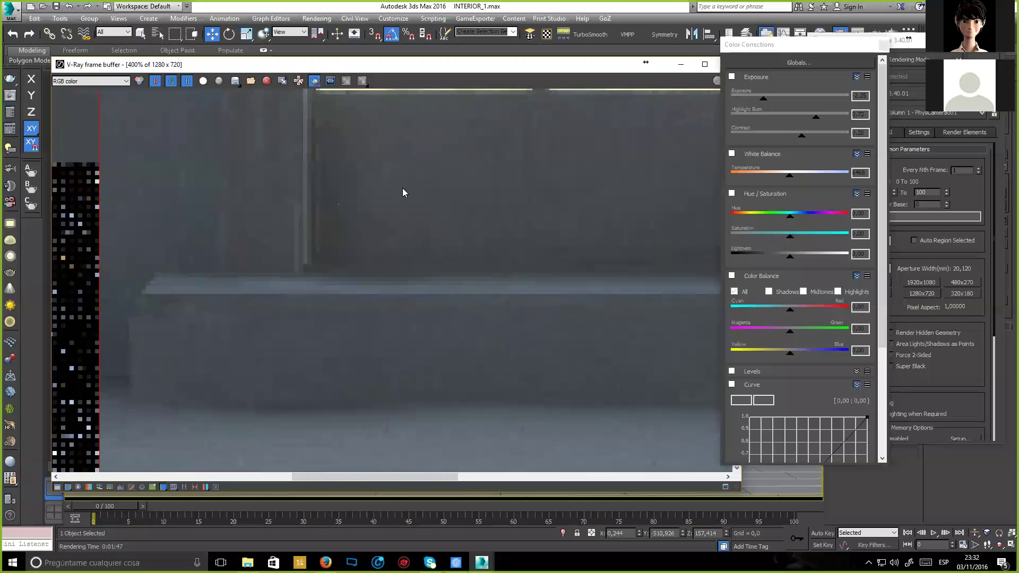
pyautogui.scroll(-1, 403, 189)
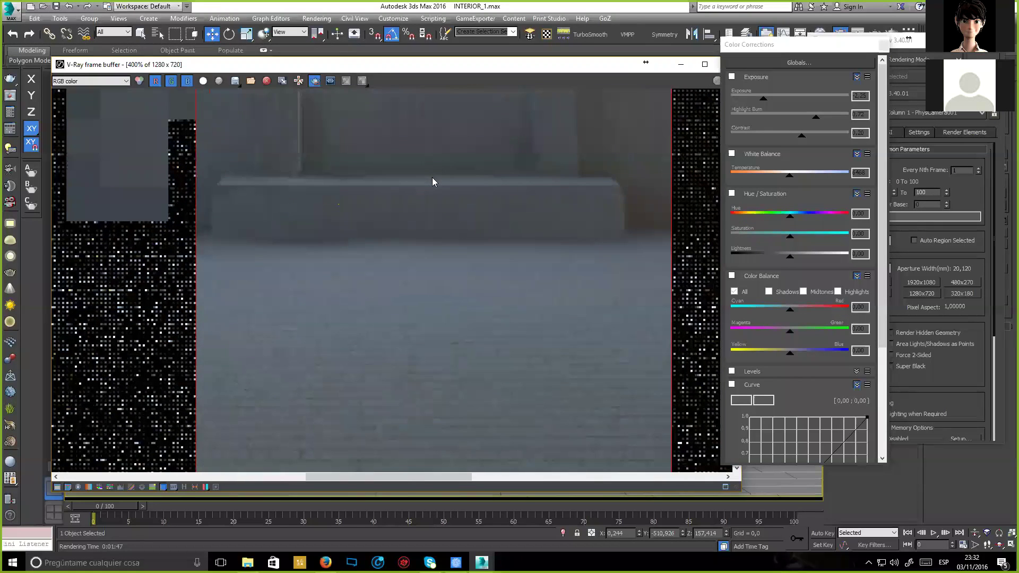
pyautogui.scroll(-1, 435, 181)
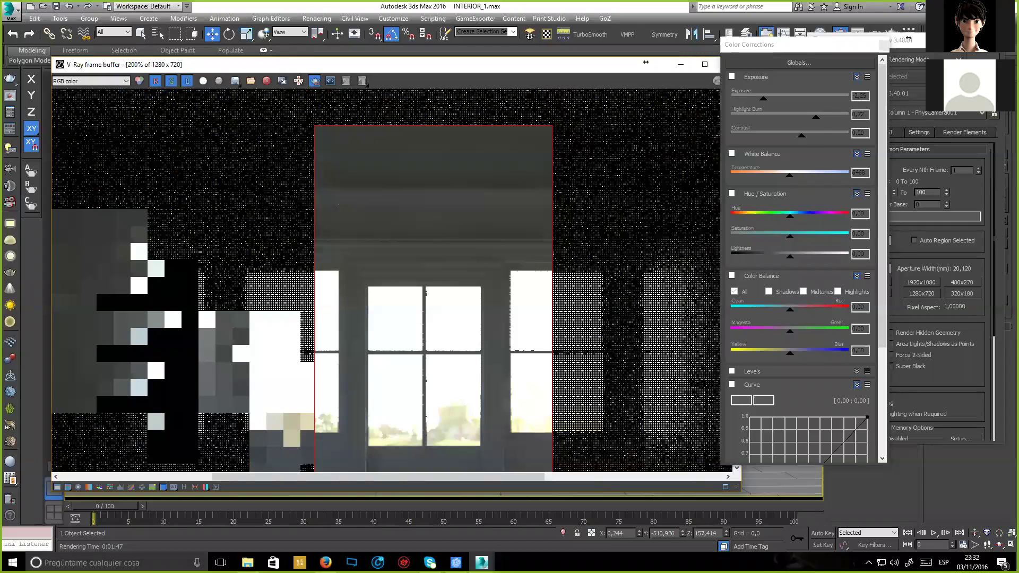
# Review the bucket image sampler settings in Render Setup and recheck the floor and step in the region render.
pyautogui.click(909, 39)
pyautogui.hotkey('ctrl', 'Tab')
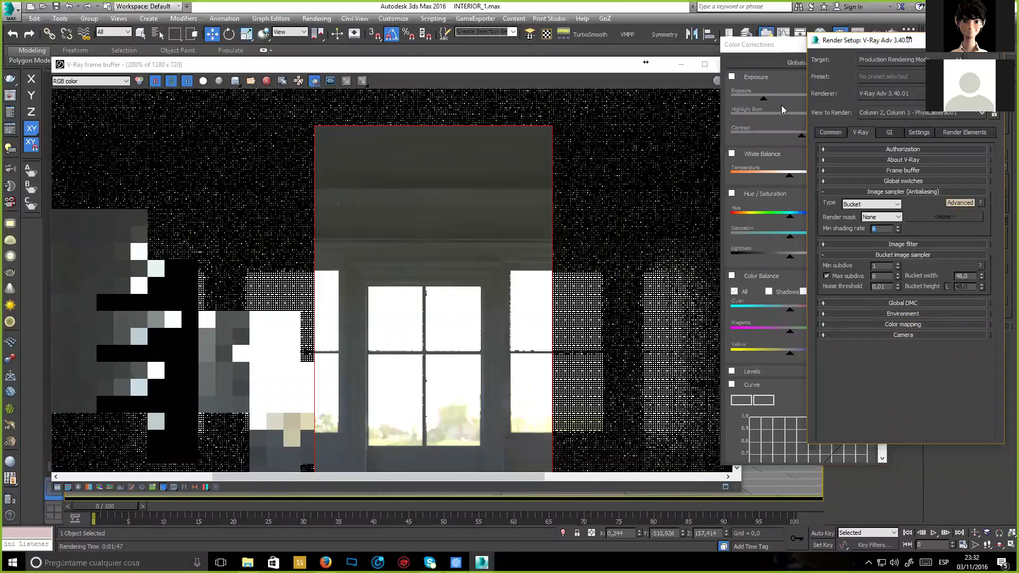
pyautogui.click(494, 157)
pyautogui.moveTo(467, 202); pyautogui.dragTo(454, 104, button='middle')
pyautogui.moveTo(461, 340); pyautogui.dragTo(461, 120, button='middle')
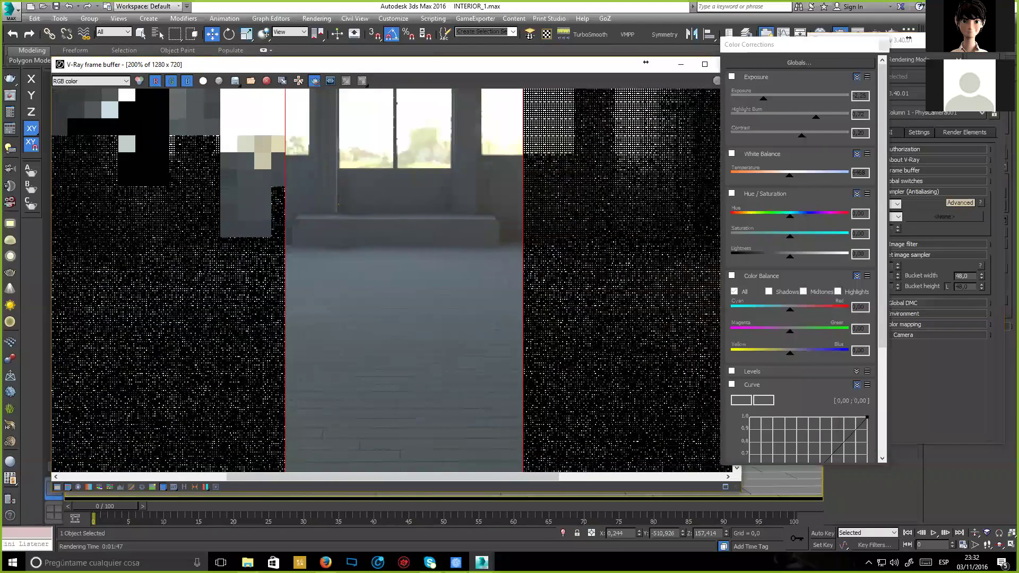
# Move the Color Corrections window clear of the render and expand the irradiance map settings in Render Setup.
pyautogui.click(972, 40)
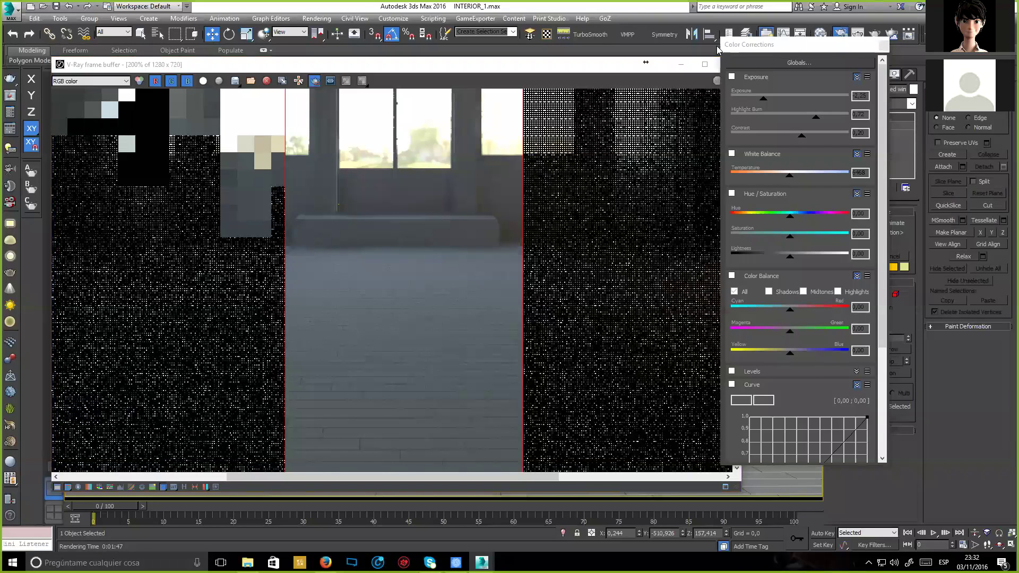
pyautogui.click(756, 44)
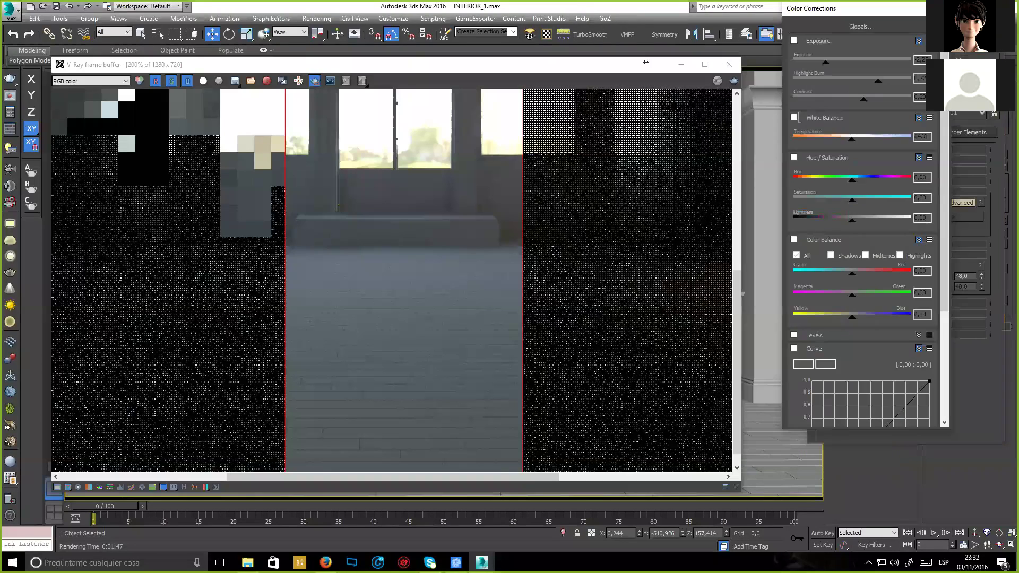
pyautogui.click(909, 40)
pyautogui.hotkey('ctrl', 'Tab')
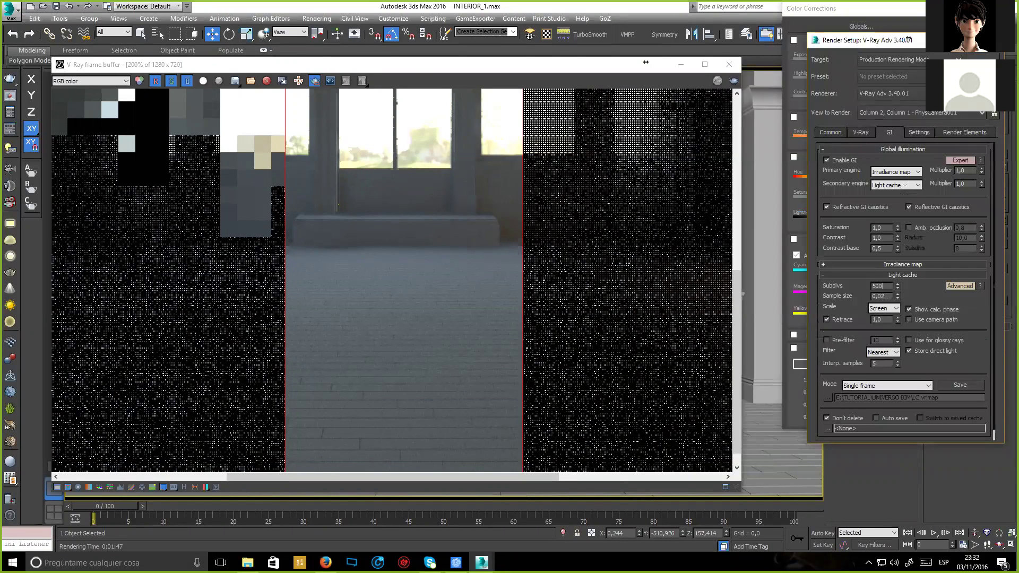
pyautogui.click(903, 264)
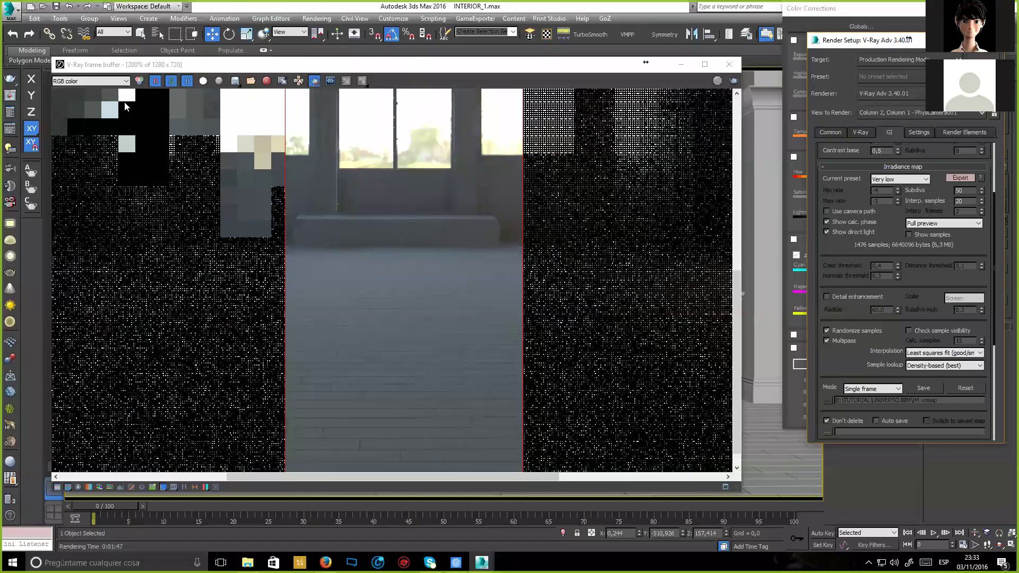
# Display the VRaySampleRate channel and examine the sampling on the floor, window and ceiling, keeping the irradiance map settings in view.
pyautogui.click(104, 82)
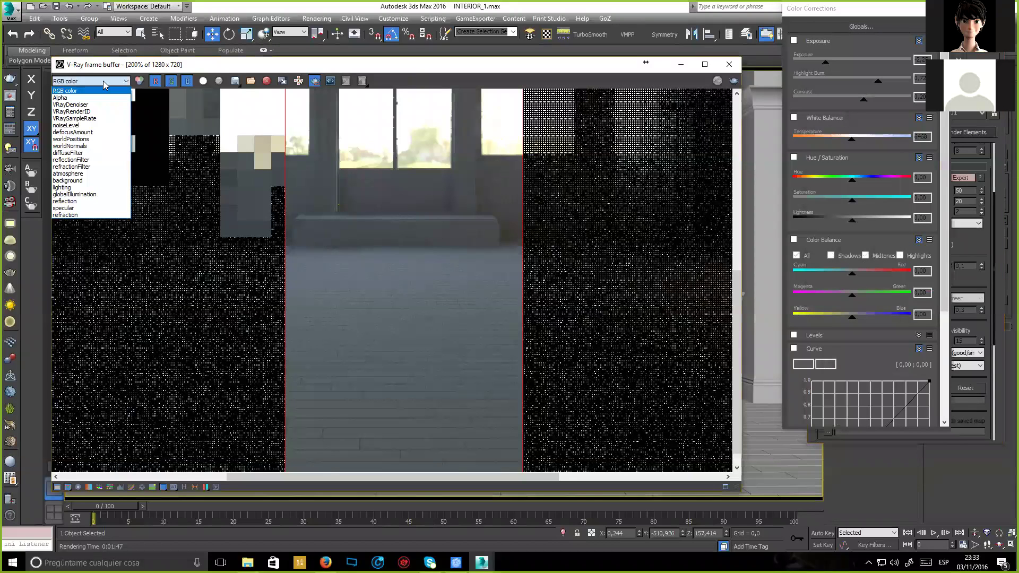
pyautogui.click(82, 119)
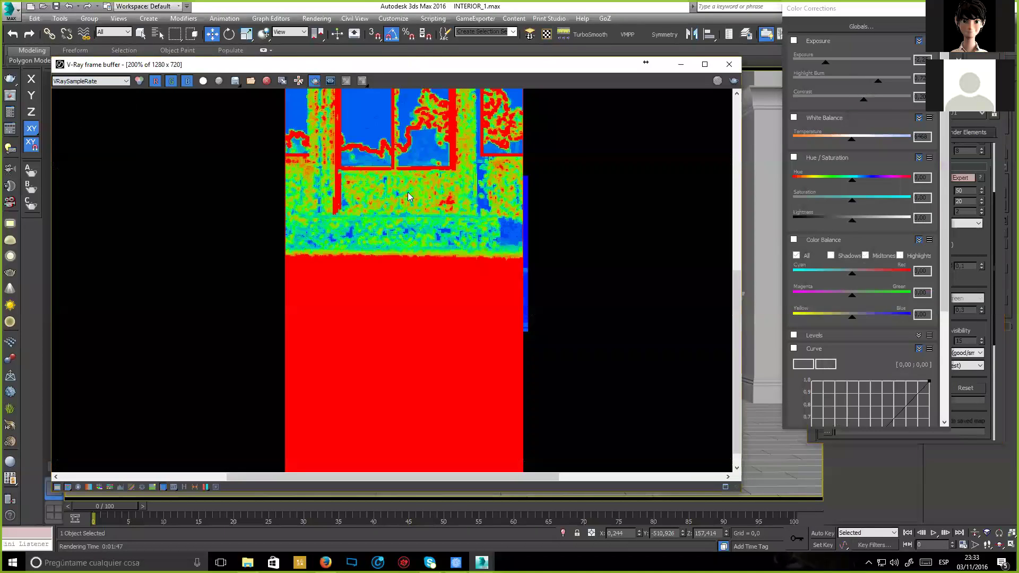
pyautogui.click(944, 150)
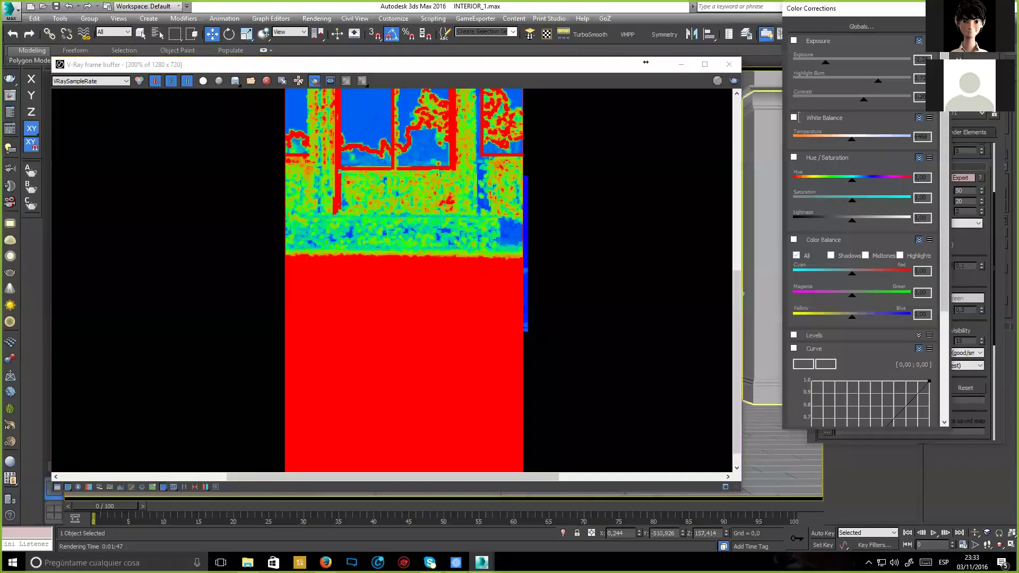
pyautogui.click(575, 142)
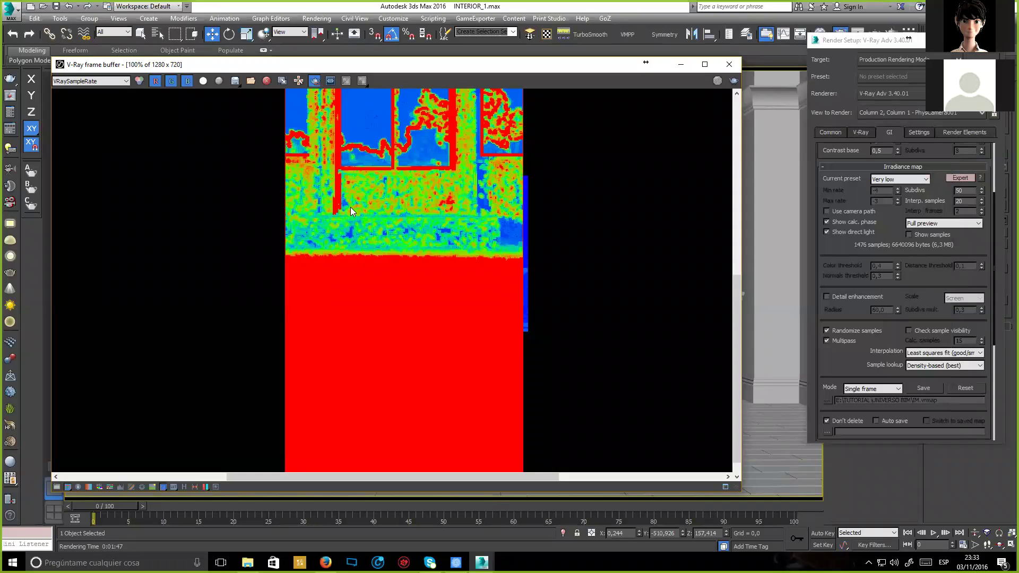
pyautogui.scroll(-1, 352, 208)
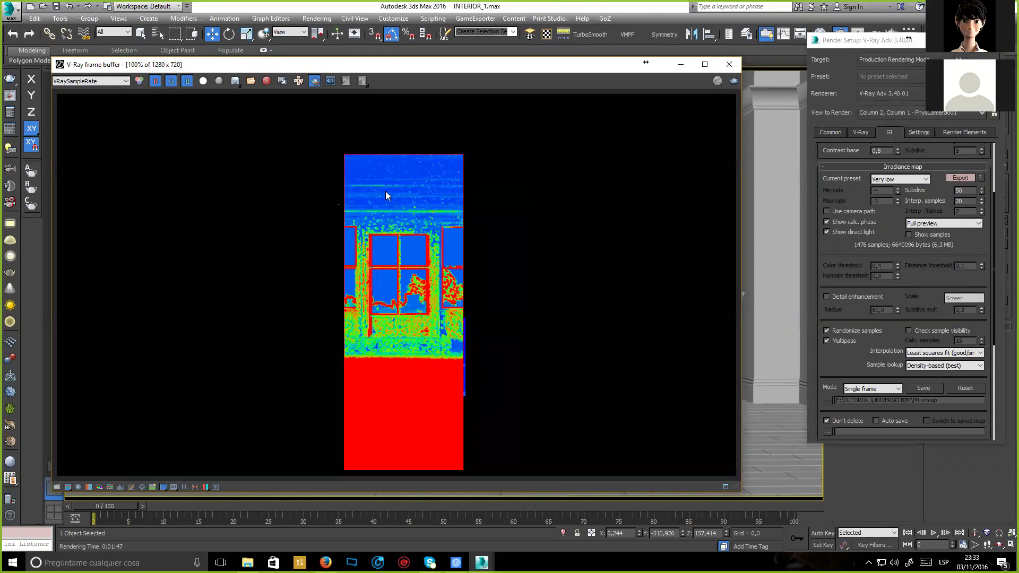
pyautogui.scroll(1, 408, 197)
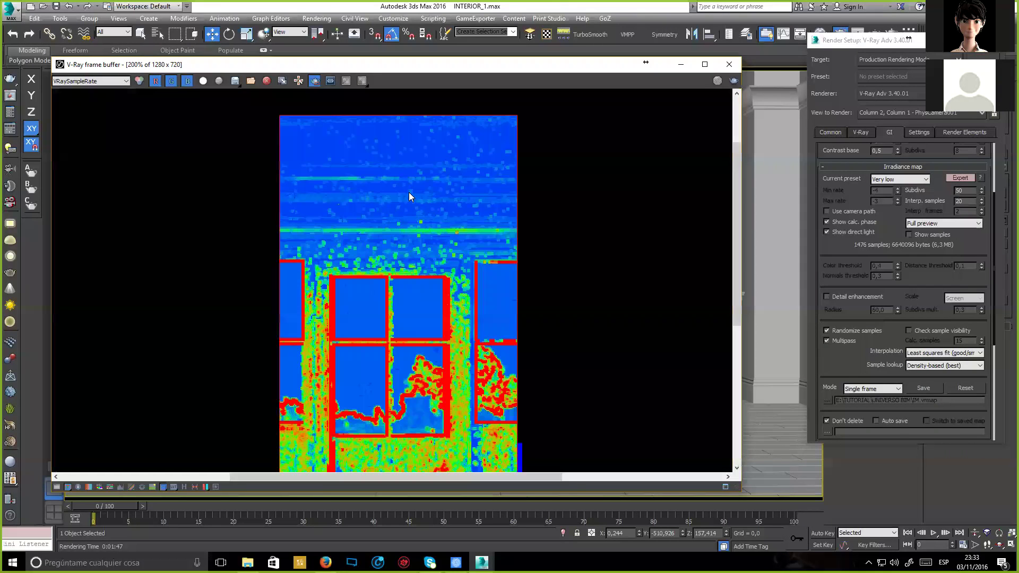
pyautogui.scroll(1, 424, 249)
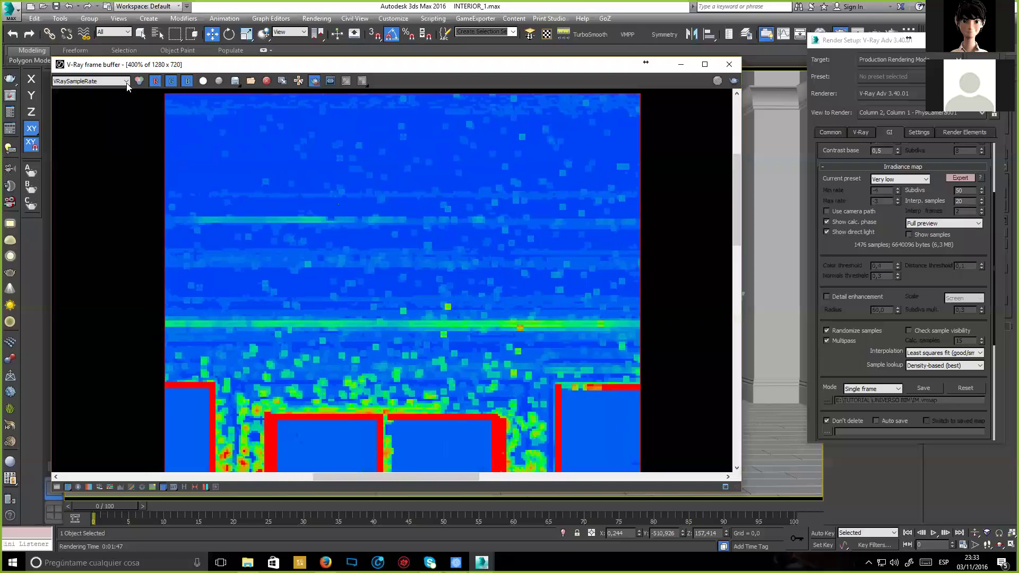
# Compare the ceiling and window in RGB color with the VRaySampleRate channel, then check the floor's sample rate.
pyautogui.click(114, 80)
pyautogui.click(85, 89)
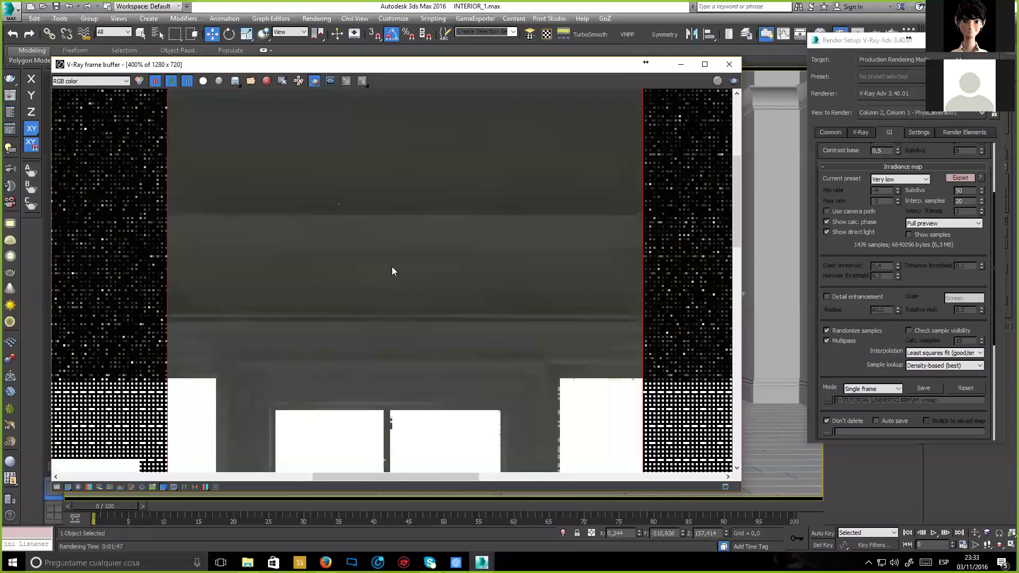
pyautogui.click(106, 81)
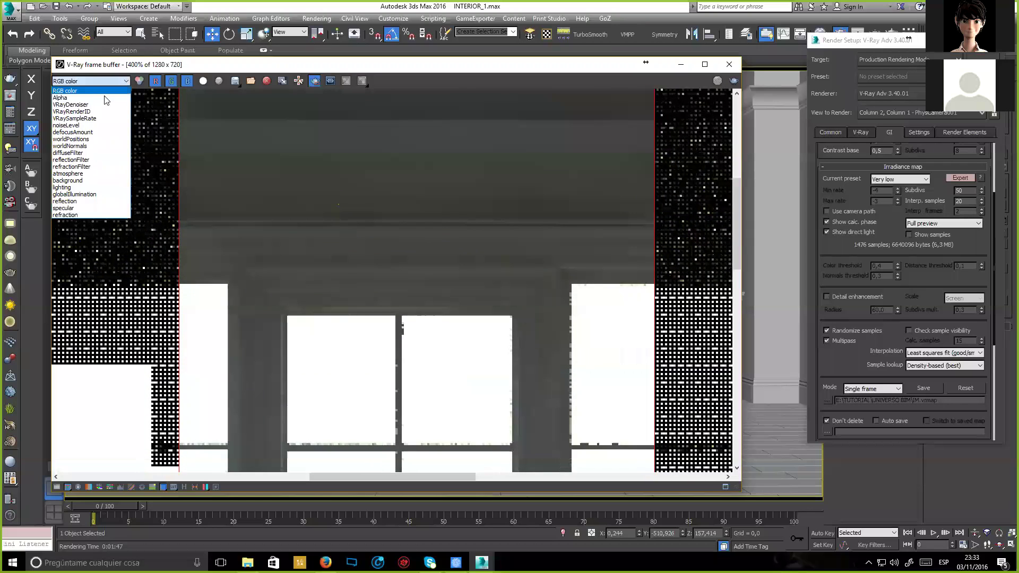
pyautogui.click(98, 118)
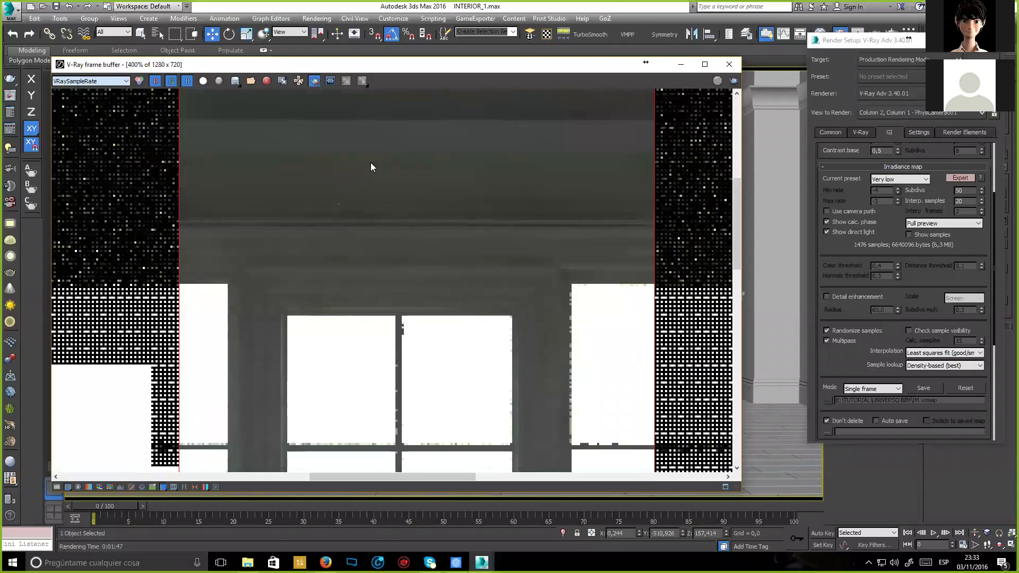
pyautogui.scroll(-2, 378, 131)
pyautogui.moveTo(392, 261); pyautogui.dragTo(399, 222, button='middle')
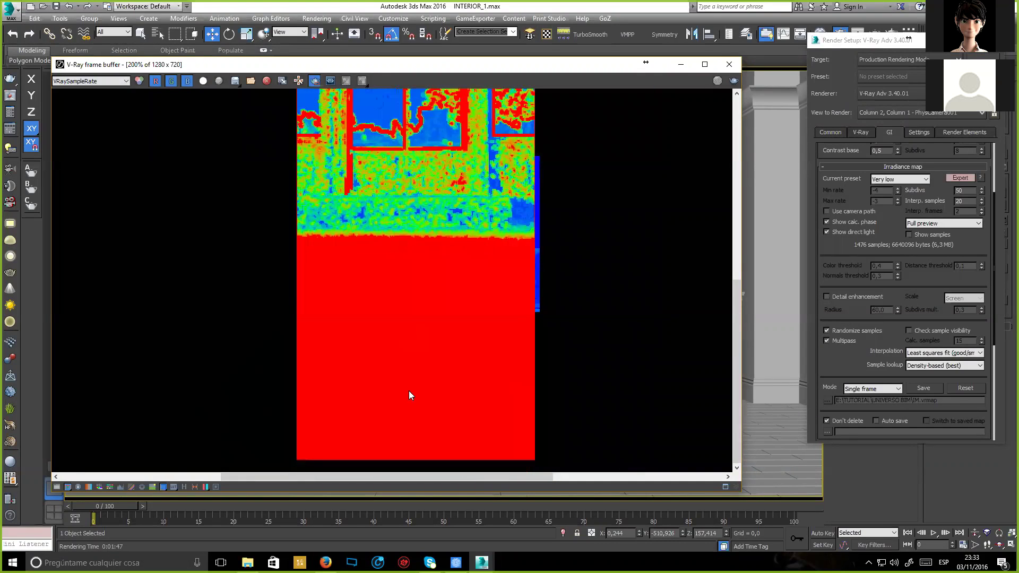
# Return the frame buffer to RGB color and inspect the ceiling, window and whole rendered region.
pyautogui.click(90, 81)
pyautogui.click(79, 90)
pyautogui.scroll(1, 398, 250)
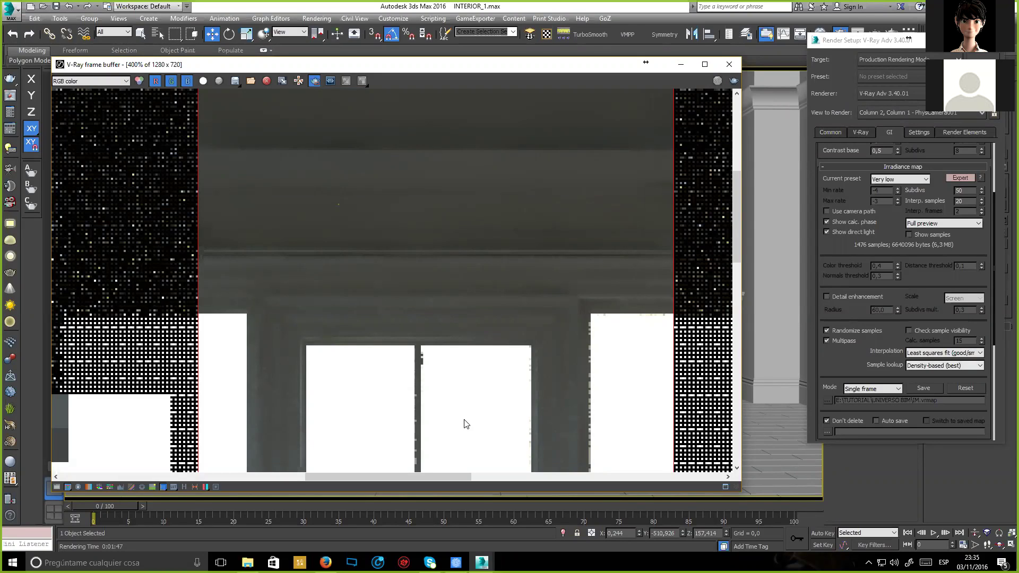
pyautogui.scroll(-2, 462, 328)
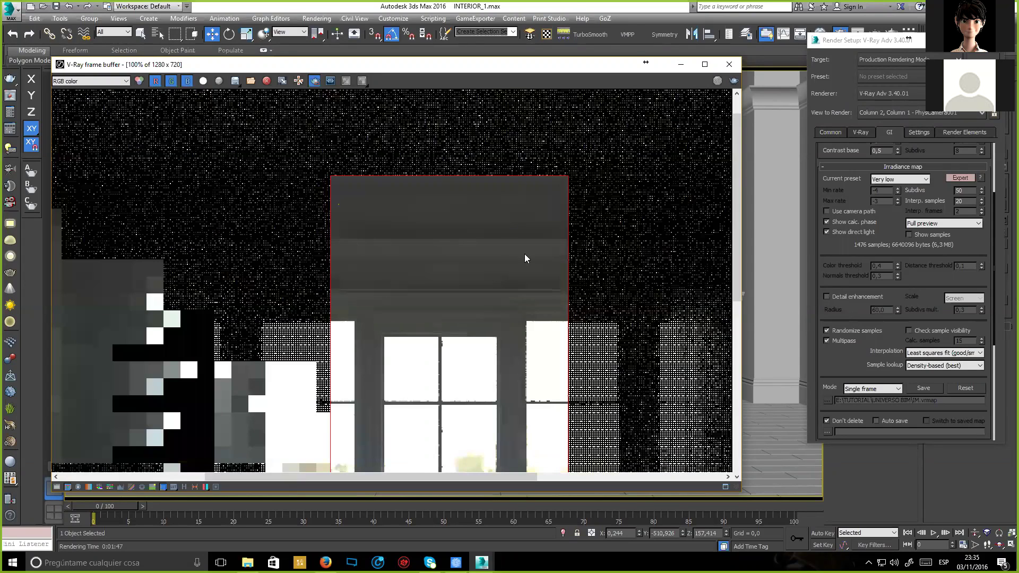
pyautogui.scroll(-1, 525, 257)
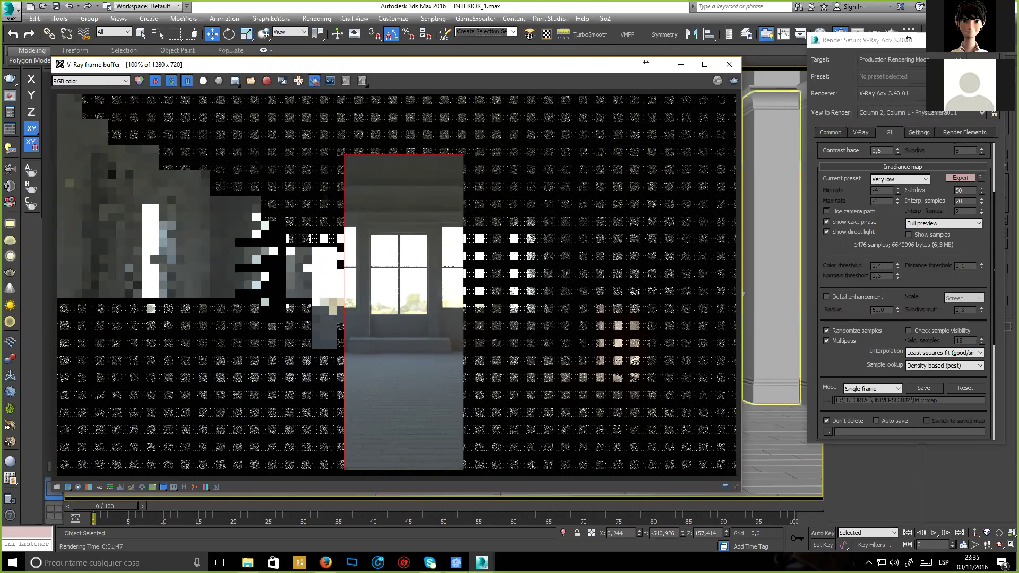
# View the reference renders render_FINAL.jpg and RENDER_WHITE_COLOR_FINAL.jpg, then inspect the floor and window in the region render.
pyautogui.click(909, 39)
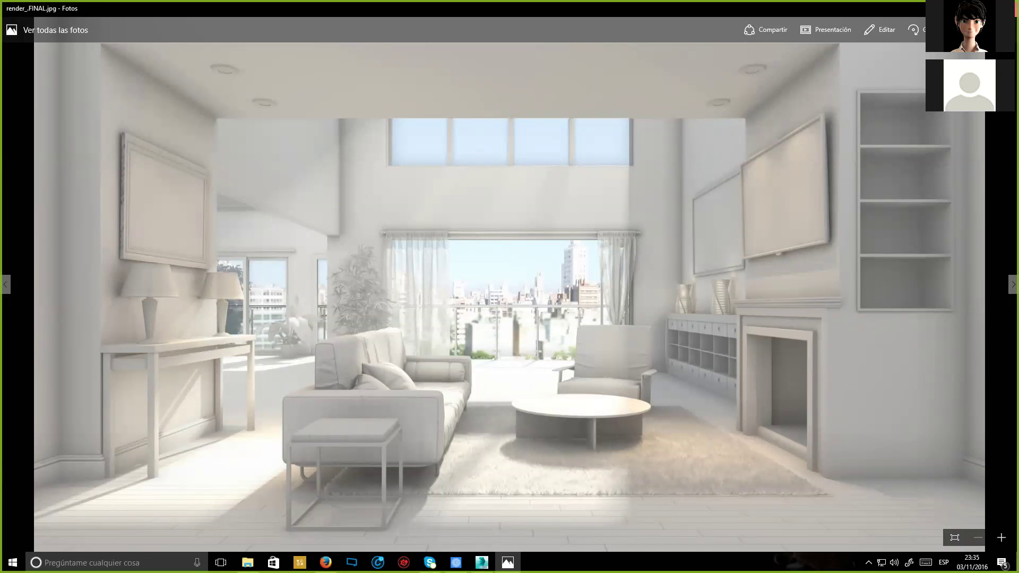
pyautogui.hotkey('alt', 'F4')
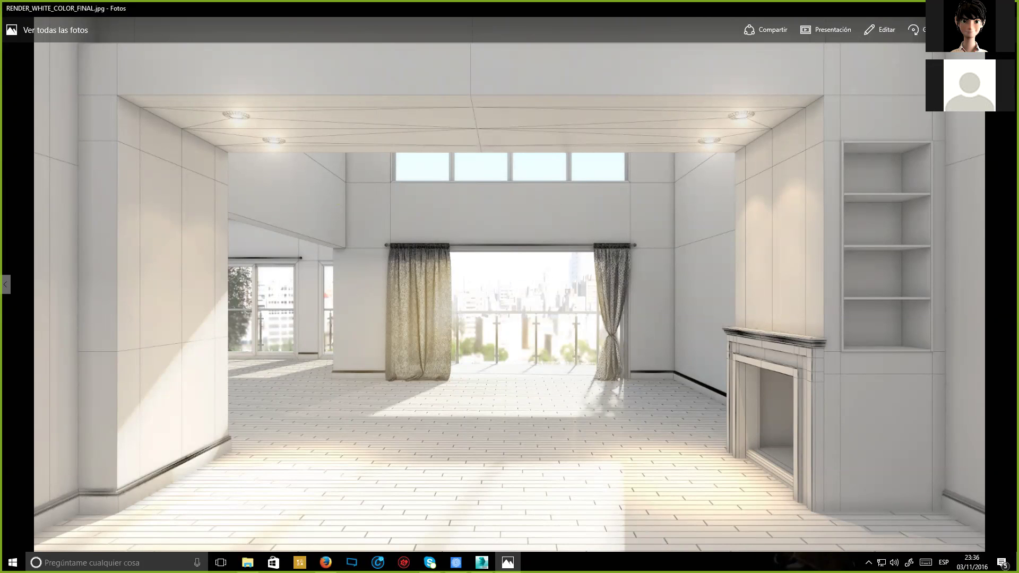
pyautogui.hotkey('alt', 'F4')
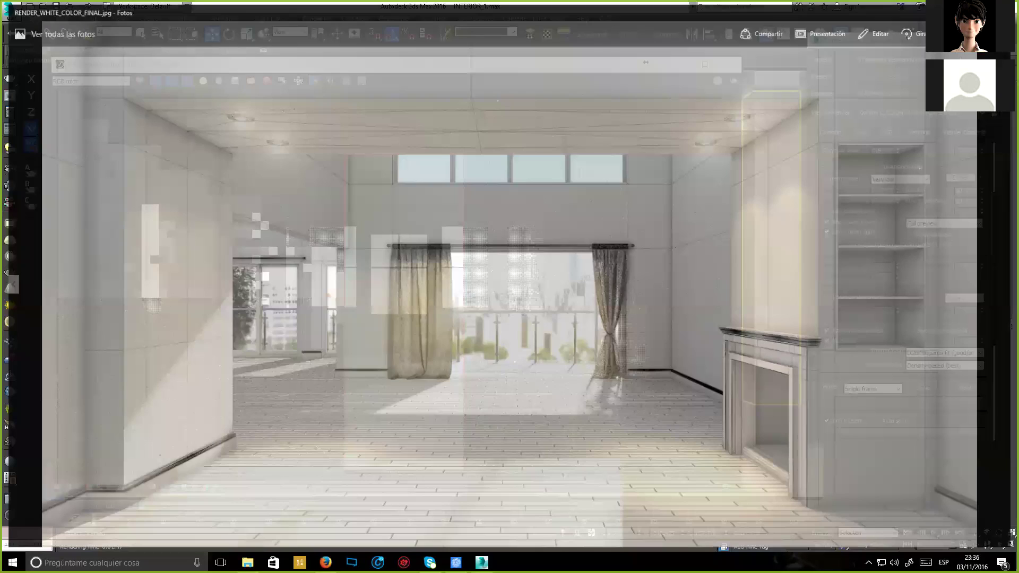
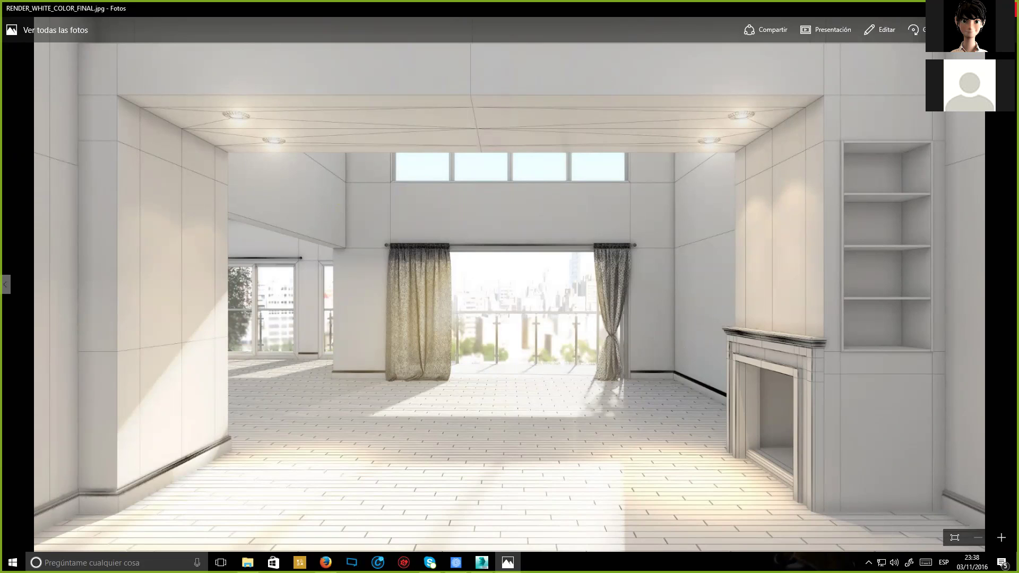
pyautogui.hotkey('alt', 'F4')
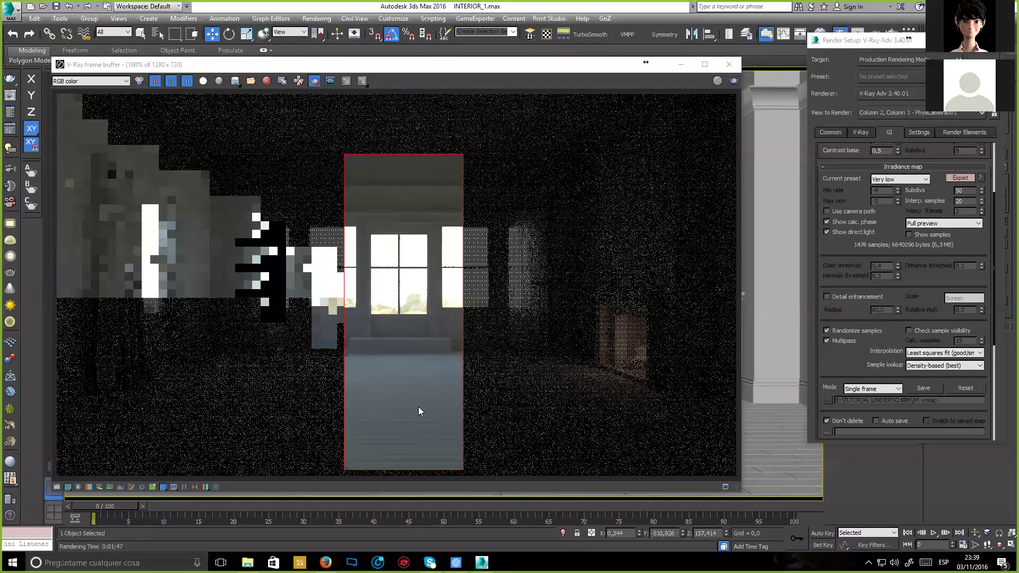
pyautogui.scroll(1, 439, 241)
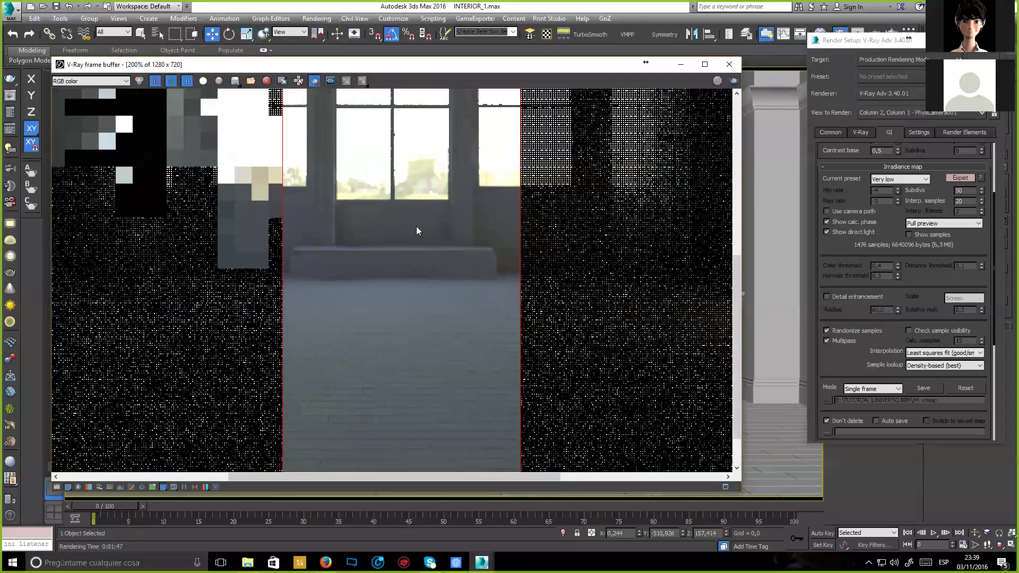
pyautogui.scroll(-1, 416, 227)
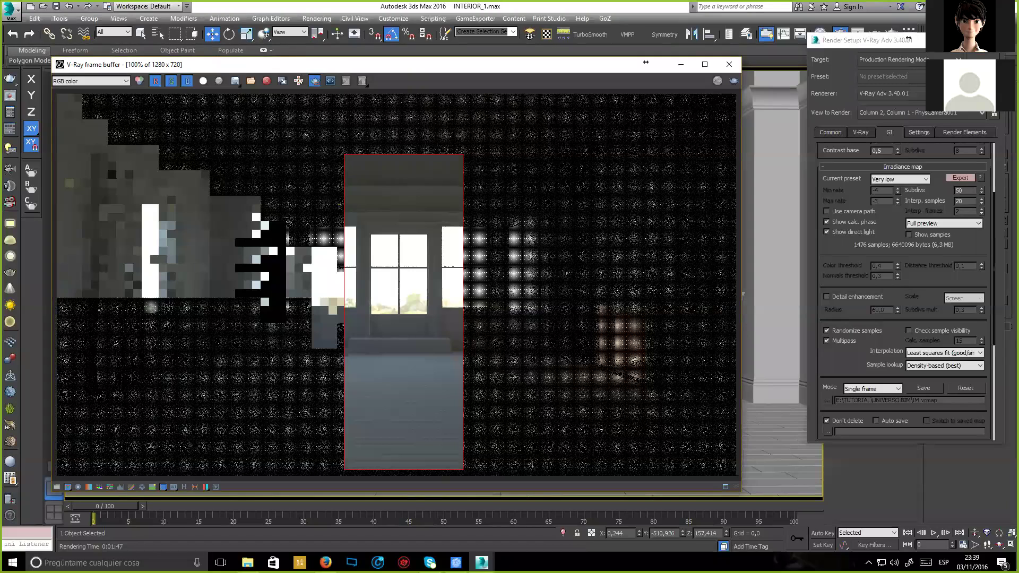
# Set the VRayHDRI map's overall multiplier to 35 and its render multiplier to 4.
pyautogui.press('Escape')
pyautogui.click(820, 34)
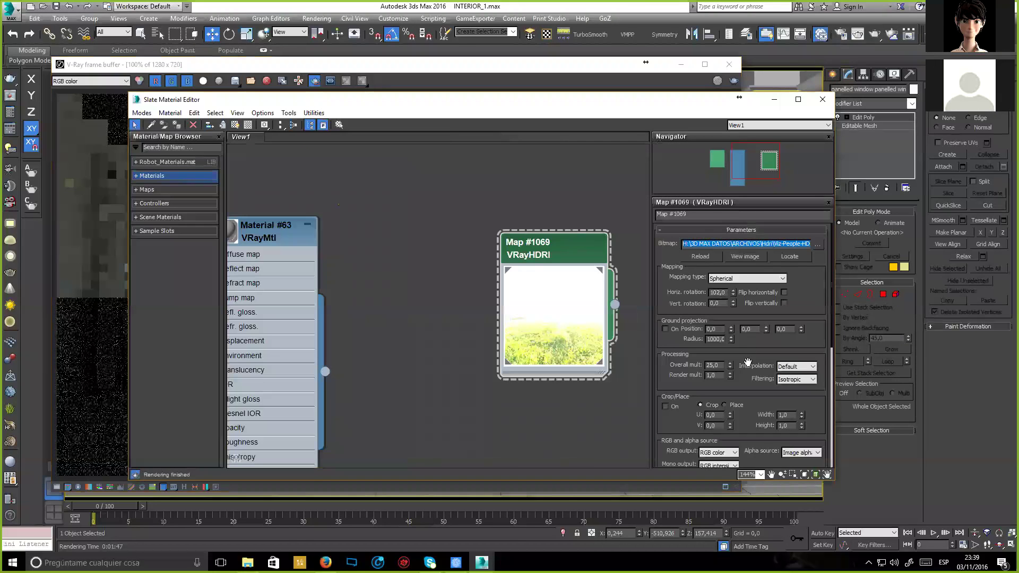
pyautogui.scroll(-2, 748, 314)
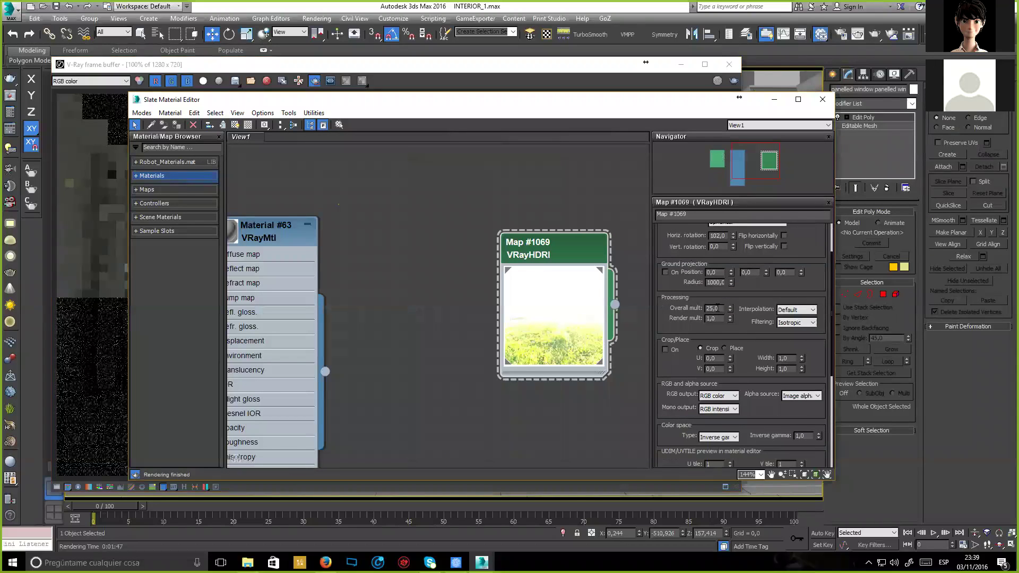
pyautogui.doubleClick(712, 309)
pyautogui.write('35')
pyautogui.press('Return')
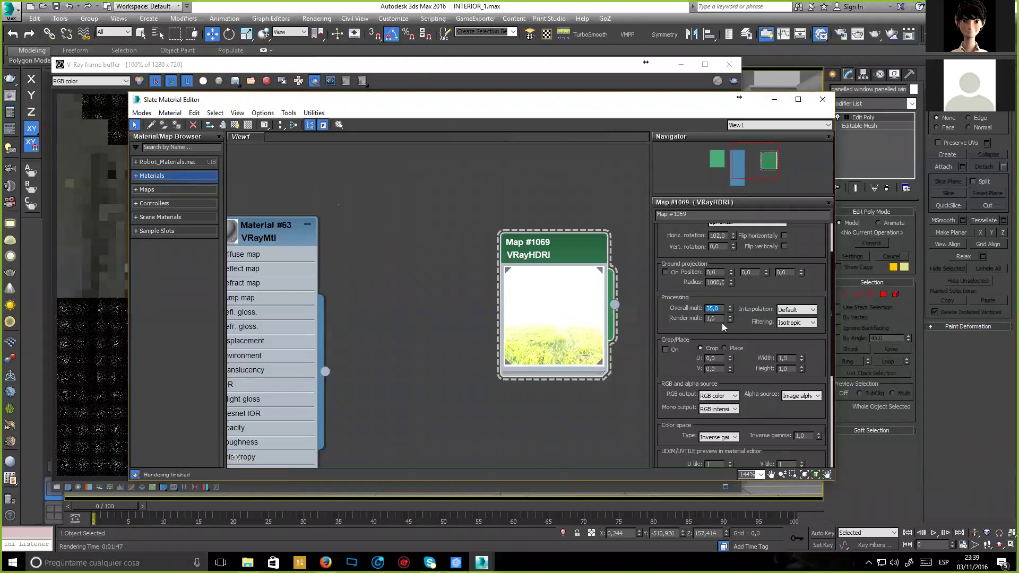
pyautogui.press('Tab')
pyautogui.write('4')
pyautogui.press('Return')
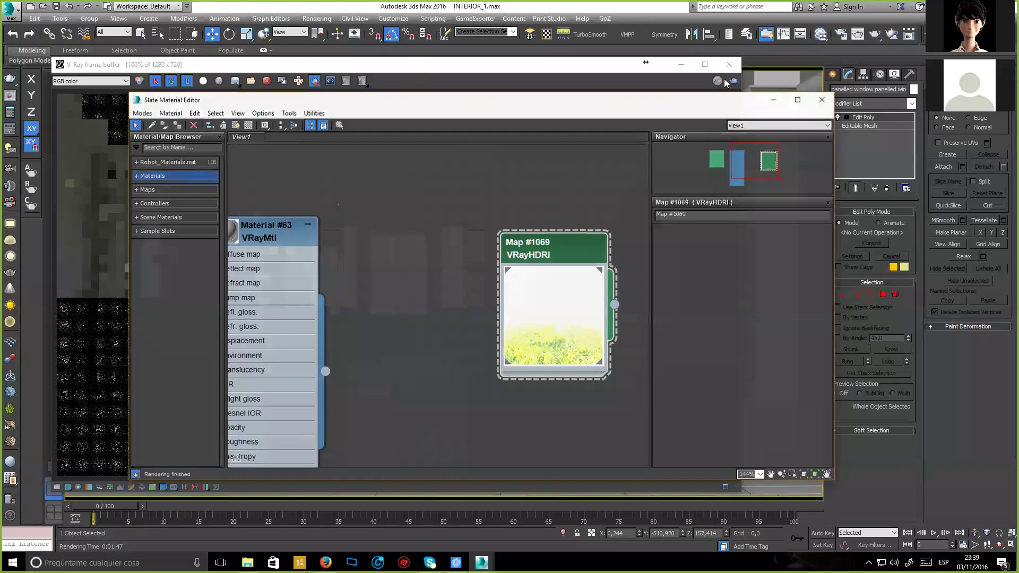
# Place the Render Setup window with its GI settings beside the frame buffer and re-render the selected region.
pyautogui.click(726, 83)
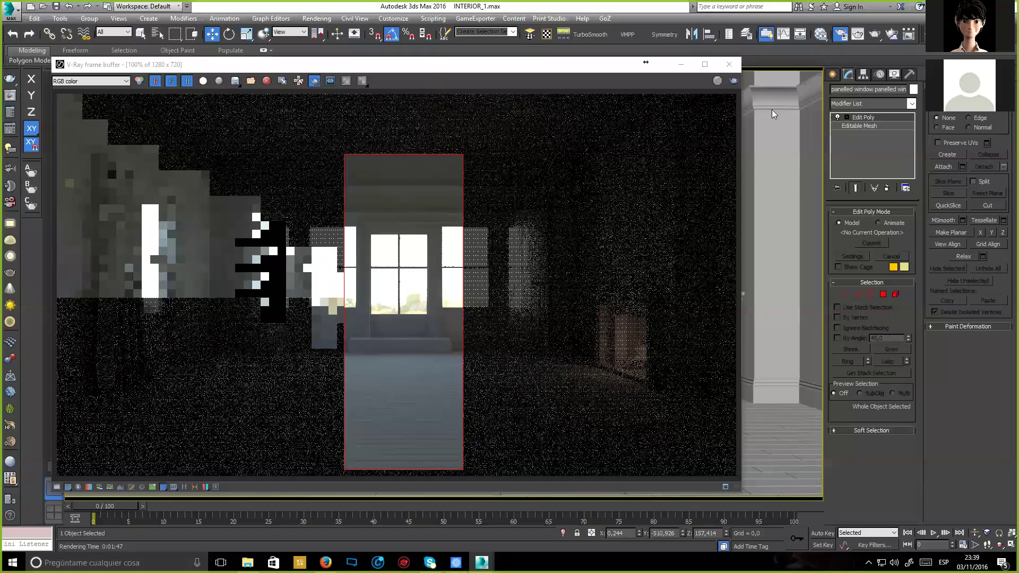
pyautogui.click(909, 35)
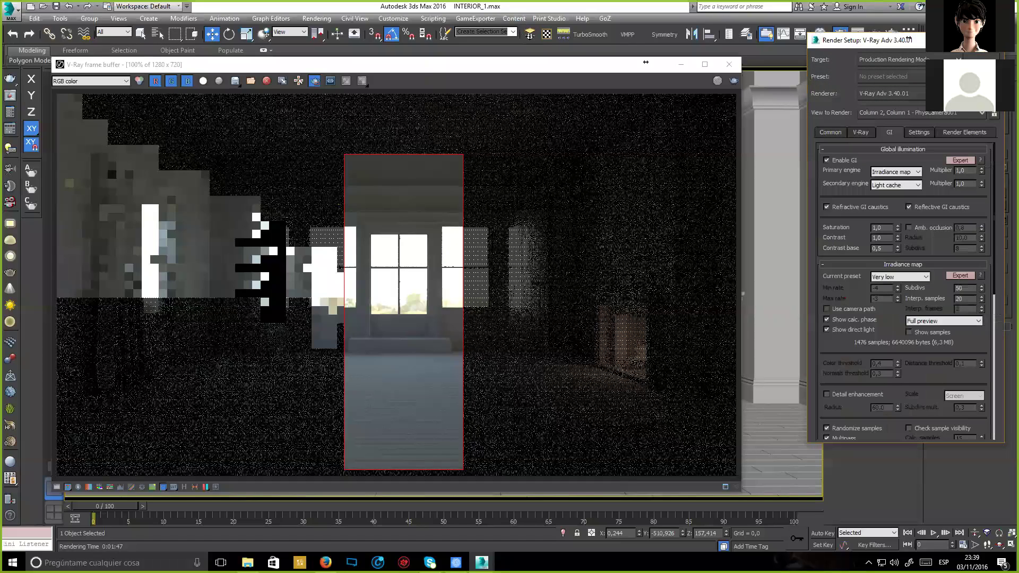
pyautogui.moveTo(909, 39); pyautogui.dragTo(864, 66)
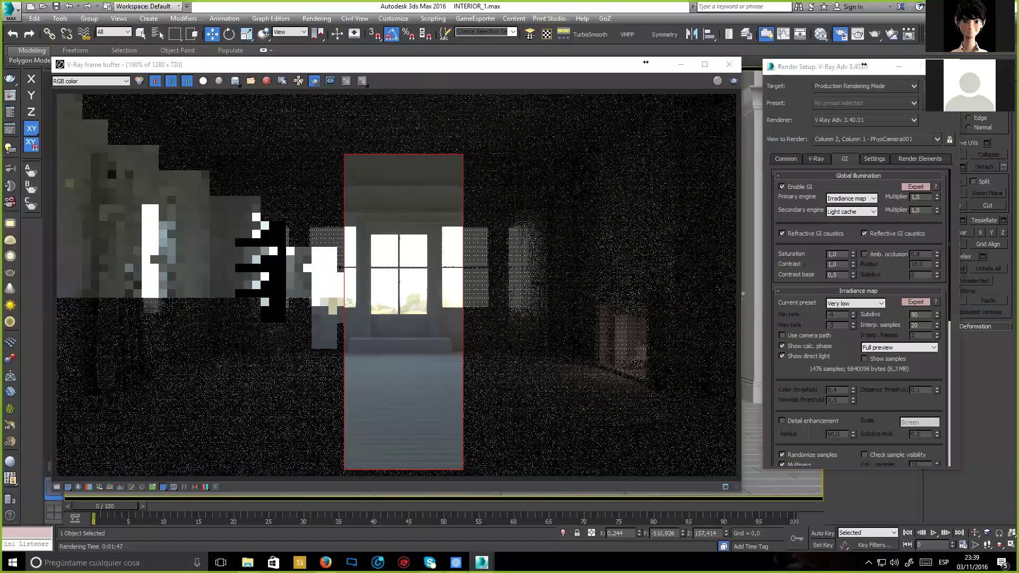
pyautogui.hotkey('shift', 'q')
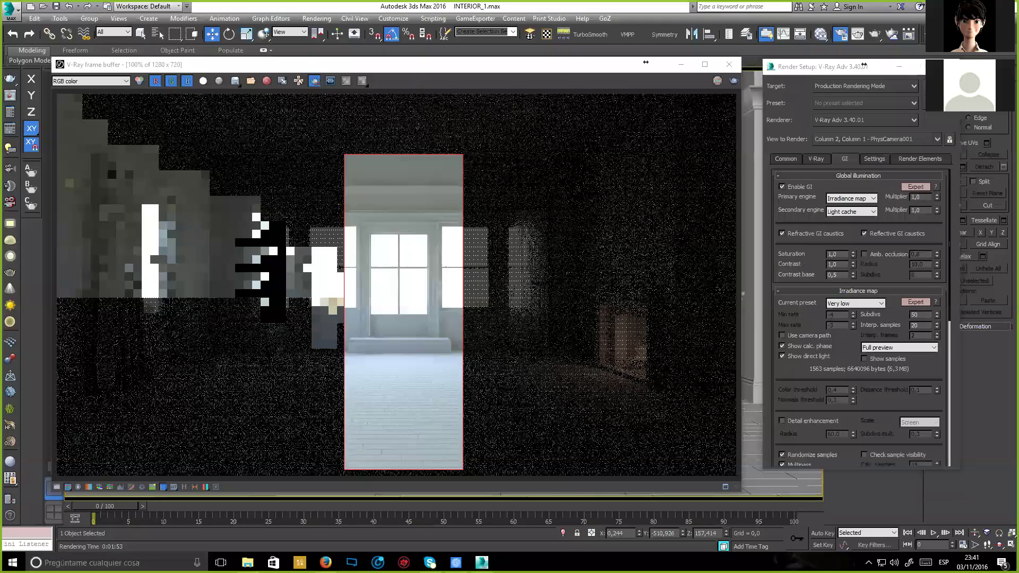
# Examine the floor, step and window in the newly rendered region at 200% and 400%.
pyautogui.scroll(1, 424, 414)
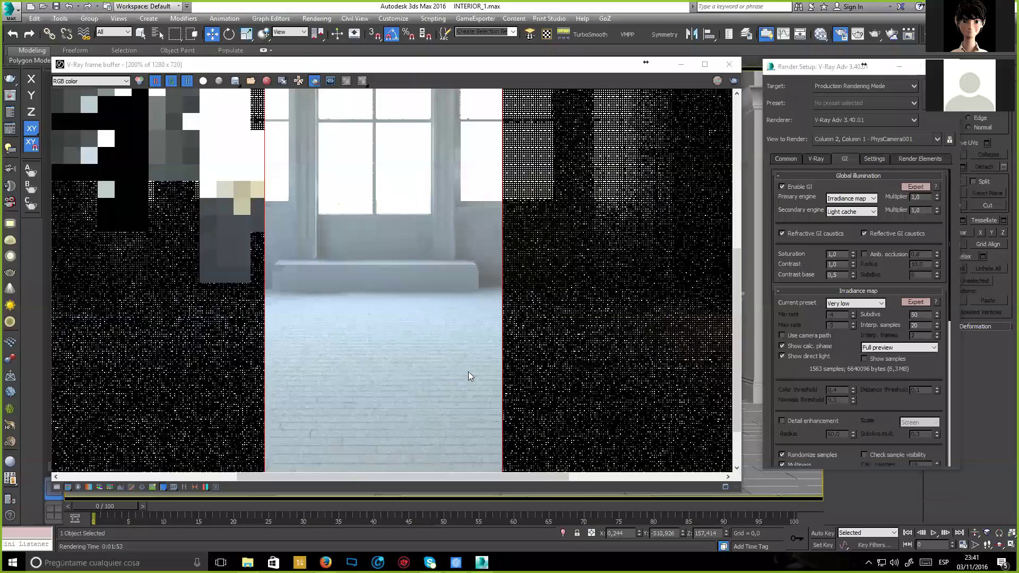
pyautogui.scroll(1, 462, 337)
pyautogui.scroll(-1, 437, 275)
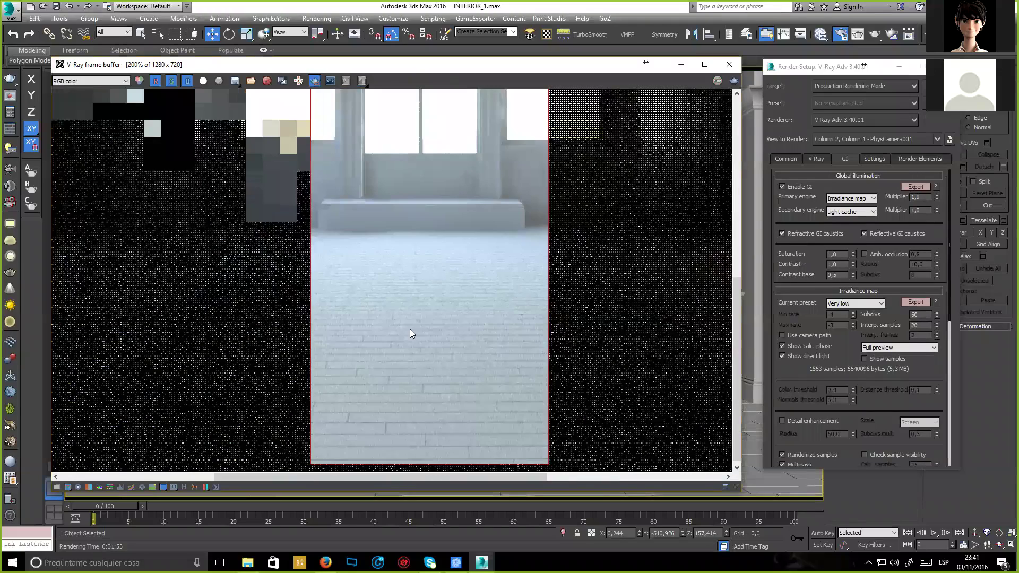
pyautogui.scroll(1, 418, 250)
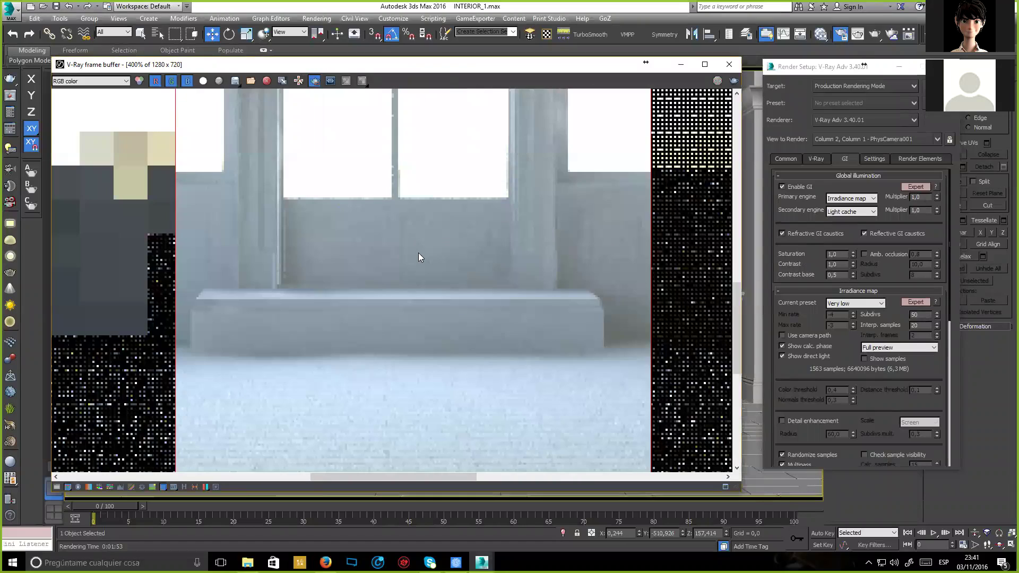
pyautogui.scroll(-1, 454, 281)
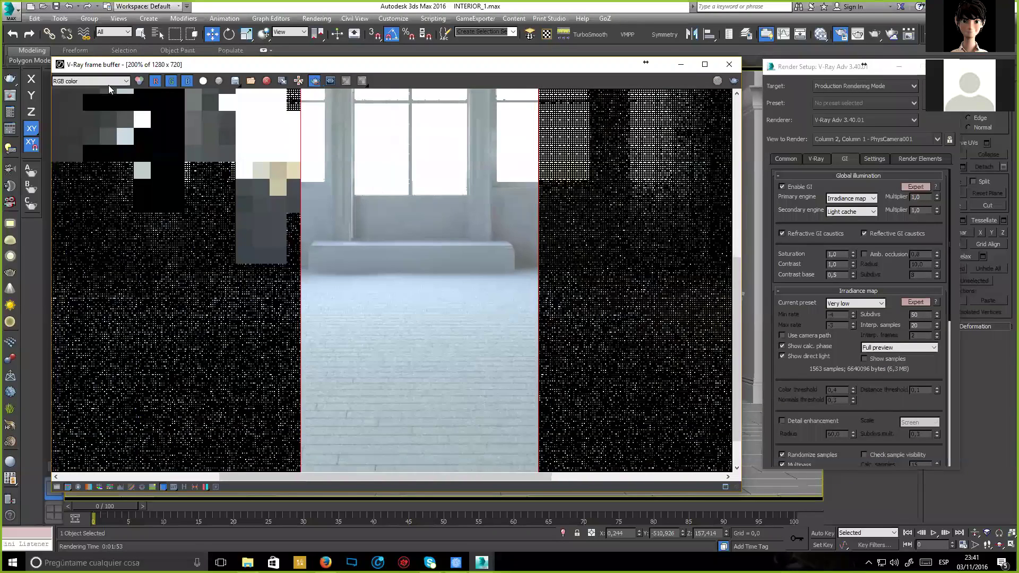
# Check the region's floor and window in the VRaySampleRate channel, then return the frame buffer to RGB color at 100%.
pyautogui.click(108, 82)
pyautogui.click(85, 118)
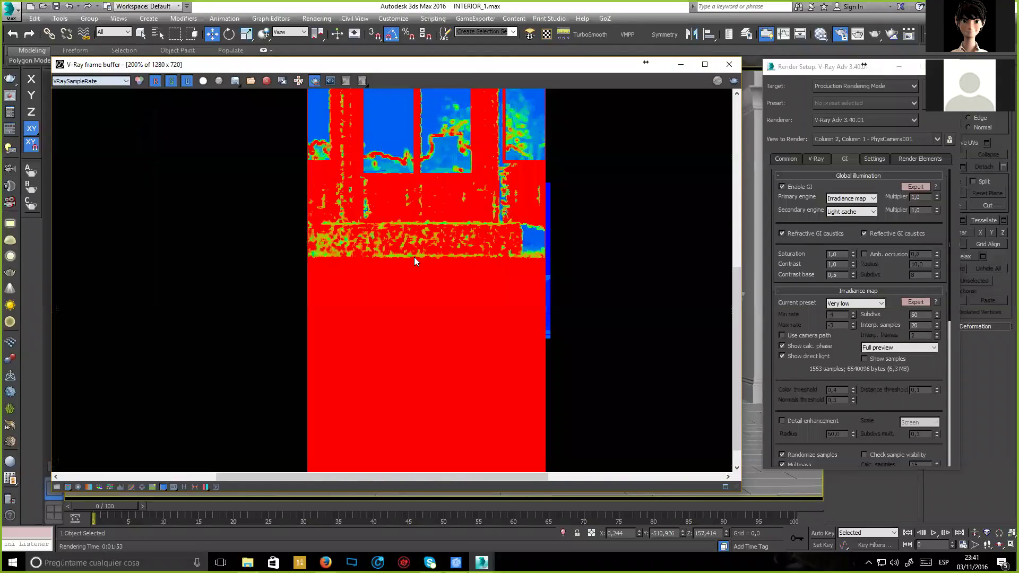
pyautogui.click(106, 81)
pyautogui.click(79, 90)
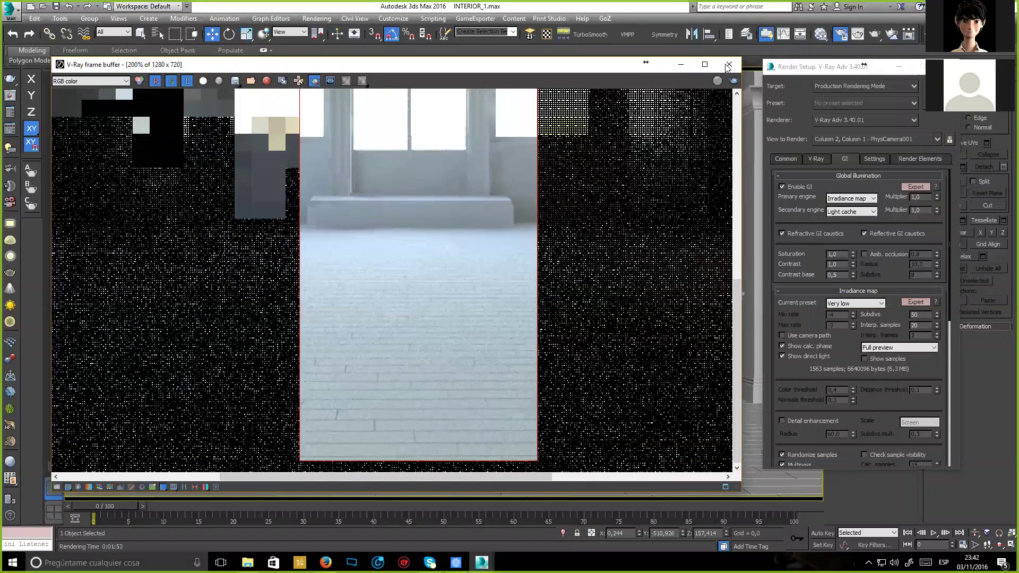
pyautogui.scroll(-1, 455, 203)
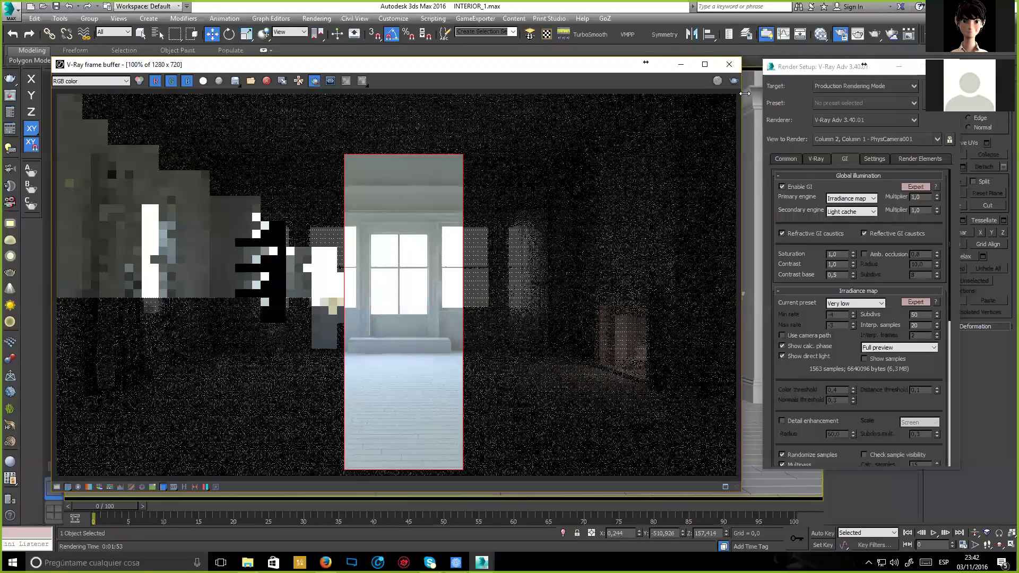
# Close the frame buffer and assign the VRayMtl Material #63 to the back and left-wall curtains.
pyautogui.click(730, 64)
pyautogui.click(584, 258)
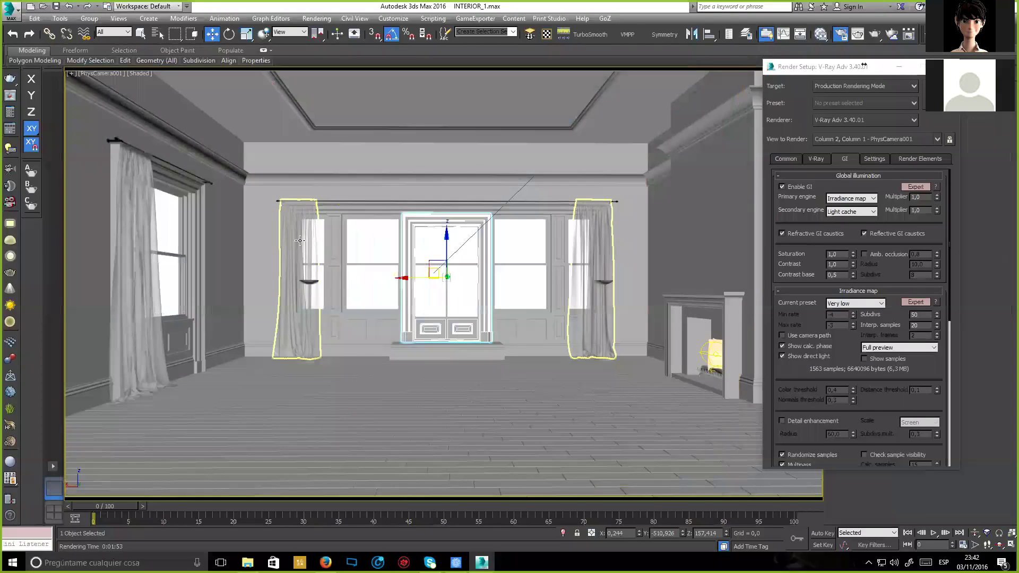
pyautogui.keyDown('ctrl'); pyautogui.click(146, 229); pyautogui.keyUp('ctrl')
pyautogui.press('m')
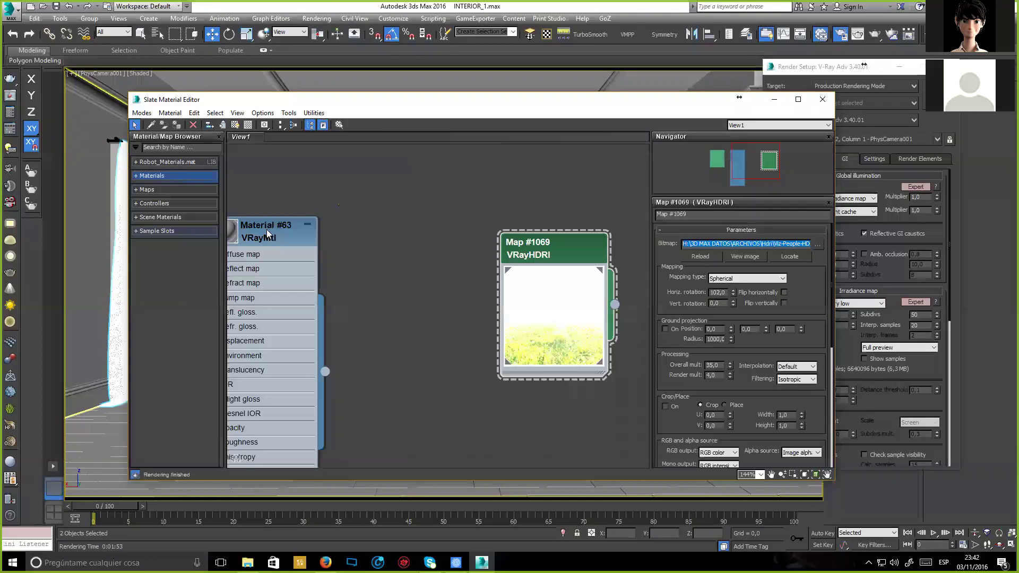
pyautogui.click(179, 125)
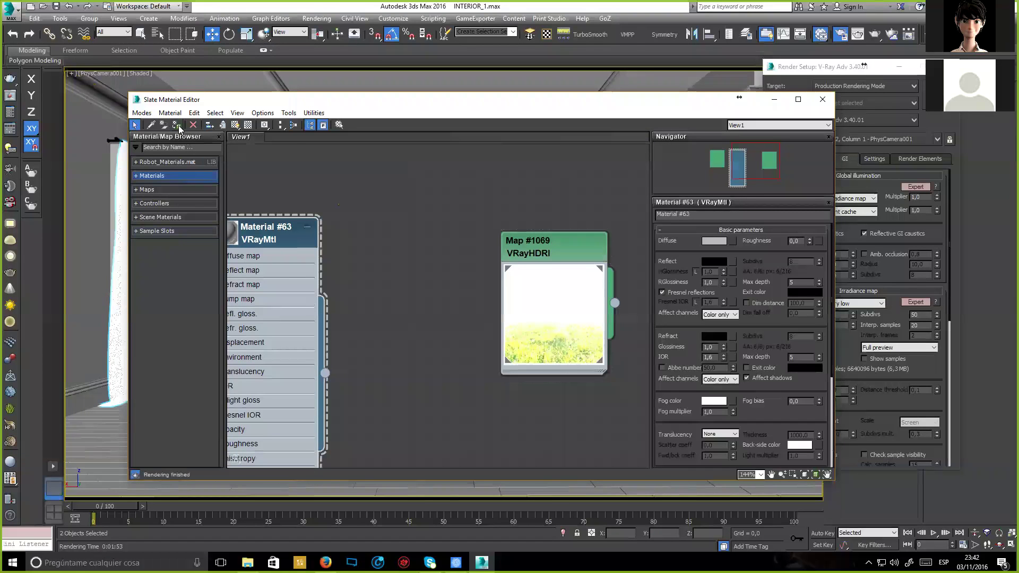
pyautogui.click(822, 99)
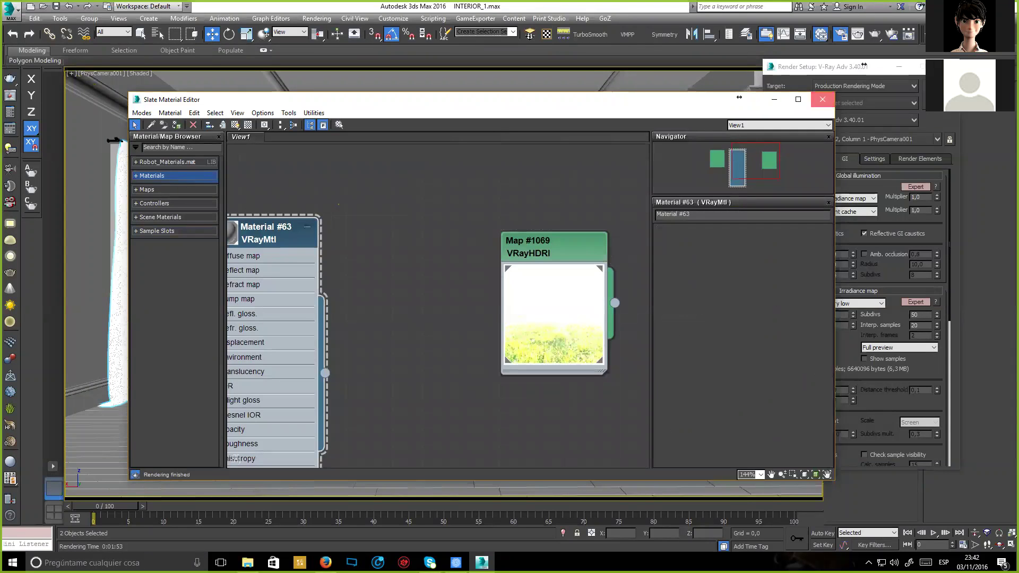
# Render the full physical camera view, then close the frame buffer and move the Render Setup window over the viewport.
pyautogui.click(497, 301)
pyautogui.rightClick(497, 301)
pyautogui.click(503, 331)
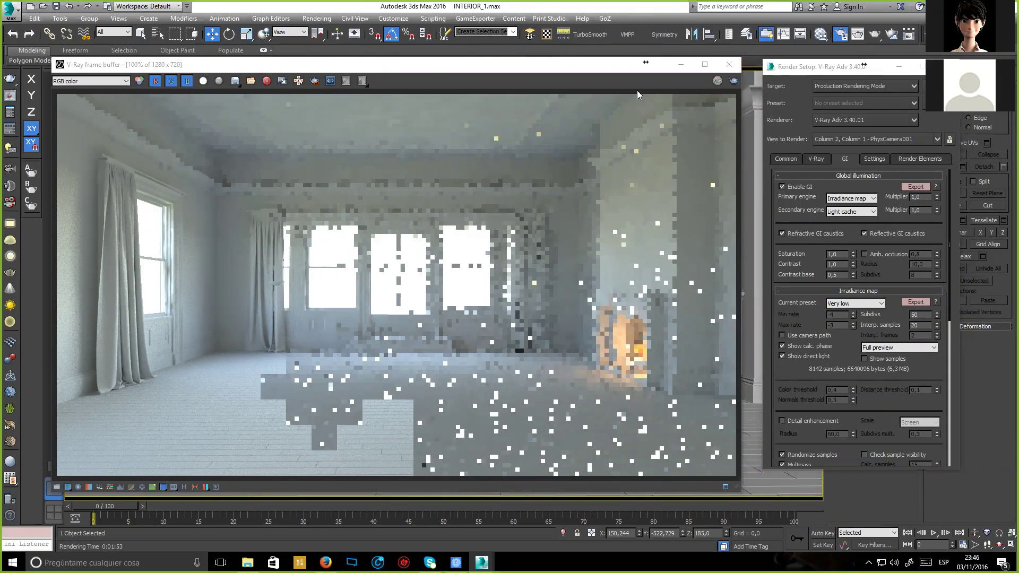
pyautogui.click(729, 64)
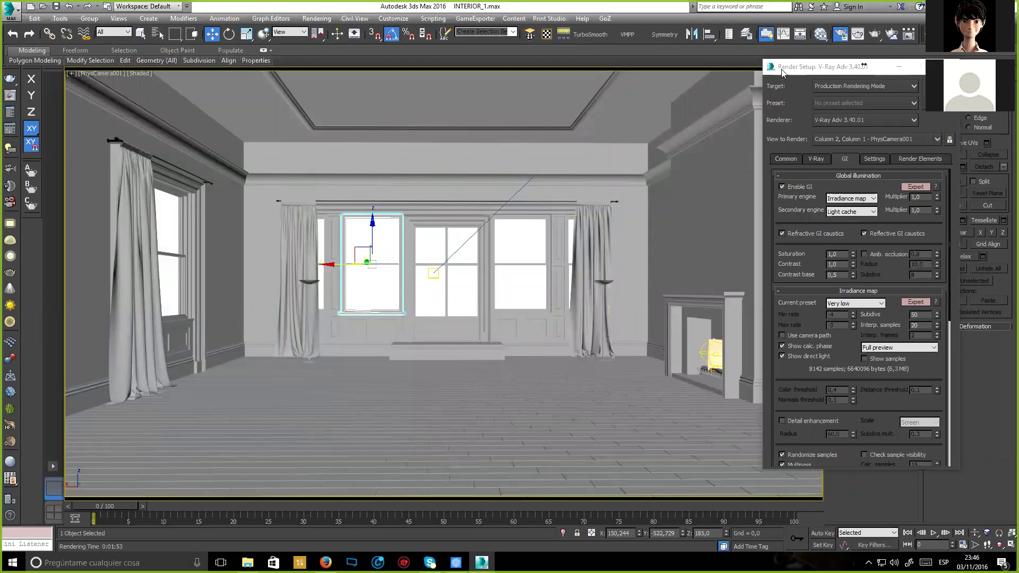
pyautogui.moveTo(783, 73); pyautogui.dragTo(642, 89)
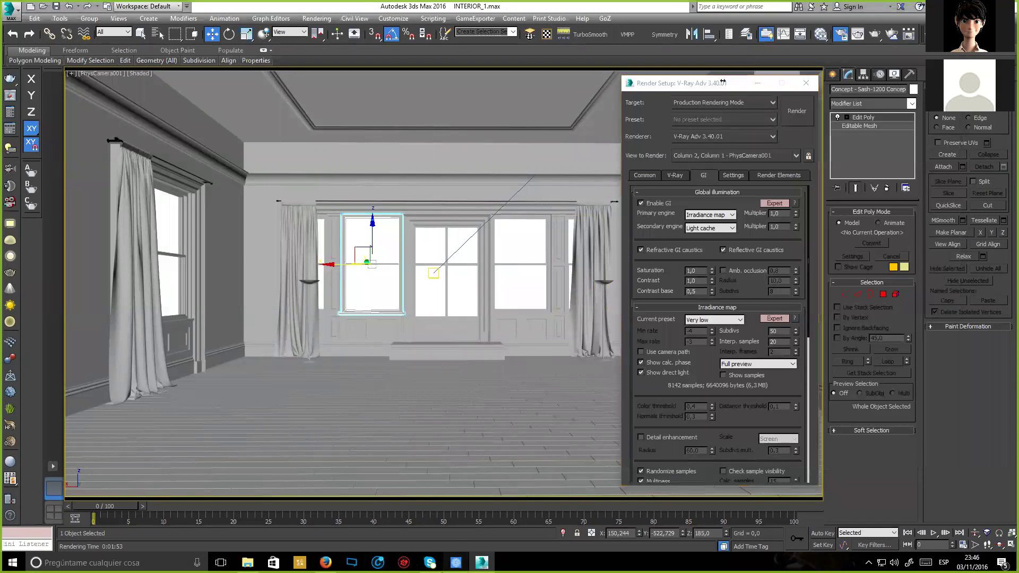
# Switch to the proyecto presentation and review its slides from the workshop title through modelling and materials to 4_ILUMINACIÓN.
pyautogui.hotkey('alt', 'Tab')
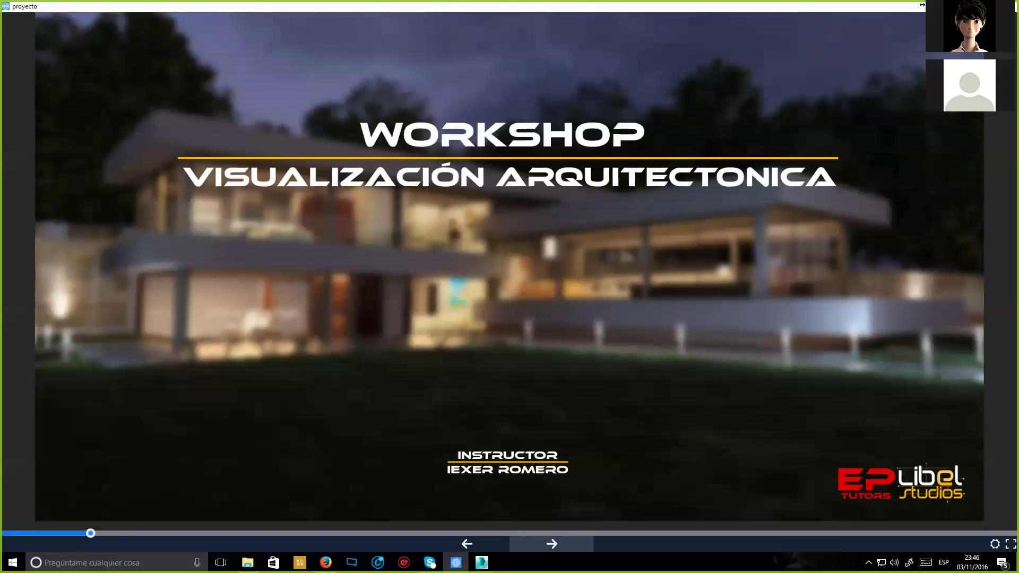
pyautogui.press('Right')
pyautogui.press('Right')
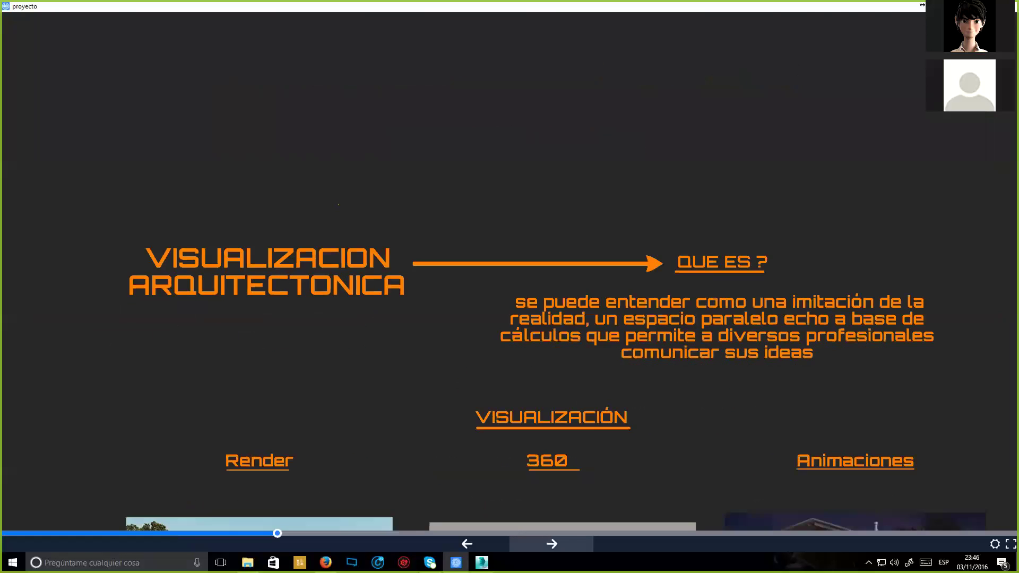
pyautogui.press('Right')
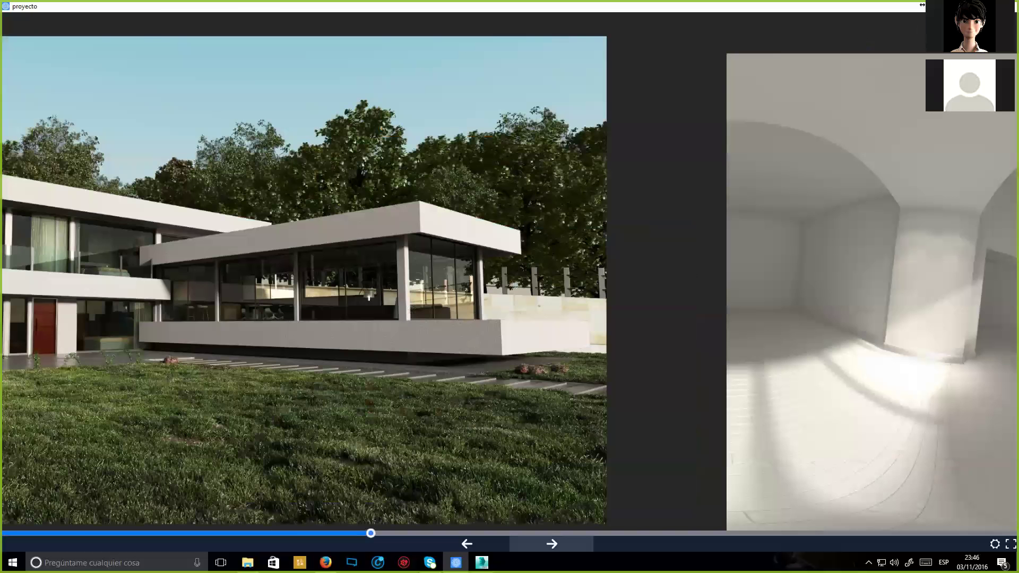
pyautogui.press('Right')
pyautogui.press('Right')
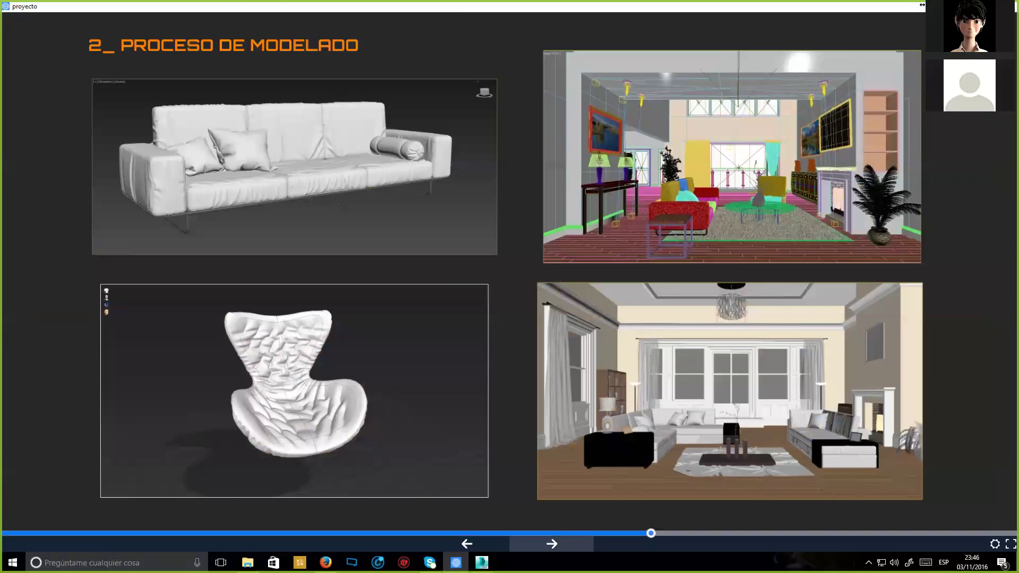
pyautogui.press('Right')
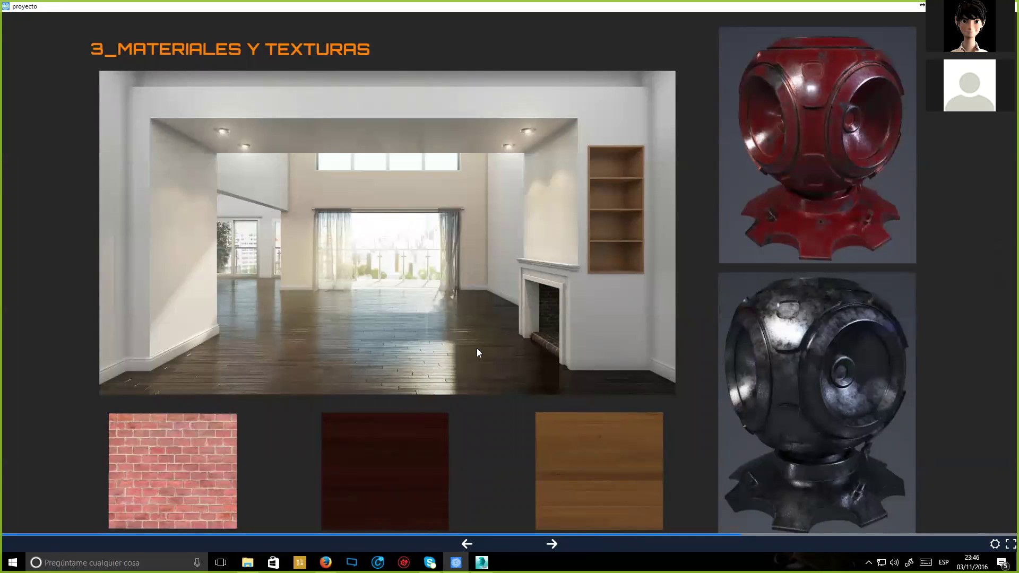
pyautogui.press('Right')
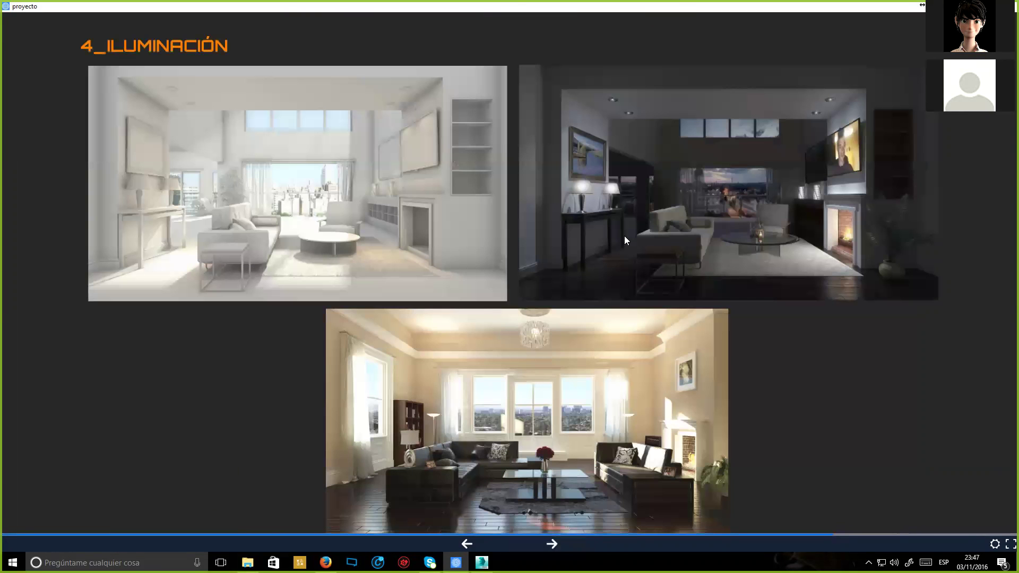
# Review the presentation's 5_RENDERIZADO slide through to the end of the slideshow.
pyautogui.press('Right')
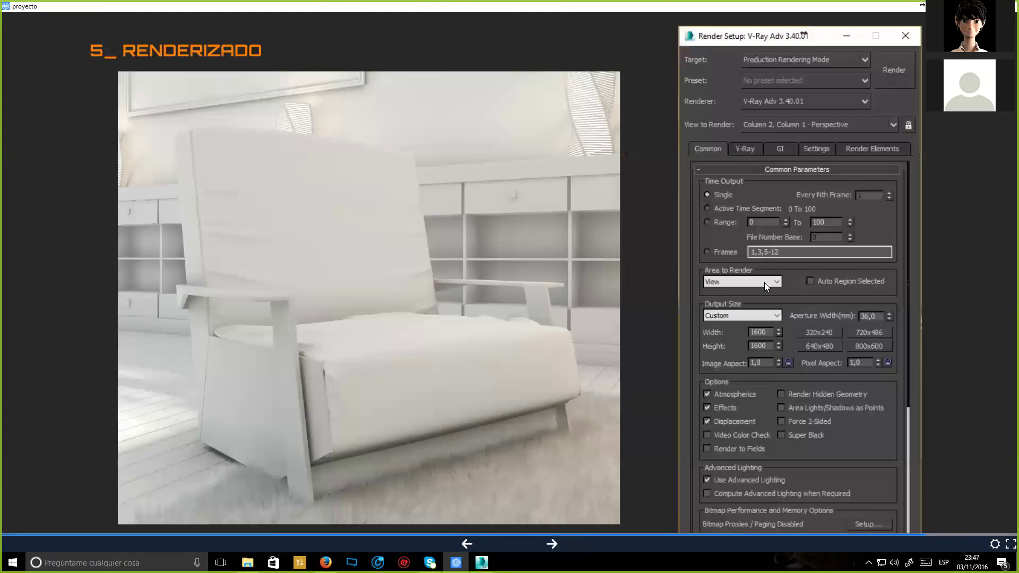
pyautogui.press('Right')
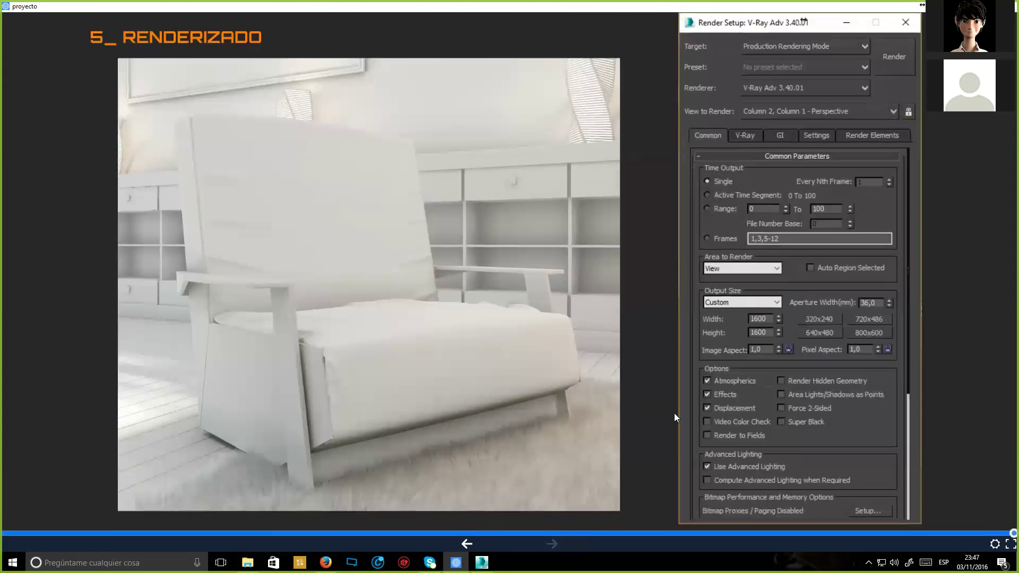
pyautogui.press('Right')
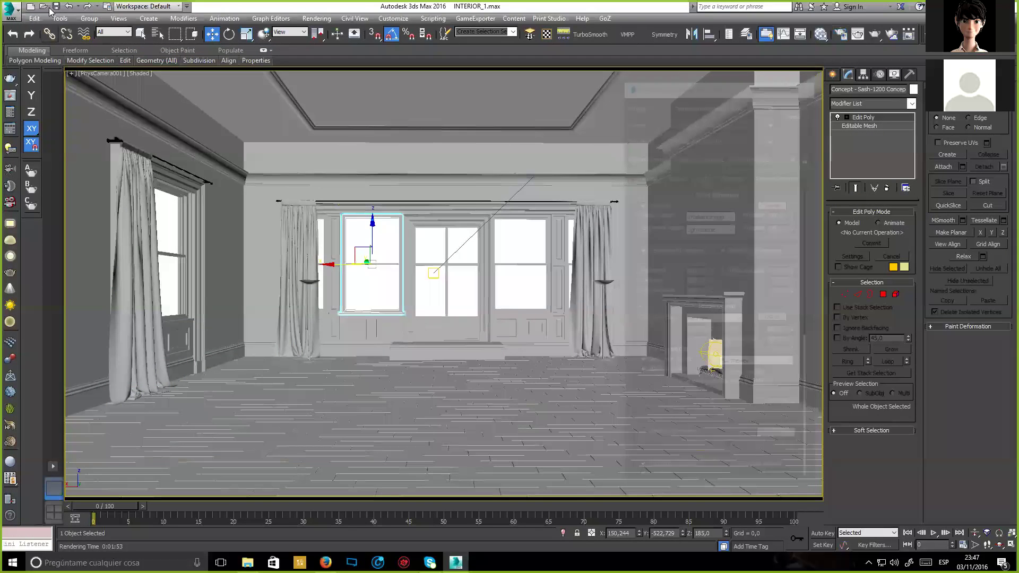
# Open the INTERIOR LIGHTS.max scene in 3ds Max, discarding the current scene's changes and adopting the file's unit scale.
pyautogui.click(44, 7)
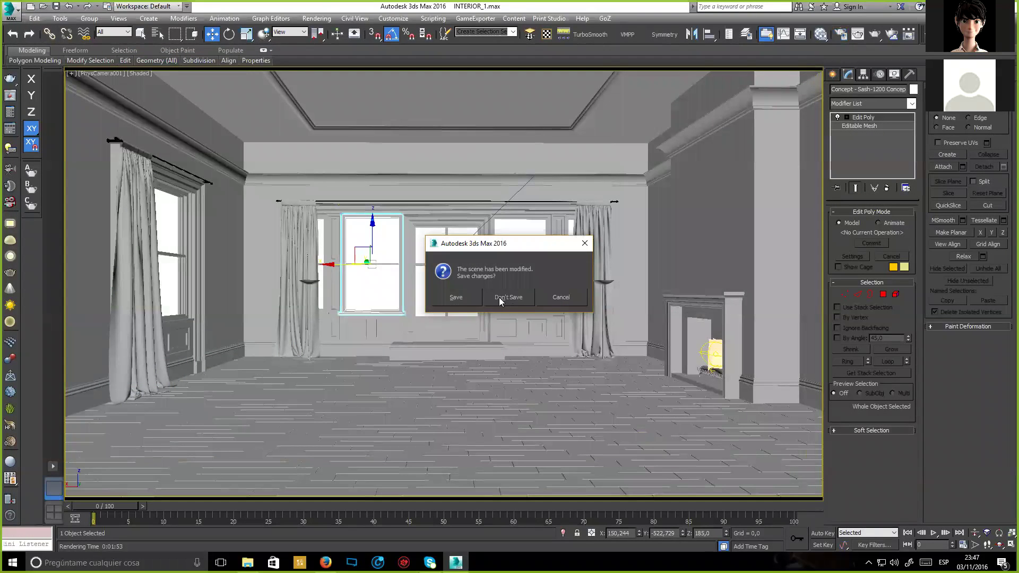
pyautogui.click(499, 297)
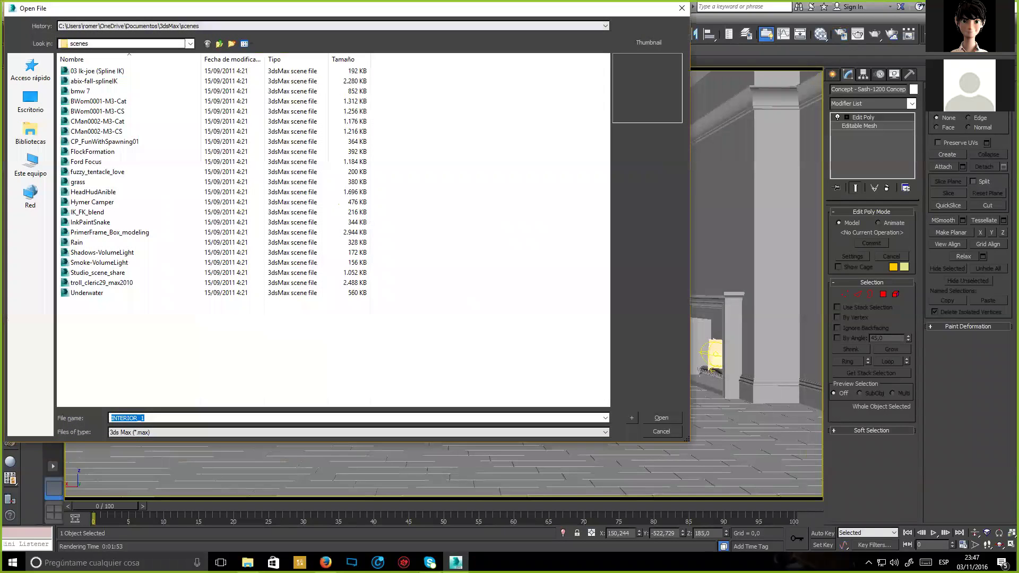
pyautogui.press('Escape')
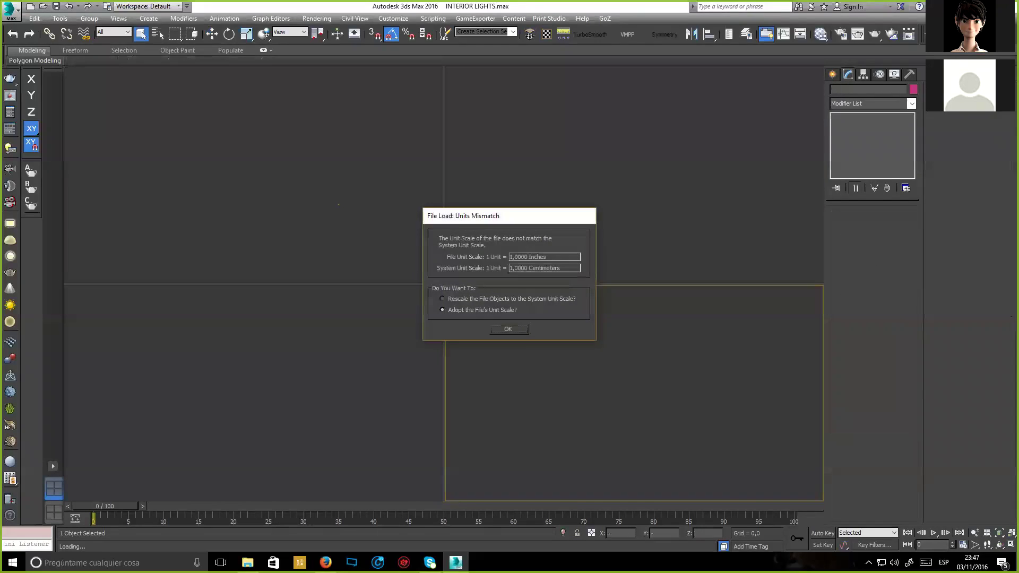
pyautogui.click(509, 330)
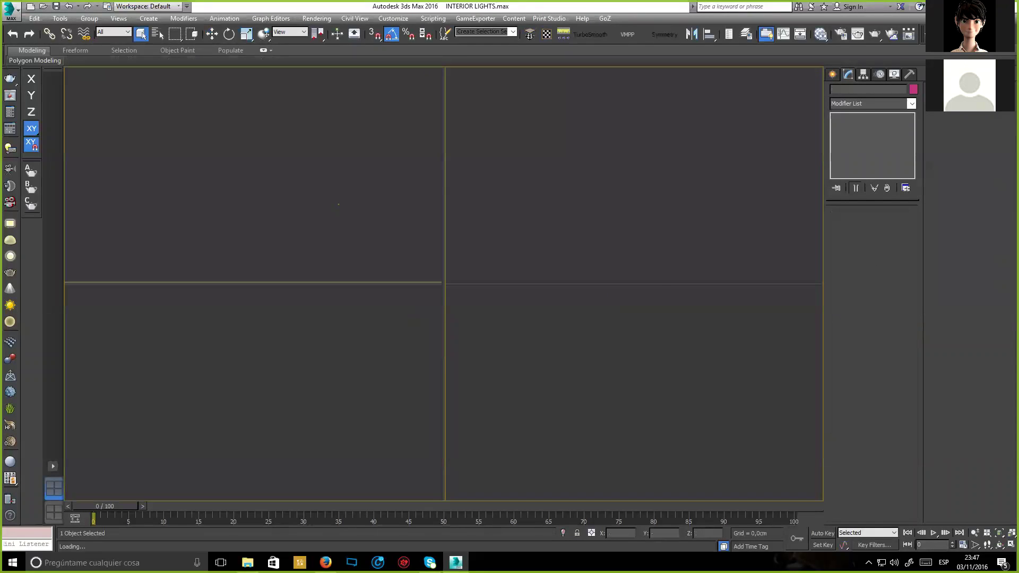
pyautogui.click(651, 375)
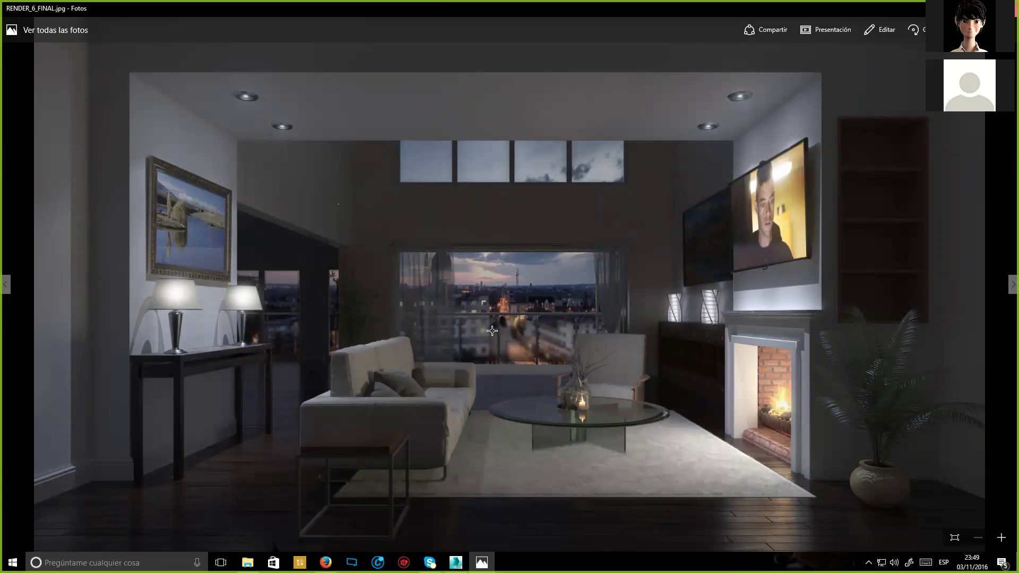
# Close the RENDER_6_FINAL.jpg image and select the plane light VRayLight029 at the balcony window, checking it in wireframe.
pyautogui.hotkey('alt', 'F4')
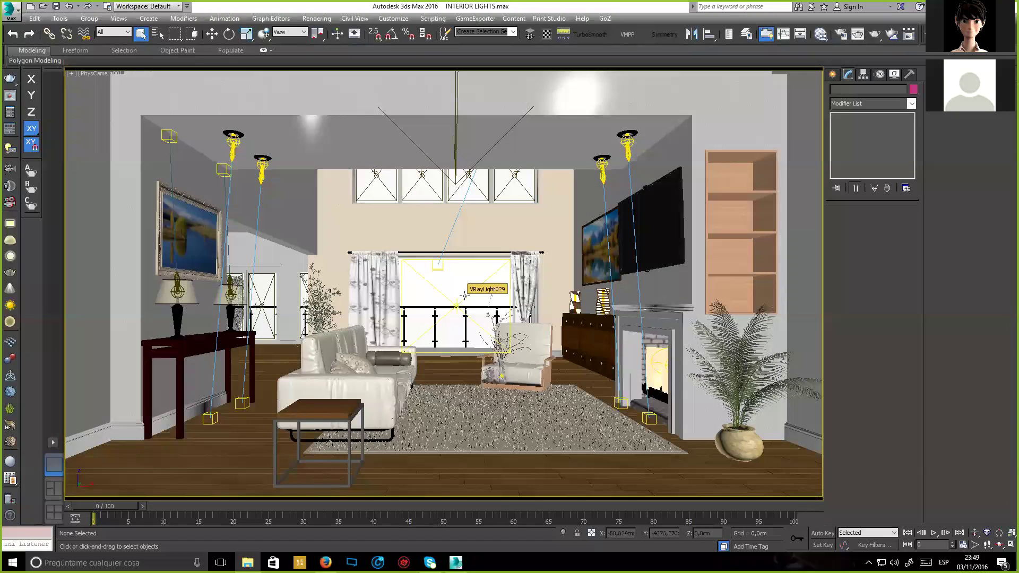
pyautogui.click(465, 295)
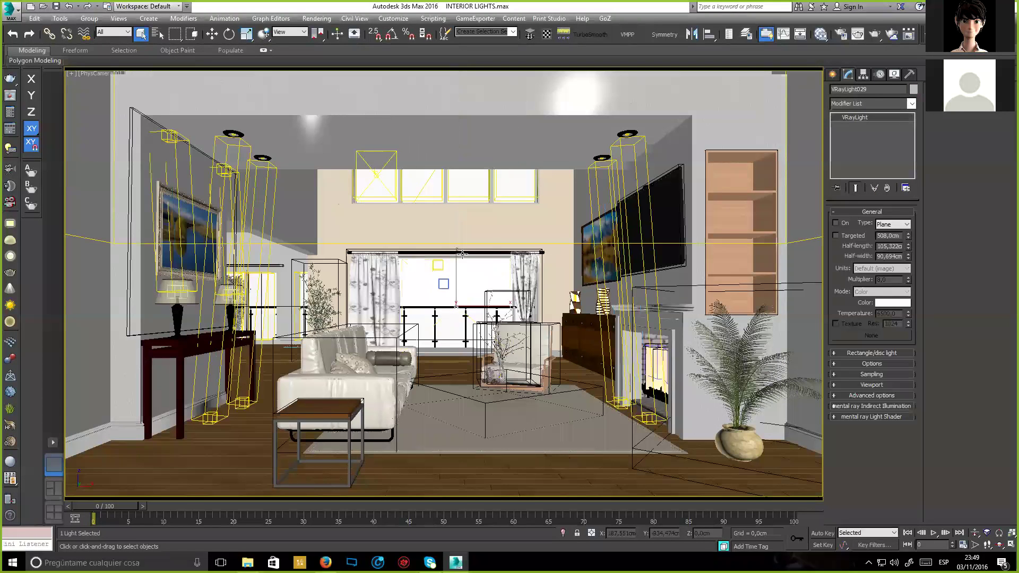
pyautogui.press('F3')
pyautogui.press('F3')
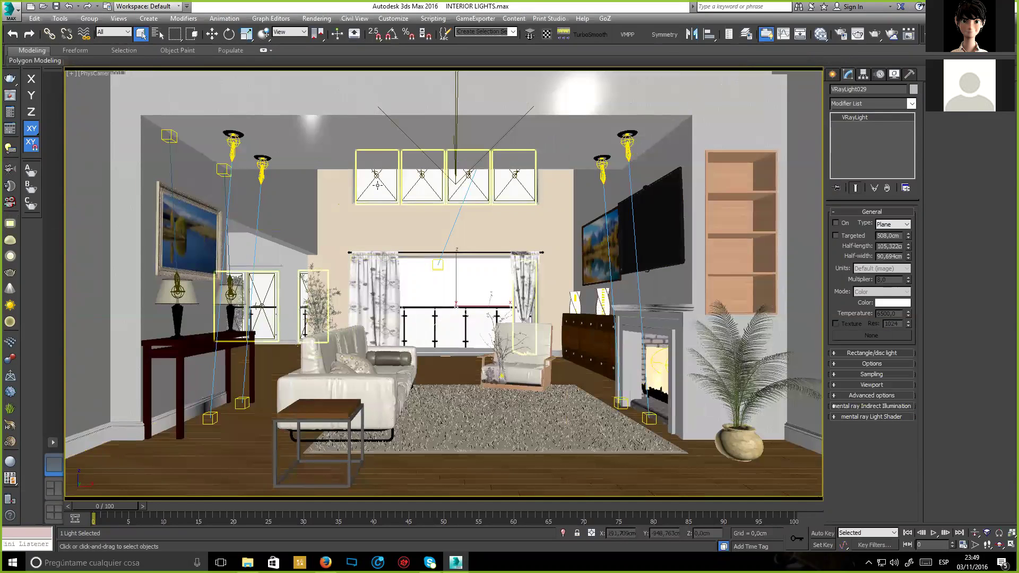
# Examine the balcony window light's placement in the maximized left, top and front wireframe views.
pyautogui.hotkey('alt', 'w')
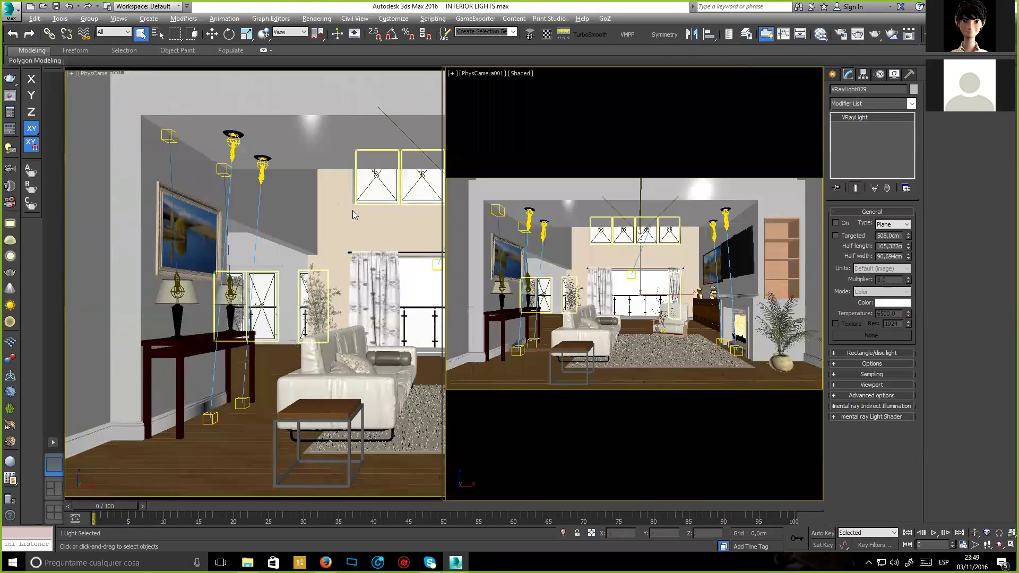
pyautogui.press('l')
pyautogui.hotkey('alt', 'w')
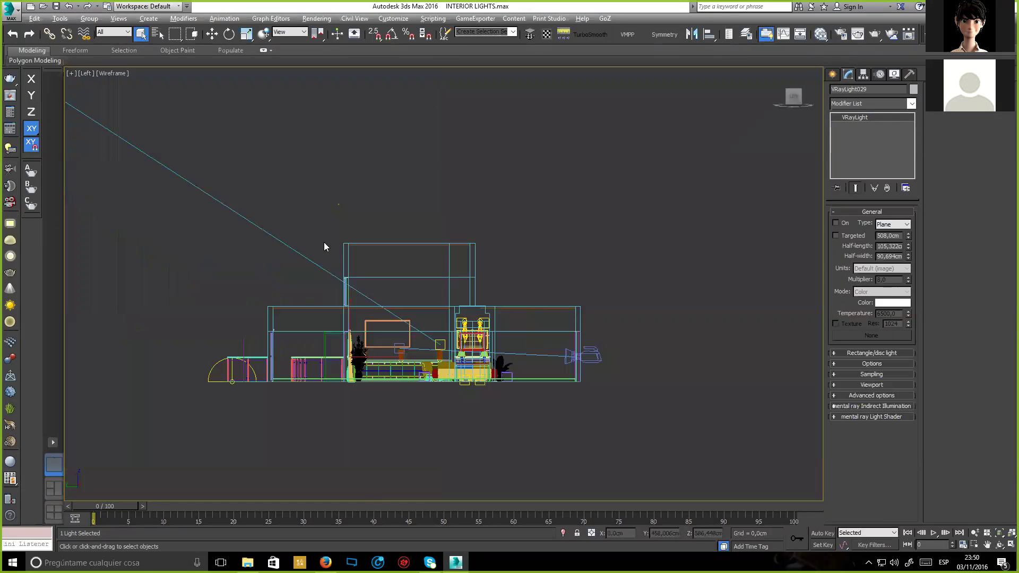
pyautogui.press('t')
pyautogui.scroll(10, 482, 239)
pyautogui.scroll(-5, 483, 239)
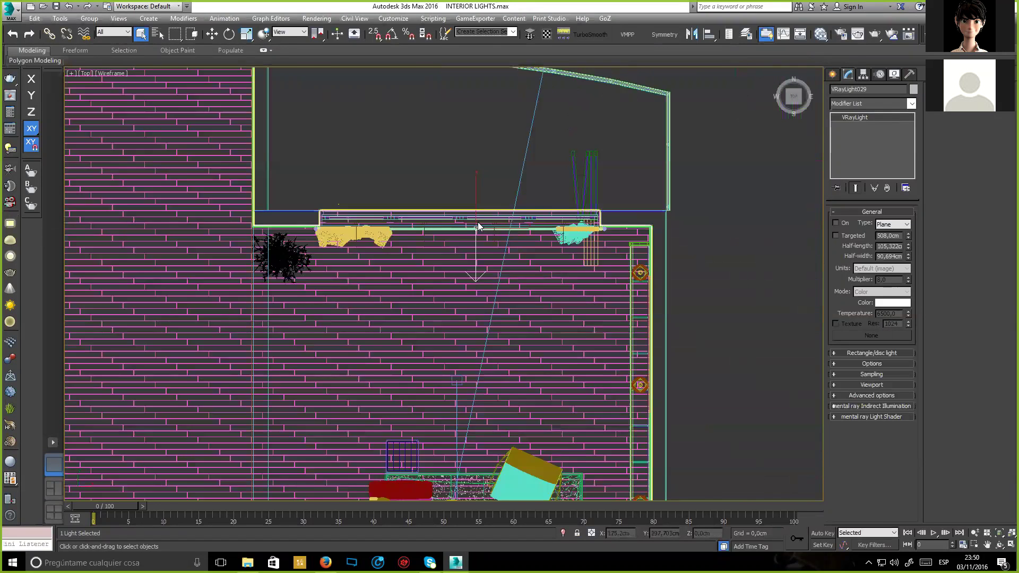
pyautogui.press('f')
pyautogui.scroll(5, 408, 240)
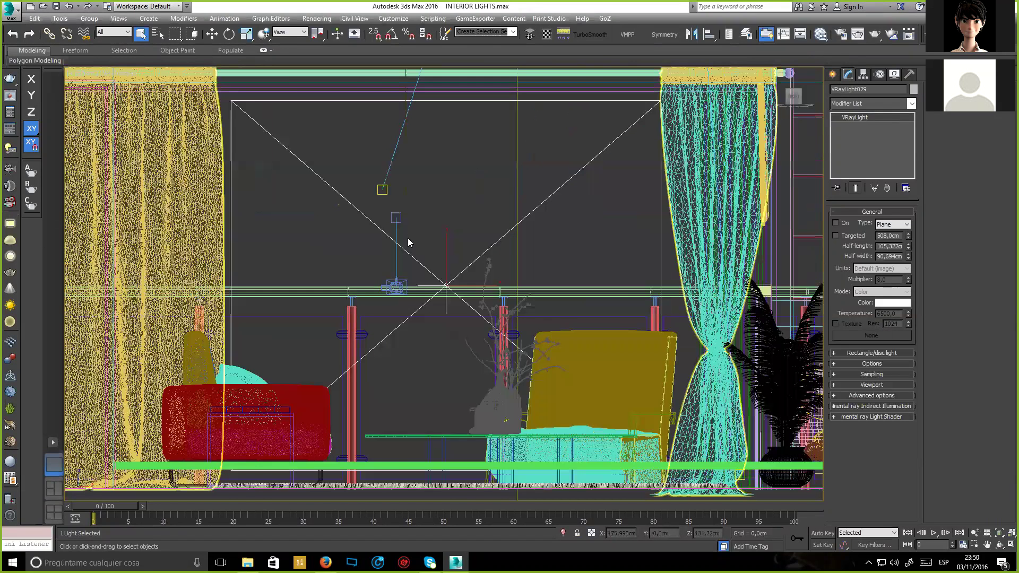
# Select the plane light VRayLight037 at the first upper window and check its edges against the window frame in the front view.
pyautogui.scroll(5, 408, 239)
pyautogui.click(389, 227)
pyautogui.scroll(3, 341, 170)
pyautogui.scroll(5, 319, 160)
pyautogui.scroll(-6, 303, 158)
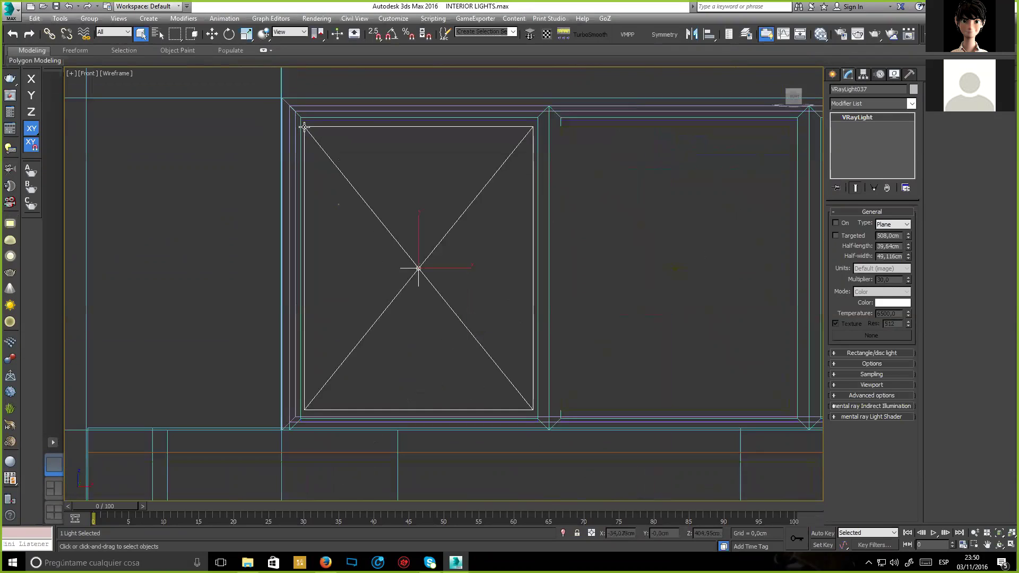
pyautogui.scroll(4, 530, 132)
pyautogui.scroll(-4, 529, 141)
# Examine in the top view where the upper-window light sits relative to the glass and curtain, keeping the light selected.
pyautogui.press('t')
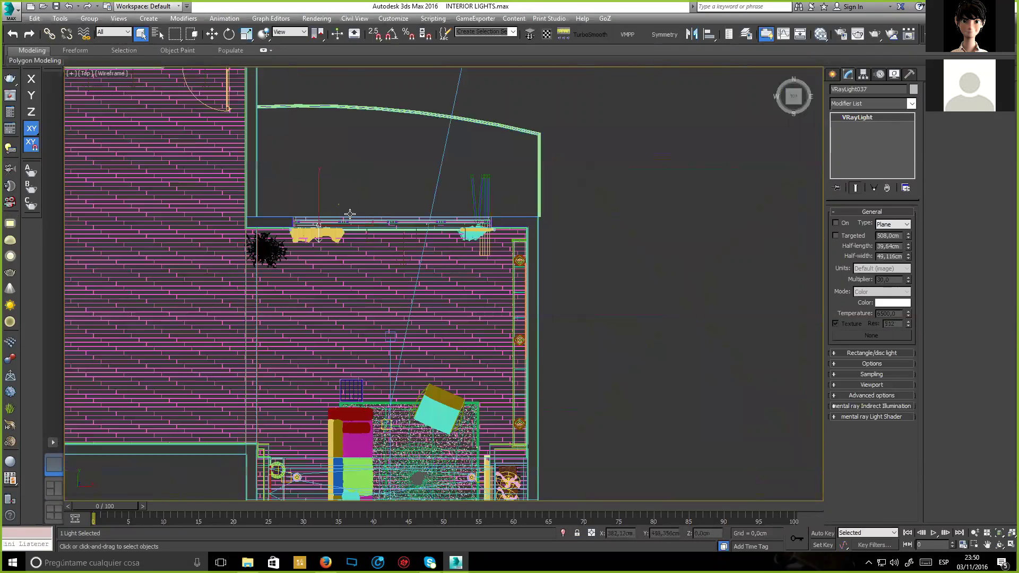
pyautogui.scroll(5, 378, 207)
pyautogui.scroll(5, 340, 244)
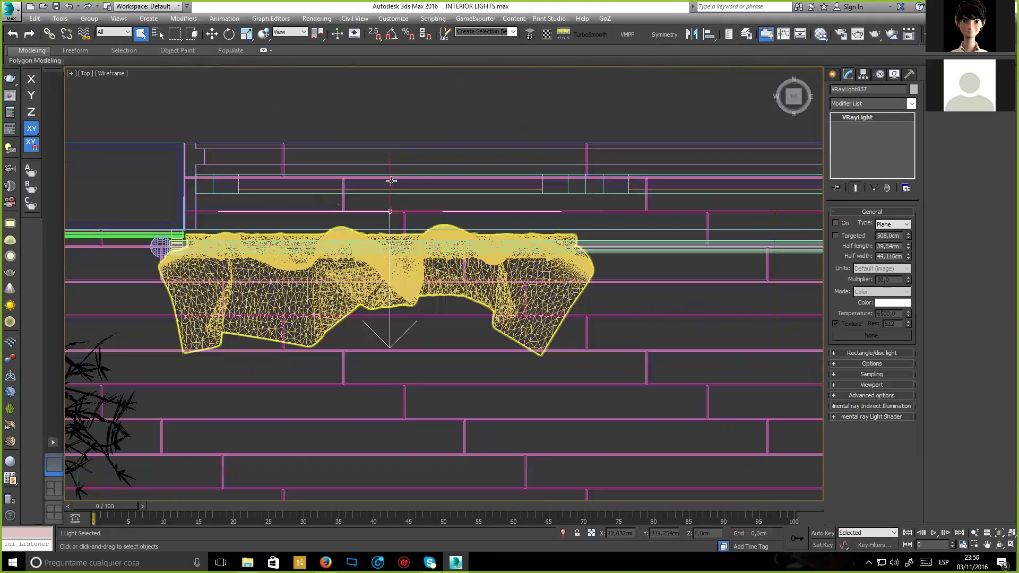
pyautogui.scroll(2, 301, 175)
pyautogui.moveTo(303, 172); pyautogui.dragTo(292, 174, button='middle')
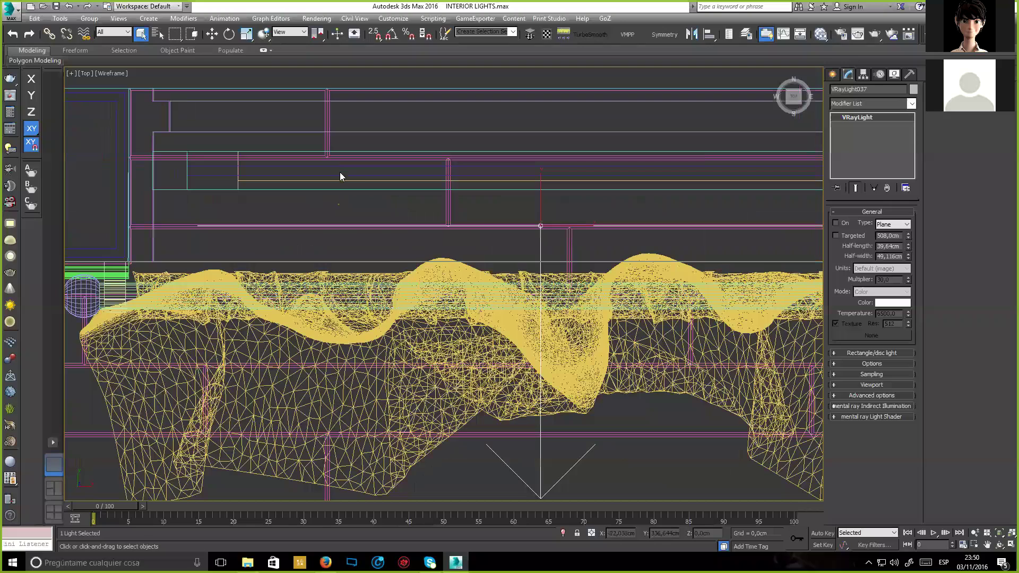
pyautogui.click(511, 230)
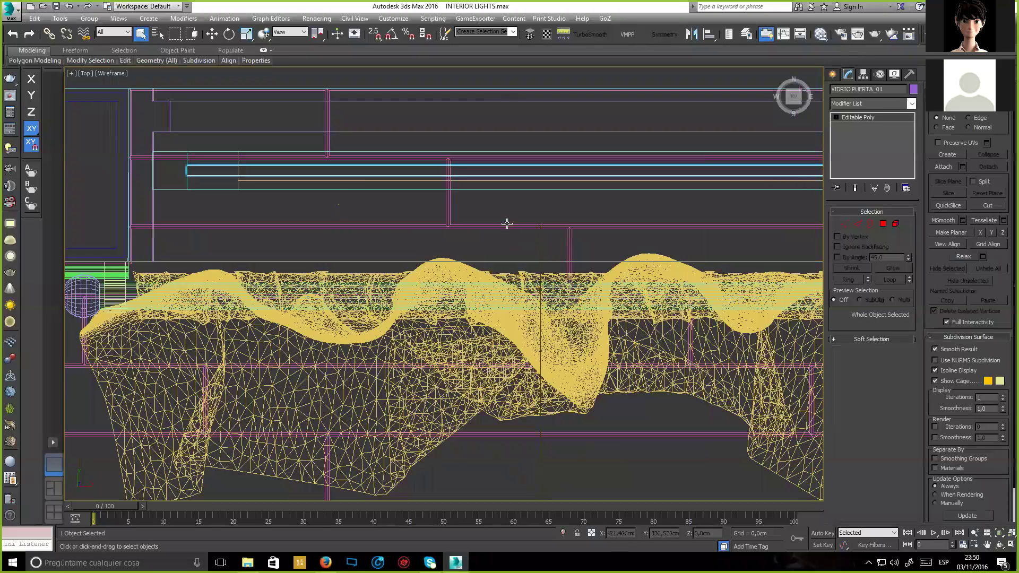
pyautogui.scroll(-2, 507, 196)
pyautogui.click(507, 197)
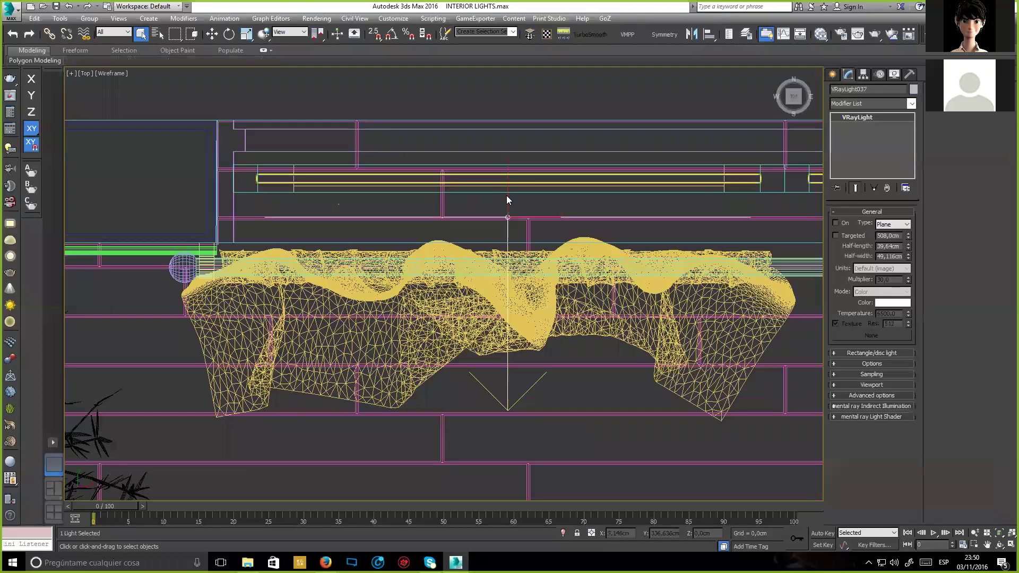
pyautogui.scroll(-2, 507, 197)
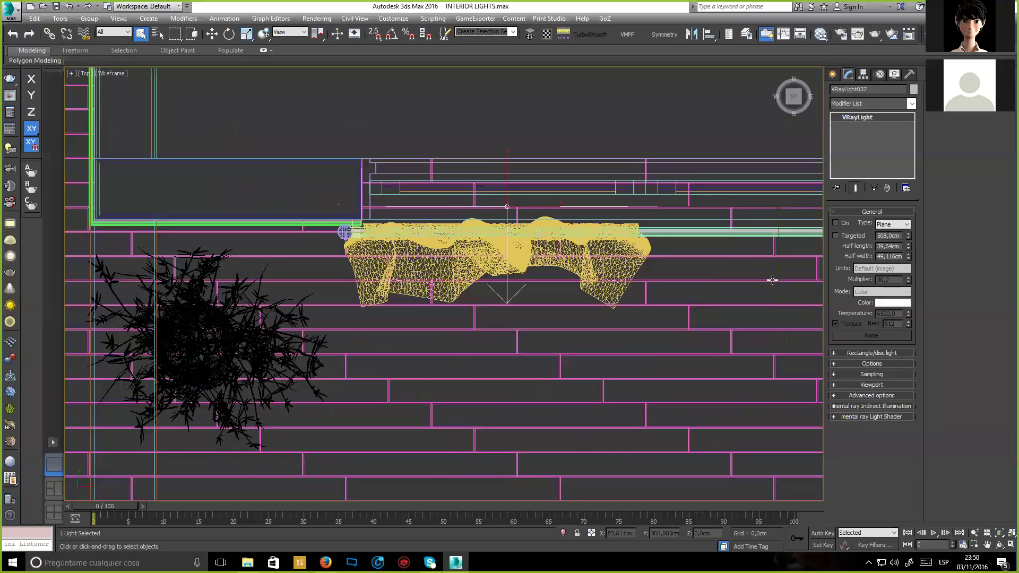
# Expand the Options settings of the upper-window light and review its Skylight portal setting.
pyautogui.click(871, 353)
pyautogui.click(872, 353)
pyautogui.click(871, 364)
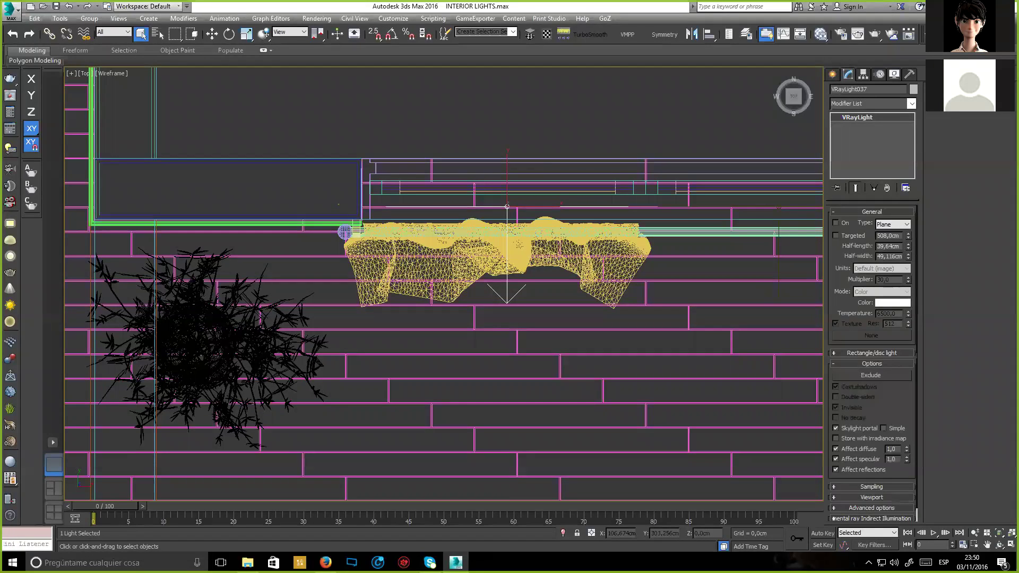
pyautogui.scroll(-1, 873, 364)
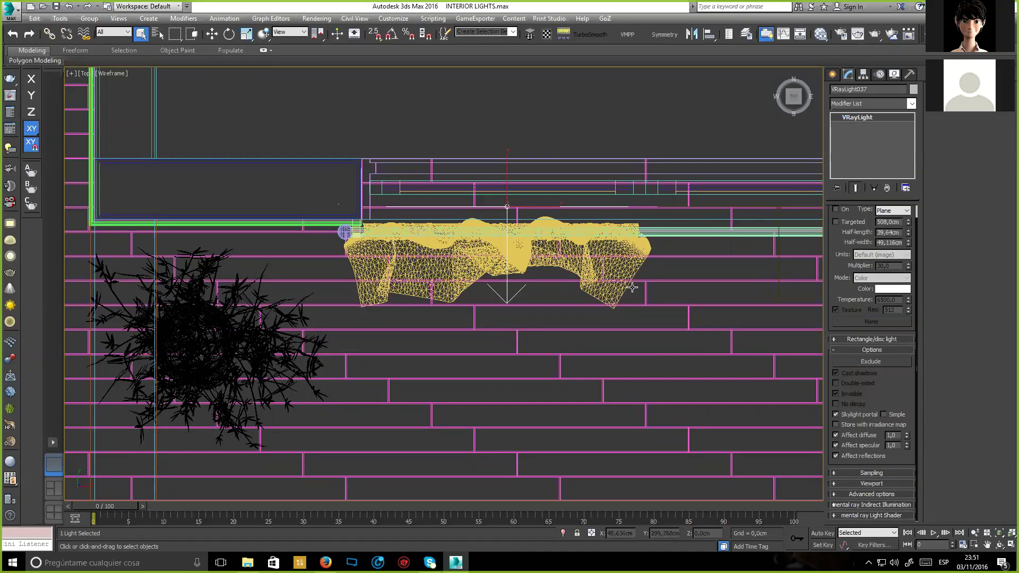
pyautogui.moveTo(640, 283); pyautogui.dragTo(629, 291, button='middle')
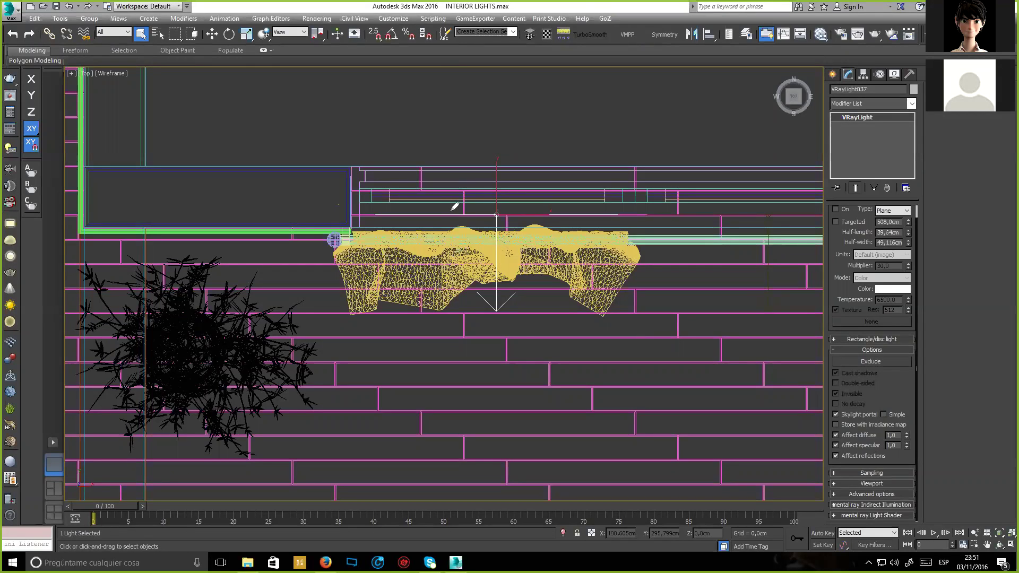
# Sketch over the top view two thick vertical lines with crossbars marking the window opening, plus an arrow pointing away from it.
pyautogui.moveTo(452, 205); pyautogui.dragTo(450, 424)
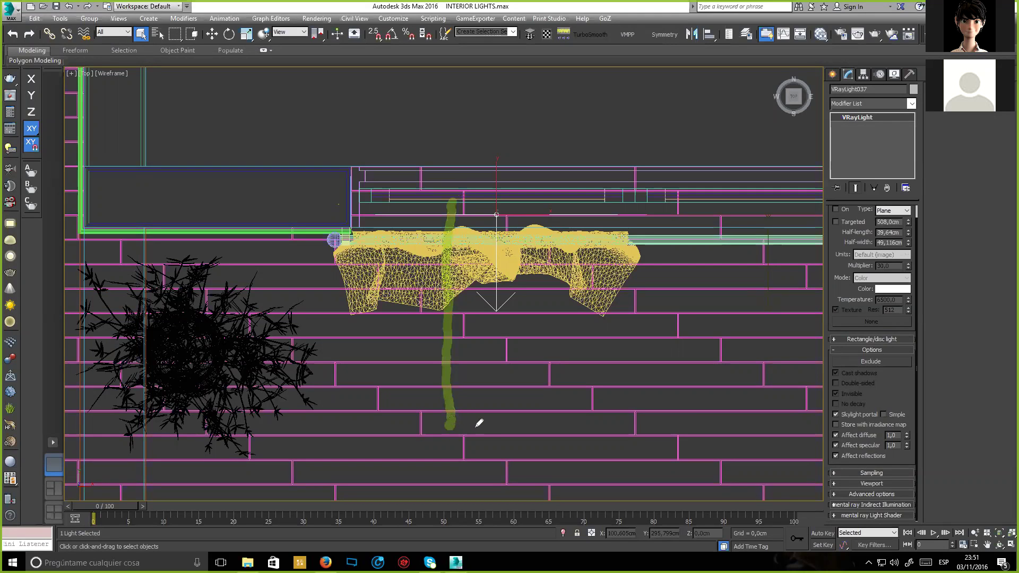
pyautogui.moveTo(479, 429)
pyautogui.mouseDown()
pyautogui.moveTo(470, 353)
pyautogui.moveTo(477, 198)
pyautogui.mouseUp()
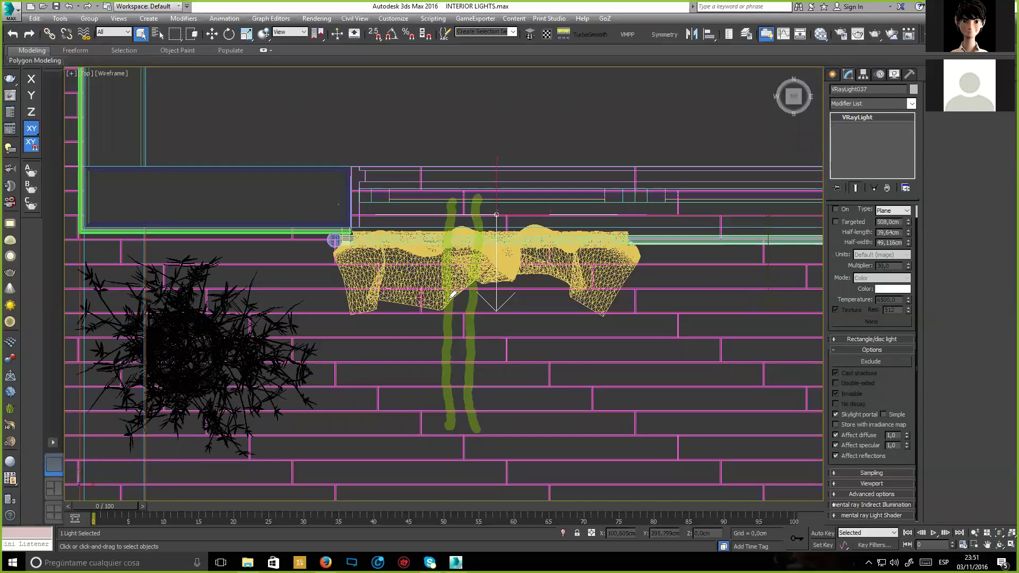
pyautogui.moveTo(441, 358); pyautogui.dragTo(484, 357)
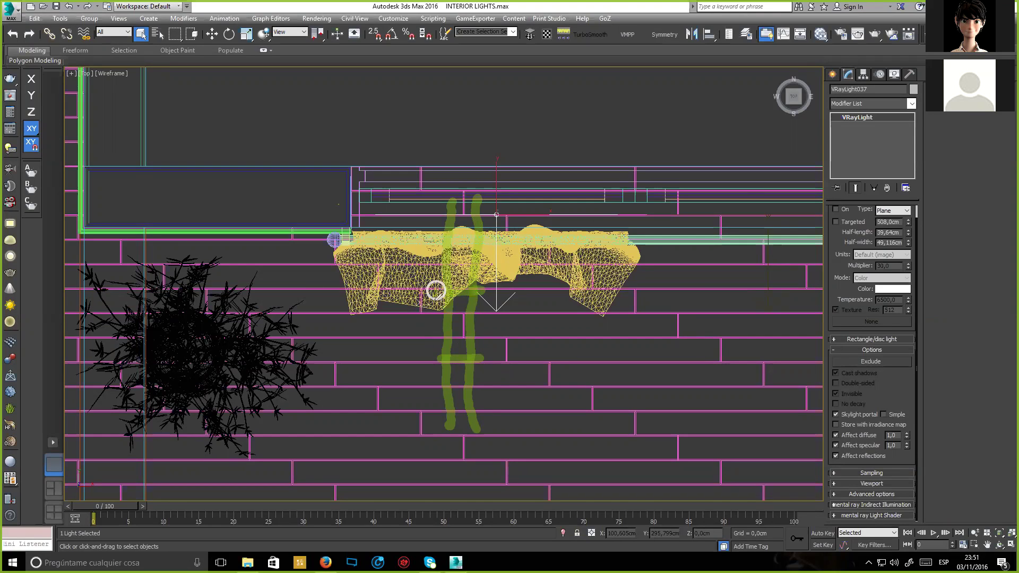
pyautogui.moveTo(431, 360)
pyautogui.mouseDown()
pyautogui.moveTo(434, 315)
pyautogui.moveTo(392, 326)
pyautogui.moveTo(415, 323)
pyautogui.mouseUp()
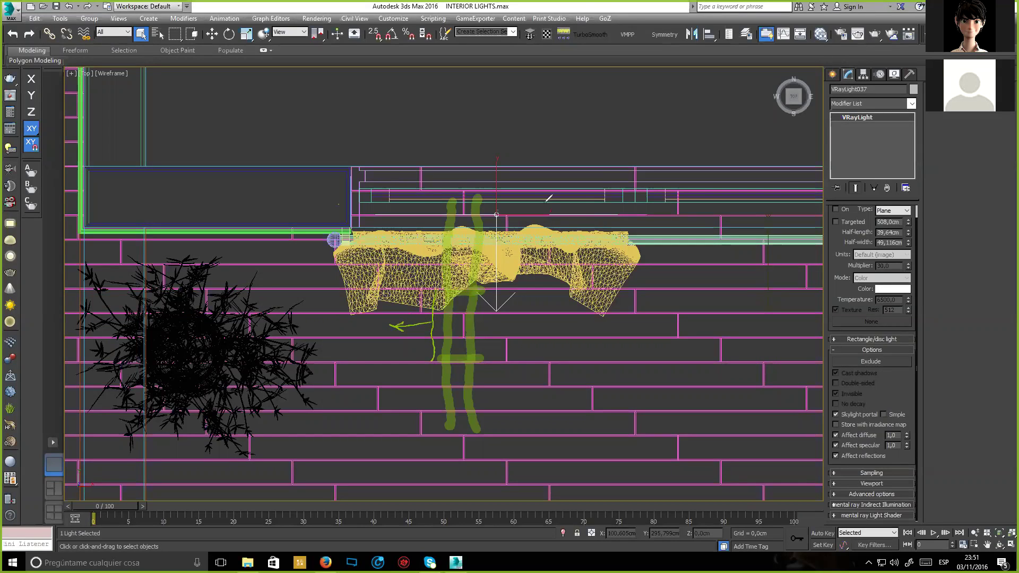
# Sketch a series of diagonal light rays over the top view on the opposite side of the window opening from the arrow.
pyautogui.moveTo(564, 162)
pyautogui.mouseDown()
pyautogui.moveTo(494, 250)
pyautogui.moveTo(593, 178)
pyautogui.mouseUp()
pyautogui.moveTo(492, 294); pyautogui.dragTo(615, 205)
pyautogui.moveTo(488, 325); pyautogui.dragTo(645, 223)
pyautogui.moveTo(493, 345); pyautogui.dragTo(650, 244)
pyautogui.moveTo(543, 345)
pyautogui.mouseDown()
pyautogui.moveTo(506, 363)
pyautogui.moveTo(673, 269)
pyautogui.mouseUp()
pyautogui.moveTo(497, 400); pyautogui.dragTo(691, 312)
pyautogui.moveTo(532, 419); pyautogui.dragTo(692, 353)
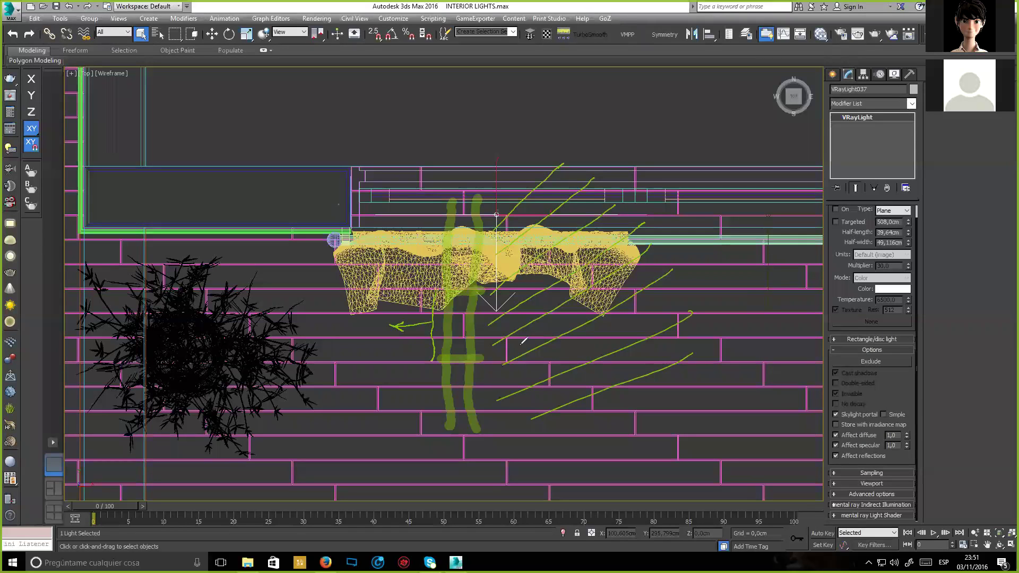
# Circle the Skylight portal option and sketch rays fanning out from the opening, then erase the sketches over the viewport.
pyautogui.moveTo(436, 296); pyautogui.dragTo(259, 424)
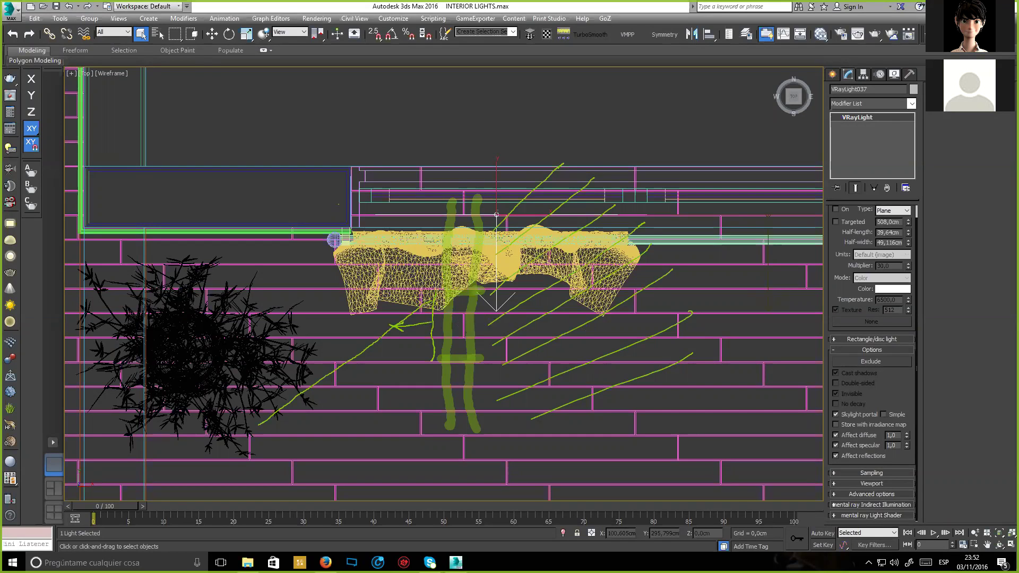
pyautogui.moveTo(874, 408)
pyautogui.mouseDown()
pyautogui.moveTo(838, 407)
pyautogui.moveTo(885, 413)
pyautogui.mouseUp()
pyautogui.moveTo(433, 312)
pyautogui.mouseDown()
pyautogui.moveTo(312, 311)
pyautogui.moveTo(428, 307)
pyautogui.moveTo(325, 293)
pyautogui.moveTo(423, 312)
pyautogui.mouseUp()
pyautogui.moveTo(296, 339); pyautogui.dragTo(422, 321)
pyautogui.moveTo(323, 356)
pyautogui.mouseDown()
pyautogui.moveTo(397, 343)
pyautogui.moveTo(359, 362)
pyautogui.mouseUp()
pyautogui.moveTo(323, 289)
pyautogui.mouseDown()
pyautogui.moveTo(424, 303)
pyautogui.moveTo(343, 276)
pyautogui.mouseUp()
pyautogui.moveTo(428, 351); pyautogui.dragTo(343, 385)
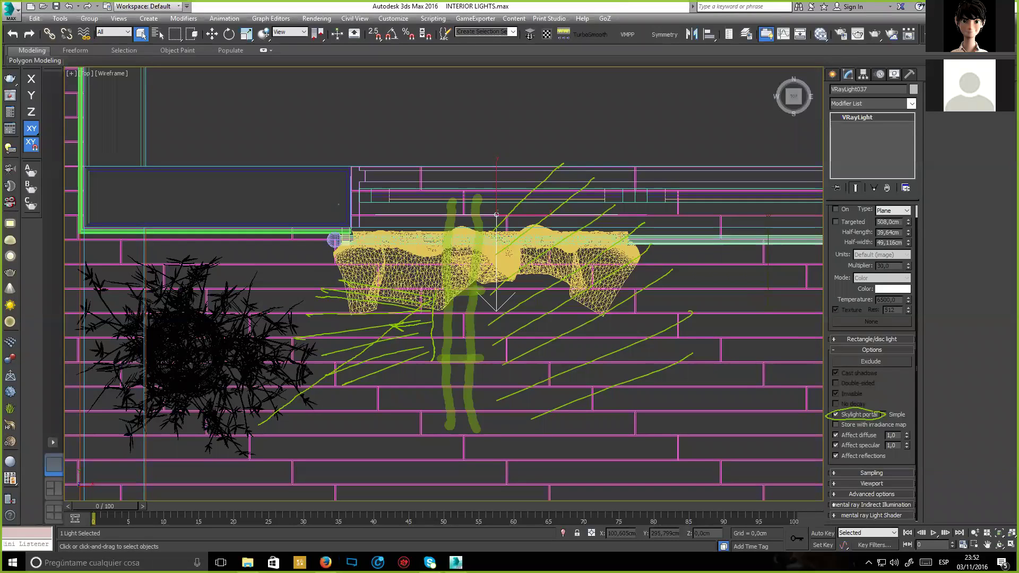
pyautogui.moveTo(334, 297)
pyautogui.mouseDown()
pyautogui.moveTo(348, 358)
pyautogui.moveTo(364, 372)
pyautogui.moveTo(444, 310)
pyautogui.moveTo(555, 294)
pyautogui.moveTo(515, 199)
pyautogui.moveTo(607, 361)
pyautogui.moveTo(566, 412)
pyautogui.moveTo(477, 292)
pyautogui.mouseUp()
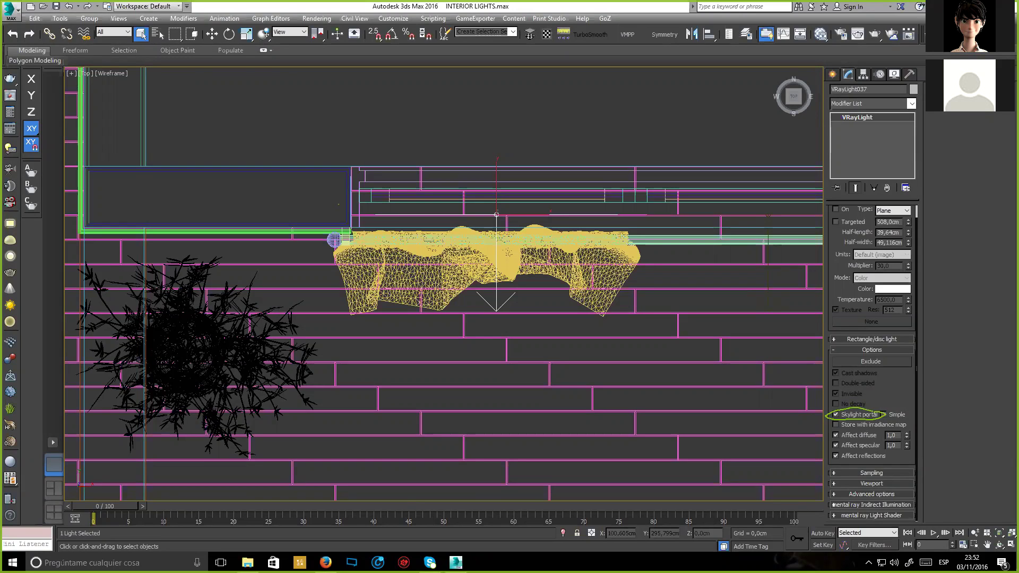
# Activate the Move tool and frame the selected upper-window light in the front view.
pyautogui.moveTo(690, 298); pyautogui.dragTo(503, 268, button='middle')
pyautogui.scroll(-6, 599, 294)
pyautogui.scroll(-3, 561, 283)
pyautogui.scroll(6, 559, 281)
pyautogui.press('w')
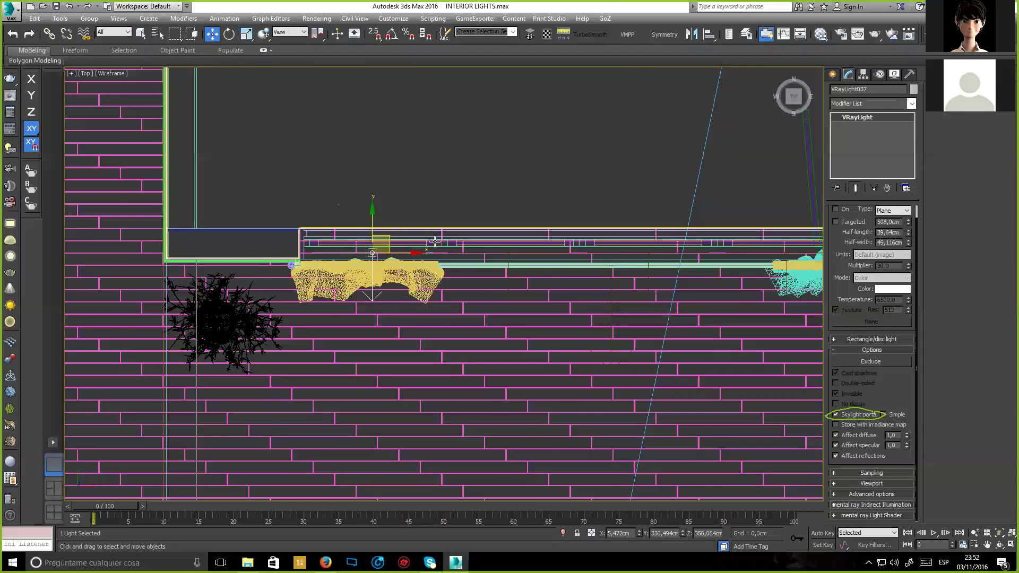
pyautogui.scroll(-3, 494, 268)
pyautogui.moveTo(523, 335); pyautogui.dragTo(438, 306, button='middle')
pyautogui.scroll(-3, 438, 307)
pyautogui.press('z')
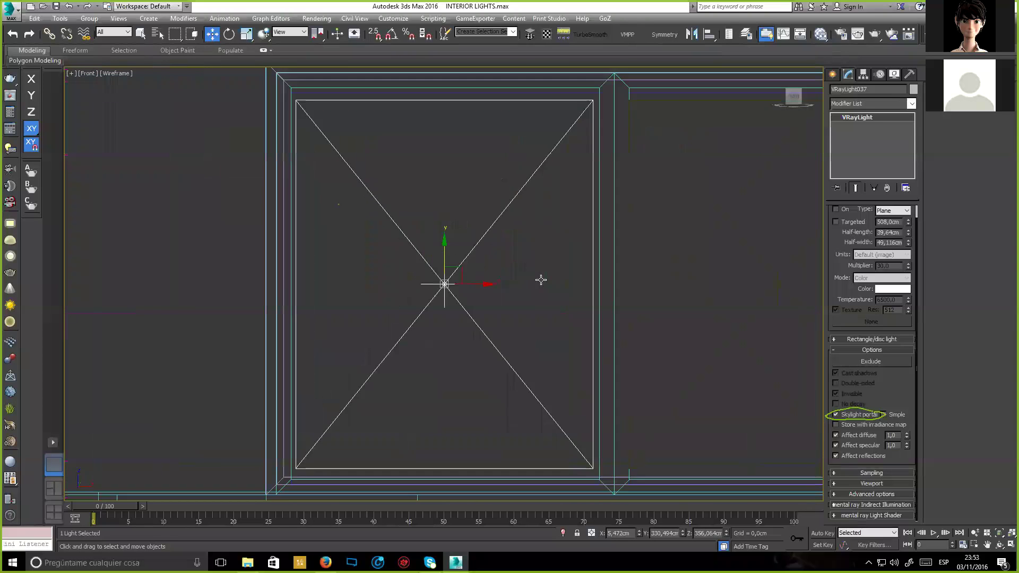
# Deselect the window light in the front view and switch the viewport to the physical camera.
pyautogui.press('f')
pyautogui.scroll(-3, 516, 232)
pyautogui.click(505, 220)
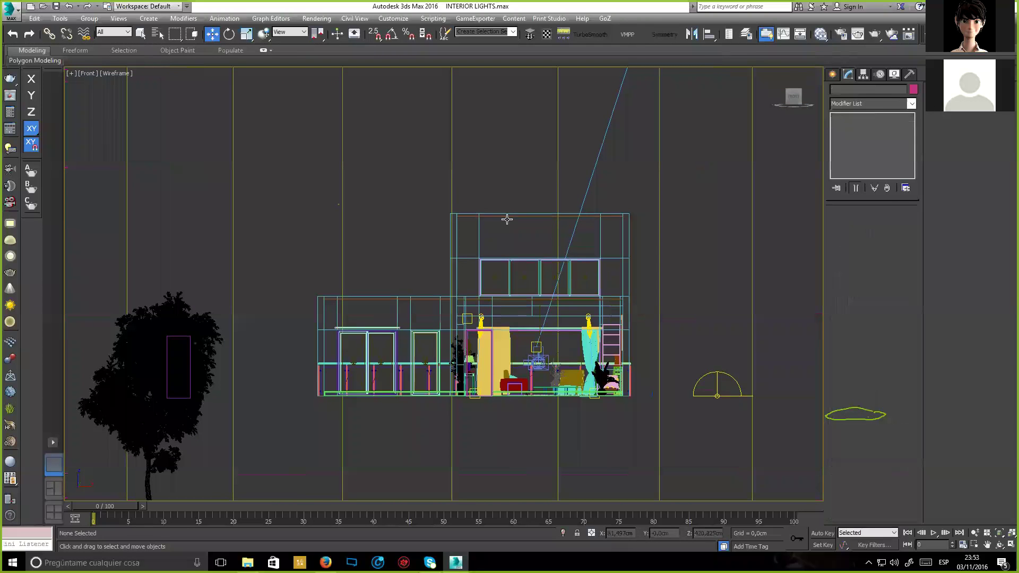
pyautogui.scroll(1, 510, 228)
pyautogui.press('c')
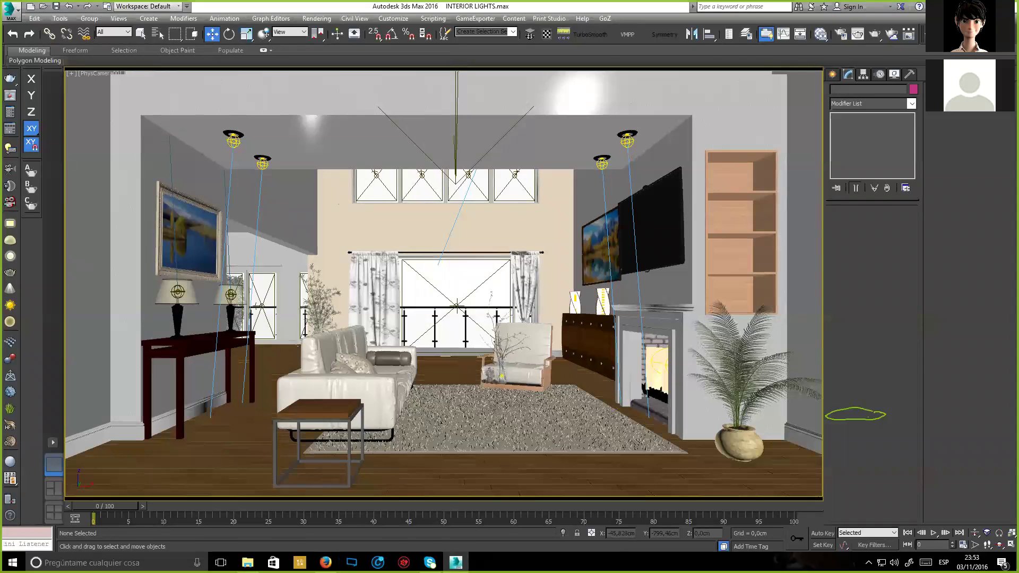
# Return to 3ds Max from the desktop and open the Slate Material Editor on the View2 node sheet.
pyautogui.press('super+d')
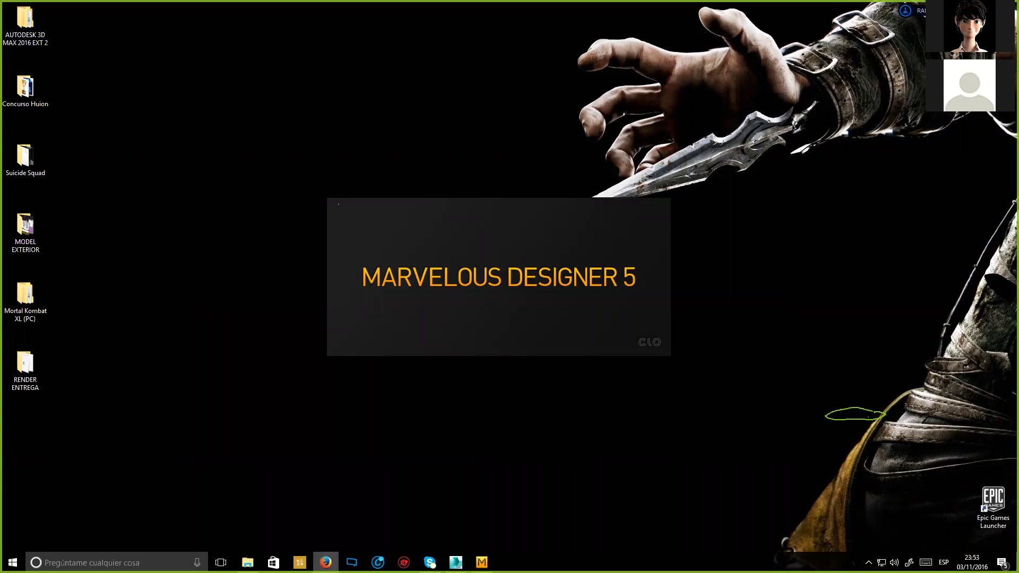
pyautogui.click(457, 562)
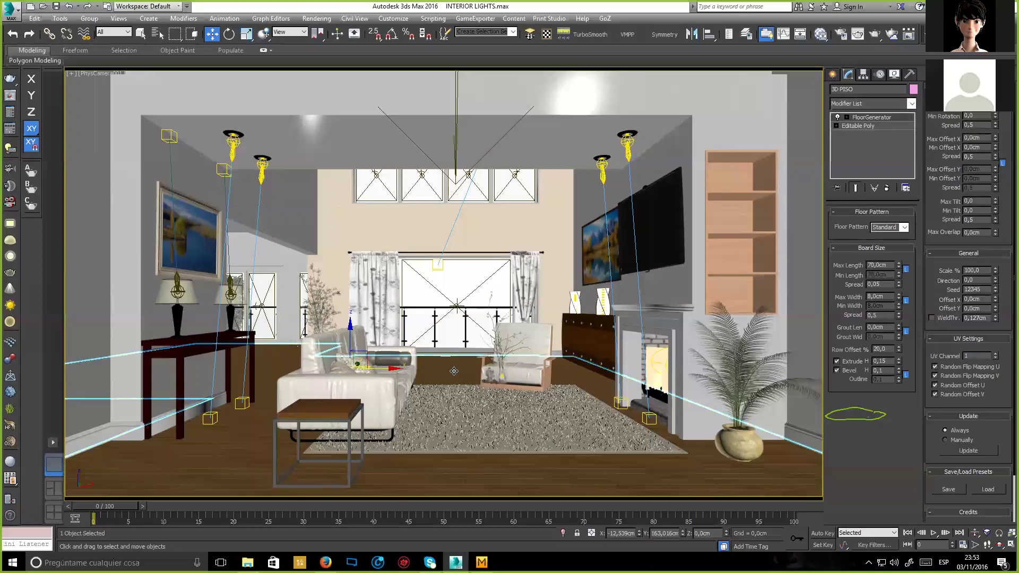
pyautogui.press('m')
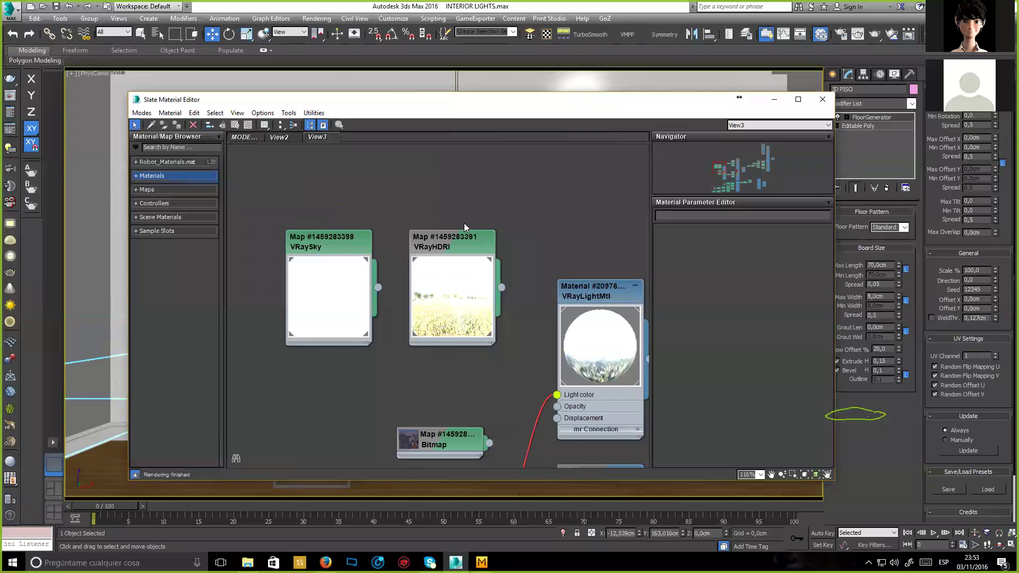
pyautogui.click(280, 138)
pyautogui.scroll(-5, 366, 261)
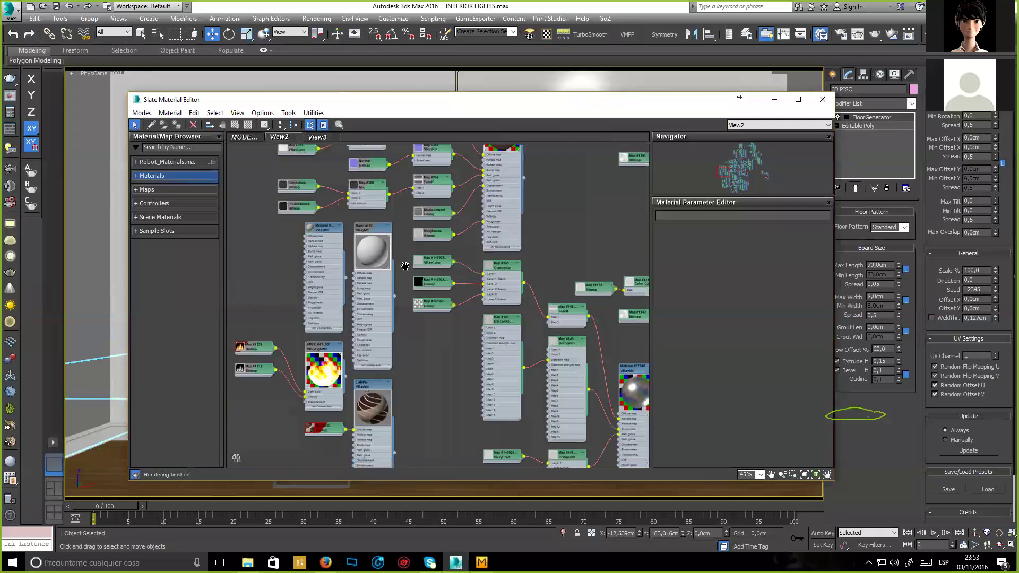
pyautogui.scroll(-1, 399, 248)
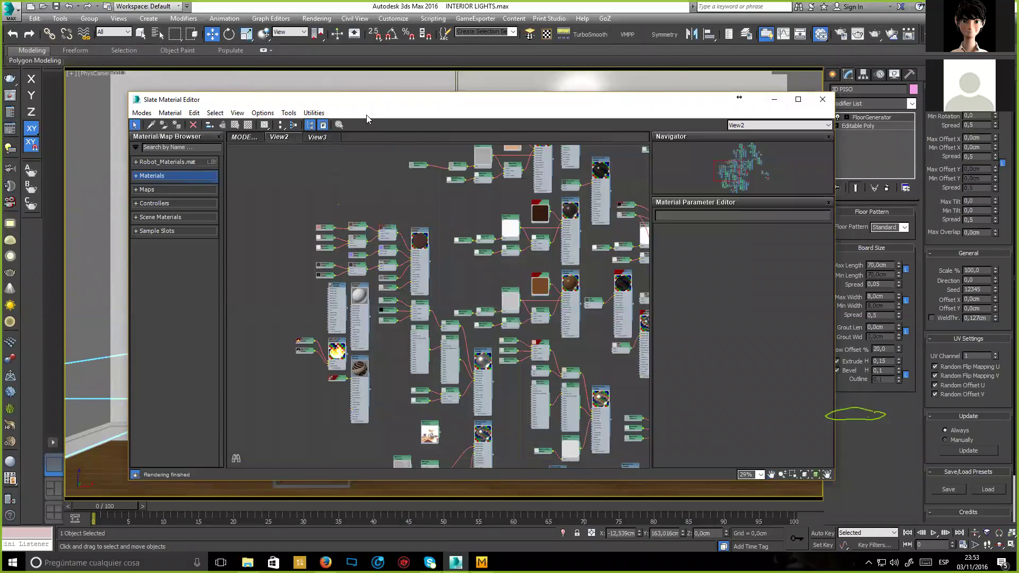
pyautogui.scroll(2, 382, 246)
# Try the Compact Material Editor mode, and maximize the Slate Material Editor window.
pyautogui.click(142, 113)
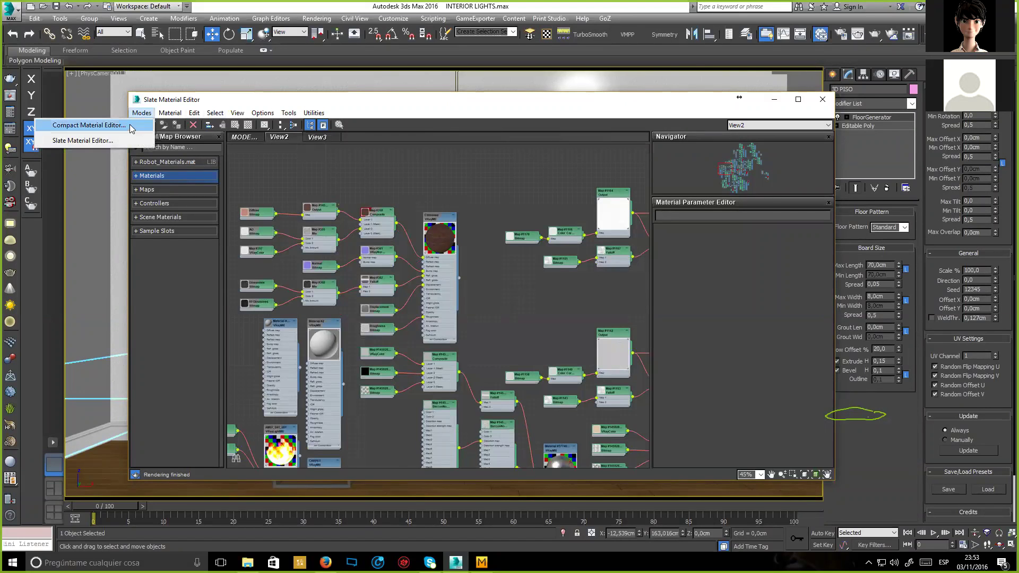
pyautogui.click(89, 125)
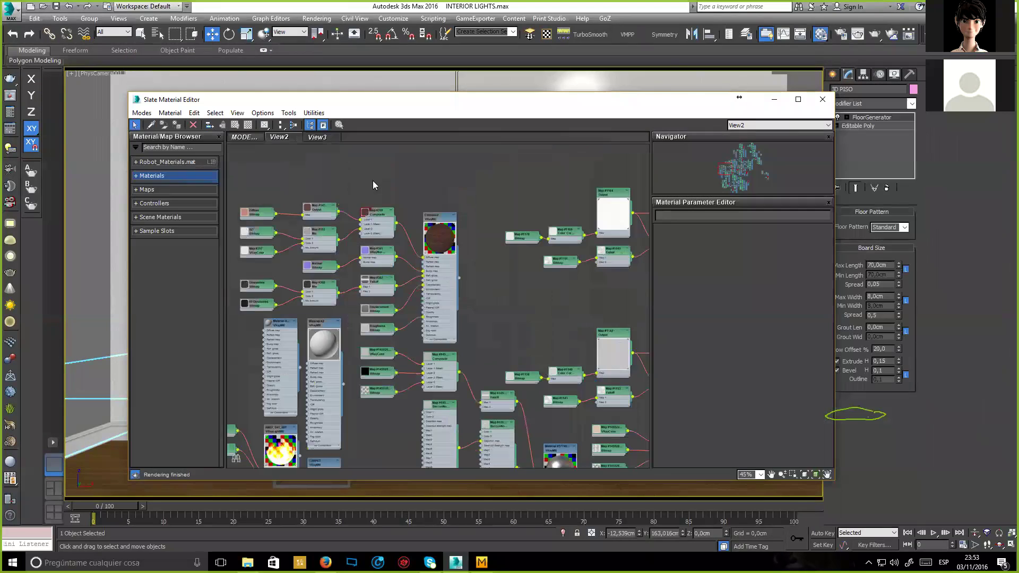
pyautogui.scroll(-3, 441, 246)
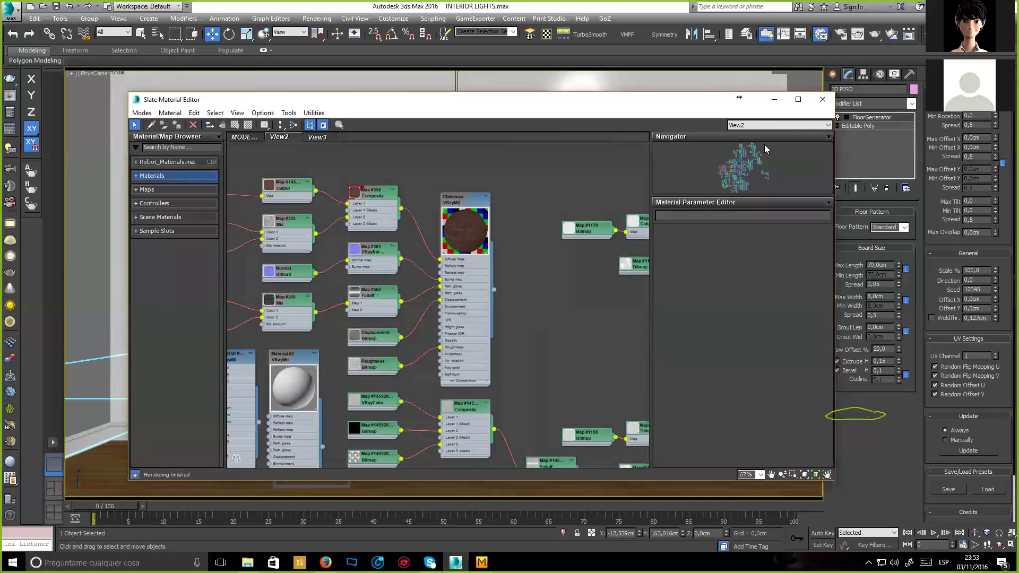
pyautogui.click(798, 99)
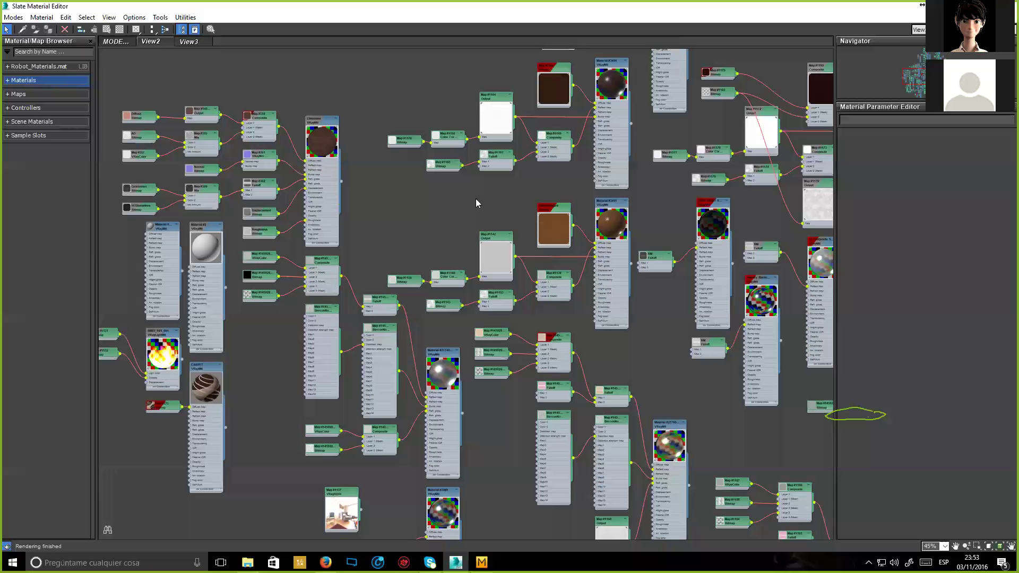
# Examine the VRayMtl node trees in View2, from the whole material network down to the wood materials' Bitmap, Output and Composite maps.
pyautogui.scroll(-2, 540, 171)
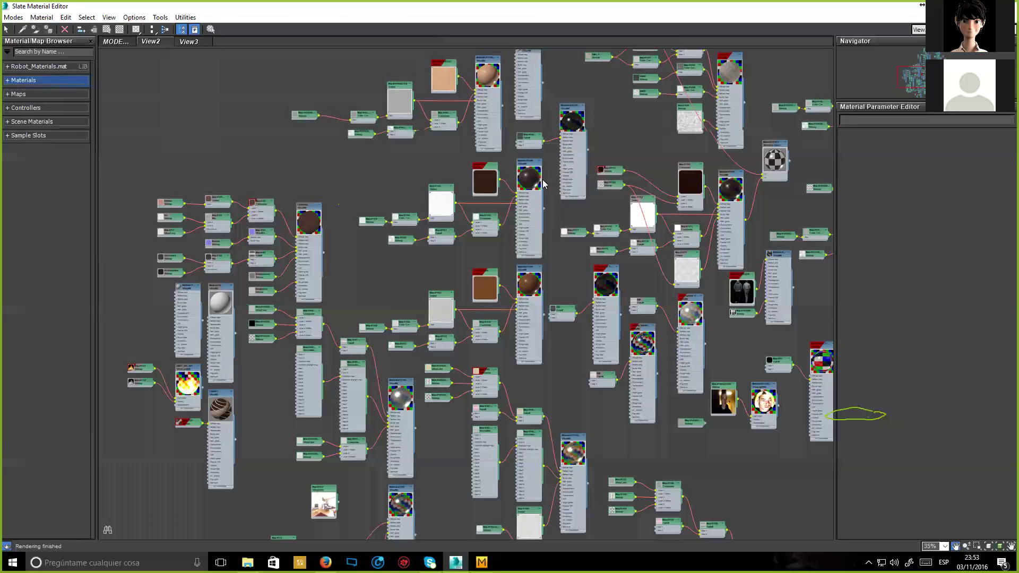
pyautogui.scroll(4, 543, 193)
pyautogui.scroll(1, 542, 197)
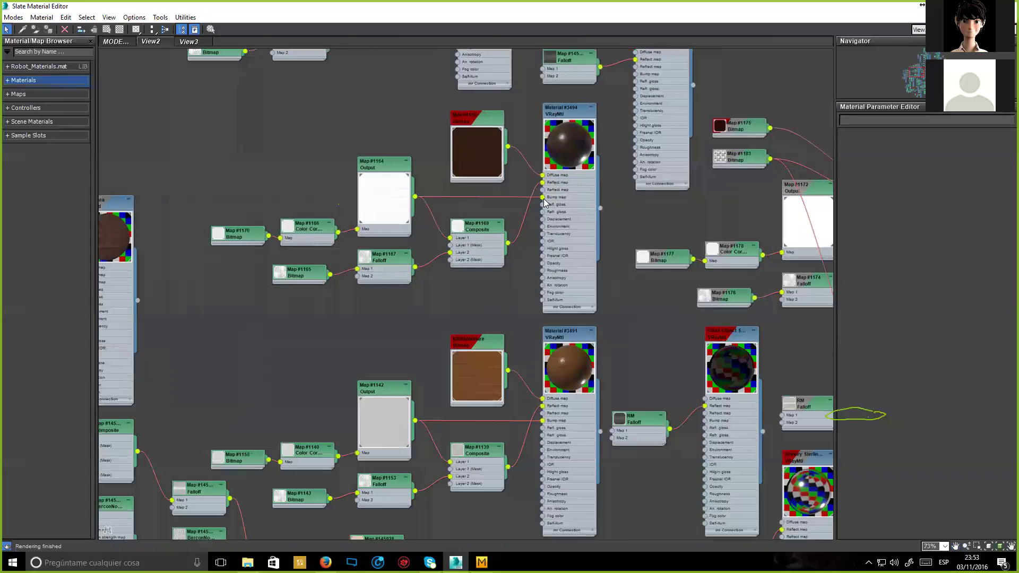
pyautogui.scroll(5, 616, 211)
pyautogui.scroll(-2, 629, 175)
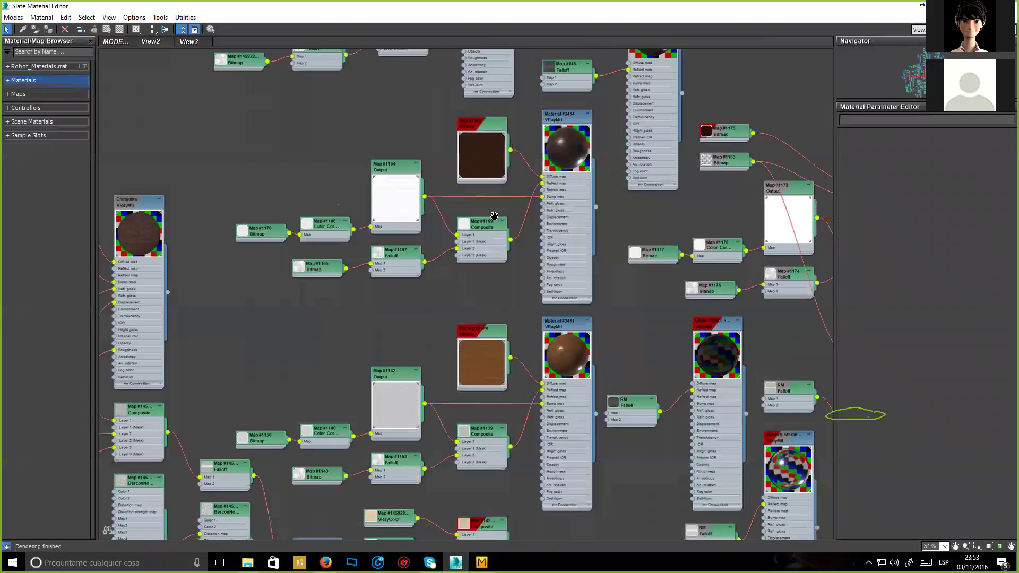
pyautogui.scroll(-3, 505, 218)
pyautogui.scroll(-2, 631, 209)
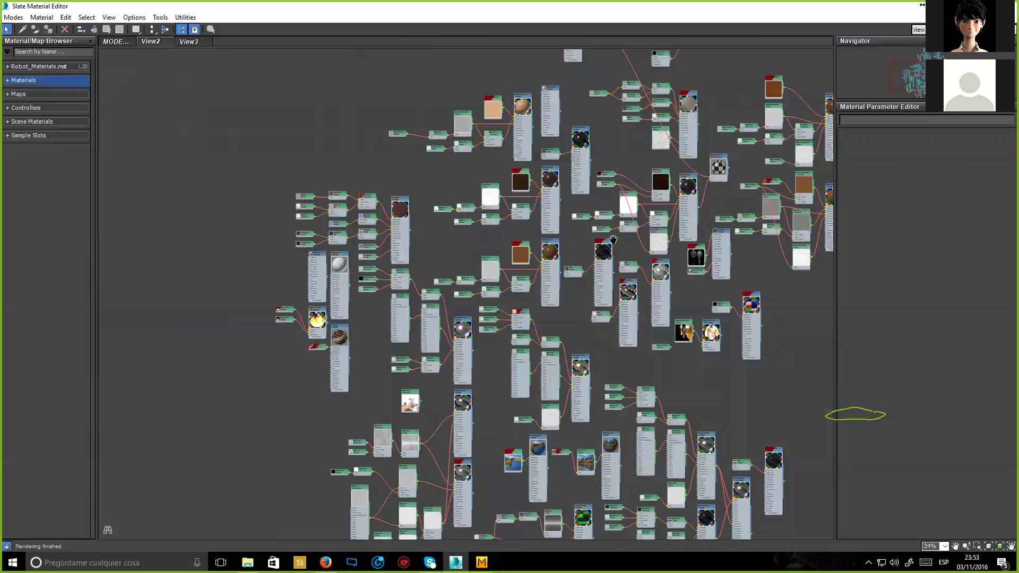
pyautogui.moveTo(626, 194); pyautogui.dragTo(521, 232, button='middle')
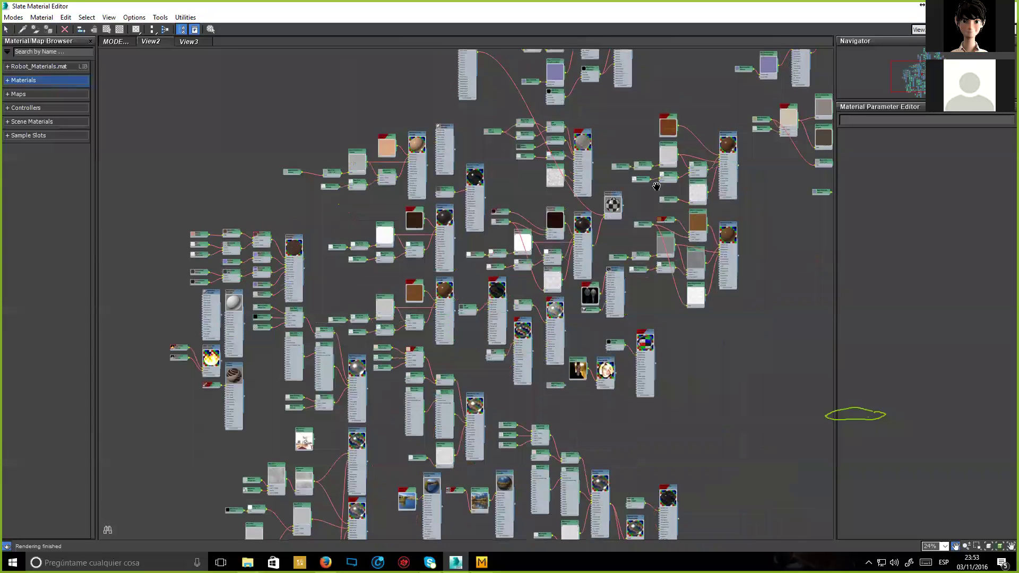
pyautogui.scroll(1, 657, 186)
pyautogui.scroll(-3, 685, 228)
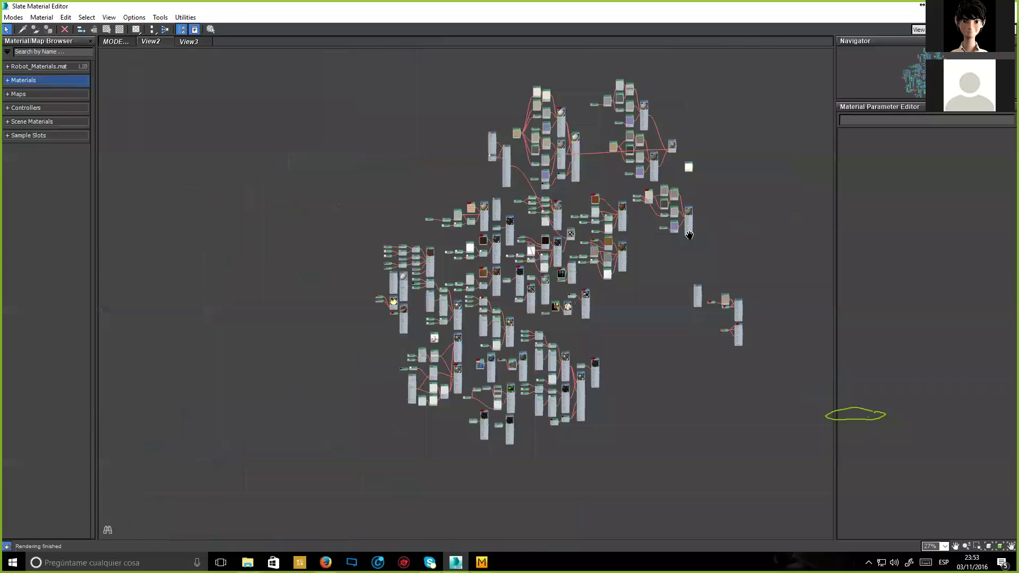
pyautogui.scroll(3, 690, 246)
pyautogui.scroll(2, 669, 228)
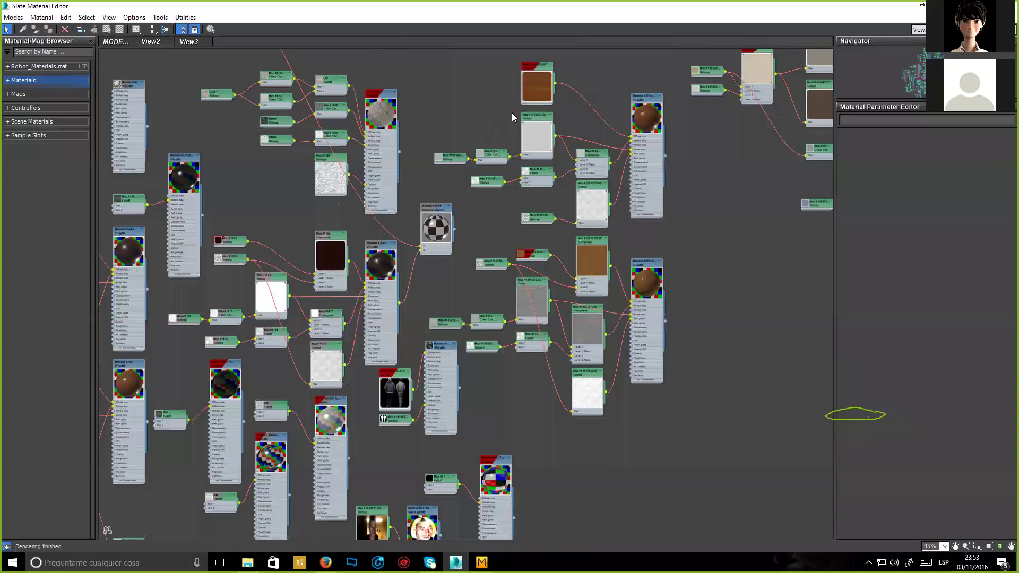
pyautogui.scroll(1, 544, 156)
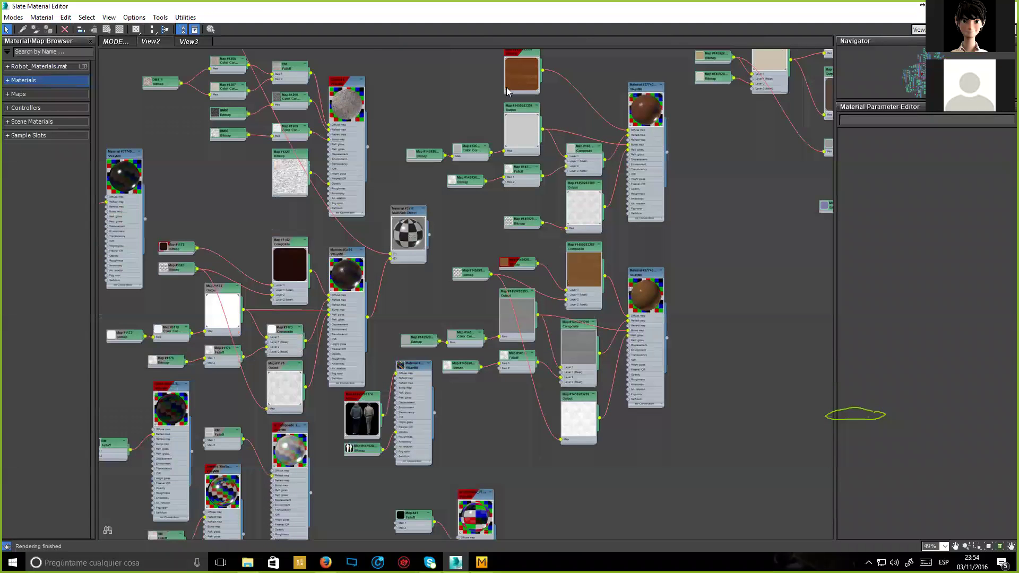
pyautogui.scroll(2, 625, 184)
pyautogui.scroll(2, 658, 187)
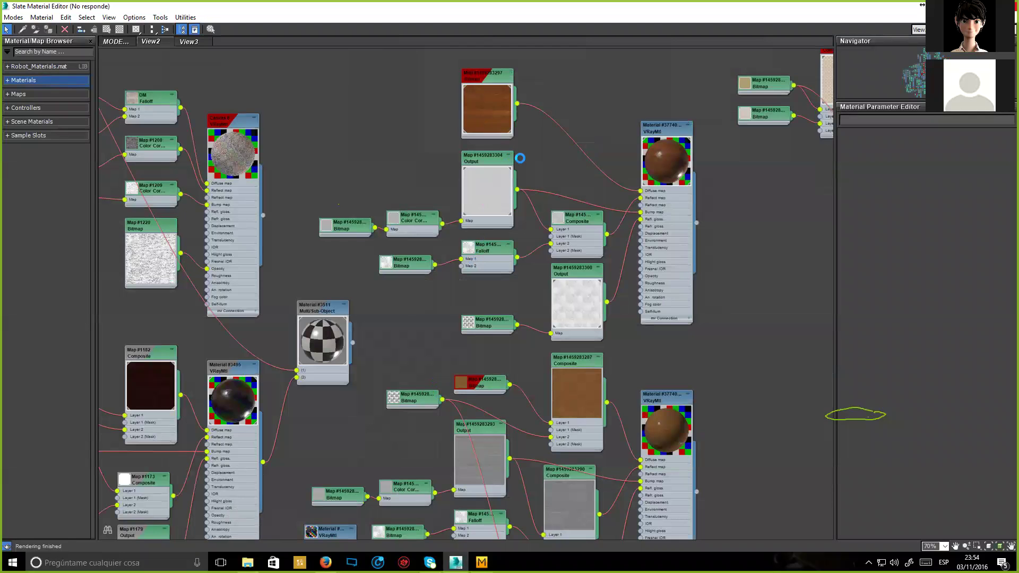
# Switch to Marvelous Designer and close the New in MD5 window.
pyautogui.moveTo(482, 562)
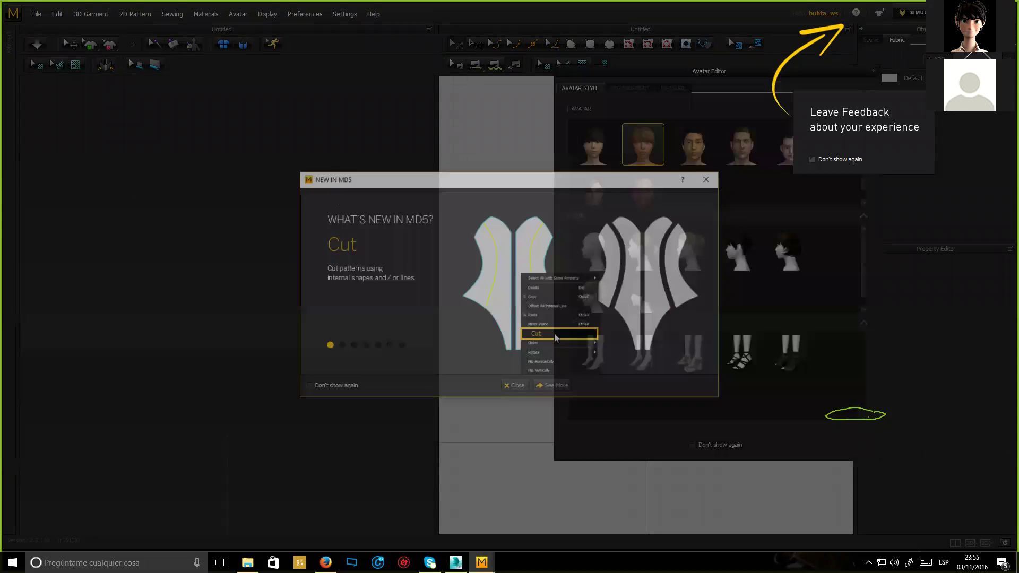
pyautogui.click(710, 176)
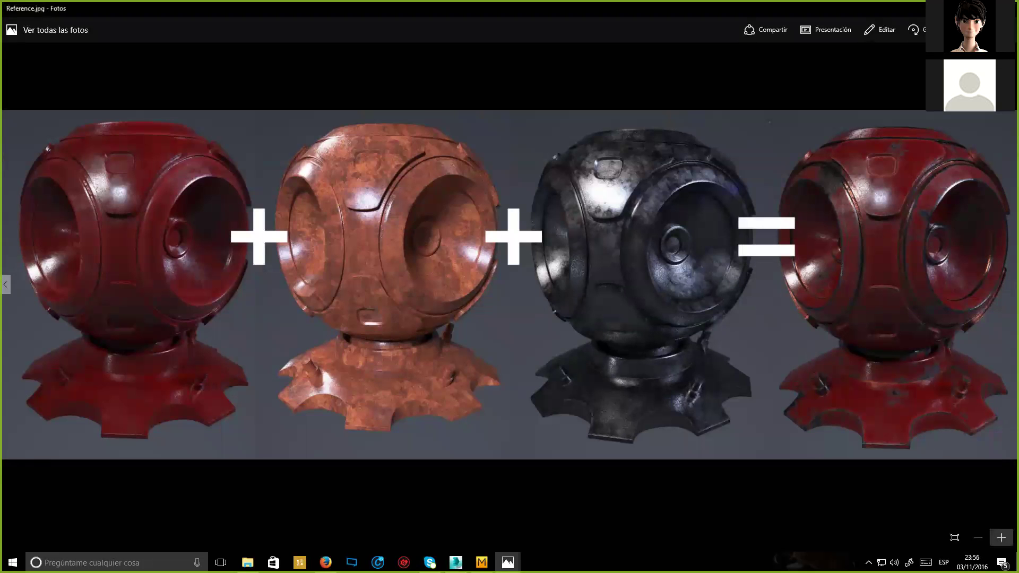
# Examine the layered material example in Reference.jpg up close and browse the images that follow it.
pyautogui.click(1002, 538)
pyautogui.click(1002, 538)
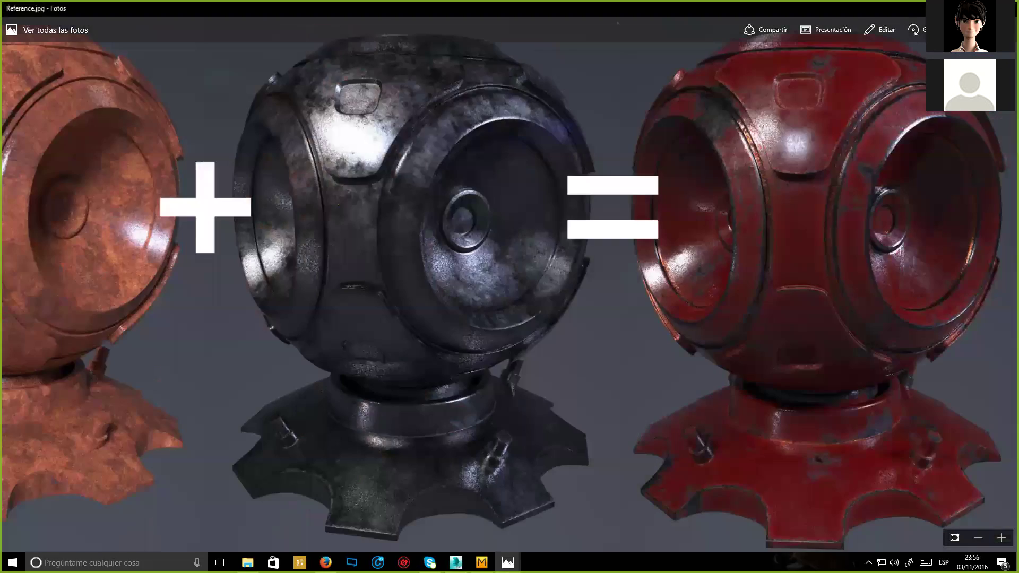
pyautogui.press('Right')
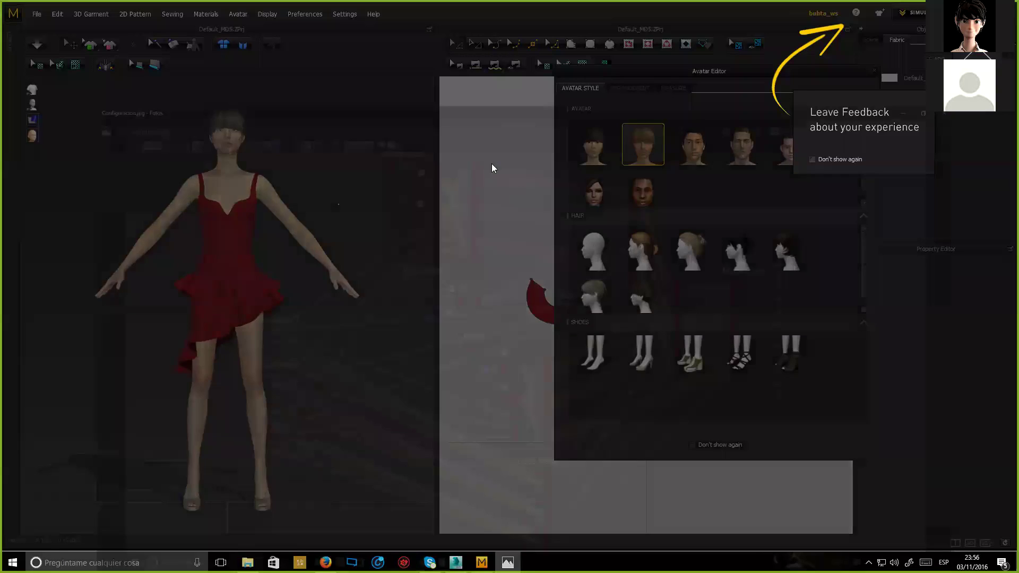
pyautogui.press('Right')
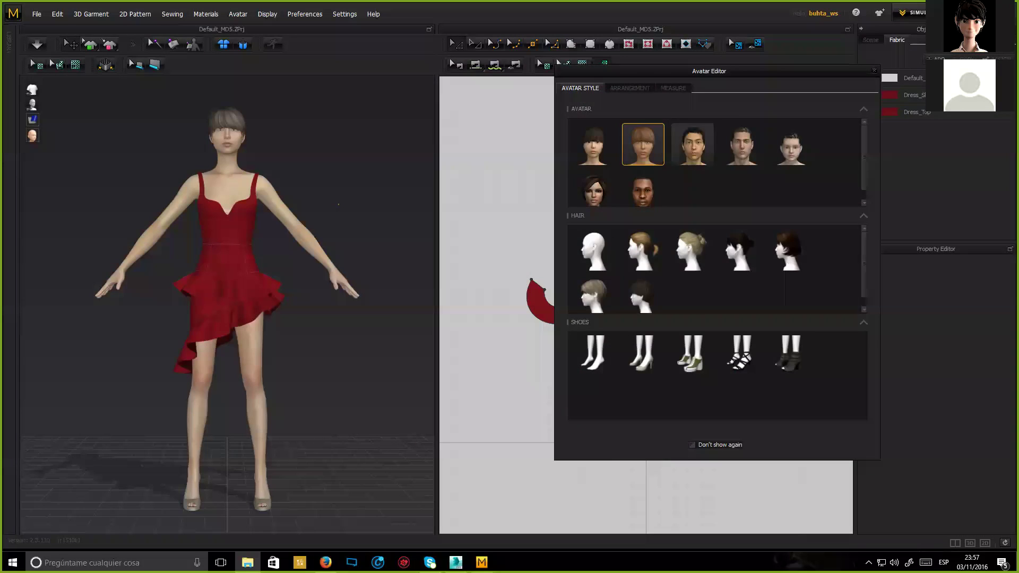
# Close the Avatar Editor in Marvelous Designer and load the chair garment file.
pyautogui.press('Escape')
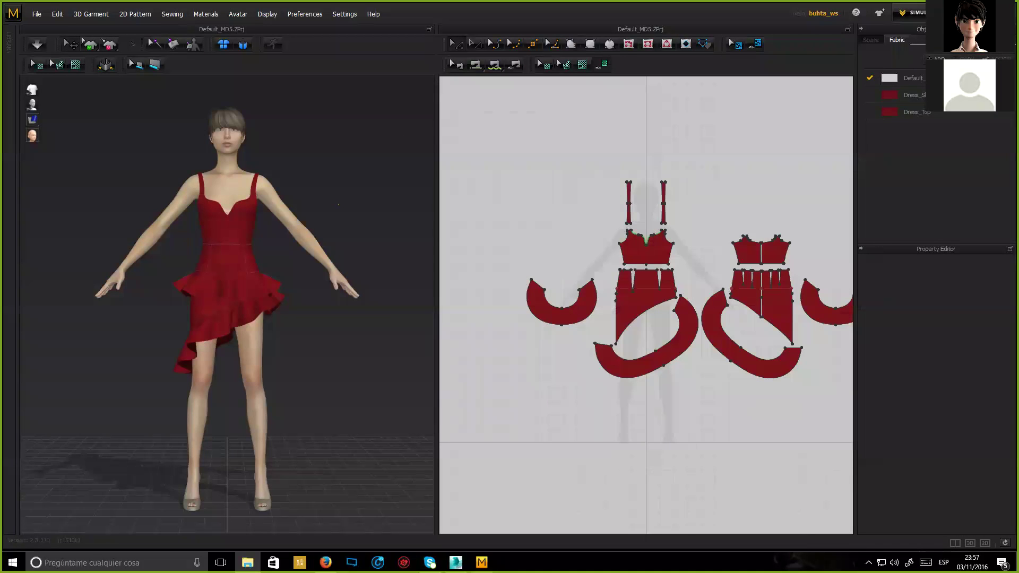
pyautogui.moveTo(557, 207); pyautogui.dragTo(395, 187)
pyautogui.click(473, 278)
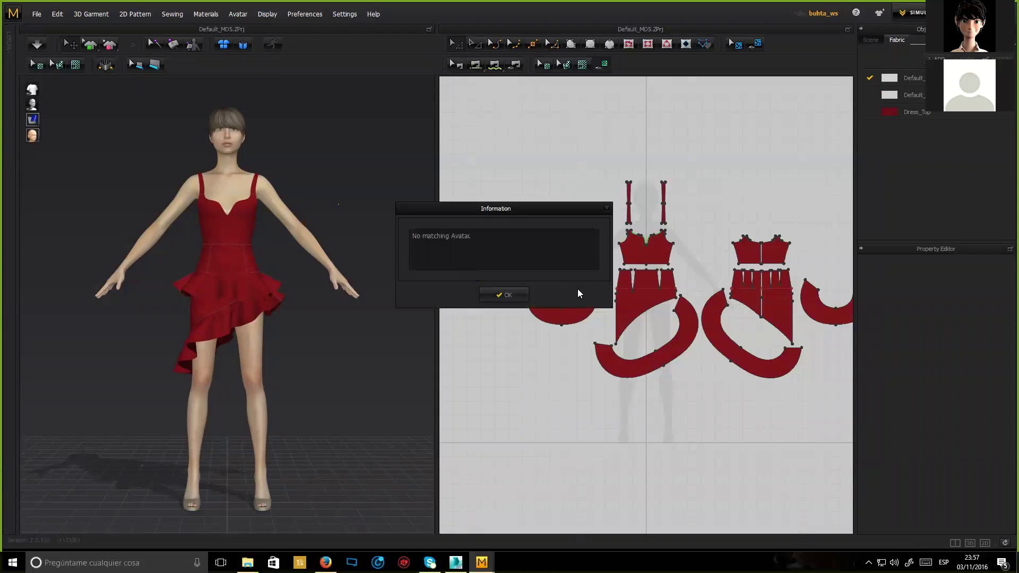
pyautogui.click(504, 295)
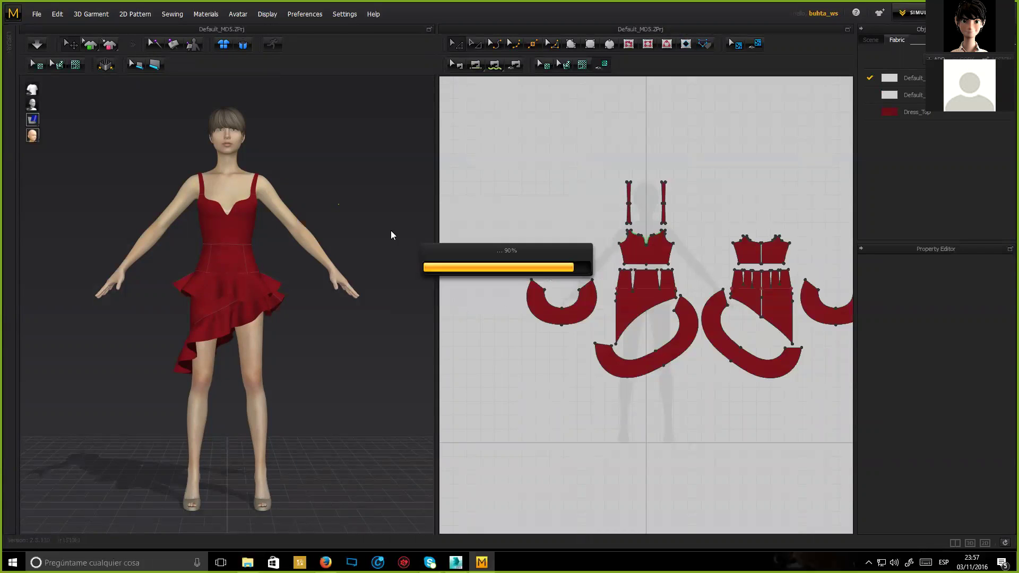
# Start a new file in Marvelous Designer without saving the current garment.
pyautogui.click(57, 14)
pyautogui.click(40, 27)
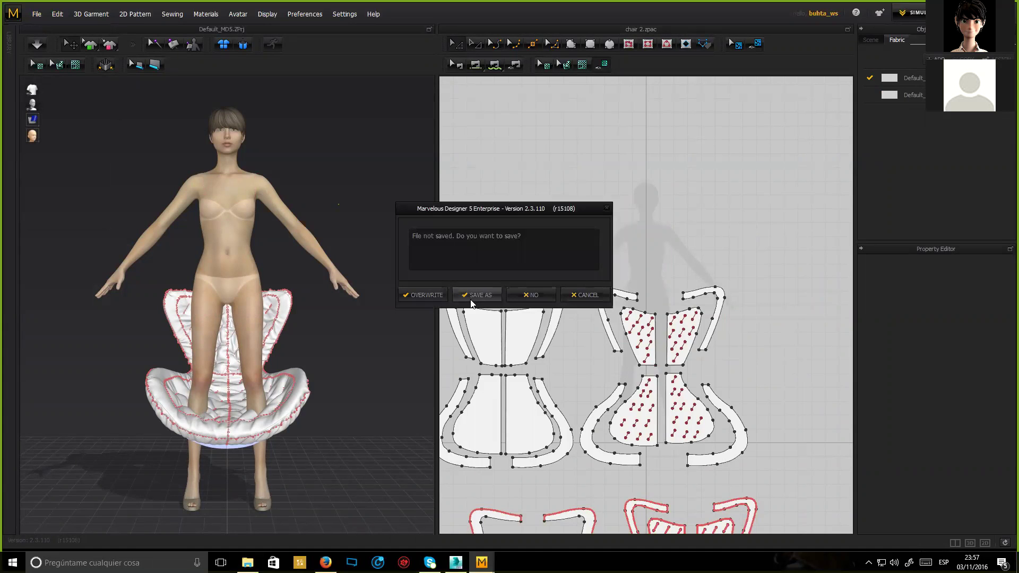
pyautogui.click(531, 295)
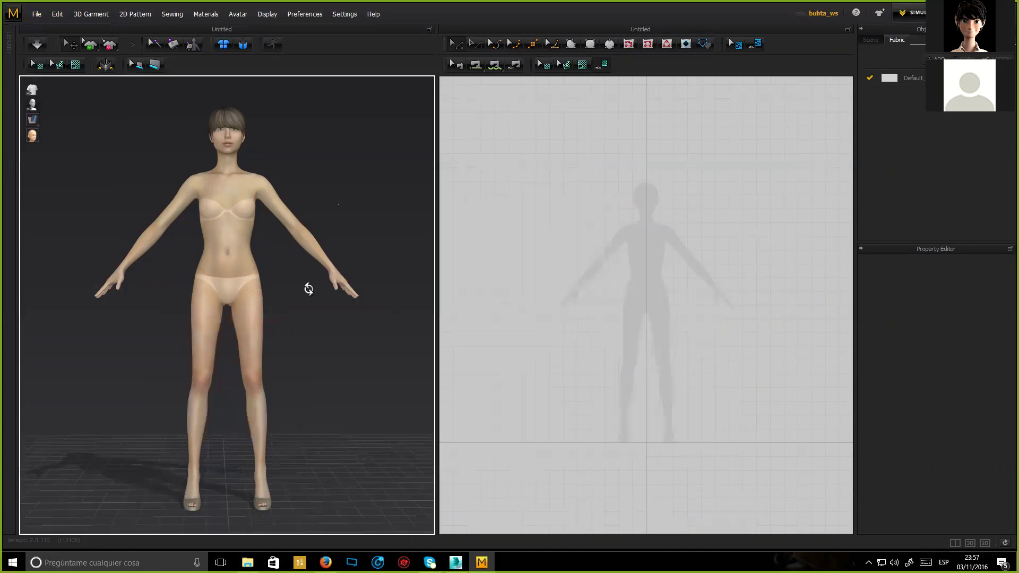
# Open project file 1 from the Chair folder in WORKSHOP TEMARIOS without saving the current file.
pyautogui.click(34, 14)
pyautogui.moveTo(55, 49)
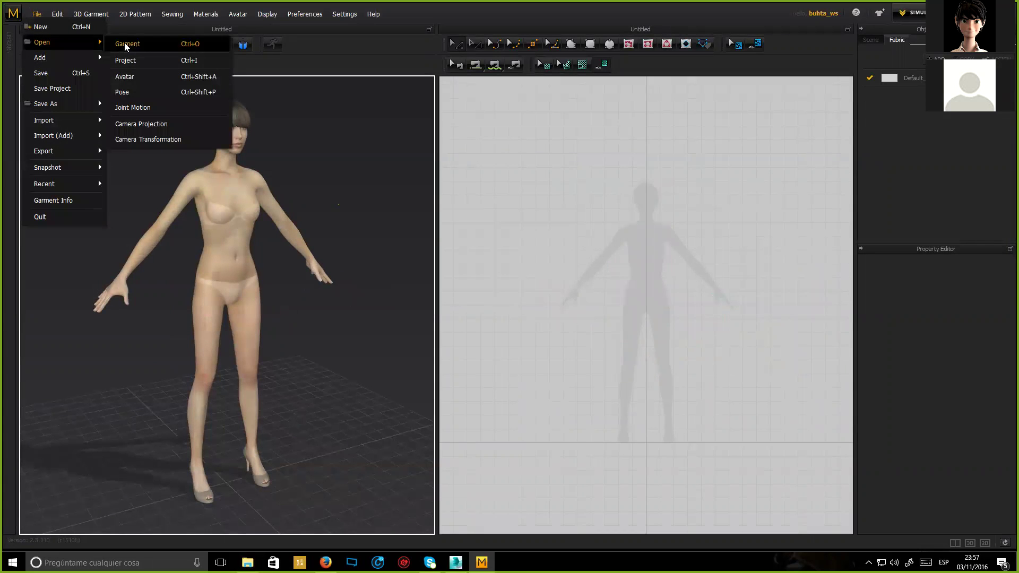
pyautogui.click(126, 60)
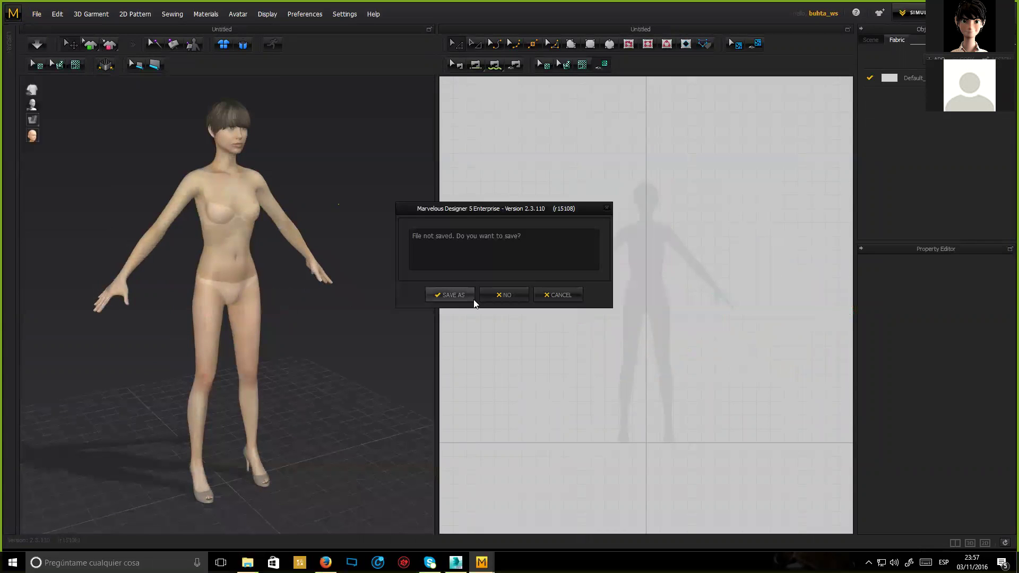
pyautogui.click(494, 296)
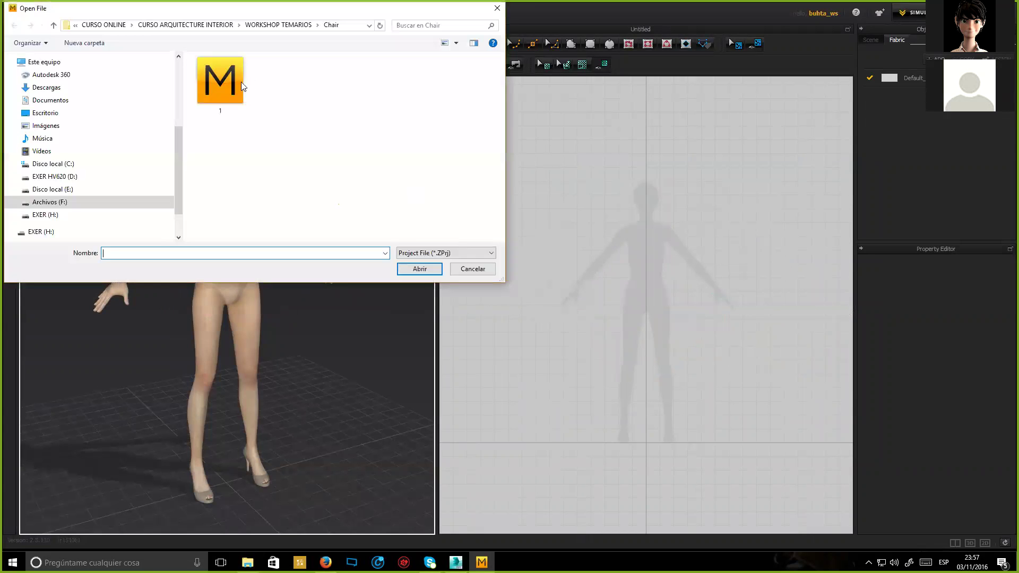
pyautogui.click(278, 25)
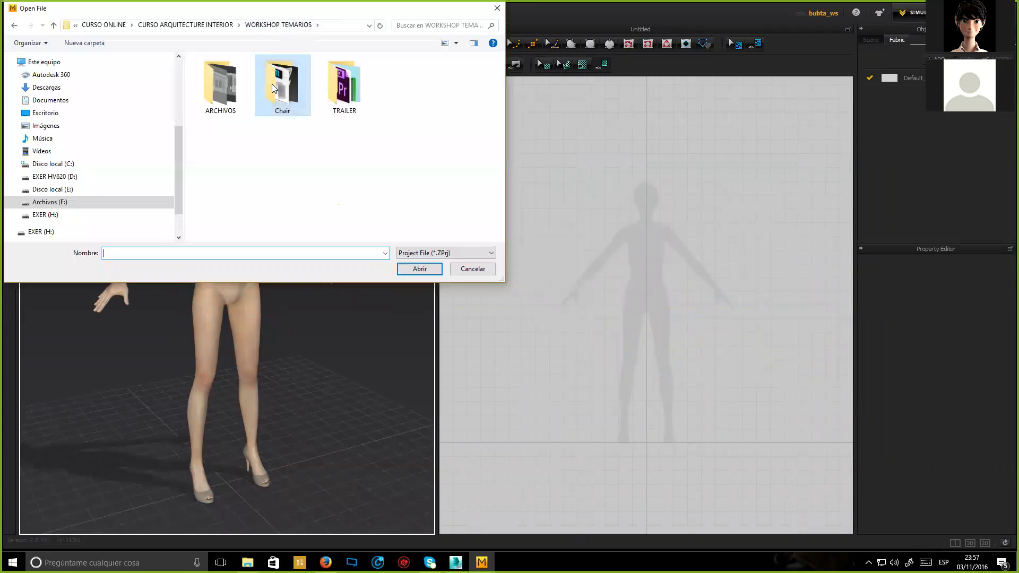
pyautogui.doubleClick(285, 84)
pyautogui.doubleClick(233, 89)
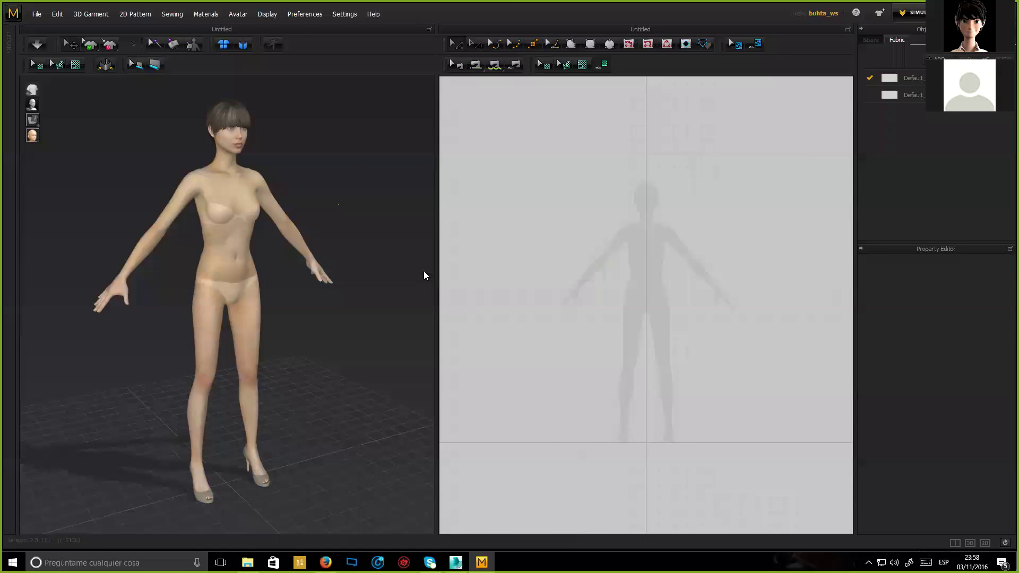
# Run the simulation on the chair upholstery and inspect the wrinkled backrest and seat from several angles.
pyautogui.moveTo(312, 285); pyautogui.dragTo(229, 272, button='right')
pyautogui.scroll(5, 273, 273)
pyautogui.click(41, 48)
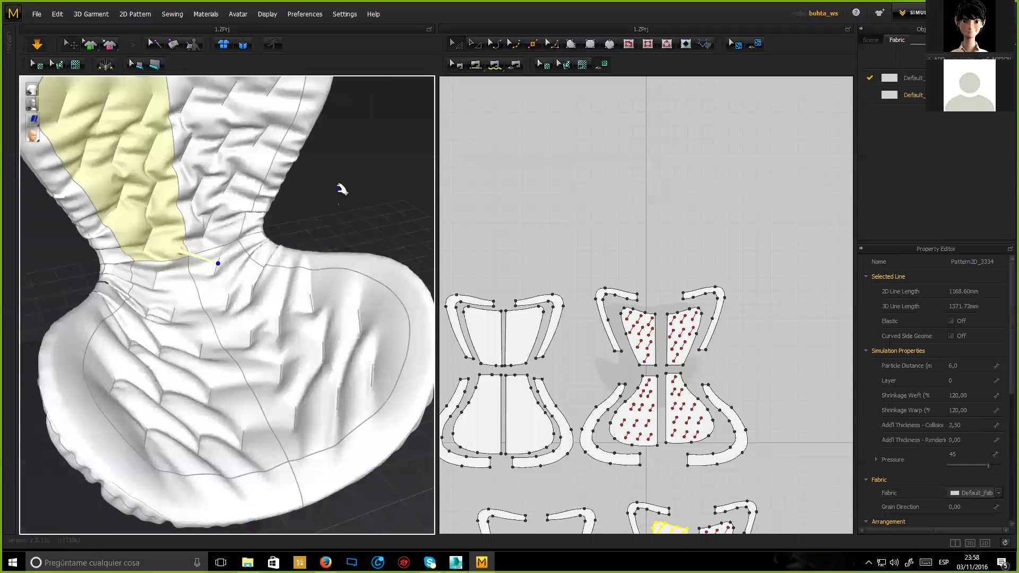
pyautogui.scroll(-3, 343, 186)
pyautogui.moveTo(343, 180); pyautogui.dragTo(361, 196, button='right')
pyautogui.scroll(3, 359, 197)
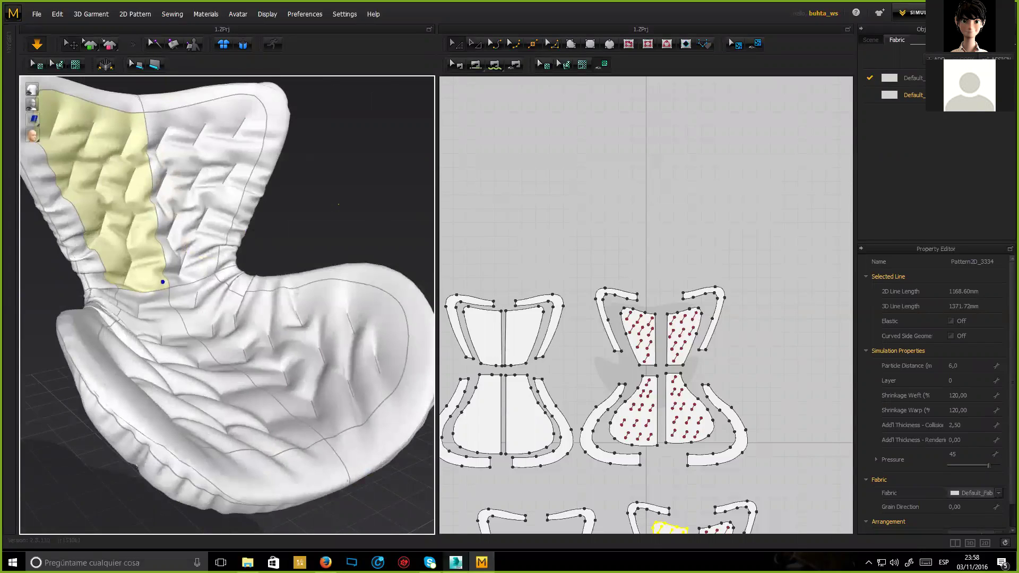
# Switch back to the Slate Material Editor in 3ds Max and look over the wood material node trees.
pyautogui.hotkey('alt', 'Tab')
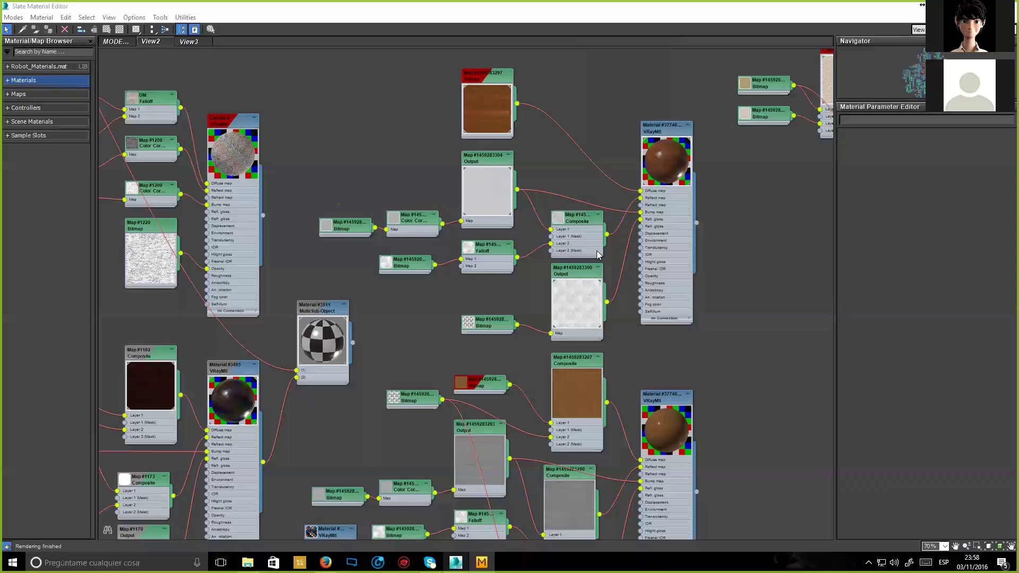
pyautogui.scroll(-2, 622, 223)
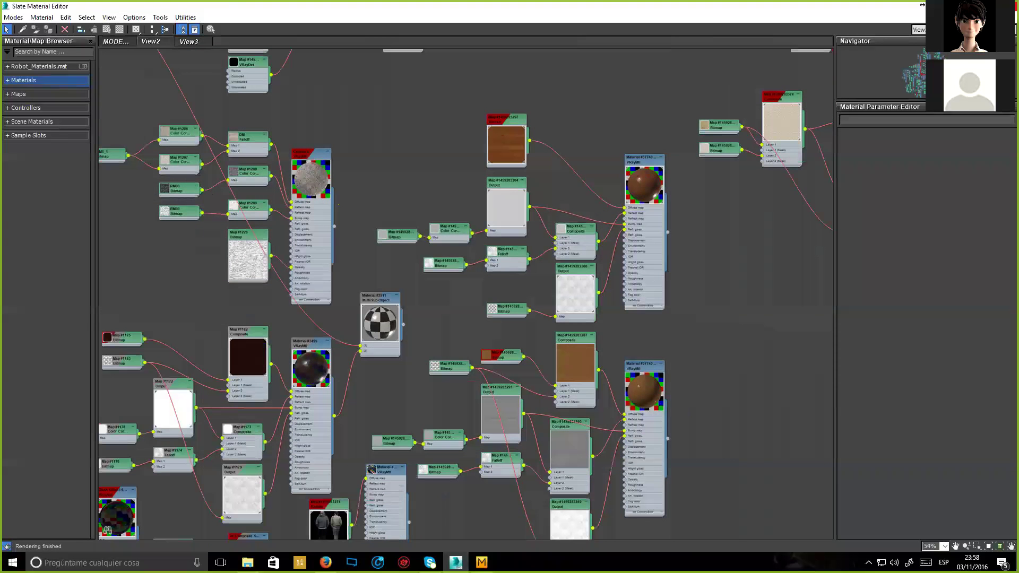